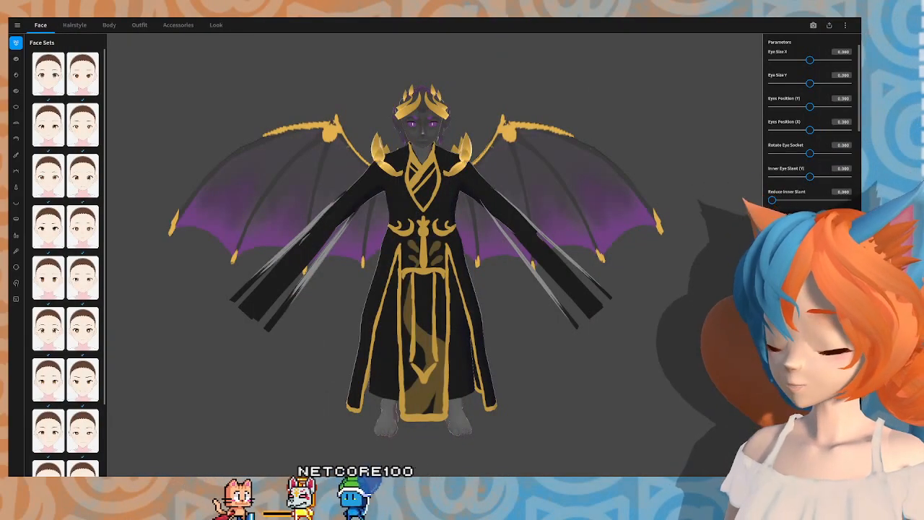
Step: Examine the avatar's robe, sleeves, wings and tail from the front and both sides
mouse_move(512, 300)
right_mouse_down()
mouse_move(476, 299)
mouse_move(495, 303)
mouse_move(471, 311)
mouse_move(514, 300)
mouse_move(507, 303)
right_mouse_up()
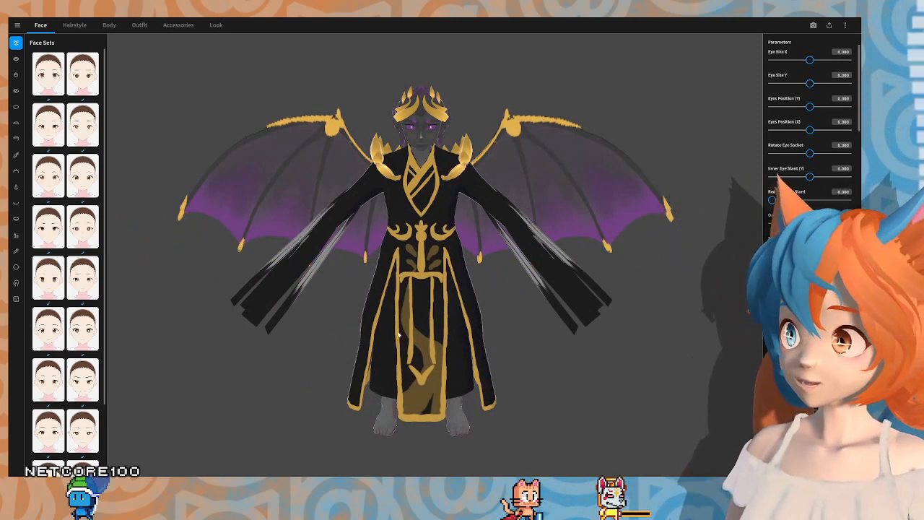
right_click_drag(507, 274, 505, 275)
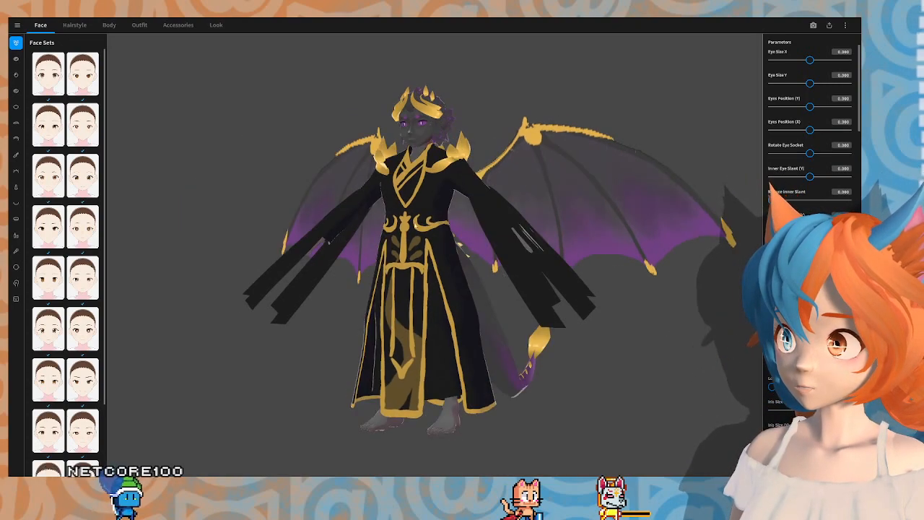
right_click_drag(385, 232, 422, 288)
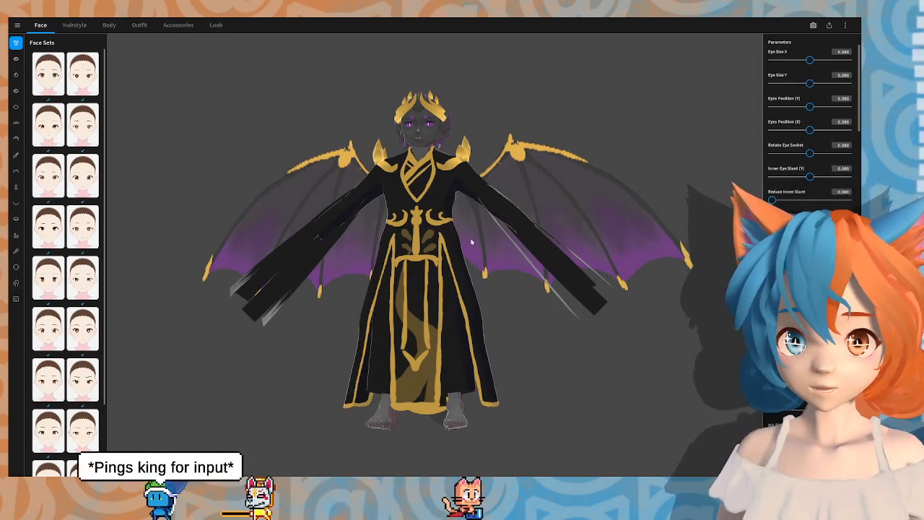
right_click_drag(472, 243, 489, 245)
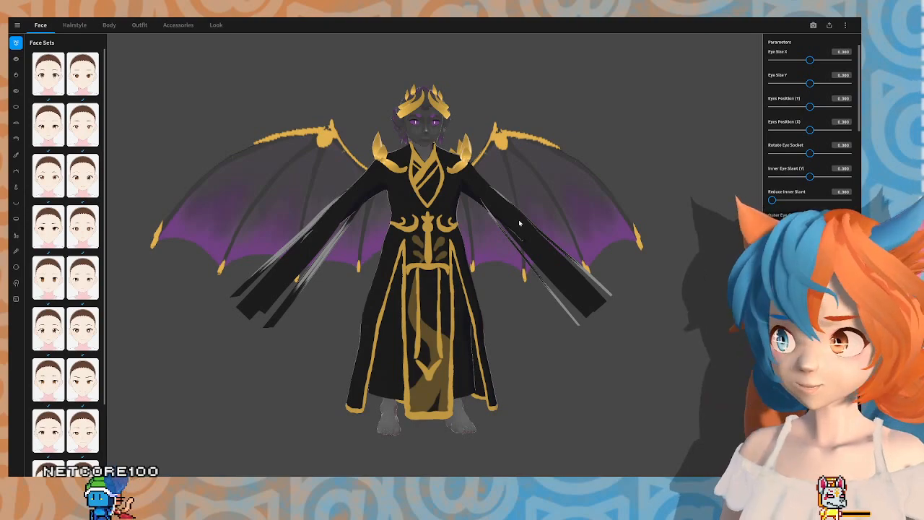
right_click_drag(495, 260, 436, 270)
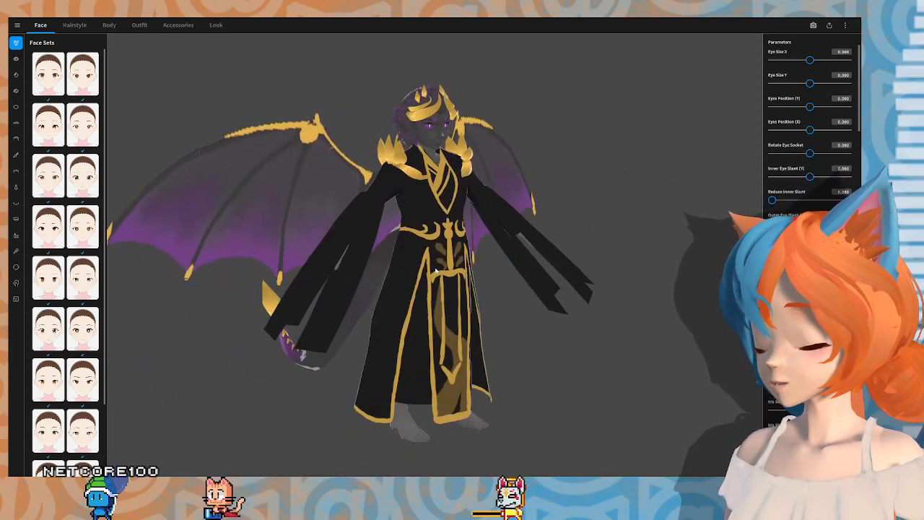
right_click_drag(384, 235, 374, 233)
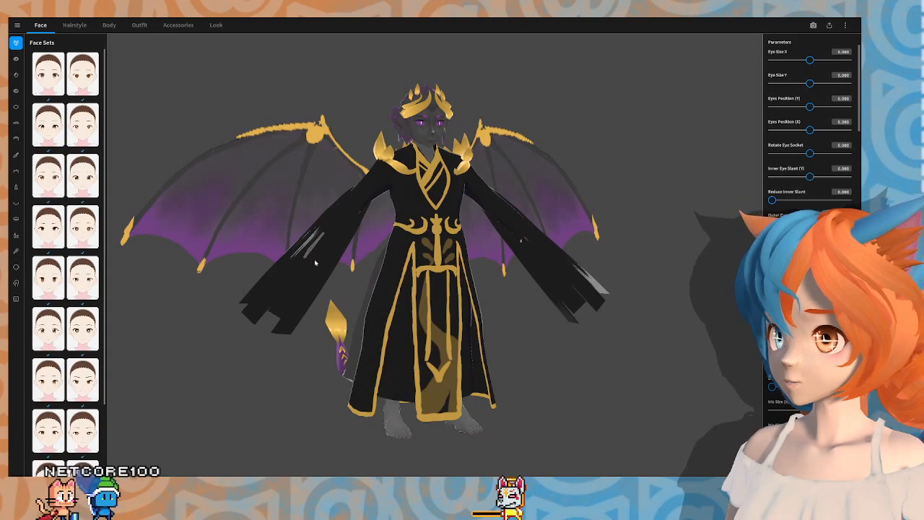
right_click_drag(315, 263, 289, 293)
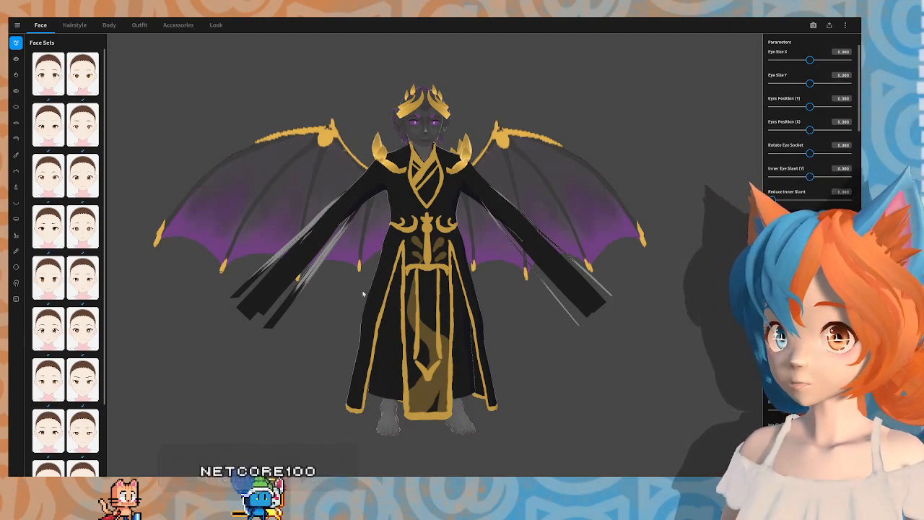
mouse_move(372, 306)
right_mouse_down()
mouse_move(358, 302)
mouse_move(382, 300)
mouse_move(373, 303)
mouse_move(369, 288)
right_mouse_up()
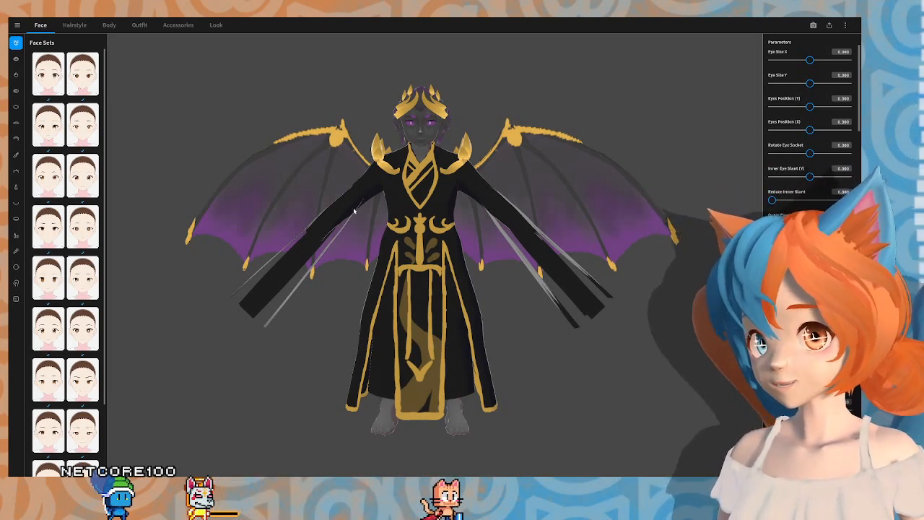
mouse_move(392, 215)
right_mouse_down()
mouse_move(418, 212)
mouse_move(403, 214)
right_mouse_up()
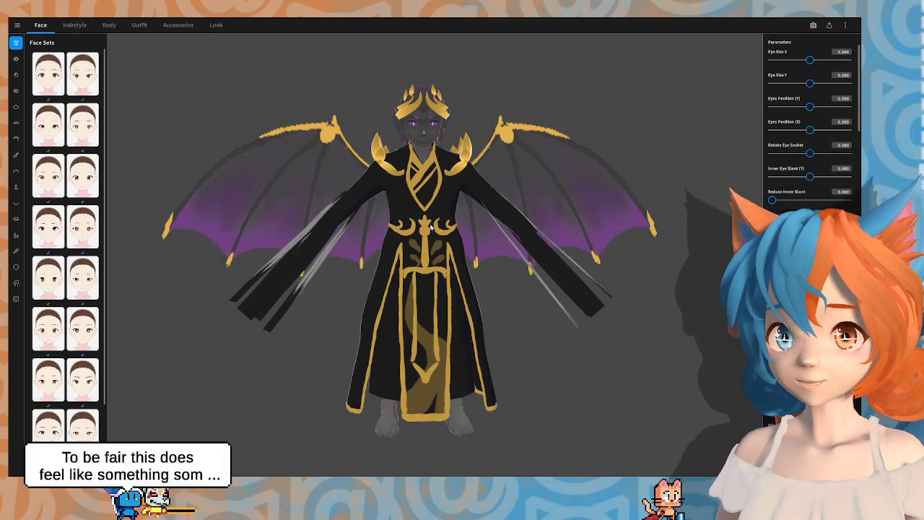
mouse_move(431, 229)
right_mouse_down()
mouse_move(394, 226)
mouse_move(419, 228)
mouse_move(417, 235)
right_mouse_up()
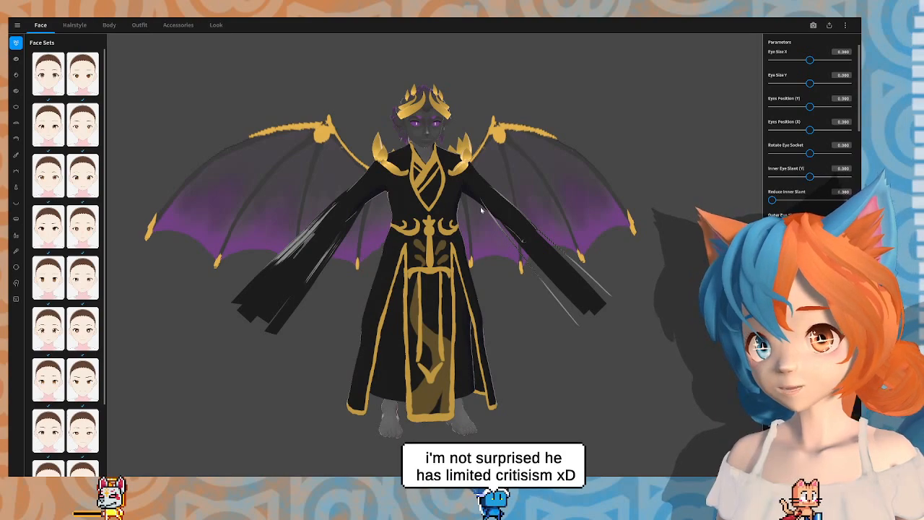
right_click_drag(492, 202, 487, 202)
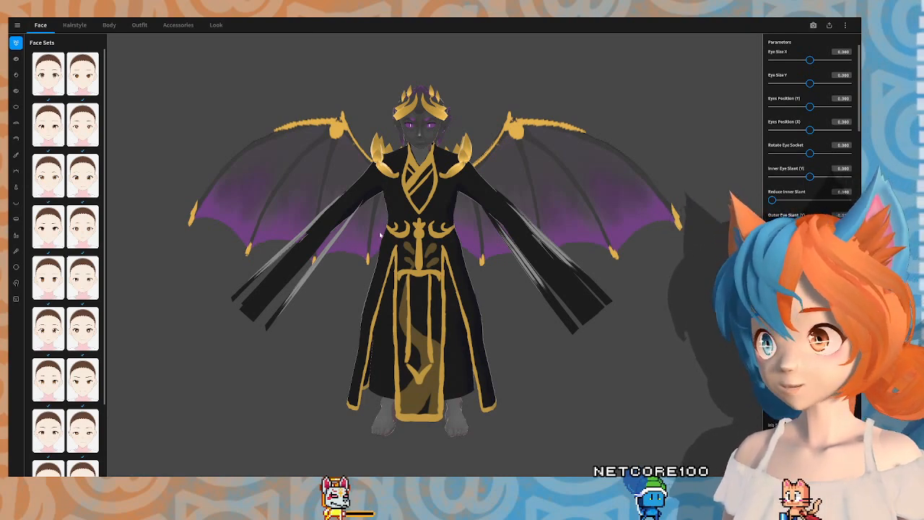
mouse_move(382, 237)
right_mouse_down()
mouse_move(395, 237)
mouse_move(385, 236)
right_mouse_up()
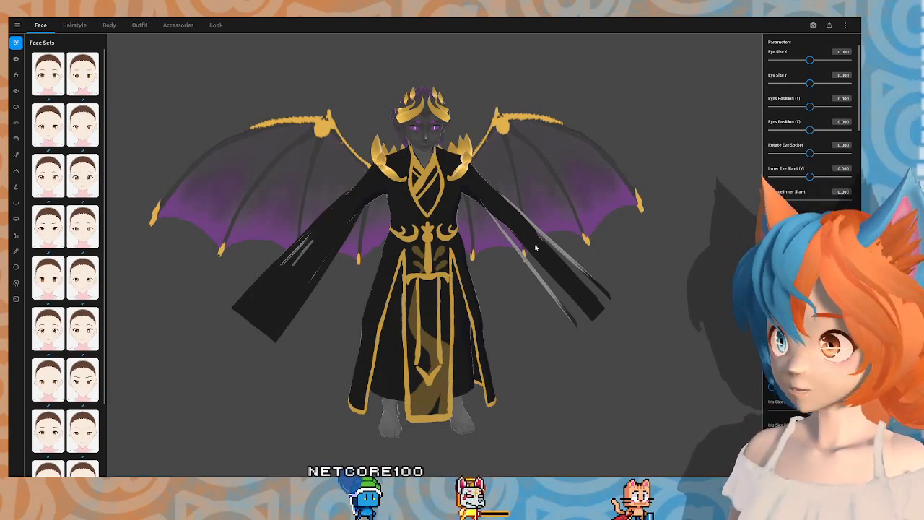
right_click_drag(536, 247, 516, 241)
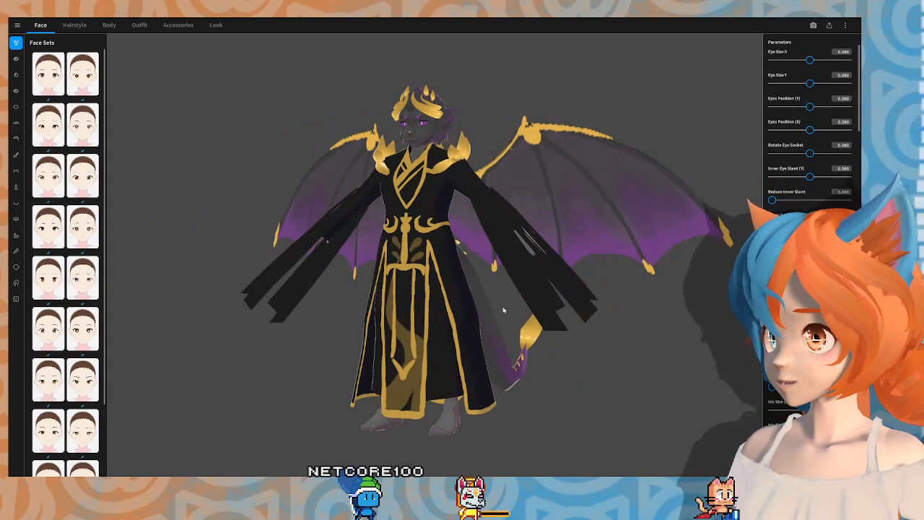
mouse_move(509, 288)
right_mouse_down()
mouse_move(541, 285)
mouse_move(521, 291)
right_mouse_up()
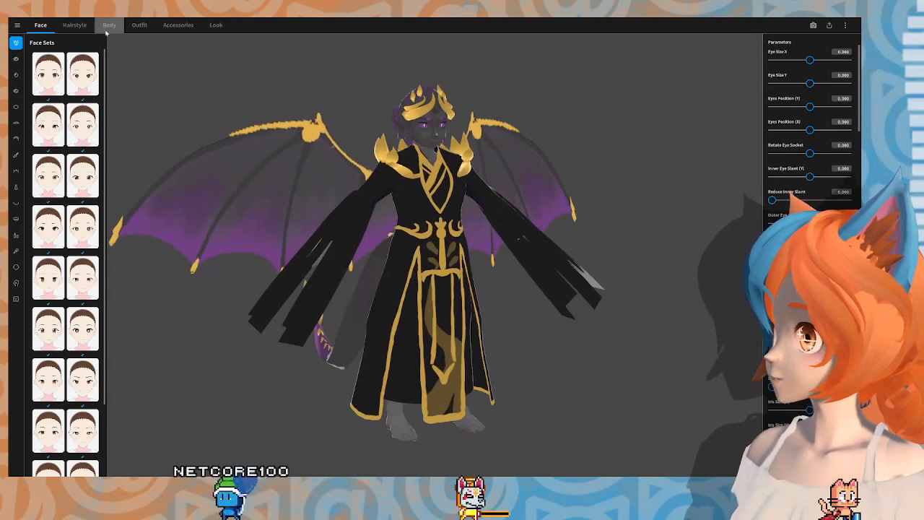
Step: Open the selected custom Ahoge item that holds the sleeves and gold collar in the hairstyle editor
left_click(74, 24)
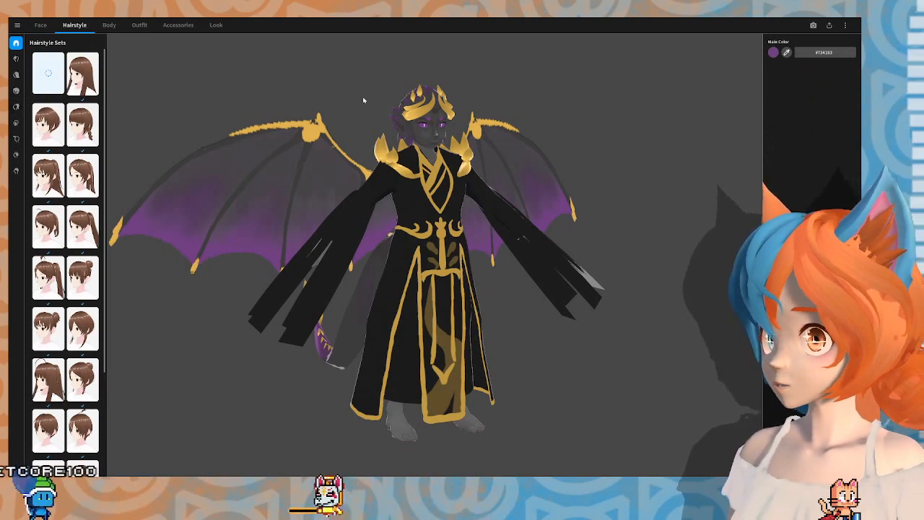
mouse_move(283, 289)
right_mouse_down()
mouse_move(303, 289)
mouse_move(281, 295)
right_mouse_up()
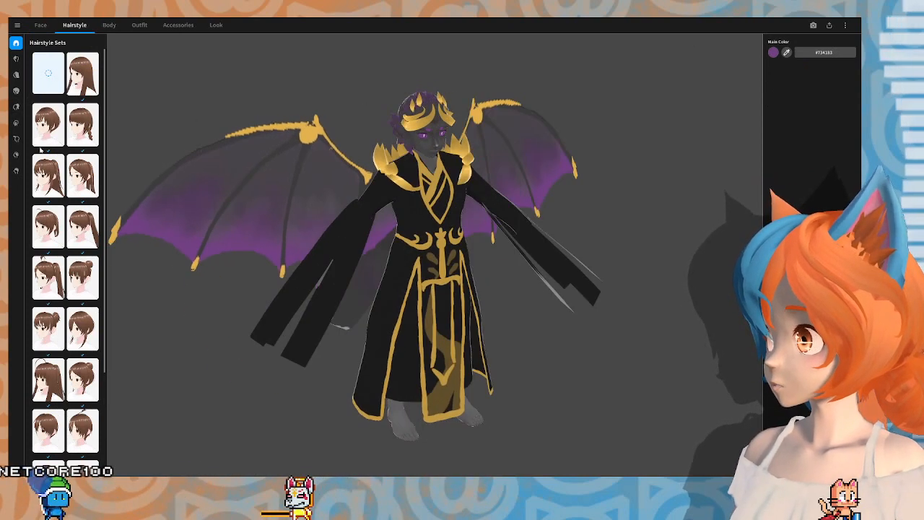
left_click(16, 122)
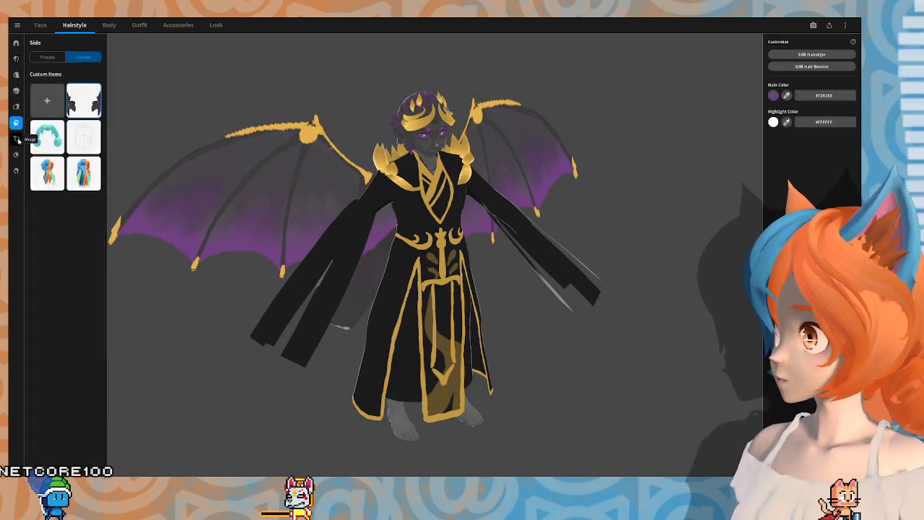
left_click(16, 138)
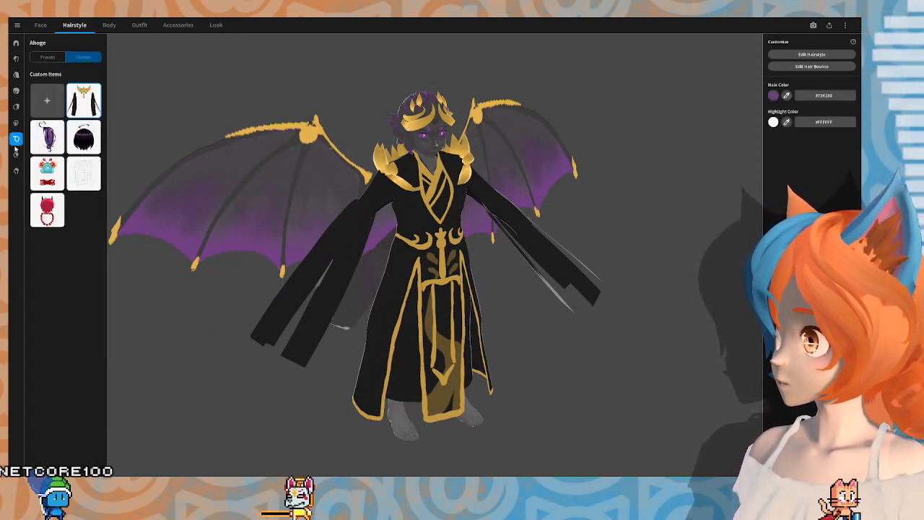
left_click(812, 55)
right_click_drag(284, 305, 300, 312)
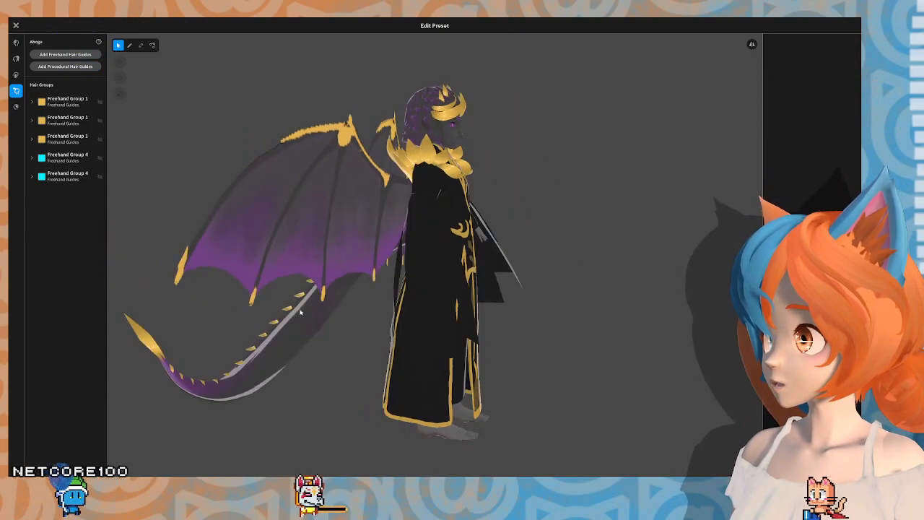
Step: Inspect the cyan material's colour settings for one sleeve strand, and clear the selection
left_click(512, 275)
mouse_move(512, 274)
right_mouse_down()
mouse_move(495, 268)
mouse_move(508, 268)
right_mouse_up()
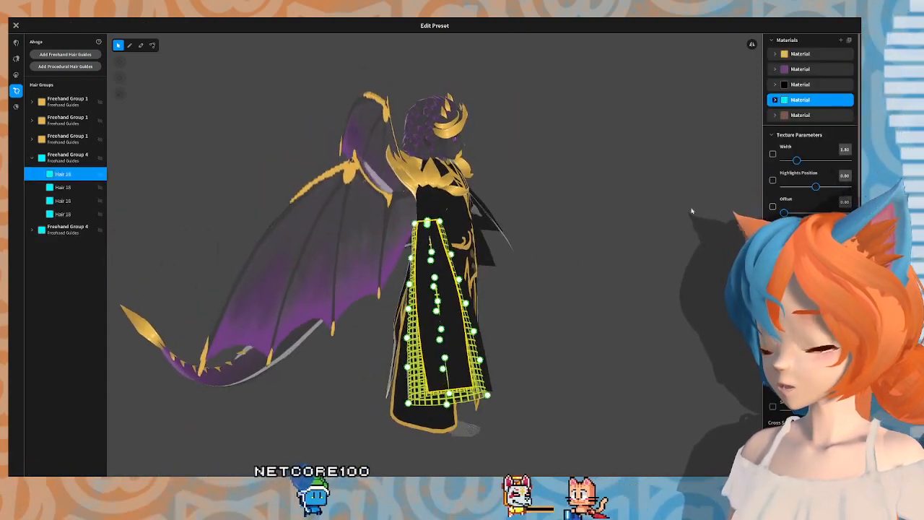
left_click(776, 100)
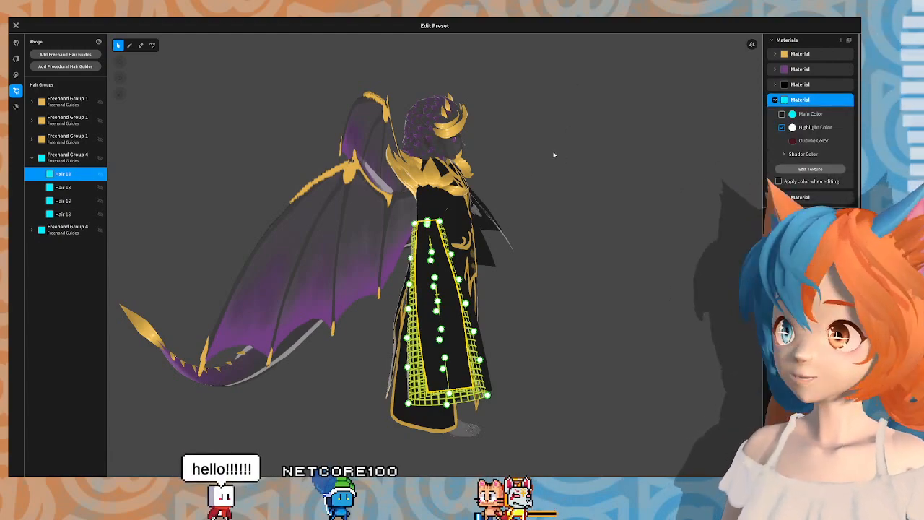
right_click_drag(554, 155, 575, 163)
left_click(616, 162)
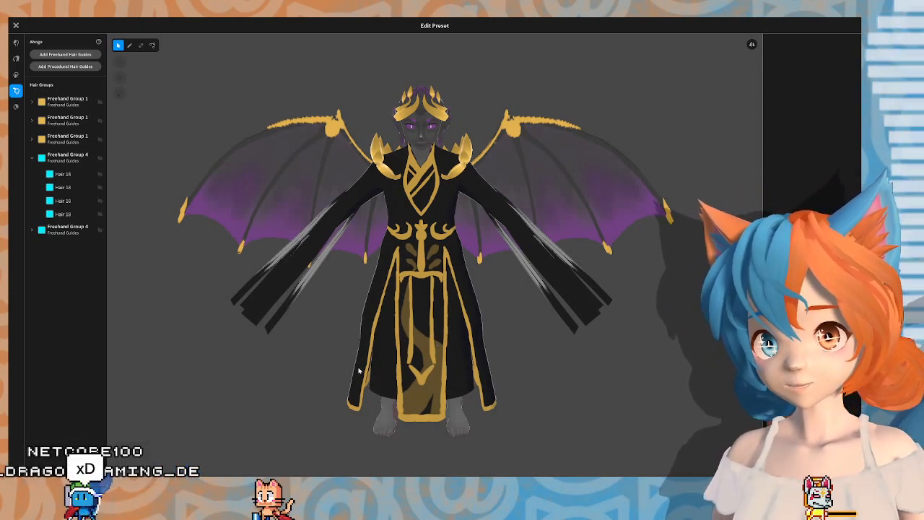
Step: Select the first Freehand Group 4 sleeve group and open its cyan material's texture for editing
right_click_drag(363, 275, 382, 278)
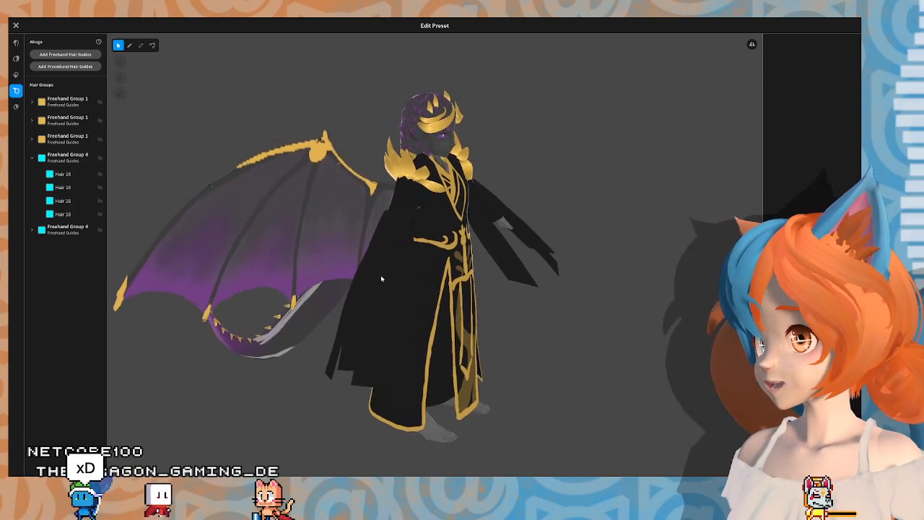
right_click_drag(368, 315, 359, 313)
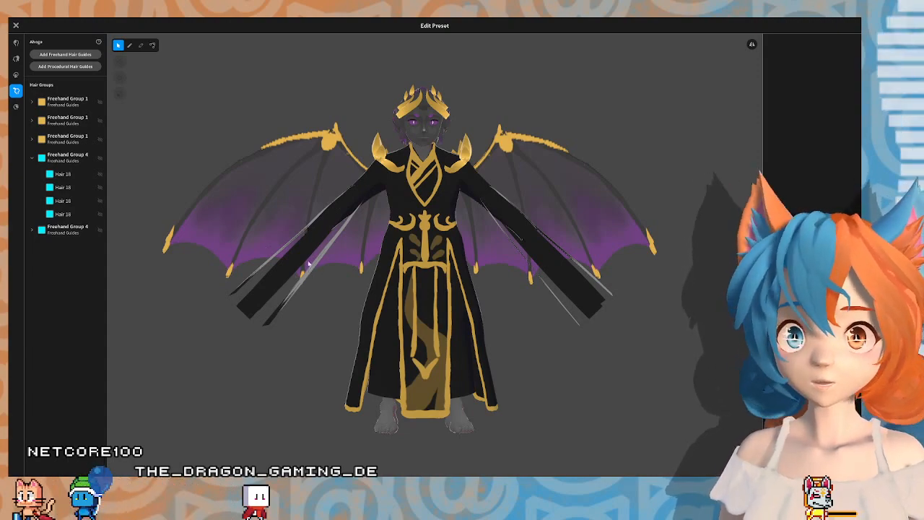
right_click_drag(327, 271, 330, 272)
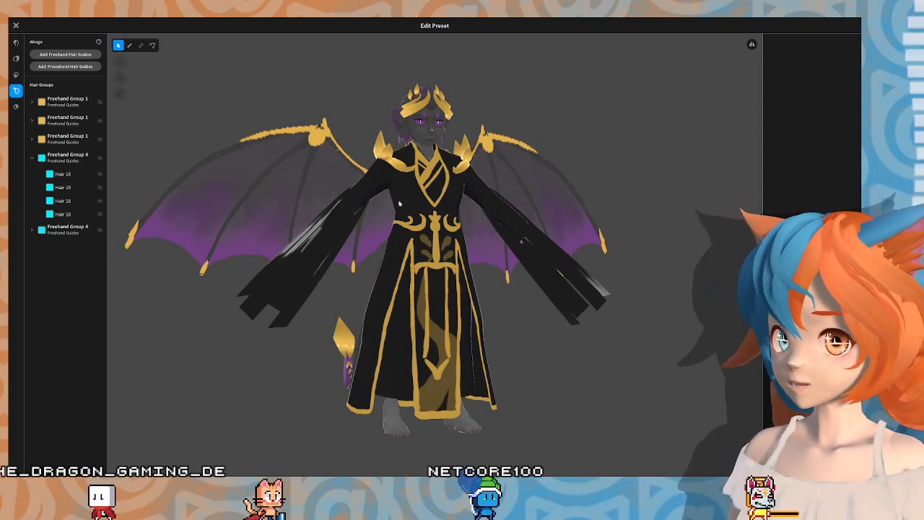
right_click_drag(314, 307, 405, 327)
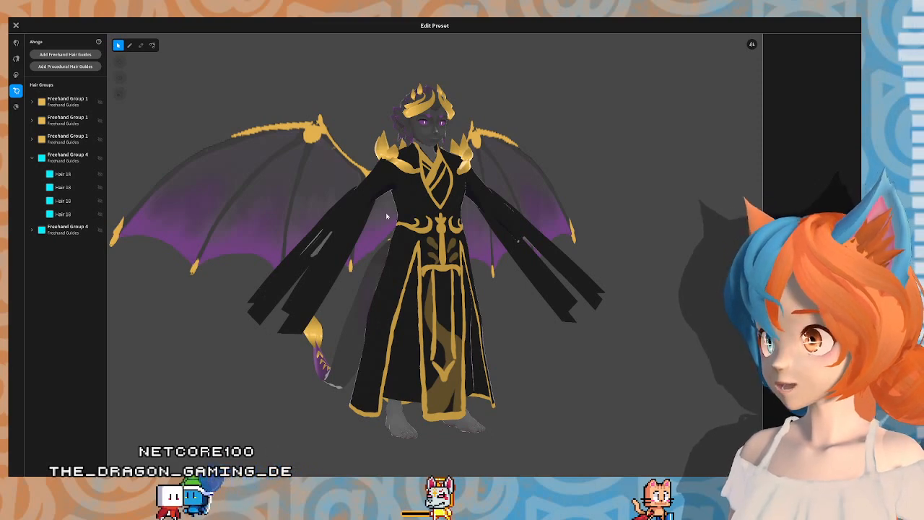
right_click_drag(395, 144, 427, 208)
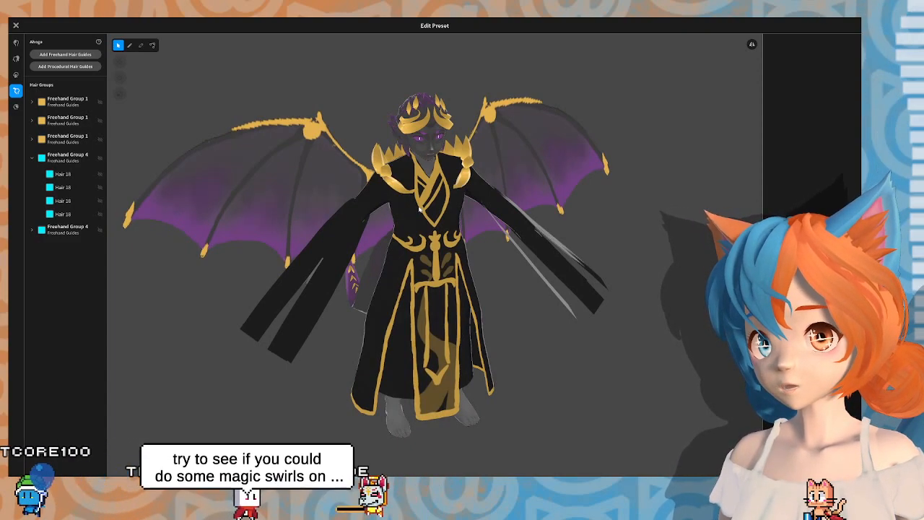
right_click_drag(406, 218, 403, 220)
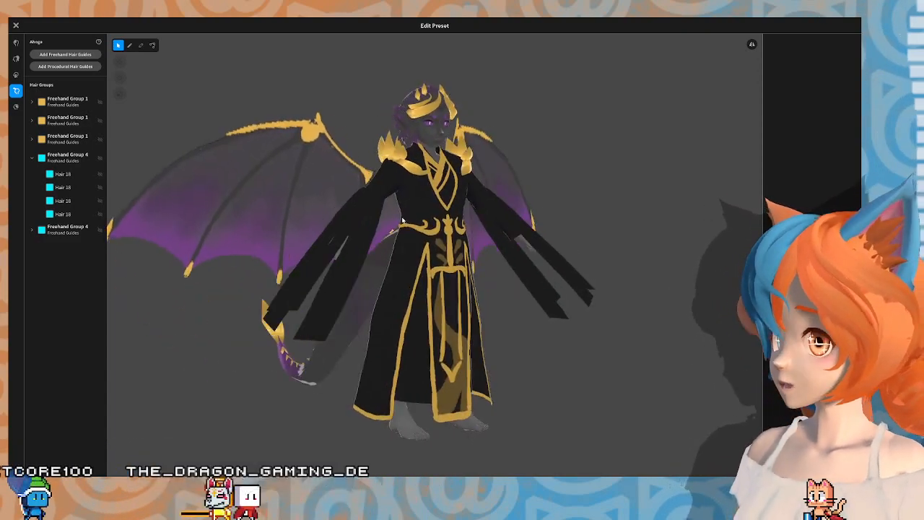
left_click(74, 167)
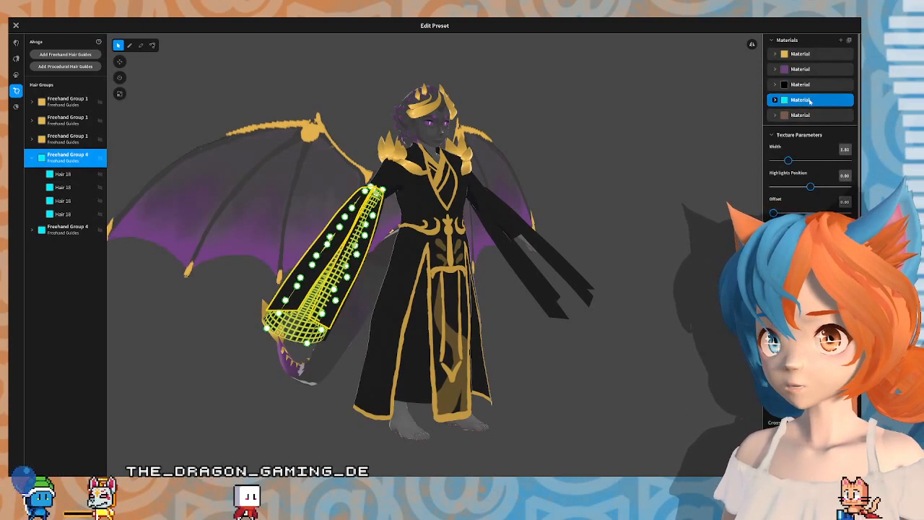
left_click(776, 101)
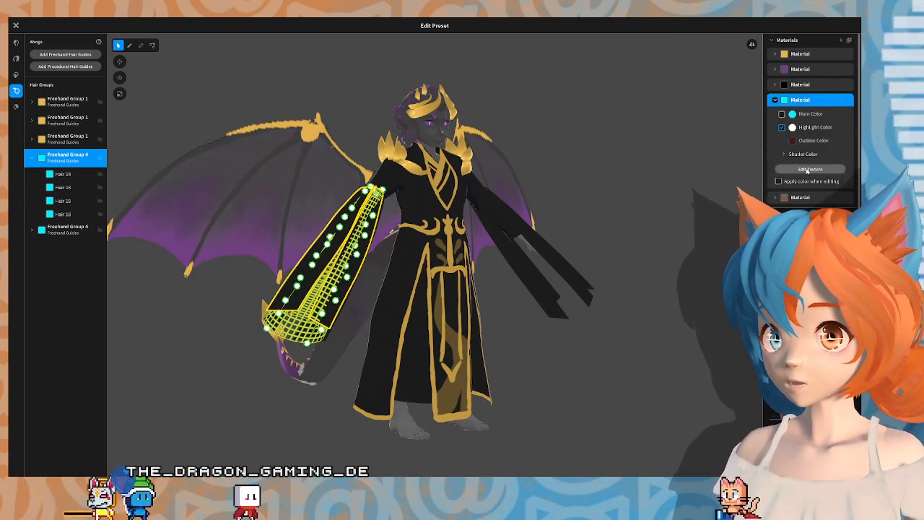
left_click(810, 169)
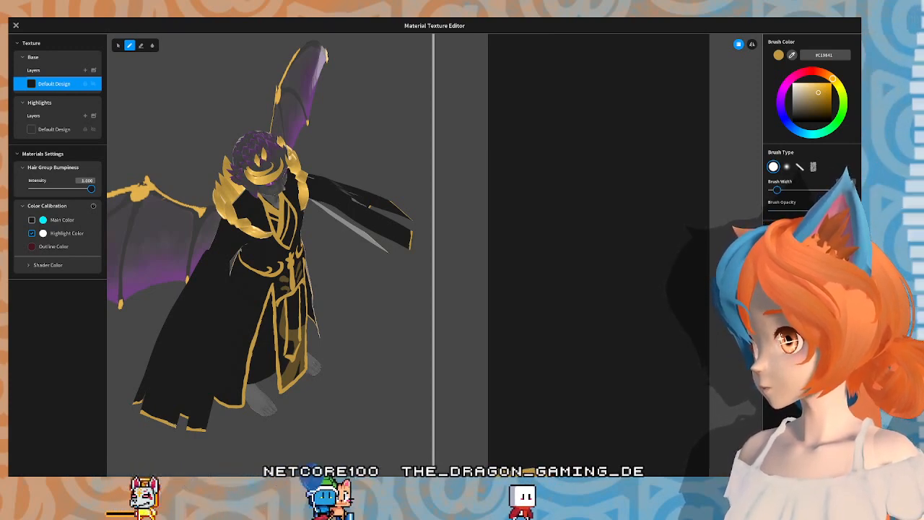
Step: Inspect the gold trim along the sleeve hems from several angles and close up
mouse_move(161, 434)
right_mouse_down()
mouse_move(174, 415)
mouse_move(158, 411)
mouse_move(153, 426)
right_mouse_up()
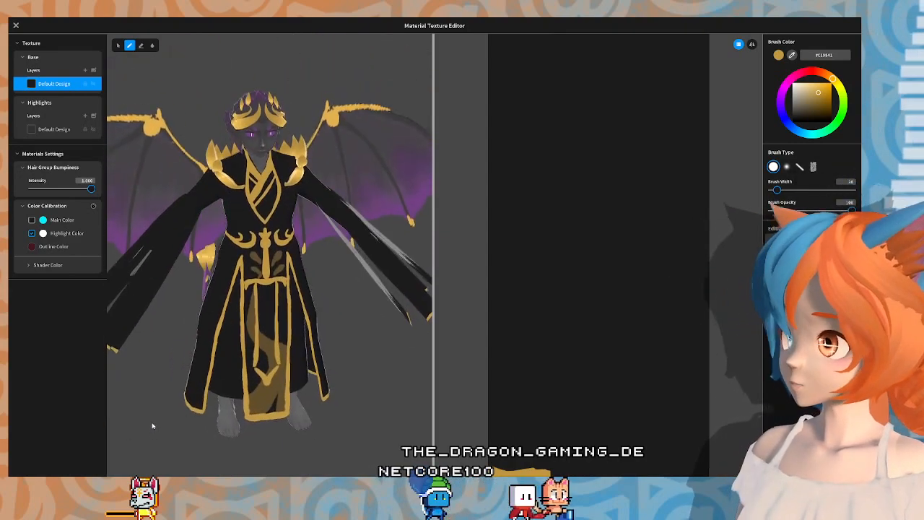
right_click_drag(178, 371, 200, 368)
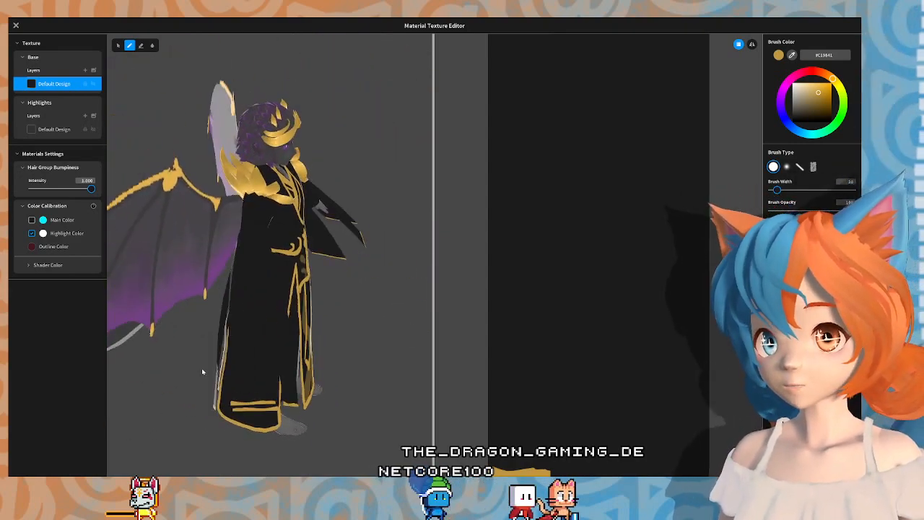
right_click_drag(241, 289, 223, 259)
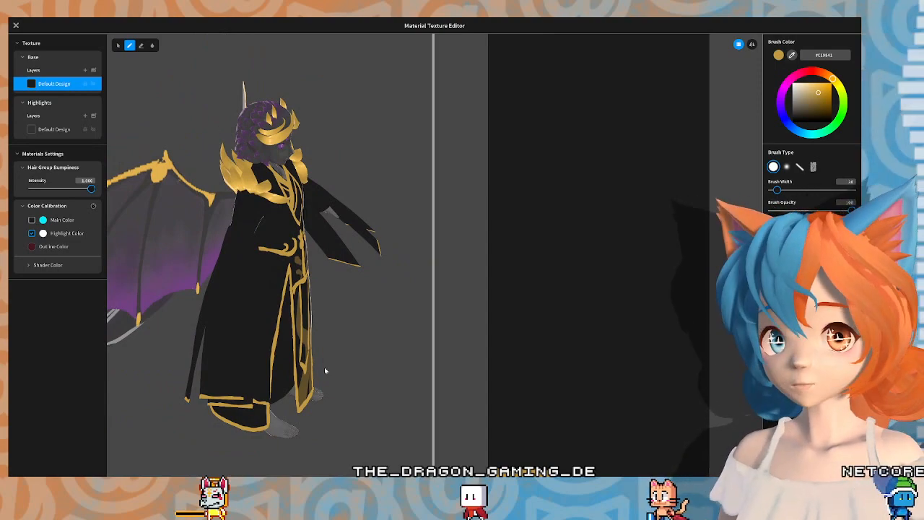
middle_click_drag(324, 369, 374, 268)
scroll(345, 267, "up", 8)
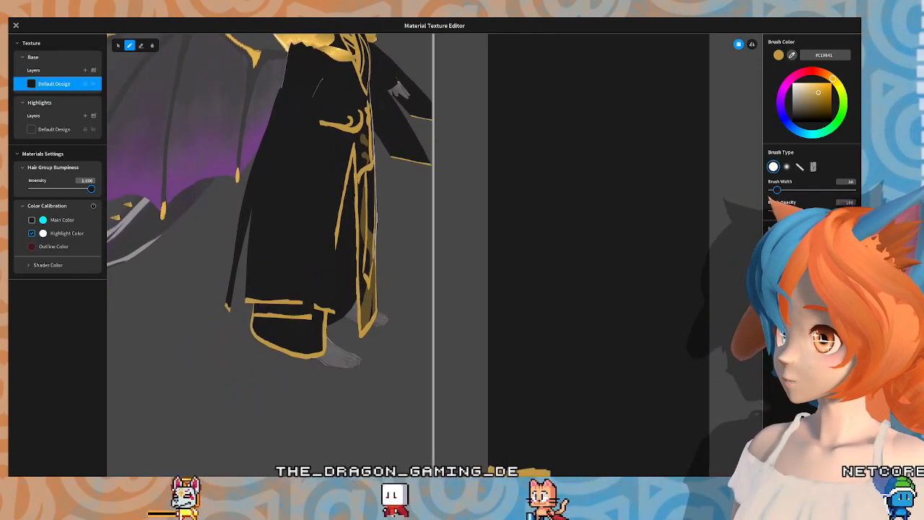
Step: Undo the gold hem trim on the sleeve and repaint it on a new base texture layer
scroll(338, 259, "up", 2)
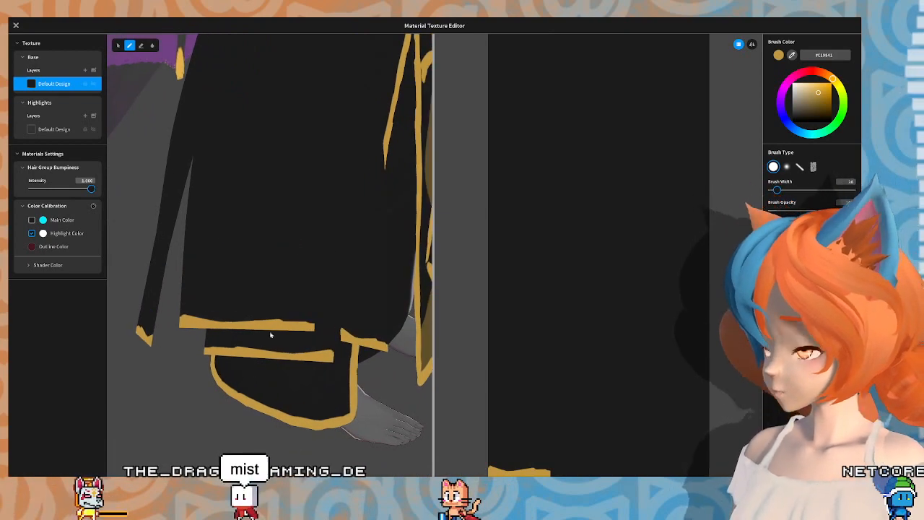
key("ctrl+z")
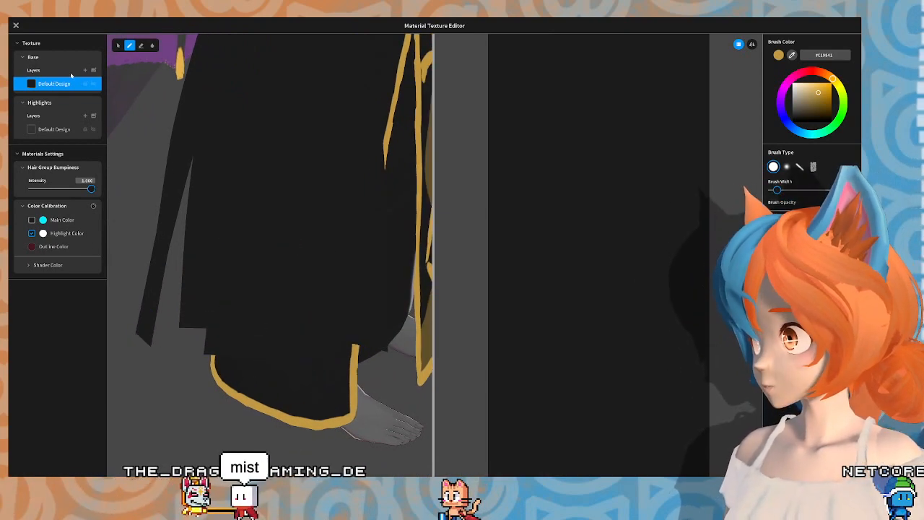
left_click(86, 70)
mouse_move(281, 270)
right_mouse_down()
mouse_move(98, 311)
mouse_move(204, 347)
mouse_move(270, 402)
mouse_move(274, 272)
mouse_move(260, 281)
mouse_move(275, 268)
right_mouse_up()
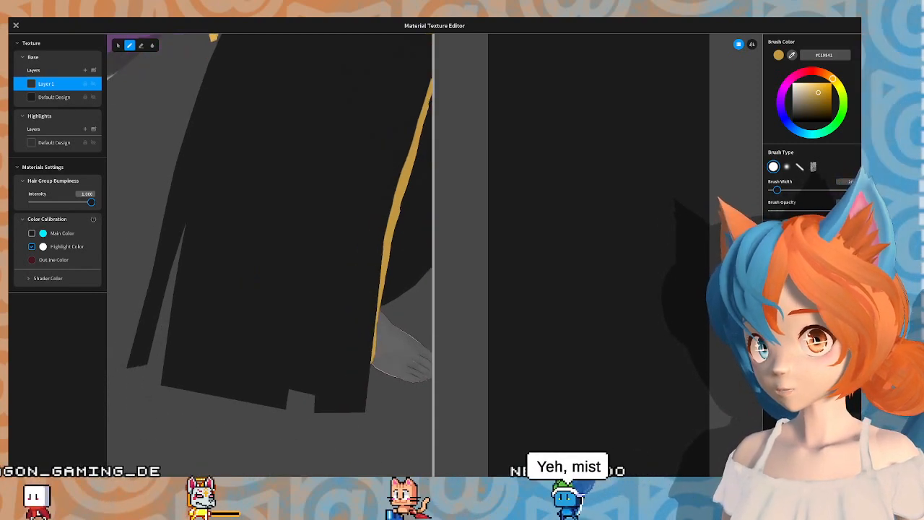
left_click_drag(167, 380, 251, 396)
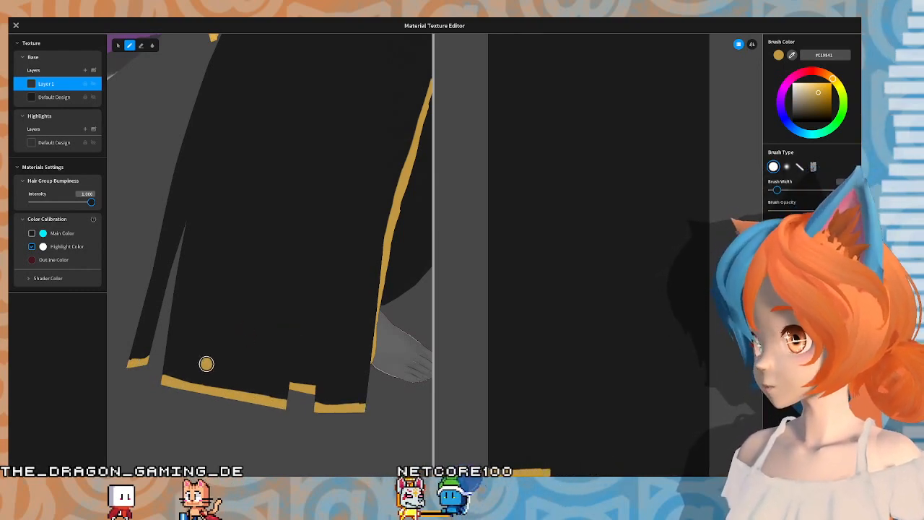
Step: Paint a cluster of interlocking gold swirls directly above the sleeve's hem trim
mouse_move(171, 378)
left_mouse_down()
mouse_move(205, 361)
mouse_move(194, 339)
mouse_move(176, 353)
mouse_move(233, 354)
mouse_move(237, 338)
mouse_move(250, 370)
mouse_move(241, 365)
mouse_move(266, 384)
mouse_move(287, 367)
mouse_move(242, 329)
mouse_move(235, 303)
mouse_move(250, 278)
mouse_move(281, 295)
mouse_move(261, 328)
mouse_move(259, 304)
left_mouse_up()
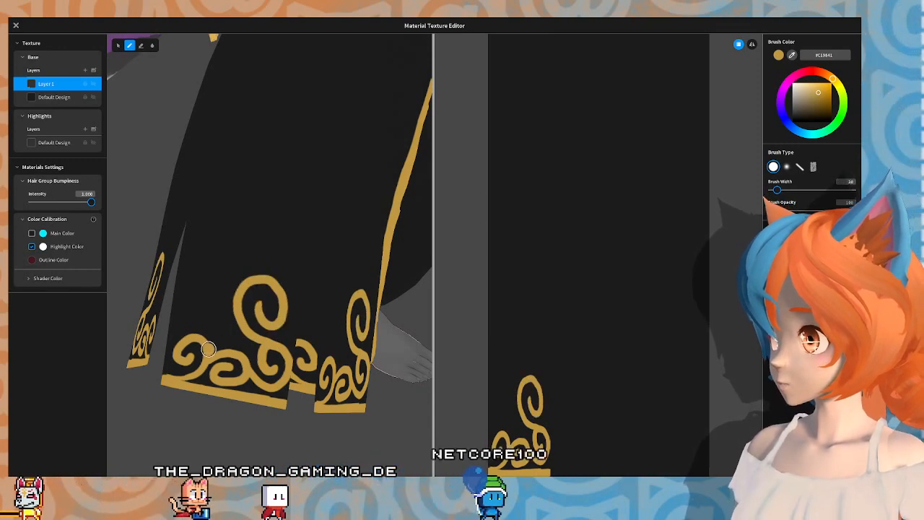
mouse_move(208, 349)
left_mouse_down()
mouse_move(181, 328)
mouse_move(189, 289)
mouse_move(216, 284)
left_mouse_up()
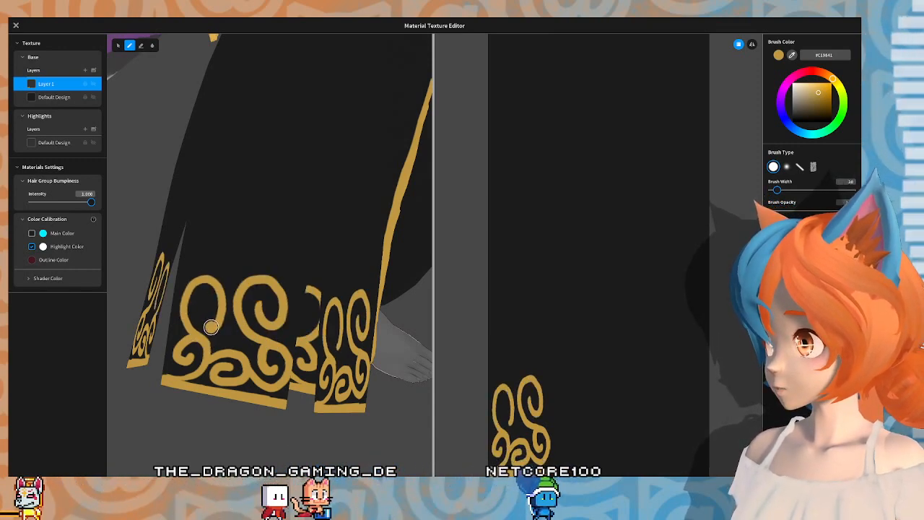
left_click_drag(211, 327, 222, 334)
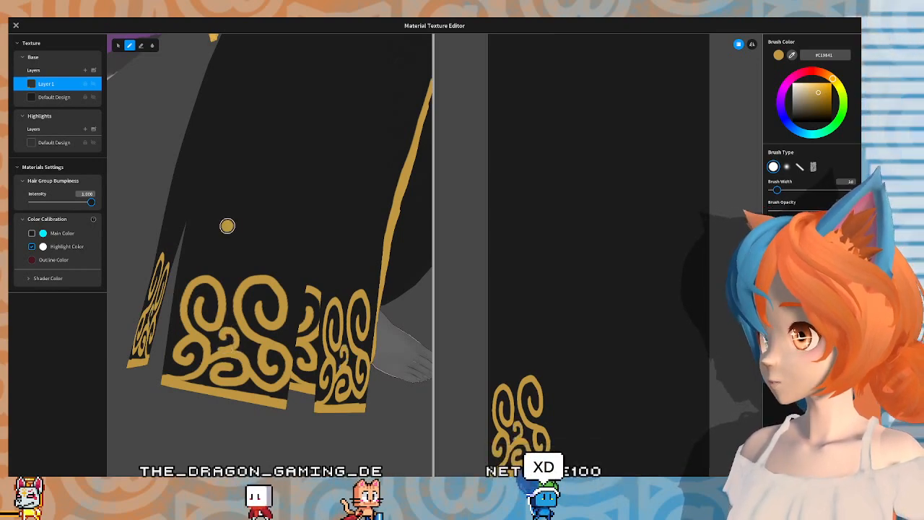
Step: Extend the gold swirl pattern up the sleeve with taller, curling vine strokes that taper toward the upper arm
middle_click_drag(211, 208, 221, 244)
scroll(214, 217, "down", 4)
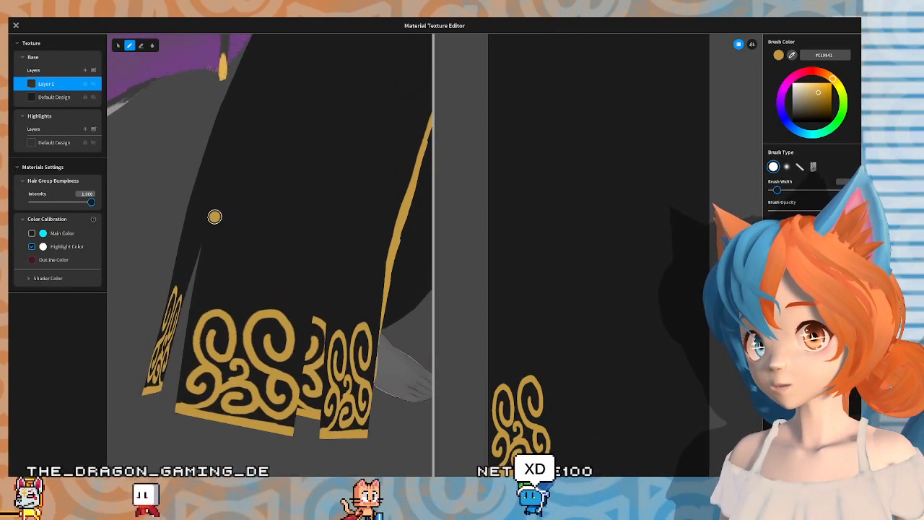
middle_click_drag(258, 174, 260, 195)
scroll(260, 196, "up", 3)
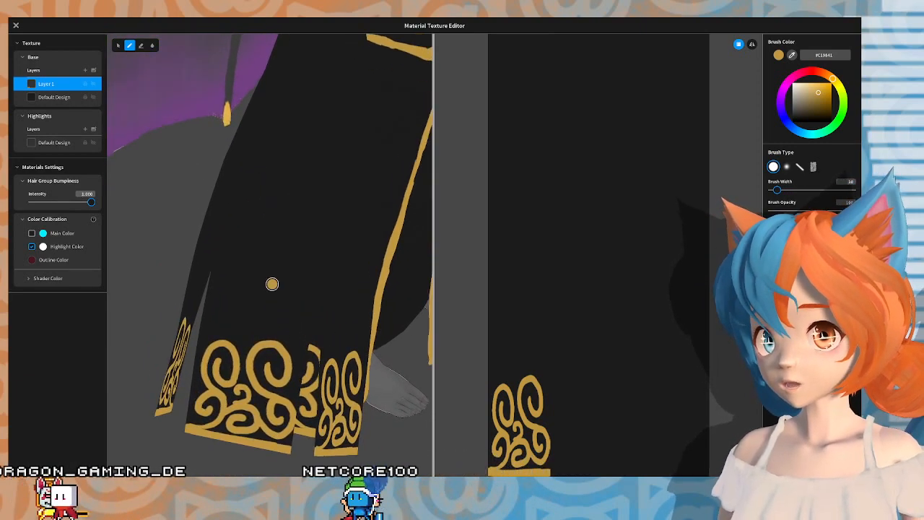
right_click_drag(270, 283, 289, 254)
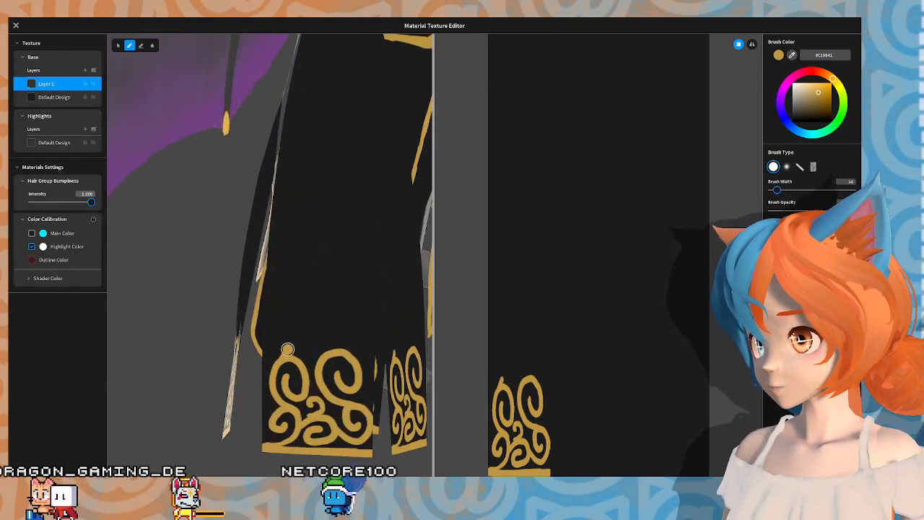
mouse_move(293, 348)
left_mouse_down()
mouse_move(292, 318)
mouse_move(275, 311)
left_mouse_up()
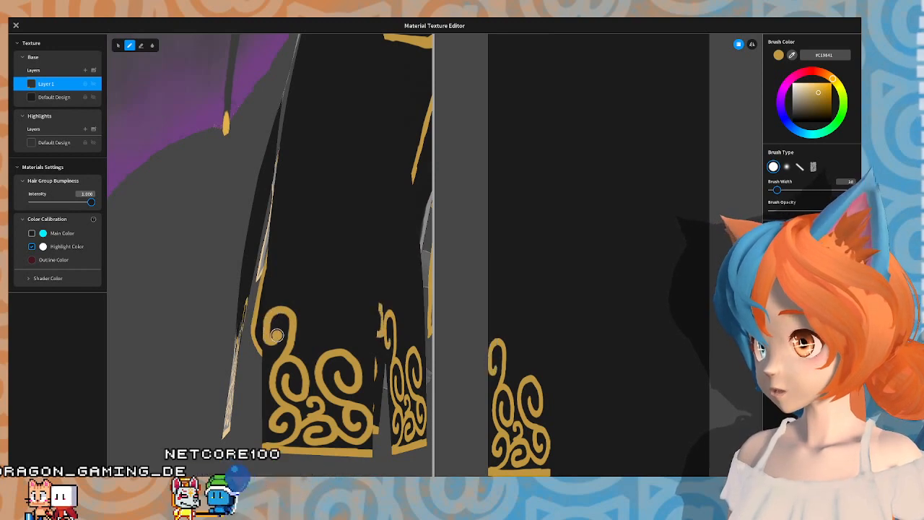
right_click_drag(338, 299, 252, 359)
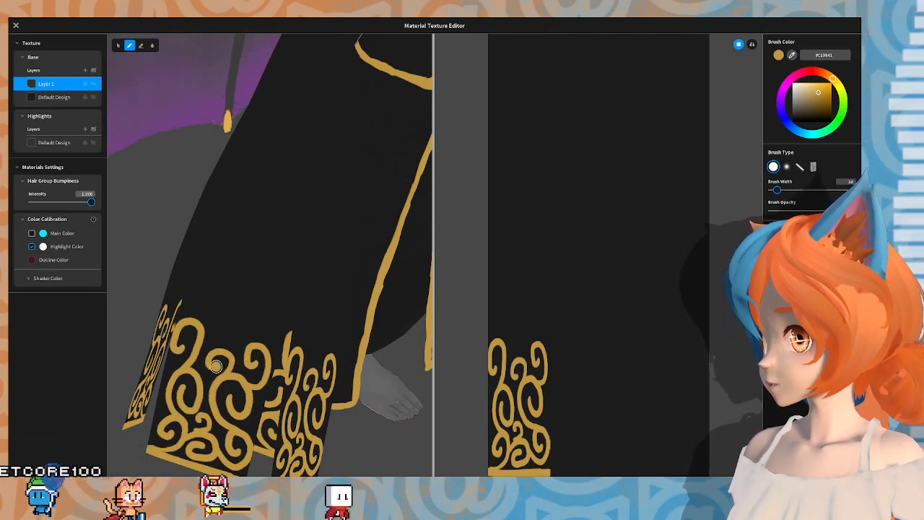
right_click_drag(215, 279, 235, 301)
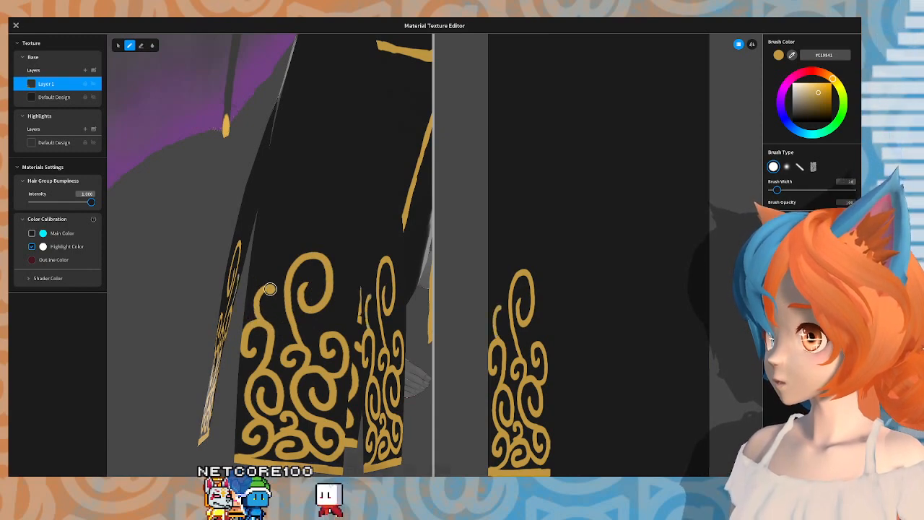
mouse_move(269, 293)
right_mouse_down()
mouse_move(271, 320)
mouse_move(248, 322)
mouse_move(256, 223)
right_mouse_up()
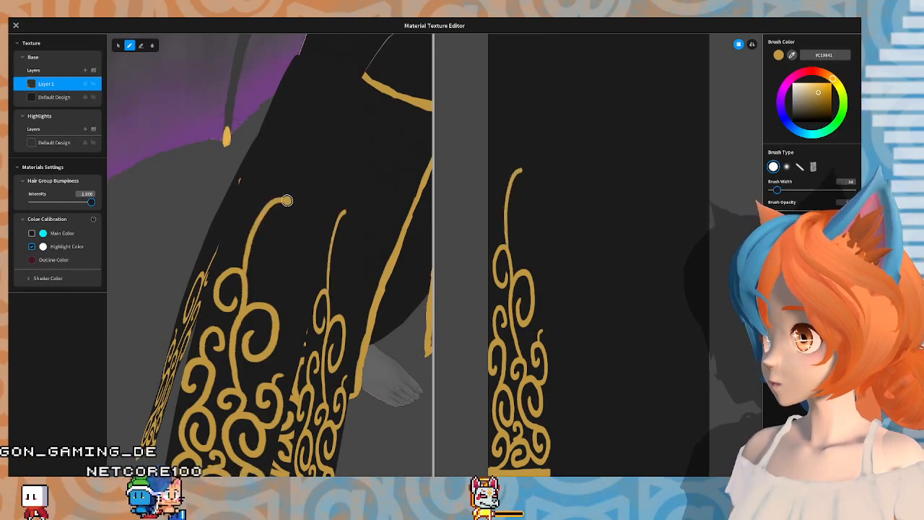
right_click_drag(296, 235, 281, 228)
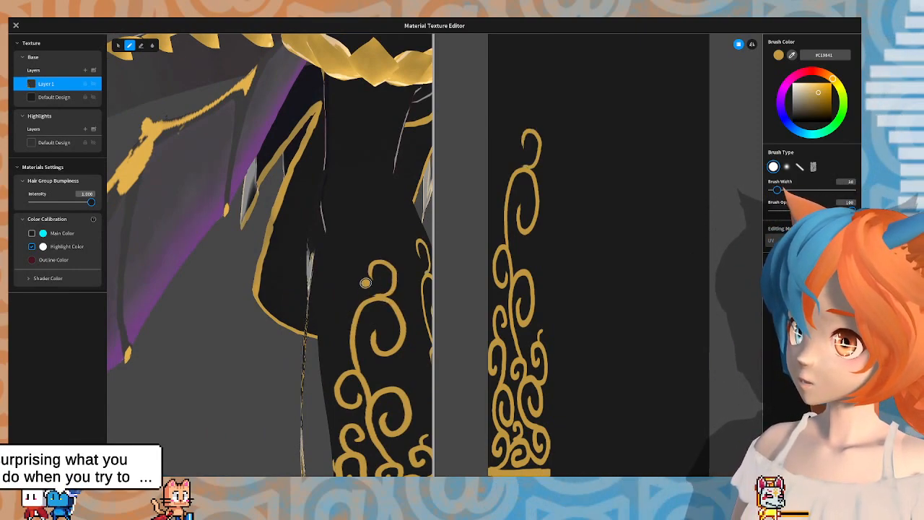
Step: Check the swirl pattern on the sleeves from several angles, and return to the hairstyle editor
right_click_drag(324, 185, 347, 230)
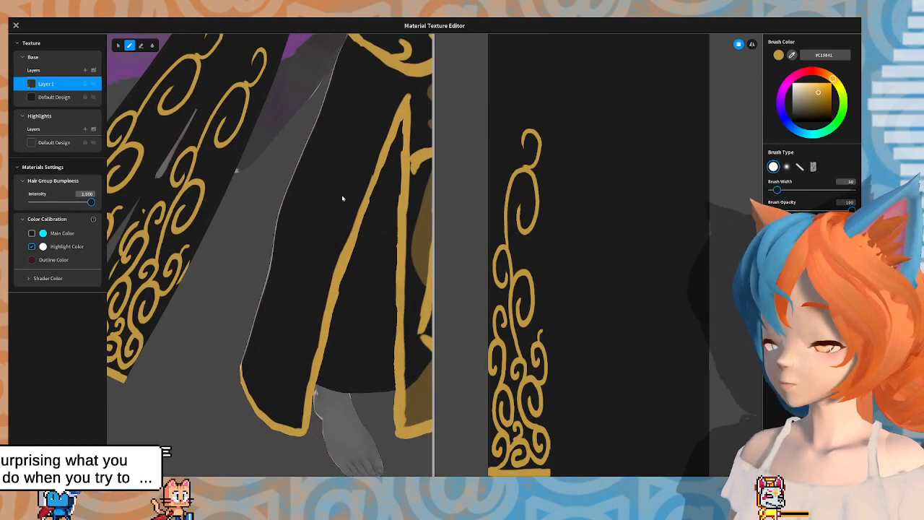
scroll(342, 198, "down", 10)
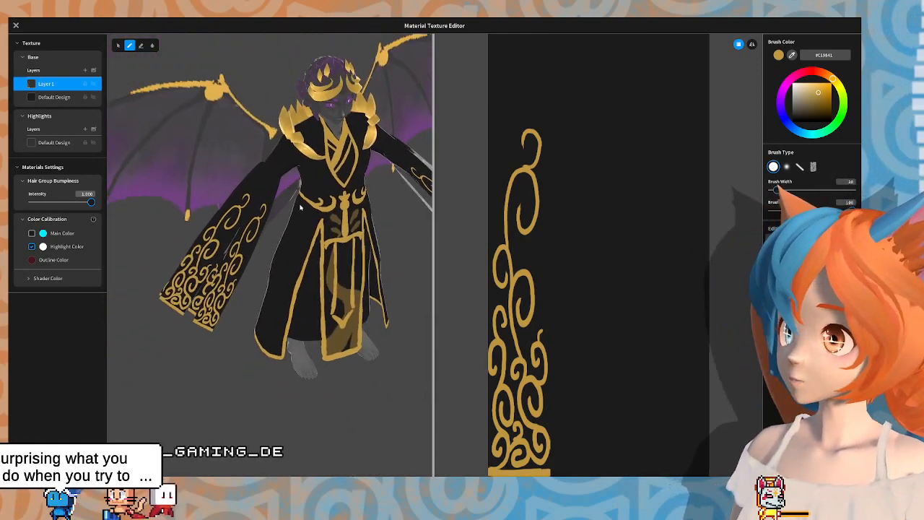
right_click_drag(301, 208, 240, 241)
middle_click_drag(240, 242, 302, 221)
mouse_move(302, 221)
right_mouse_down()
mouse_move(312, 226)
mouse_move(308, 214)
mouse_move(307, 223)
right_mouse_up()
scroll(306, 216, "up", 1)
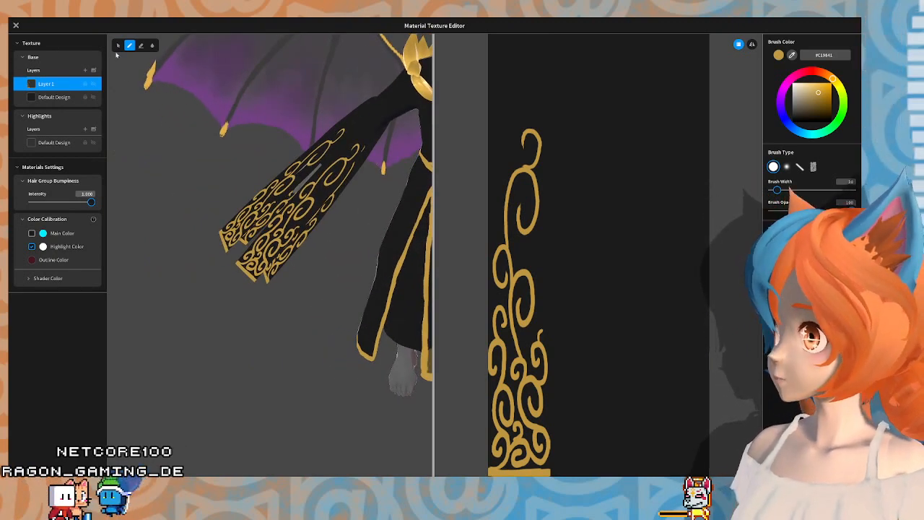
left_click(16, 27)
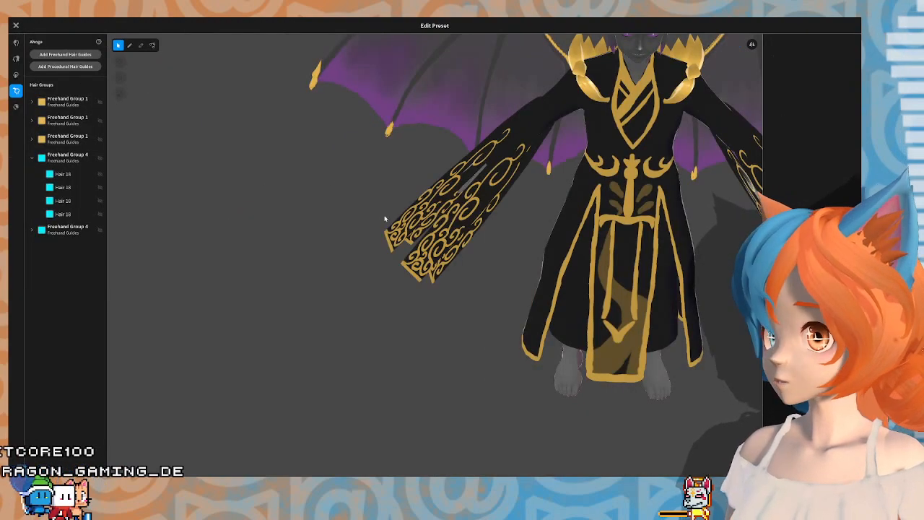
Step: Adjust the texture offset of the front and back strands of the sleeve to shift their swirl pattern
left_click(443, 237)
right_click_drag(481, 207, 589, 262)
left_click_drag(816, 213, 821, 213)
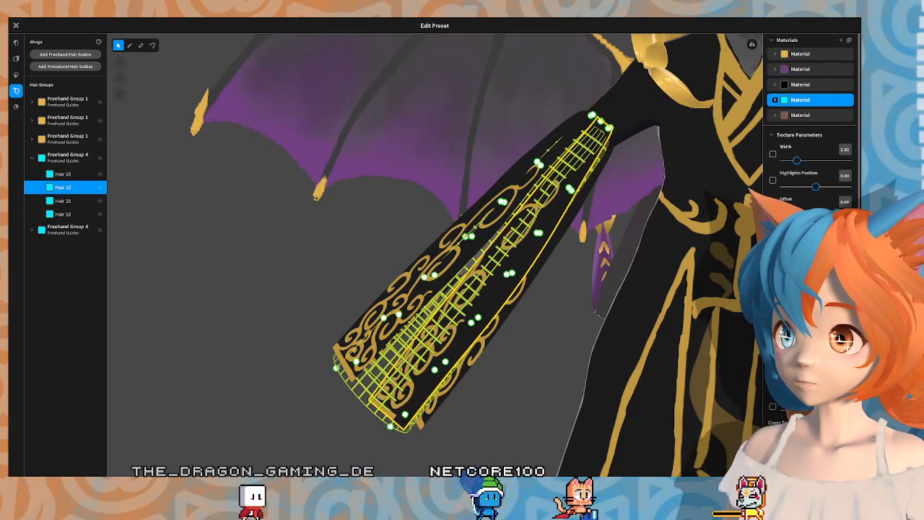
right_click_drag(563, 296, 613, 291)
left_click(500, 249)
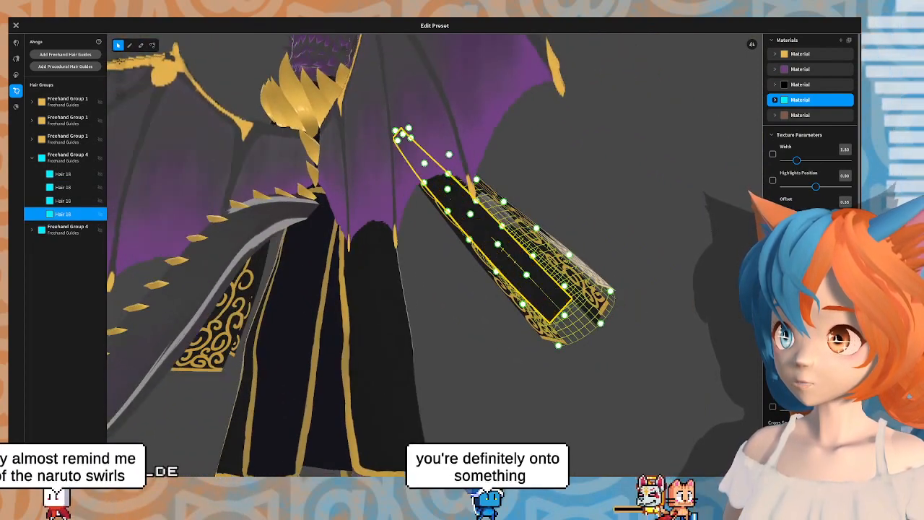
left_click_drag(796, 212, 838, 212)
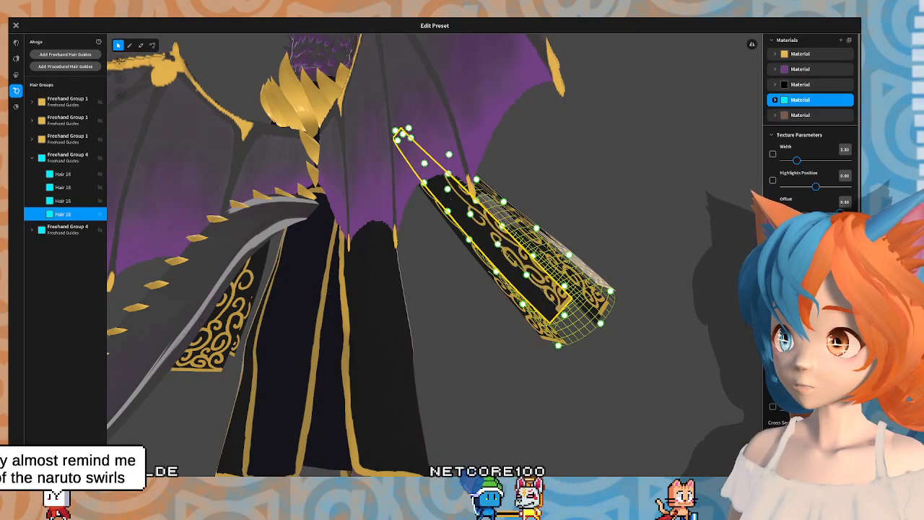
Step: Adjust the texture offset of the third Freehand Group 4 sleeve strand, clear the selection and check the sleeve
right_click_drag(715, 253, 406, 278)
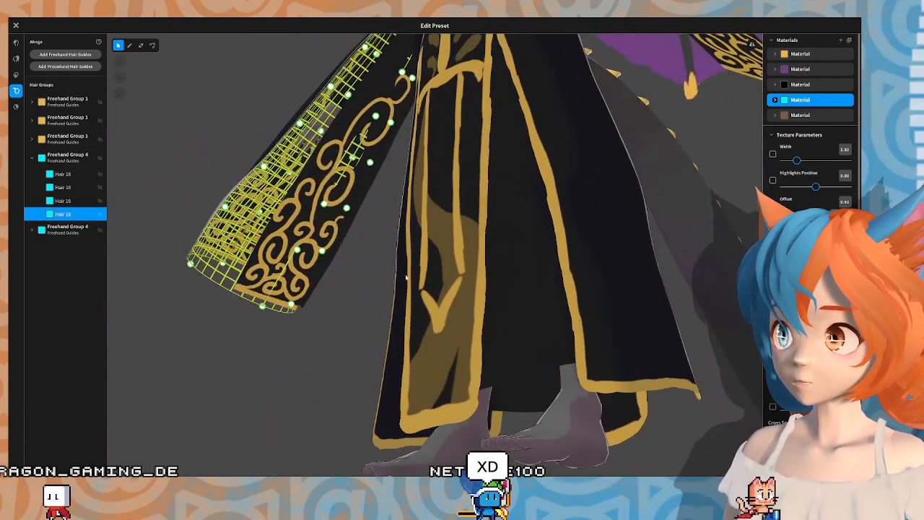
mouse_move(781, 213)
left_mouse_down()
mouse_move(814, 212)
mouse_move(798, 212)
left_mouse_up()
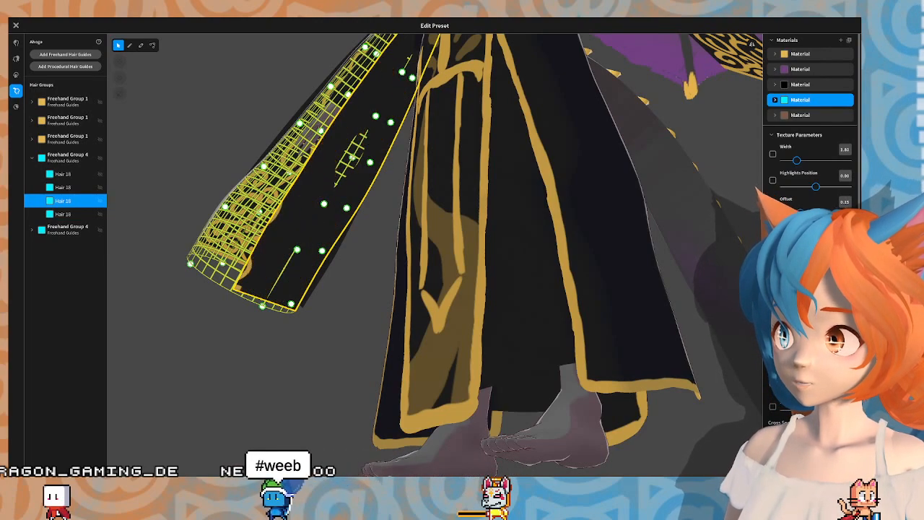
left_click(235, 322)
right_click_drag(236, 322, 480, 272)
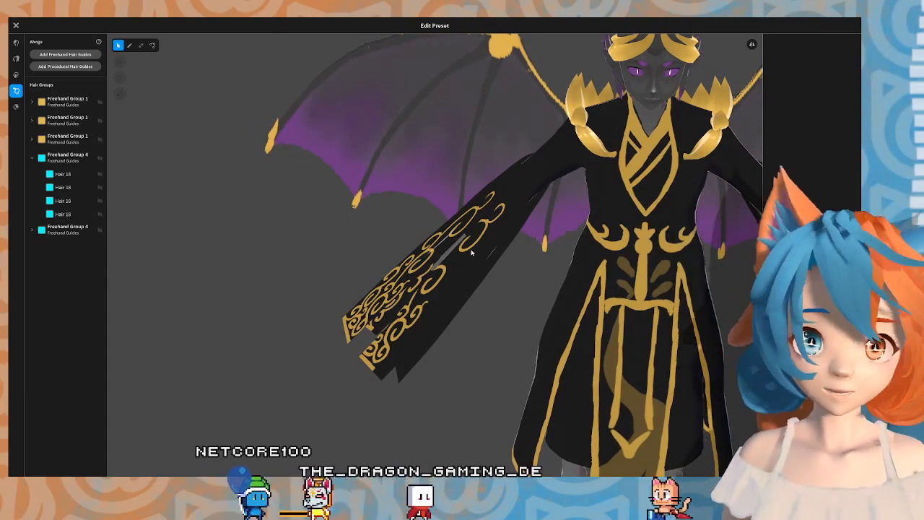
right_click_drag(423, 270, 509, 280)
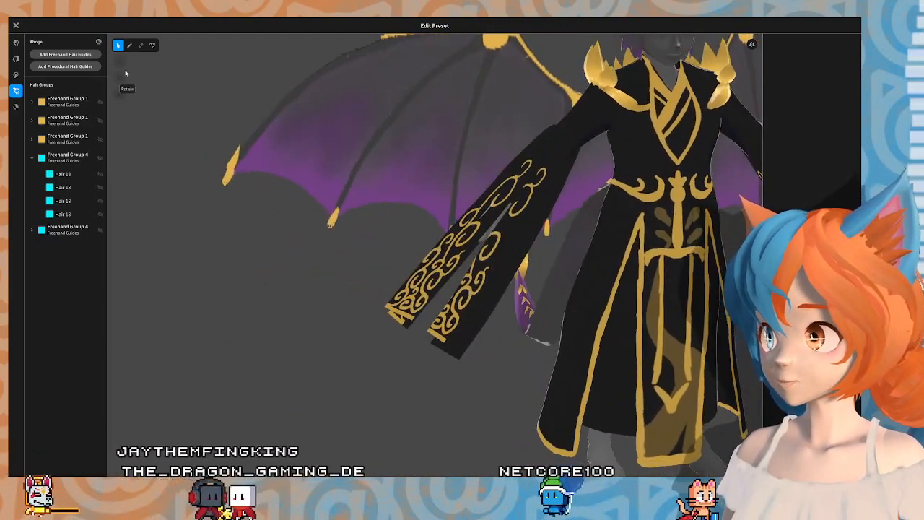
Step: Select the second strand of the sleeve and reopen its cyan material's texture for editing
left_click(493, 297)
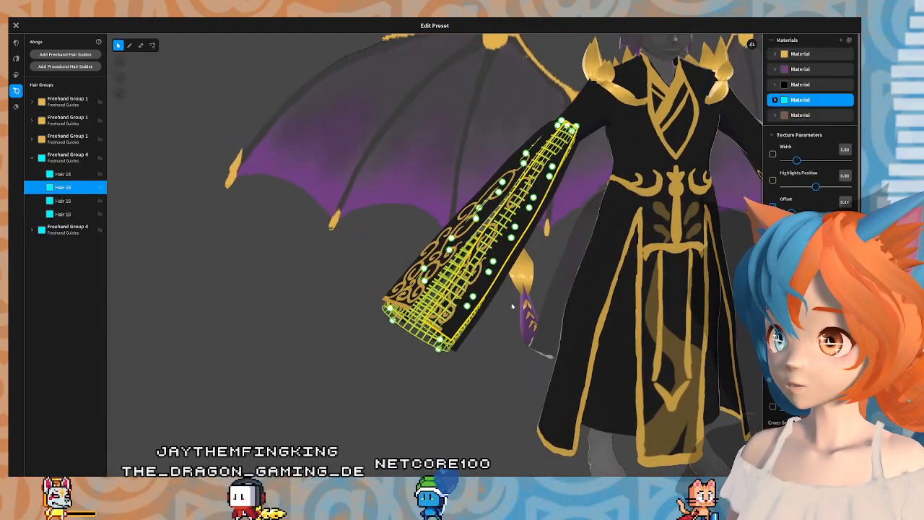
right_click_drag(512, 303, 626, 294)
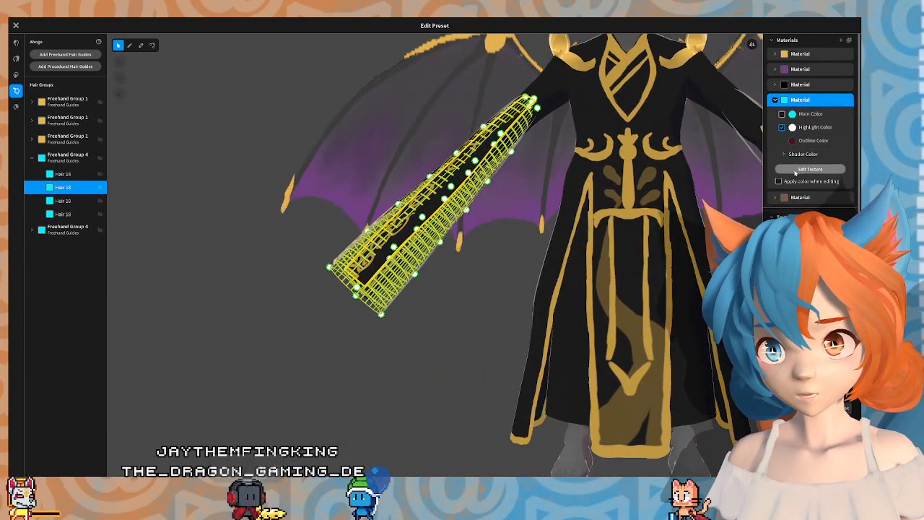
left_click(797, 170)
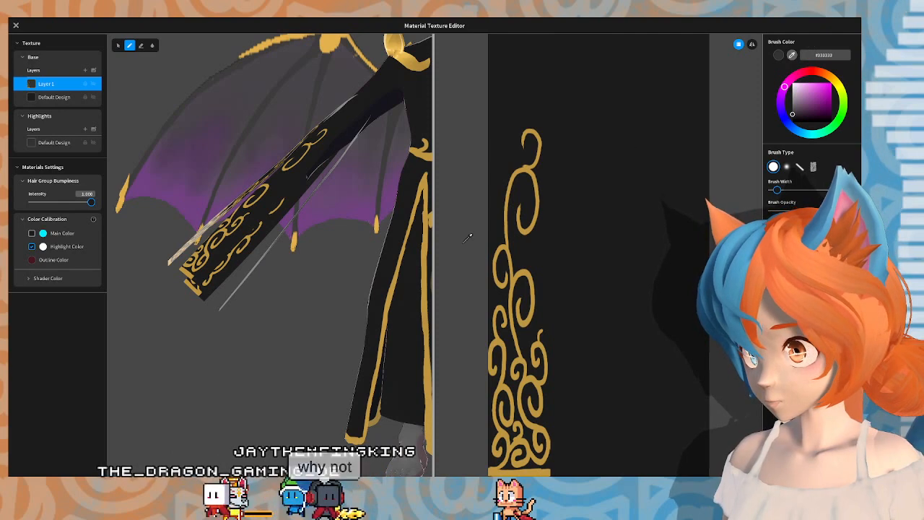
Step: Sample the gold trim colour, extend the hem trim across the texture's full bottom edge, and return to the hairstyle editor
left_click(426, 261, "alt")
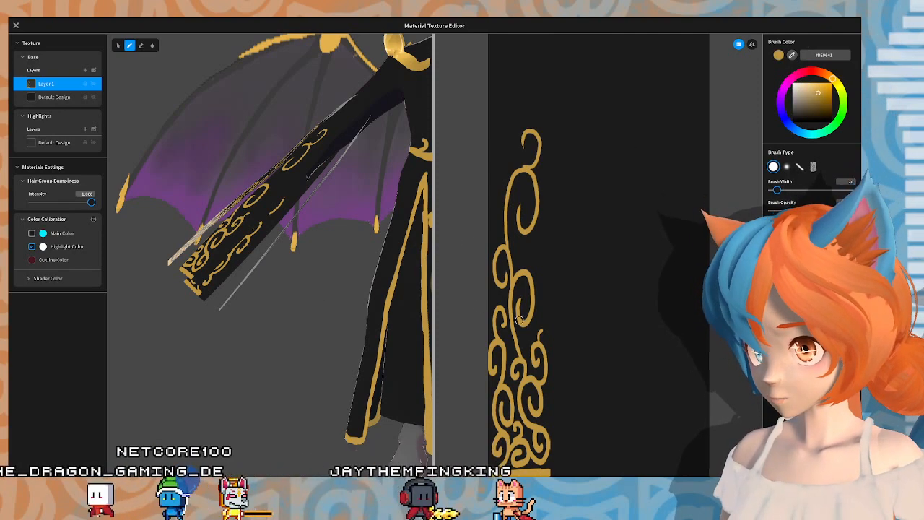
mouse_move(498, 335)
middle_mouse_down()
mouse_move(475, 214)
mouse_move(478, 173)
middle_mouse_up()
scroll(557, 243, "up", 3)
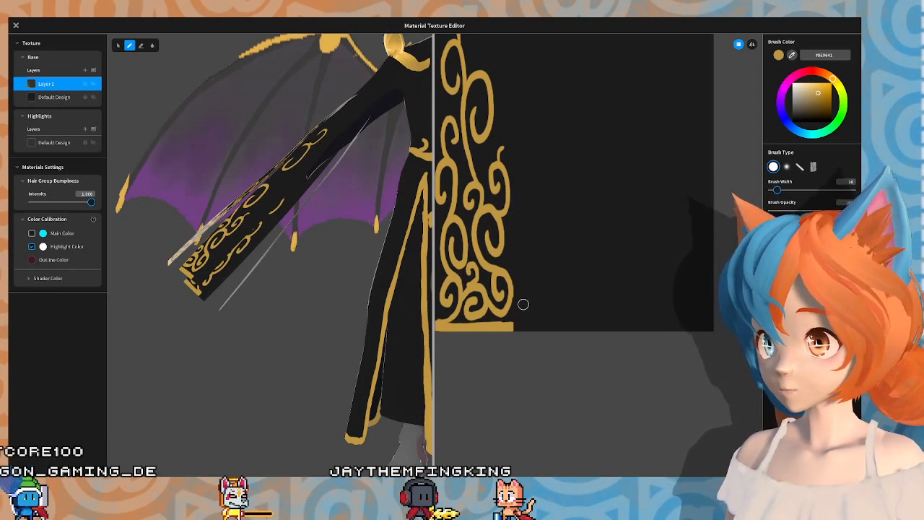
left_click_drag(514, 325, 577, 327)
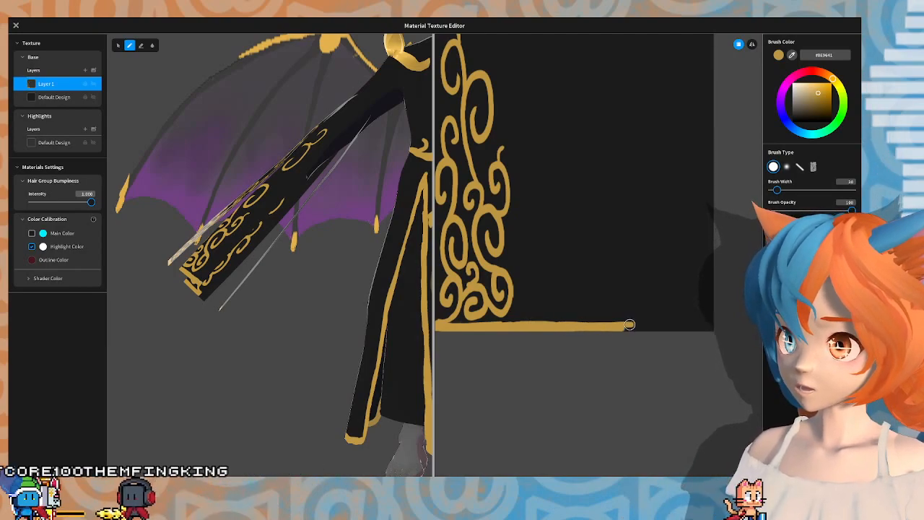
left_click_drag(605, 327, 670, 328)
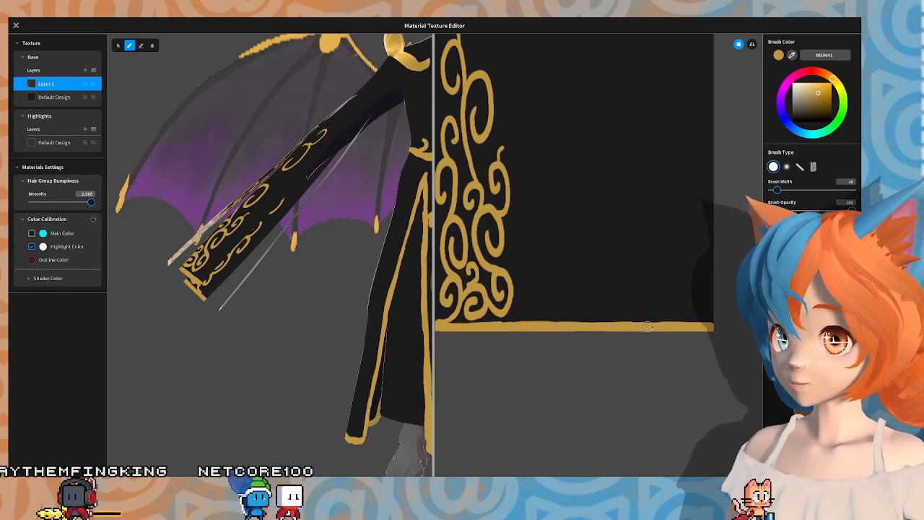
right_click_drag(336, 310, 271, 305)
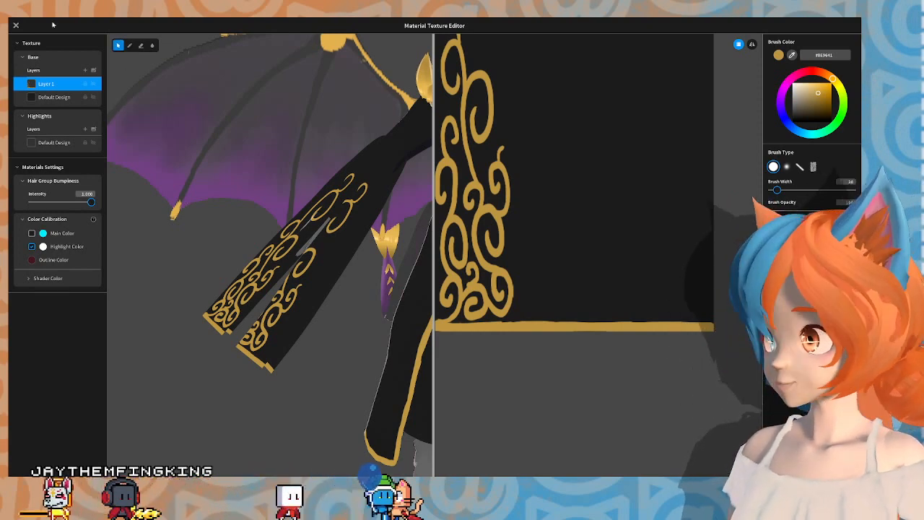
left_click(16, 24)
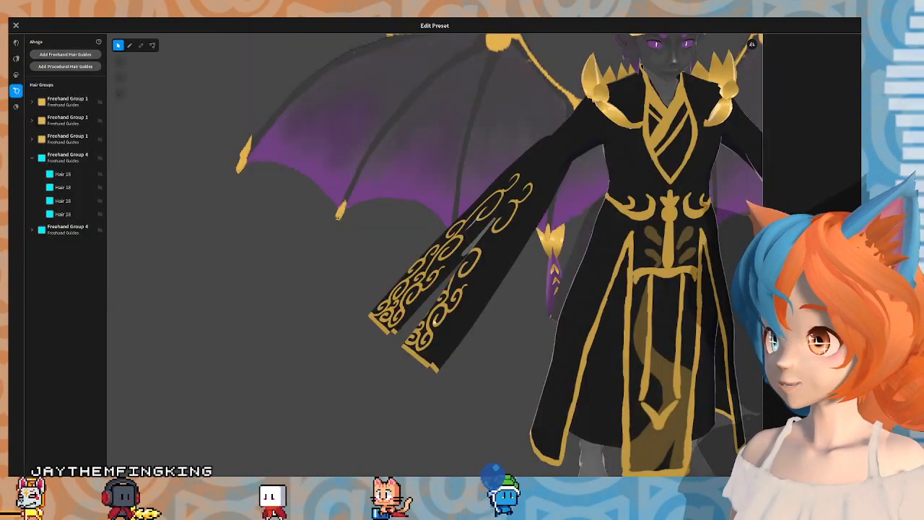
Step: Adjust the texture offset of the second strand in the first Freehand Group 4 and clear the selection
left_click(446, 316)
right_click_drag(496, 326, 507, 312)
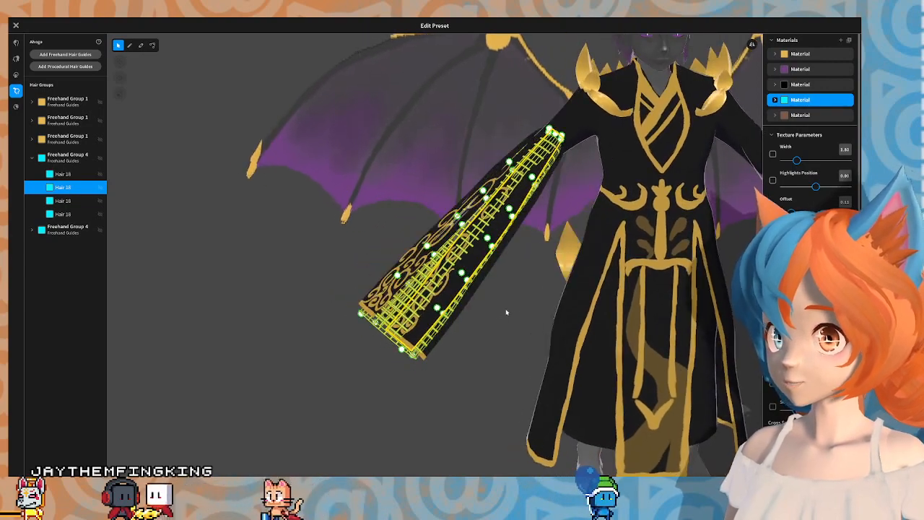
left_click_drag(793, 213, 791, 213)
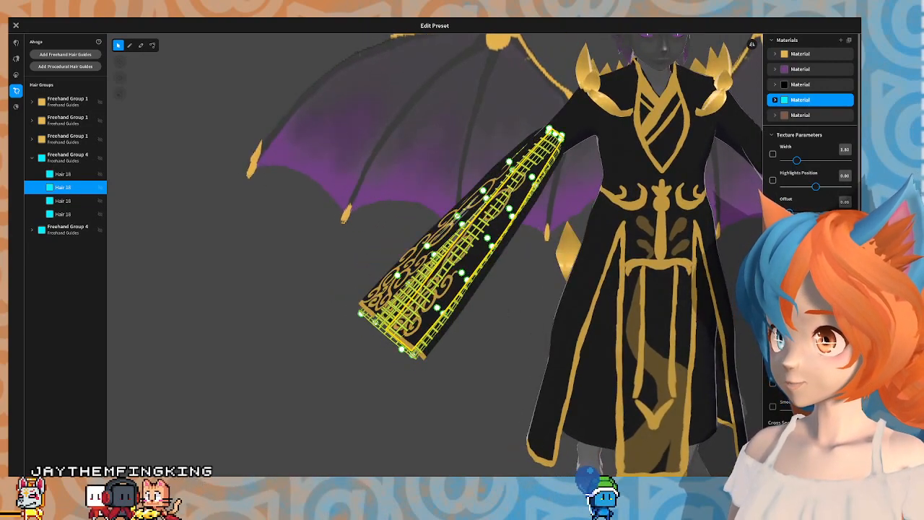
left_click(400, 381)
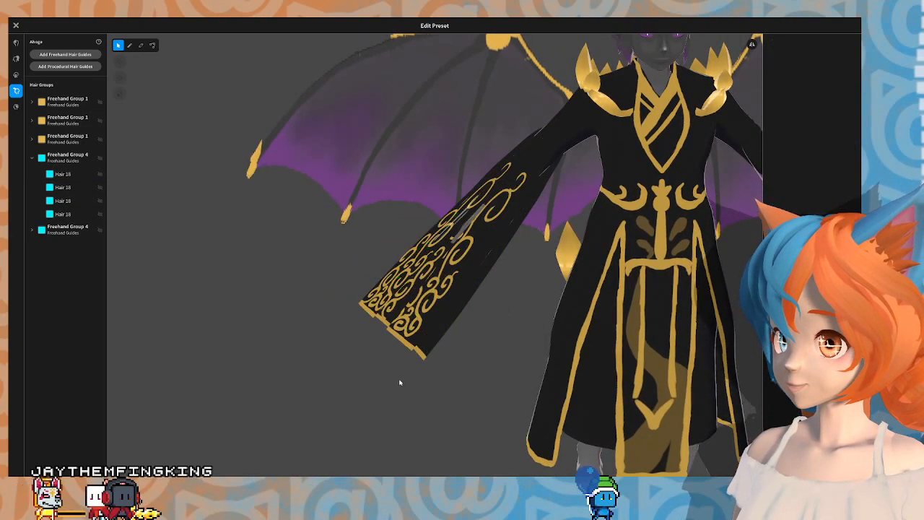
Step: Select the third strand in the second Freehand Group 4 on the opposite sleeve and adjust its texture offset
mouse_move(400, 380)
right_mouse_down()
mouse_move(432, 383)
mouse_move(400, 373)
mouse_move(400, 387)
right_mouse_up()
left_click(743, 167)
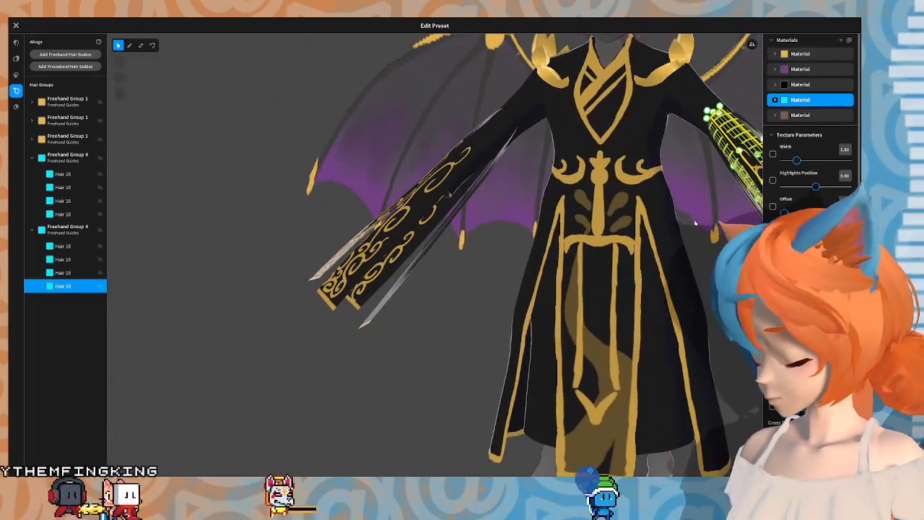
right_click_drag(694, 219, 607, 231)
left_click(511, 295)
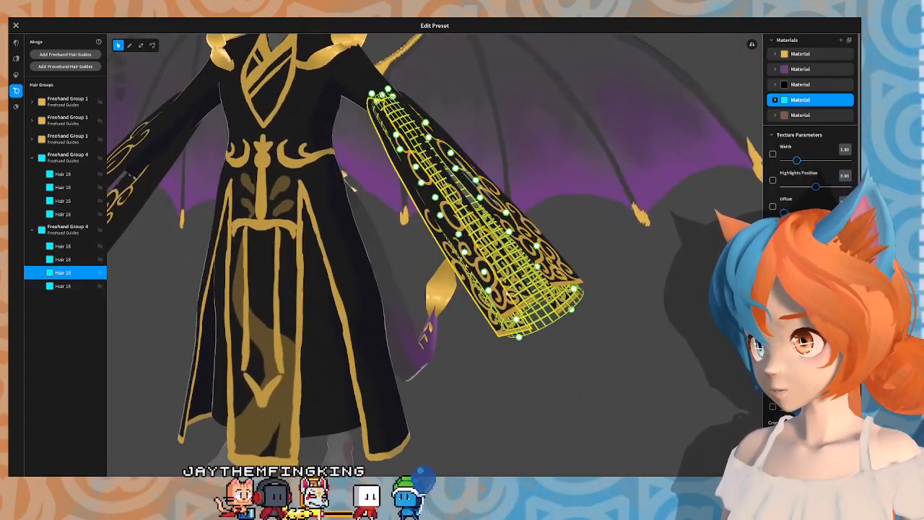
right_click_drag(514, 295, 568, 290)
right_click_drag(747, 285, 662, 273)
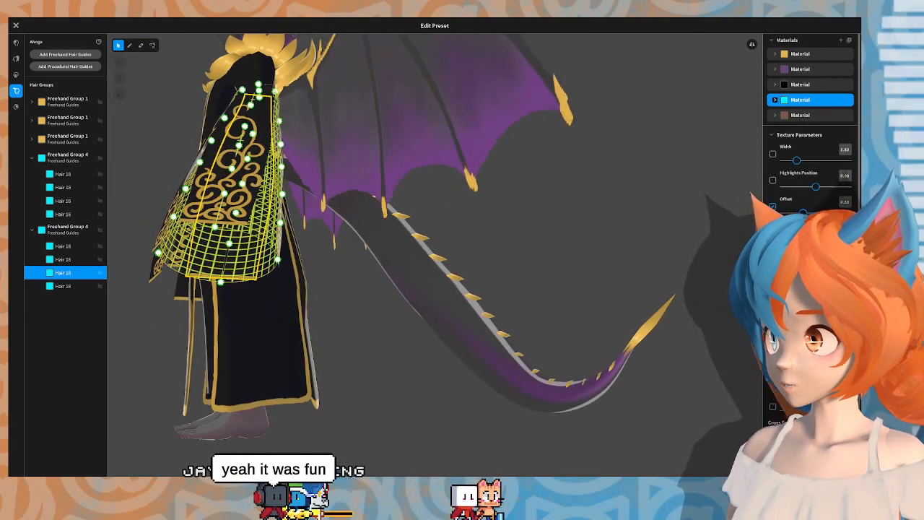
right_click_drag(585, 262, 483, 288)
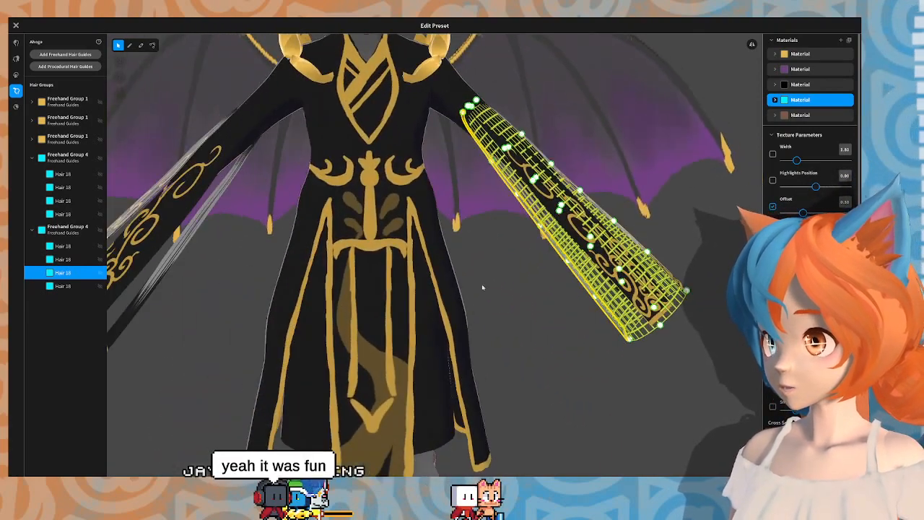
Step: Adjust the texture offset of the fourth strand in the second Freehand Group 4 and clear the selection
left_click(604, 272)
right_click_drag(604, 272, 644, 263)
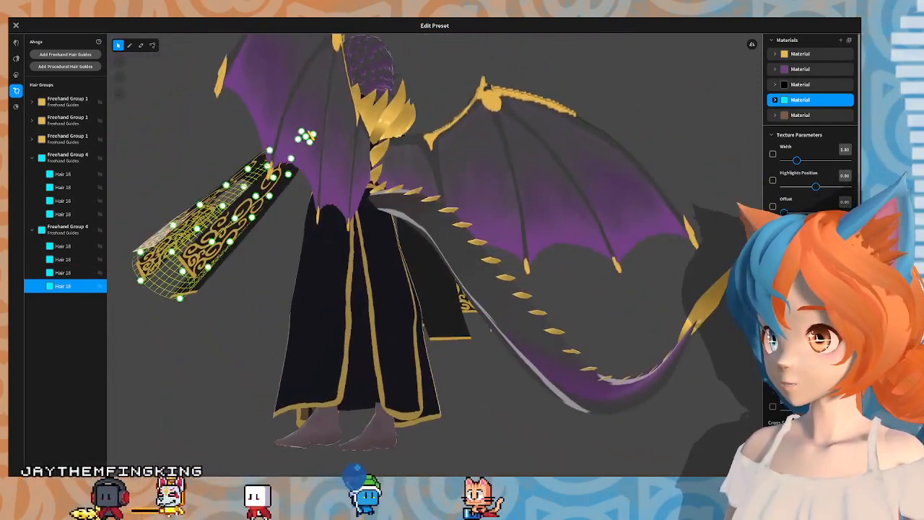
left_click_drag(784, 213, 820, 212)
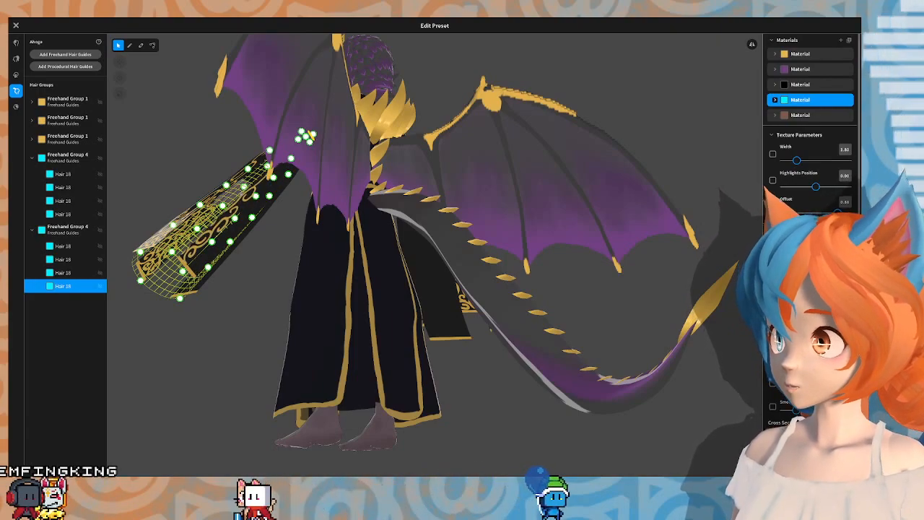
right_click_drag(325, 296, 609, 236)
right_click_drag(470, 175, 358, 165)
left_click(170, 279)
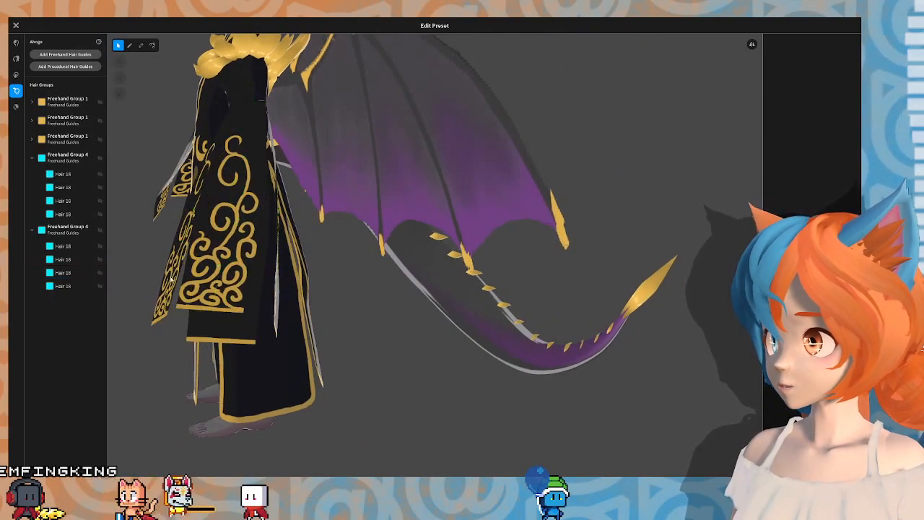
Step: Select the third, fourth and second strands of the second Freehand Group 4 in turn and examine the sleeve's swirl pattern
left_click(71, 274)
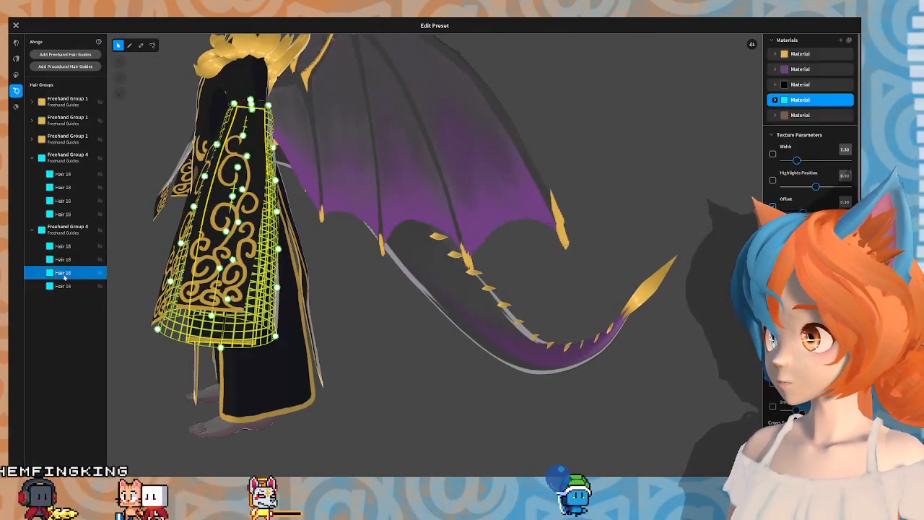
left_click(66, 286)
left_click(69, 260)
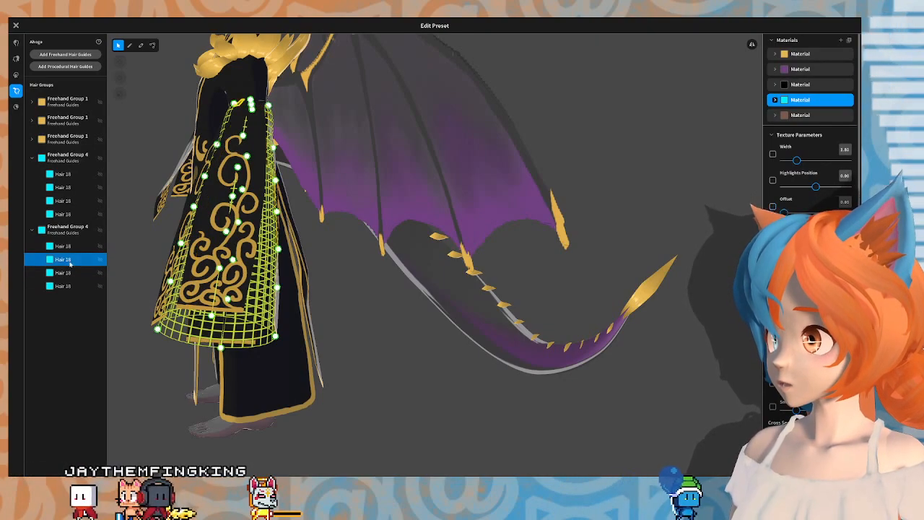
right_click_drag(136, 249, 238, 238)
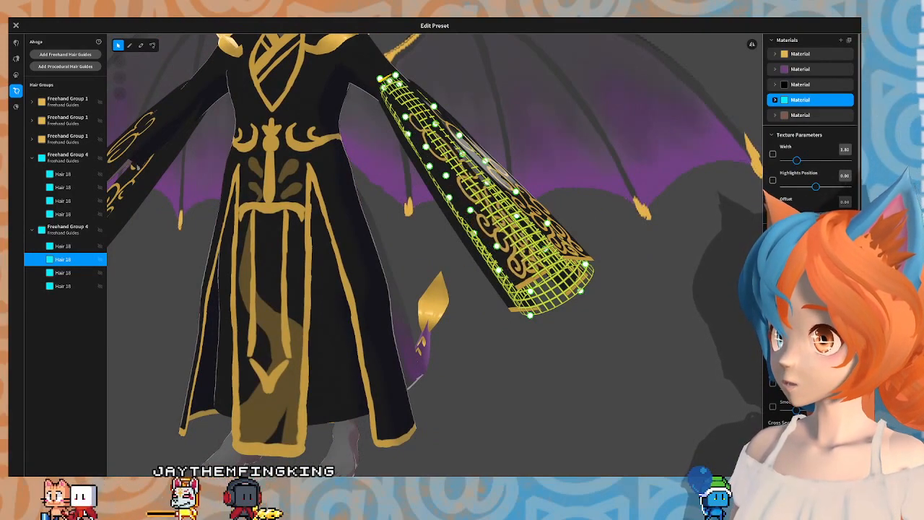
left_click(626, 284)
right_click_drag(626, 284, 495, 295)
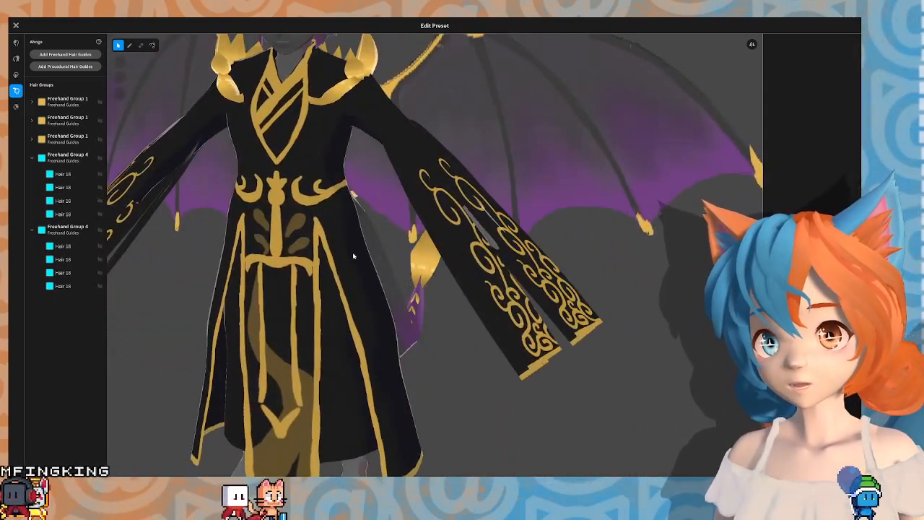
Step: Check both sleeves, then close the hairstyle editor and overwrite the Extensions and Ahoge items
right_click_drag(353, 255, 374, 251)
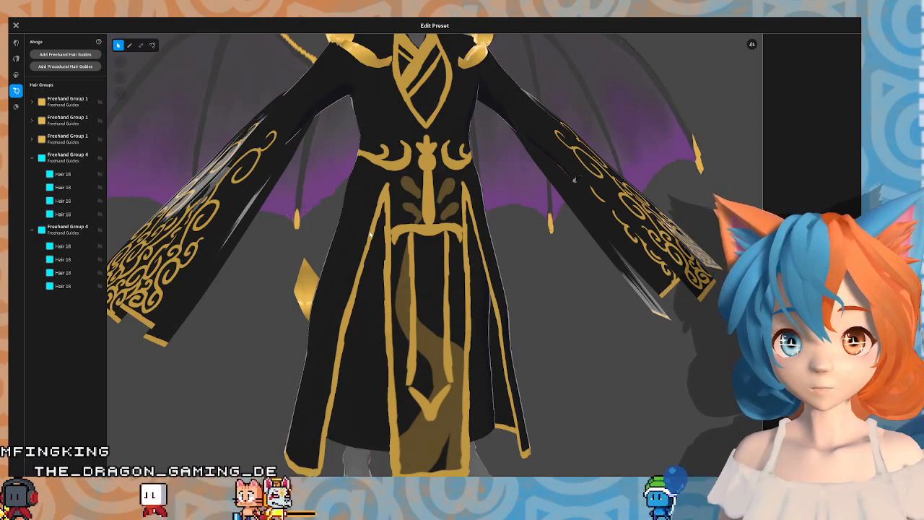
right_click_drag(380, 229, 376, 234)
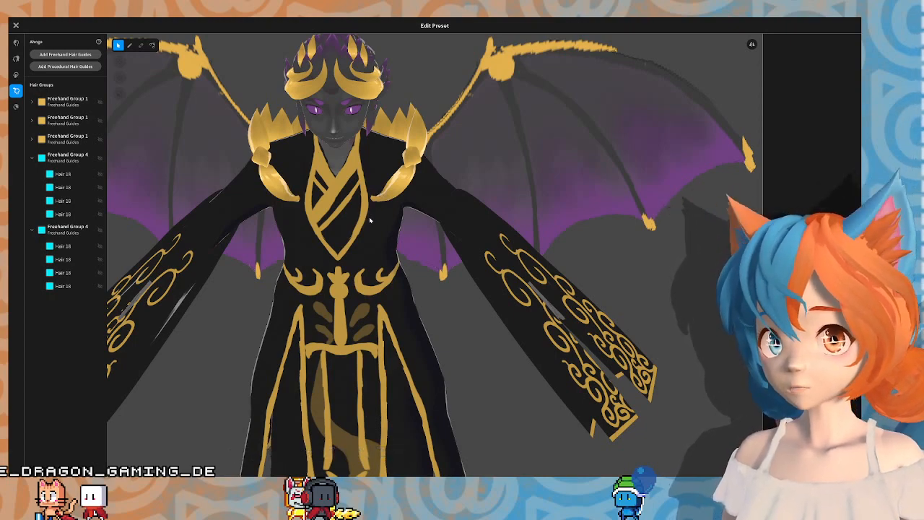
right_click_drag(370, 215, 374, 210)
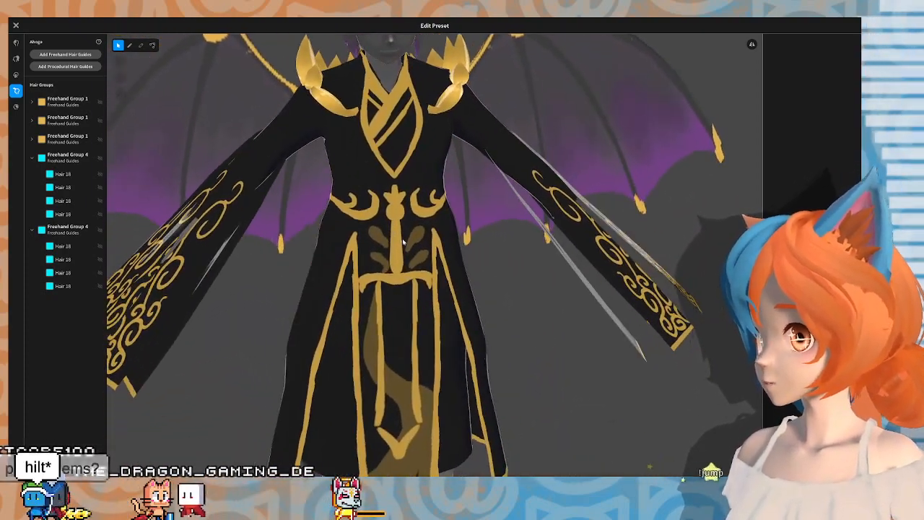
left_click(16, 26)
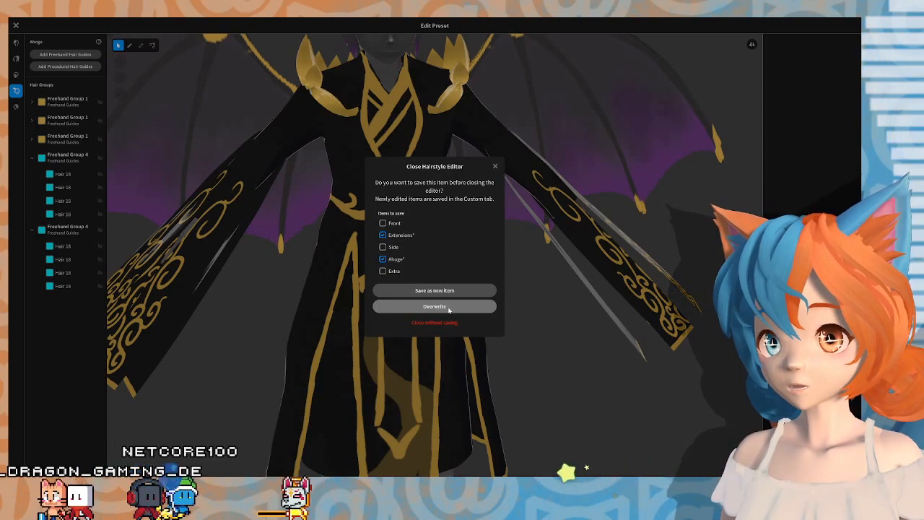
left_click(449, 307)
Step: View the sleeves' bone groups in the hair bounce editor, then close it with the overwrite option
middle_click_drag(433, 321, 430, 310)
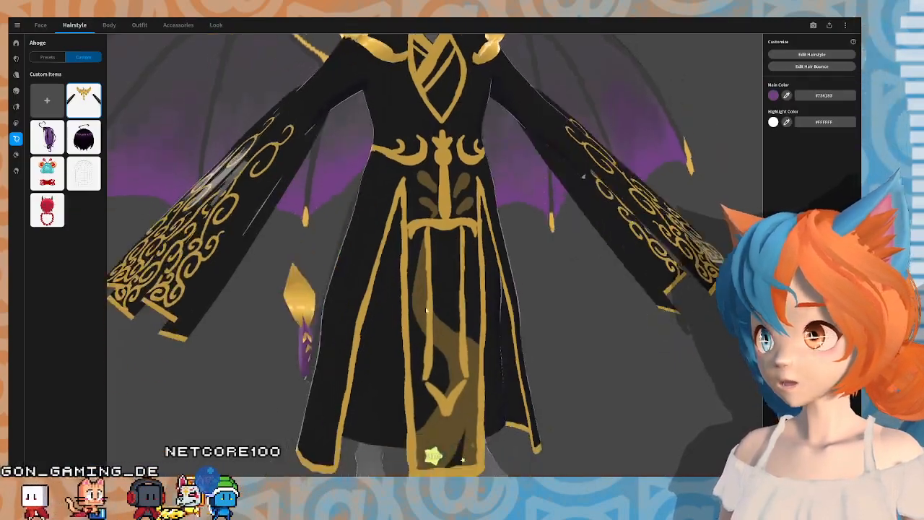
mouse_move(429, 311)
right_mouse_down()
mouse_move(437, 305)
mouse_move(423, 296)
right_mouse_up()
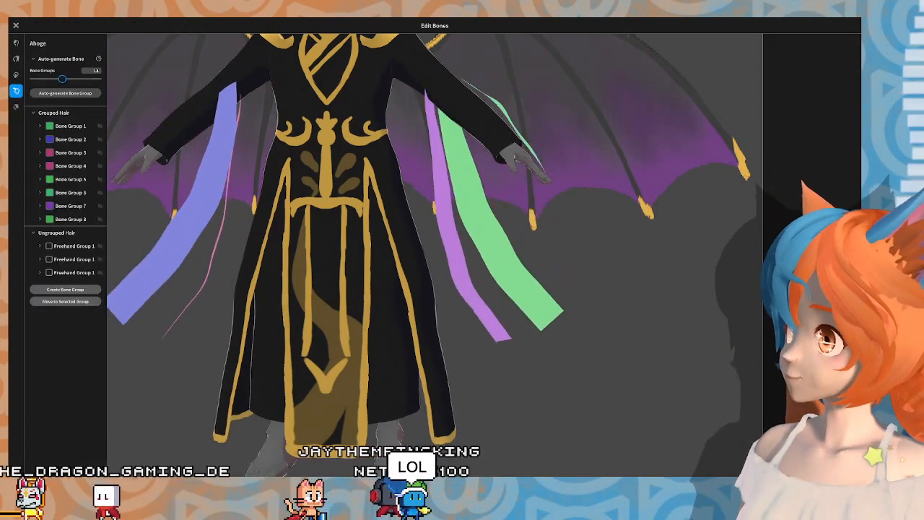
left_click(16, 26)
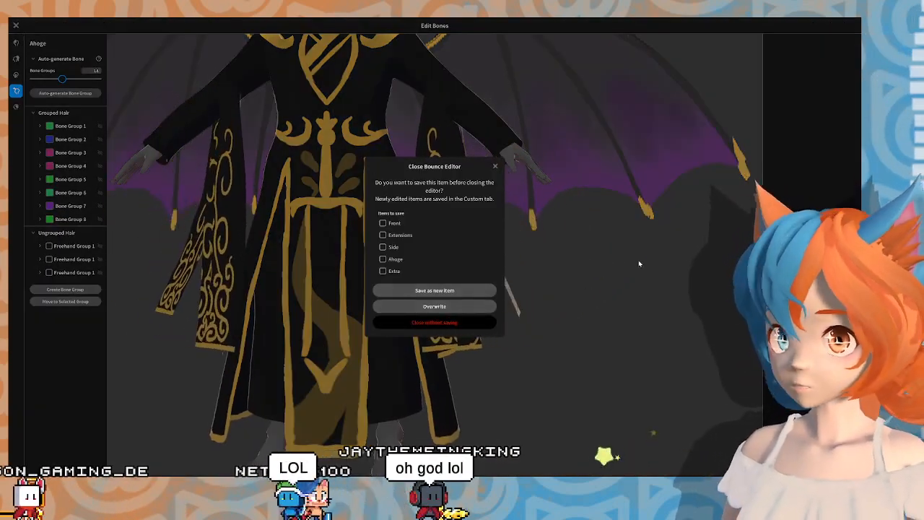
left_click(464, 308)
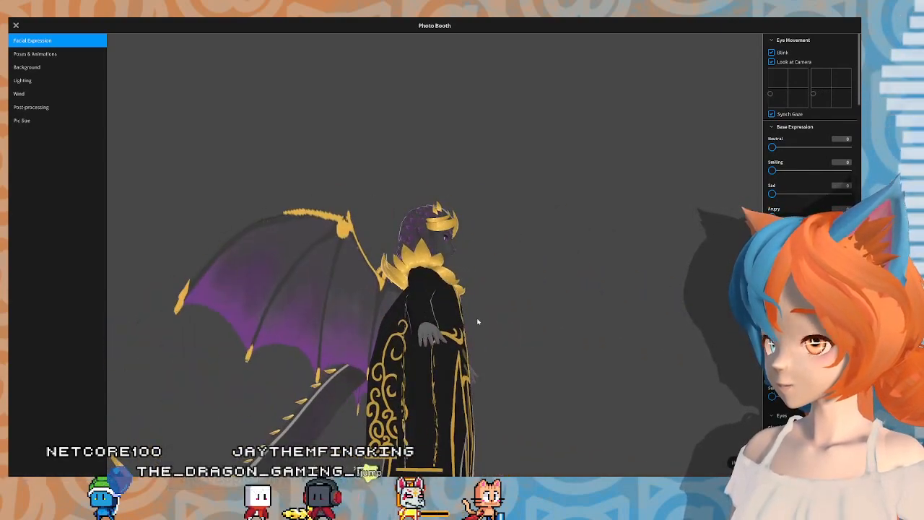
Step: Preview the Standby 0, Standby 1 and Standby 2 animations in the Photo Booth and exit it
left_click(43, 55)
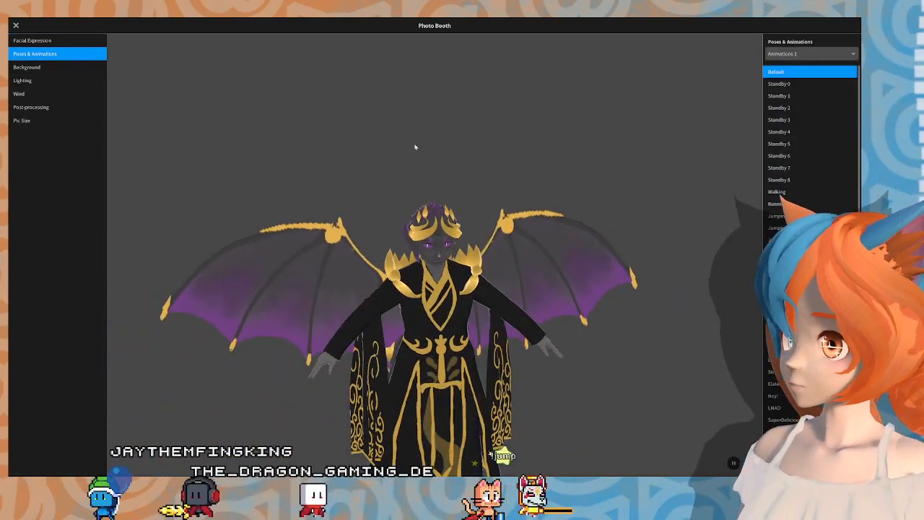
left_click(806, 85)
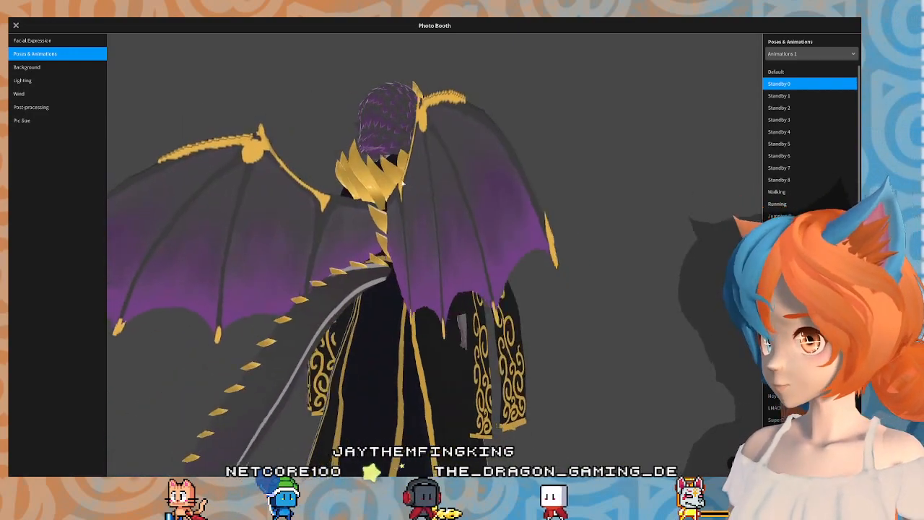
left_click(790, 96)
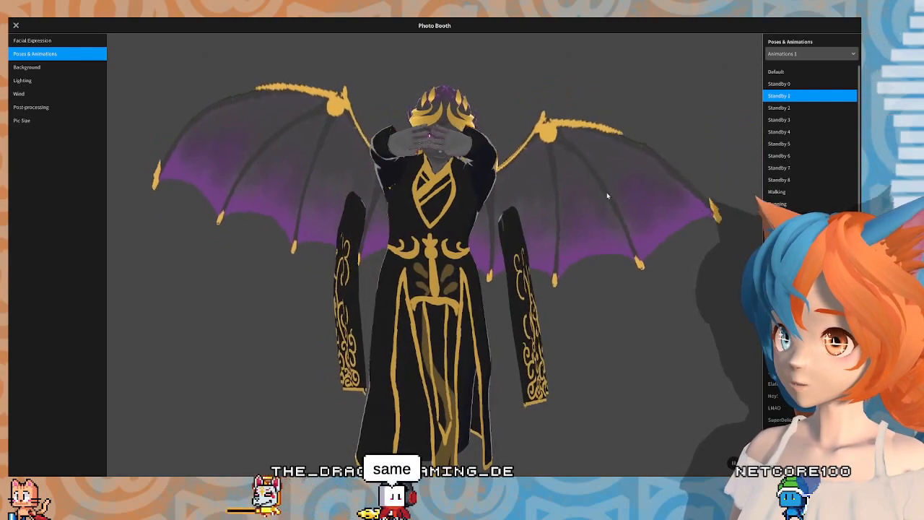
left_click(781, 108)
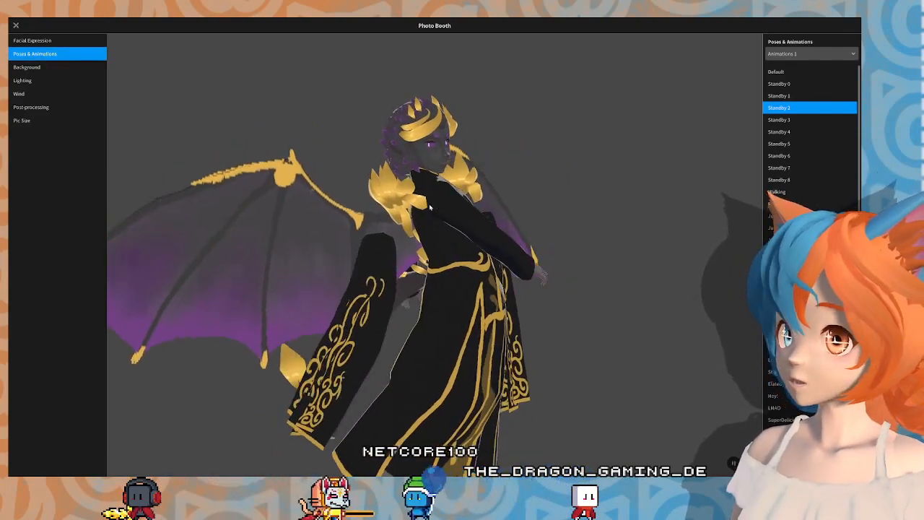
key("Escape")
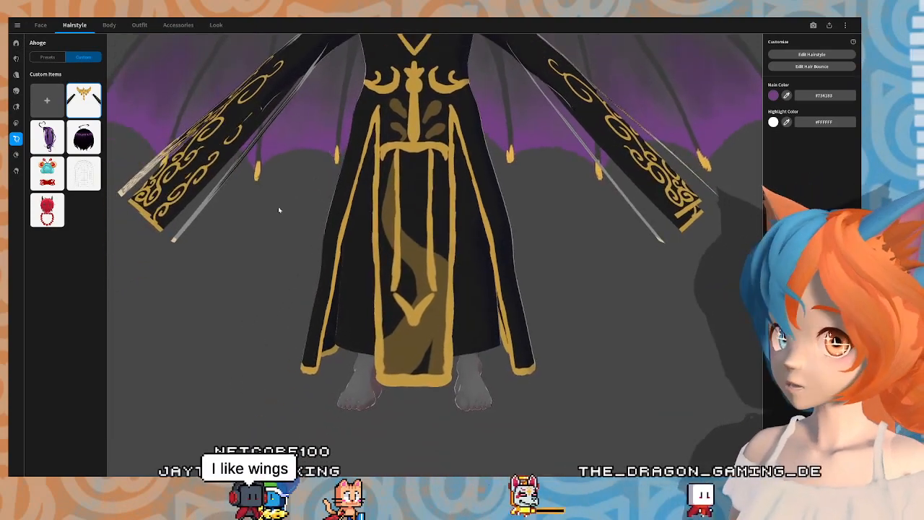
Step: Examine the whole avatar from the front and back, checking the sleeves against the robe and wings
scroll(293, 229, "down", 2)
middle_click_drag(297, 219, 300, 244)
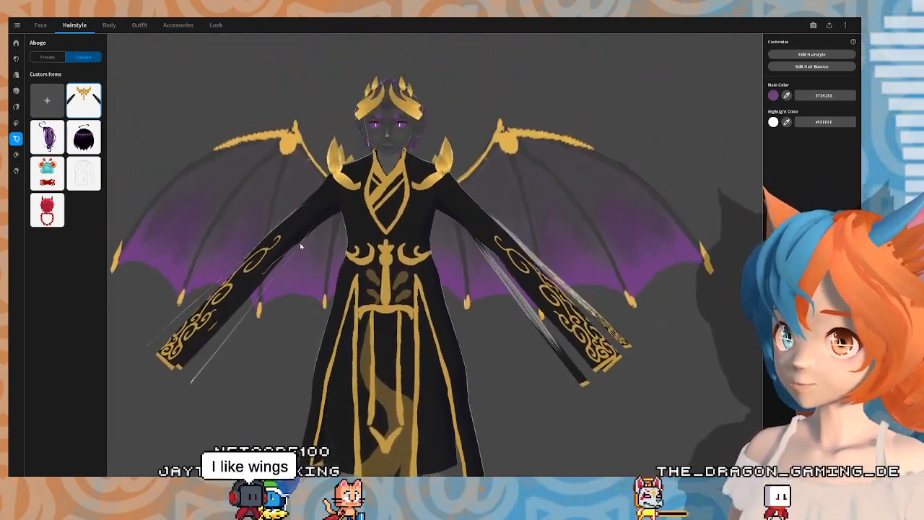
mouse_move(300, 245)
right_mouse_down()
mouse_move(332, 247)
mouse_move(302, 250)
right_mouse_up()
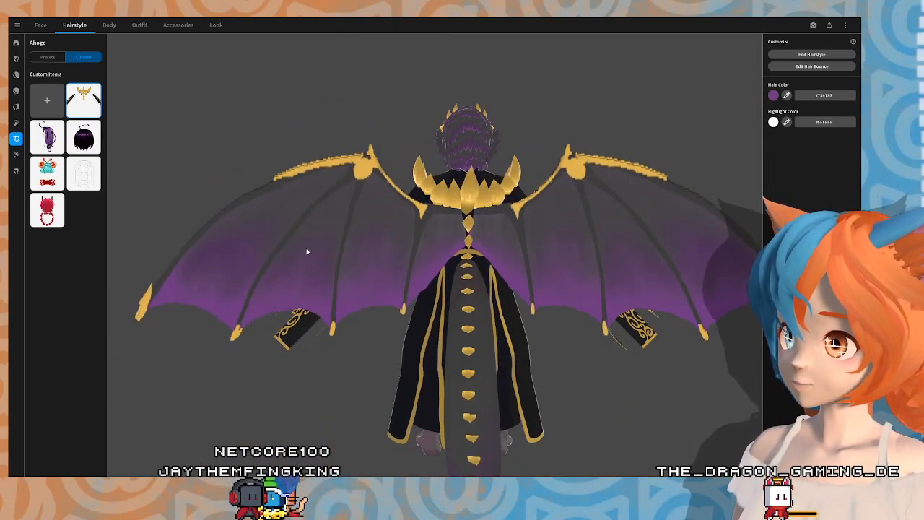
right_click_drag(320, 265, 376, 266)
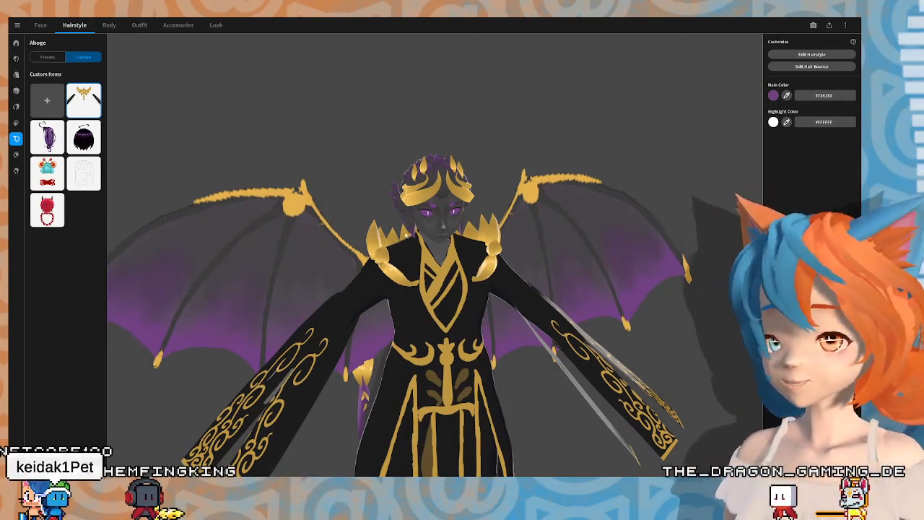
right_click_drag(376, 265, 420, 208)
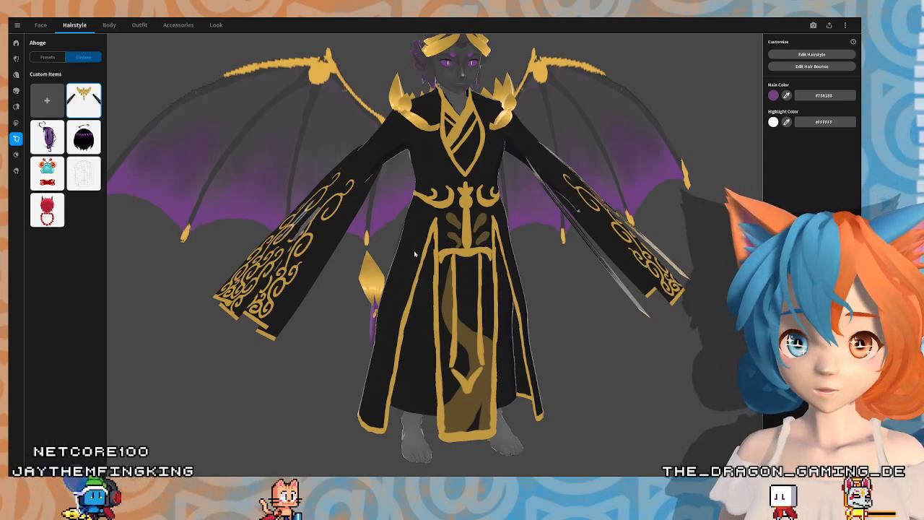
right_click_drag(413, 250, 403, 249)
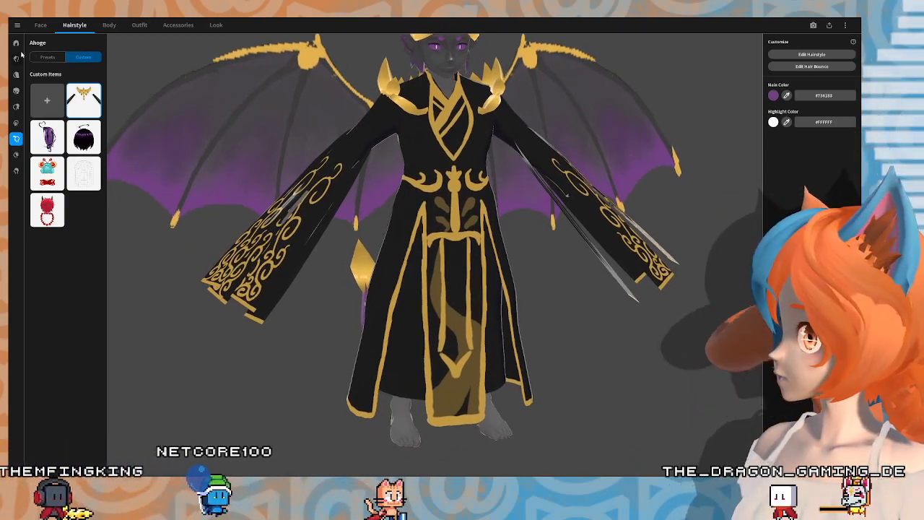
Step: Open the outfit's bottoms and try the black and navy preset trousers under the robe
left_click(132, 29)
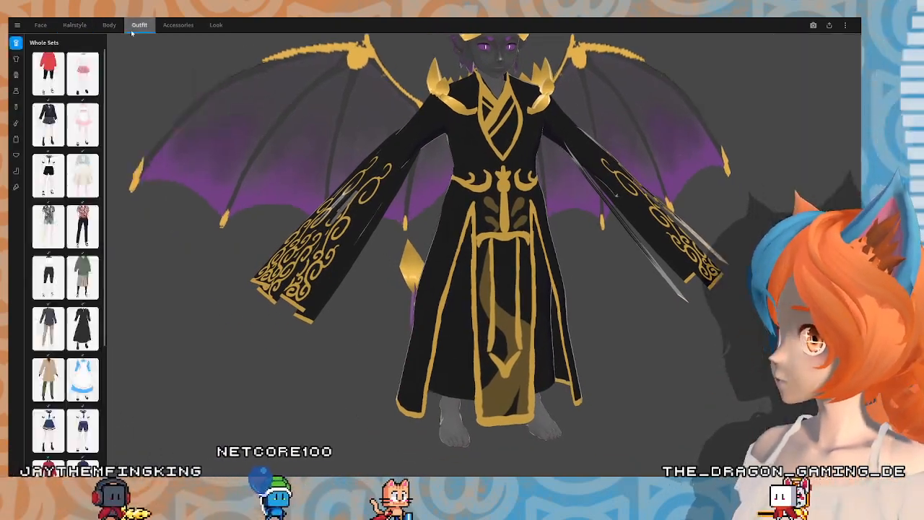
left_click(16, 59)
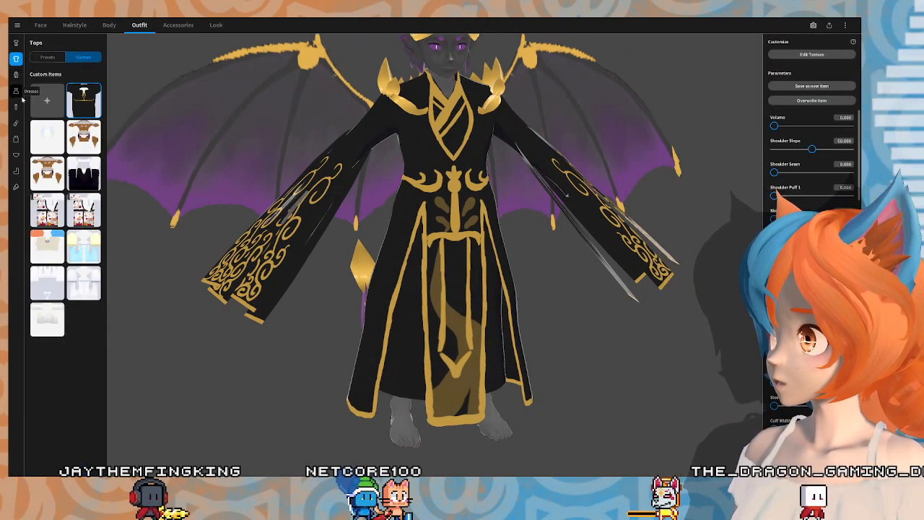
left_click(16, 75)
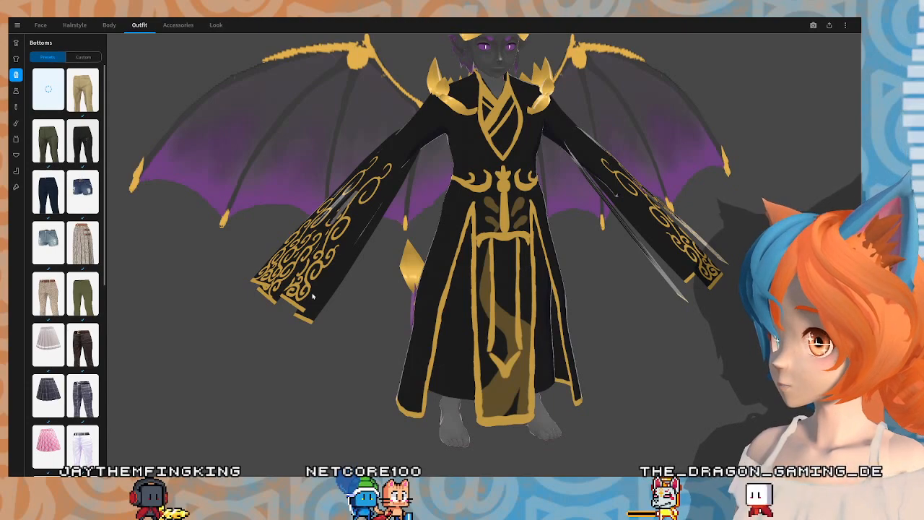
left_click(83, 141)
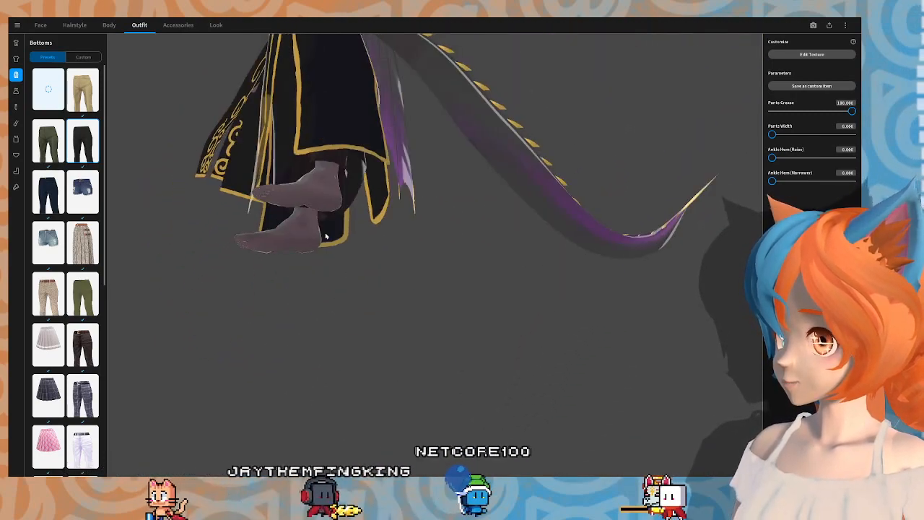
left_click(49, 192)
scroll(65, 267, "down", 5)
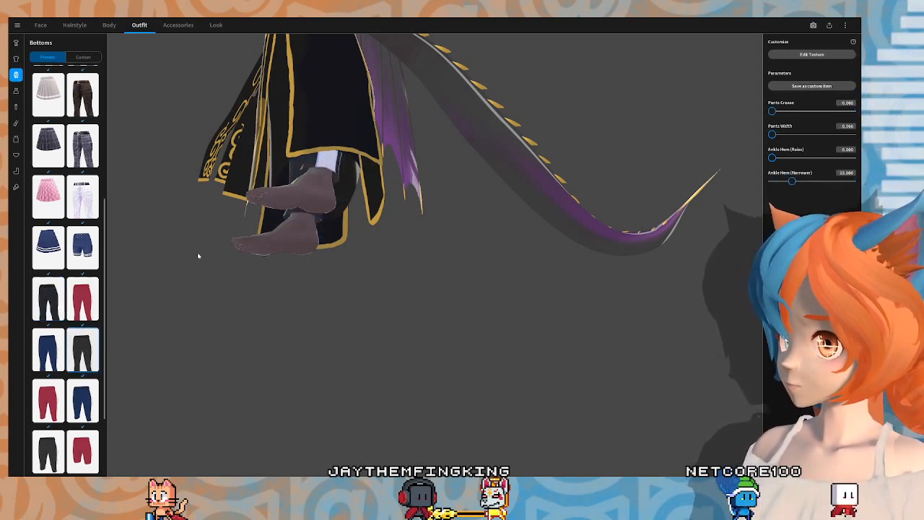
Step: Try the black preset trousers at the end of the list and check them around the ankles from the front and below
right_click_drag(206, 275, 218, 275)
scroll(82, 369, "down", 2)
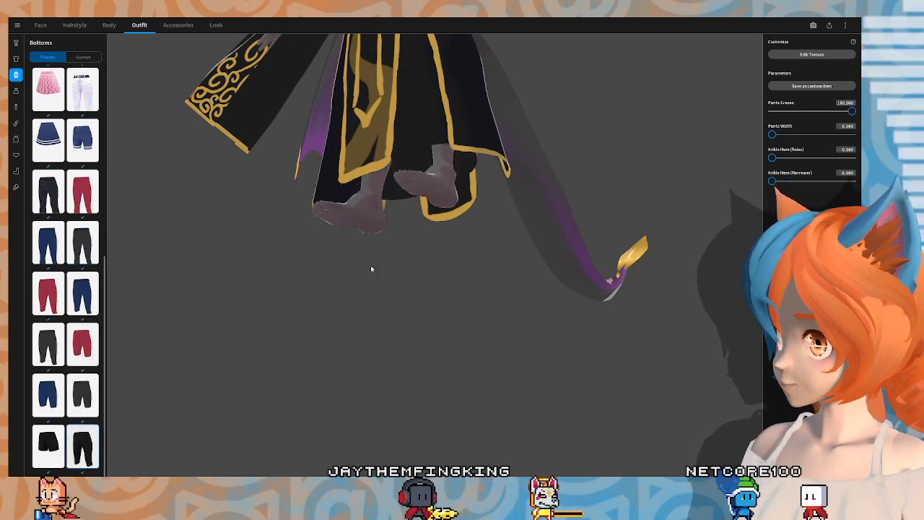
right_click_drag(372, 269, 377, 253)
right_click_drag(374, 249, 352, 247)
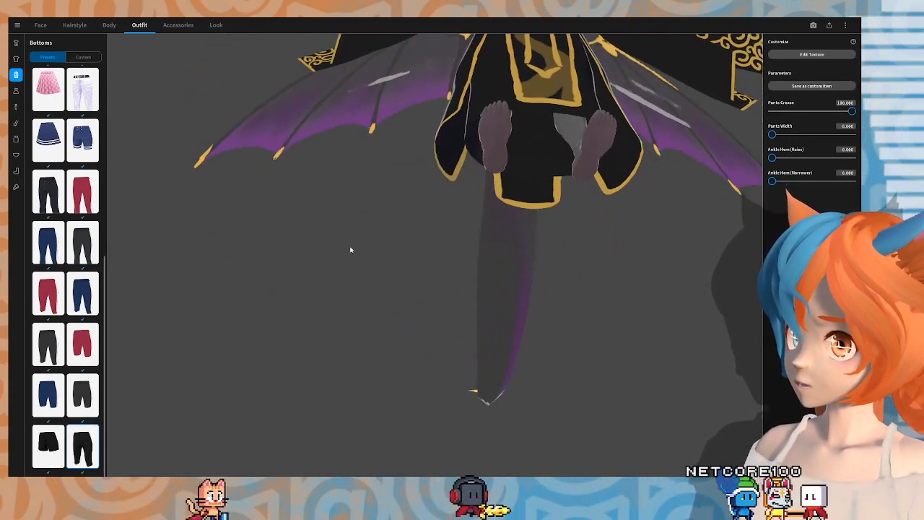
scroll(101, 274, "up", 2)
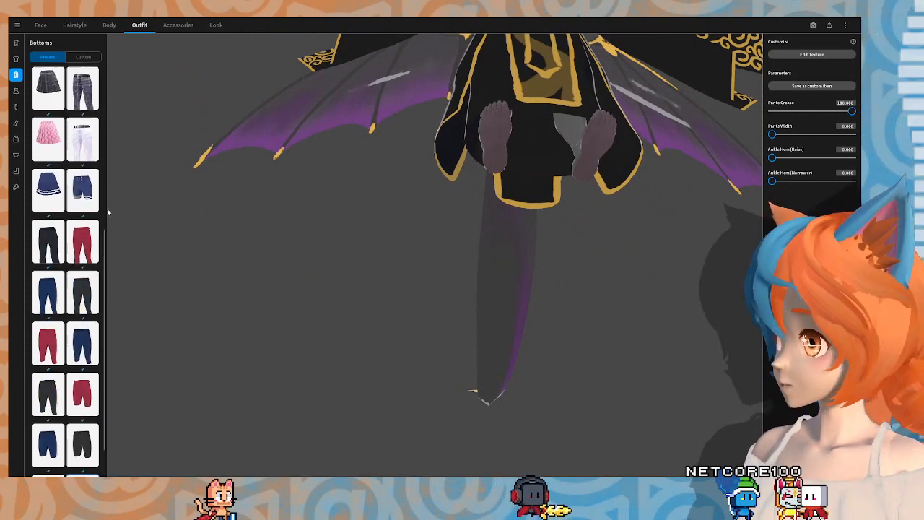
Step: Try the dark custom bottoms one after another under the robe and check how each fits around the feet
left_click(89, 57)
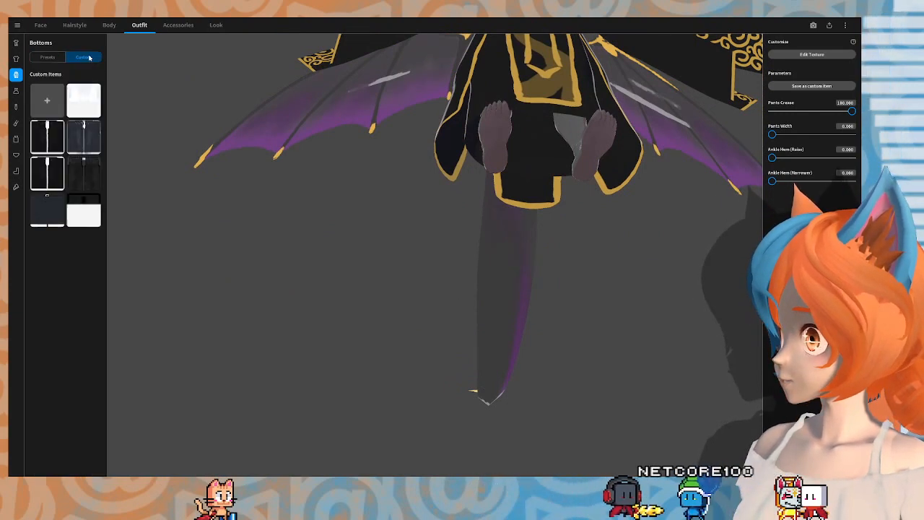
left_click(84, 173)
right_click_drag(368, 199, 326, 197)
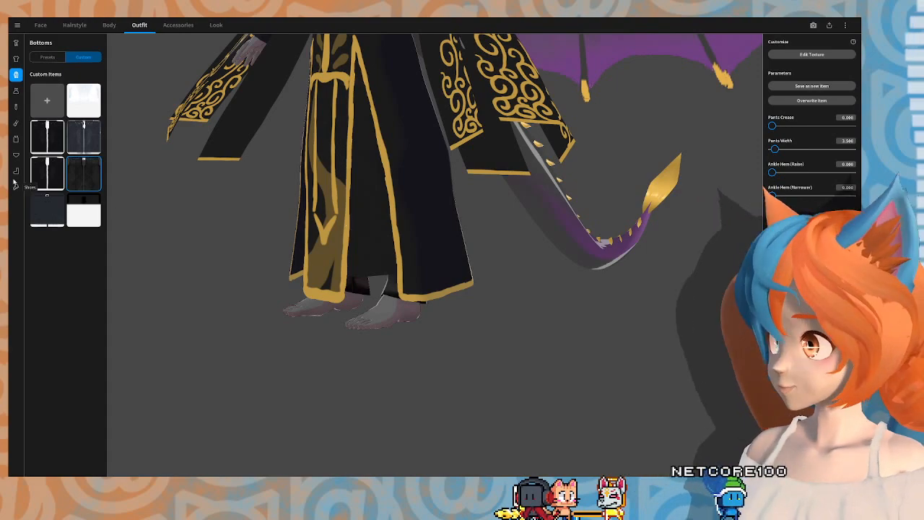
left_click_drag(113, 181, 214, 192)
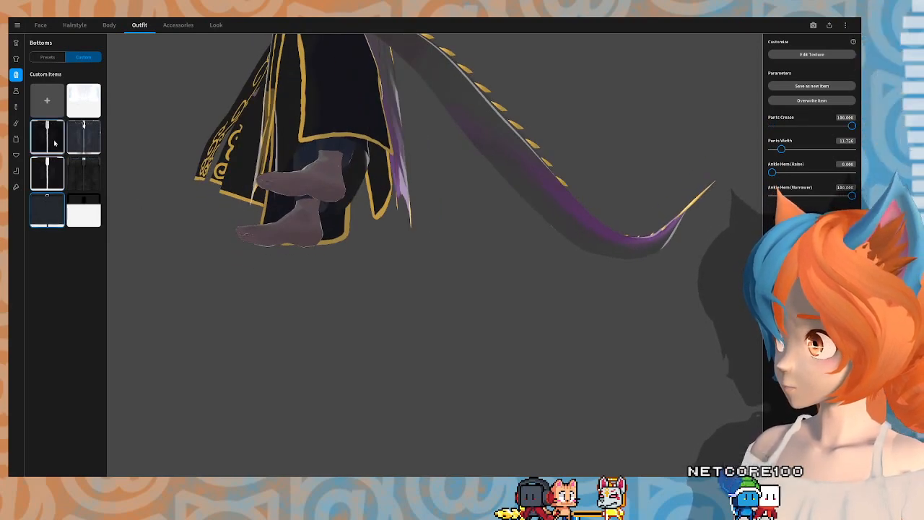
left_click_drag(181, 171, 210, 173)
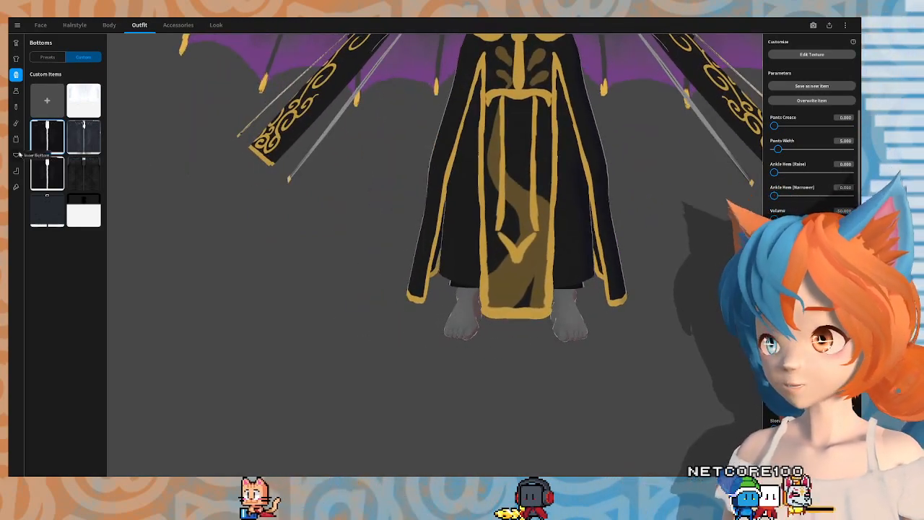
Step: Apply the custom bottoms with the black-and-white texture and check the whole robe from several angles
left_click(84, 212)
right_click_drag(430, 237, 407, 226)
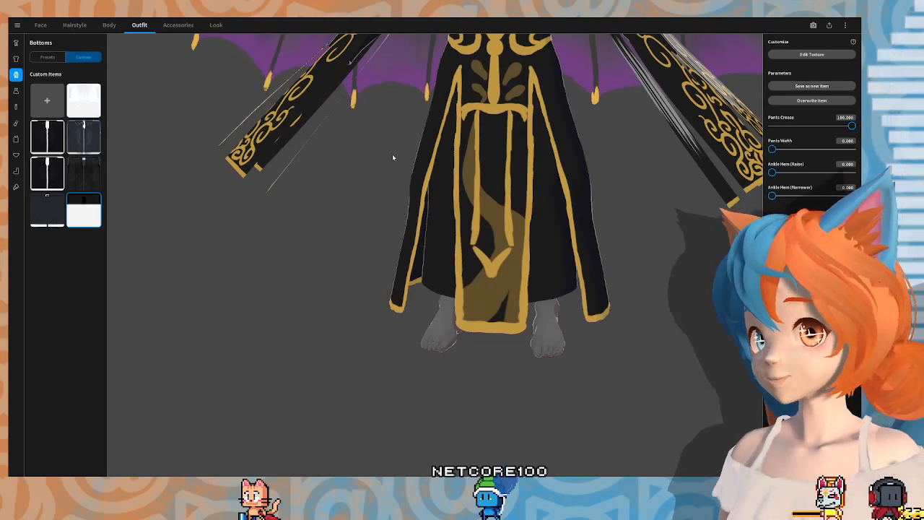
right_click_drag(265, 253, 297, 245)
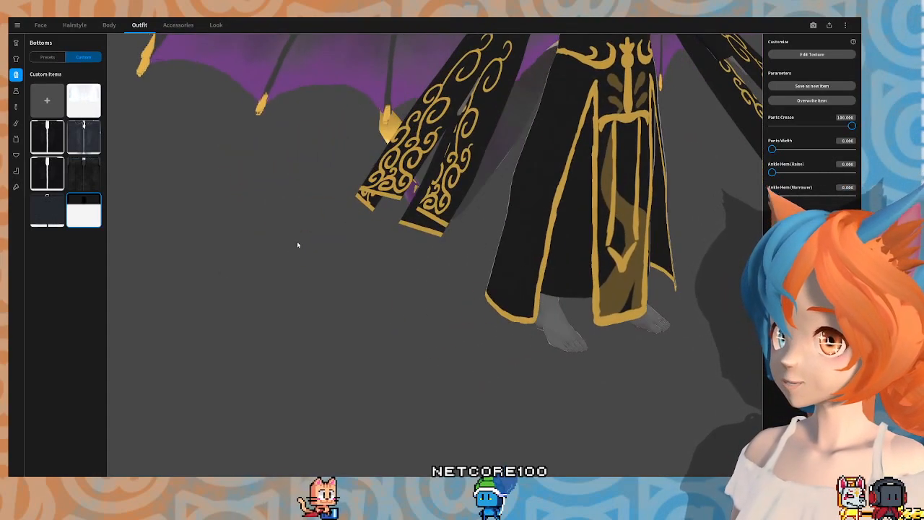
right_click_drag(489, 196, 467, 273)
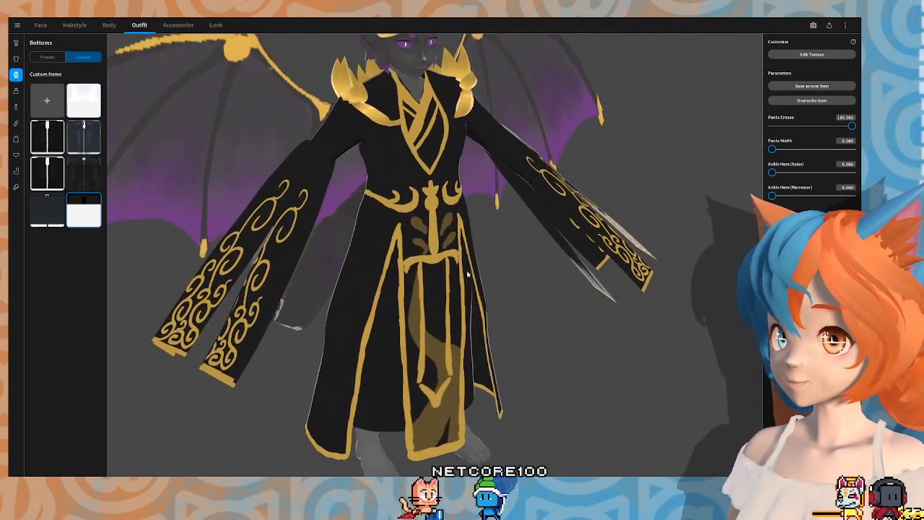
right_click_drag(469, 305, 462, 300)
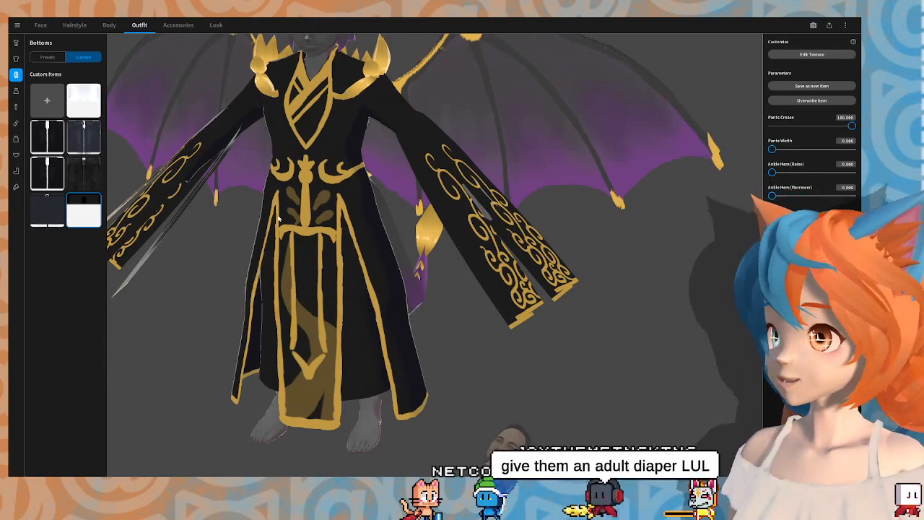
mouse_move(277, 219)
right_mouse_down()
mouse_move(316, 218)
mouse_move(289, 219)
mouse_move(284, 205)
mouse_move(328, 188)
mouse_move(291, 187)
mouse_move(291, 208)
right_mouse_up()
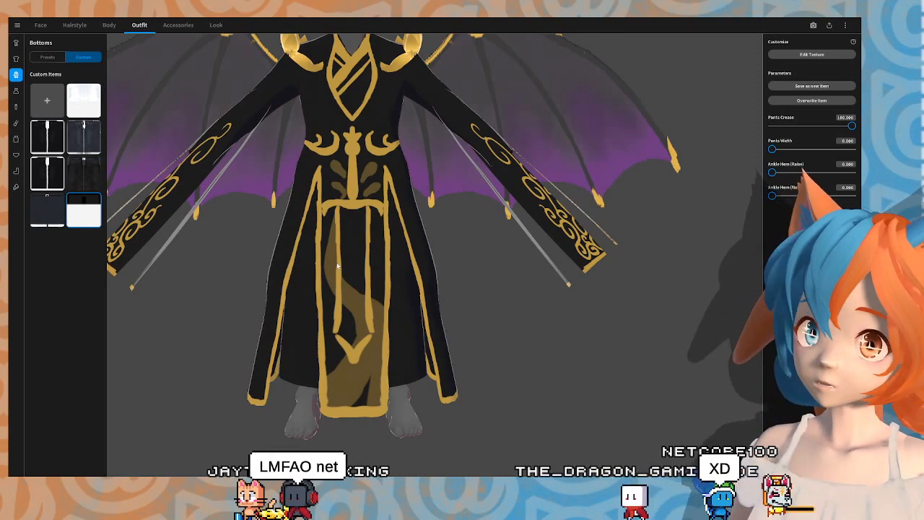
right_click_drag(337, 266, 343, 262)
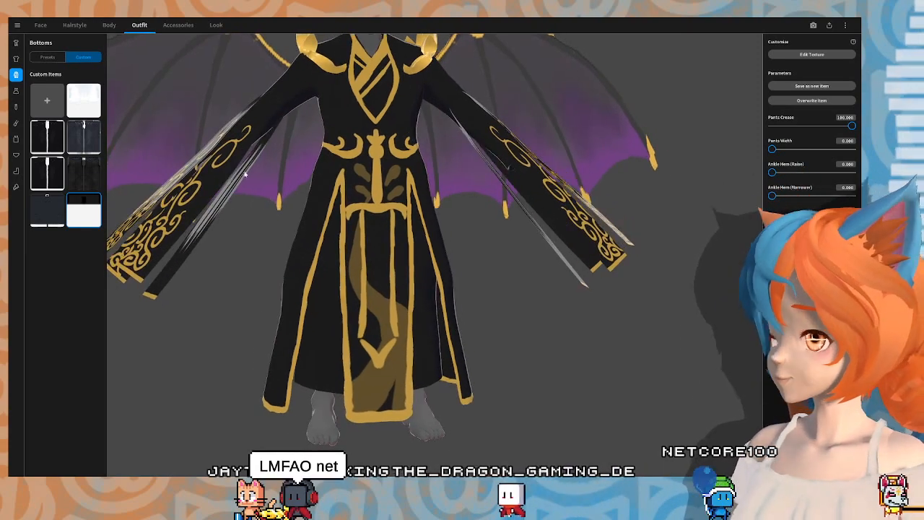
mouse_move(315, 178)
right_mouse_down()
mouse_move(299, 181)
mouse_move(318, 182)
right_mouse_up()
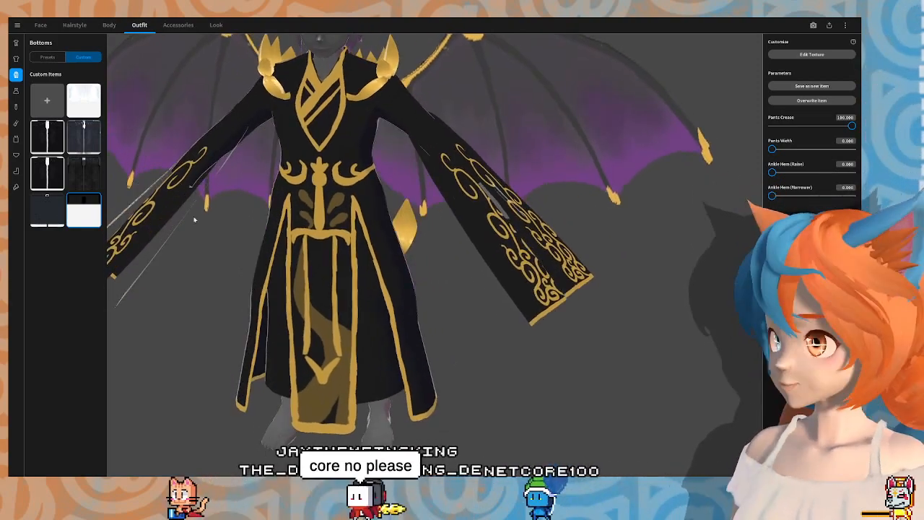
right_click_drag(194, 220, 223, 208)
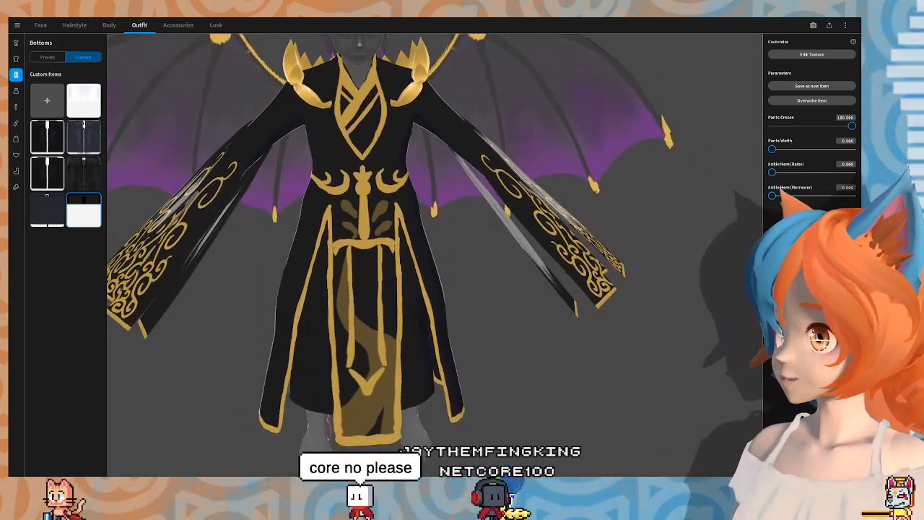
left_click(17, 24)
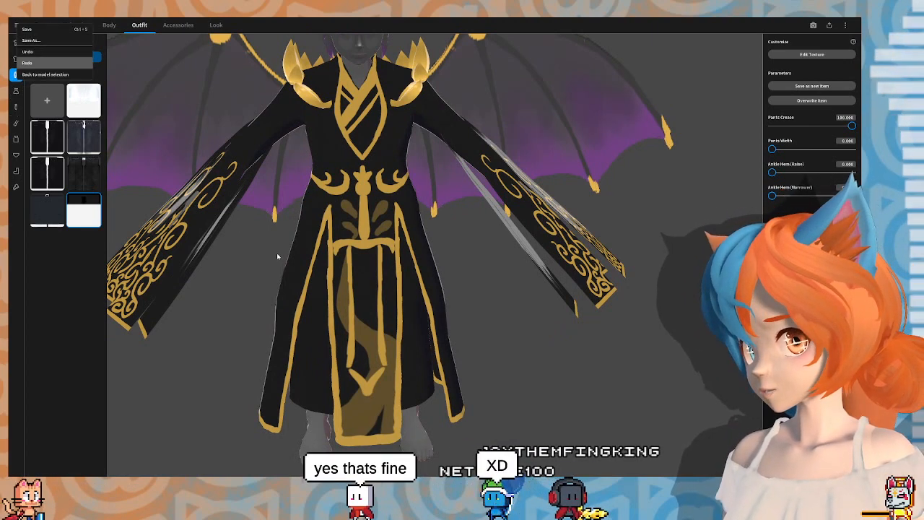
left_click(72, 311)
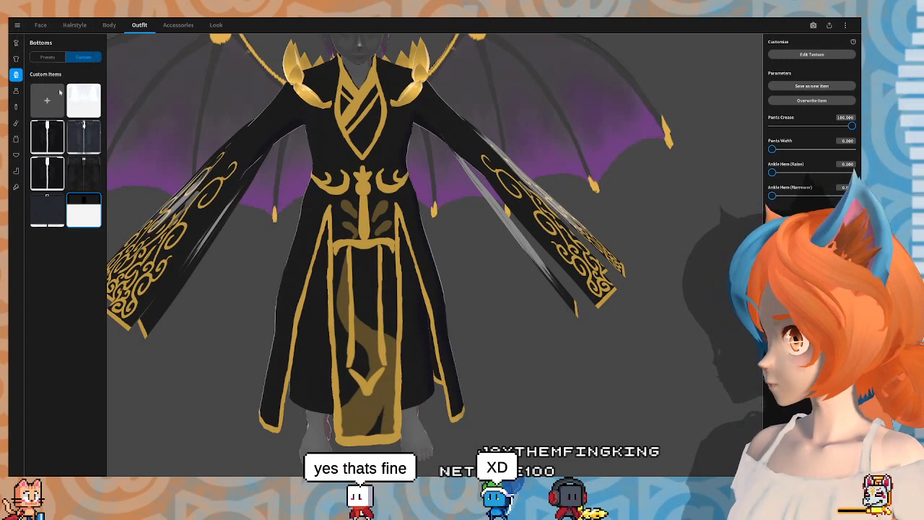
Step: Open the top's texture for editing and erase the curved translucent gold motif from the robe's front panel on the lower coat's Layer 4
left_click(16, 58)
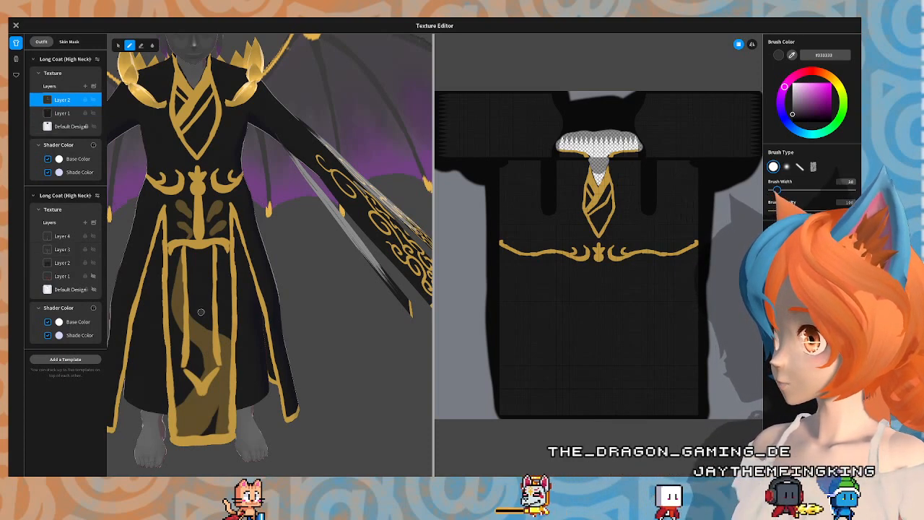
left_click(62, 236)
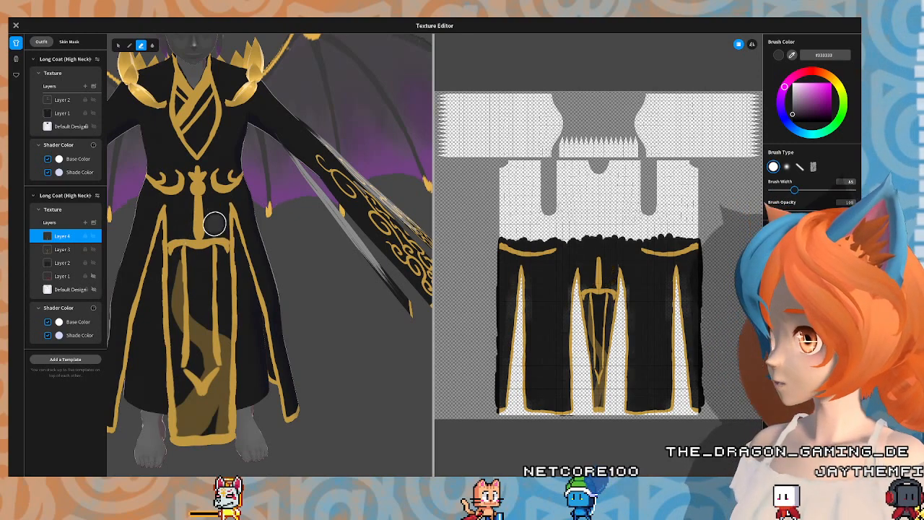
mouse_move(188, 296)
left_mouse_down()
mouse_move(204, 320)
mouse_move(239, 334)
mouse_move(173, 392)
mouse_move(170, 415)
left_mouse_up()
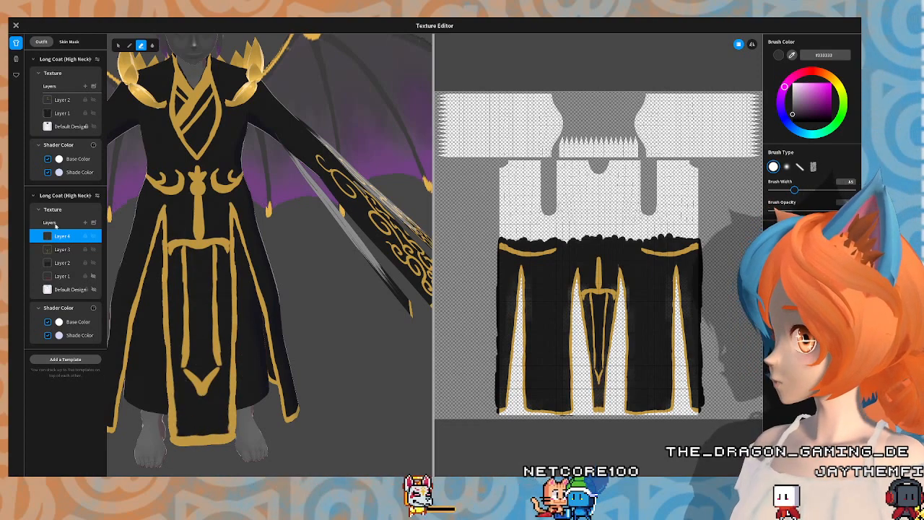
right_click_drag(244, 315, 245, 315)
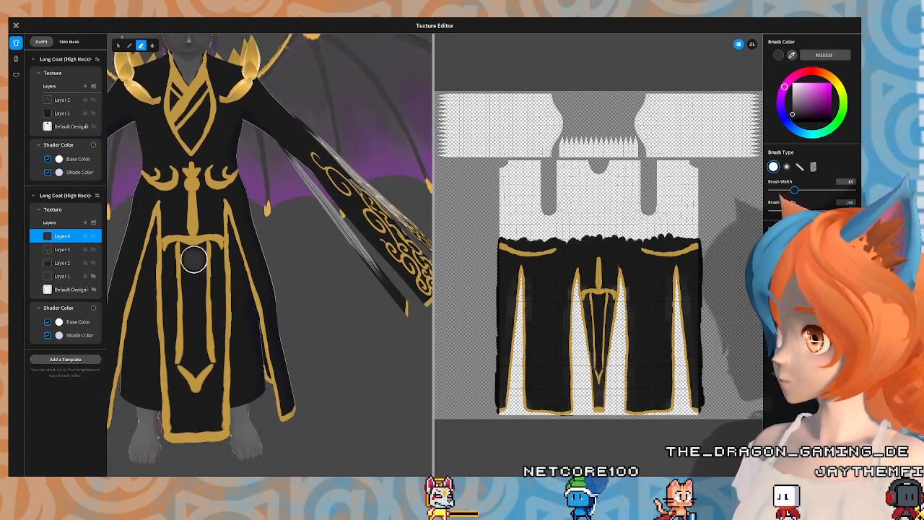
Step: Paint translucent gold swirls over the robe's front panel and beside the belt ornament on Layer 4 with a brush width of 13
left_click(130, 46)
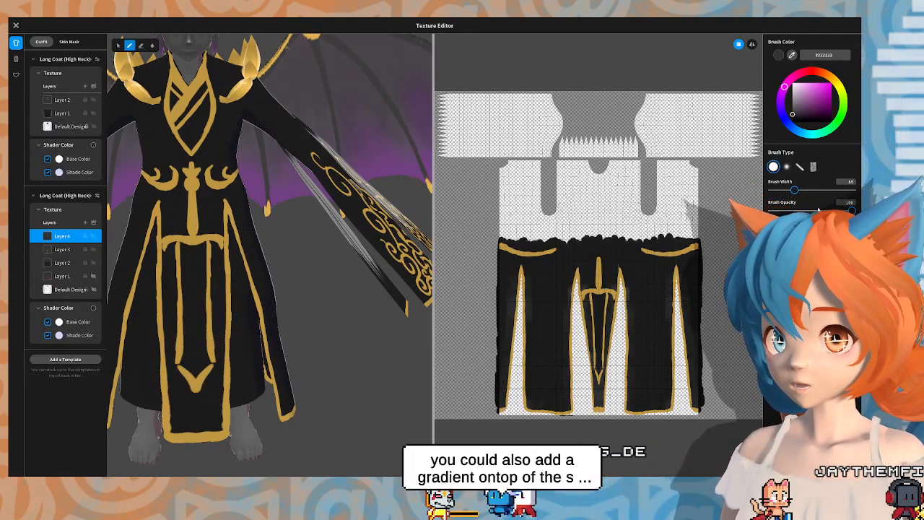
left_click_drag(795, 190, 784, 193)
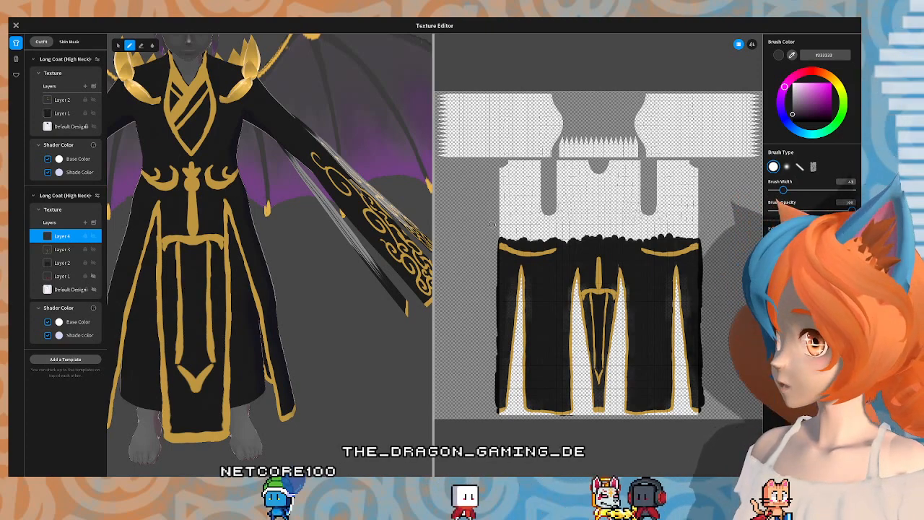
left_click_drag(784, 191, 782, 190)
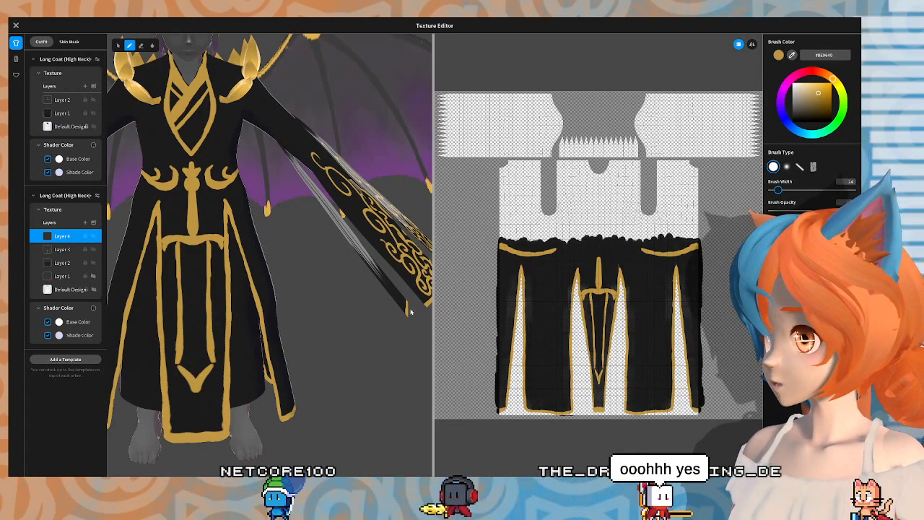
left_click_drag(779, 190, 776, 191)
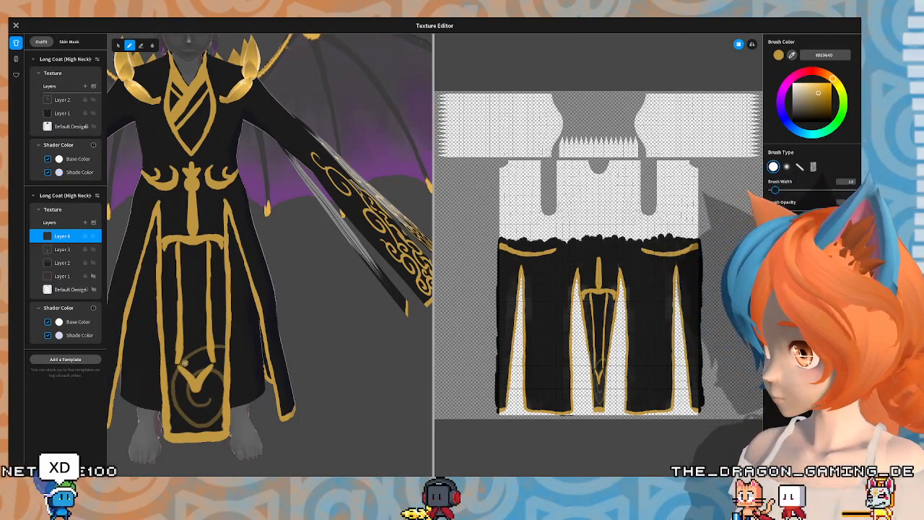
left_click_drag(164, 350, 170, 338)
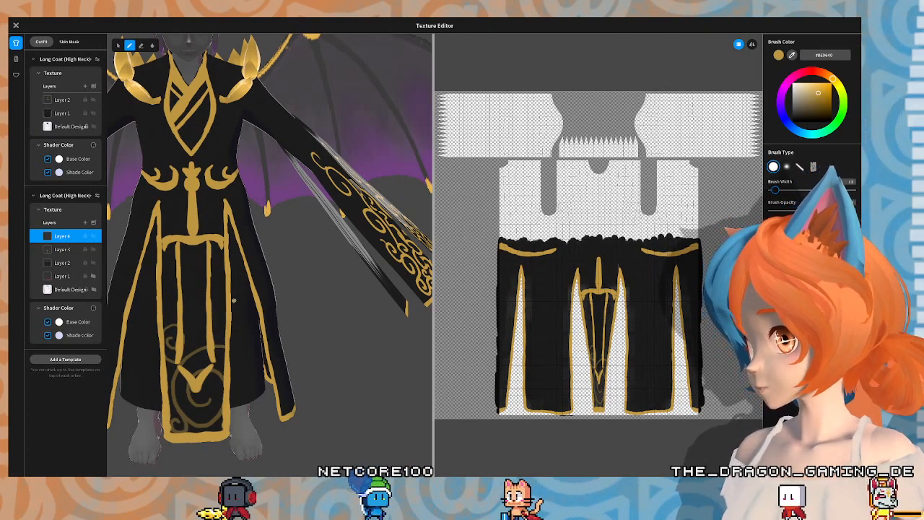
right_click_drag(233, 301, 177, 313)
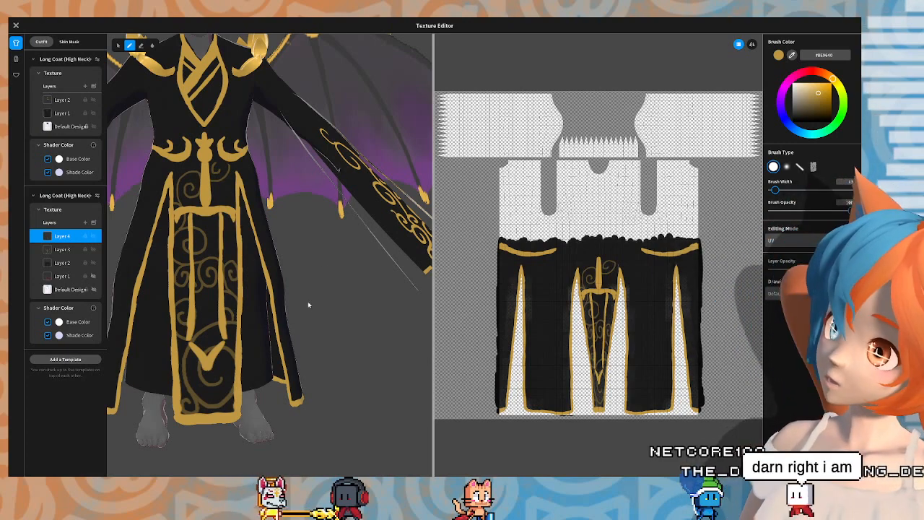
mouse_move(352, 268)
right_mouse_down()
mouse_move(318, 253)
mouse_move(346, 261)
right_mouse_up()
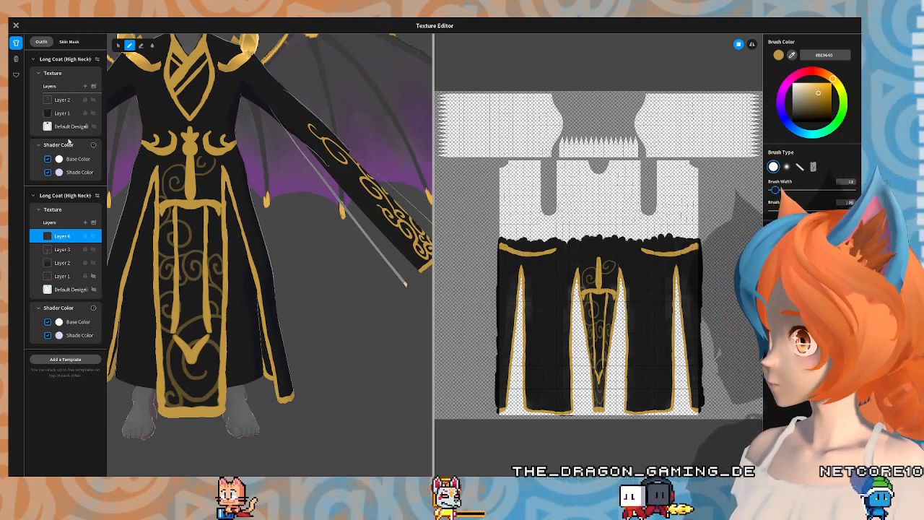
Step: Add two new layers above Layer 4 in the lower Long Coat texture
left_click(85, 223)
left_click(86, 222)
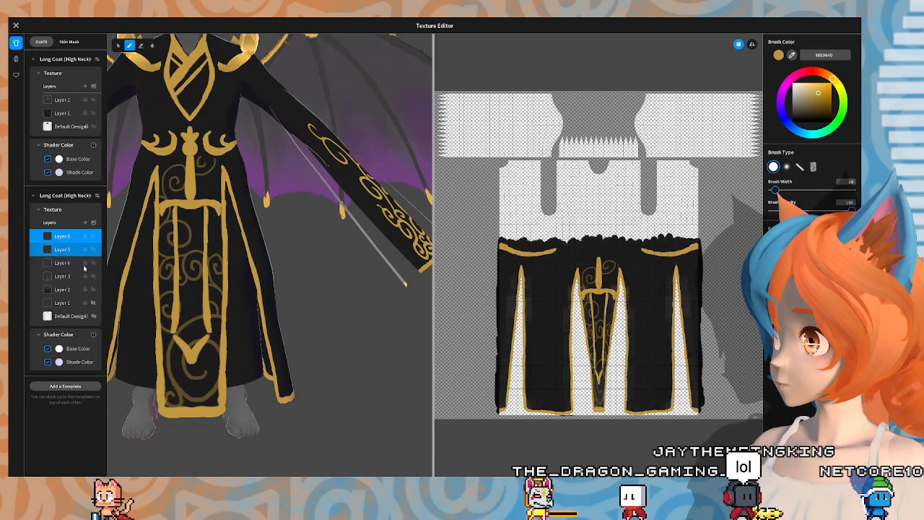
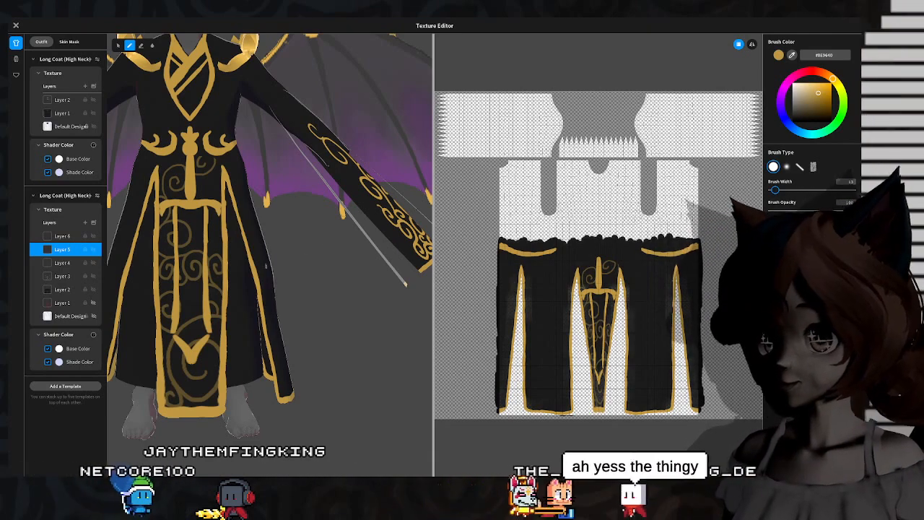
Step: Move Layer 5 below Layer 4 and paint #181818 over the gold V and bars behind the front panel's swirls
right_click_drag(318, 275, 139, 193)
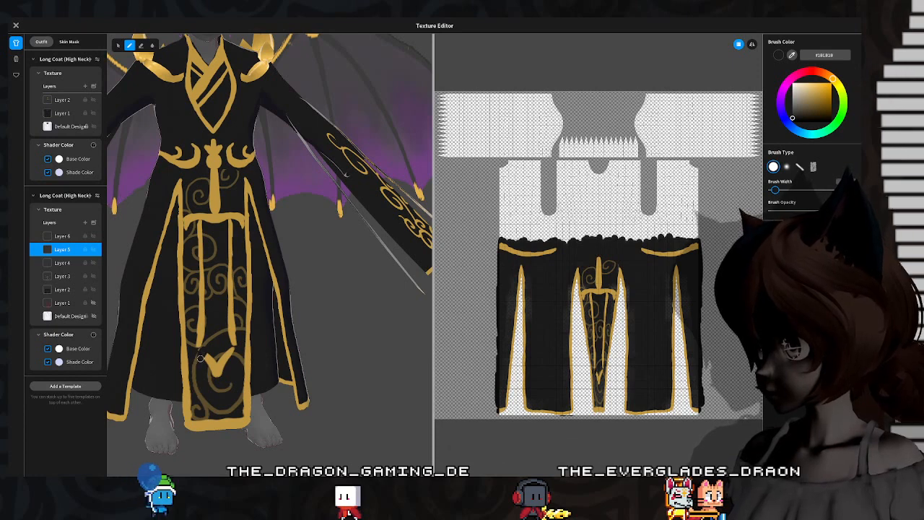
right_click(72, 252)
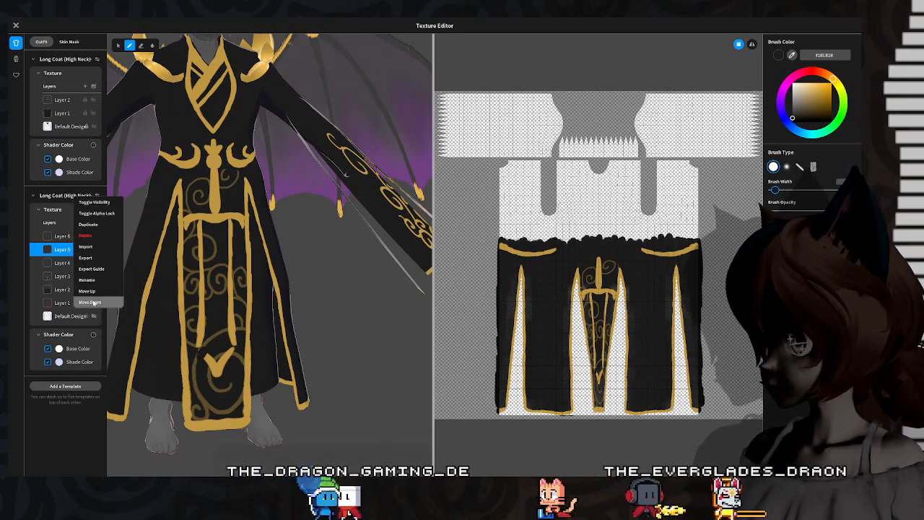
left_click(90, 302)
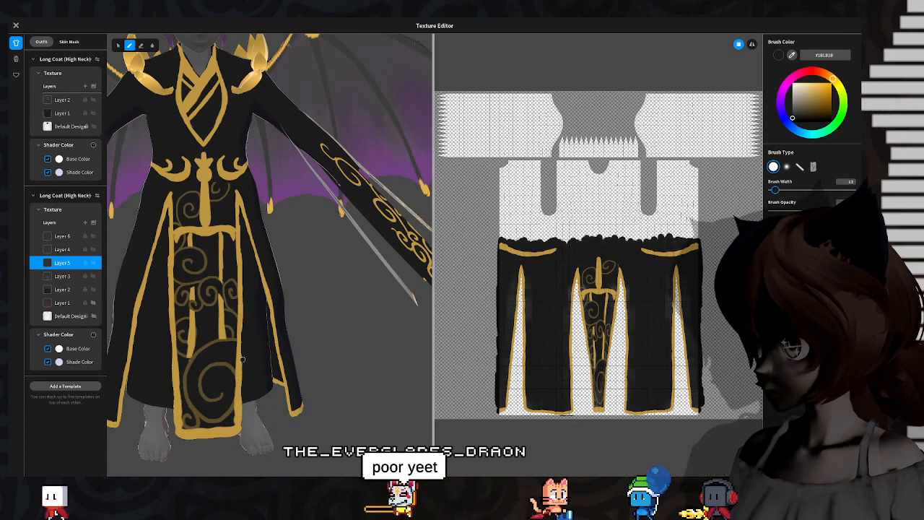
left_click_drag(222, 366, 306, 370)
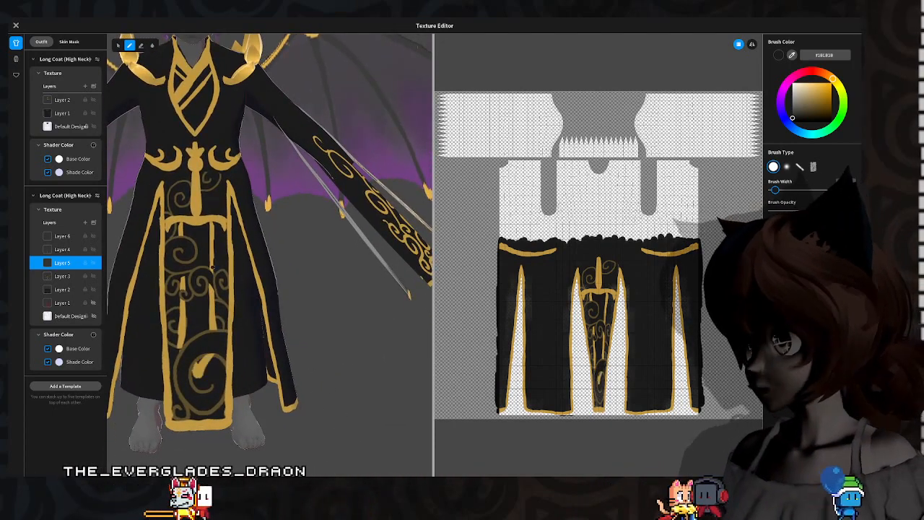
left_click_drag(273, 267, 109, 333)
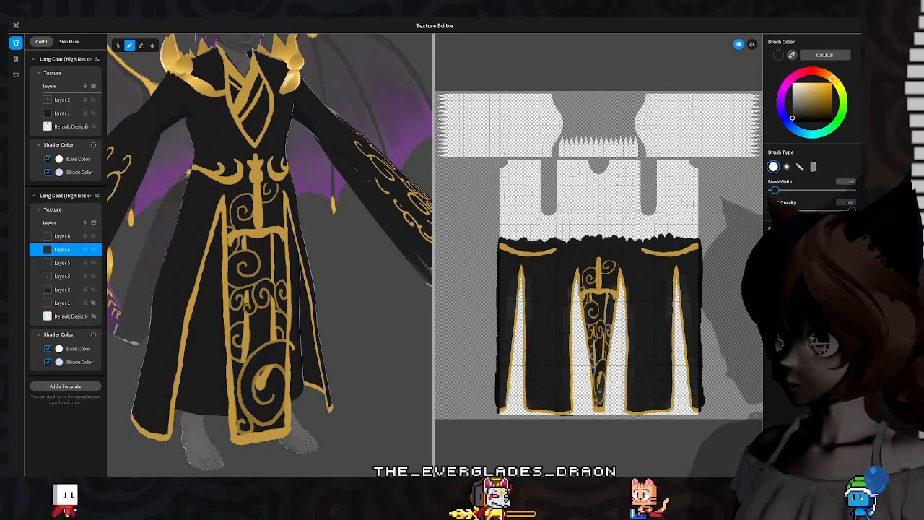
Step: Examine the robe's front panel swirls and the matching sleeve decoration from the front and both sides
mouse_move(305, 316)
right_mouse_down()
mouse_move(317, 302)
mouse_move(309, 311)
right_mouse_up()
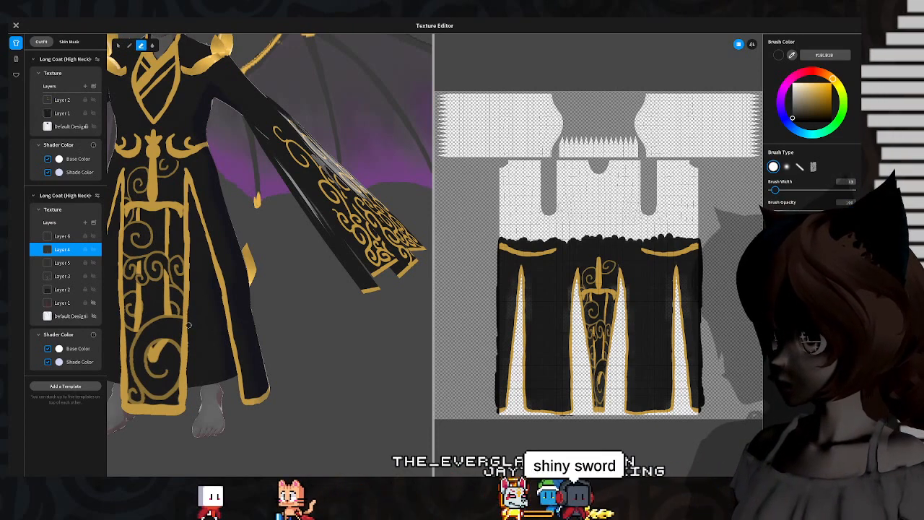
right_click_drag(189, 325, 225, 301)
middle_click_drag(223, 282, 236, 318)
right_click_drag(156, 307, 226, 283)
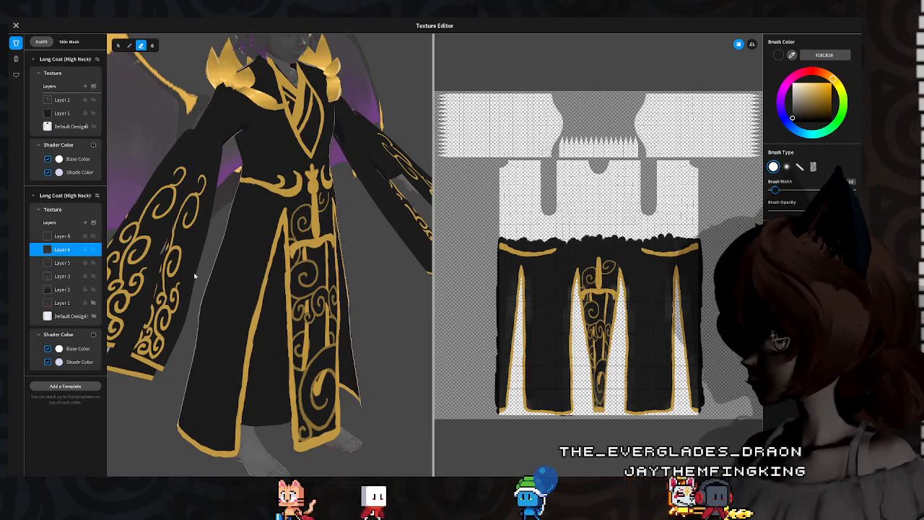
right_click_drag(189, 278, 194, 303)
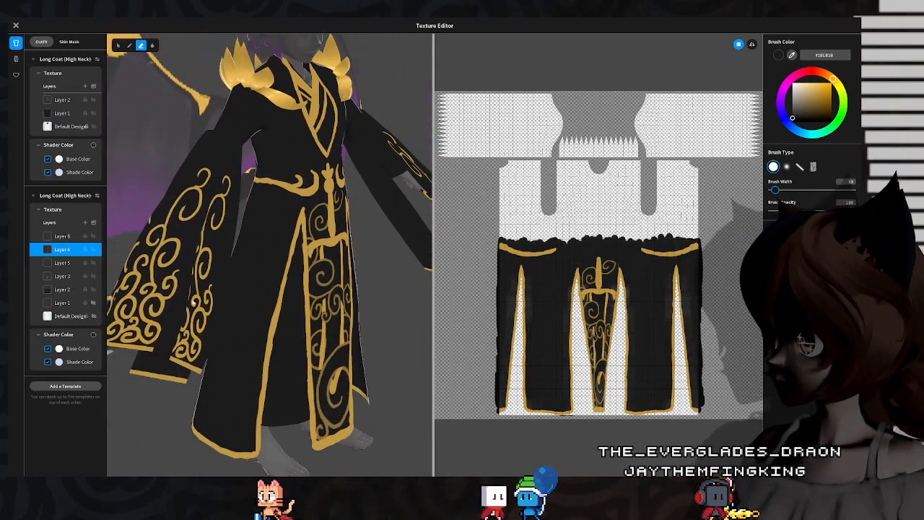
right_click_drag(276, 300, 252, 257)
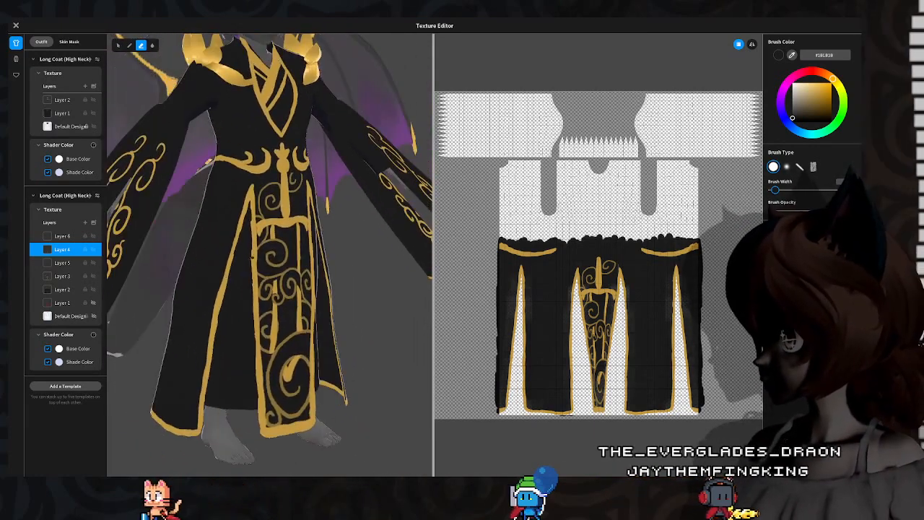
right_click_drag(157, 208, 178, 228)
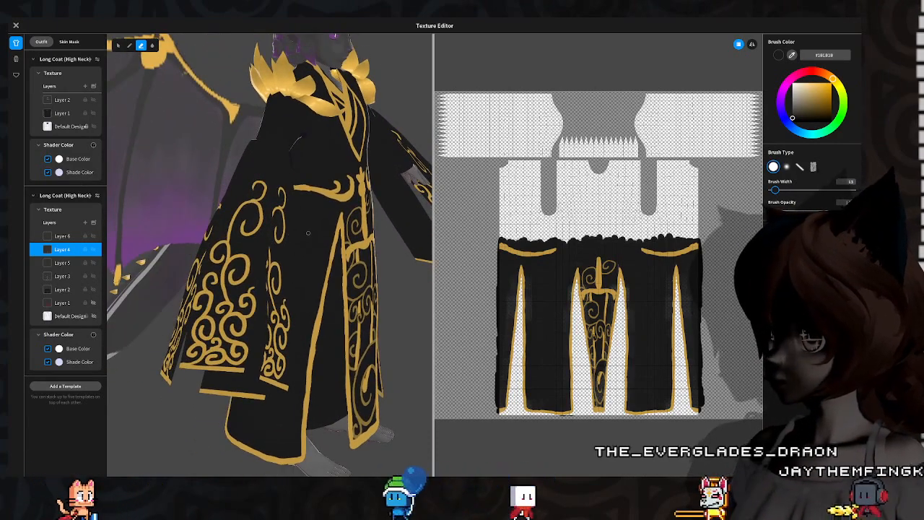
right_click_drag(285, 241, 229, 219)
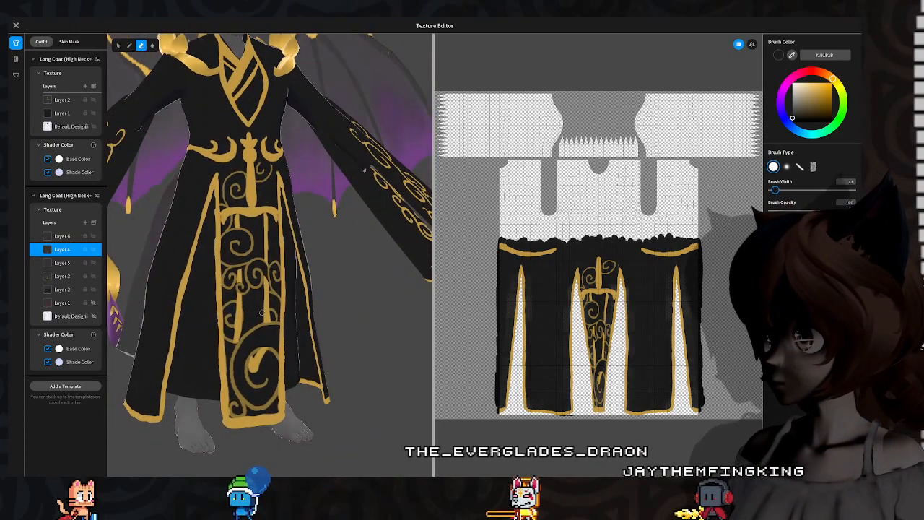
right_click_drag(262, 312, 238, 285)
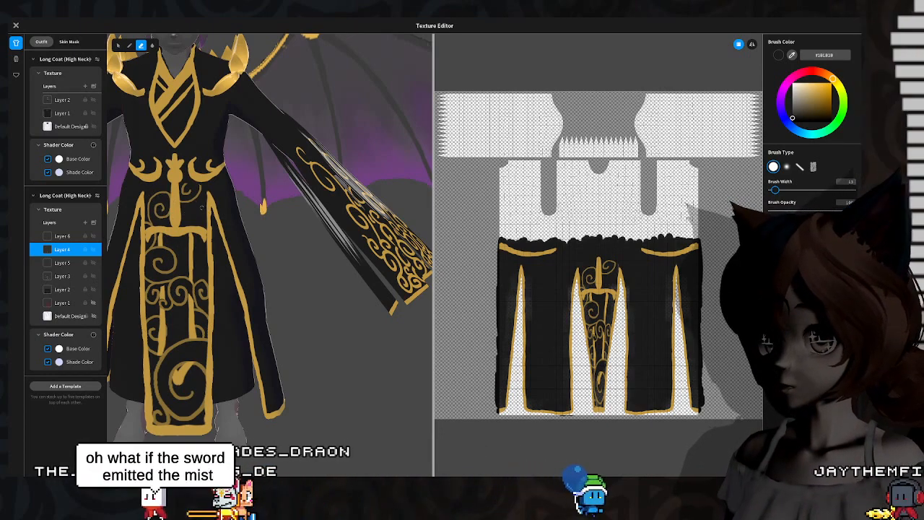
Step: Erase the swirl on the far side of the belt ornament's shaft on Layer 4 and sample the ornament's gold for the brush
right_click_drag(201, 208, 190, 195)
middle_click_drag(191, 196, 254, 181)
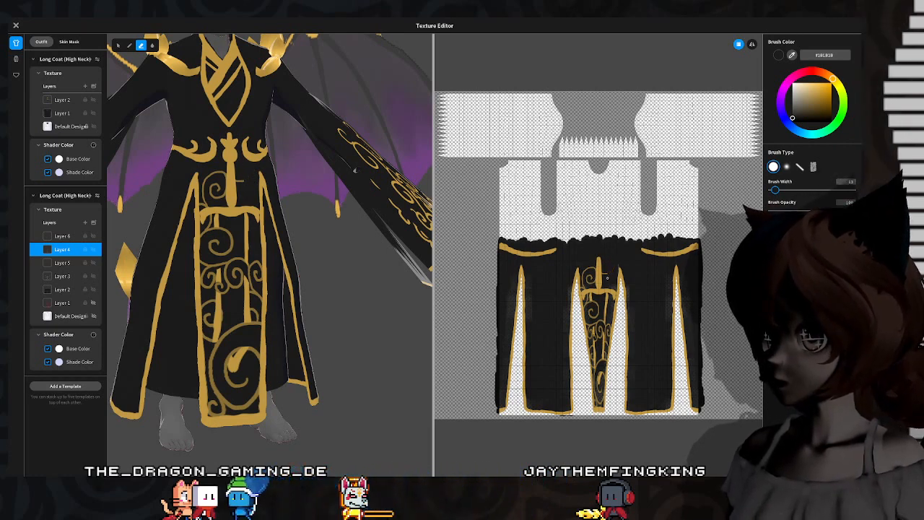
left_click(793, 56)
left_click(231, 180)
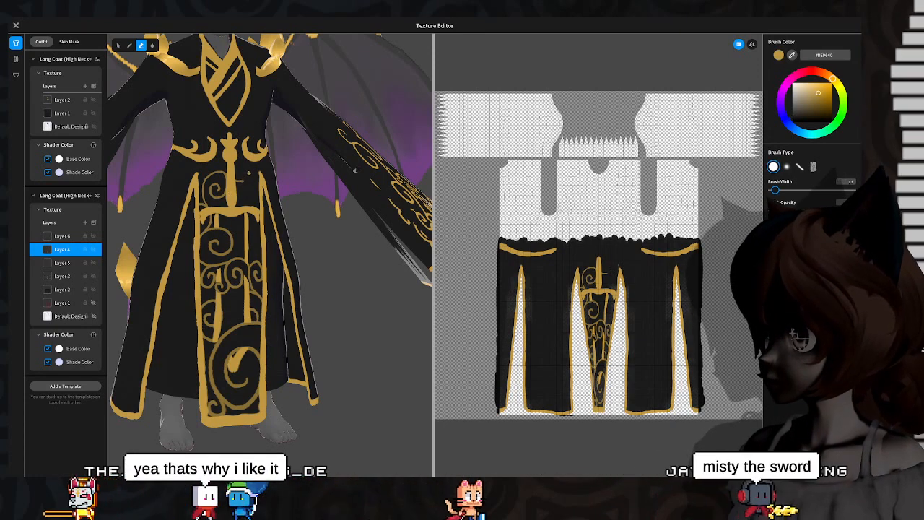
key("b")
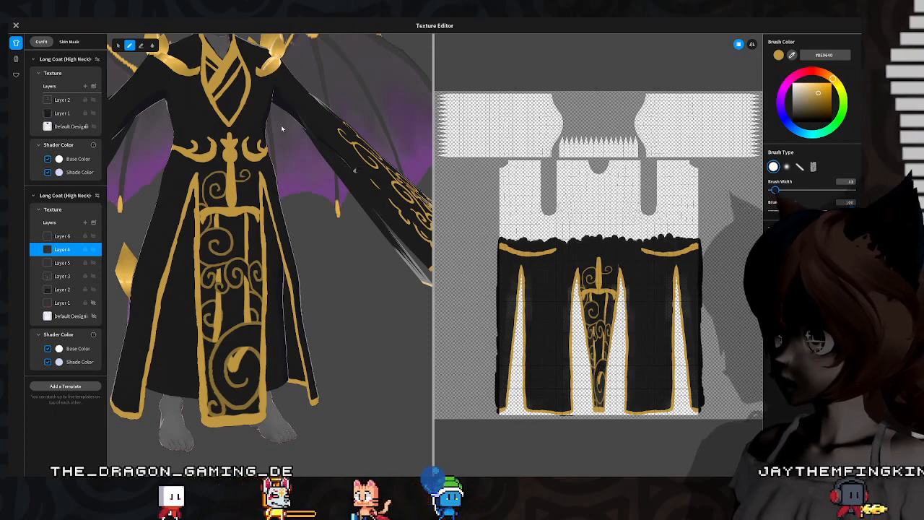
Step: Try painting a new gold swirl in the cleared area beside the belt ornament's shaft on Layer 4
right_click_drag(283, 129, 283, 129)
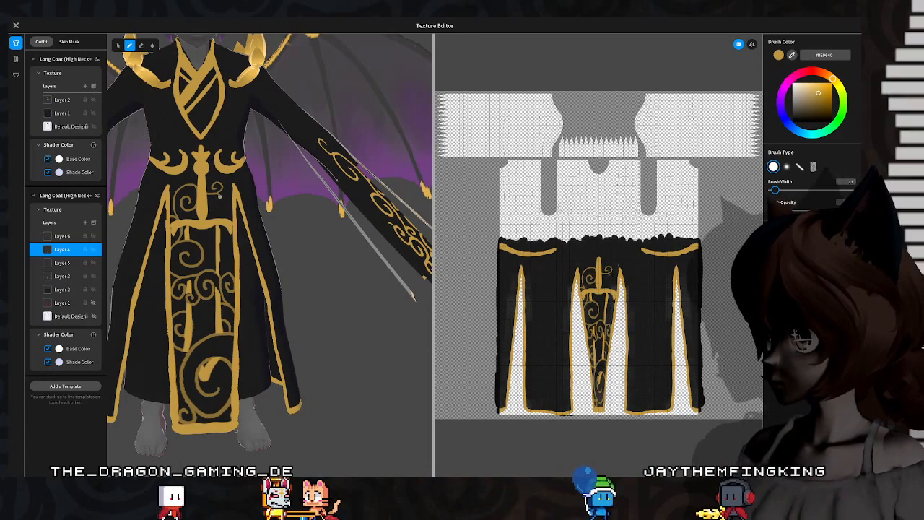
mouse_move(219, 187)
right_mouse_down()
mouse_move(193, 182)
mouse_move(224, 170)
mouse_move(217, 173)
right_mouse_up()
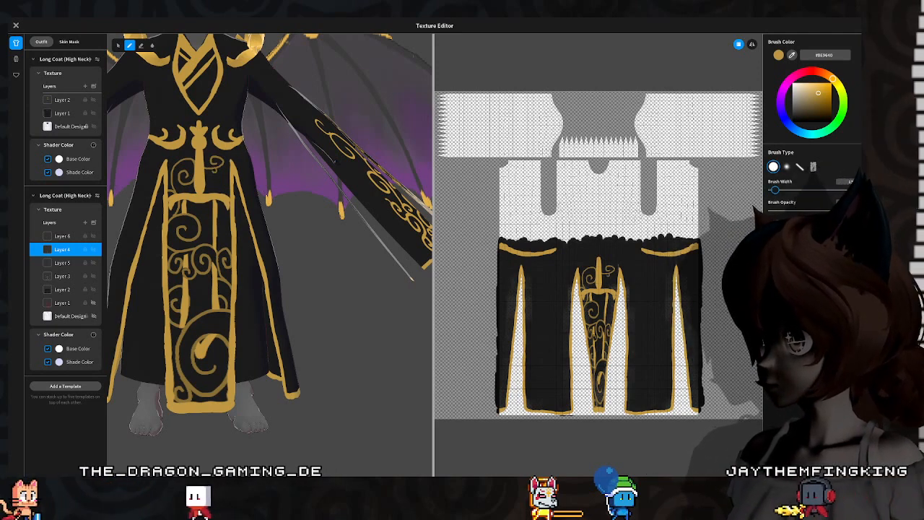
right_click_drag(194, 94, 220, 159)
middle_click_drag(220, 171, 218, 253)
right_click_drag(218, 253, 211, 218)
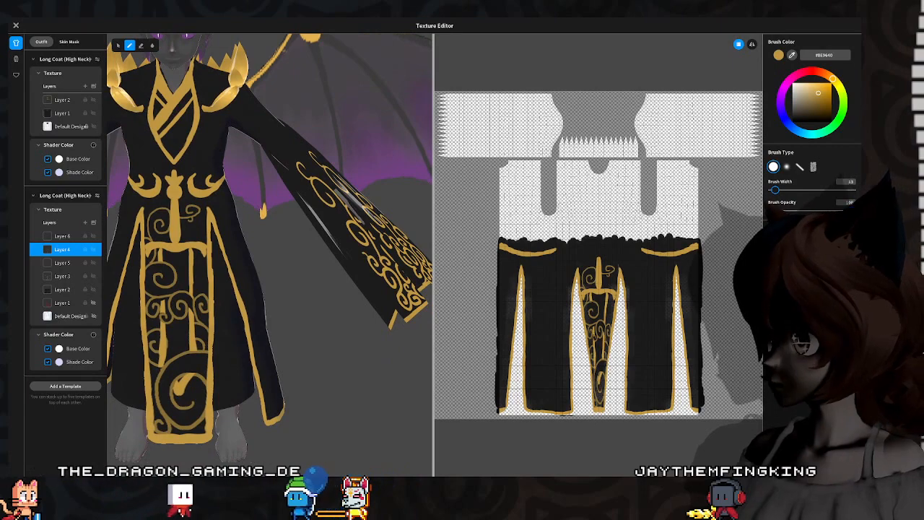
Step: Undo the new swirl and repaint a curling gold one beside the belt ornament's shaft on Layer 4
scroll(239, 219, "up", 6)
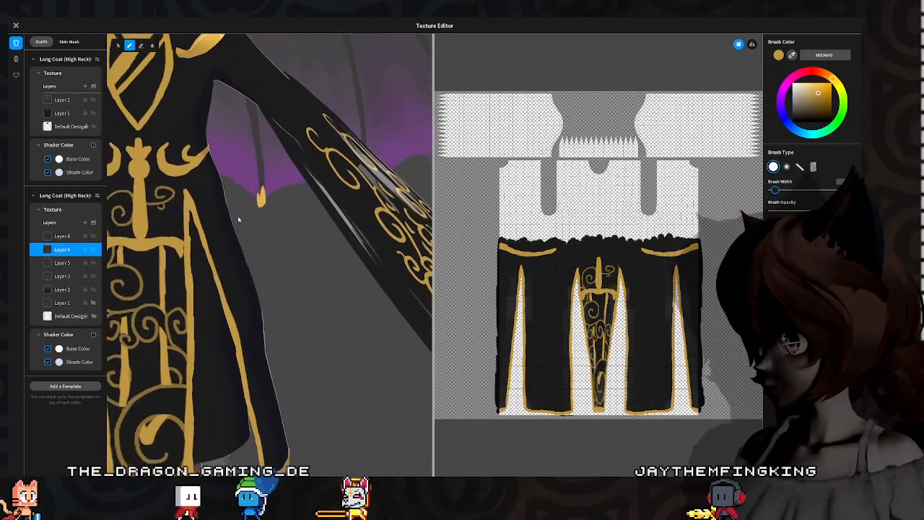
middle_click_drag(233, 185, 252, 210)
scroll(277, 196, "up", 1)
key("ctrl+z")
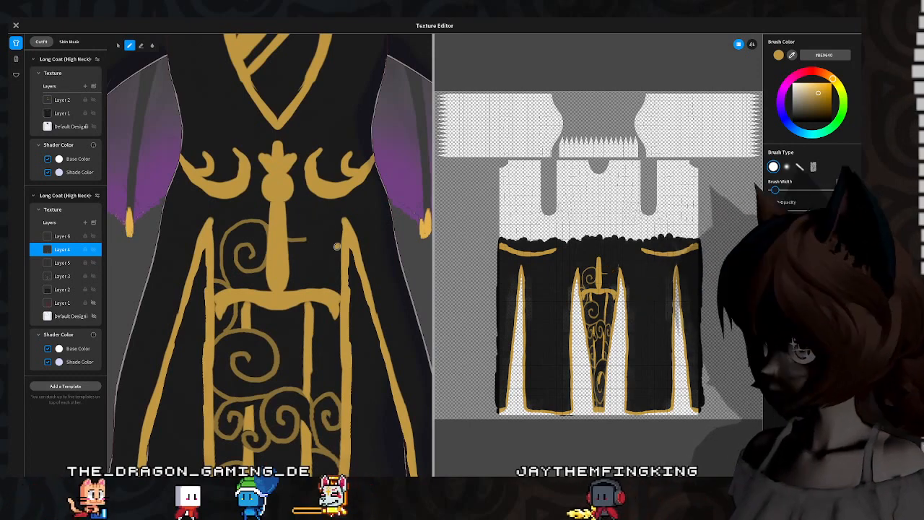
left_click_drag(318, 229, 316, 235)
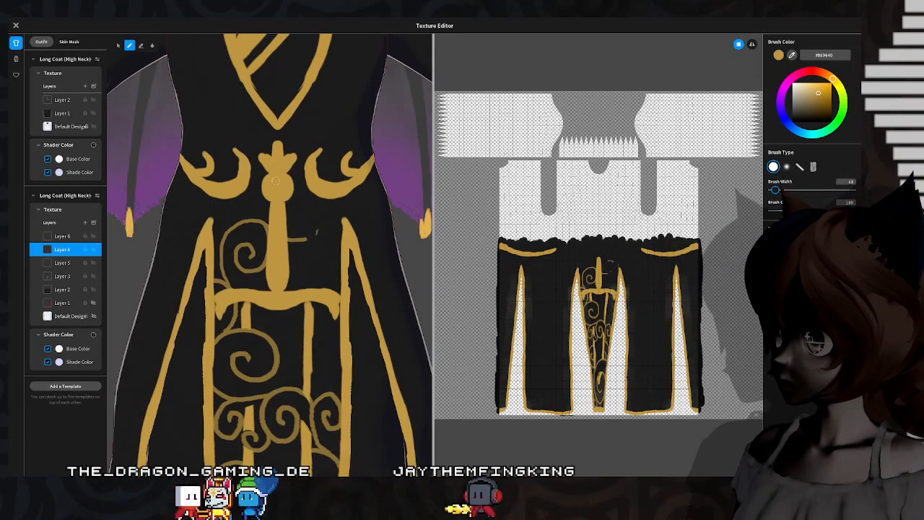
left_click(141, 45)
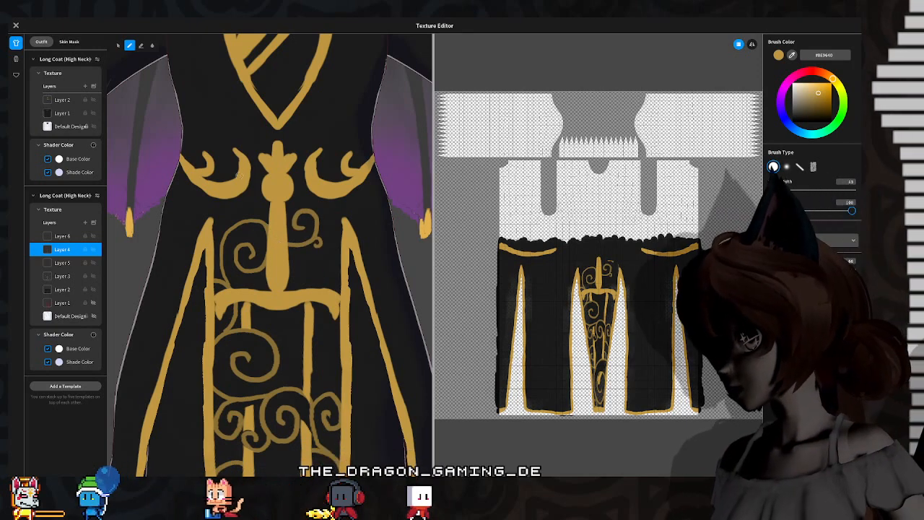
Step: Examine the full avatar and the robe's front panel decoration from several angles
scroll(240, 174, "down", 5)
scroll(498, 253, "down", 5)
scroll(337, 261, "down", 5)
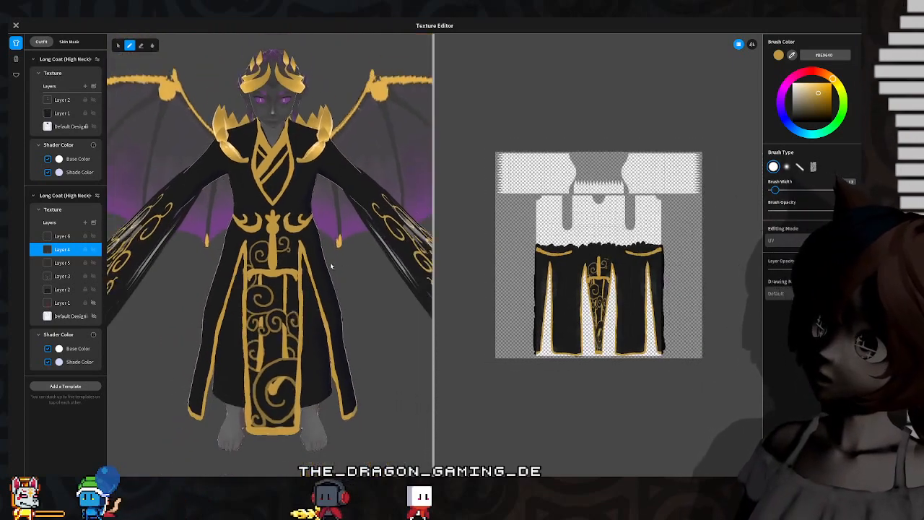
scroll(336, 261, "down", 2)
middle_click_drag(337, 260, 337, 220)
mouse_move(337, 220)
right_mouse_down()
mouse_move(353, 219)
mouse_move(337, 214)
right_mouse_up()
middle_click_drag(337, 197, 339, 249)
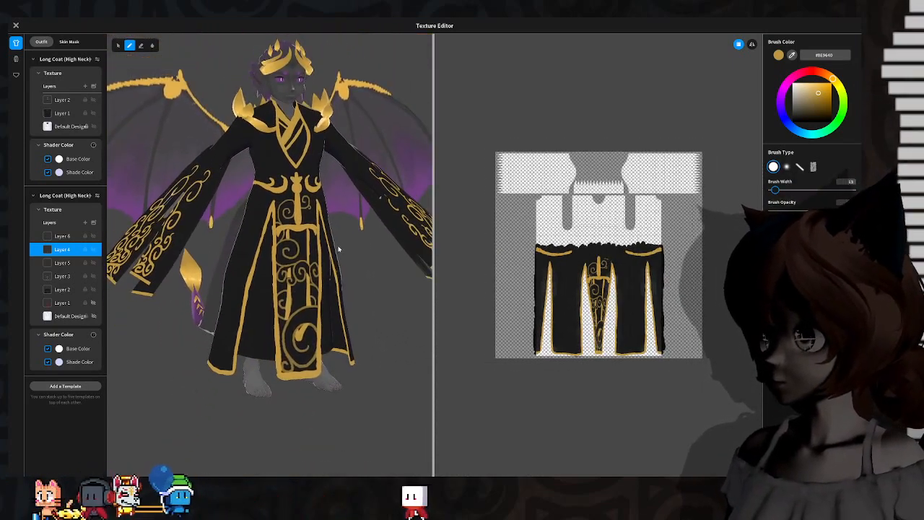
mouse_move(338, 249)
right_mouse_down()
mouse_move(353, 247)
mouse_move(265, 257)
right_mouse_up()
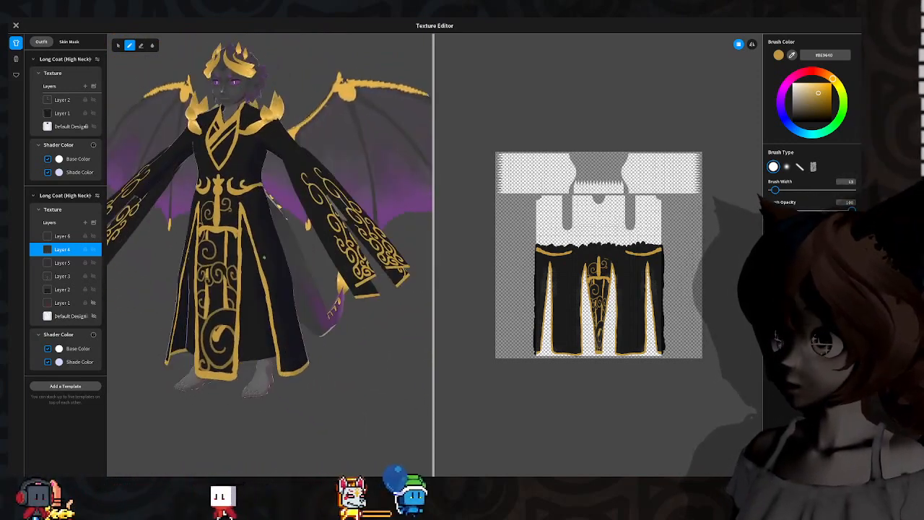
mouse_move(295, 257)
middle_mouse_down()
mouse_move(315, 269)
mouse_move(345, 268)
mouse_move(347, 294)
middle_mouse_up()
scroll(345, 267, "up", 1)
right_click_drag(347, 295, 222, 333)
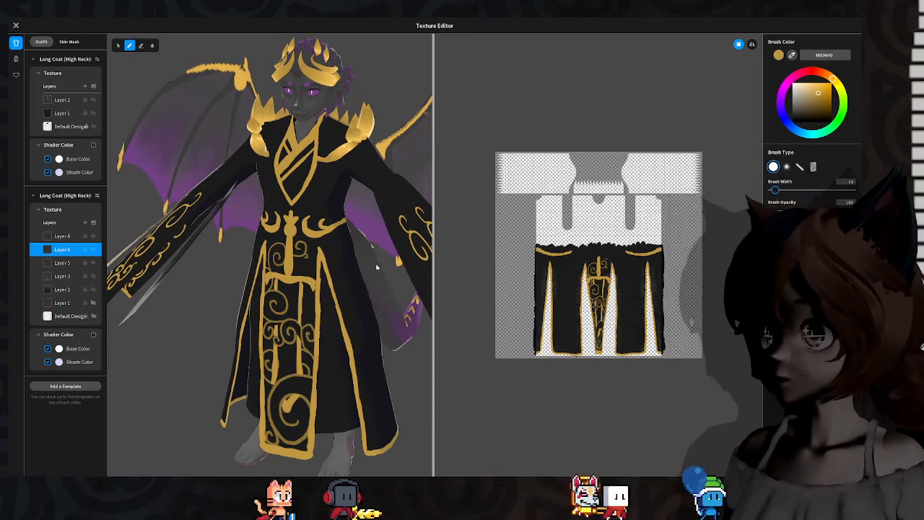
right_click_drag(377, 268, 359, 252)
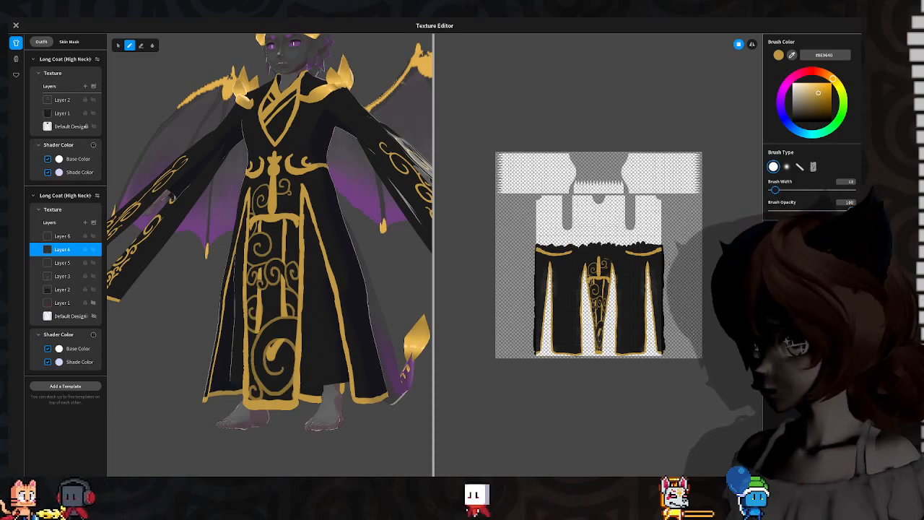
right_click_drag(358, 208, 351, 209)
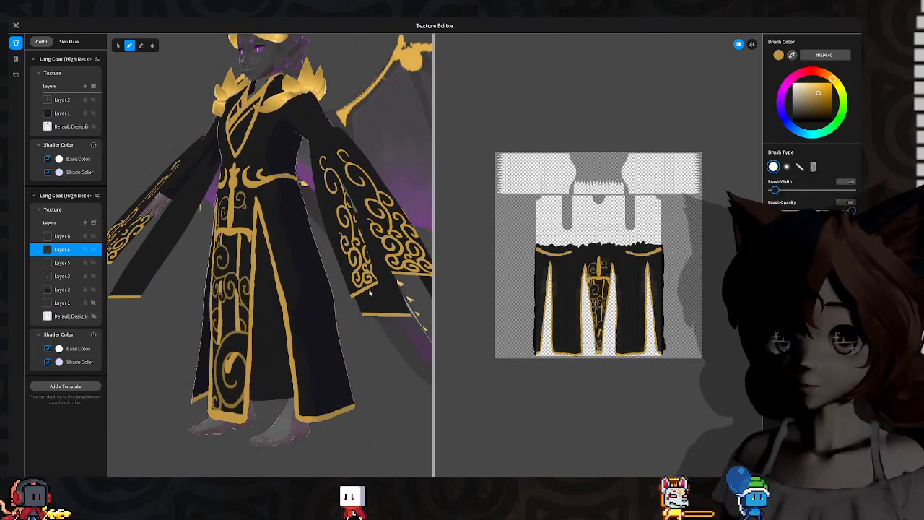
Step: Try painting gold swirls along the lower hem of the robe's side panel on Layer 4 with a brush width of 13
right_click_drag(344, 304, 326, 284)
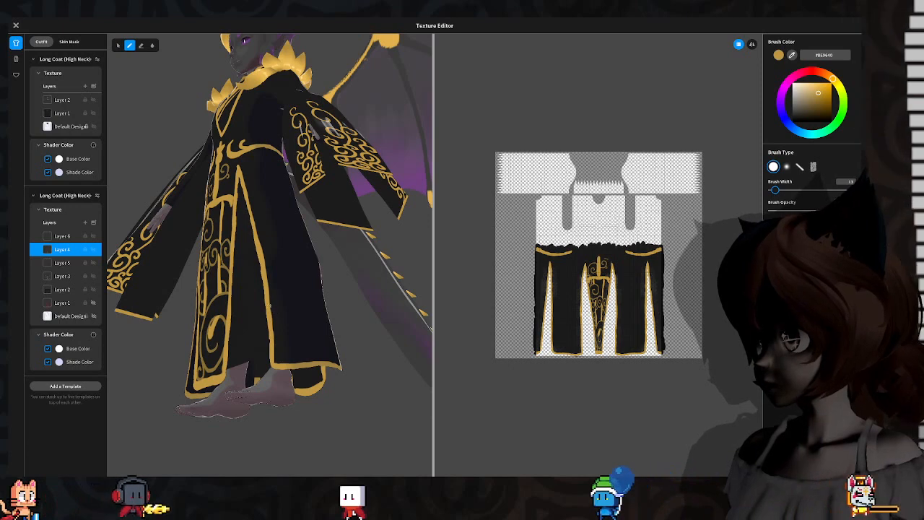
mouse_move(270, 297)
left_mouse_down()
mouse_move(288, 283)
mouse_move(307, 307)
left_mouse_up()
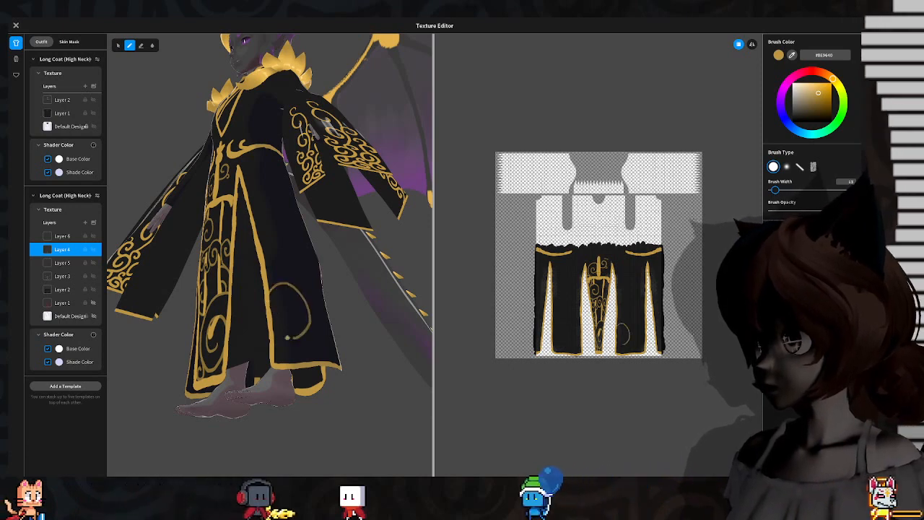
right_click_drag(287, 337, 301, 323)
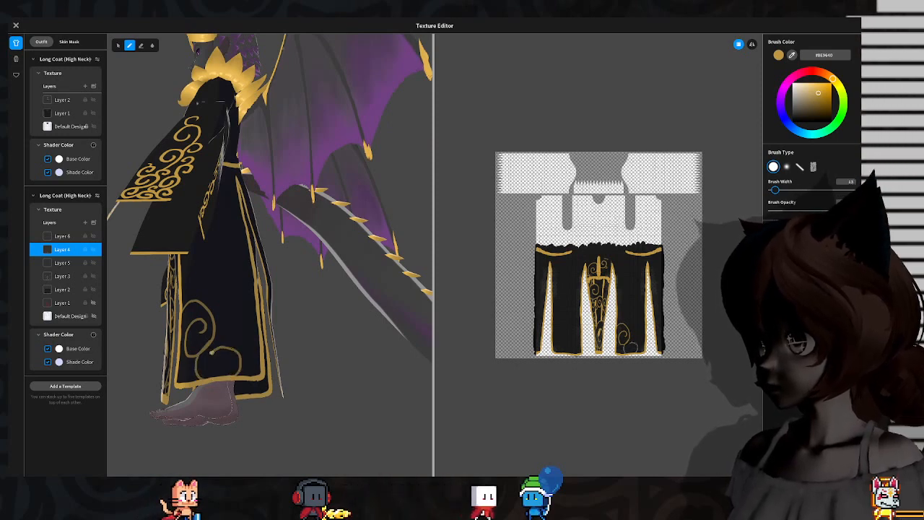
right_click_drag(229, 325, 255, 380)
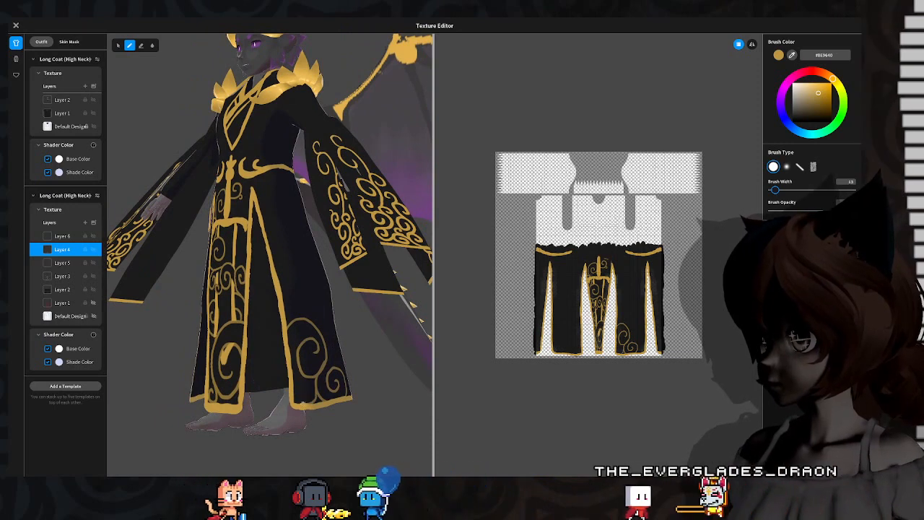
right_click_drag(304, 389, 294, 361)
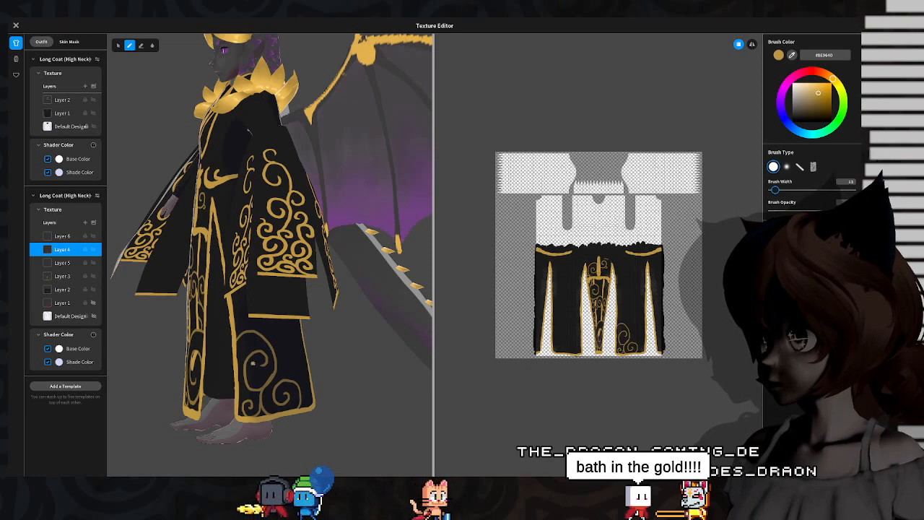
left_click_drag(255, 363, 257, 365)
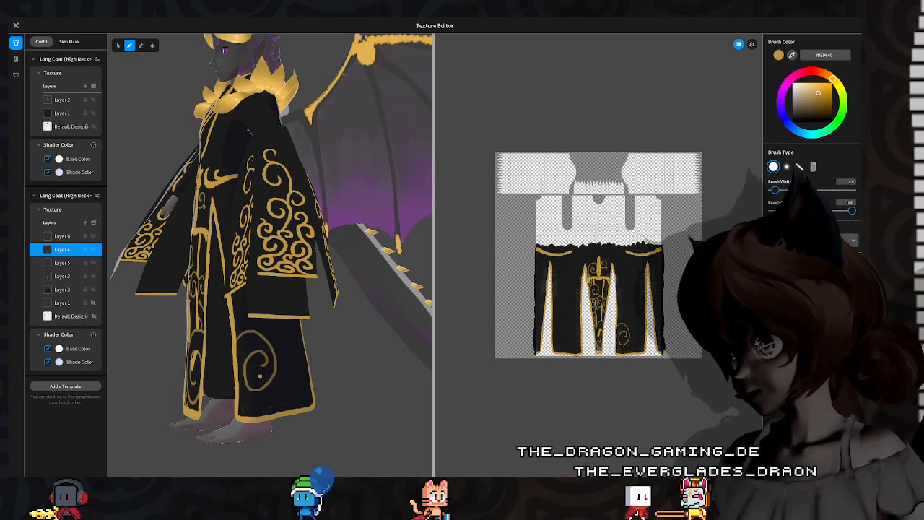
right_click_drag(275, 352, 260, 332)
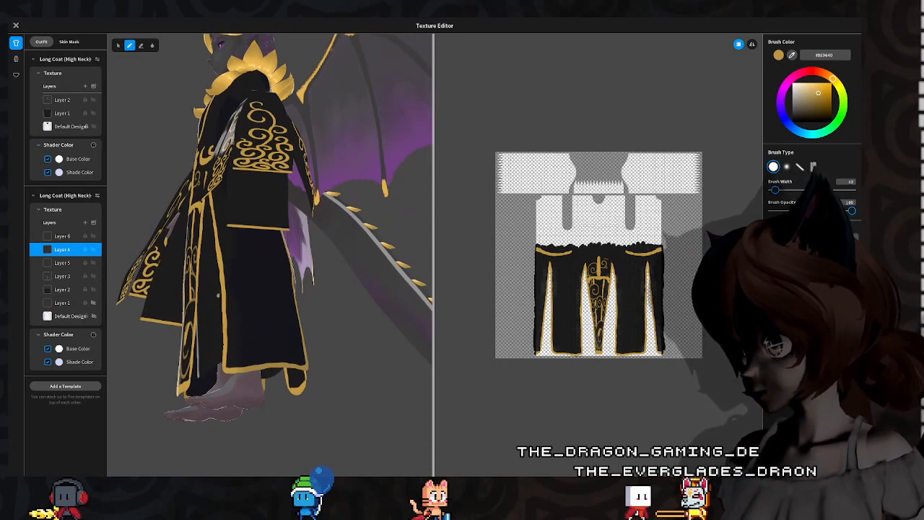
Step: Paint curling gold swirls across the lower hem of the avatar's left side panel, with another curl just above them, on Layer 4
mouse_move(252, 293)
left_mouse_down()
mouse_move(239, 334)
mouse_move(254, 313)
mouse_move(247, 323)
mouse_move(275, 358)
mouse_move(290, 357)
mouse_move(281, 330)
left_mouse_up()
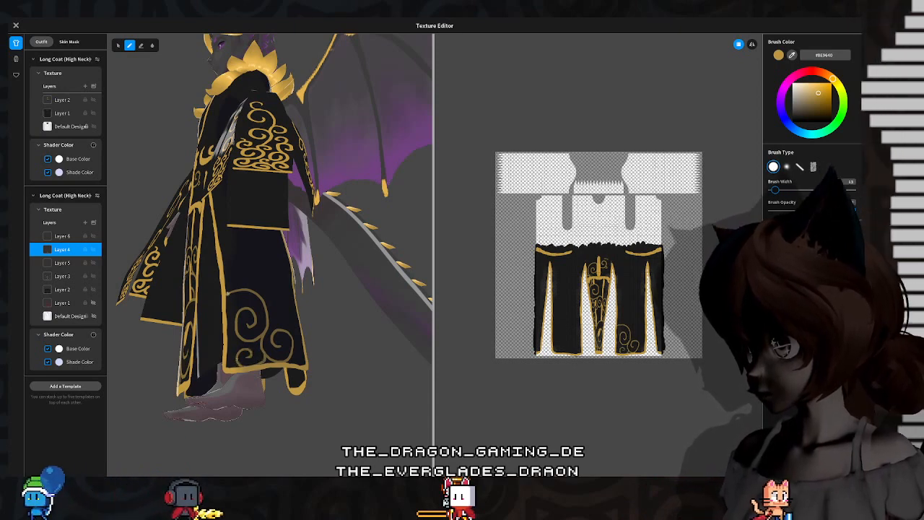
mouse_move(228, 294)
right_mouse_down()
mouse_move(318, 296)
mouse_move(213, 304)
right_mouse_up()
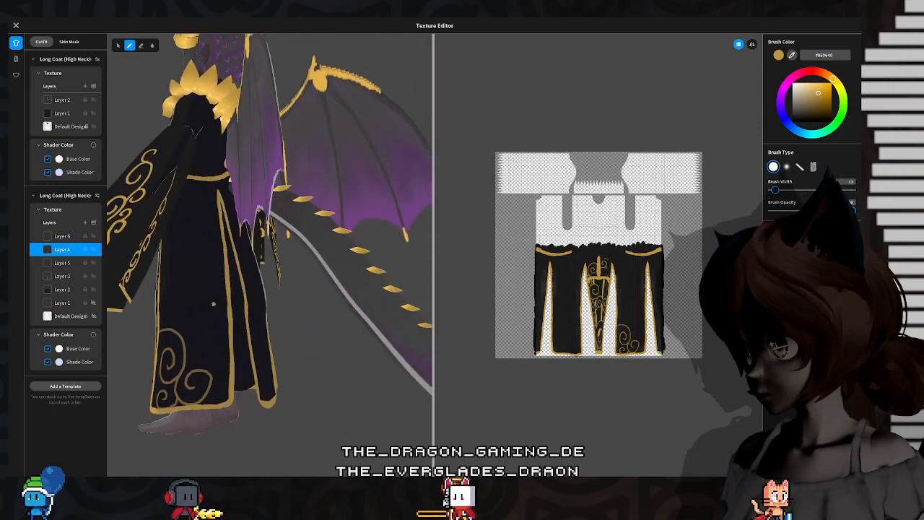
right_click_drag(194, 355, 302, 359)
right_click_drag(325, 311, 296, 312)
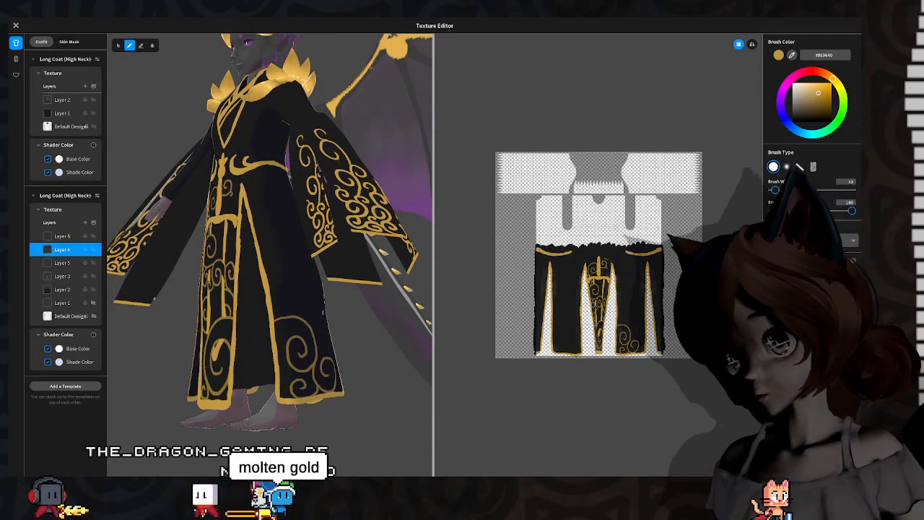
mouse_move(302, 317)
left_mouse_down()
mouse_move(302, 294)
mouse_move(288, 286)
mouse_move(276, 304)
left_mouse_up()
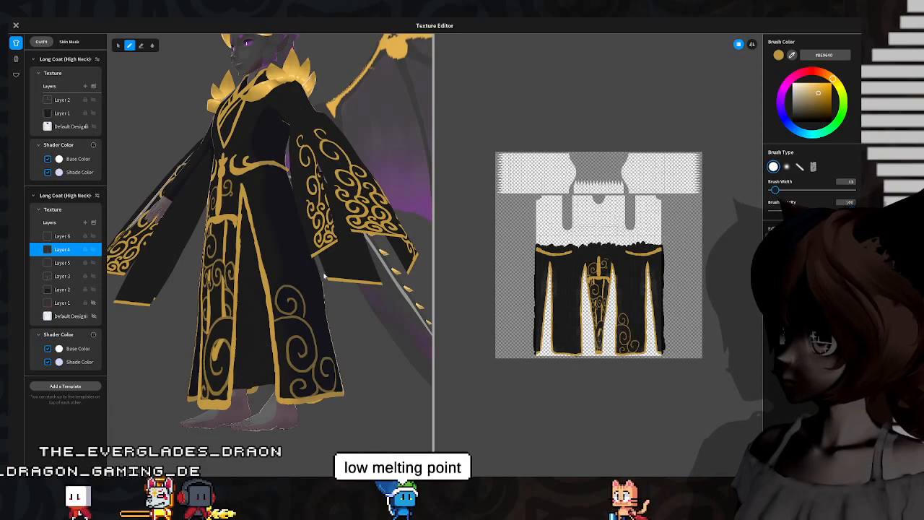
Step: Fill the lower part of the left side panel with connected gold swirls reaching around to its rear edge
right_click_drag(325, 276, 274, 297)
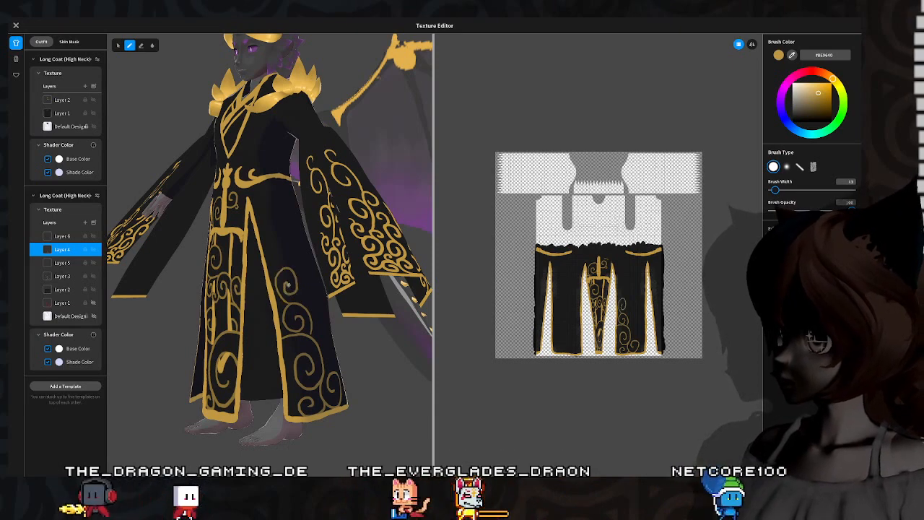
right_click_drag(287, 285, 376, 286)
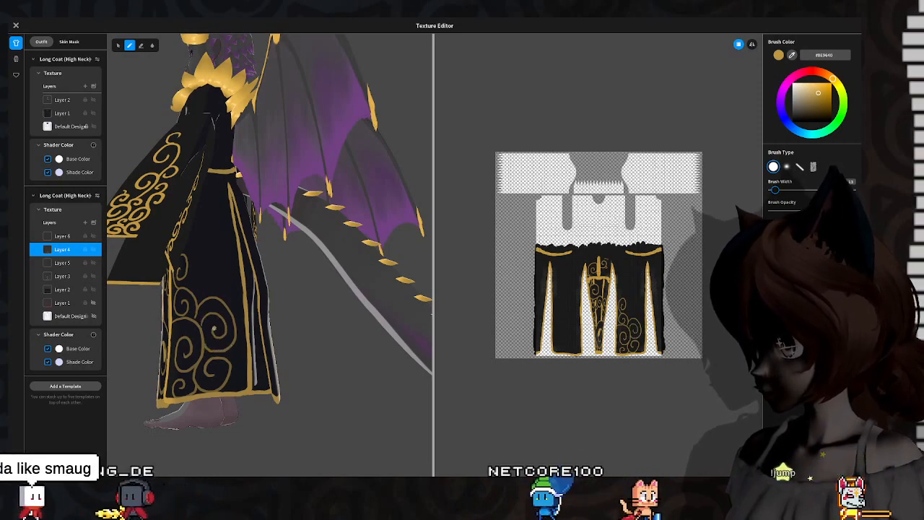
right_click_drag(213, 329, 187, 293)
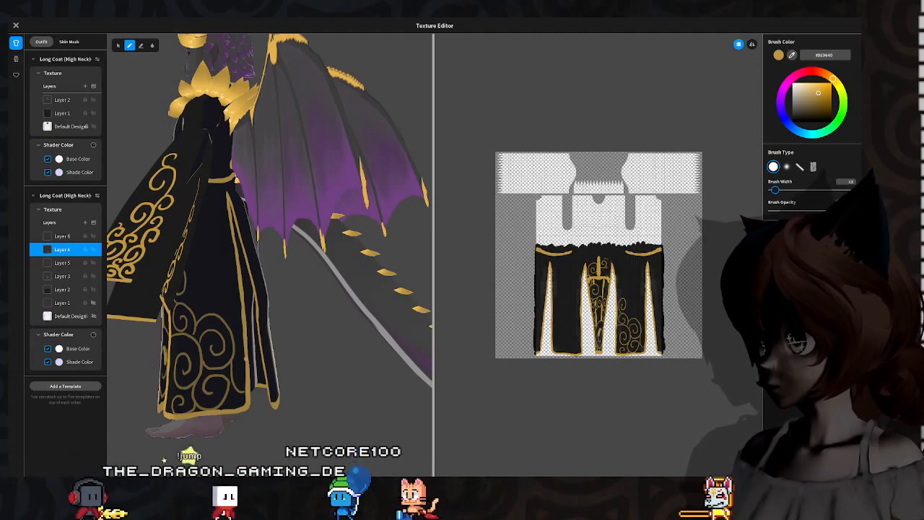
mouse_move(252, 328)
right_mouse_down()
mouse_move(361, 320)
mouse_move(228, 318)
mouse_move(245, 331)
right_mouse_up()
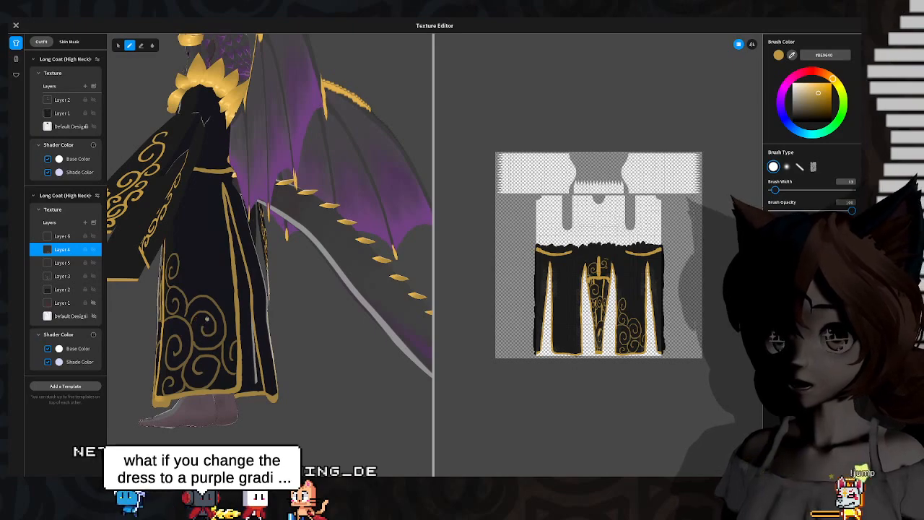
mouse_move(208, 310)
right_mouse_down()
mouse_move(179, 204)
mouse_move(222, 298)
mouse_move(198, 295)
mouse_move(206, 295)
right_mouse_up()
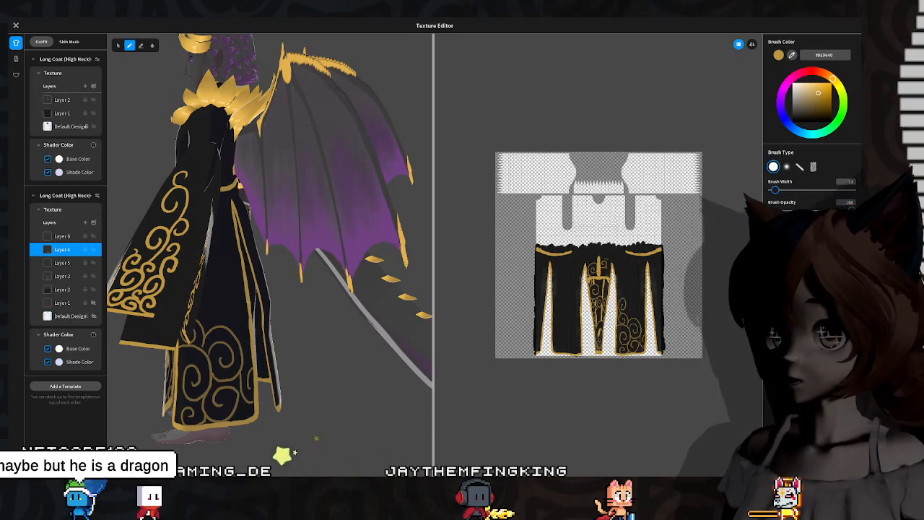
Step: Extend the gold swirls upward from the filled lower area to mid-height on the left side panel
right_click_drag(206, 295, 257, 304)
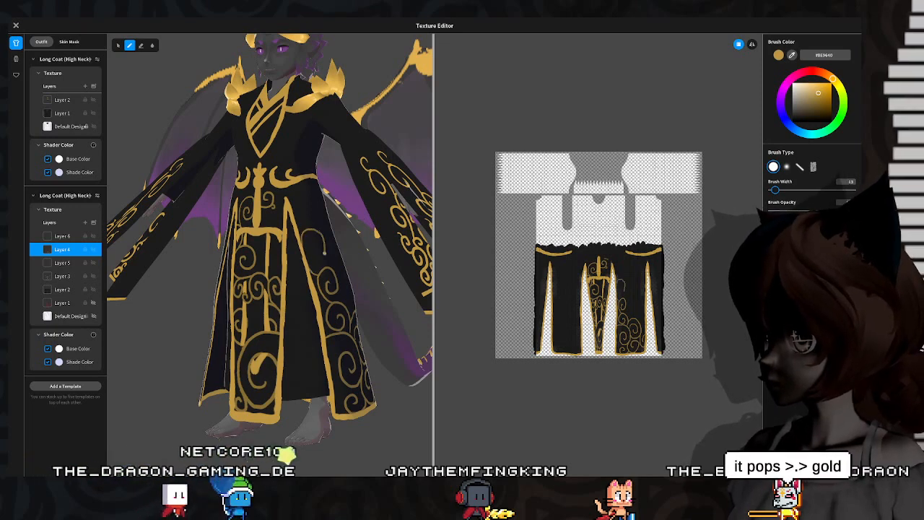
right_click_drag(314, 245, 334, 218)
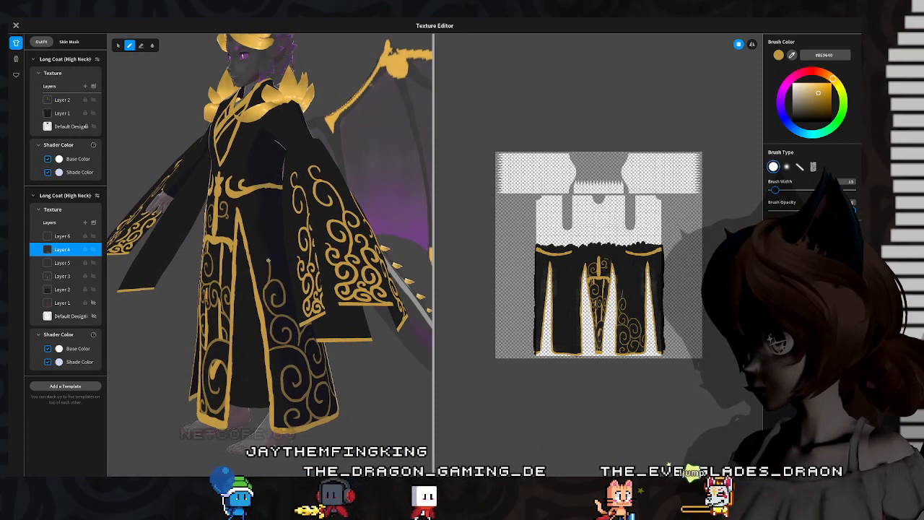
right_click_drag(251, 273, 295, 267)
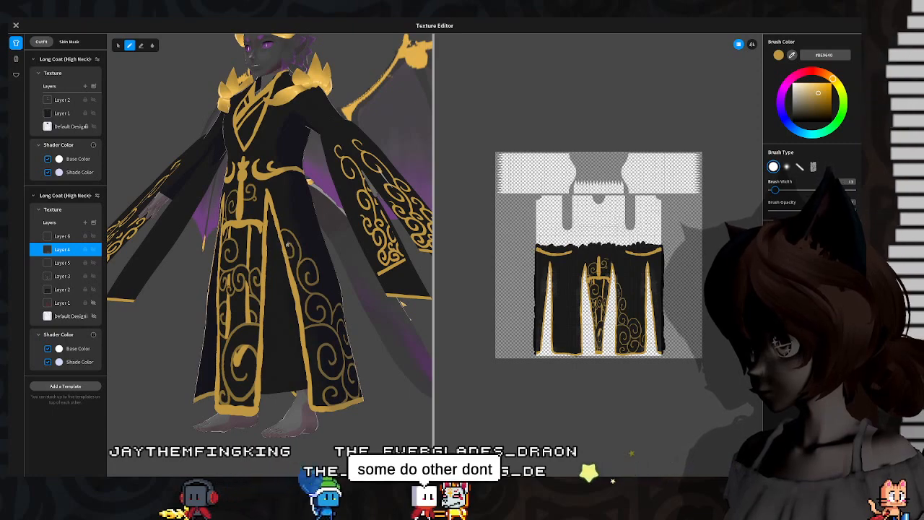
right_click_drag(403, 304, 304, 209)
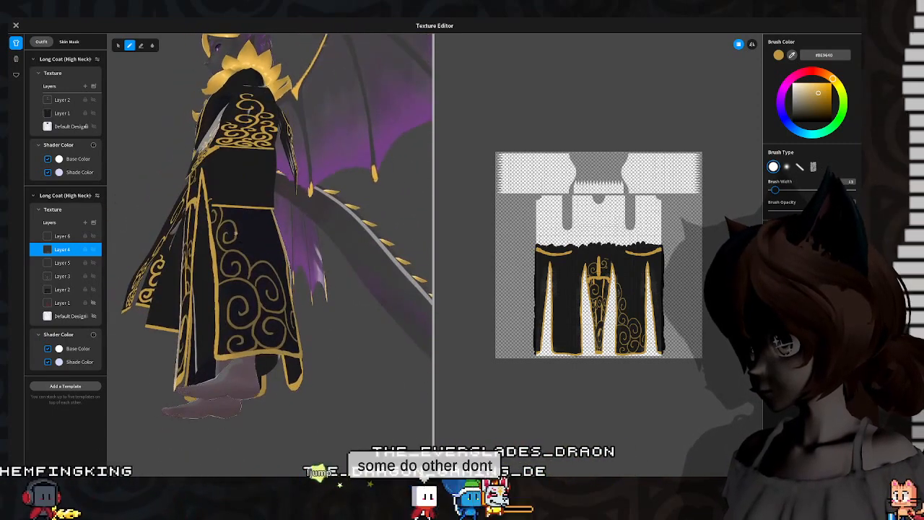
right_click_drag(266, 258, 275, 236)
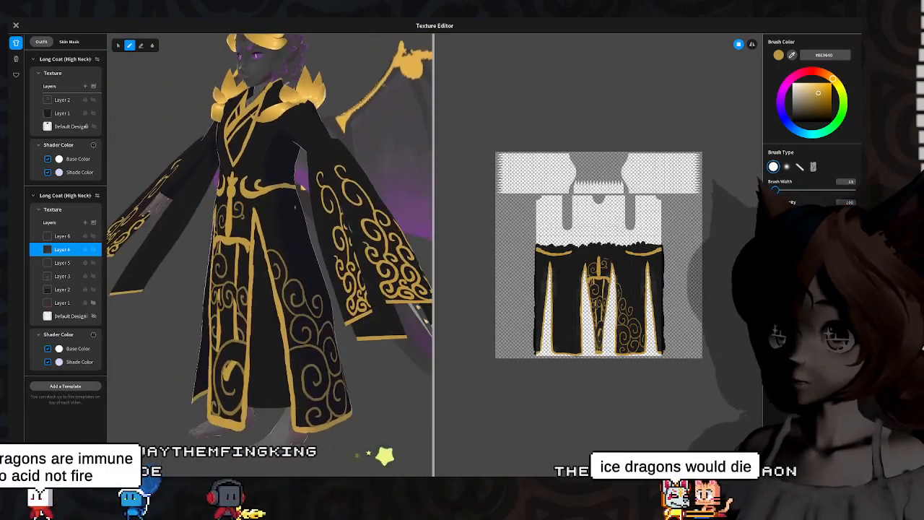
Step: Continue the gold vine of swirls up the left side panel's front edge to just below the belt
right_click_drag(275, 236, 315, 233)
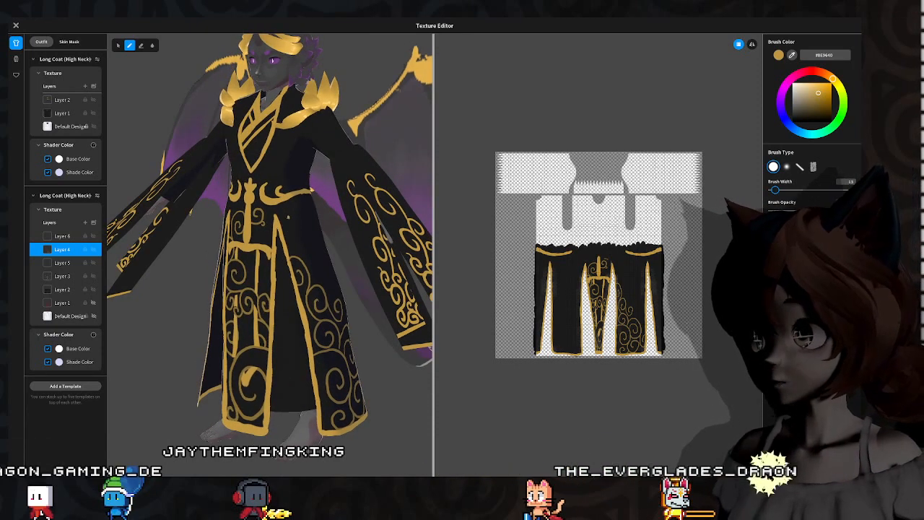
right_click_drag(288, 217, 307, 241)
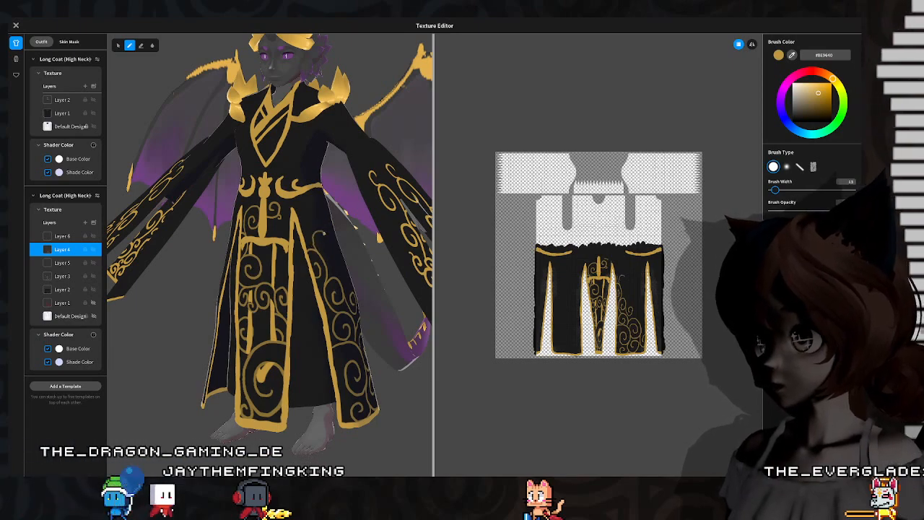
right_click_drag(348, 226, 309, 230)
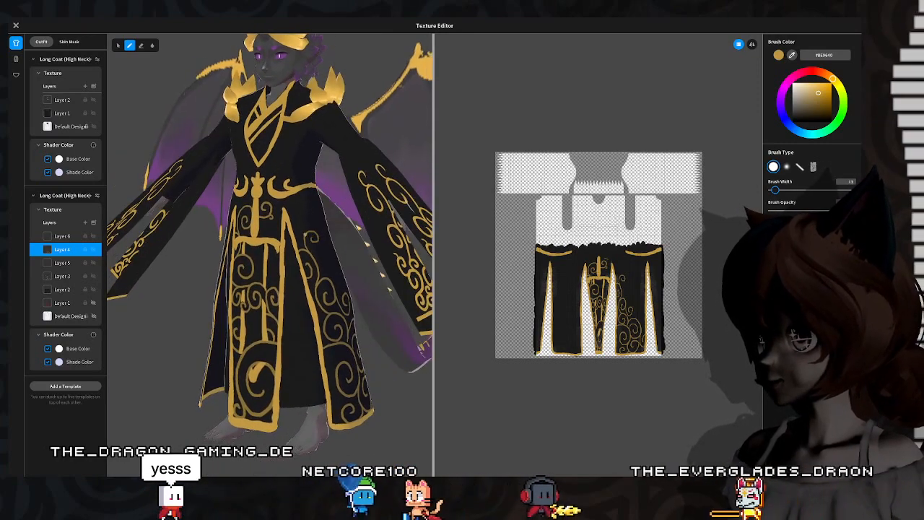
right_click_drag(309, 229, 260, 215)
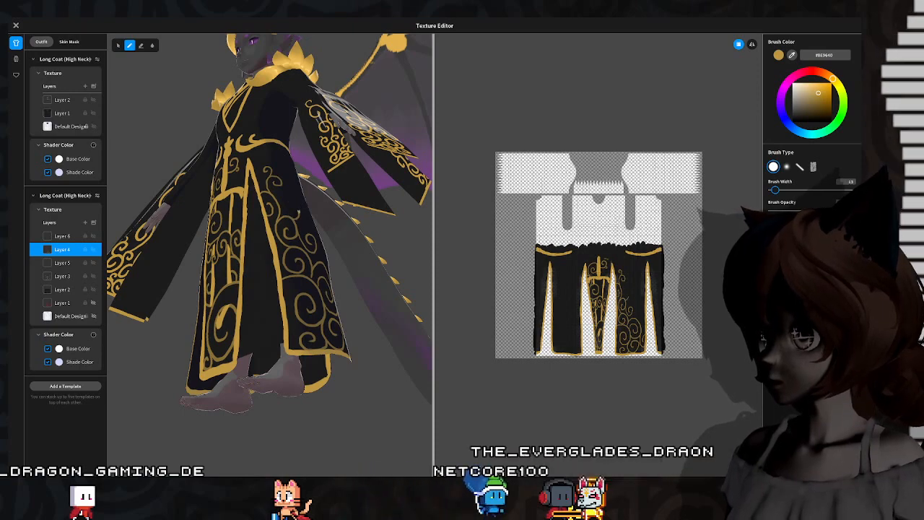
right_click_drag(260, 215, 172, 199)
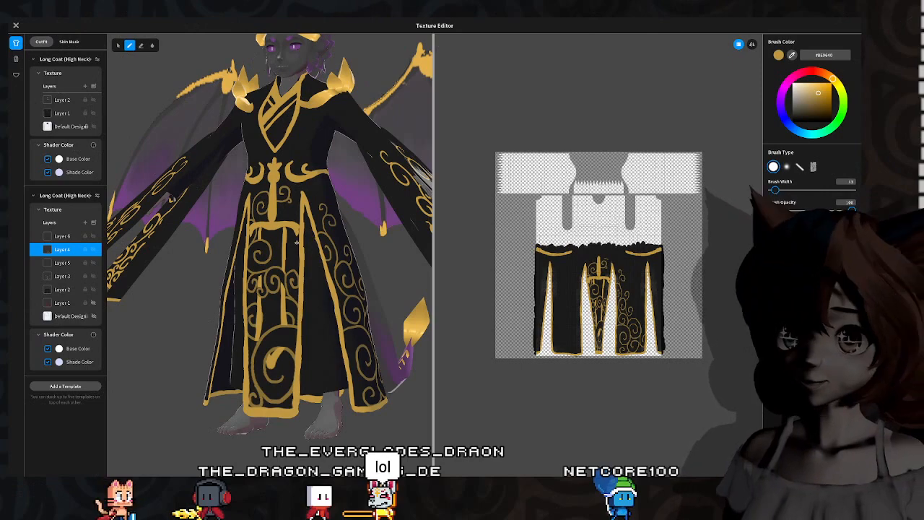
right_click_drag(297, 242, 312, 284)
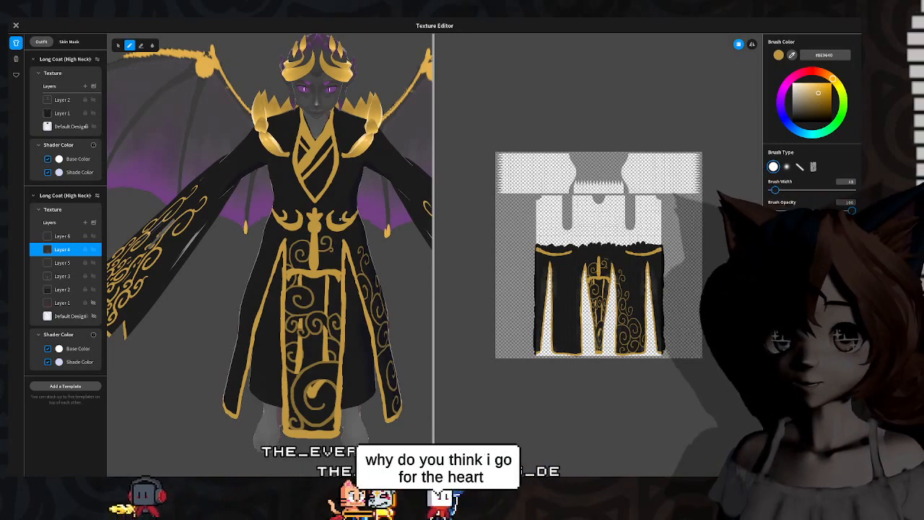
Step: Paint connected gold swirls over the lower part of the robe's rear panel beneath the tail on Layer 4
right_click_drag(360, 202, 310, 195)
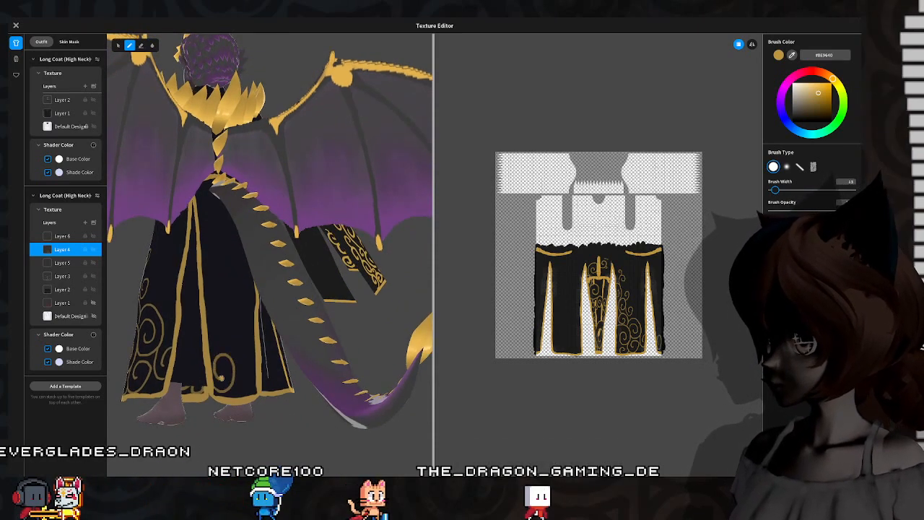
right_click_drag(221, 364, 208, 330)
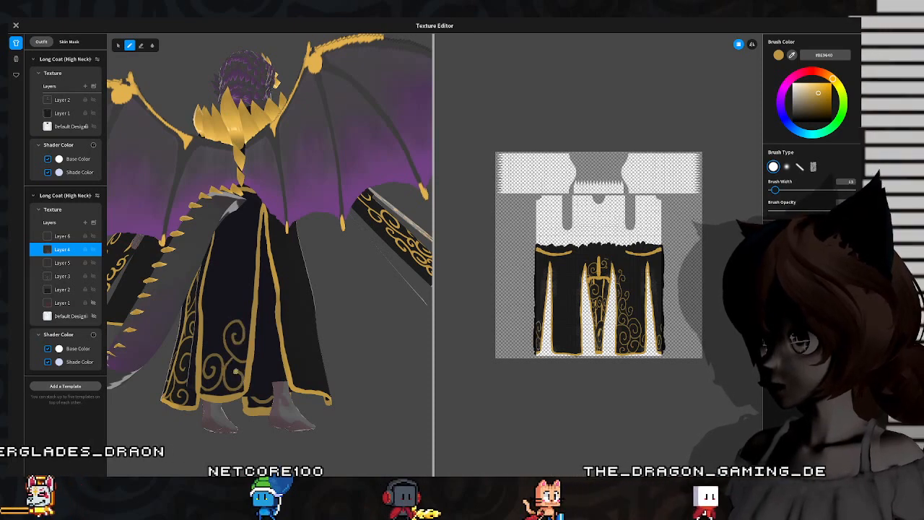
right_click_drag(236, 370, 234, 359)
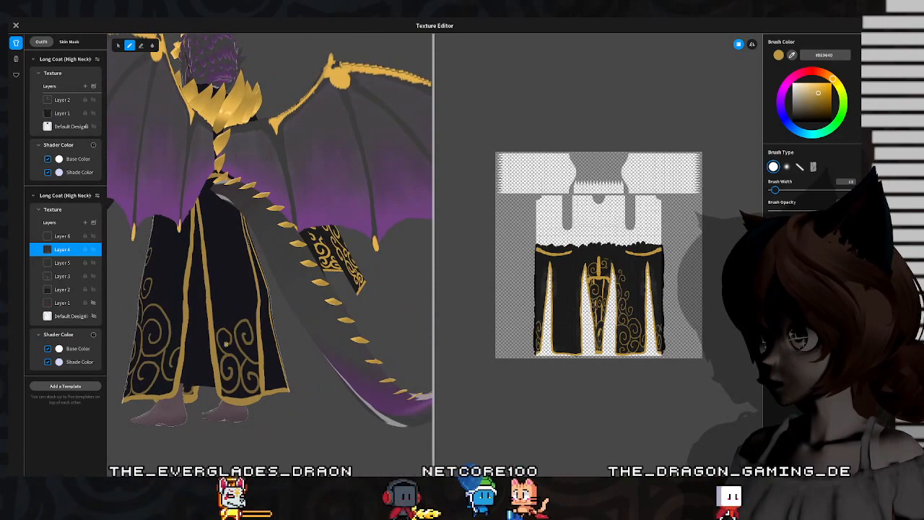
right_click_drag(226, 343, 239, 328)
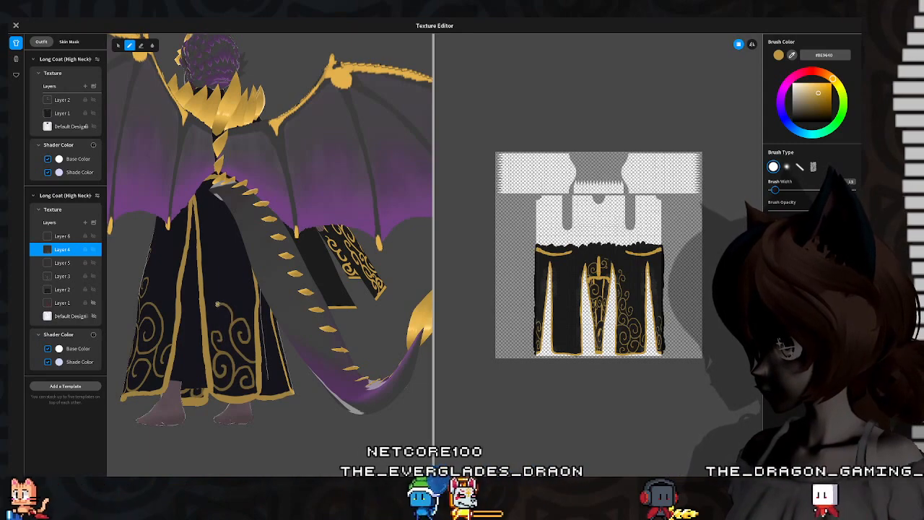
right_click_drag(230, 299, 228, 254)
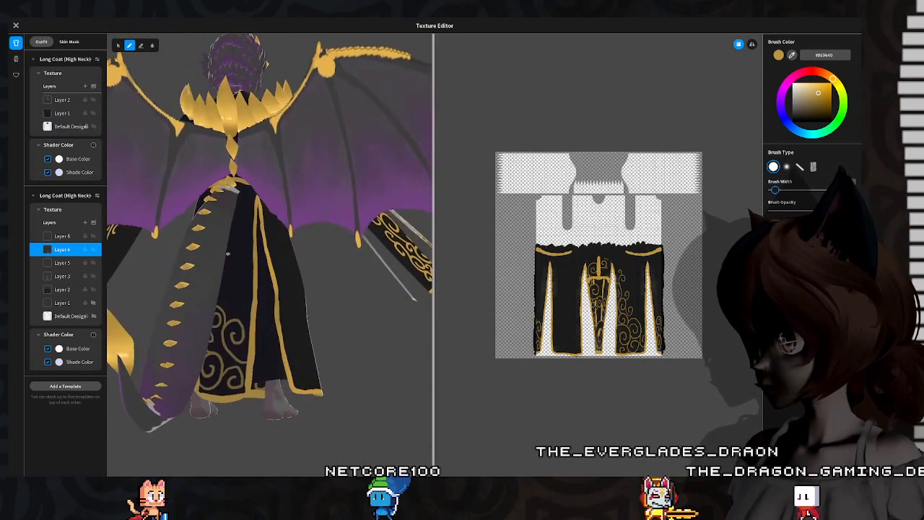
right_click_drag(245, 329, 222, 289)
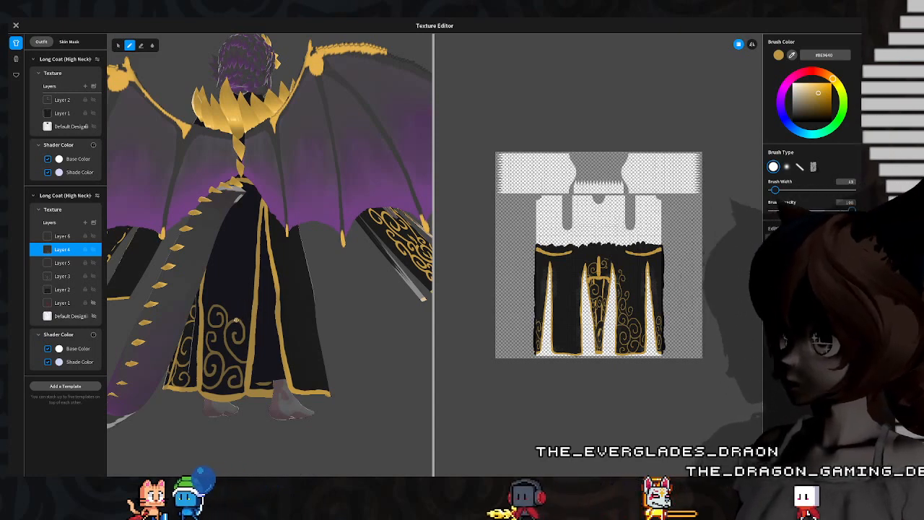
Step: Paint a large gold spiral at the hem of the avatar's right side panel and a smaller curl above it
right_click_drag(249, 307, 265, 336)
right_click_drag(322, 363, 318, 388)
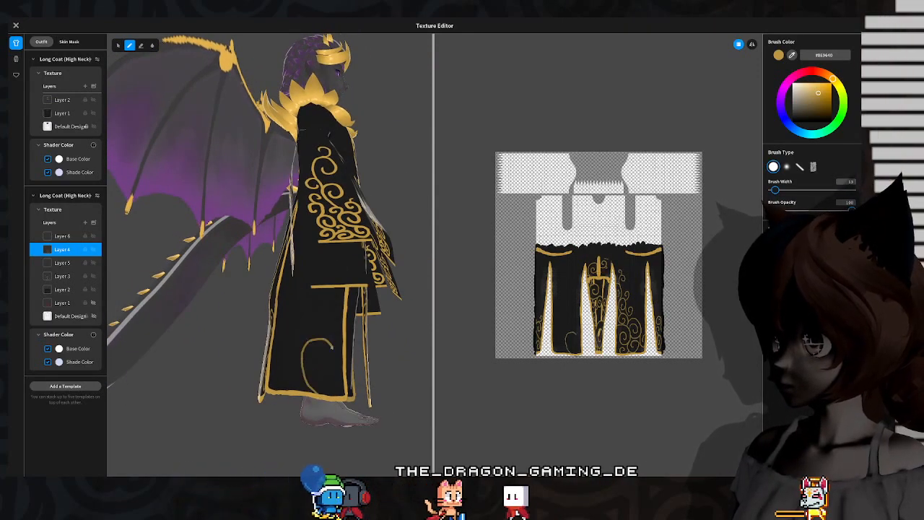
right_click_drag(301, 345, 302, 303)
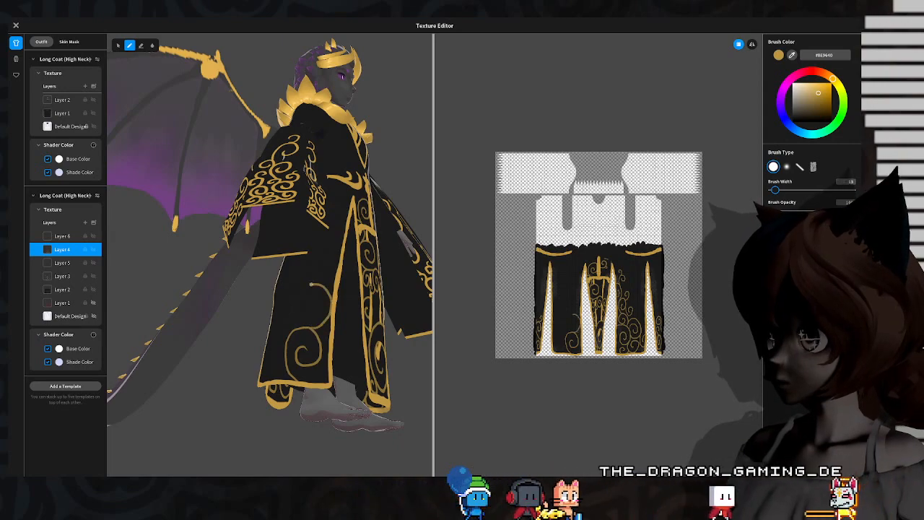
right_click_drag(302, 303, 274, 306)
right_click_drag(324, 257, 324, 262)
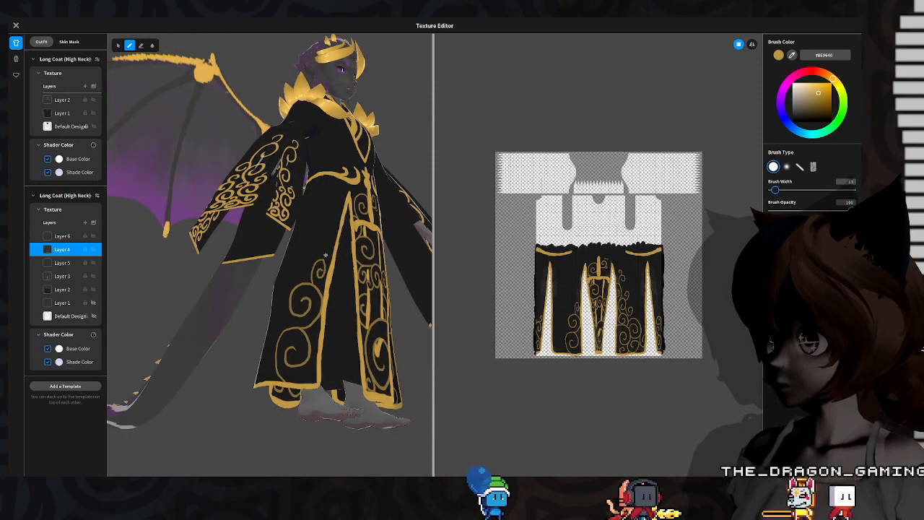
right_click_drag(322, 276, 324, 298)
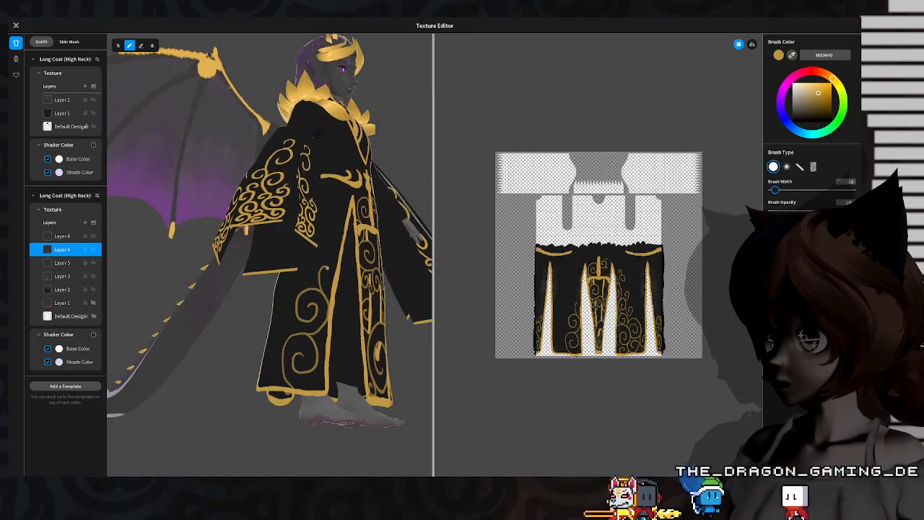
Step: Extend the gold vine of swirls up the front edge of the avatar's right side panel to just below the belt
right_click_drag(346, 245, 324, 266)
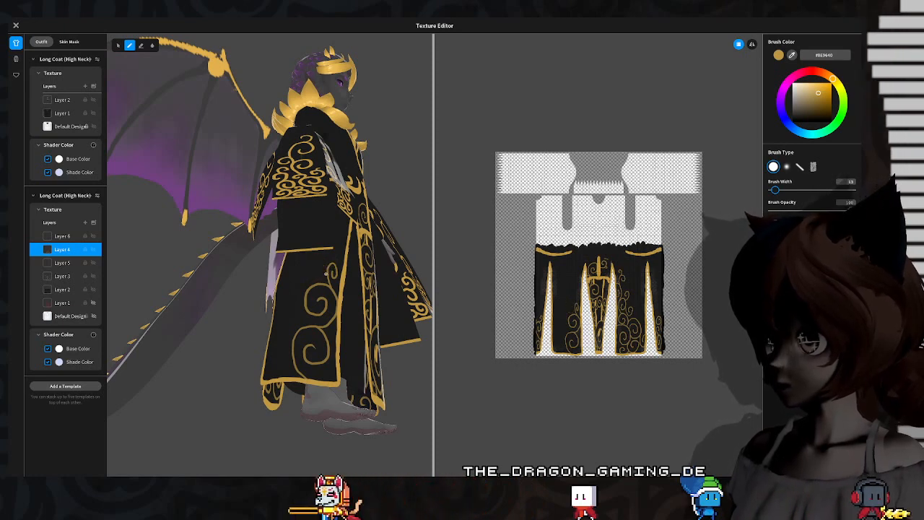
left_click_drag(326, 274, 312, 262)
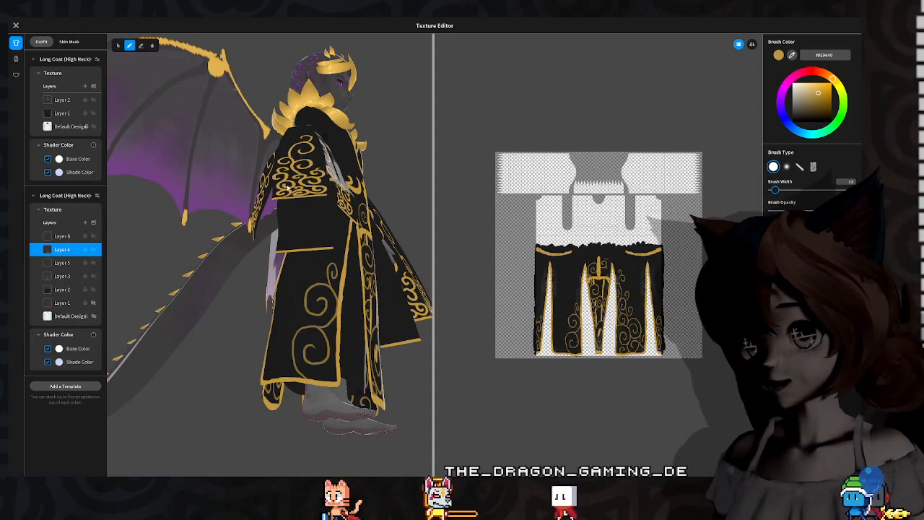
right_click_drag(266, 259, 282, 244)
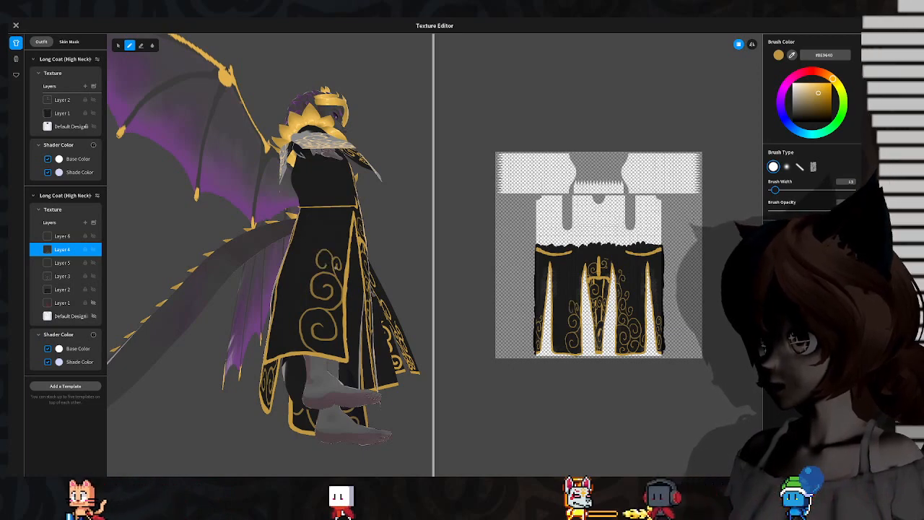
right_click_drag(281, 244, 257, 242)
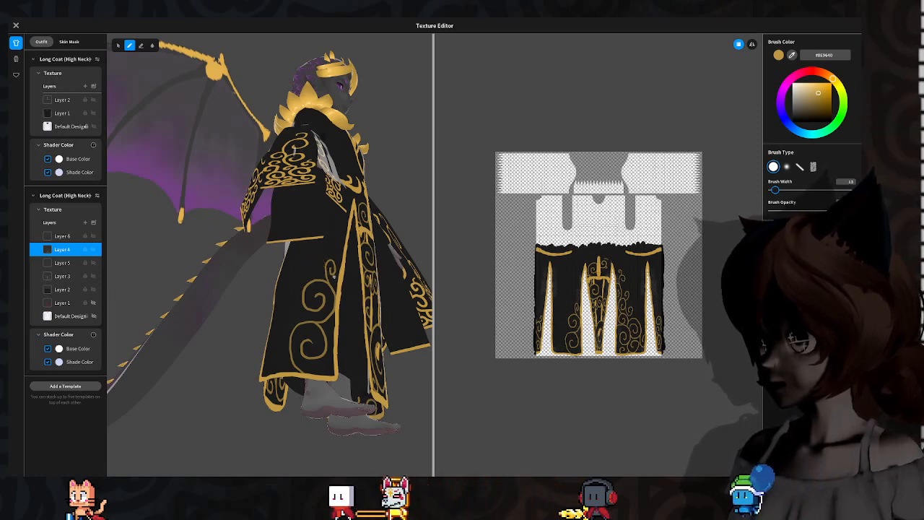
mouse_move(316, 255)
left_mouse_down()
mouse_move(309, 265)
mouse_move(318, 268)
left_mouse_up()
right_click_drag(368, 275, 357, 258)
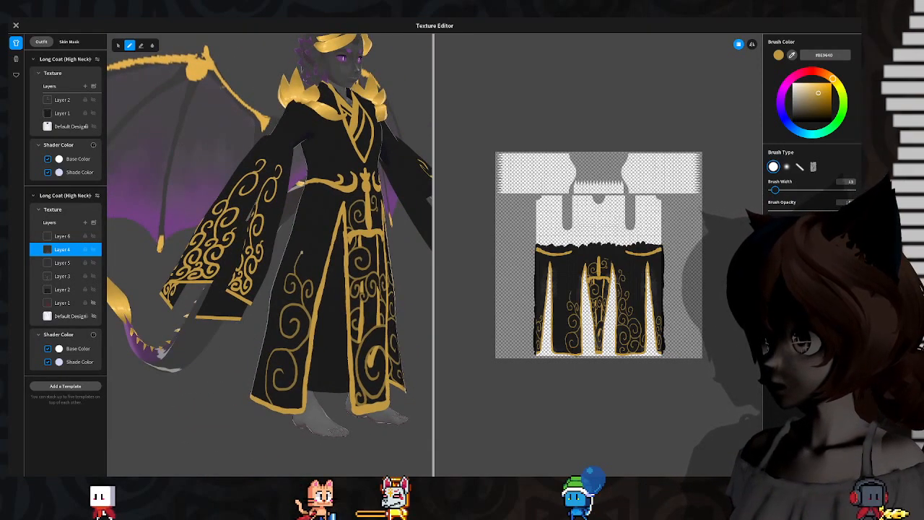
right_click_drag(339, 250, 316, 249)
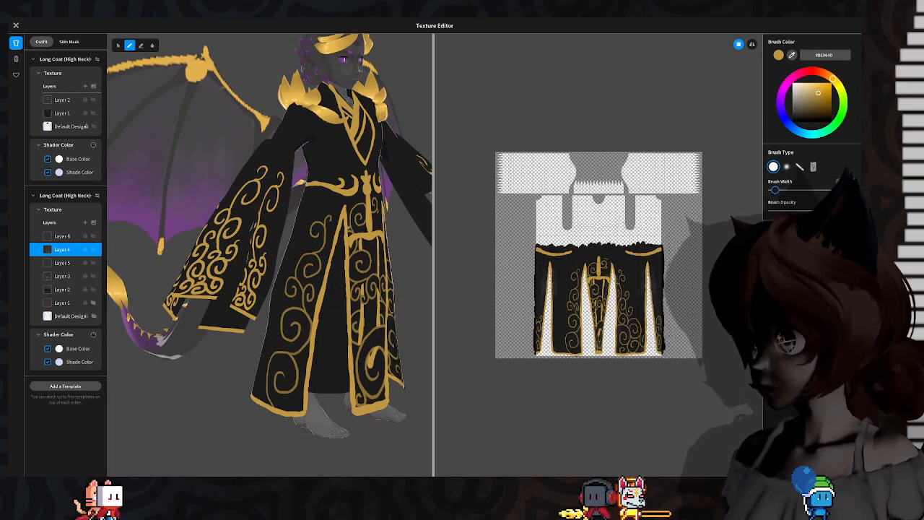
Step: Paint connected gold swirls across the hem at the rear of the avatar's right side panel
right_click_drag(317, 231, 206, 217)
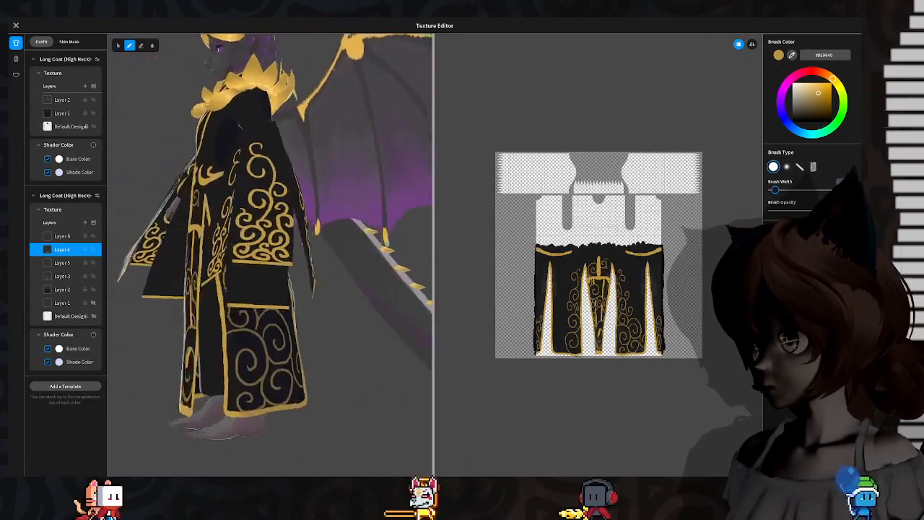
right_click_drag(206, 304, 318, 357)
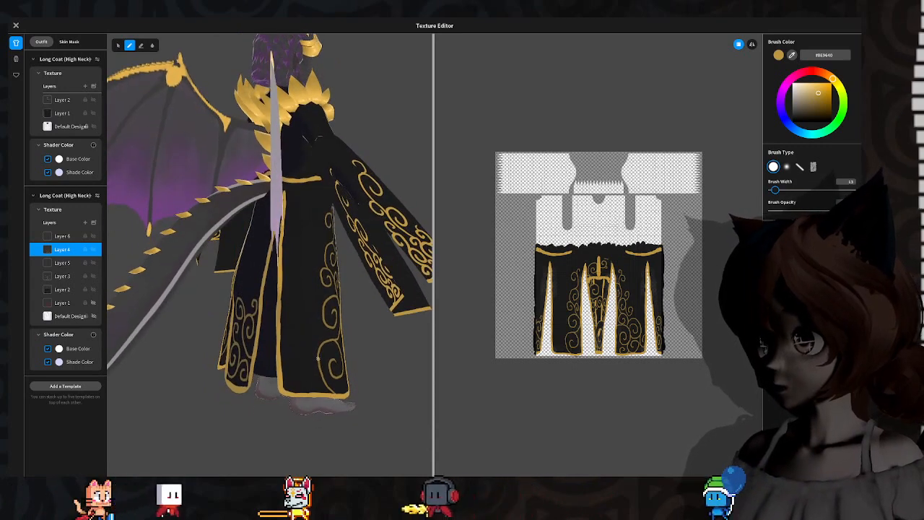
mouse_move(306, 349)
left_mouse_down()
mouse_move(325, 372)
mouse_move(308, 361)
left_mouse_up()
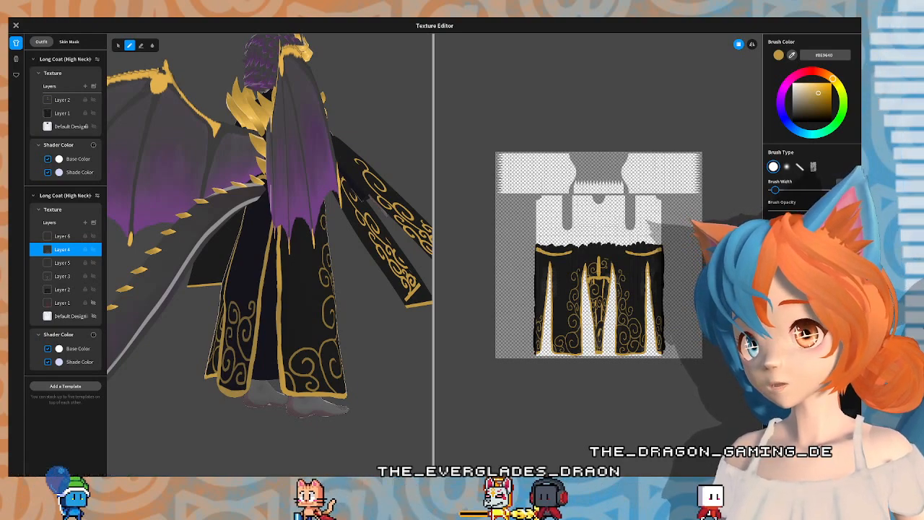
Step: Save the coat texture by overwriting the existing Tops item
right_click_drag(369, 256, 312, 350)
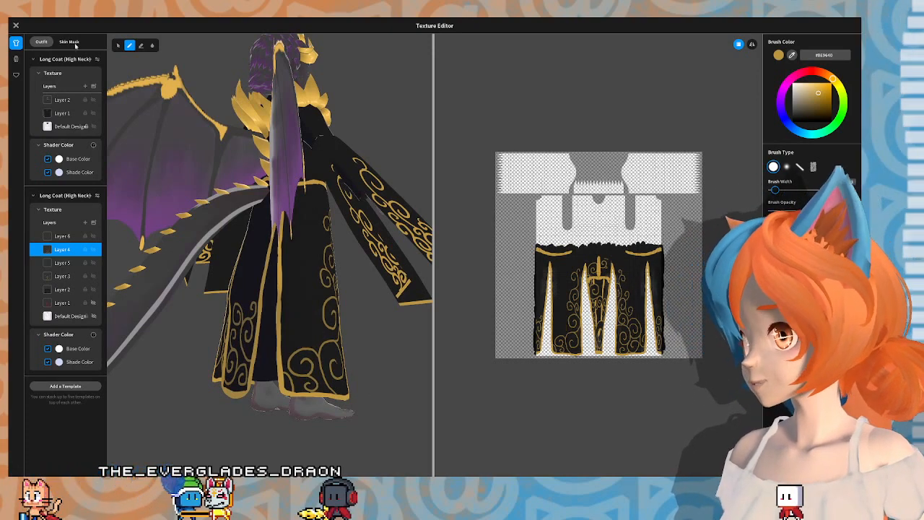
left_click(15, 26)
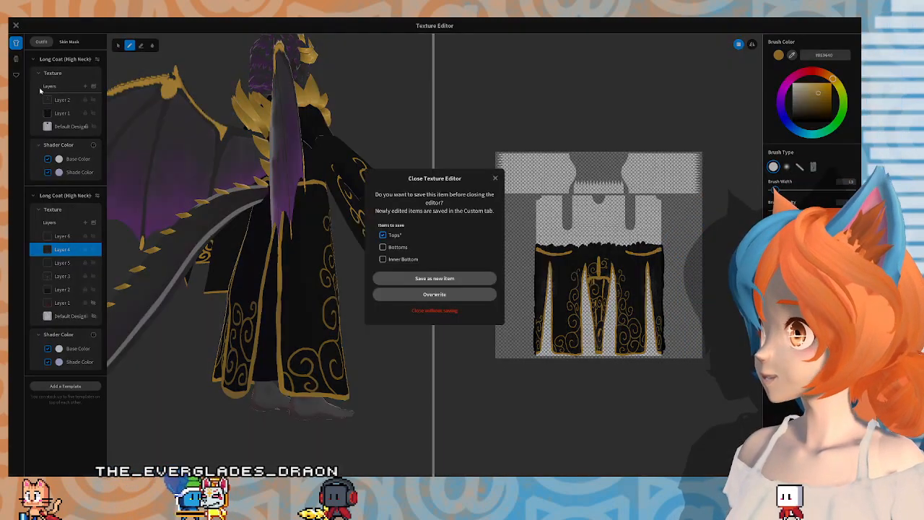
left_click(443, 297)
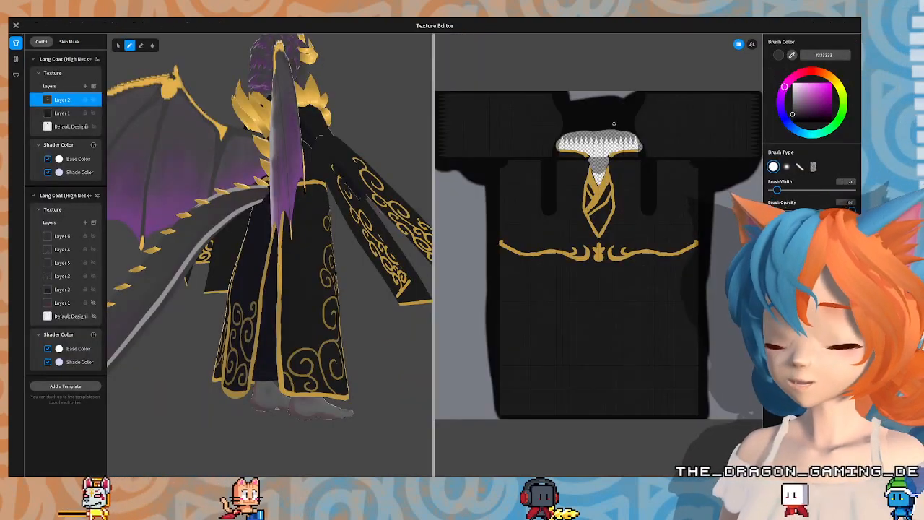
Step: Select the lower coat's Layer 4 and sample the gold of the hem trim as the brush color
right_click_drag(330, 268, 270, 269)
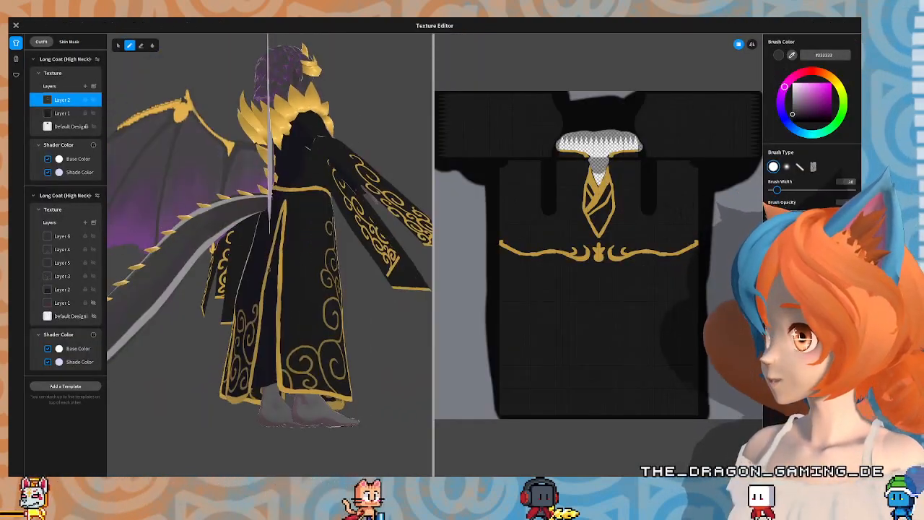
left_click(57, 249)
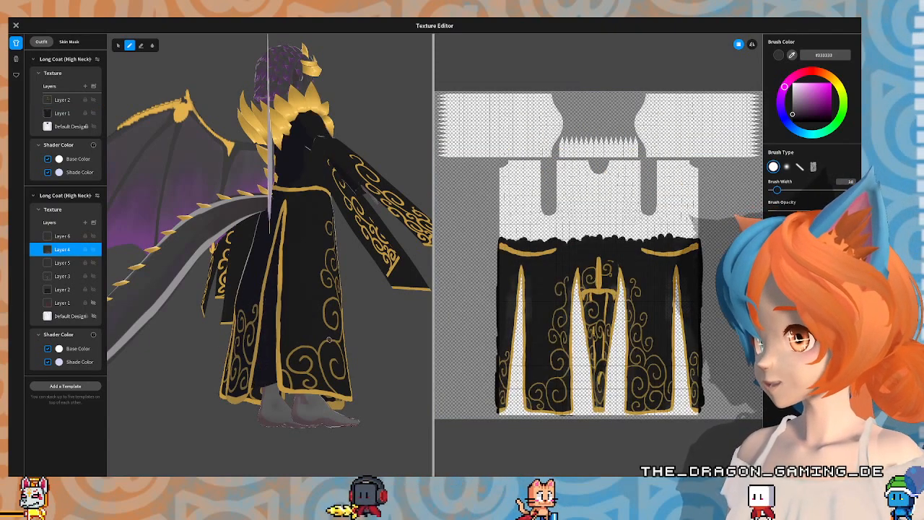
right_click_drag(328, 340, 329, 347)
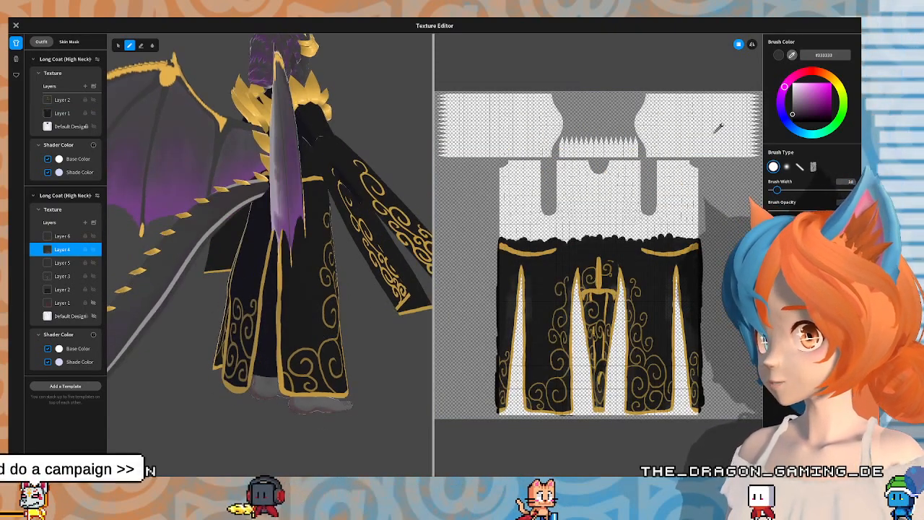
left_click(280, 362, "alt")
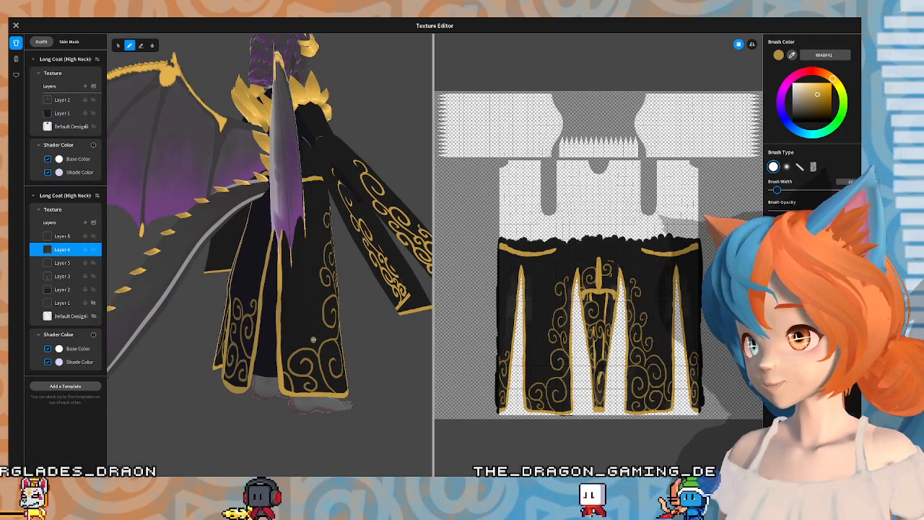
mouse_move(301, 347)
left_mouse_down()
mouse_move(291, 326)
mouse_move(308, 335)
left_mouse_up()
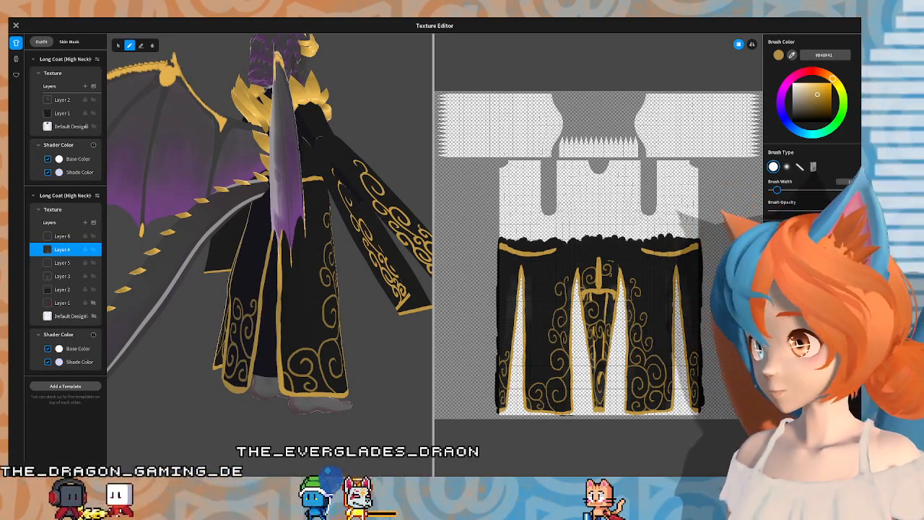
key("ctrl+z")
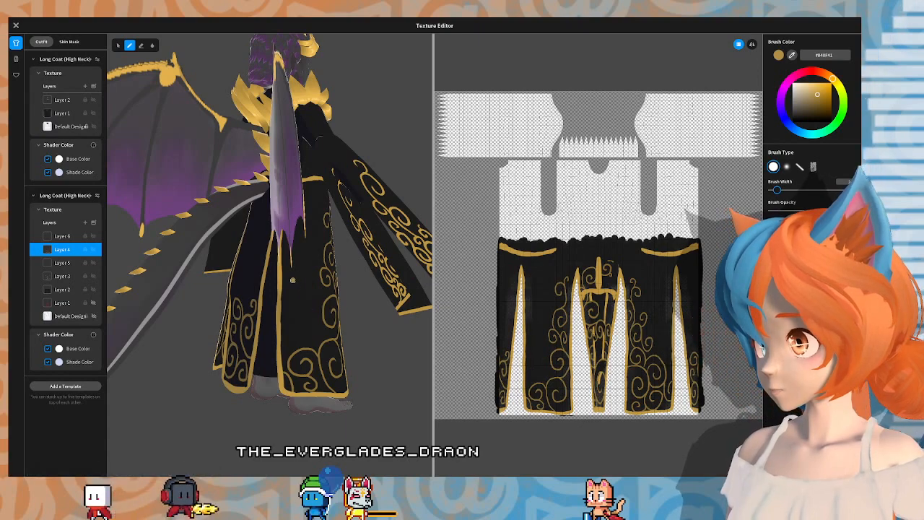
left_click_drag(287, 293, 322, 320)
left_click_drag(321, 323, 279, 332)
left_click_drag(320, 271, 280, 318)
left_click_drag(325, 287, 281, 377)
key("ctrl+z")
key("ctrl+z")
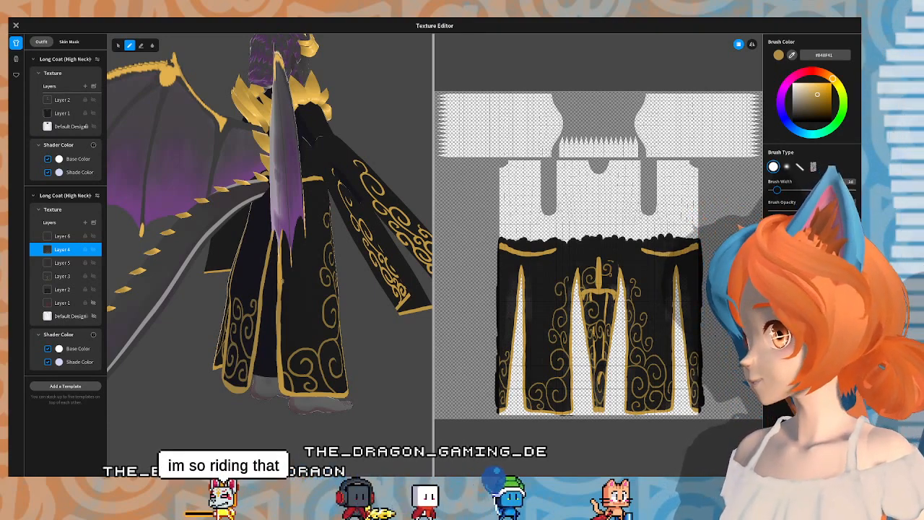
Step: Paint more gold swirls above the hem spirals on the right side panel, filling it up to about mid-height
left_click_drag(292, 322, 308, 293)
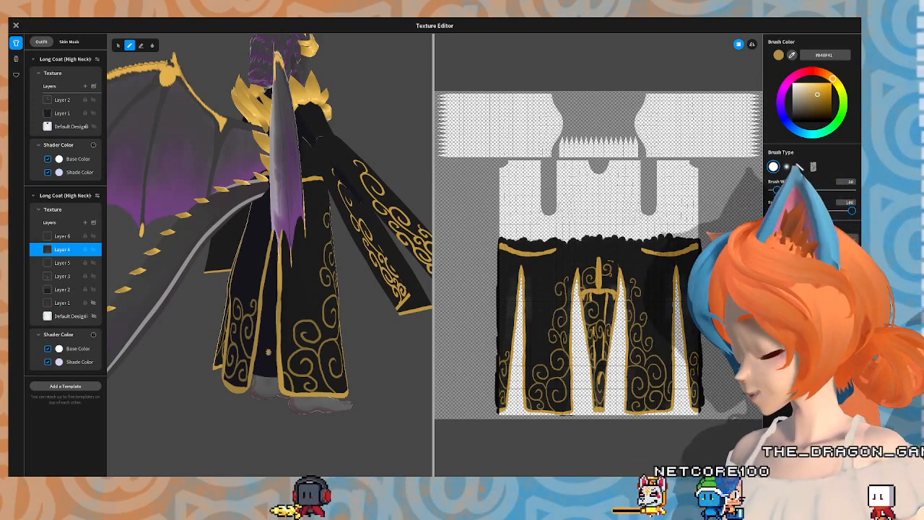
right_click_drag(268, 352, 284, 342)
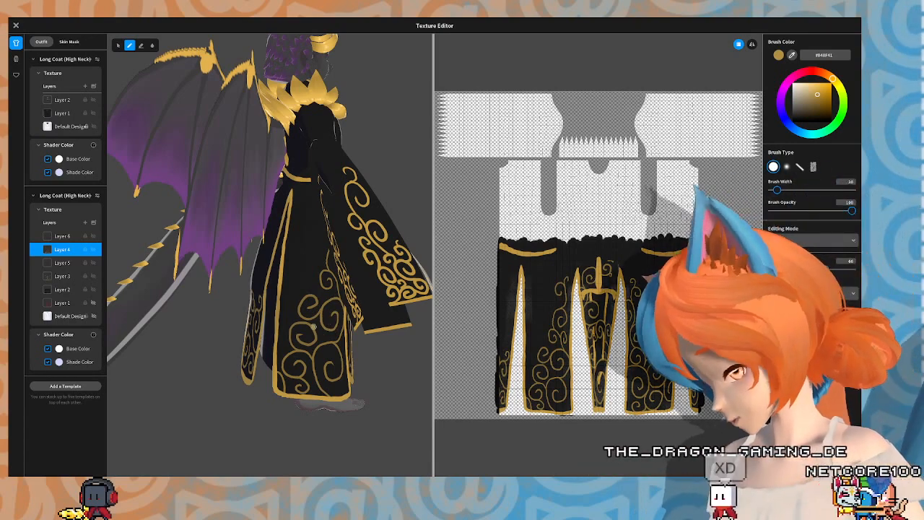
mouse_move(343, 286)
right_mouse_down()
mouse_move(387, 291)
mouse_move(367, 294)
mouse_move(358, 281)
mouse_move(349, 299)
right_mouse_up()
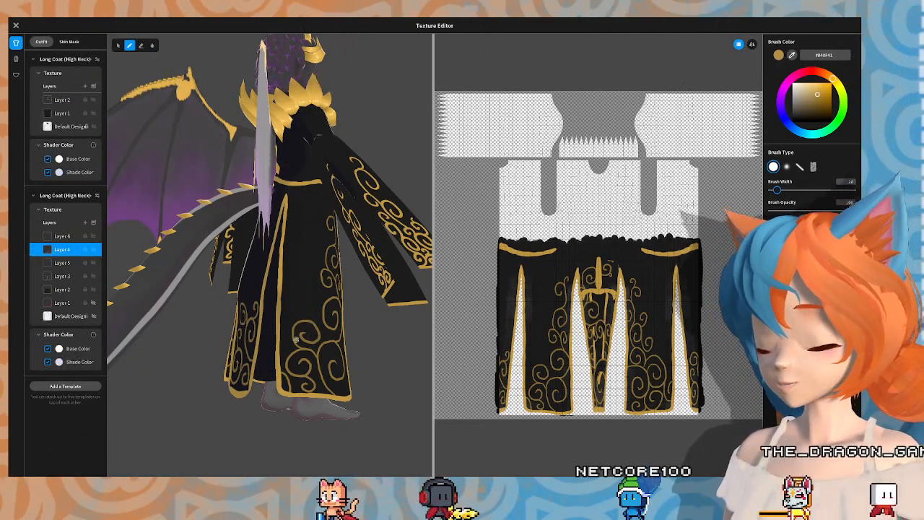
right_click_drag(295, 348, 302, 314)
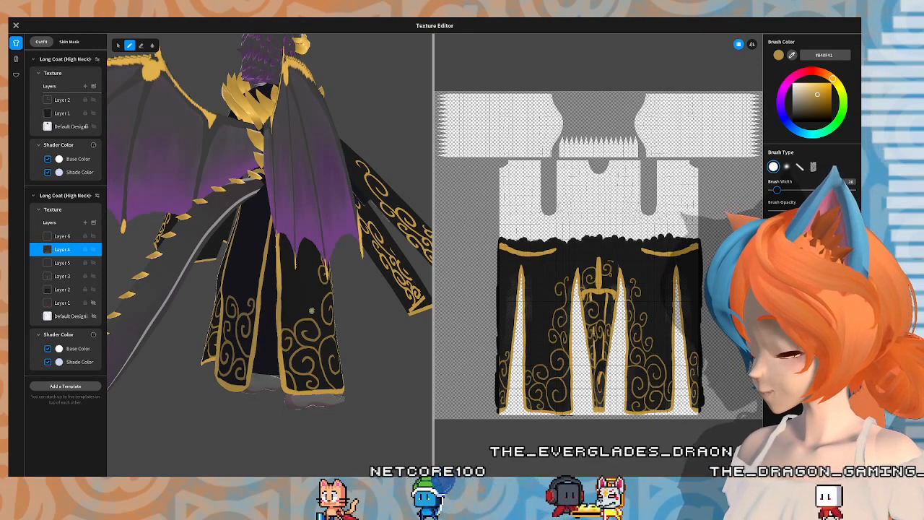
right_click_drag(312, 312, 330, 299)
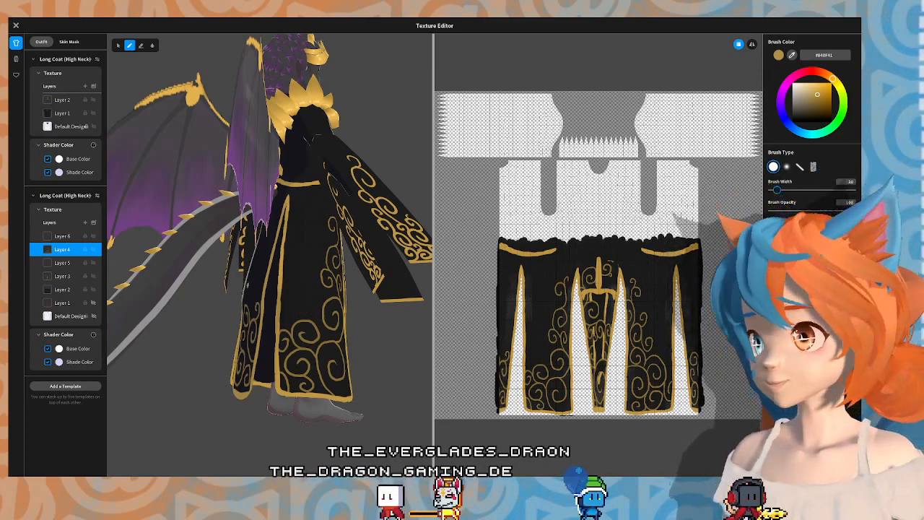
right_click_drag(247, 285, 325, 304)
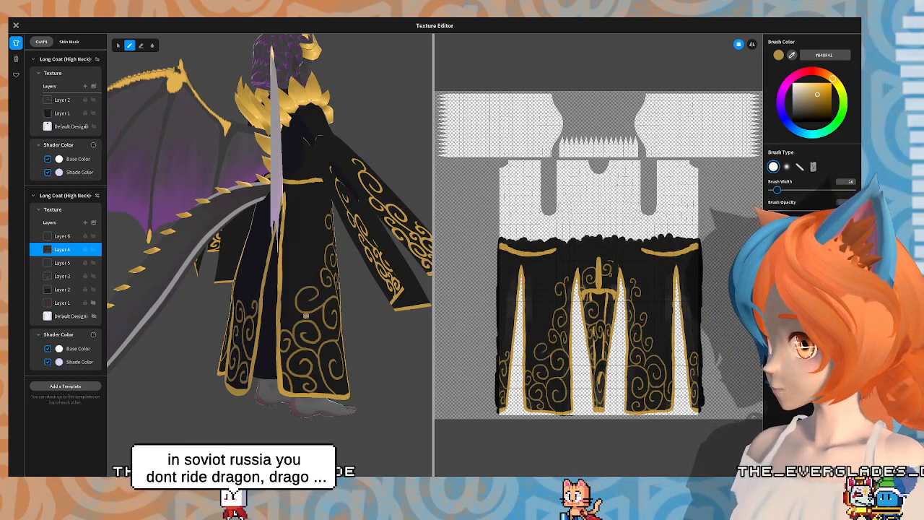
Step: Check the finished robe from the side and front, and close the coat's Texture Editor
right_click_drag(307, 315, 235, 314)
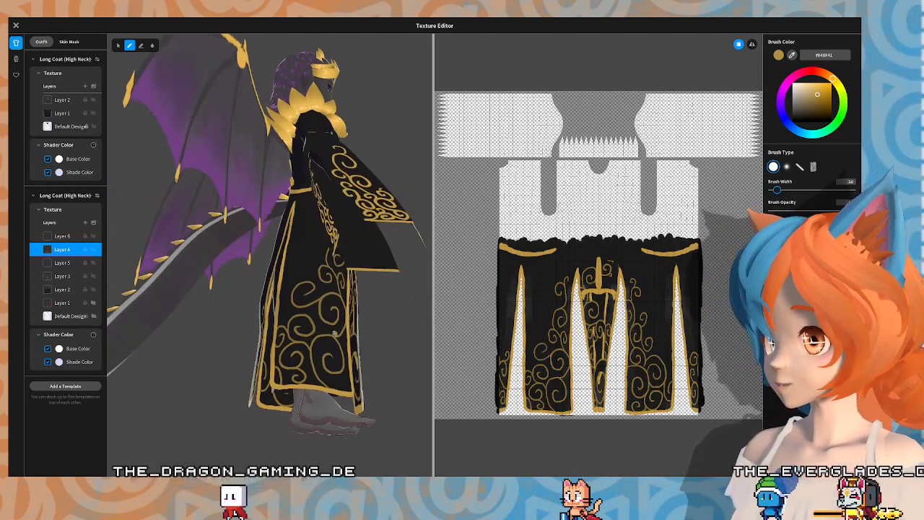
right_click_drag(390, 298, 260, 334)
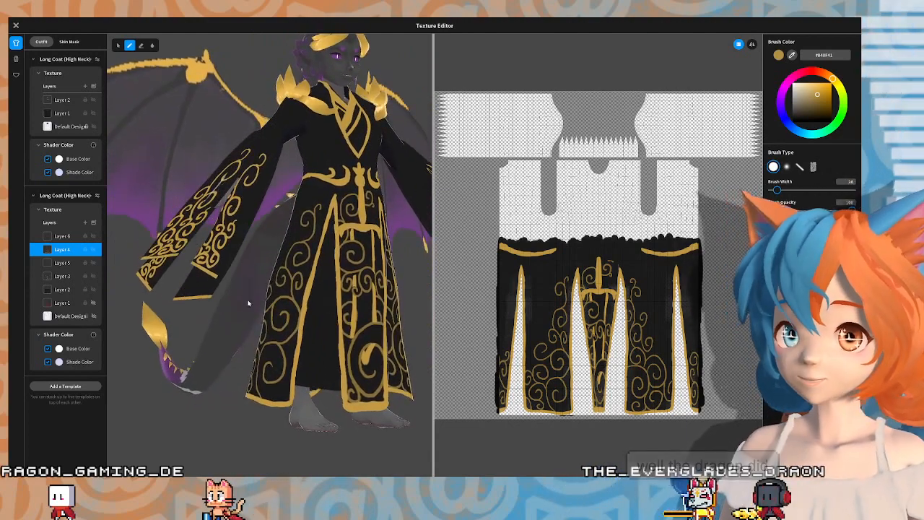
right_click_drag(354, 257, 348, 264)
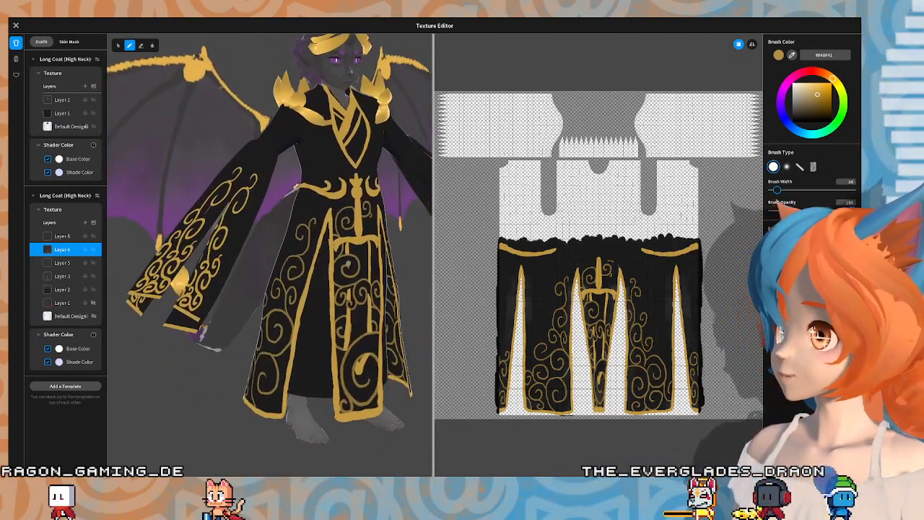
left_click(16, 25)
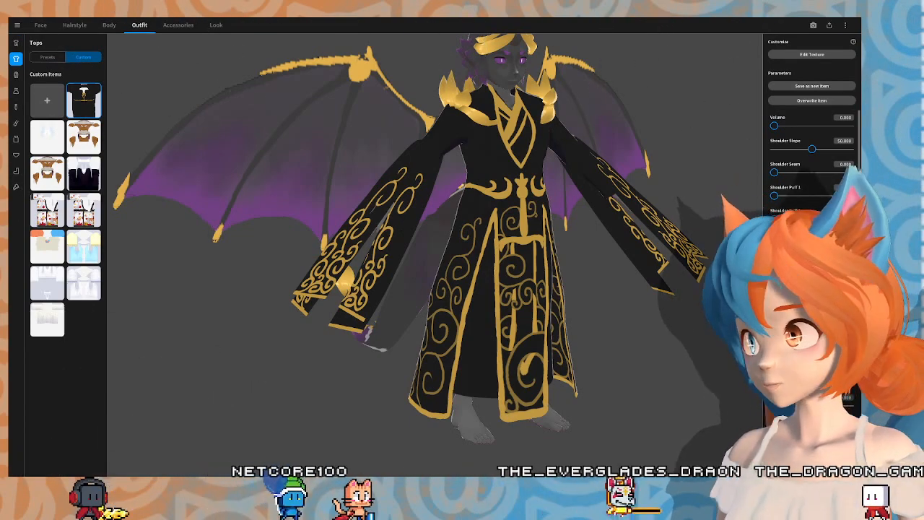
Step: Open the material texture of the right sleeve's Freehand Group 4 in the custom Ahoge item and add a new base layer above Layer 1
left_click(75, 26)
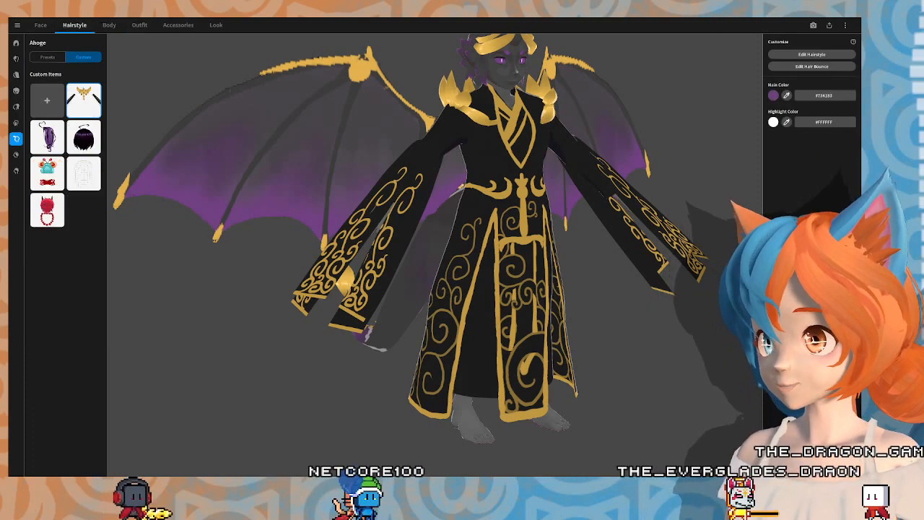
left_click(795, 57)
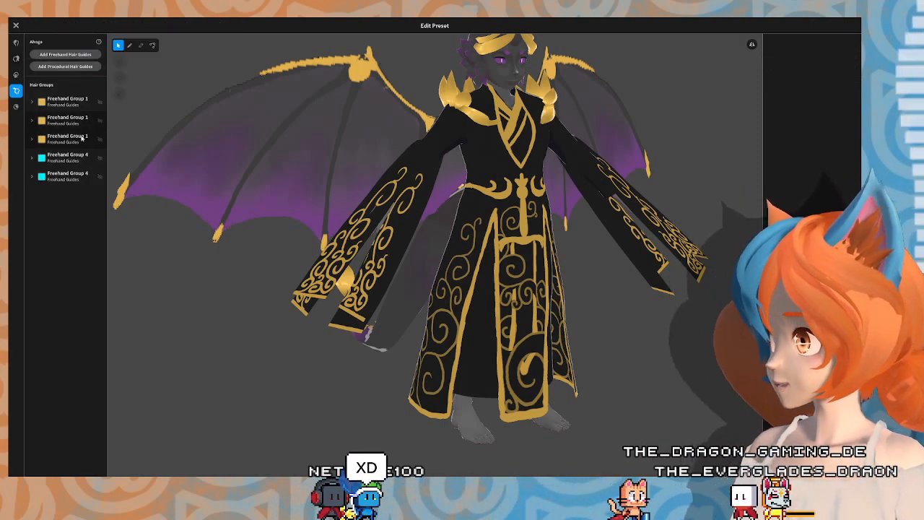
left_click(53, 162)
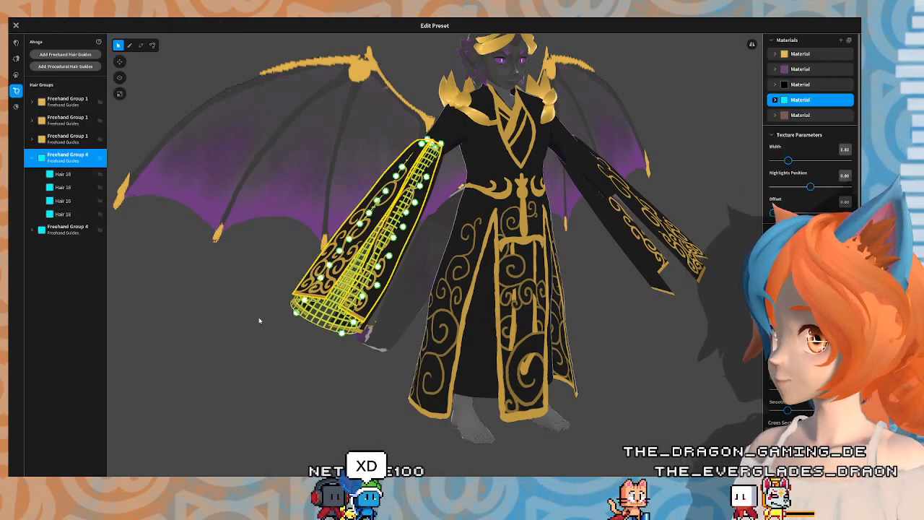
left_click(777, 101)
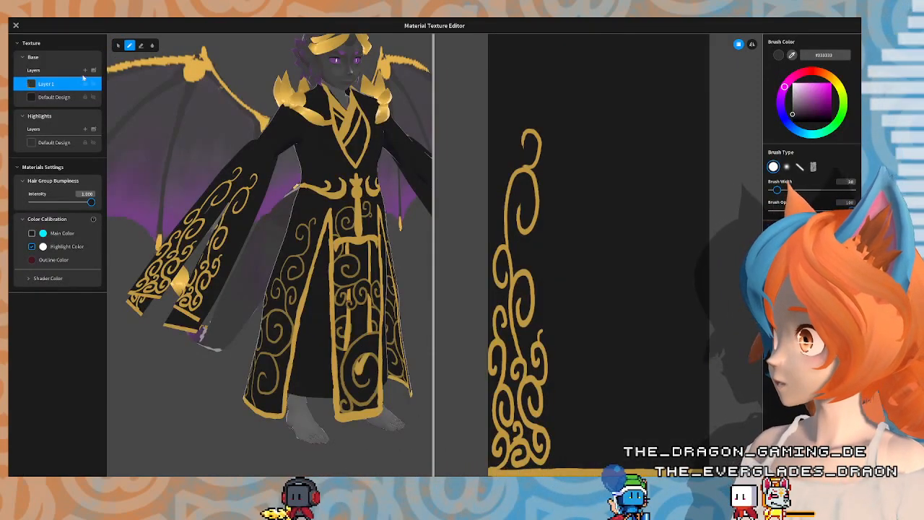
left_click(85, 70)
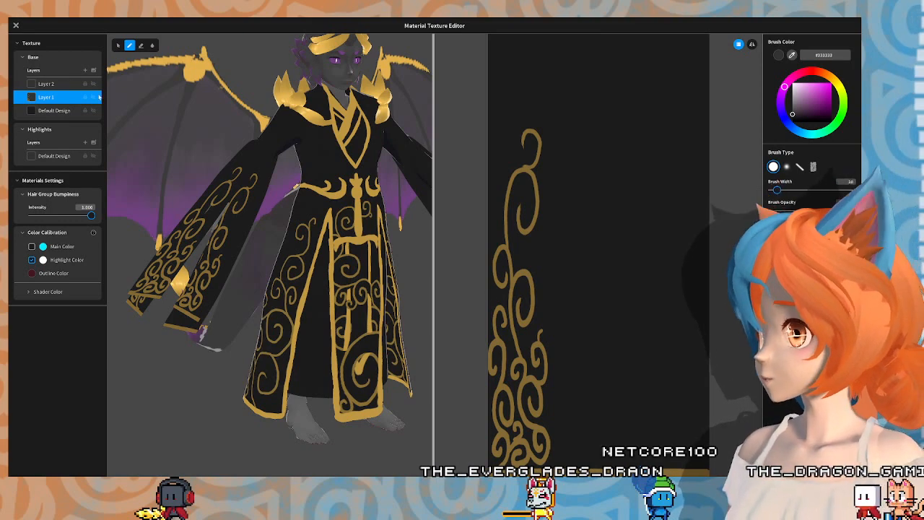
left_click(65, 83)
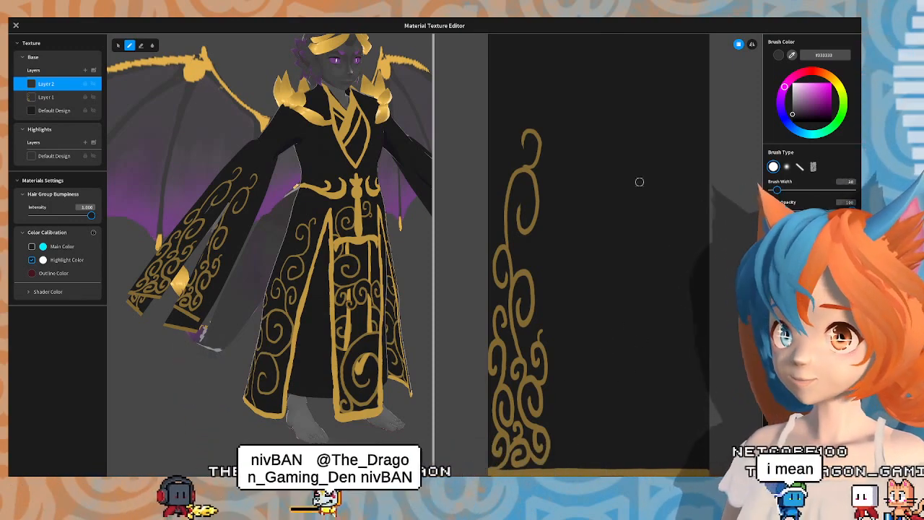
Step: Sample the gold of the robe trim as the brush color and view the sleeve from the front
left_click(792, 55)
left_click(354, 211)
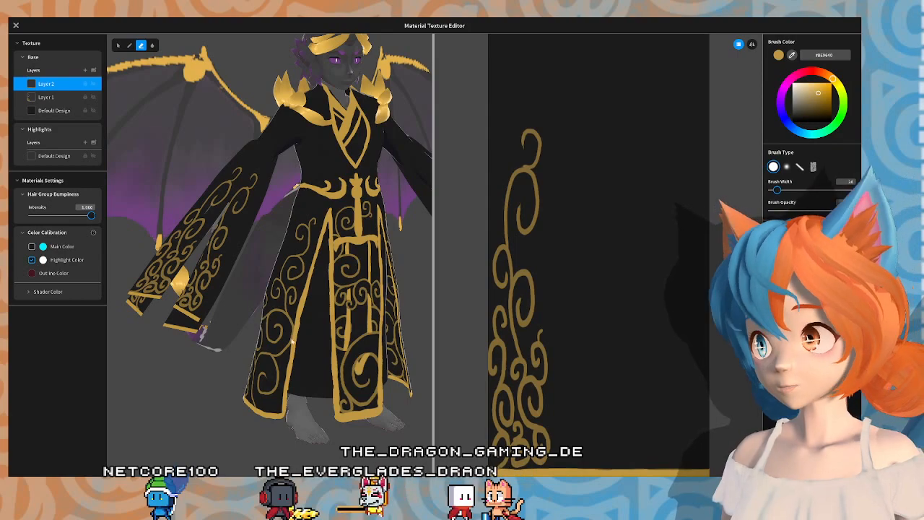
right_click_drag(187, 292, 295, 292)
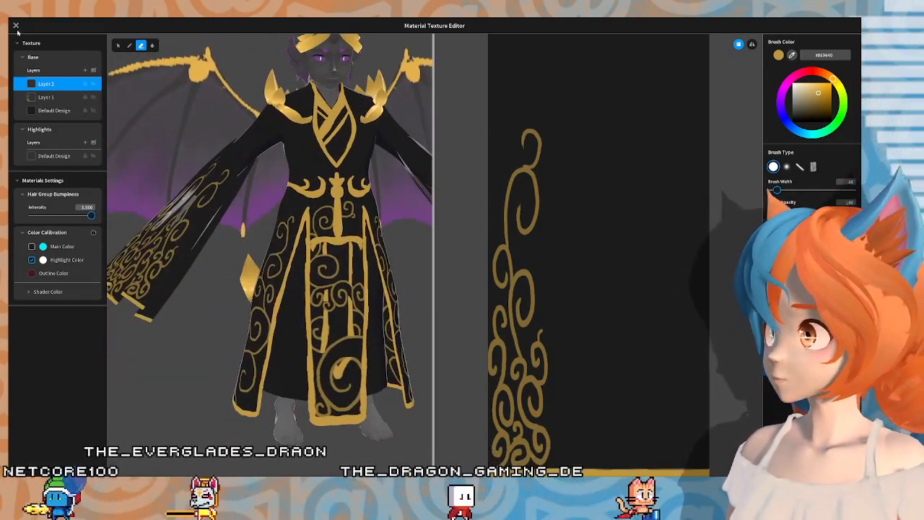
Step: Close the sleeve's material texture and the hairstyle editor, overwriting the existing custom Ahoge item
left_click(16, 26)
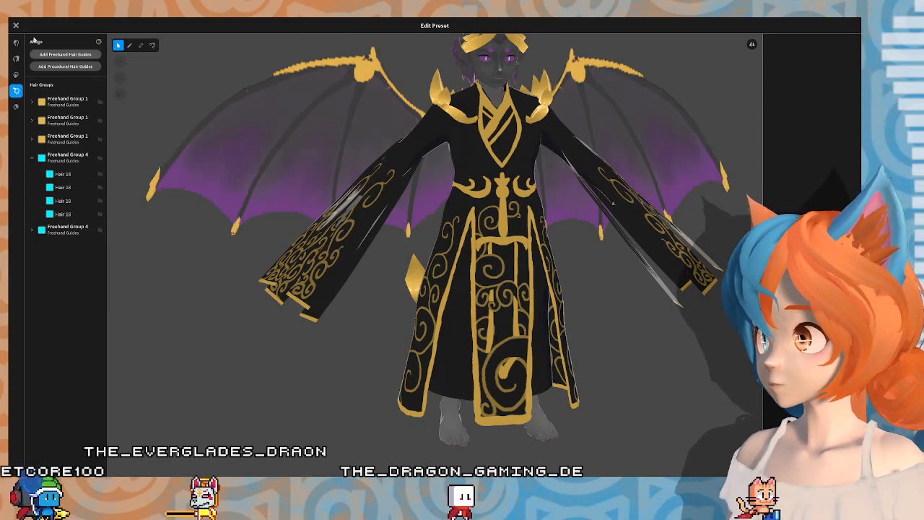
key("Escape")
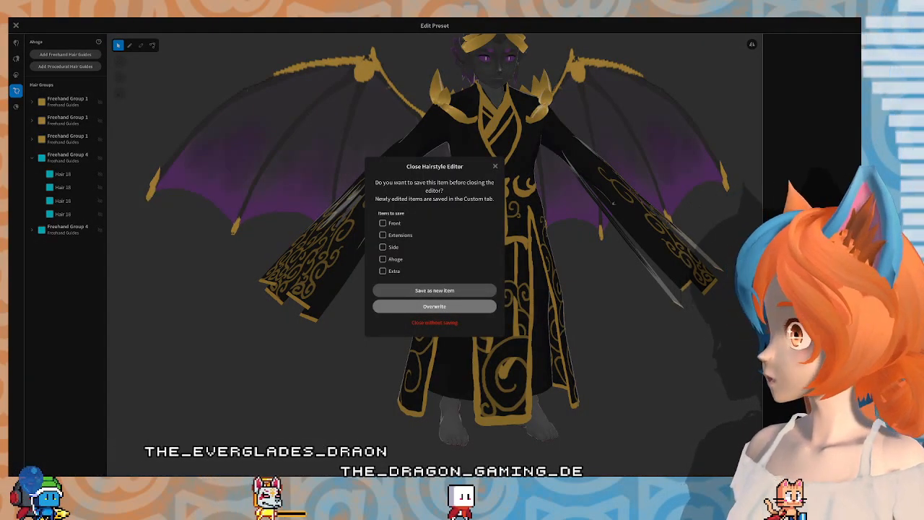
left_click(435, 306)
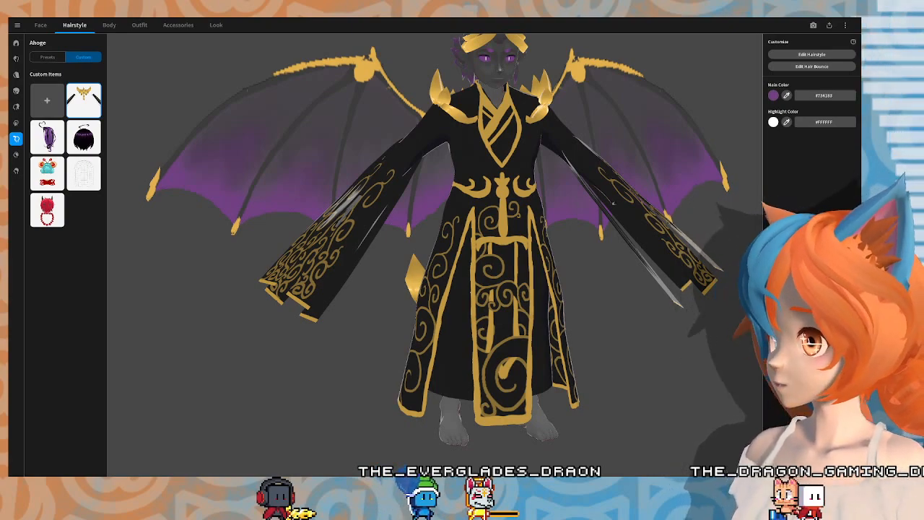
Step: Check the robe and sleeves from the front, and open the texture of the custom coat among the outfit's tops
right_click_drag(469, 307, 440, 314)
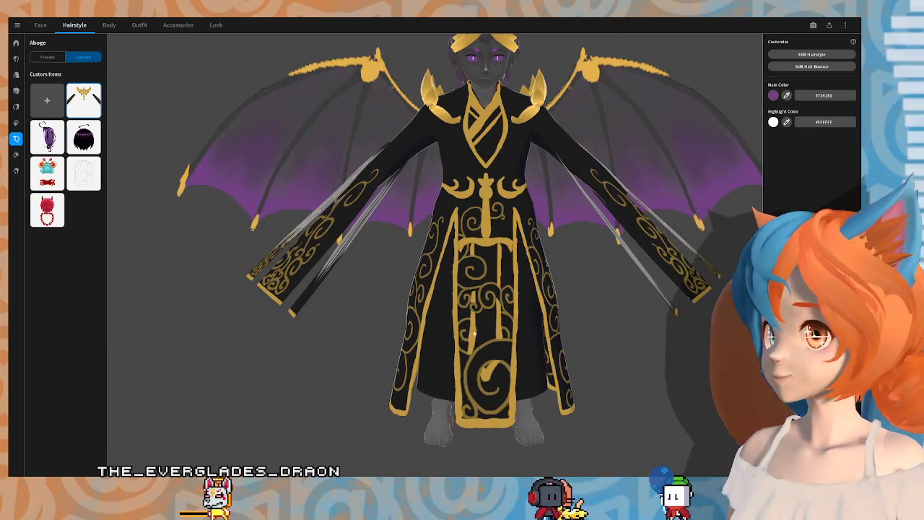
mouse_move(474, 333)
right_mouse_down()
mouse_move(506, 331)
mouse_move(480, 331)
right_mouse_up()
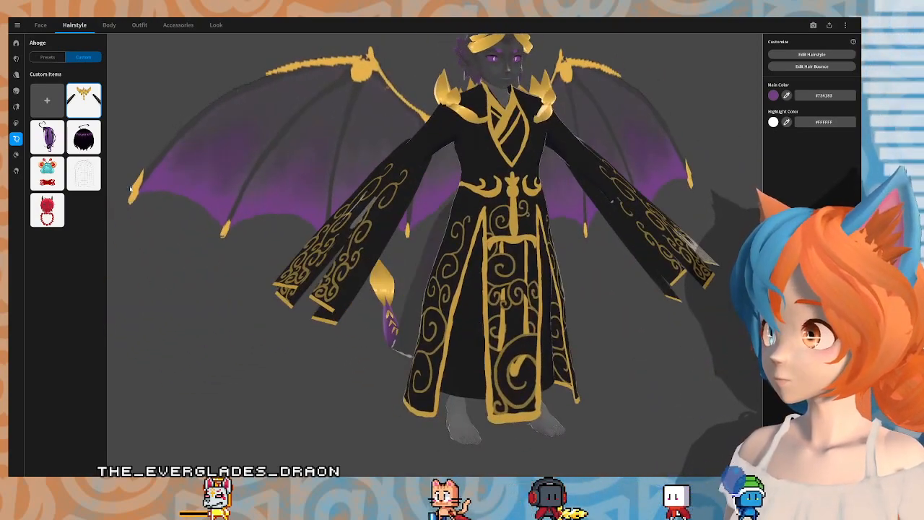
left_click(109, 24)
left_click(140, 24)
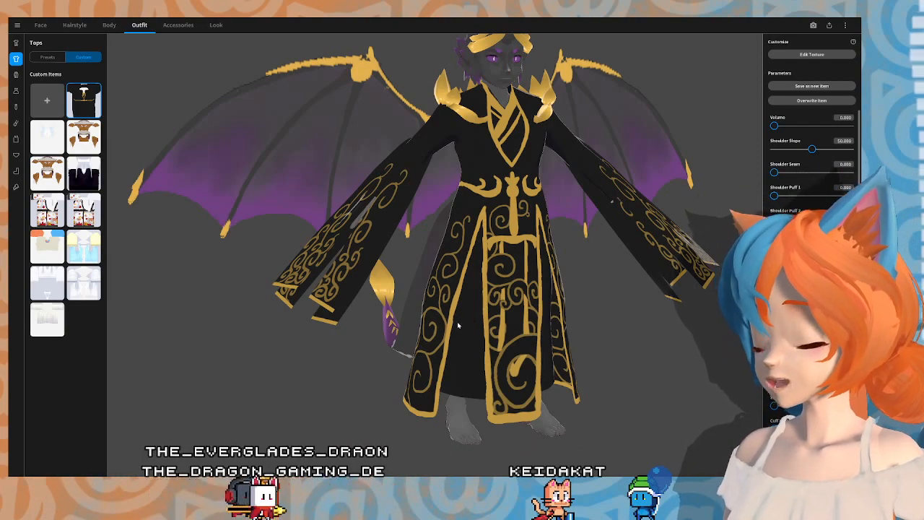
left_click_drag(481, 323, 438, 329)
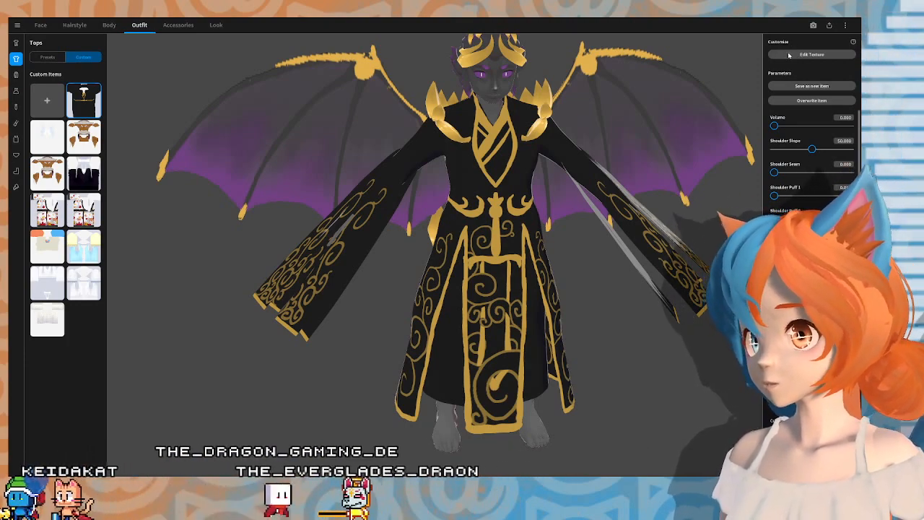
left_click(789, 54)
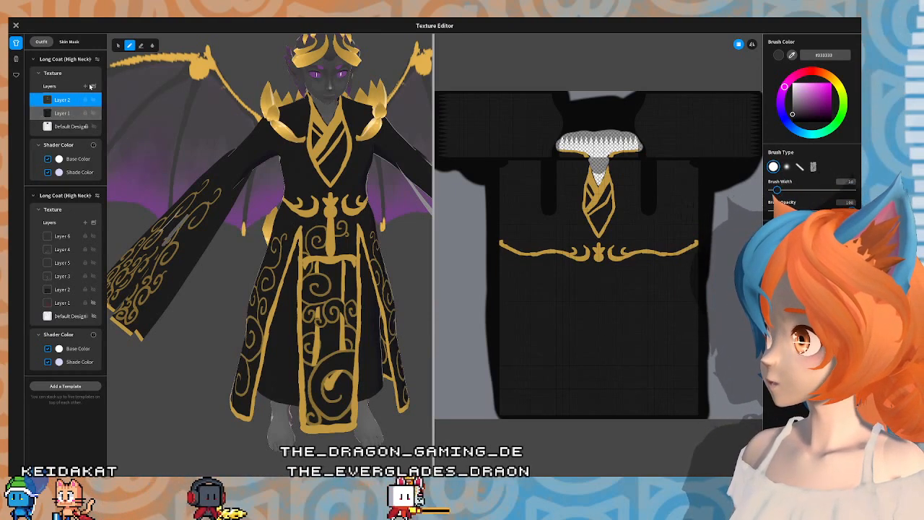
Step: Add a new layer to the upper Long Coat's texture and move it down below Layer 2
left_click(90, 113)
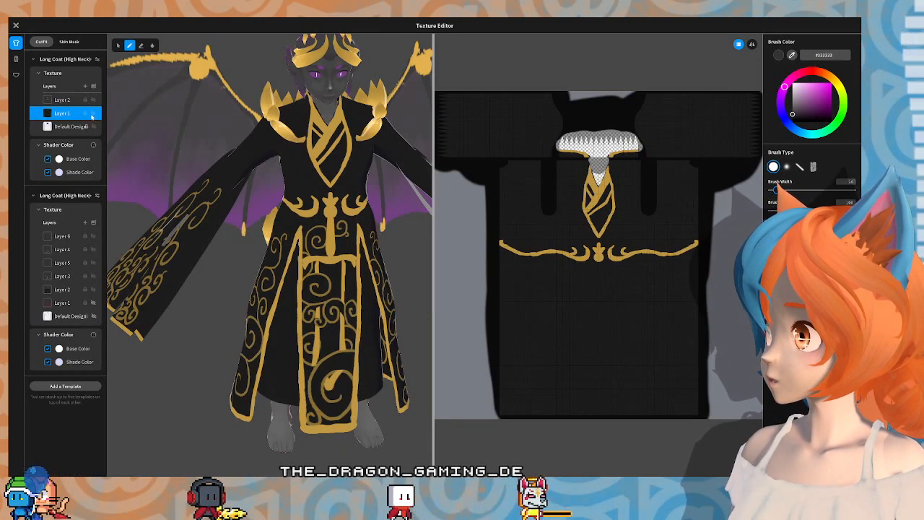
left_click(86, 86)
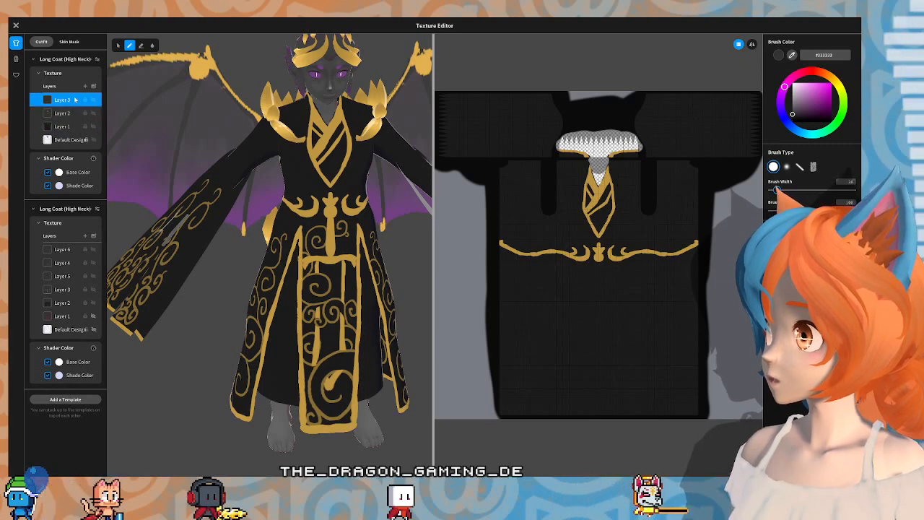
right_click(74, 101)
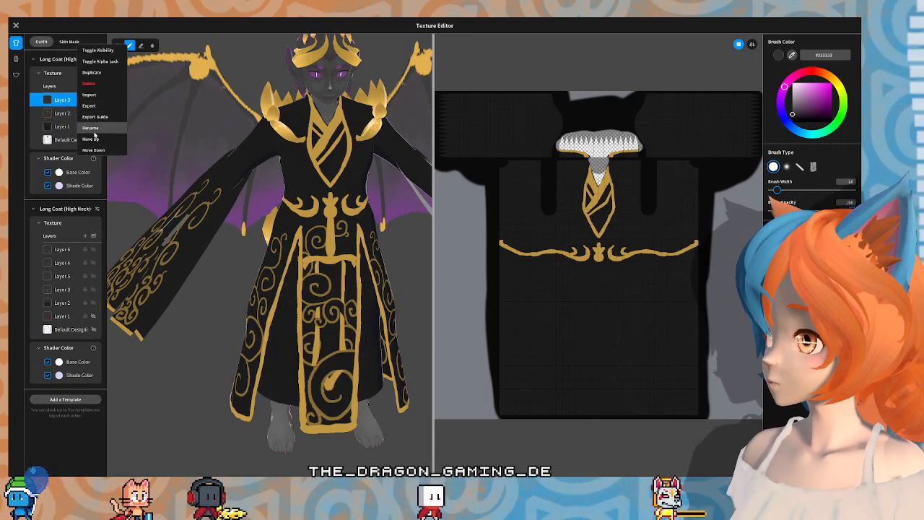
left_click(91, 150)
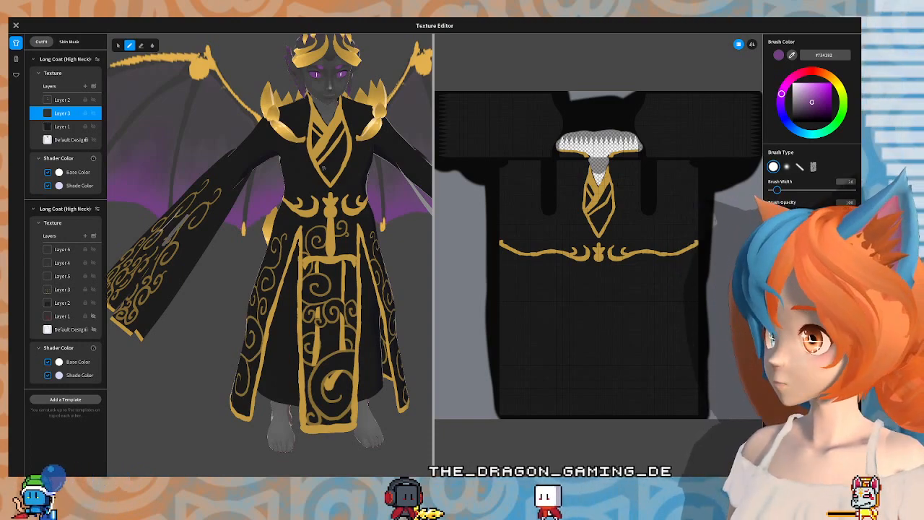
Step: Shade the lower tip of the chest's V-shaped inset in purple, and set the textured brush's width to 47 for blending
scroll(322, 110, "up", 1)
scroll(332, 119, "up", 1)
middle_click_drag(350, 130, 291, 212)
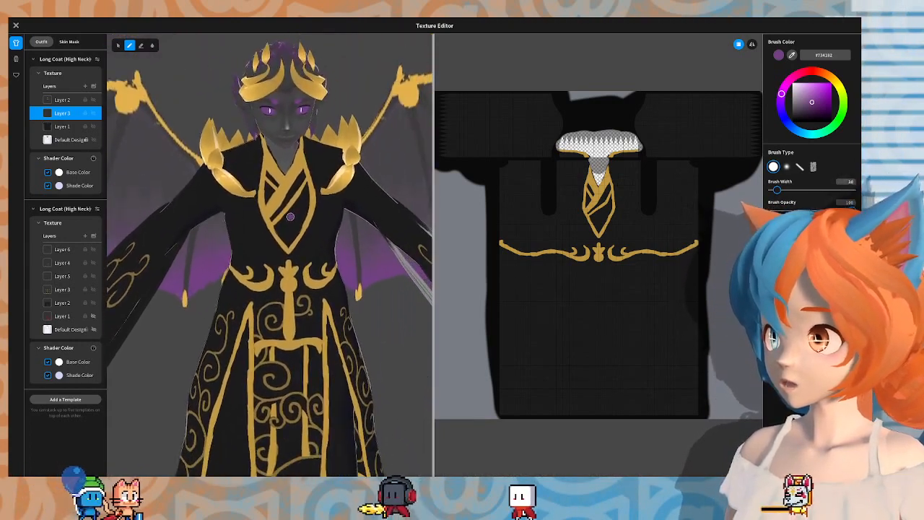
scroll(339, 161, "up", 2)
right_click_drag(348, 176, 319, 139)
right_click_drag(249, 173, 276, 206)
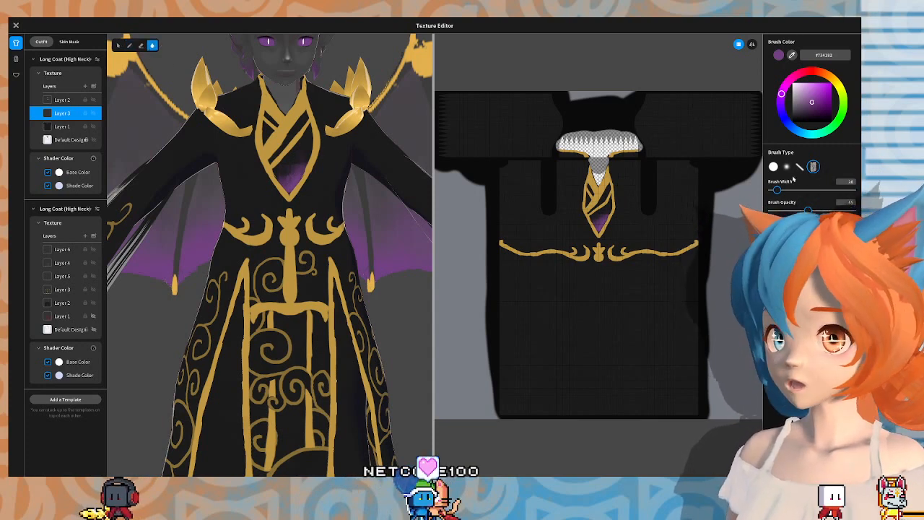
left_click_drag(778, 190, 790, 190)
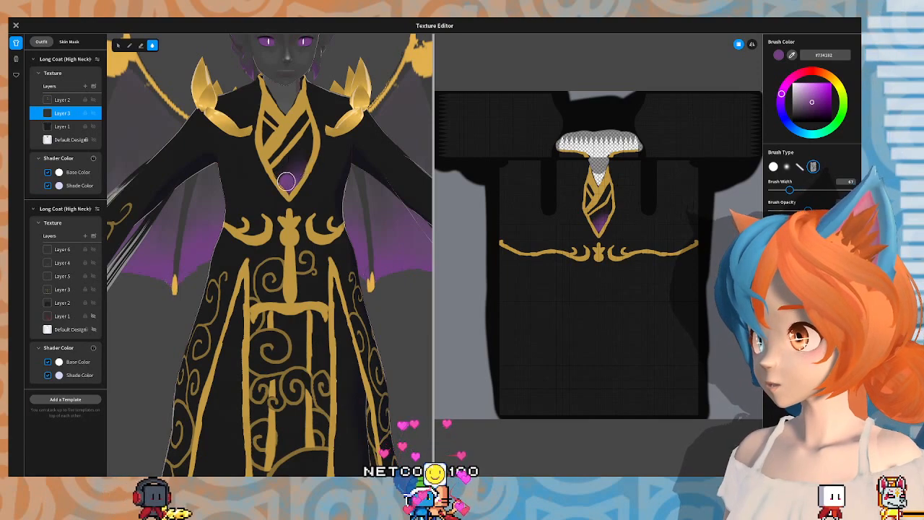
Step: Erase part of the purple in the chest inset, softening it into a gradient toward the lower tip
mouse_move(328, 133)
right_mouse_down()
mouse_move(326, 260)
mouse_move(252, 180)
mouse_move(340, 113)
mouse_move(304, 130)
right_mouse_up()
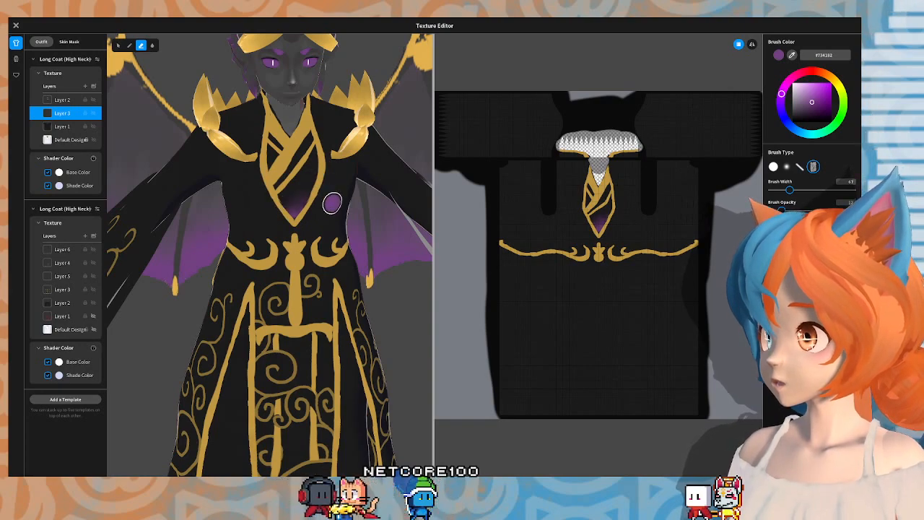
mouse_move(312, 149)
right_mouse_down()
mouse_move(235, 145)
mouse_move(296, 127)
right_mouse_up()
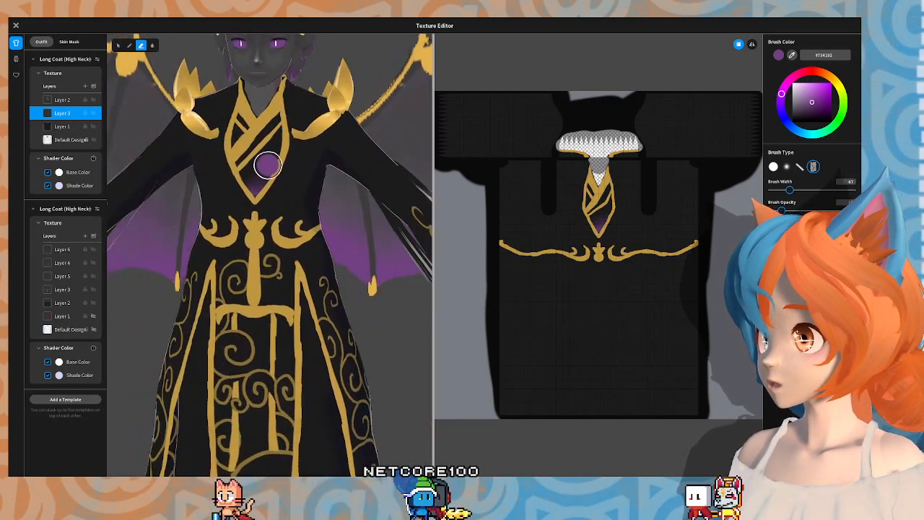
mouse_move(252, 171)
right_mouse_down()
mouse_move(379, 168)
mouse_move(286, 143)
right_mouse_up()
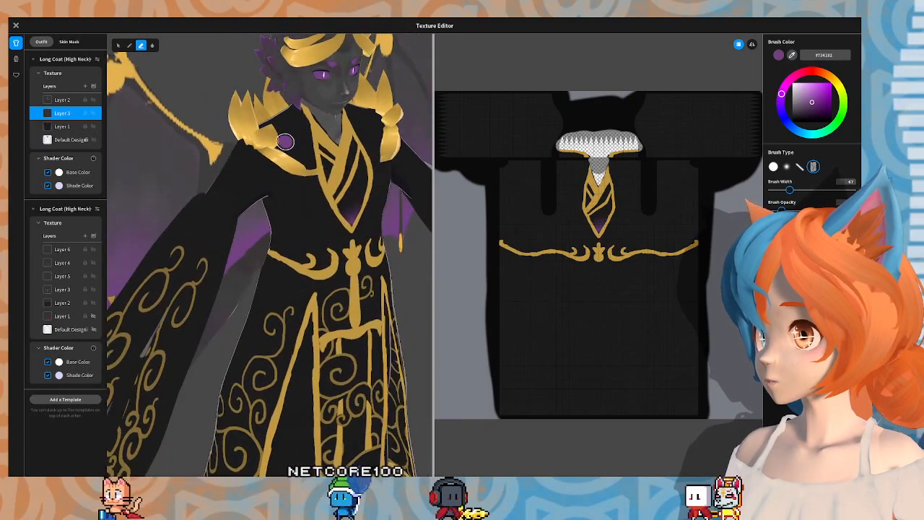
mouse_move(334, 206)
right_mouse_down()
mouse_move(297, 175)
mouse_move(292, 157)
right_mouse_up()
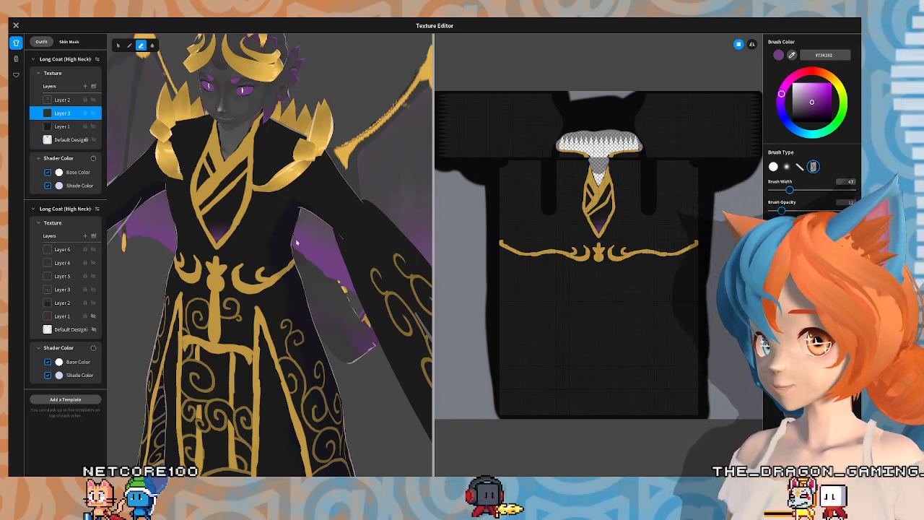
mouse_move(275, 236)
right_mouse_down()
mouse_move(260, 210)
mouse_move(281, 226)
right_mouse_up()
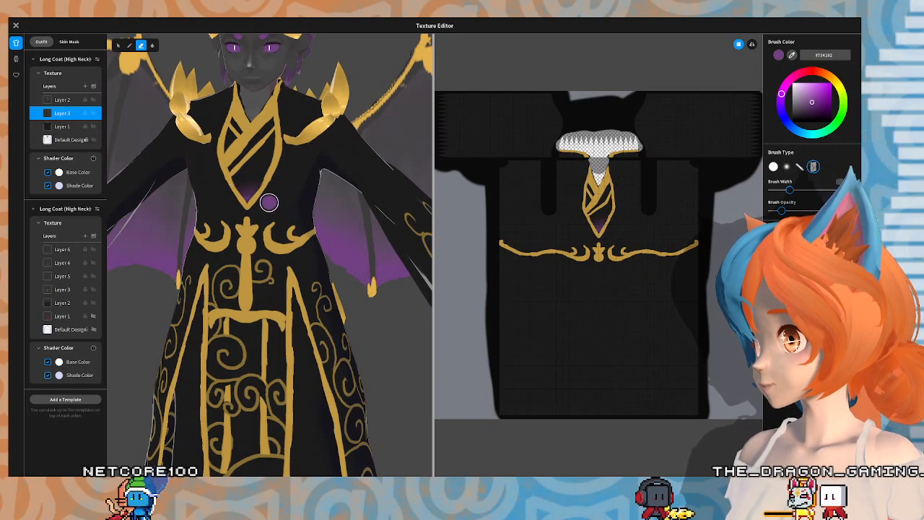
Step: Brush purple over the gaps between the chest inset's gold bands, and soften it with the textured eraser
right_click_drag(269, 202, 317, 191)
right_click_drag(296, 142, 293, 147)
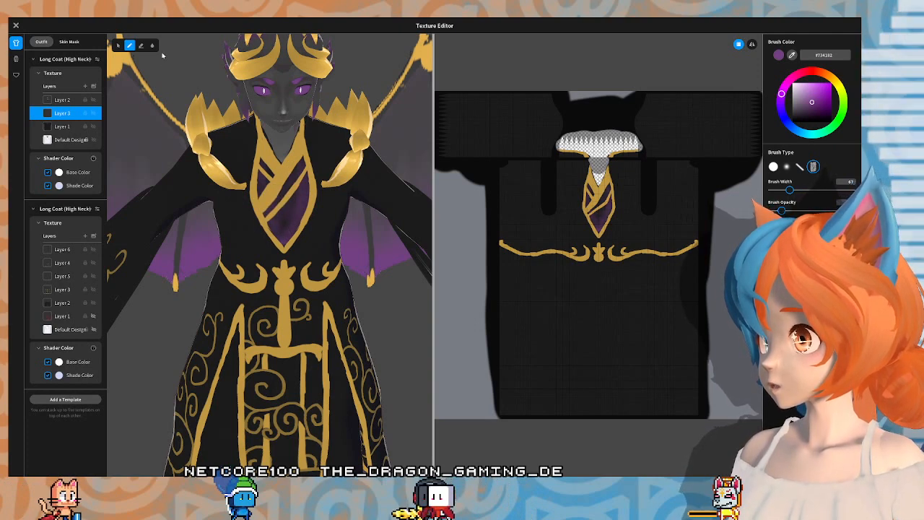
left_click(140, 46)
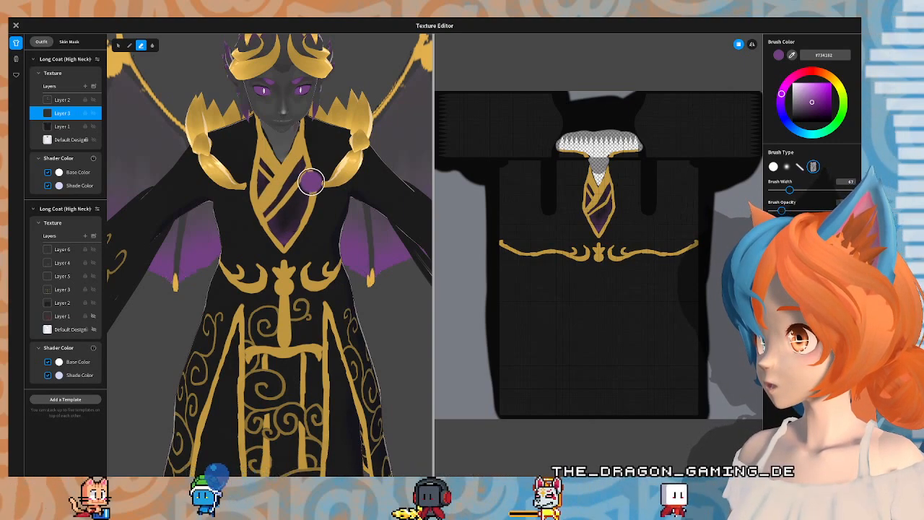
right_click_drag(271, 112, 292, 172)
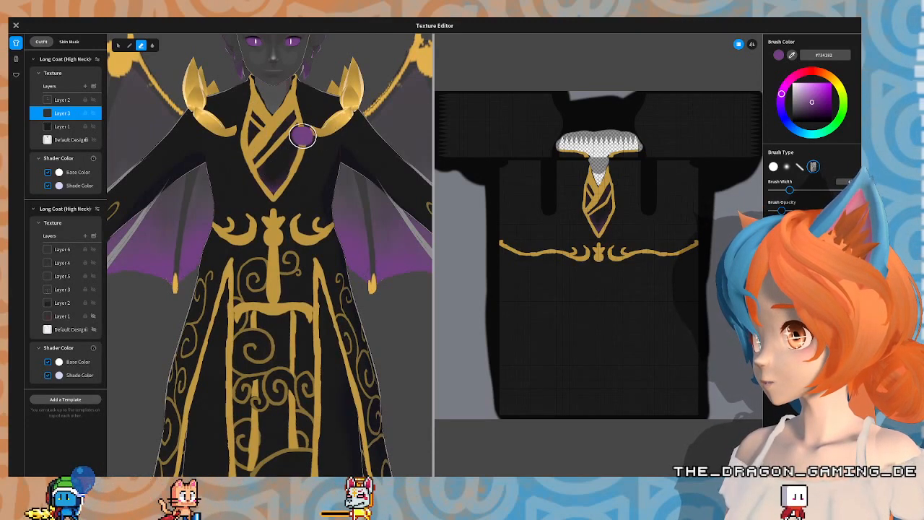
right_click_drag(306, 106, 294, 119)
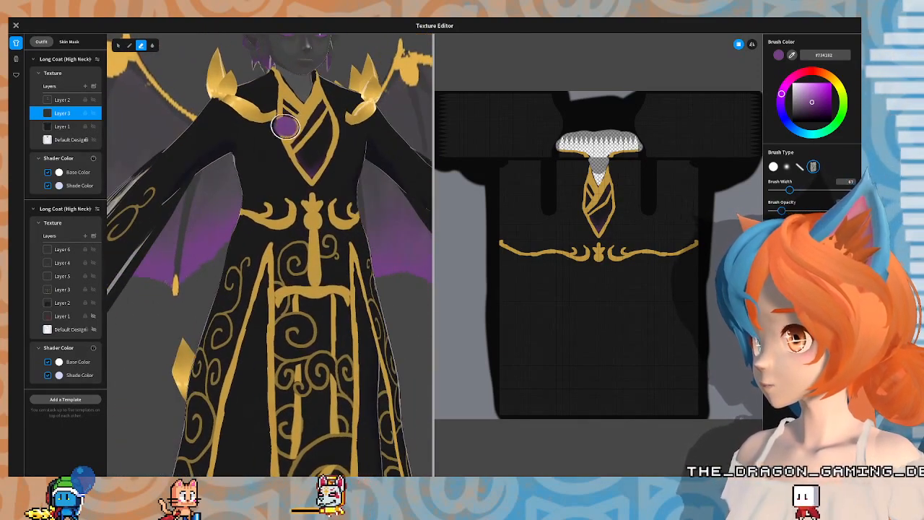
Step: Turn on symmetry and paint purple shading in the skirt's front openings just below the belt
right_click_drag(368, 323, 349, 291)
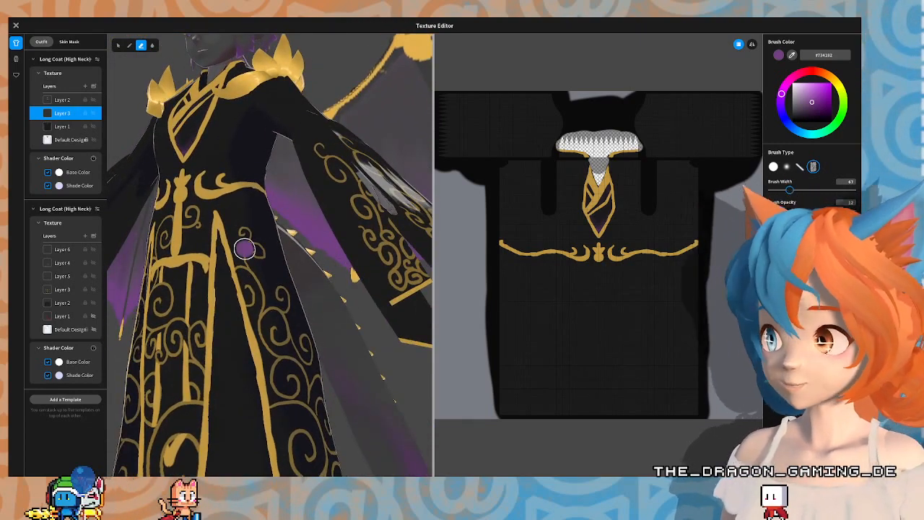
right_click_drag(292, 211, 303, 127)
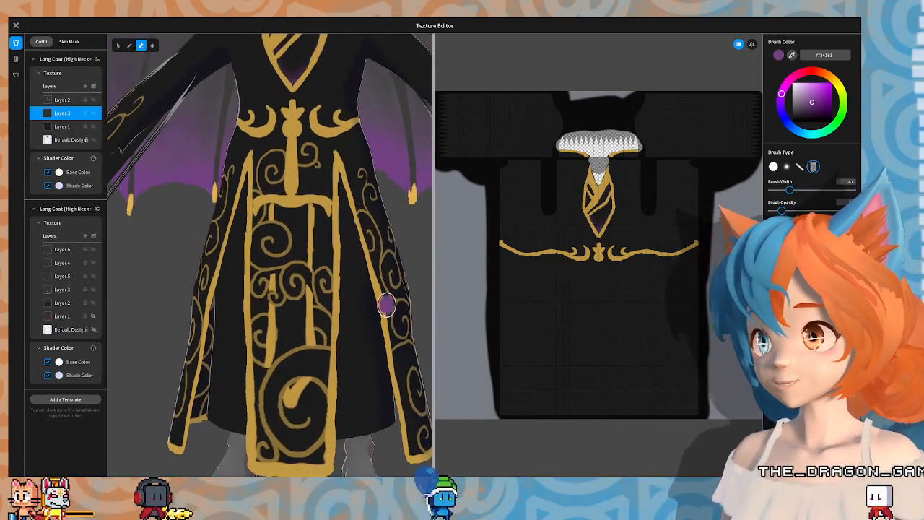
right_click_drag(294, 225, 295, 220)
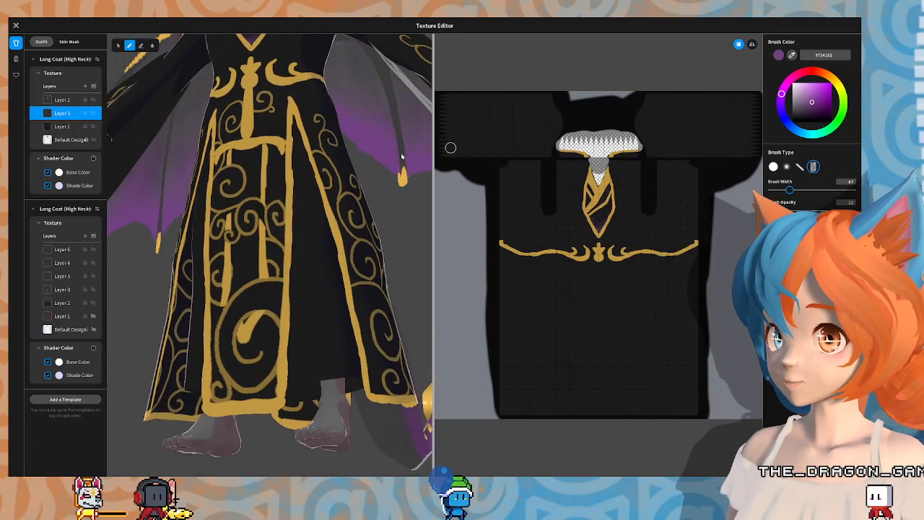
mouse_move(256, 169)
right_mouse_down()
mouse_move(238, 188)
mouse_move(274, 178)
right_mouse_up()
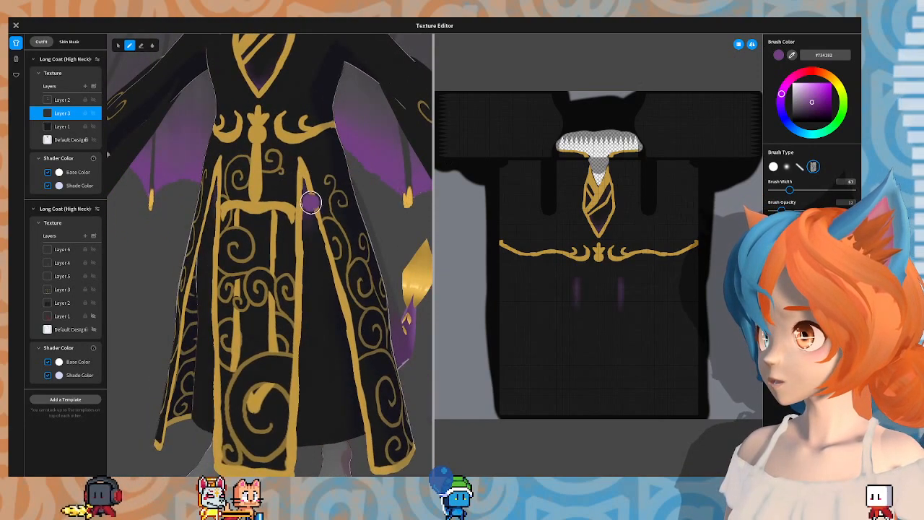
mouse_move(312, 232)
left_mouse_down()
mouse_move(291, 212)
mouse_move(266, 209)
mouse_move(274, 167)
mouse_move(299, 175)
mouse_move(270, 188)
mouse_move(269, 239)
left_mouse_up()
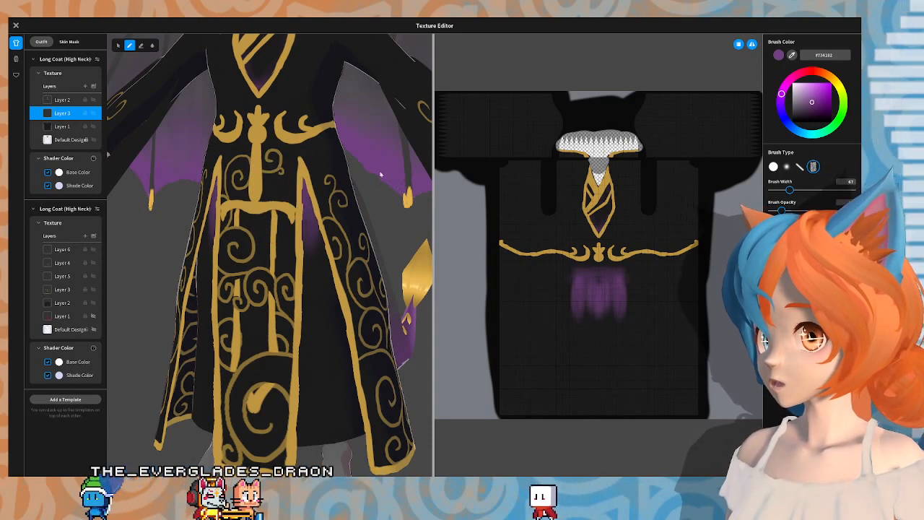
Step: Extend the purple shading below the belt into a continuous band around the skirt's front, sides and back
right_click_drag(380, 174, 363, 188)
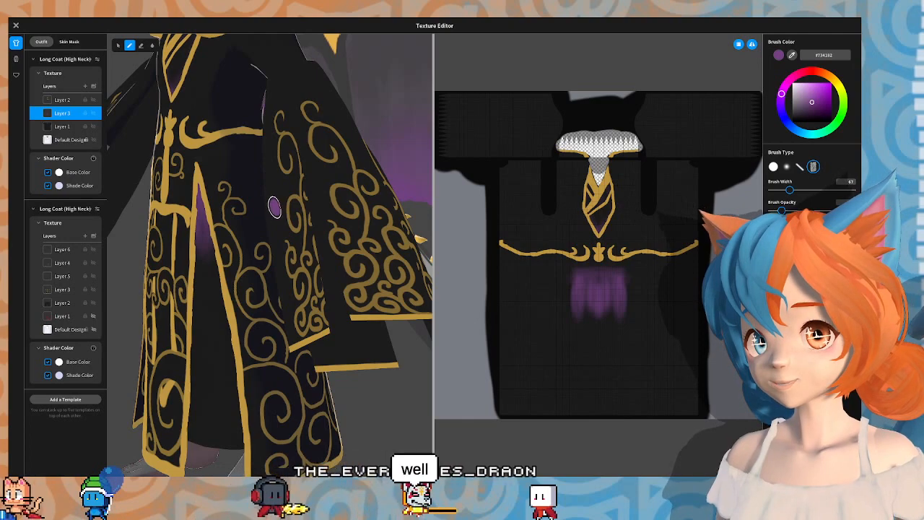
mouse_move(274, 203)
right_mouse_down()
mouse_move(346, 197)
mouse_move(394, 182)
mouse_move(361, 190)
right_mouse_up()
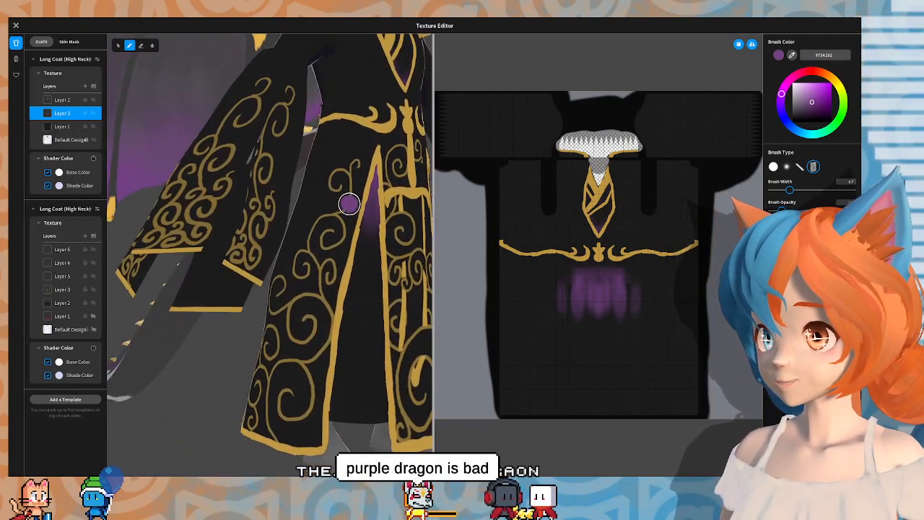
mouse_move(322, 151)
left_mouse_down()
mouse_move(345, 157)
mouse_move(320, 190)
mouse_move(320, 208)
mouse_move(317, 196)
mouse_move(361, 199)
left_mouse_up()
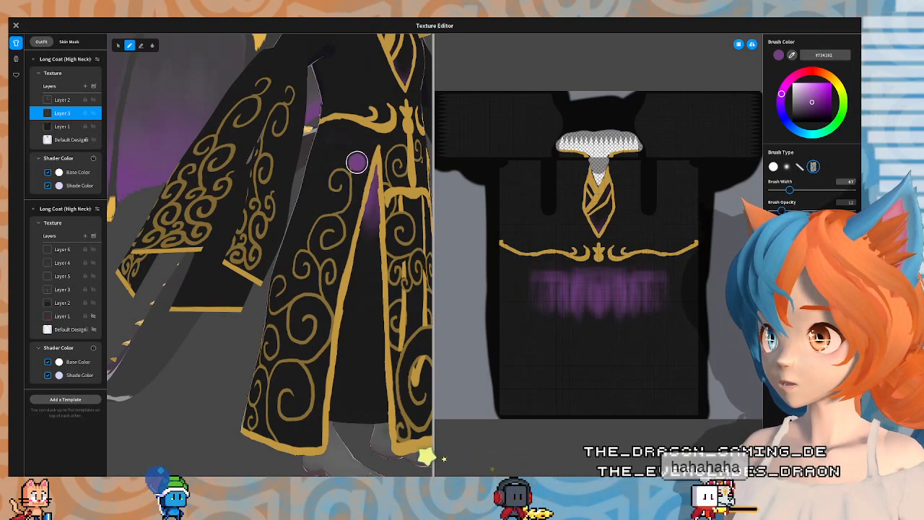
right_click_drag(357, 162, 309, 147)
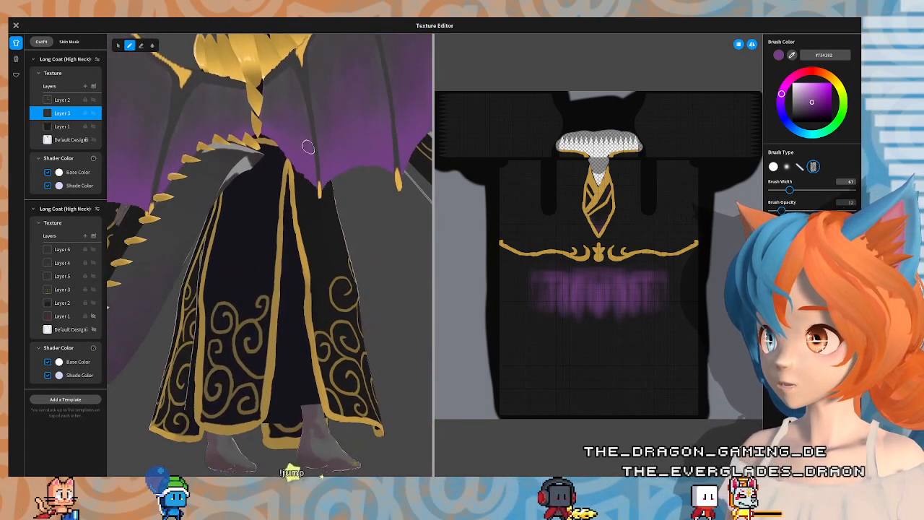
mouse_move(309, 147)
left_mouse_down()
mouse_move(281, 183)
mouse_move(291, 170)
left_mouse_up()
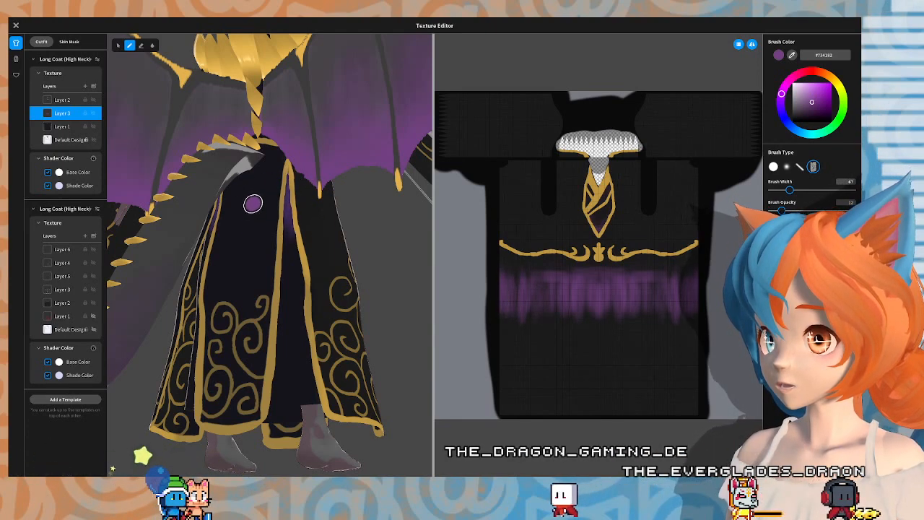
Step: Paint vertical purple streaks from the band down toward the hem, all the way around the inner skirt
right_click_drag(310, 195, 260, 299)
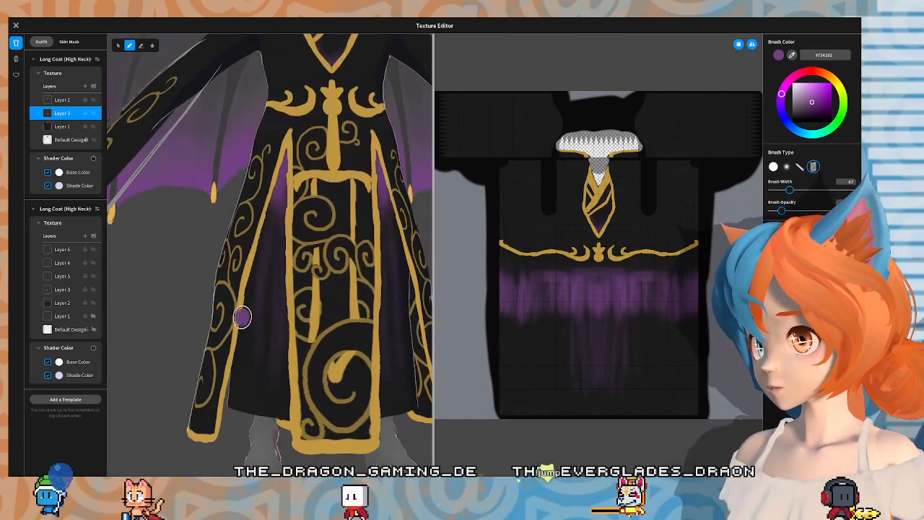
mouse_move(246, 272)
right_mouse_down()
mouse_move(381, 276)
mouse_move(284, 270)
right_mouse_up()
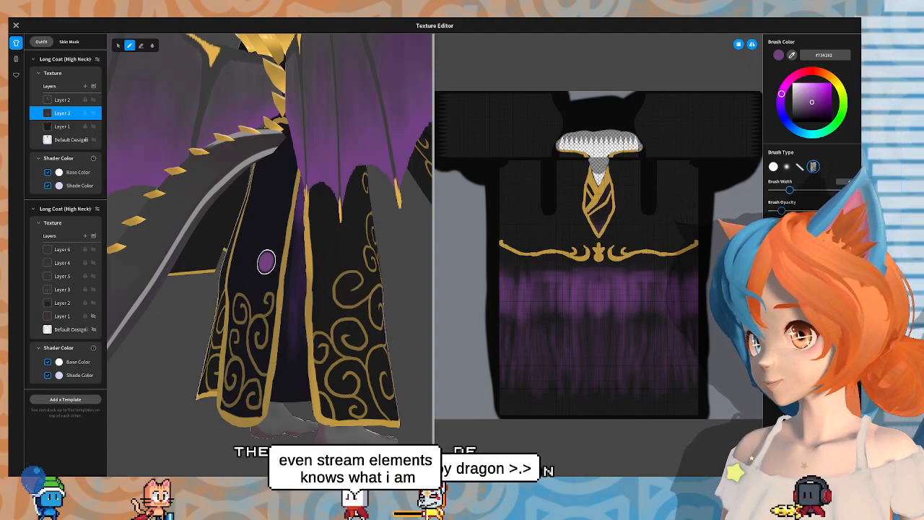
right_click_drag(383, 257, 340, 246)
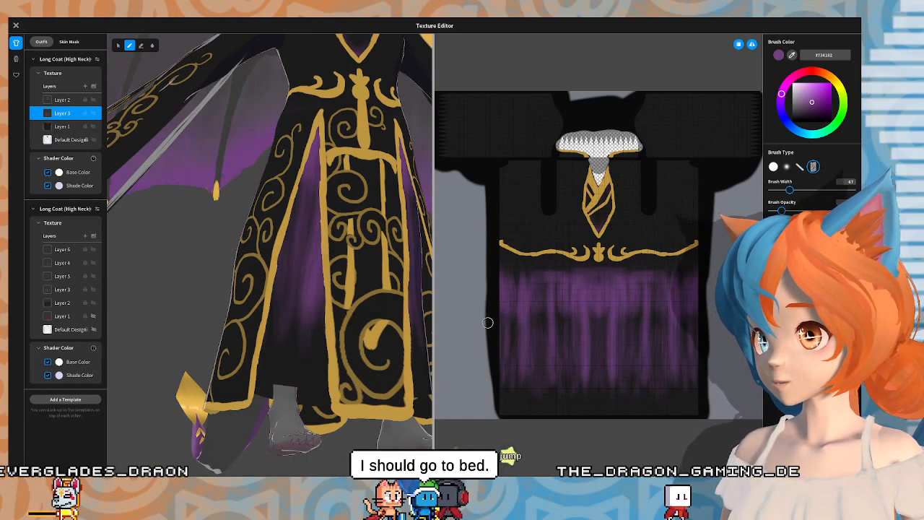
mouse_move(405, 311)
right_mouse_down()
mouse_move(299, 299)
mouse_move(238, 405)
mouse_move(282, 378)
mouse_move(327, 282)
right_mouse_up()
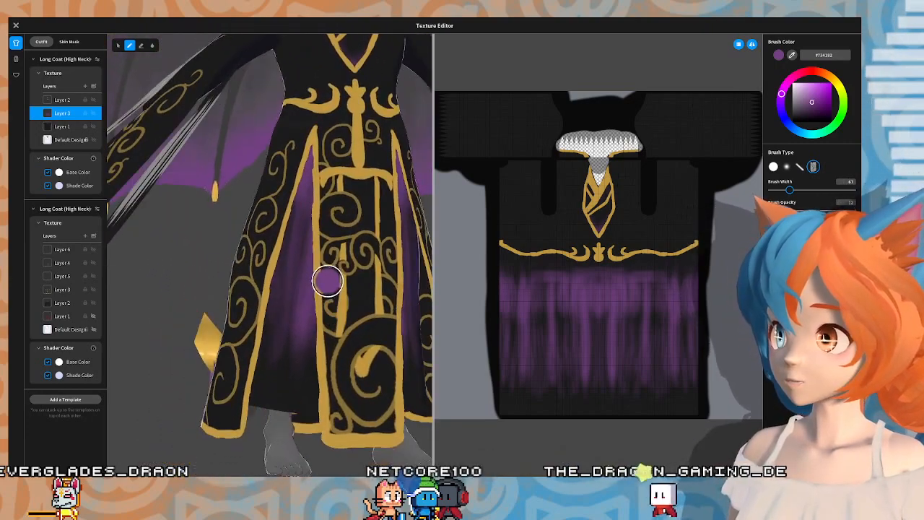
scroll(187, 157, "down", 5)
right_click_drag(187, 157, 337, 230)
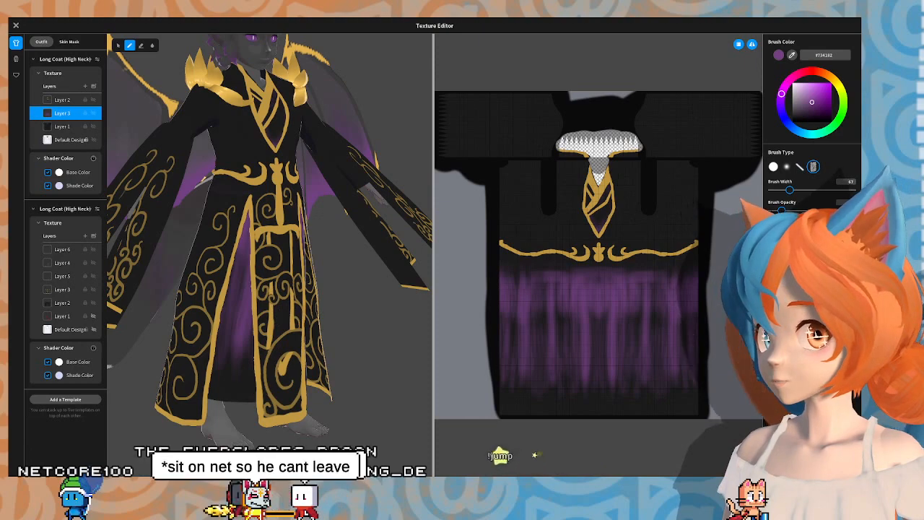
right_click_drag(304, 287, 322, 286)
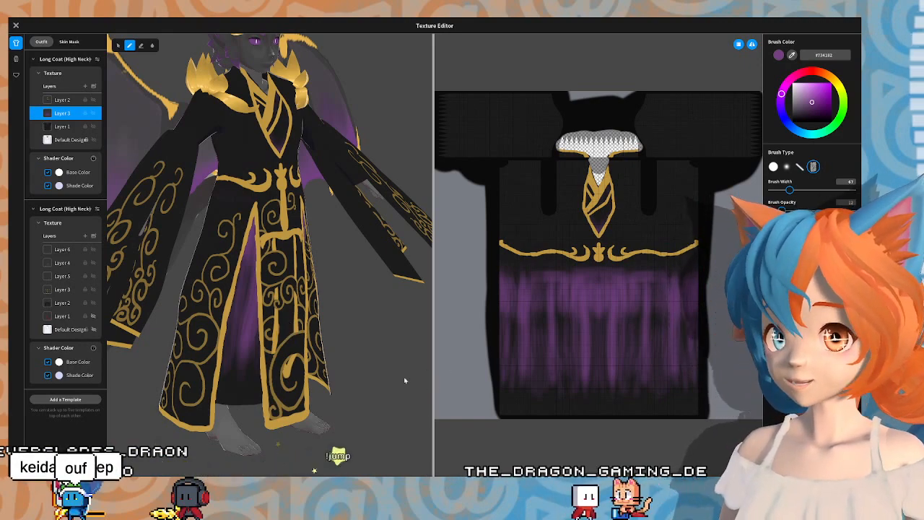
right_click_drag(242, 272, 216, 220)
Step: Enlarge the textured brush to a width of 124 and erase the skirt's purple streaks into a faint gradient below the belt
left_click(152, 45)
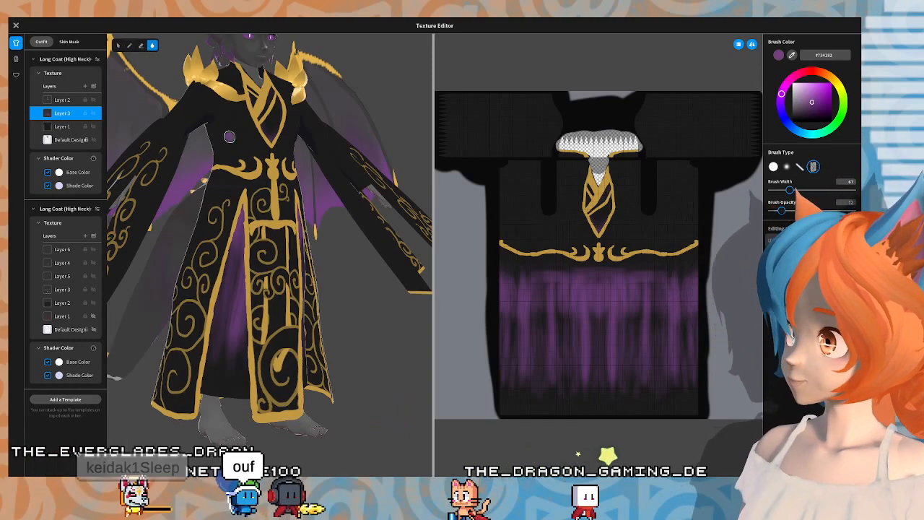
left_click_drag(790, 190, 807, 194)
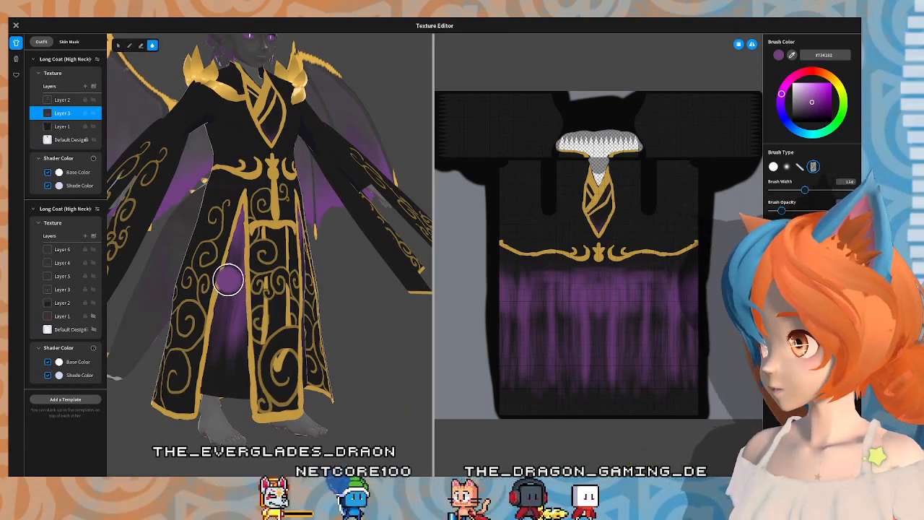
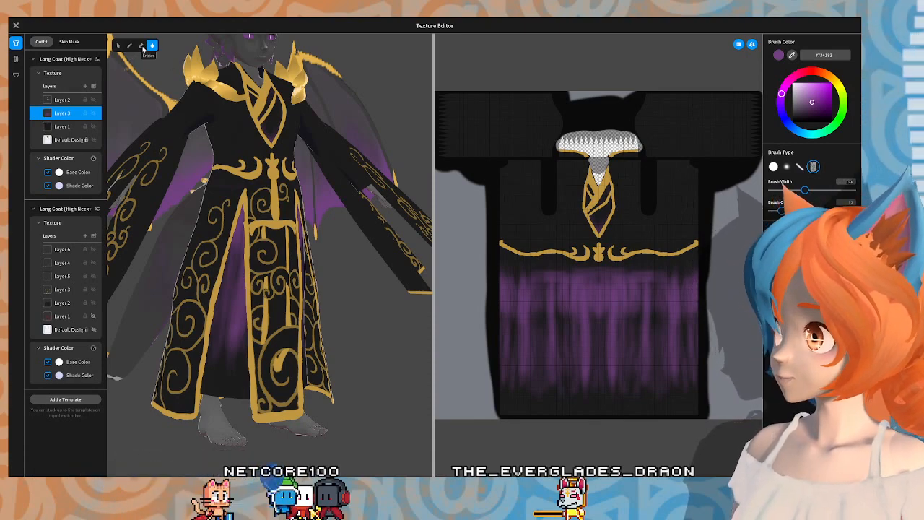
left_click(142, 45)
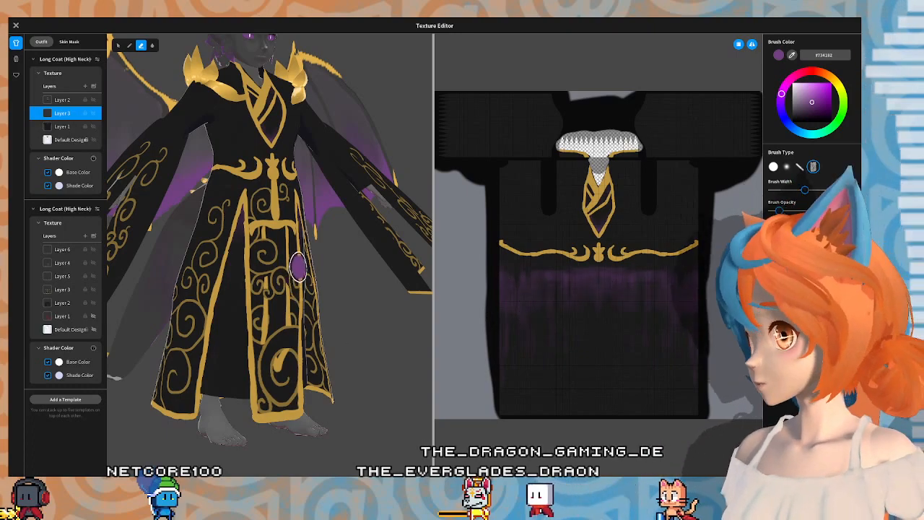
mouse_move(299, 264)
right_mouse_down()
mouse_move(231, 270)
mouse_move(308, 276)
mouse_move(282, 268)
mouse_move(296, 270)
mouse_move(285, 247)
mouse_move(324, 275)
mouse_move(322, 266)
mouse_move(307, 281)
right_mouse_up()
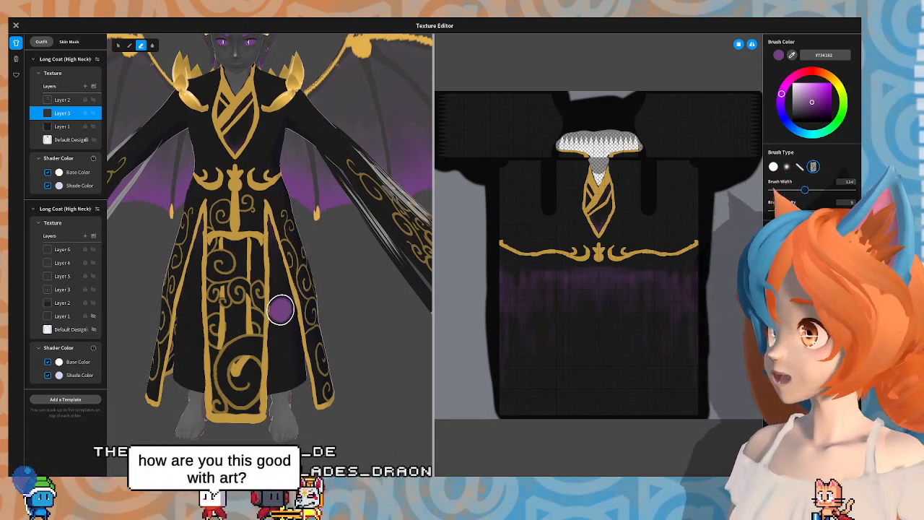
right_click_drag(286, 315, 307, 310)
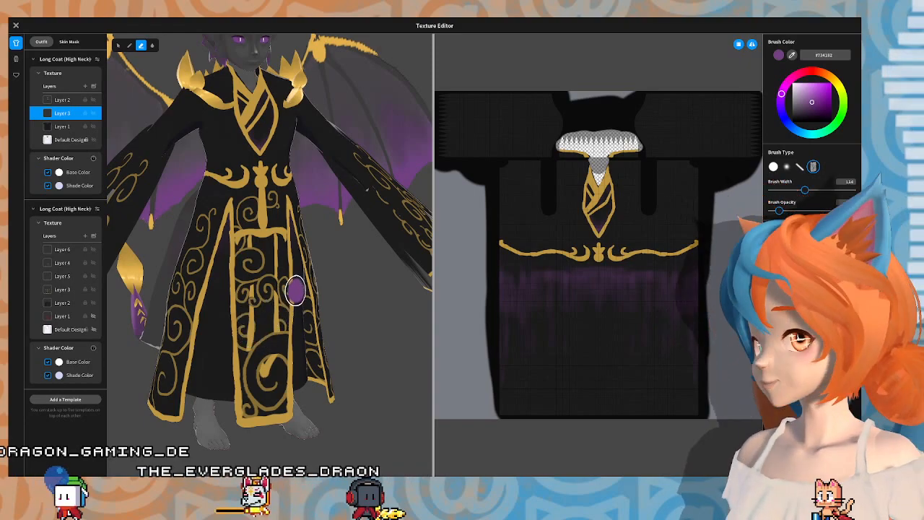
right_click_drag(296, 291, 281, 275)
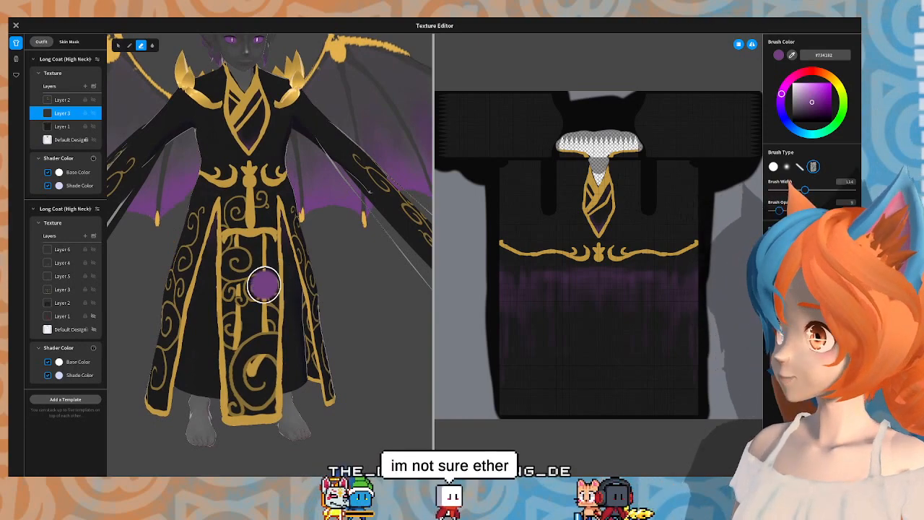
Step: Examine the shaded outfit from several angles, including the head, collar and chest inset up close and the full skirt
right_click_drag(316, 143, 297, 208)
middle_click_drag(308, 220, 345, 181)
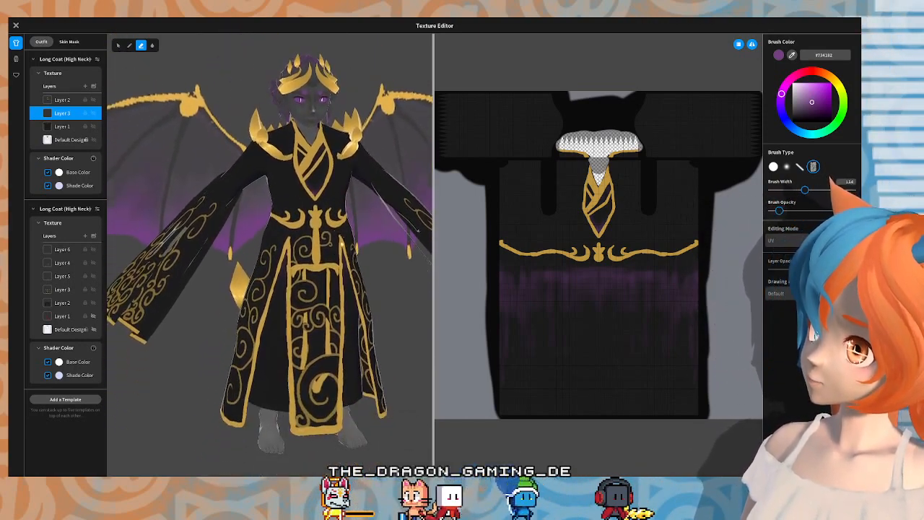
mouse_move(338, 235)
right_mouse_down()
mouse_move(304, 214)
mouse_move(307, 232)
mouse_move(316, 221)
mouse_move(345, 241)
mouse_move(312, 235)
mouse_move(333, 246)
right_mouse_up()
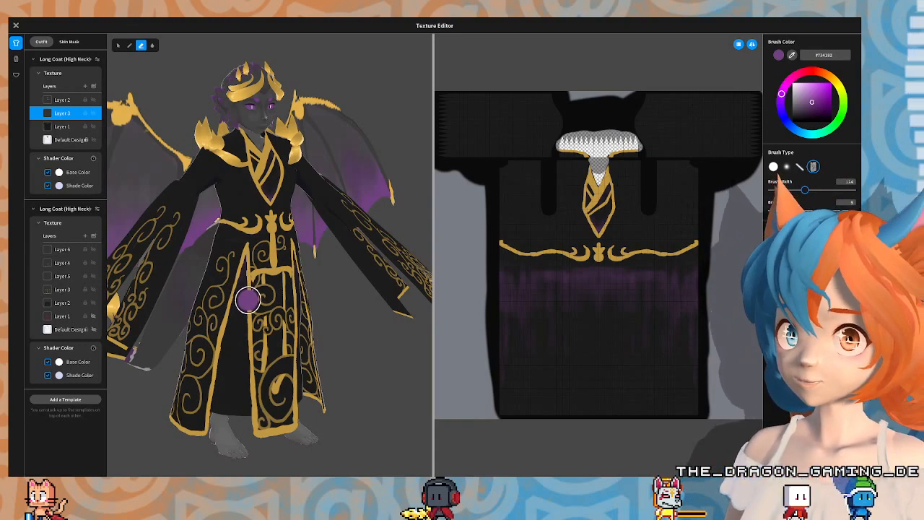
right_click_drag(251, 305, 250, 285)
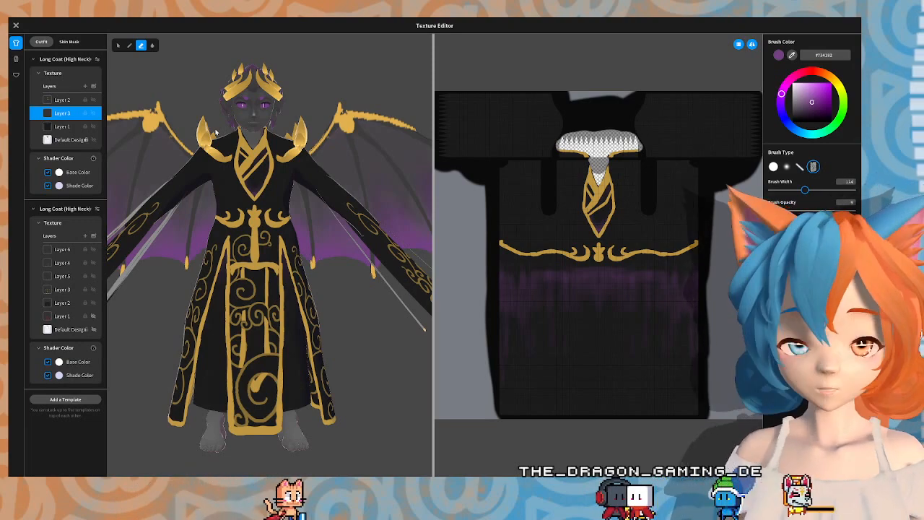
right_click_drag(218, 317, 219, 274)
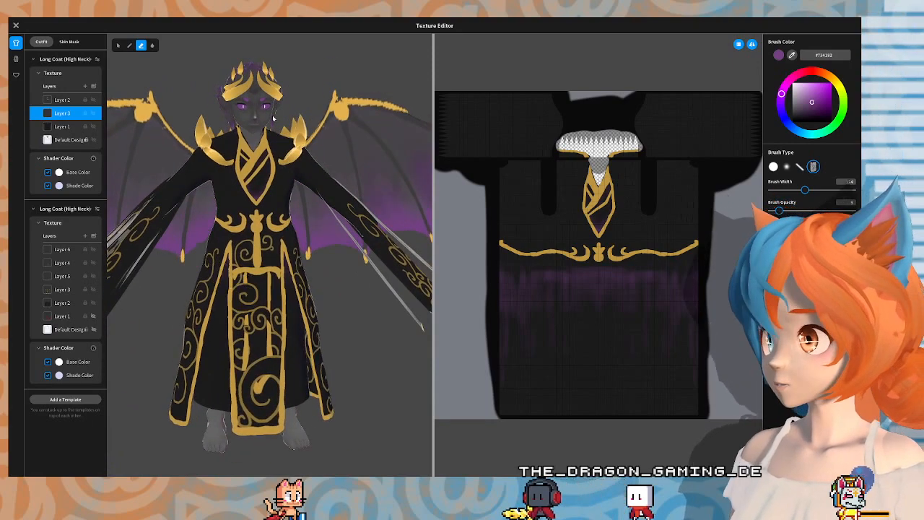
scroll(273, 117, "up", 4)
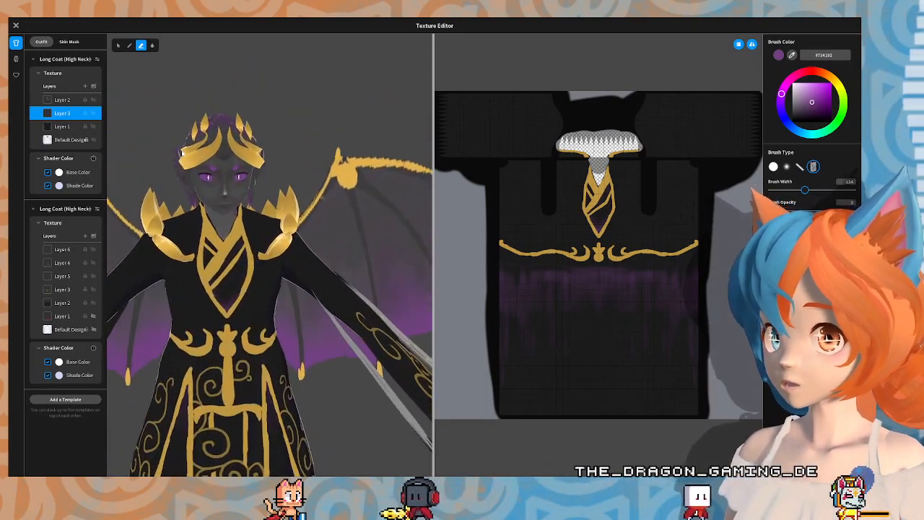
scroll(182, 154, "up", 3)
middle_click_drag(182, 153, 222, 161)
scroll(199, 170, "up", 3)
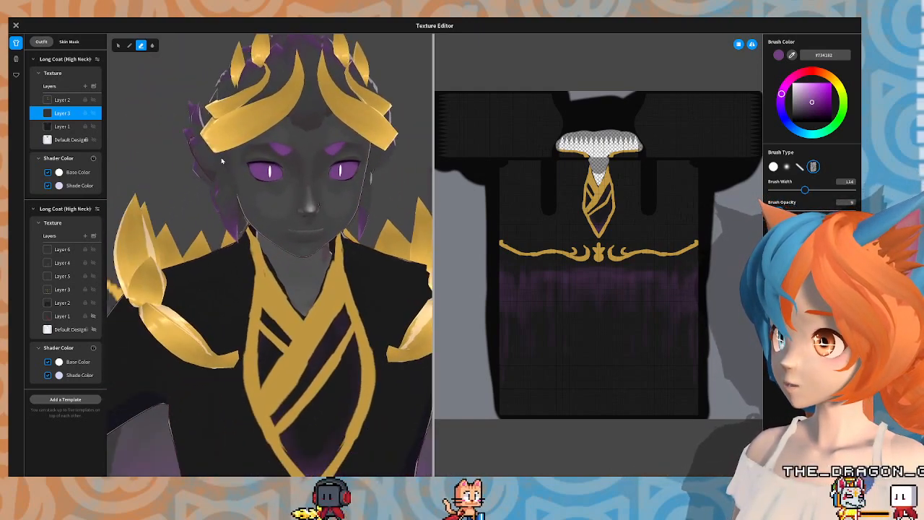
mouse_move(221, 161)
right_mouse_down()
mouse_move(228, 153)
mouse_move(224, 163)
right_mouse_up()
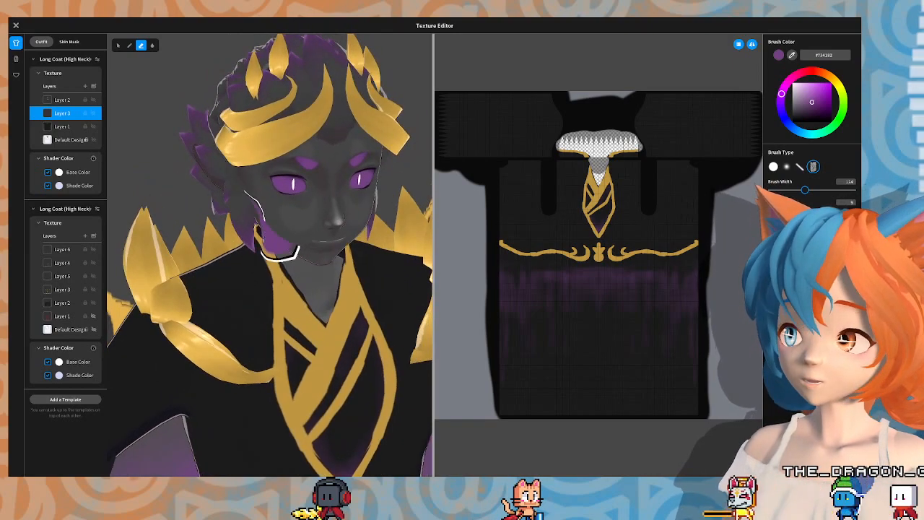
right_click_drag(280, 247, 261, 226)
scroll(202, 237, "down", 5)
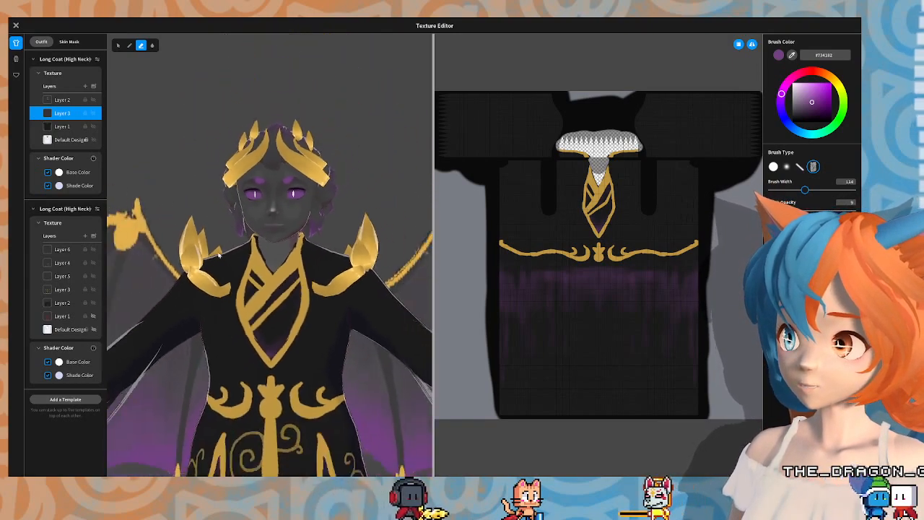
mouse_move(223, 262)
right_mouse_down()
mouse_move(243, 262)
mouse_move(225, 262)
mouse_move(232, 255)
right_mouse_up()
right_click_drag(251, 291, 245, 253)
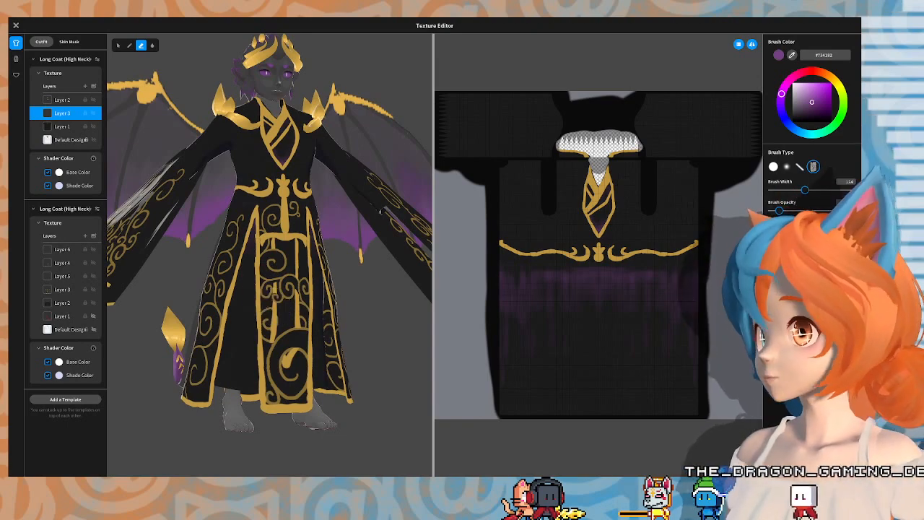
right_click_drag(242, 324, 231, 304)
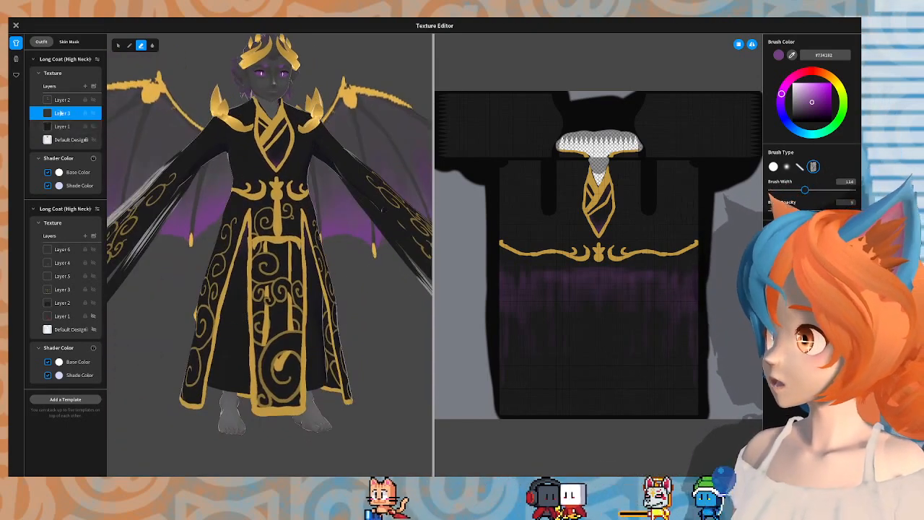
Step: Hide Layers 2, 3, 4 and 5 of the second Long Coat to expose the shaded skirt beneath
left_click(94, 317)
left_click(94, 318)
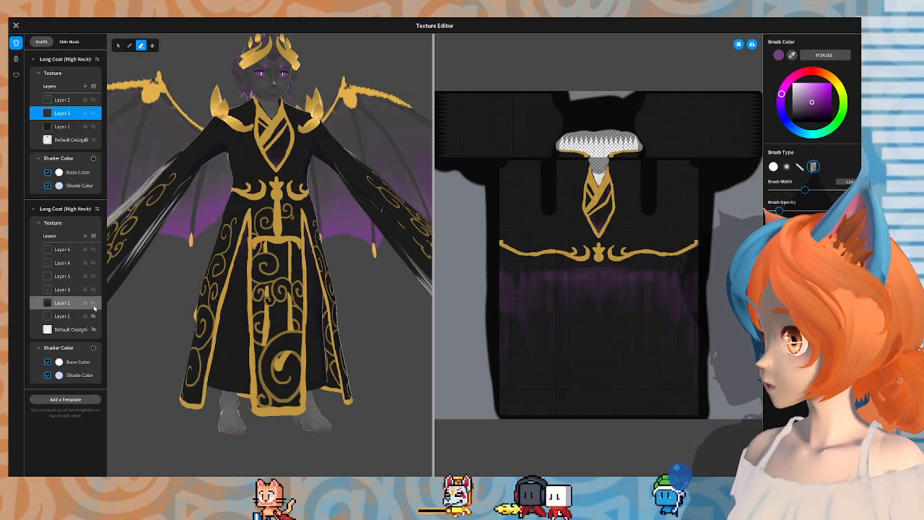
left_click(94, 305)
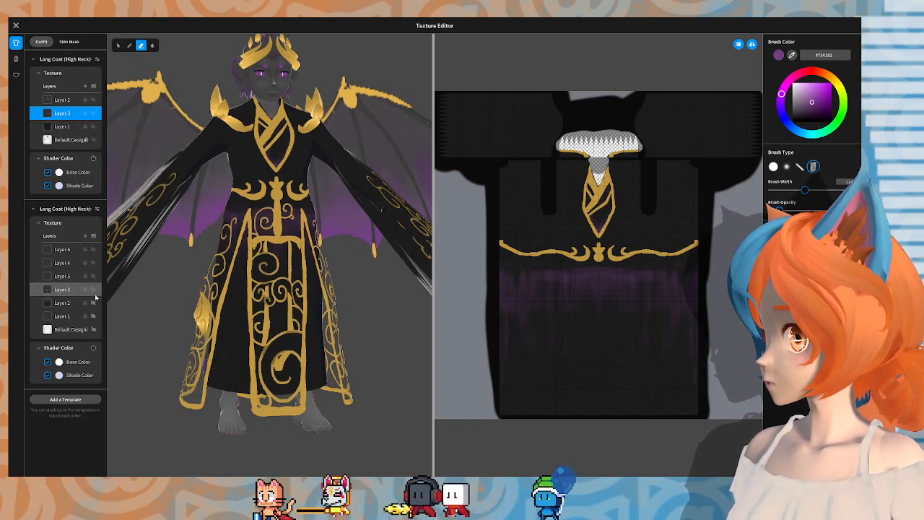
left_click(94, 290)
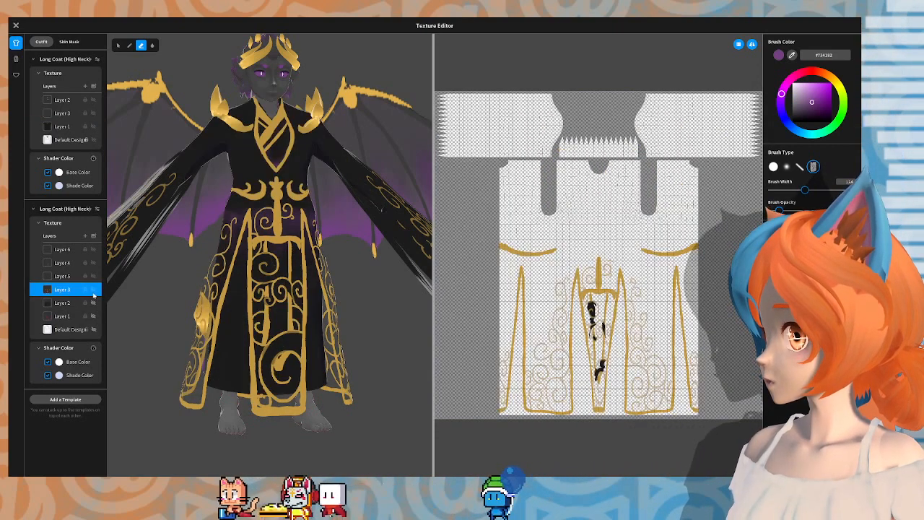
left_click(93, 290)
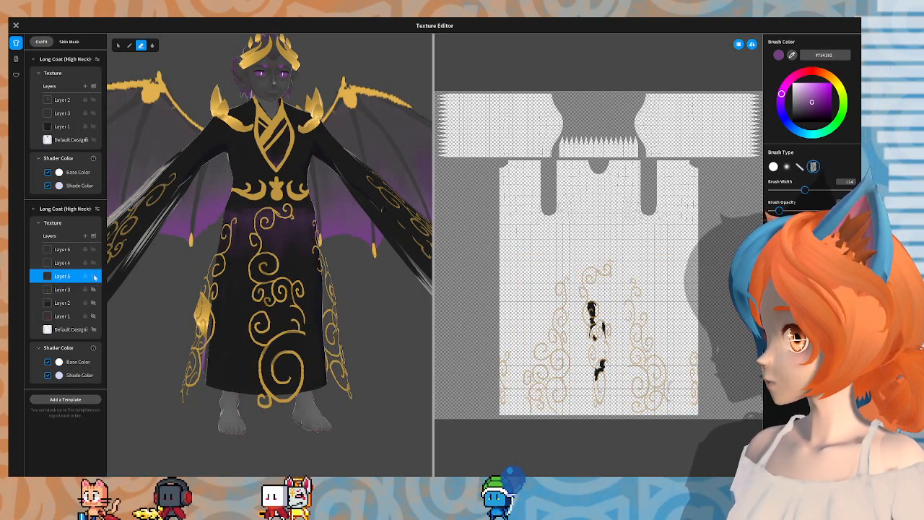
left_click(93, 267)
mouse_move(203, 230)
right_mouse_down()
mouse_move(227, 225)
mouse_move(211, 228)
right_mouse_up()
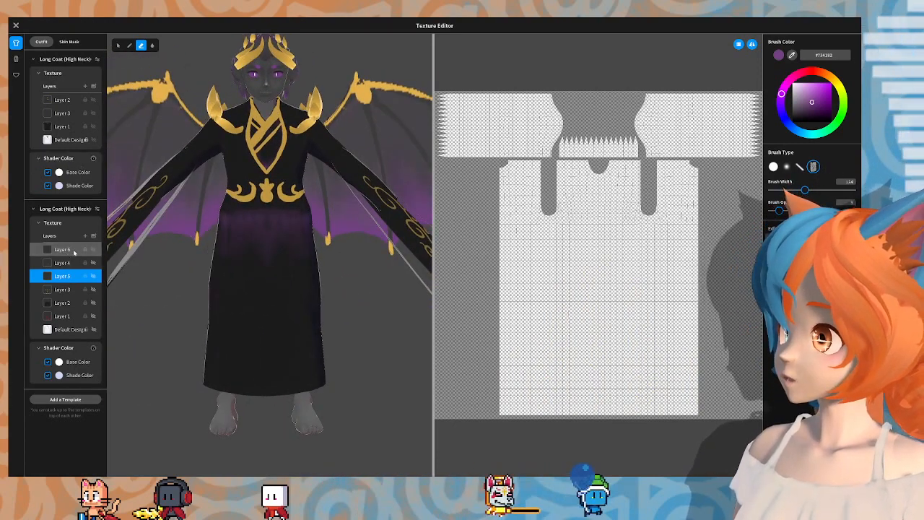
Step: Delete Layer 6 from the second Long Coat's texture
left_click(63, 250)
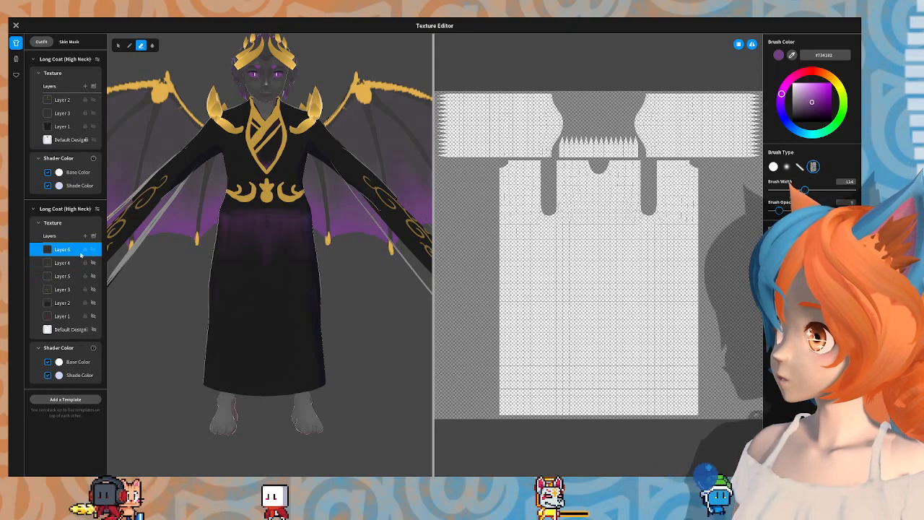
right_click(81, 251)
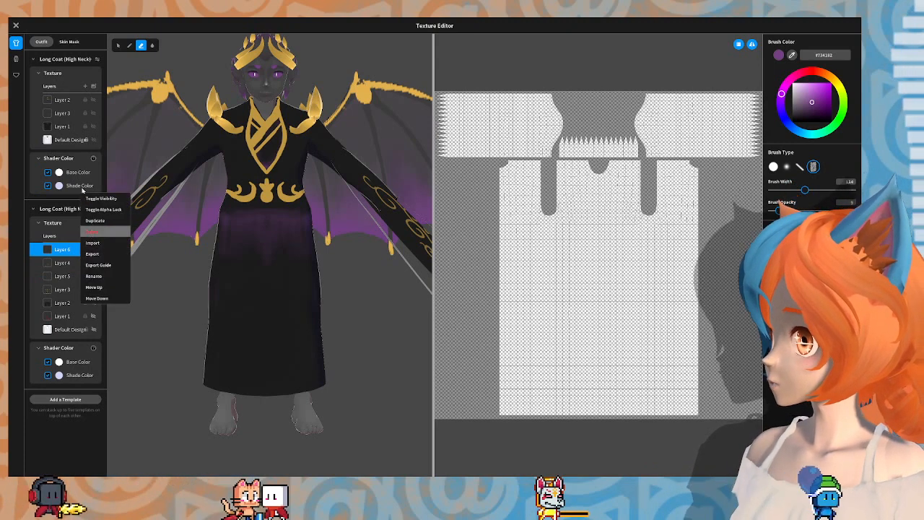
left_click(93, 231)
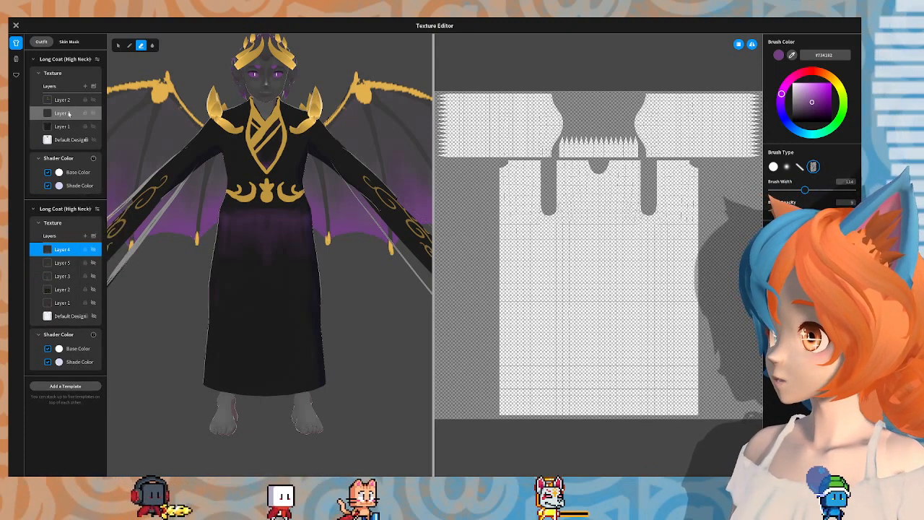
Step: Add a new texture layer to the first Long Coat and move it down between Layer 3 and Layer 1
left_click(62, 114)
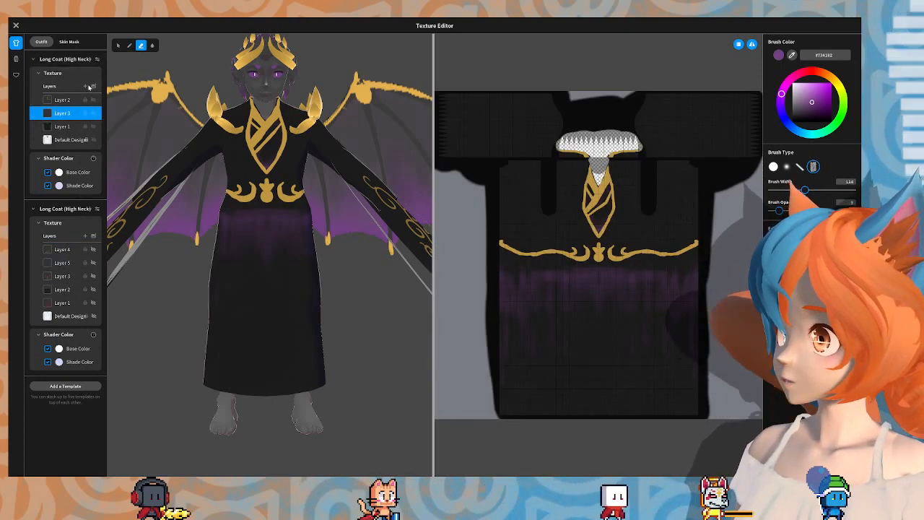
left_click(86, 86)
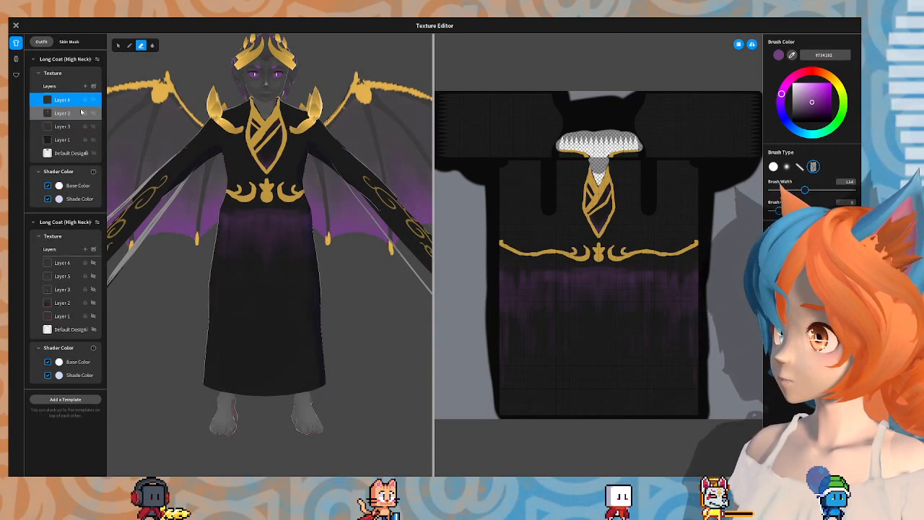
right_click(75, 101)
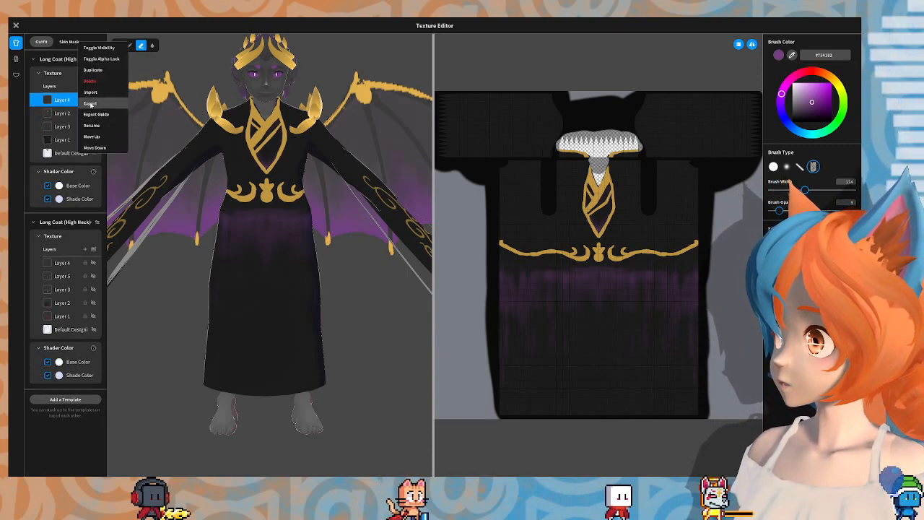
left_click(94, 137)
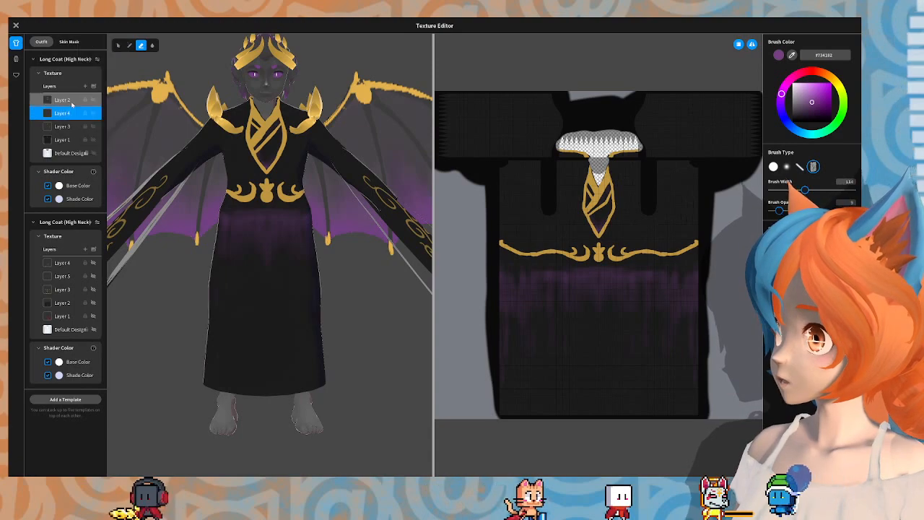
right_click(69, 114)
left_click(84, 153)
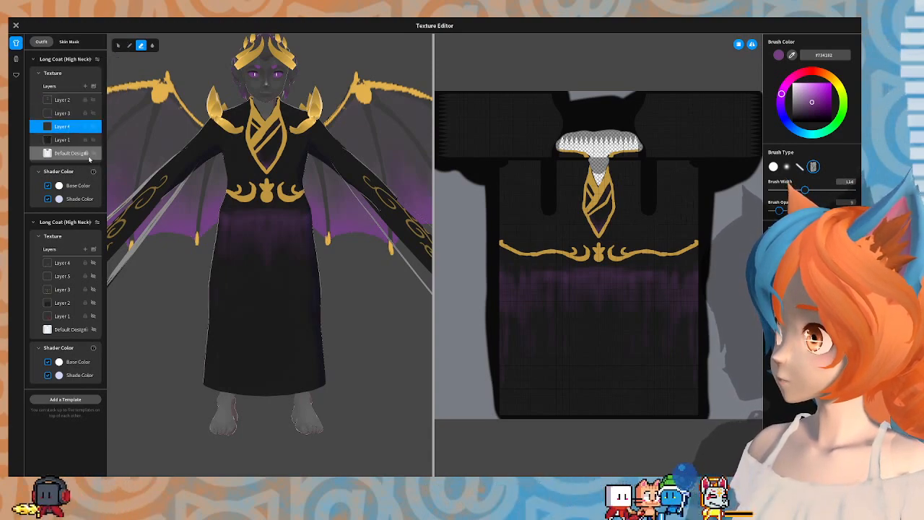
Step: With the textured brush at width 51 in dark grey #474747, paint vertical fold highlights on the lower front of the skirt on Layer 4
left_click_drag(127, 165, 143, 172)
right_click_drag(142, 171, 350, 107)
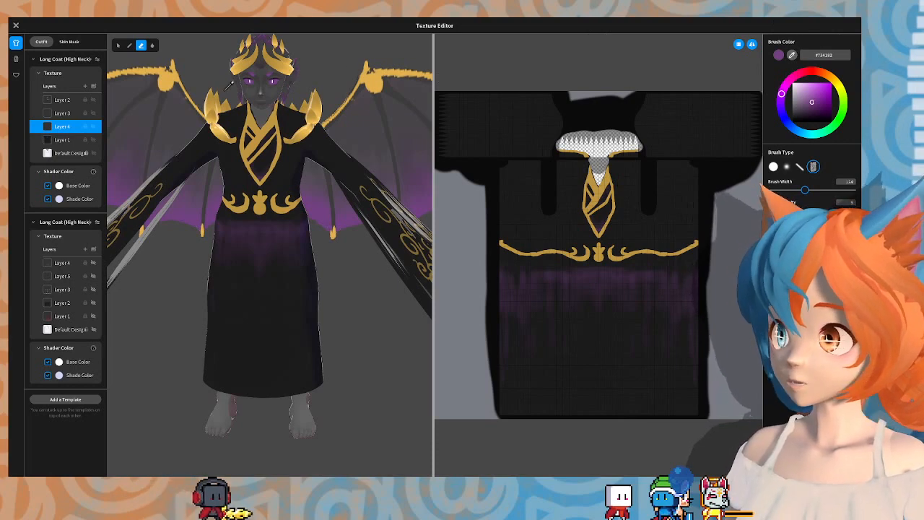
mouse_move(302, 349)
right_mouse_down()
mouse_move(326, 357)
mouse_move(314, 337)
right_mouse_up()
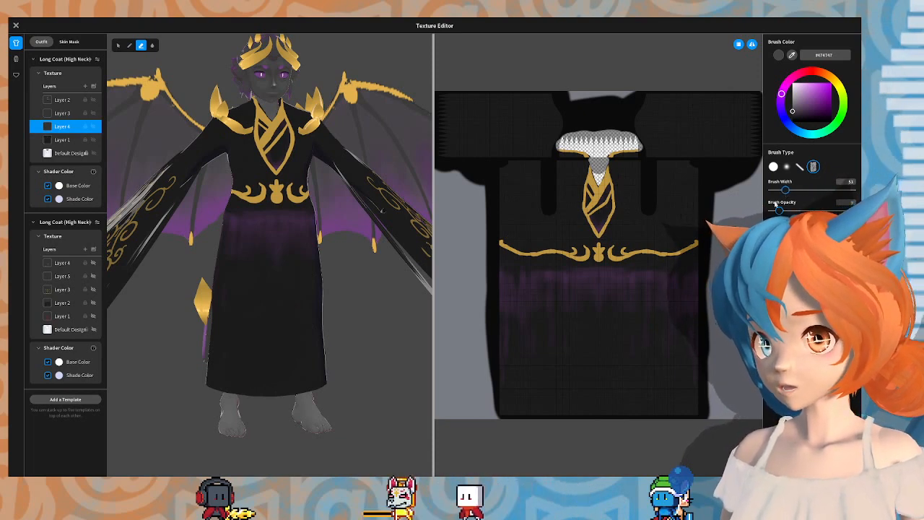
right_click_drag(289, 378, 245, 326)
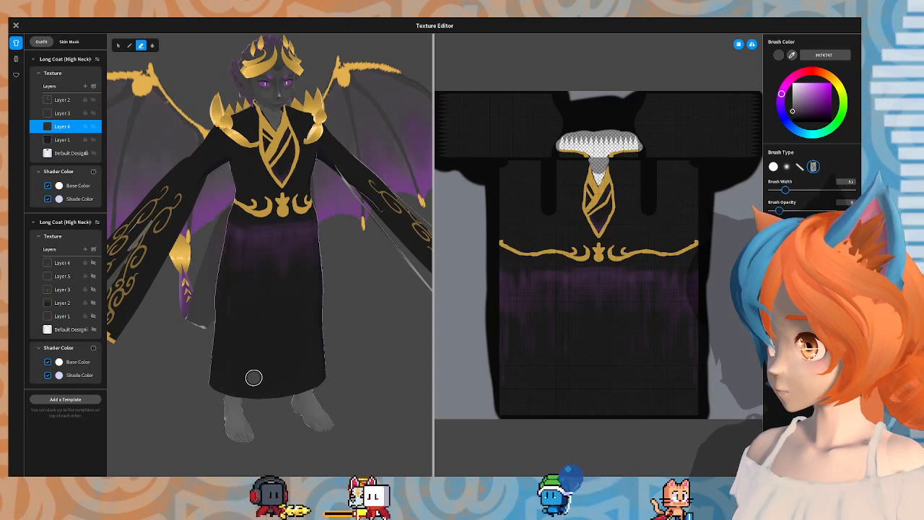
right_click_drag(409, 295, 289, 289)
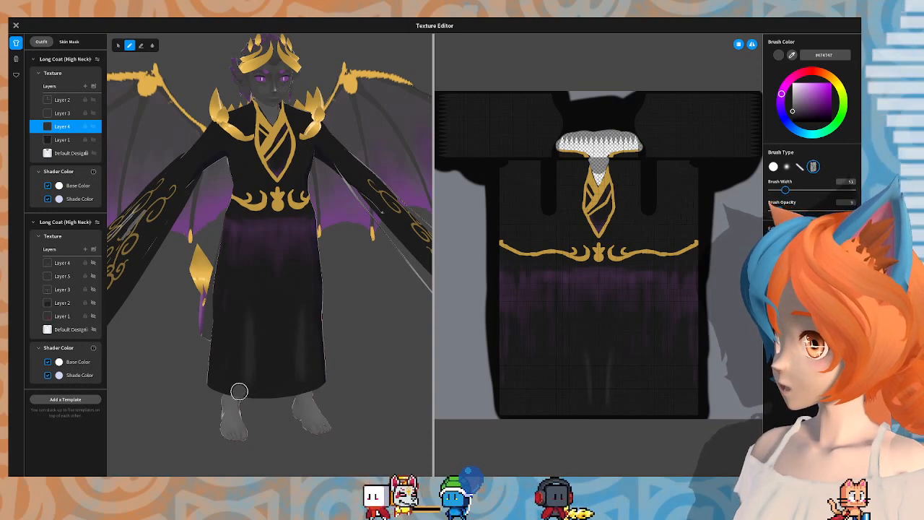
right_click_drag(269, 319, 261, 314)
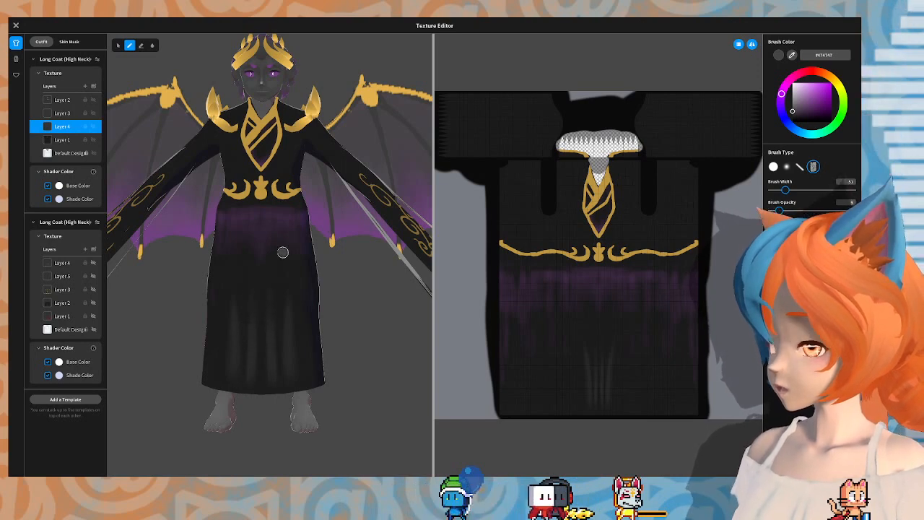
right_click_drag(282, 252, 269, 278)
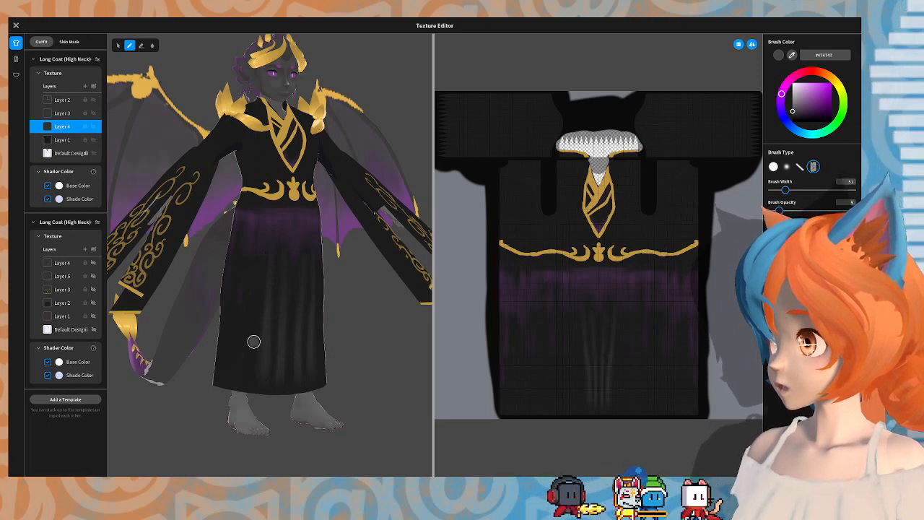
right_click_drag(254, 342, 233, 328)
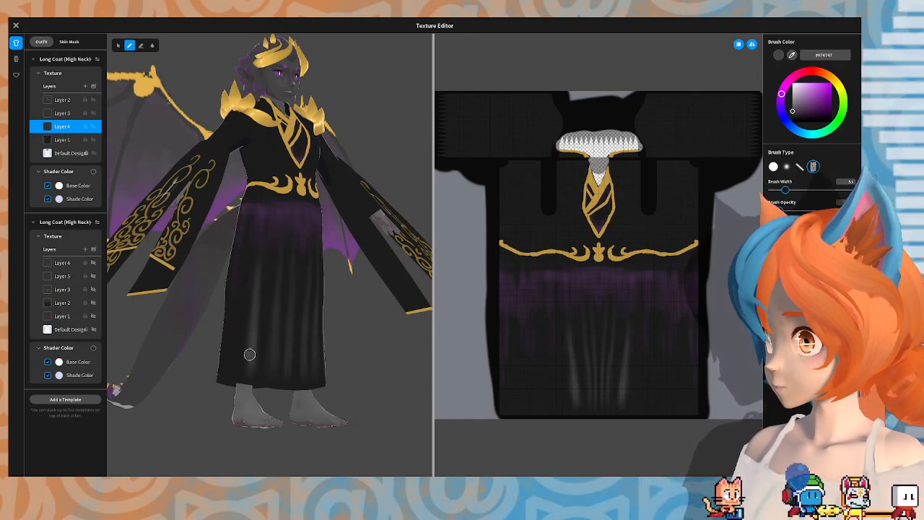
right_click_drag(250, 354, 285, 324)
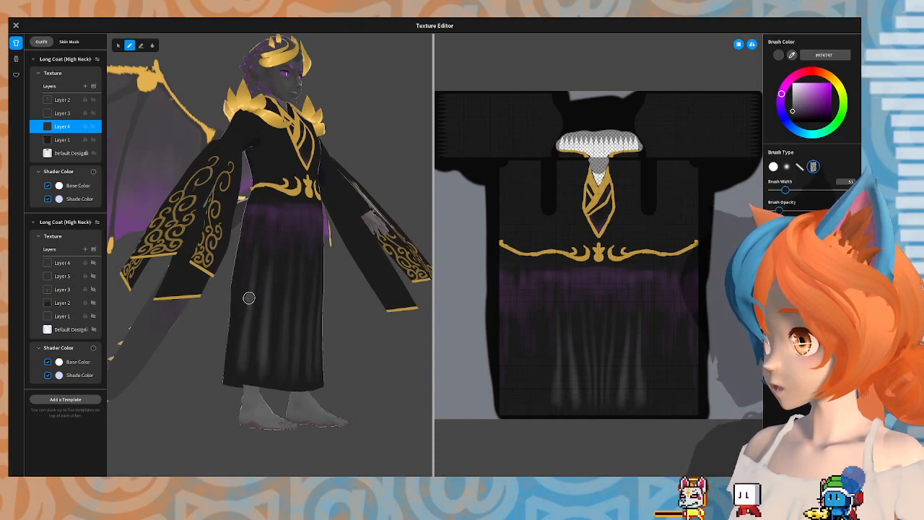
Step: Continue the grey vertical fold highlights around the sides and back of the skirt
right_click_drag(242, 354, 285, 301)
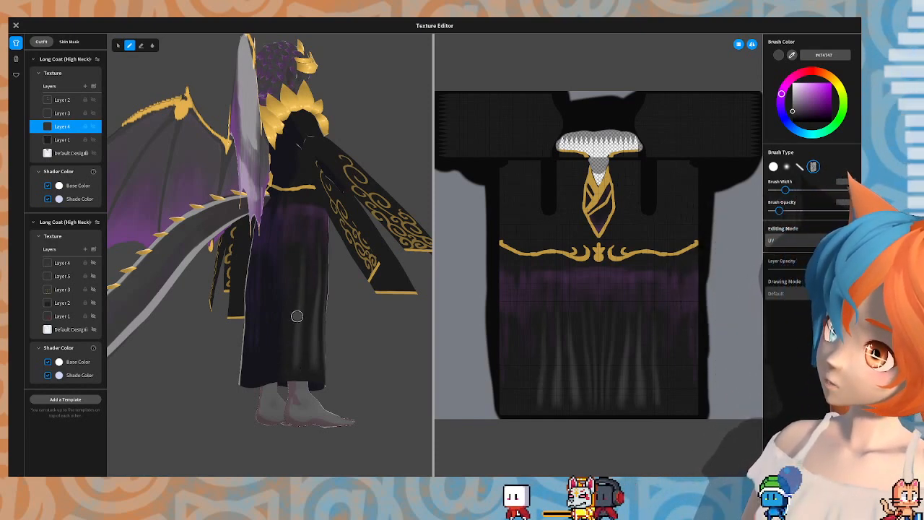
right_click_drag(295, 366, 390, 317)
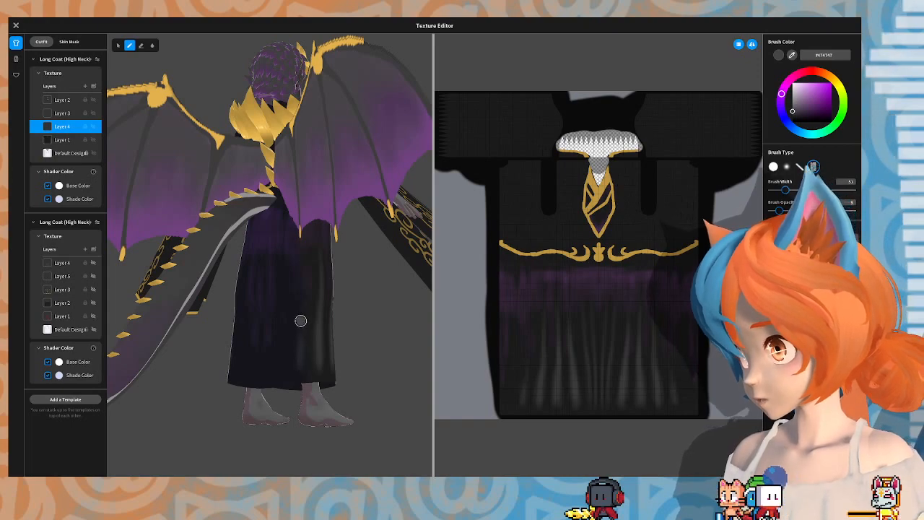
mouse_move(299, 343)
left_mouse_down()
mouse_move(302, 366)
mouse_move(299, 313)
mouse_move(299, 373)
left_mouse_up()
right_click_drag(302, 312, 319, 309)
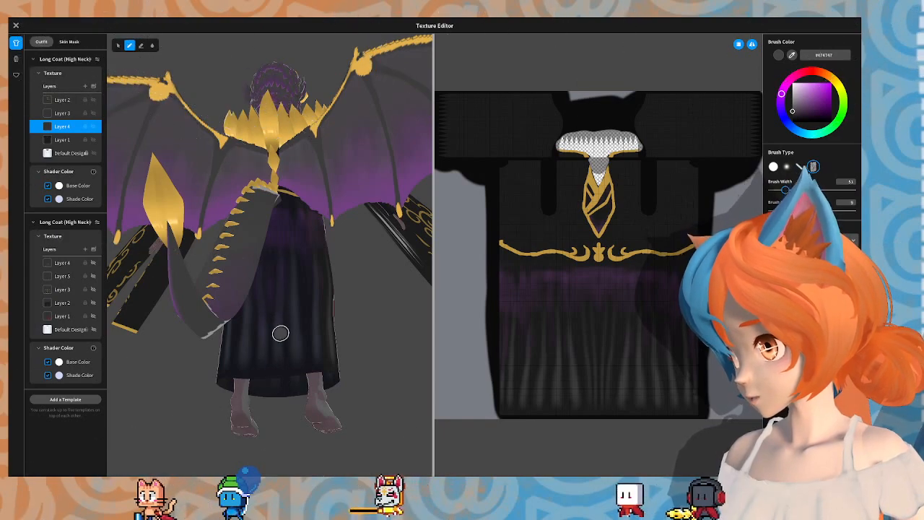
mouse_move(285, 305)
right_mouse_down()
mouse_move(234, 322)
mouse_move(247, 307)
right_mouse_up()
mouse_move(268, 276)
right_mouse_down()
mouse_move(336, 283)
mouse_move(226, 275)
mouse_move(303, 281)
mouse_move(269, 280)
mouse_move(291, 275)
right_mouse_up()
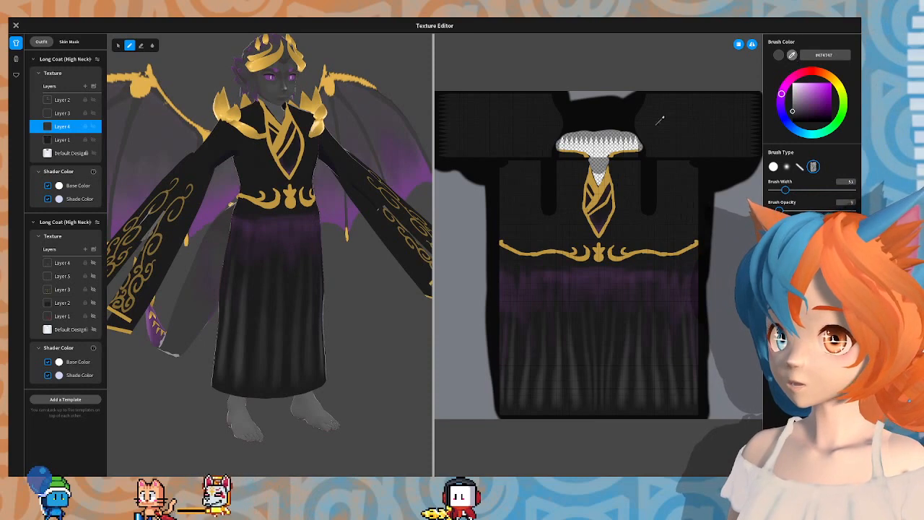
Step: Sample the skirt's dark purple and use the soft brush on the first coat's Layer 3 to tint the folds all around the skirt
left_click(247, 227)
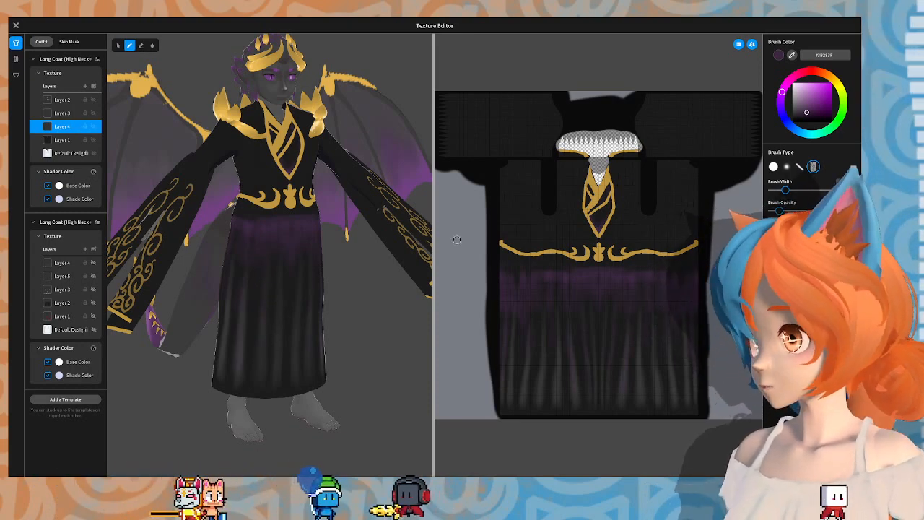
left_click(788, 171)
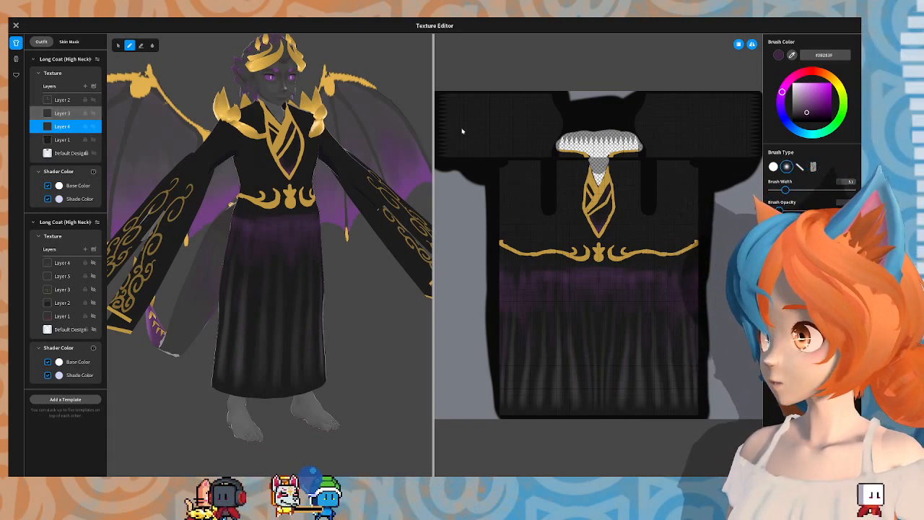
left_click(62, 113)
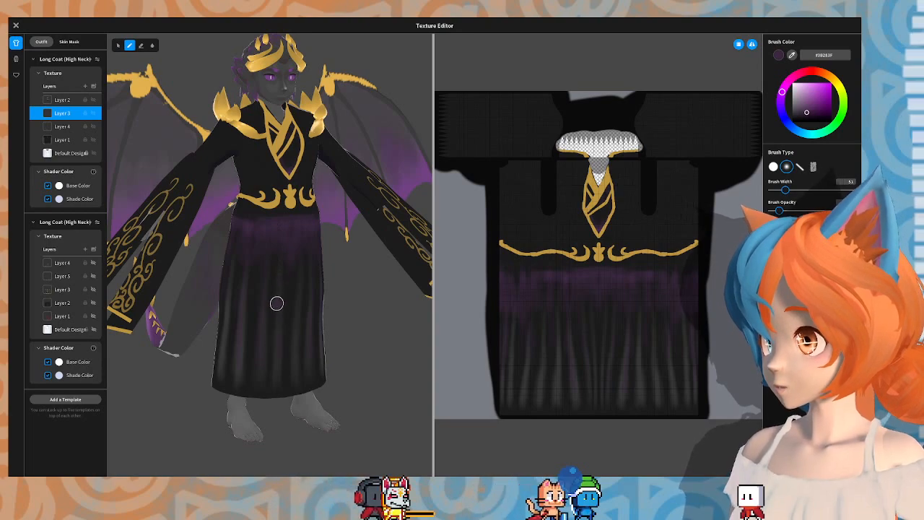
mouse_move(258, 273)
right_mouse_down()
mouse_move(311, 250)
mouse_move(287, 254)
right_mouse_up()
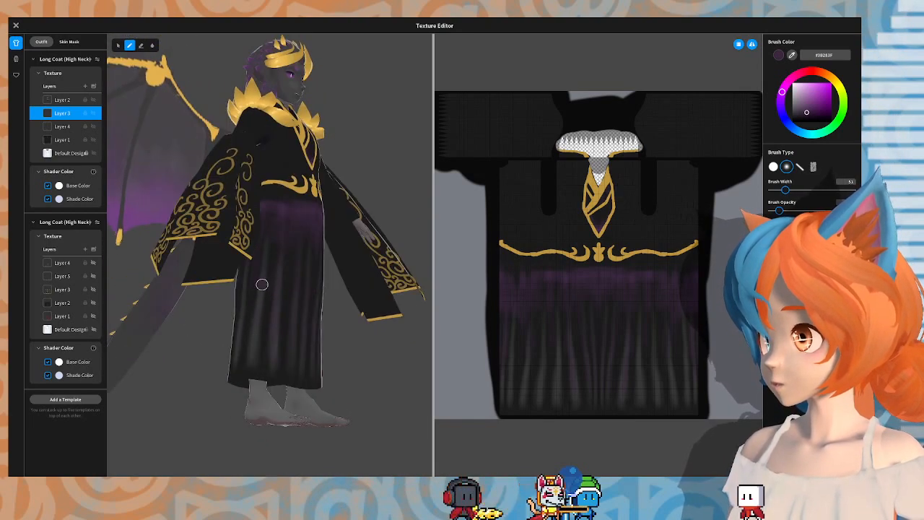
right_click_drag(252, 339, 296, 267)
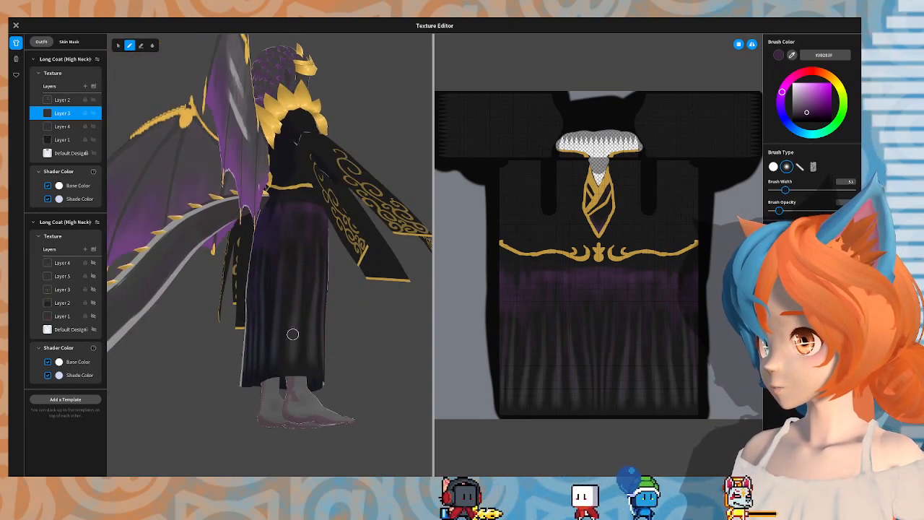
right_click_drag(291, 345, 302, 317)
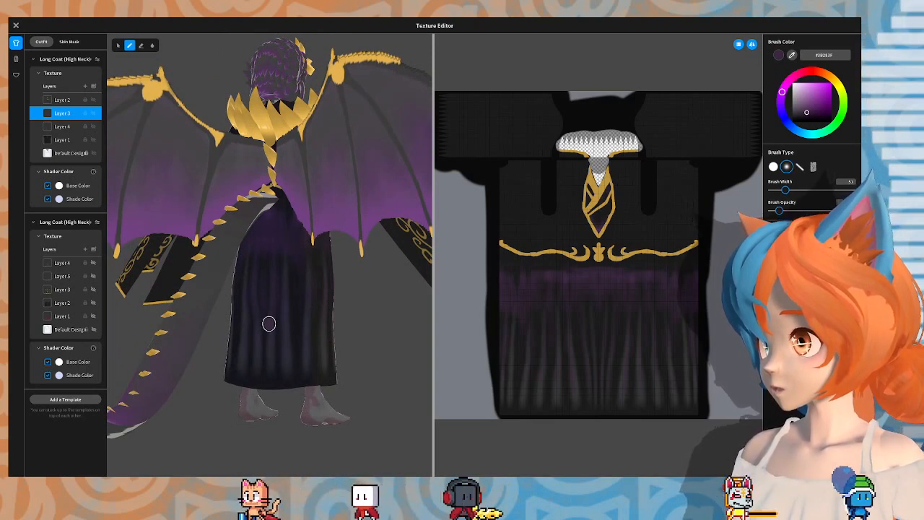
right_click_drag(278, 286, 267, 250)
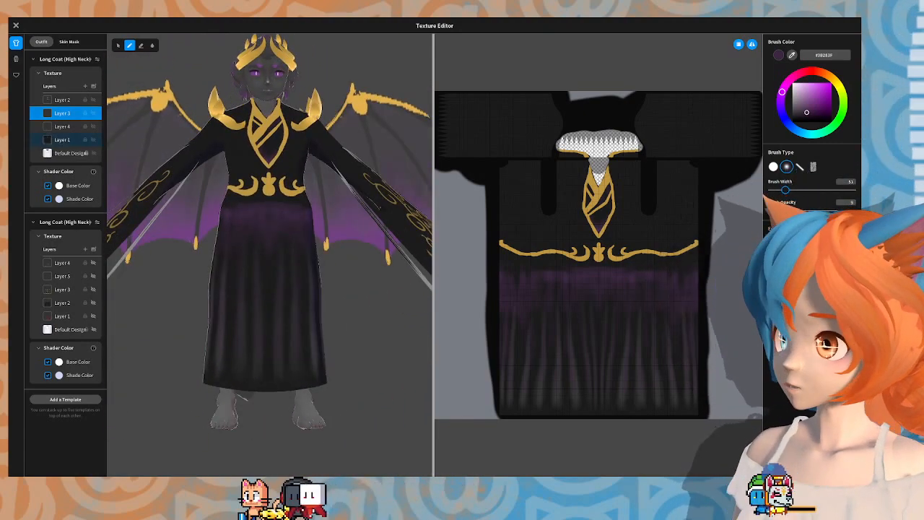
Step: Set the eraser to the hard round brush with width 14 and opacity 100 for detailed work at the skirt's hem
left_click(62, 263)
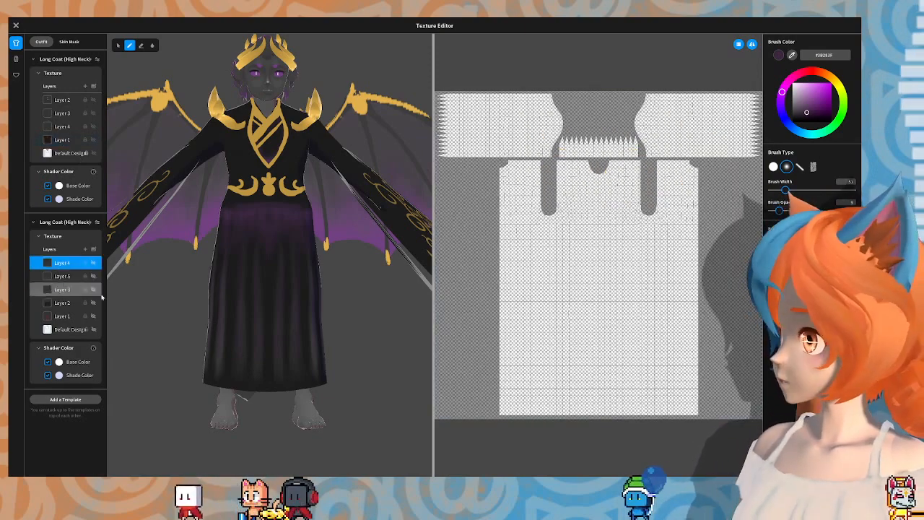
right_click_drag(227, 360, 235, 357)
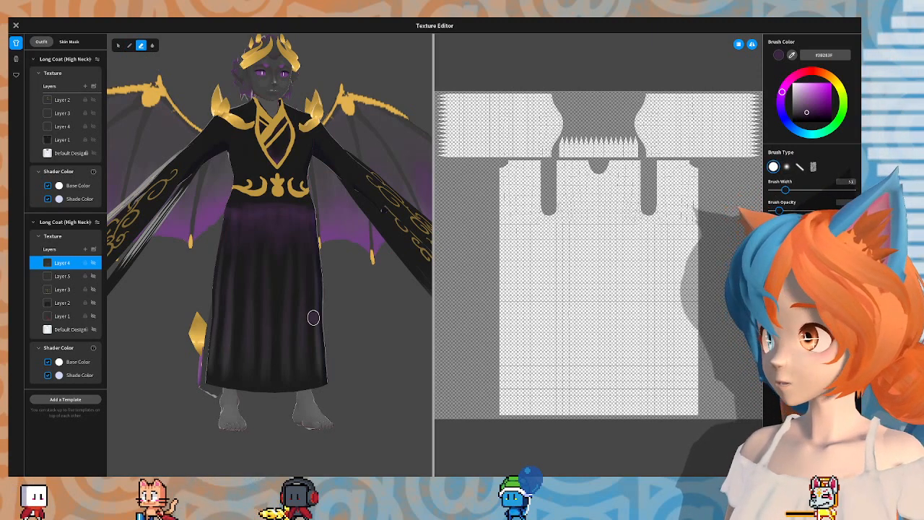
middle_click_drag(313, 318, 385, 137)
scroll(346, 241, "up", 3)
middle_click_drag(359, 211, 339, 255)
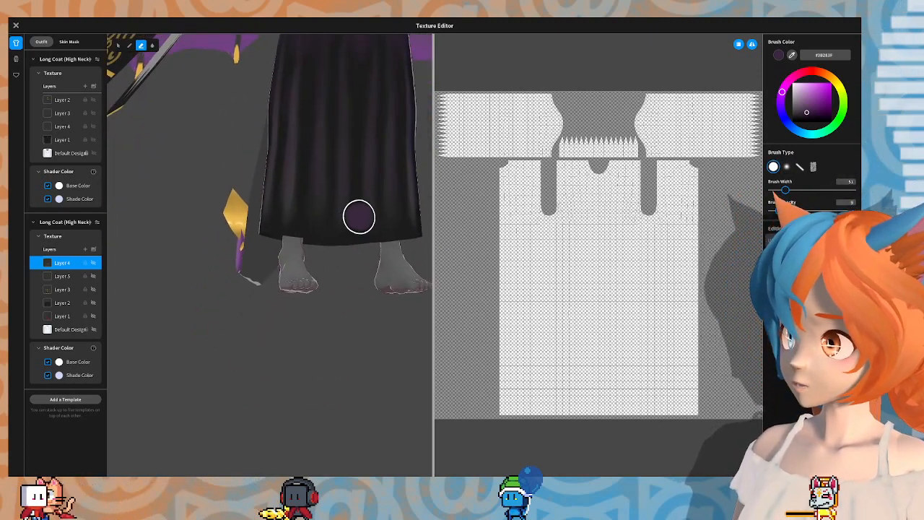
scroll(359, 216, "up", 4)
middle_click_drag(359, 215, 192, 284)
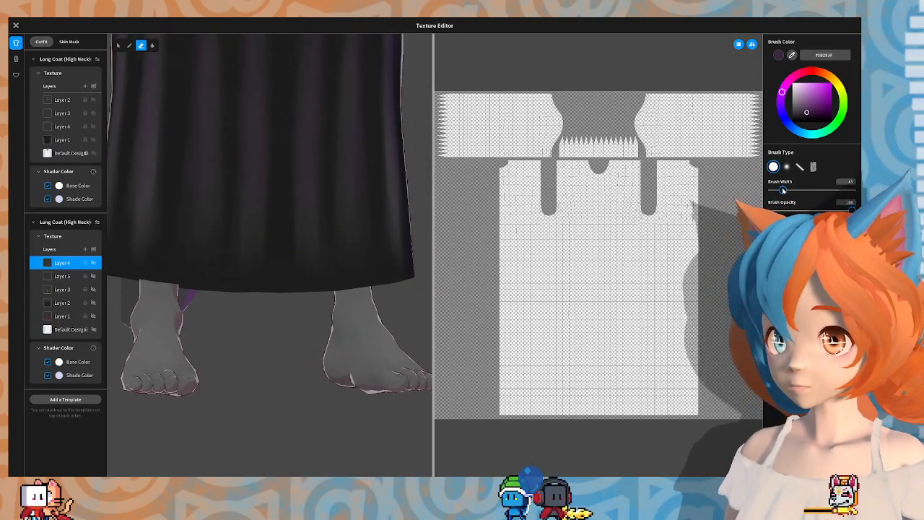
left_click_drag(776, 191, 775, 191)
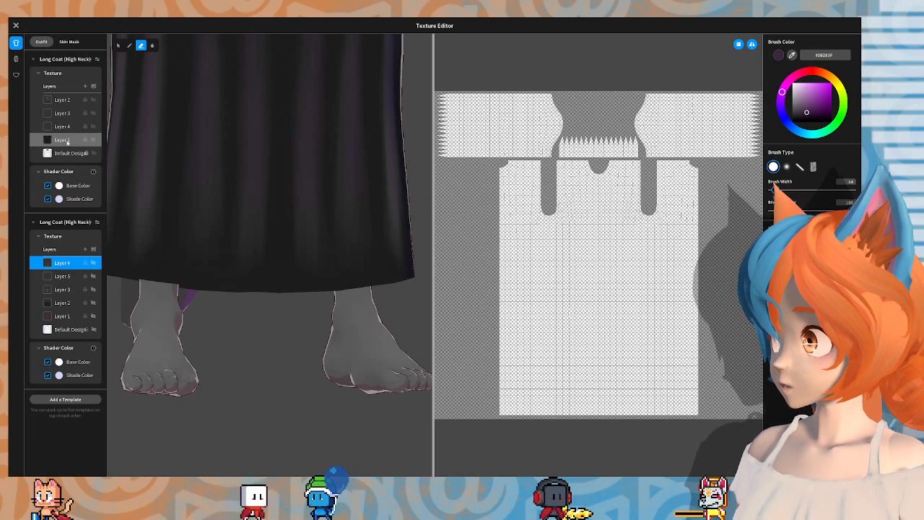
Step: Erase a scalloped edge along the front of the skirt's hem on the first coat's Layer 1 and hide its Default Design layer
left_click(69, 142)
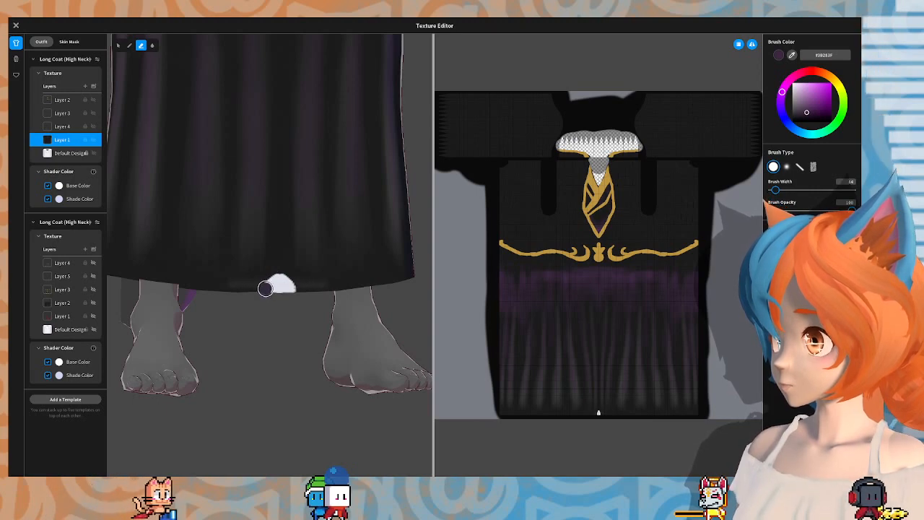
mouse_move(246, 290)
left_mouse_down()
mouse_move(223, 281)
mouse_move(248, 289)
left_mouse_up()
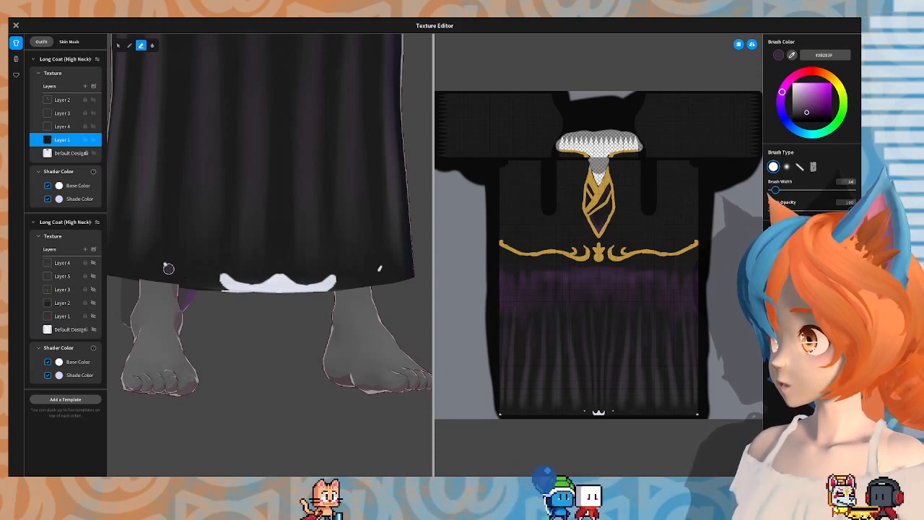
left_click_drag(162, 264, 176, 278)
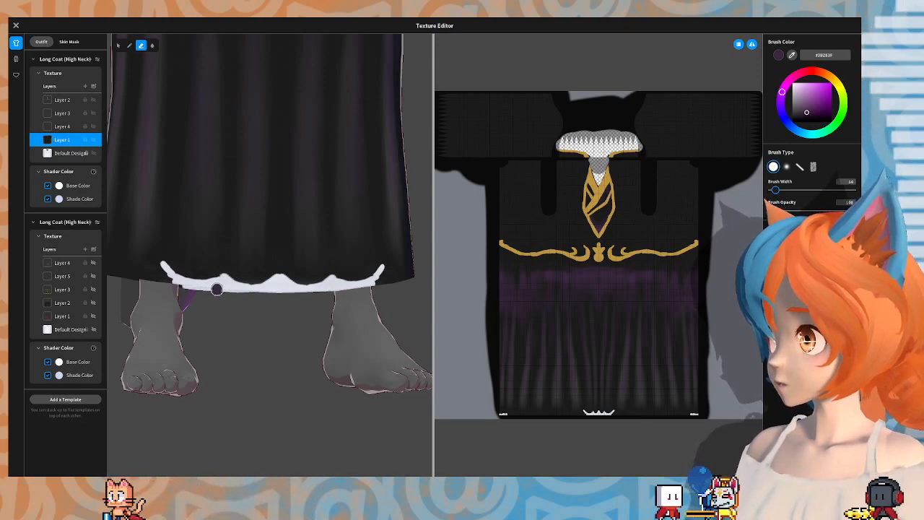
mouse_move(186, 254)
right_mouse_down()
mouse_move(267, 256)
mouse_move(200, 263)
right_mouse_up()
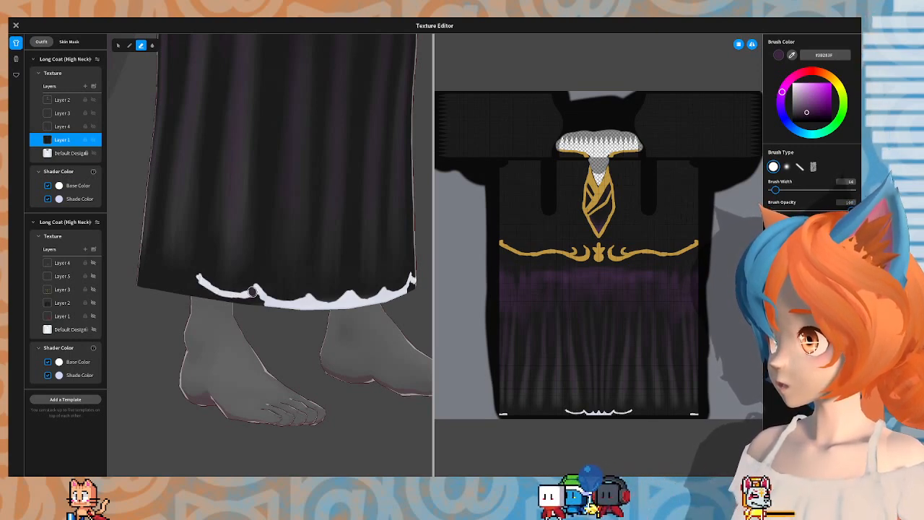
mouse_move(252, 291)
left_mouse_down()
mouse_move(238, 296)
mouse_move(262, 306)
left_mouse_up()
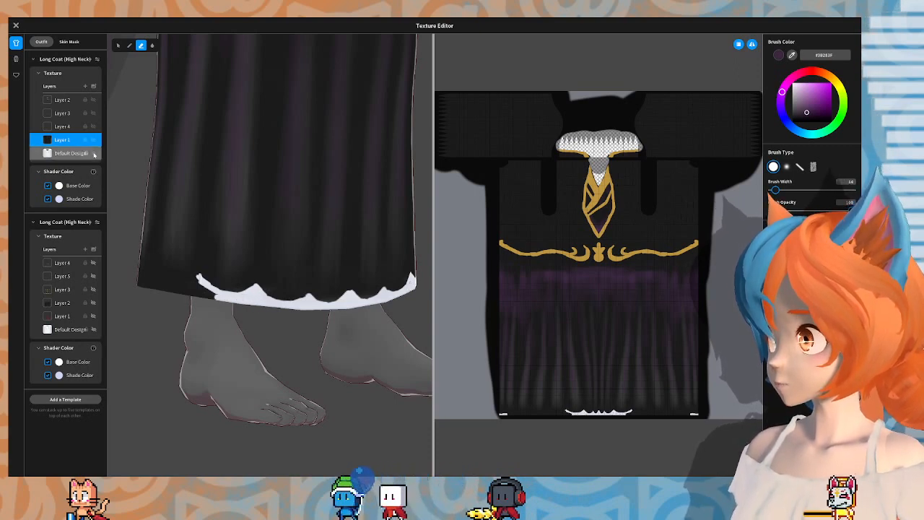
left_click(94, 154)
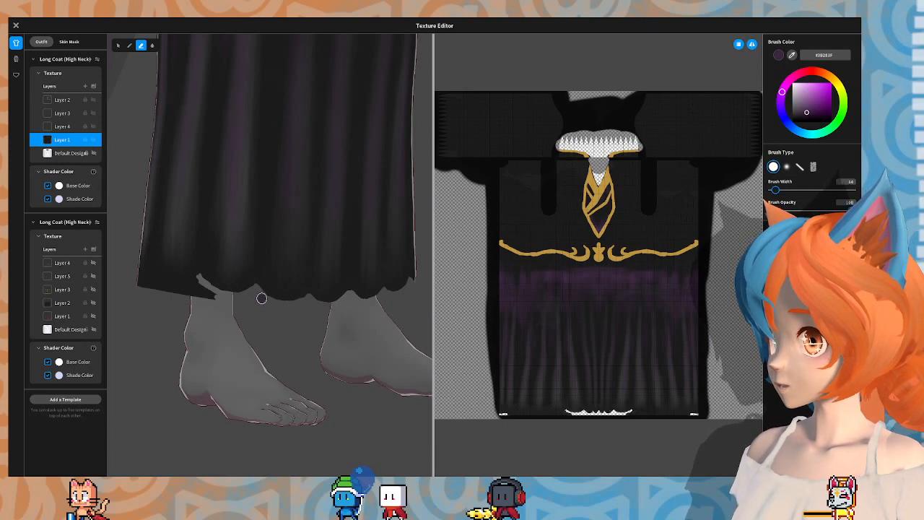
Step: Continue erasing rounded scallops along the side of the skirt's hem, following the fold spacing
right_click_drag(265, 301, 231, 277)
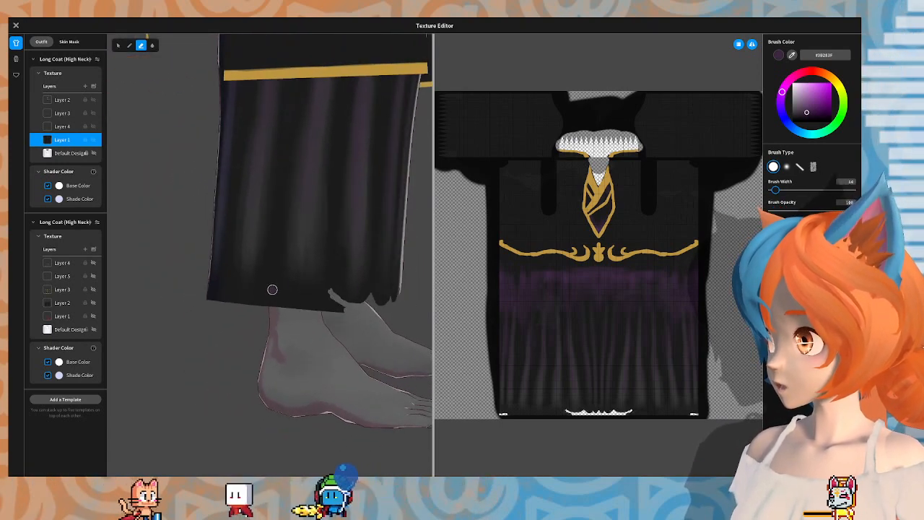
mouse_move(272, 285)
left_mouse_down()
mouse_move(309, 301)
mouse_move(329, 294)
left_mouse_up()
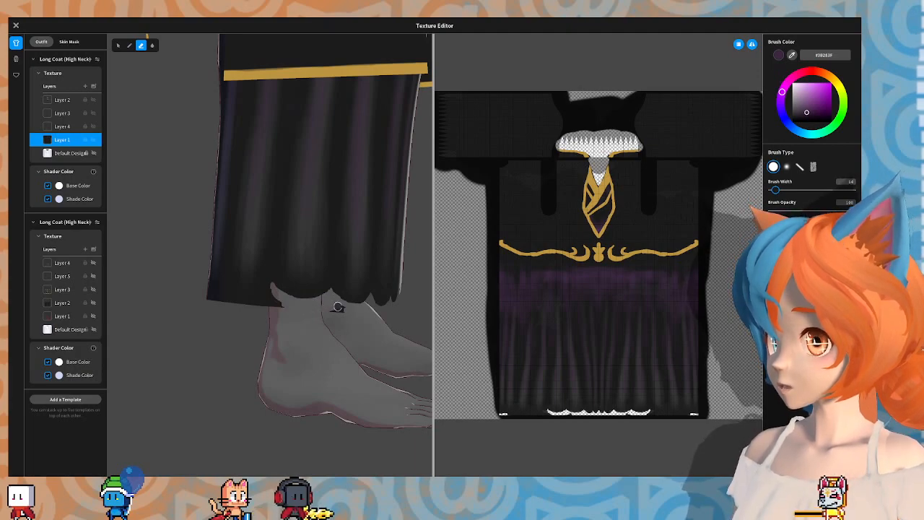
right_click_drag(332, 264, 388, 266)
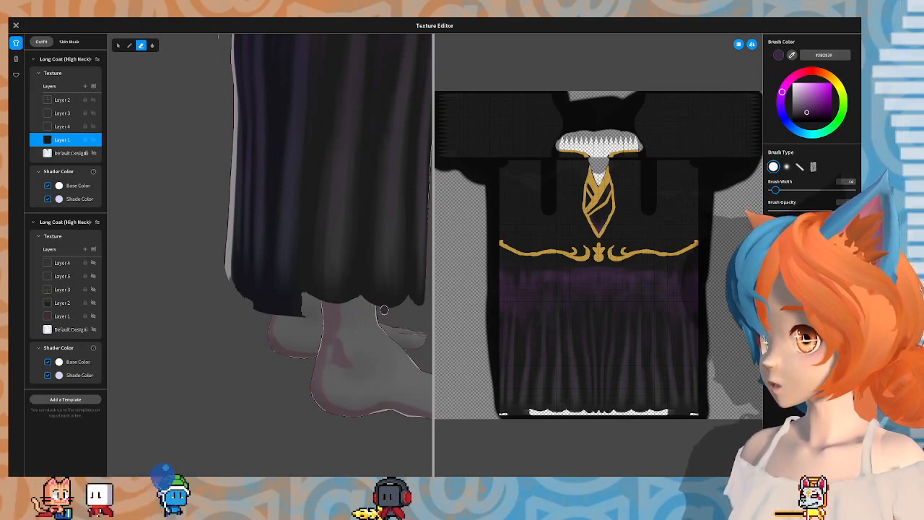
mouse_move(299, 288)
right_mouse_down()
mouse_move(398, 268)
mouse_move(275, 290)
mouse_move(289, 285)
mouse_move(343, 311)
mouse_move(296, 287)
right_mouse_up()
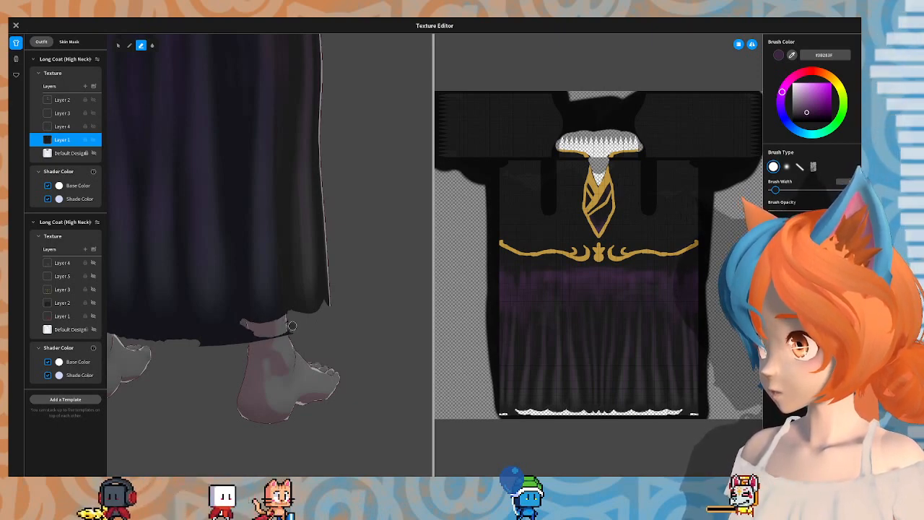
Step: Erase the scallops across the back of the skirt's hem and remove the leftover fabric below them
right_click_drag(290, 332, 304, 301)
left_click_drag(307, 300, 346, 297)
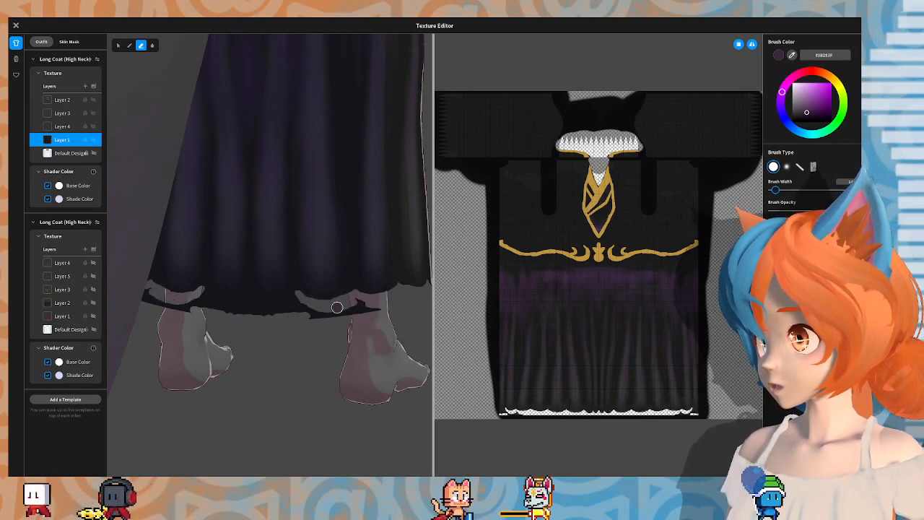
left_click_drag(369, 309, 378, 310)
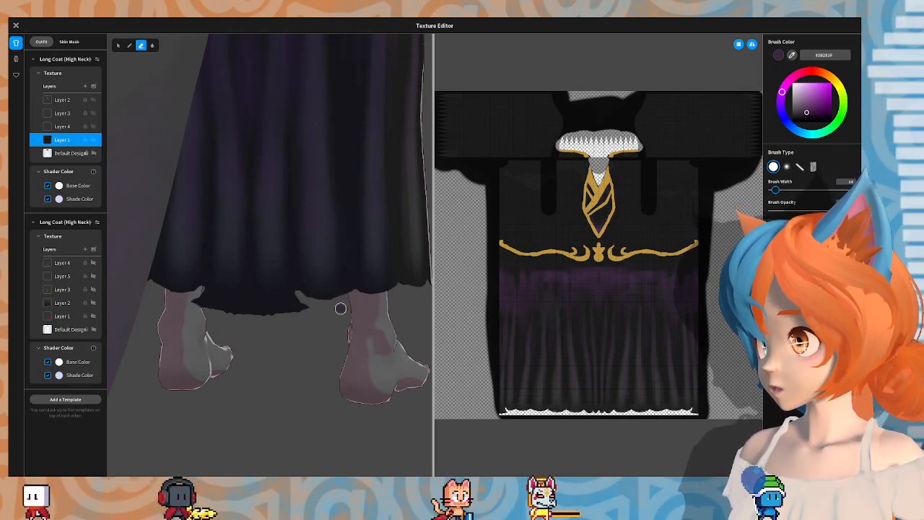
left_click_drag(252, 294, 269, 301)
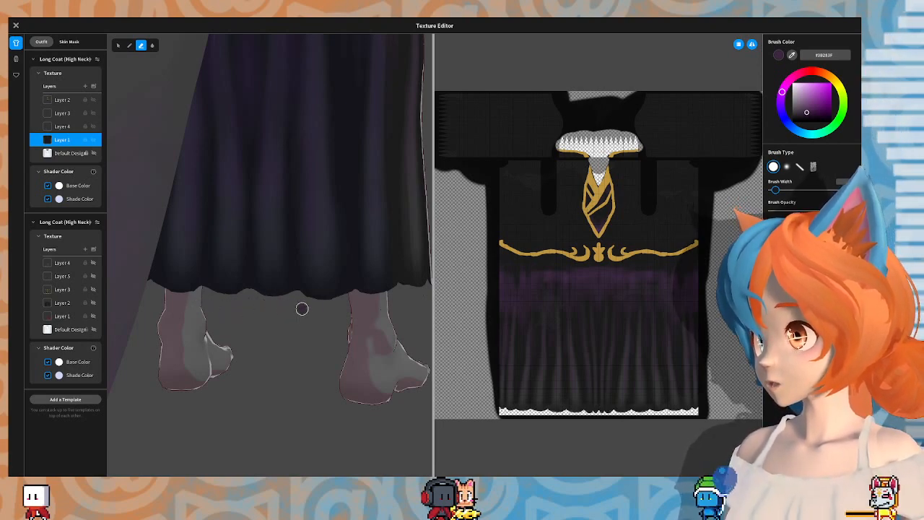
Step: Check the hem all around and turn the second coat's overskirt and gold-trim layers back on
right_click_drag(306, 312, 218, 169)
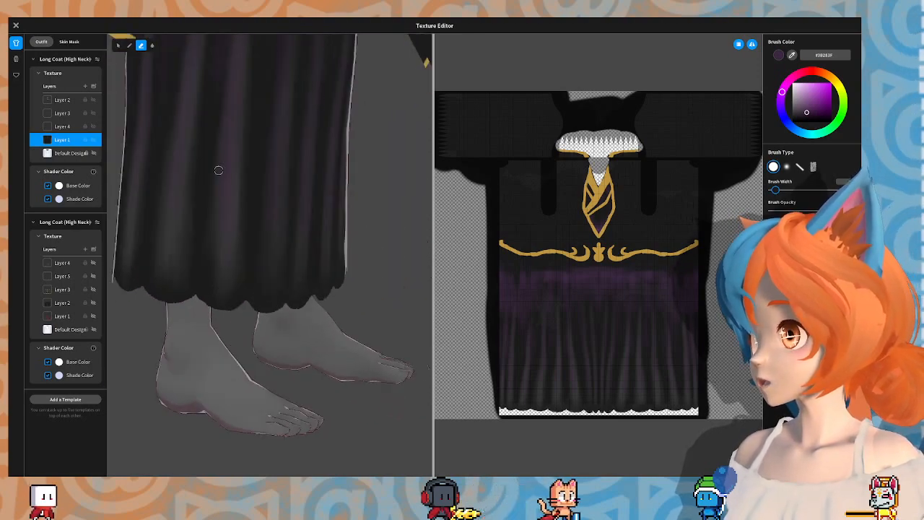
scroll(266, 252, "down", 10)
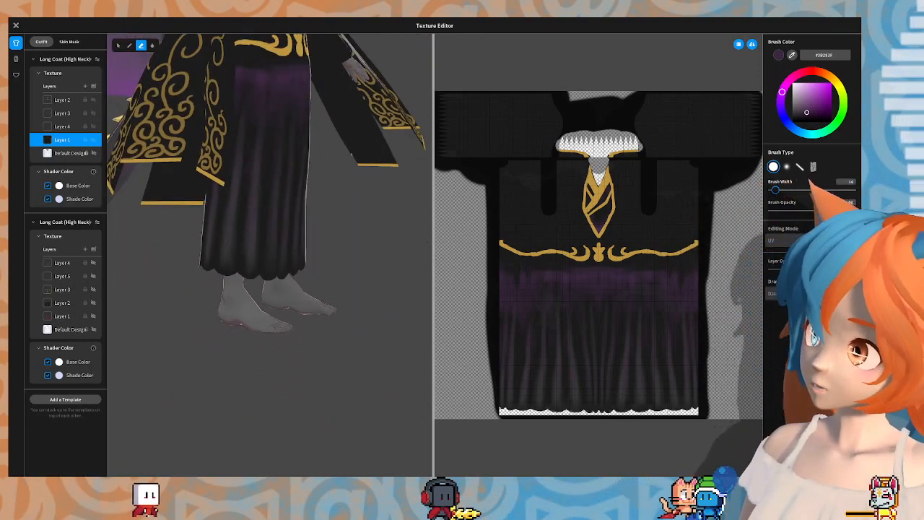
middle_click_drag(317, 141, 313, 187)
right_click_drag(312, 187, 316, 211)
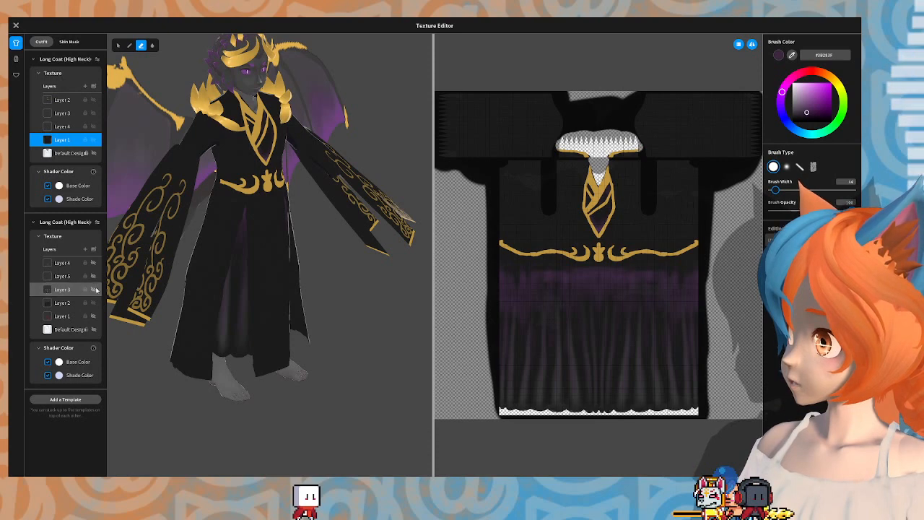
left_click(92, 290)
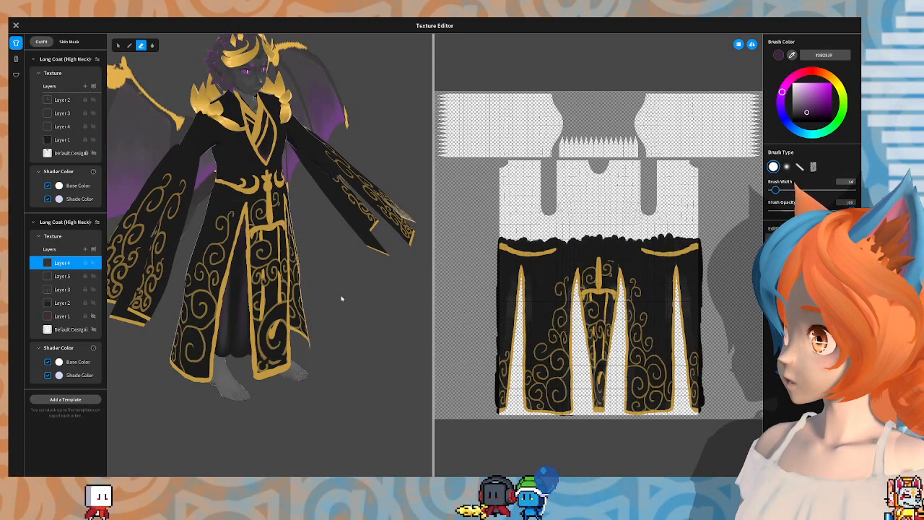
Step: Close the texture editor, overwriting the existing Tops item with the edited coat
right_click_drag(342, 297, 378, 284)
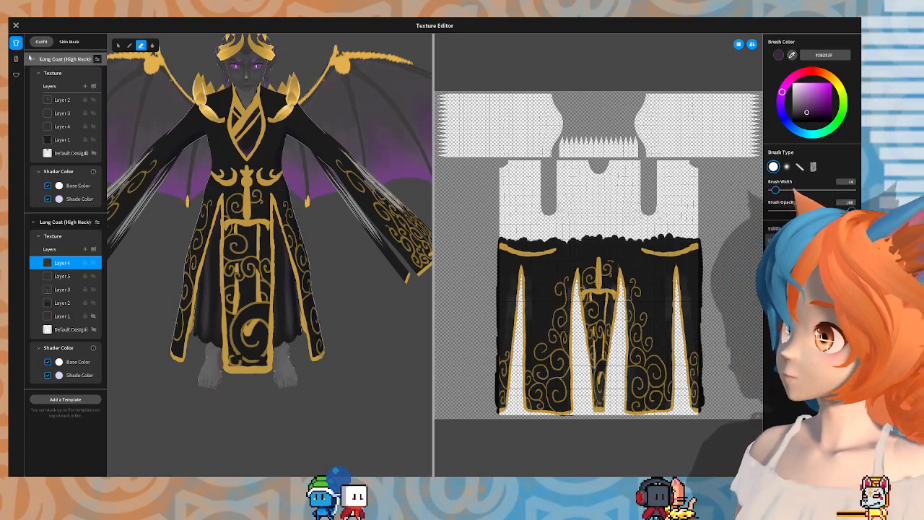
left_click(15, 26)
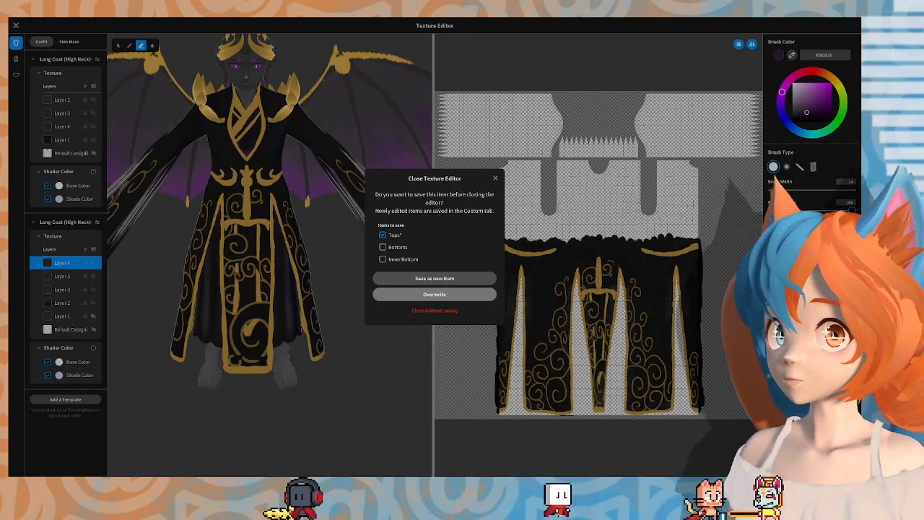
left_click(434, 294)
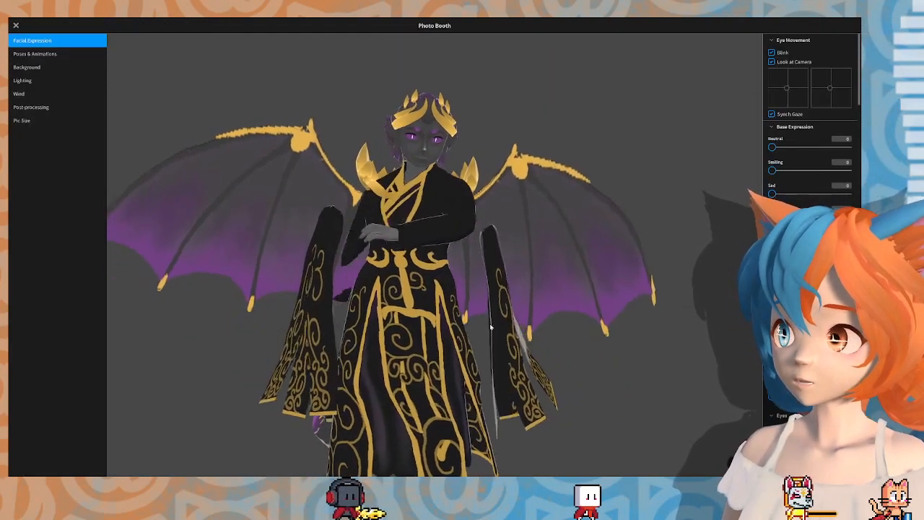
Step: Preview the outfit in the Photo Booth with the Walking animation from Animations 1
middle_click_drag(497, 330, 559, 277)
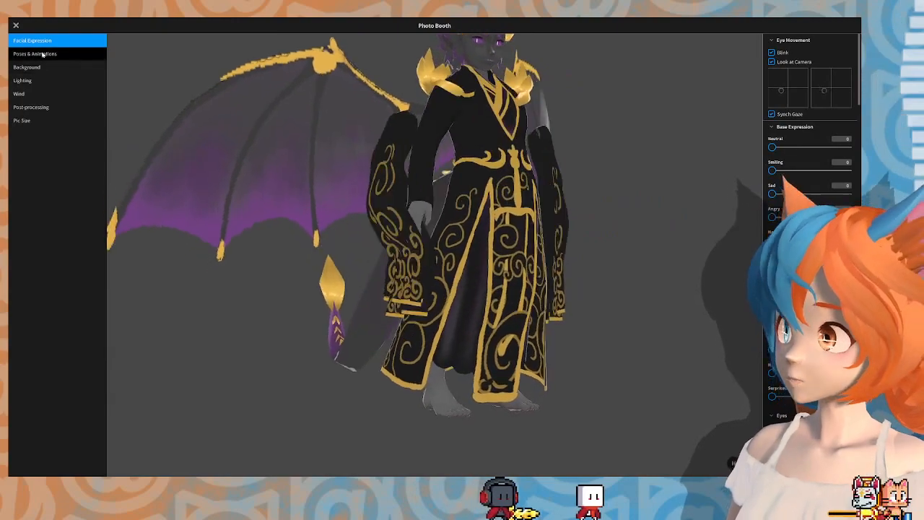
left_click(42, 54)
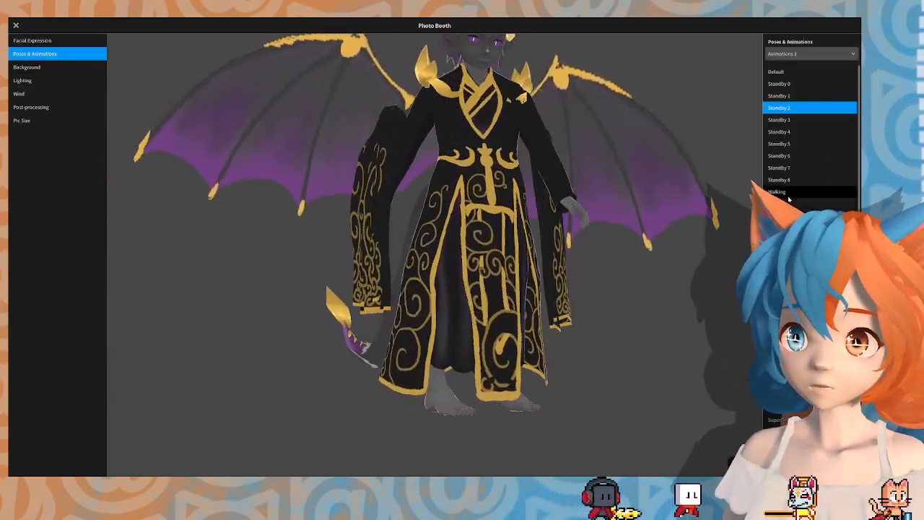
left_click(788, 193)
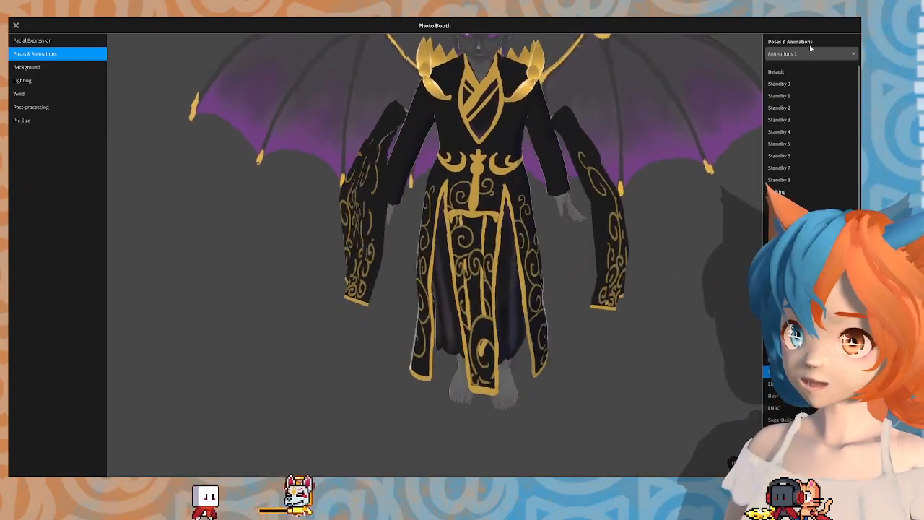
Step: Preview the outfit with the Walking animation from Animations 2 and leave the Photo Booth
left_click(810, 53)
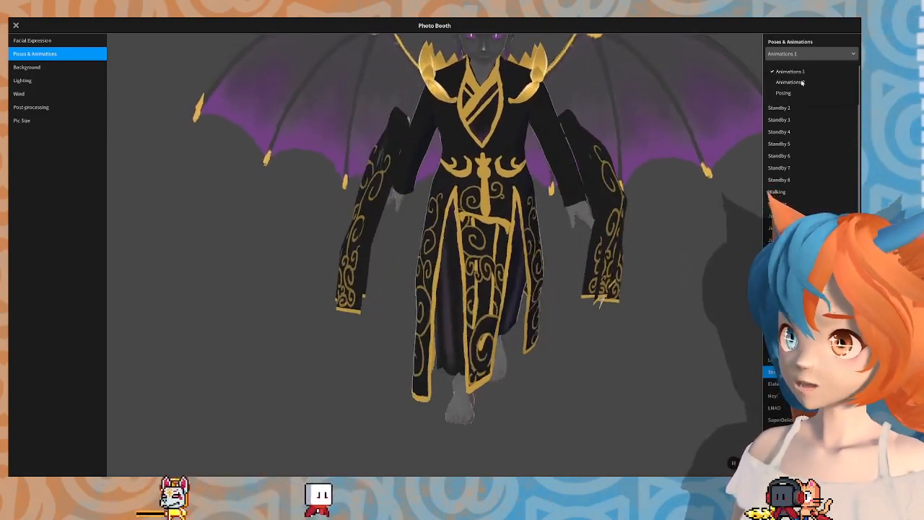
left_click(798, 83)
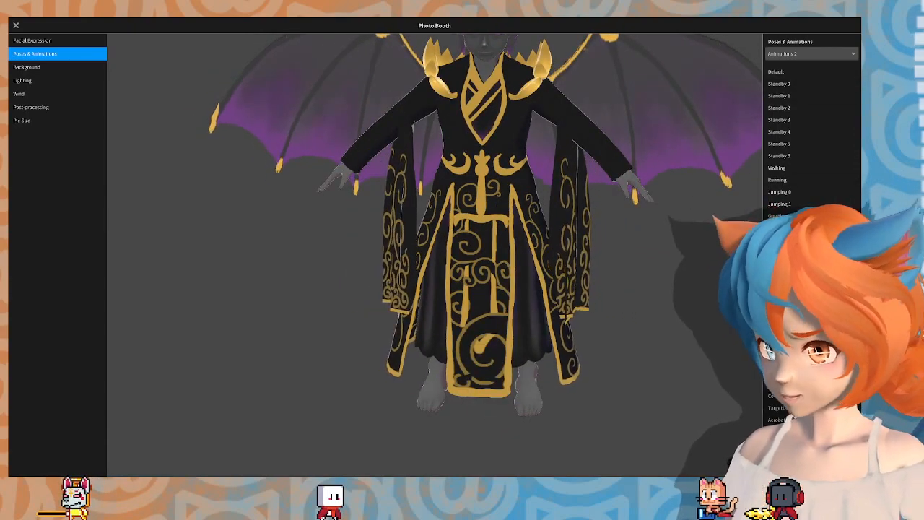
left_click(783, 171)
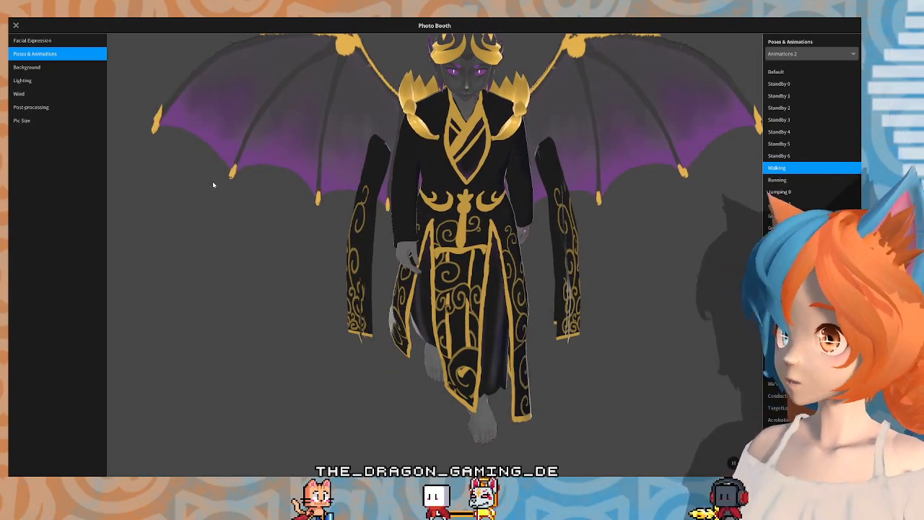
key("Escape")
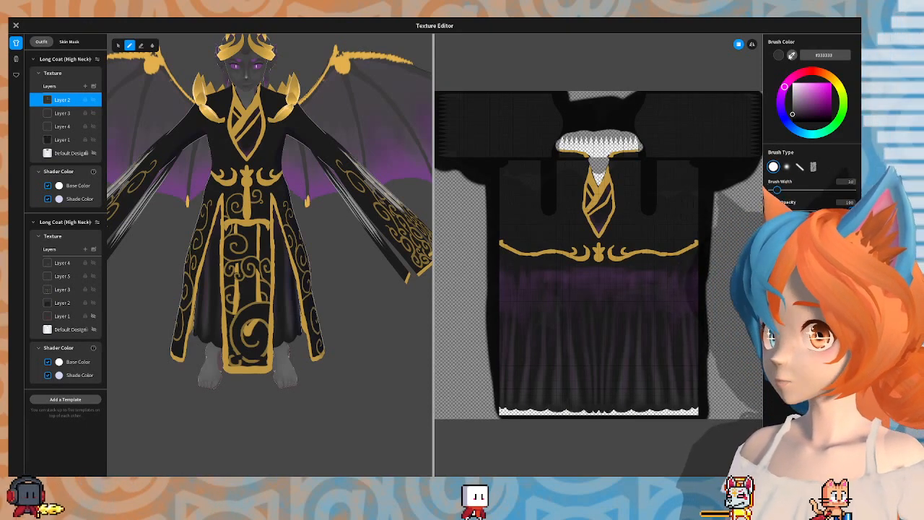
Step: Sample the dark grey of the avatar's face and begin soft-brush shading on the coat's upper body on the first coat's Layer 4
left_click(234, 72, "alt")
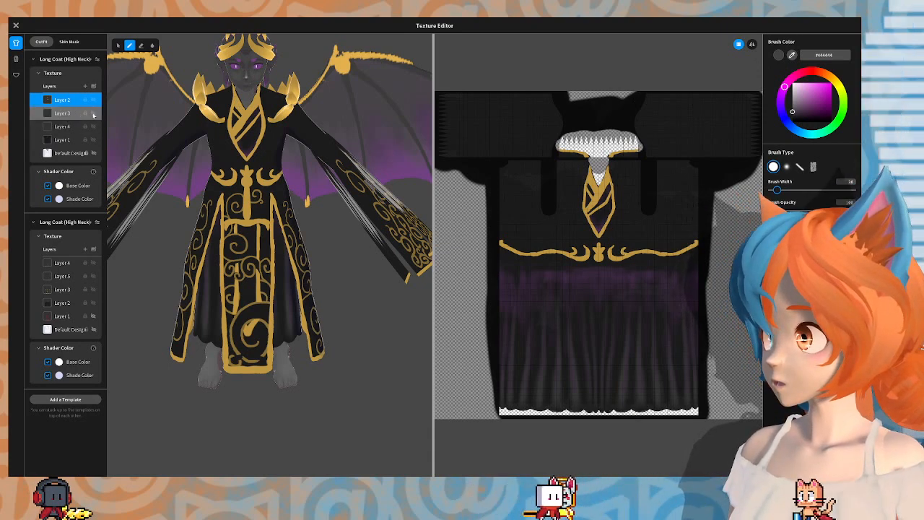
left_click(94, 115)
left_click(93, 115)
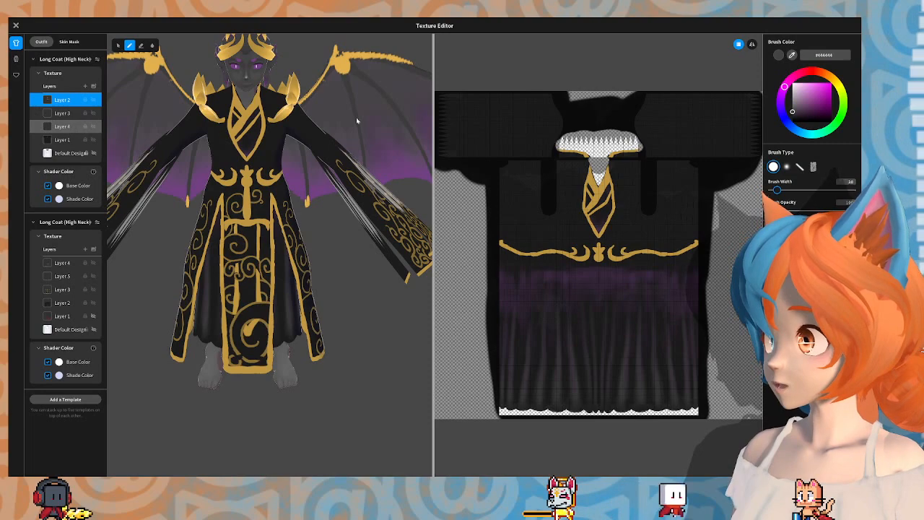
left_click(62, 127)
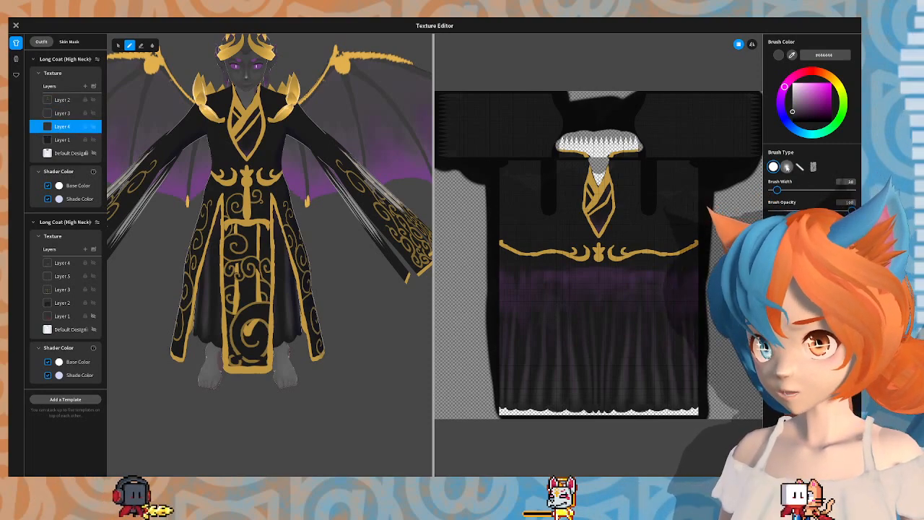
left_click(787, 166)
scroll(604, 158, "up", 5)
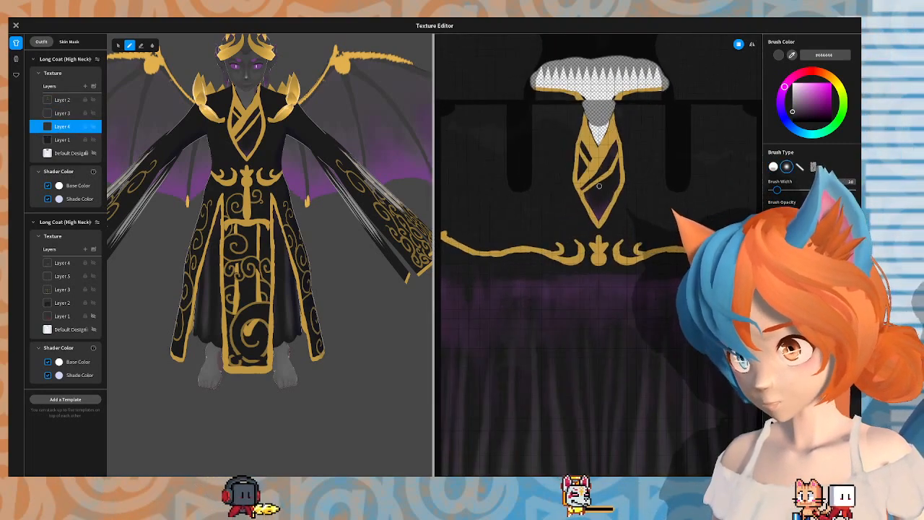
left_click_drag(604, 158, 602, 193)
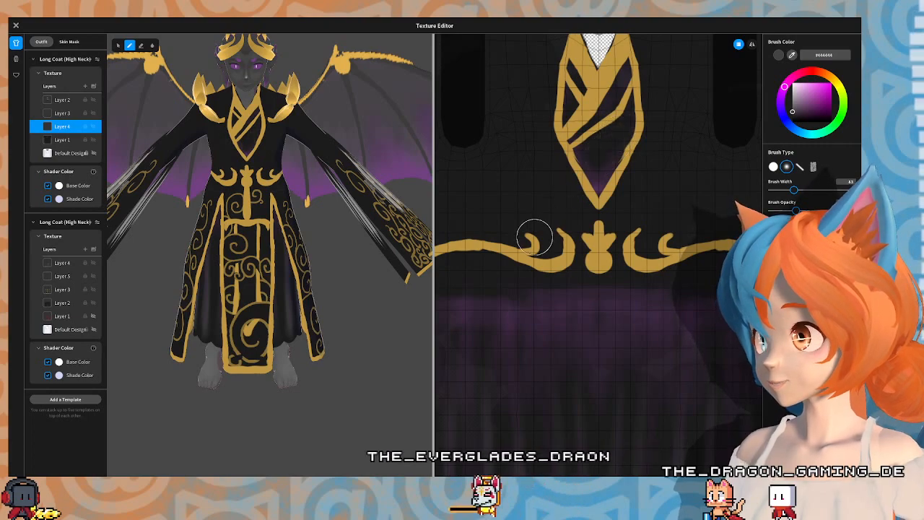
scroll(224, 141, "up", 5)
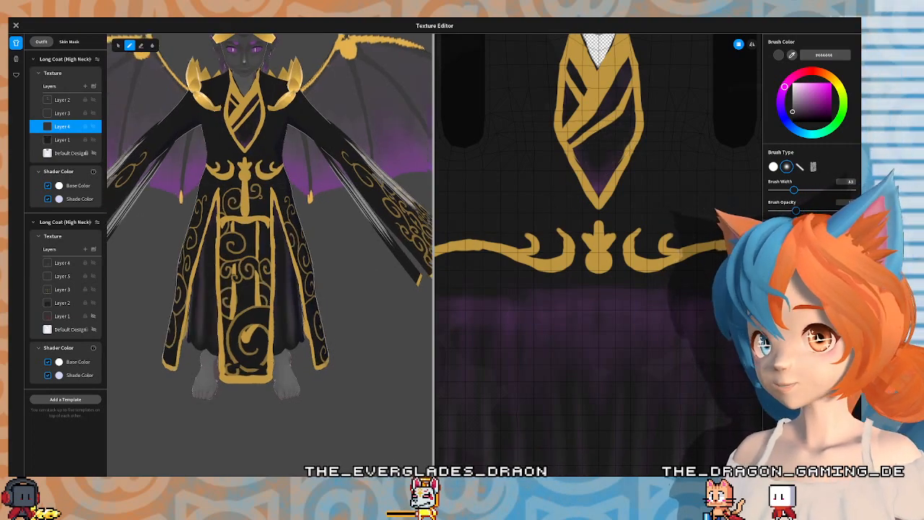
Step: Shade the purple panels inside the coat's gold chest trim with soft grey strokes on Layer 4, erasing the excess
middle_click_drag(247, 123, 309, 299)
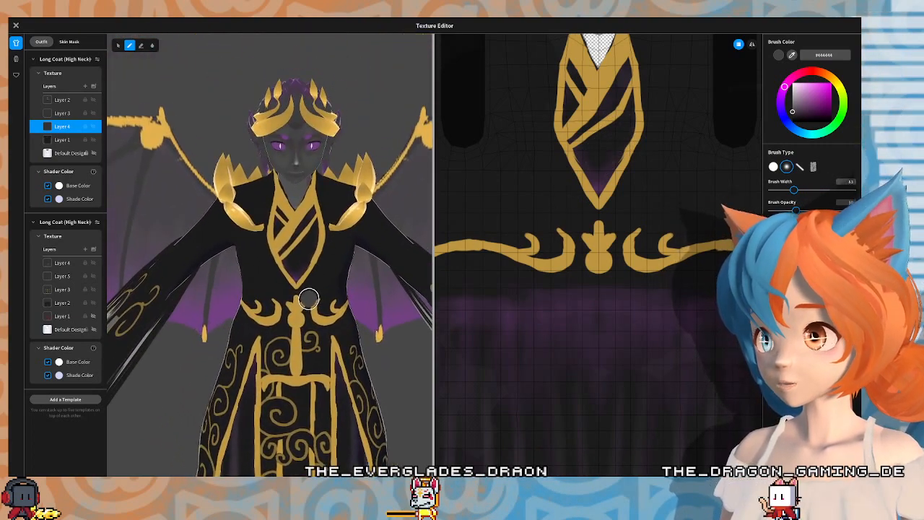
scroll(273, 175, "up", 4)
scroll(273, 175, "up", 4)
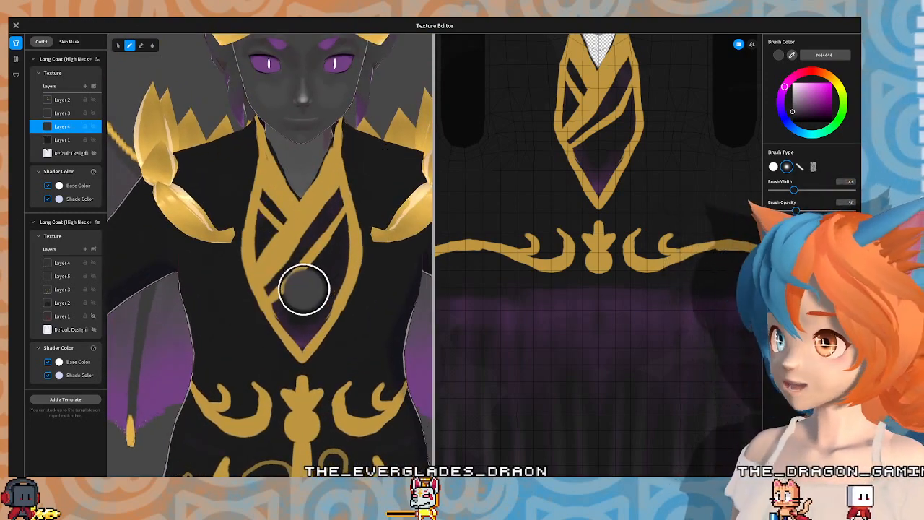
mouse_move(323, 284)
left_mouse_down()
mouse_move(297, 310)
mouse_move(331, 252)
mouse_move(282, 337)
left_mouse_up()
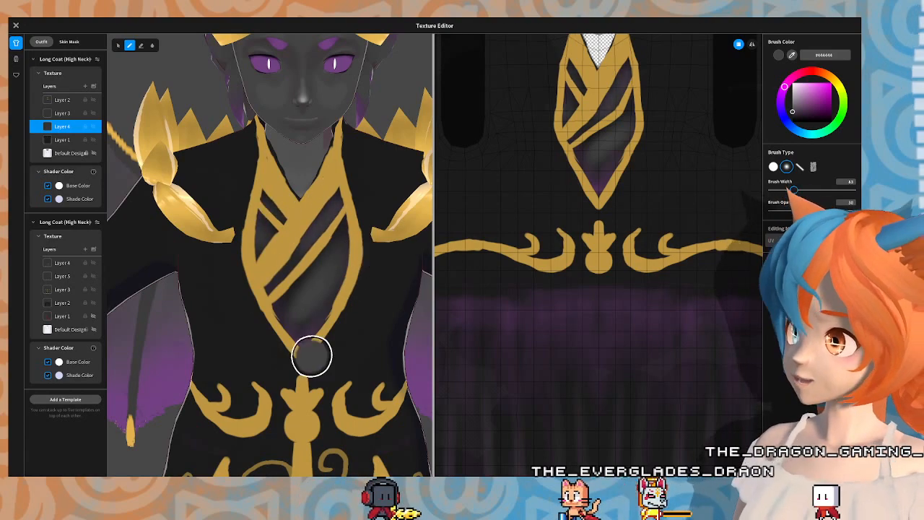
mouse_move(321, 346)
right_mouse_down()
mouse_move(387, 312)
mouse_move(388, 275)
mouse_move(310, 337)
right_mouse_up()
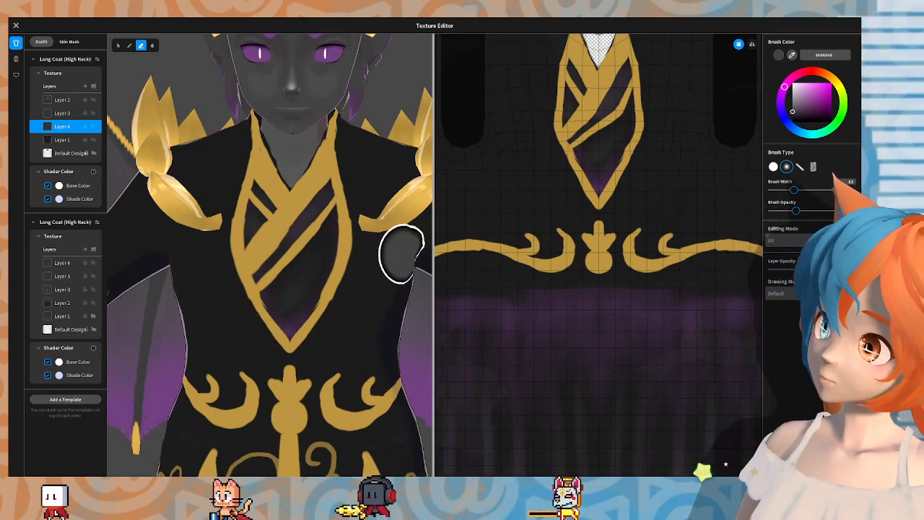
Step: Examine the coat's chest shading close up, at full length and from the side
scroll(285, 305, "down", 5)
mouse_move(374, 314)
middle_mouse_down()
mouse_move(365, 173)
mouse_move(332, 338)
mouse_move(315, 293)
mouse_move(320, 278)
mouse_move(332, 325)
middle_mouse_up()
scroll(332, 338, "down", 3)
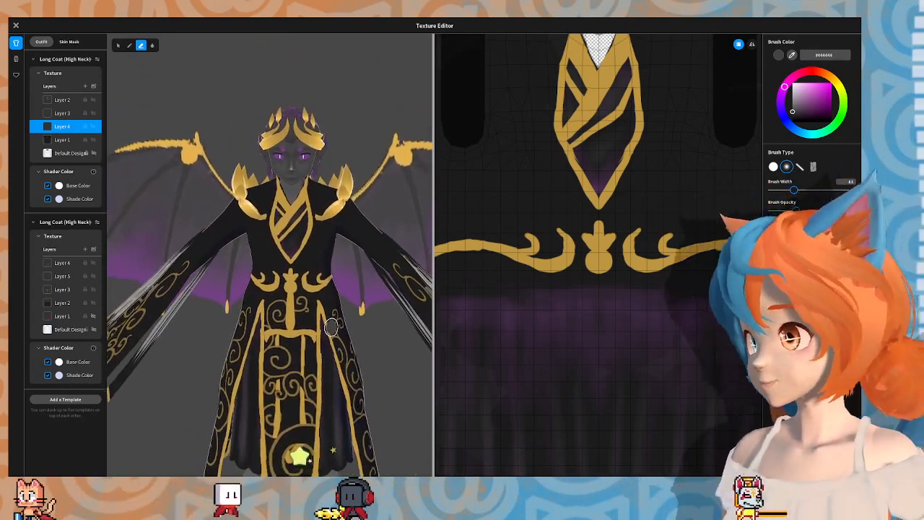
scroll(312, 305, "up", 5)
middle_click_drag(320, 226, 322, 123)
scroll(320, 314, "up", 5)
scroll(317, 287, "up", 2)
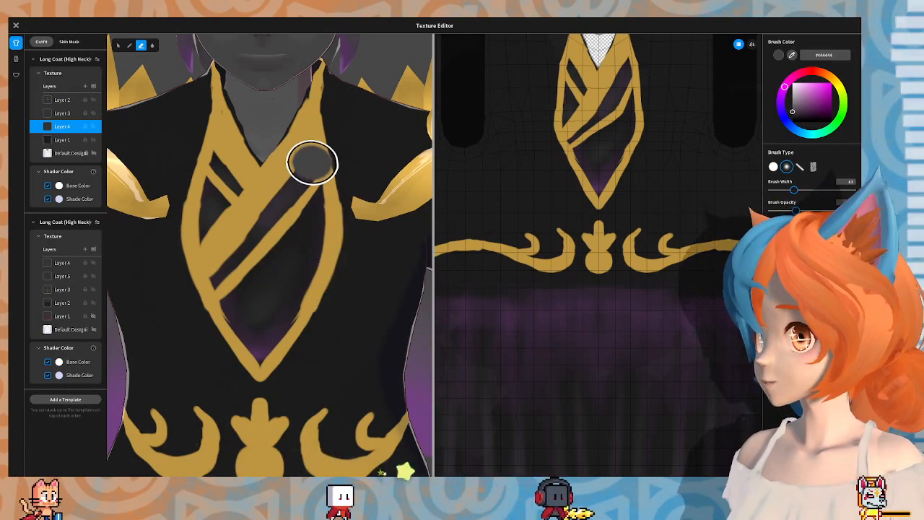
scroll(310, 161, "down", 8)
scroll(250, 223, "down", 1)
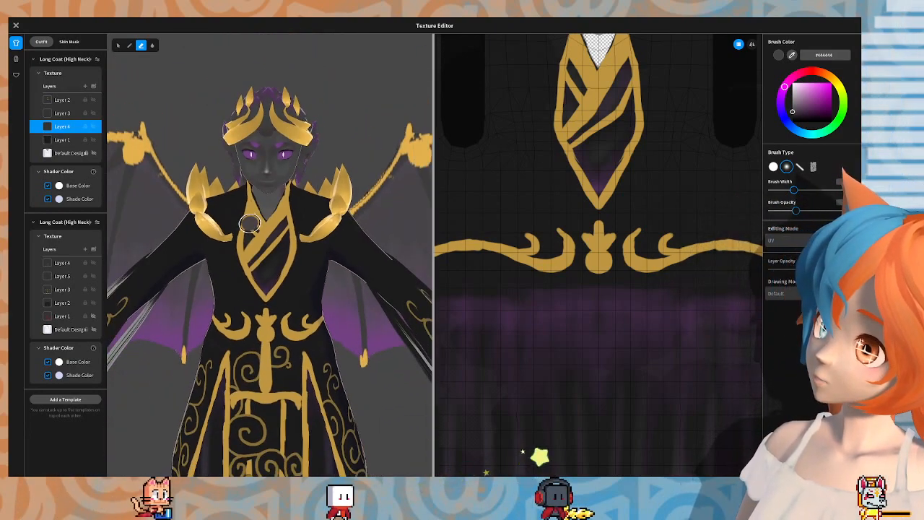
right_click_drag(302, 303, 196, 291)
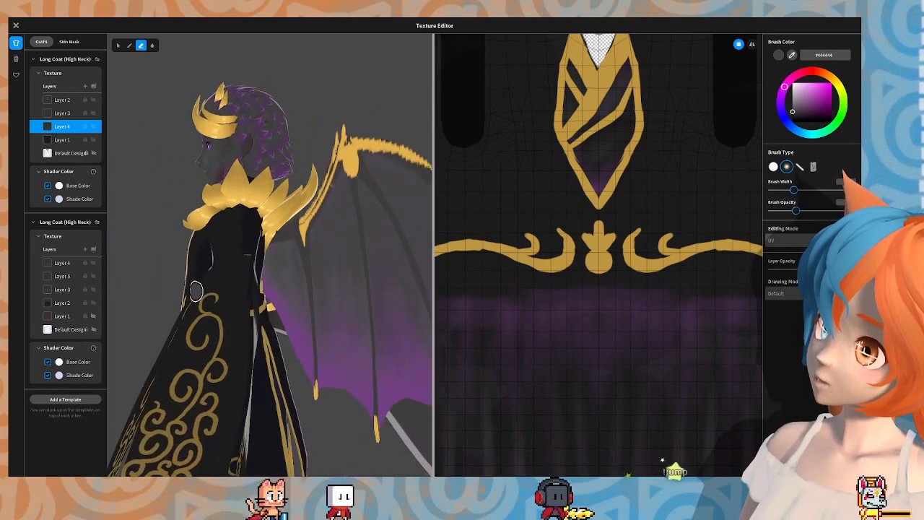
right_click_drag(234, 230, 241, 264)
middle_click_drag(241, 265, 262, 351)
scroll(262, 351, "up", 3)
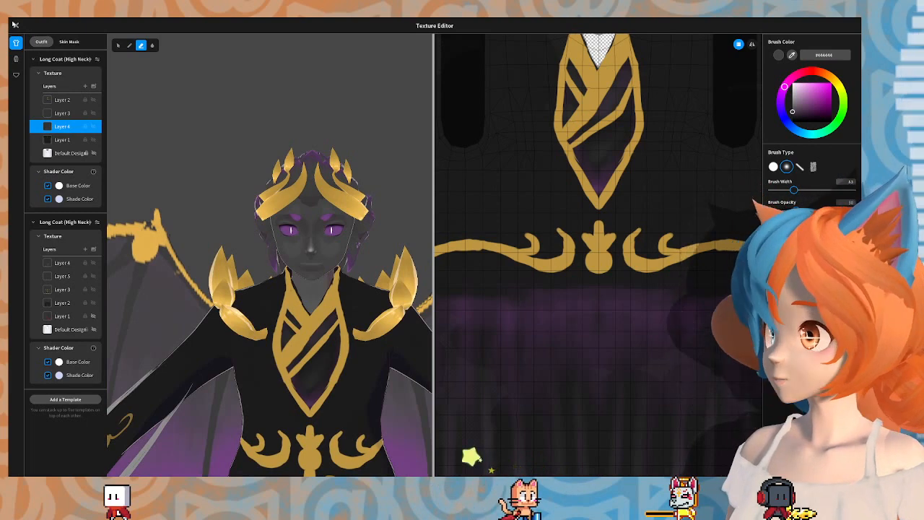
Step: Close the texture editor and overwrite the existing Tops item with the edited texture
left_click(15, 26)
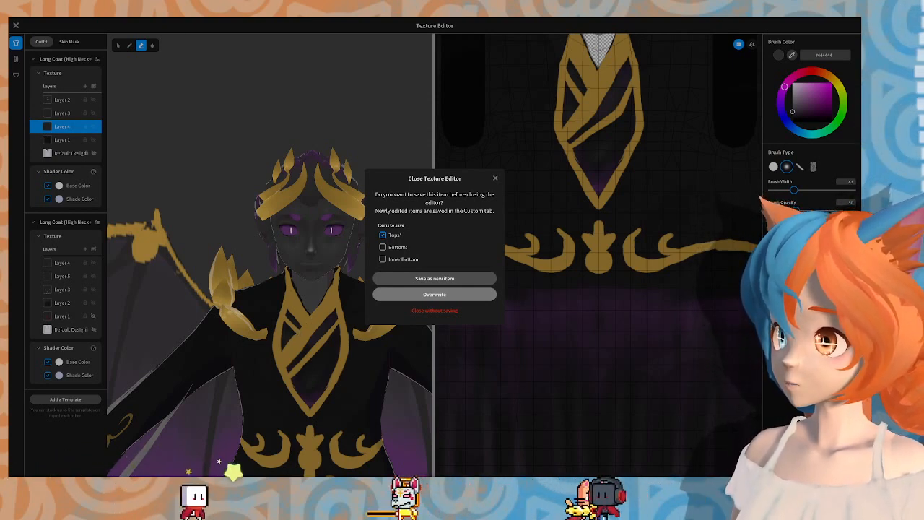
left_click(435, 294)
scroll(402, 306, "down", 3)
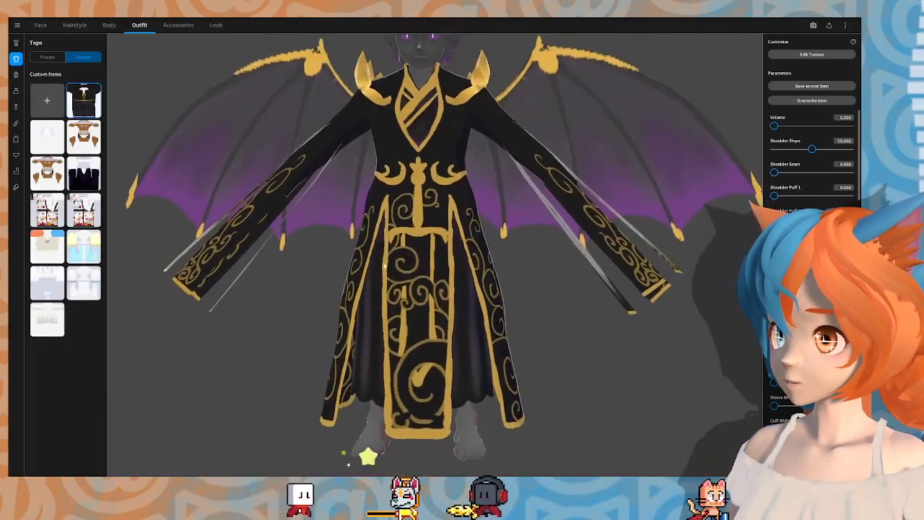
Step: Open the selected custom Ahoge hairstyle for editing
left_click_drag(401, 306, 385, 281)
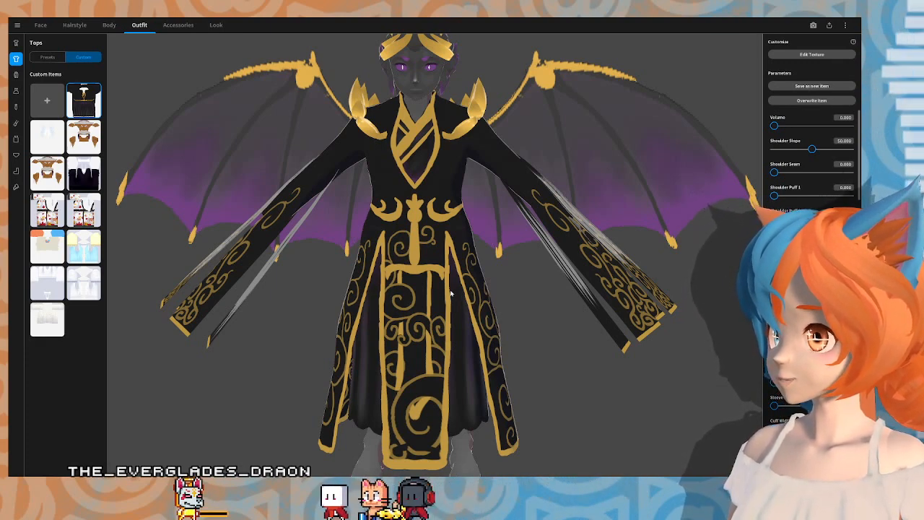
right_click_drag(451, 294, 435, 298)
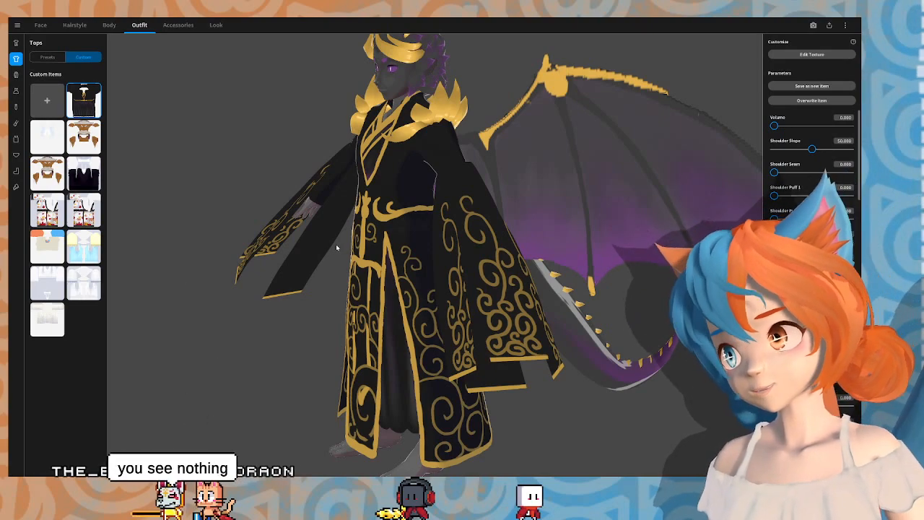
right_click_drag(338, 248, 442, 243)
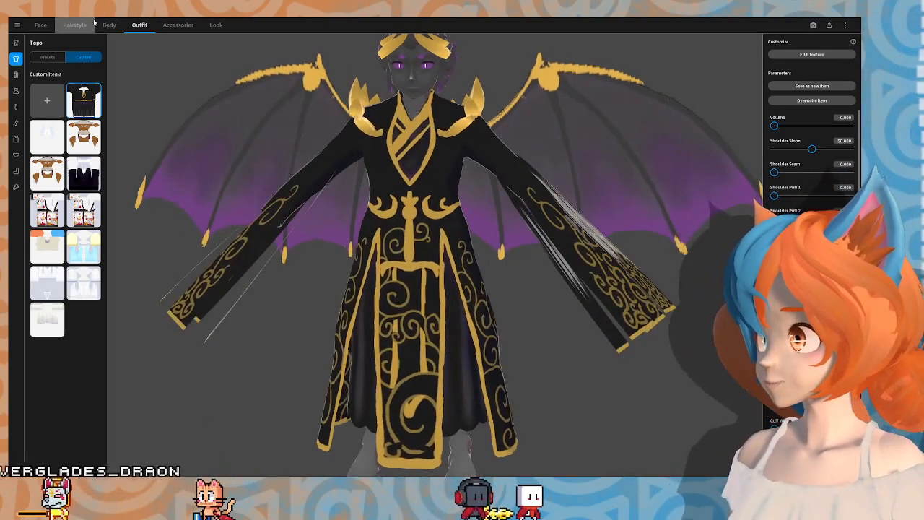
left_click(75, 25)
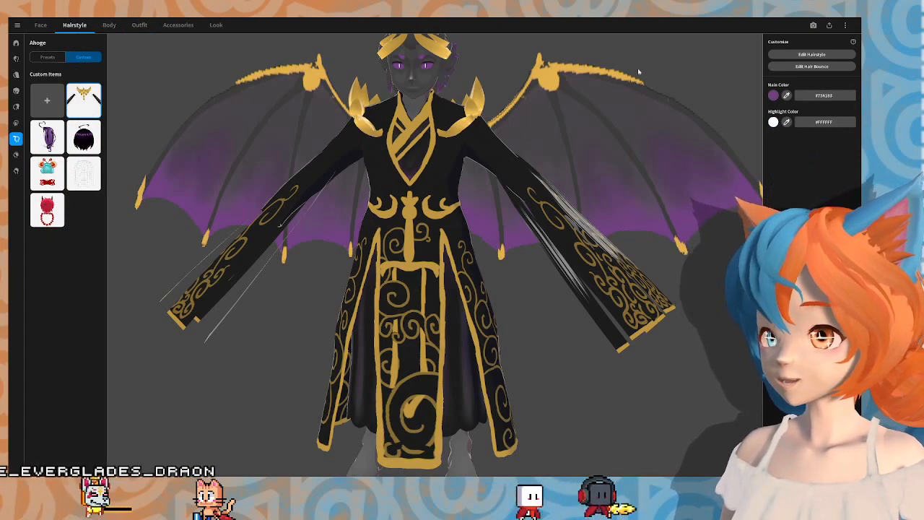
left_click(808, 55)
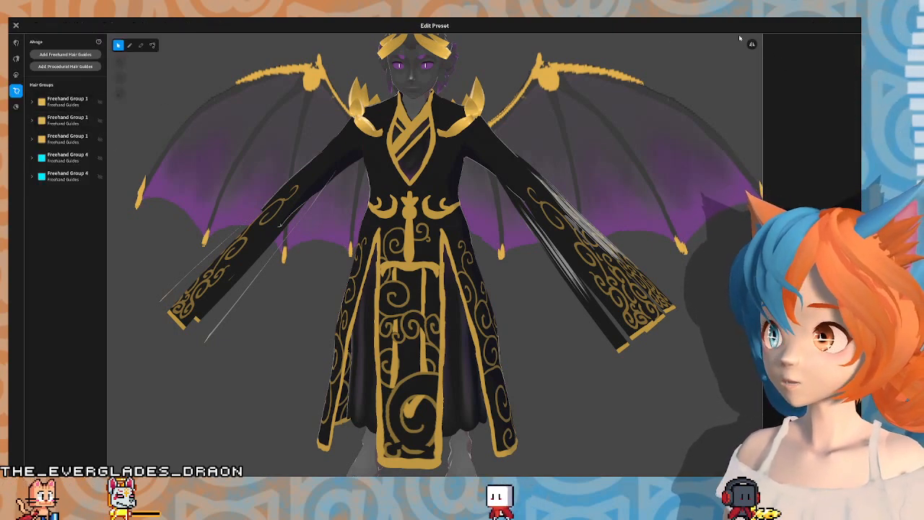
Step: Select the first Freehand Group 1, which forms the shoulder petals, and open its gold material's texture for editing
left_click(56, 108)
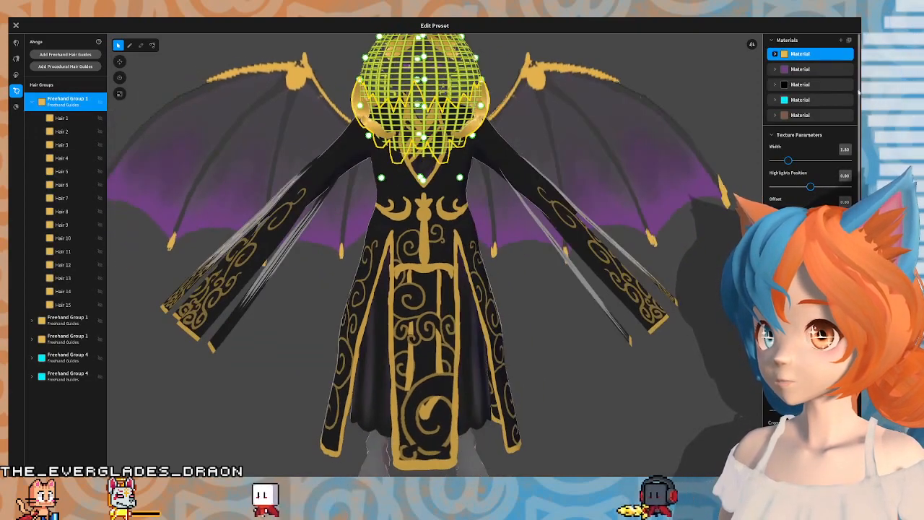
right_click_drag(590, 152, 585, 156)
middle_click_drag(585, 156, 453, 219)
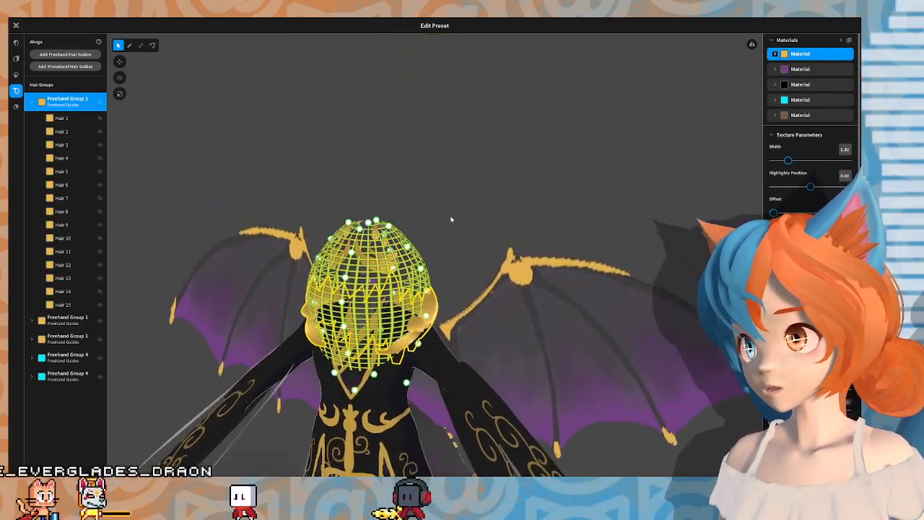
left_click(446, 250)
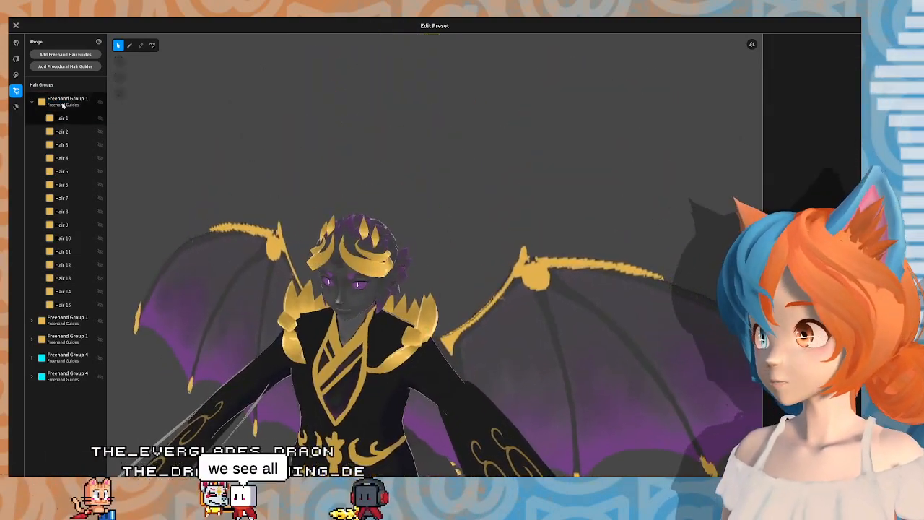
left_click(67, 102)
right_click_drag(543, 251, 552, 250)
middle_click_drag(528, 279, 536, 240)
scroll(536, 240, "up", 1)
right_click_drag(536, 241, 556, 239)
scroll(519, 263, "up", 5)
scroll(517, 262, "down", 1)
scroll(517, 260, "up", 1)
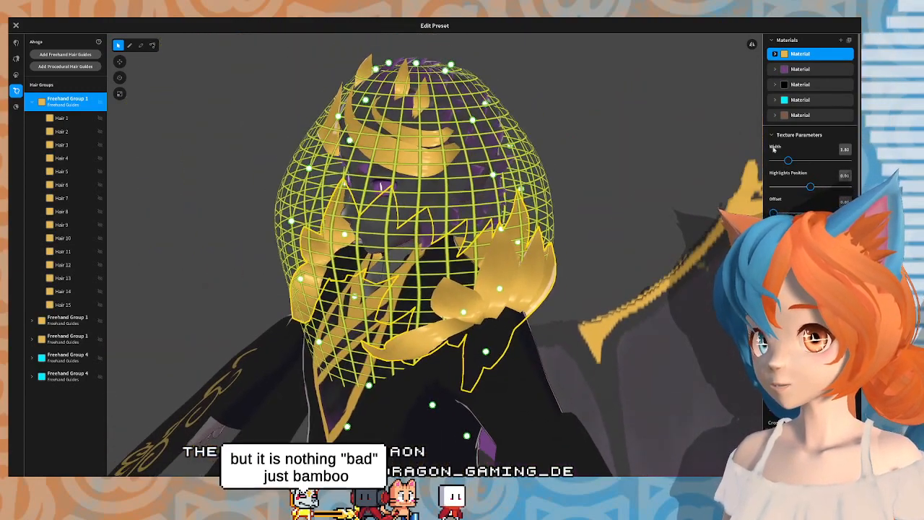
left_click(775, 54)
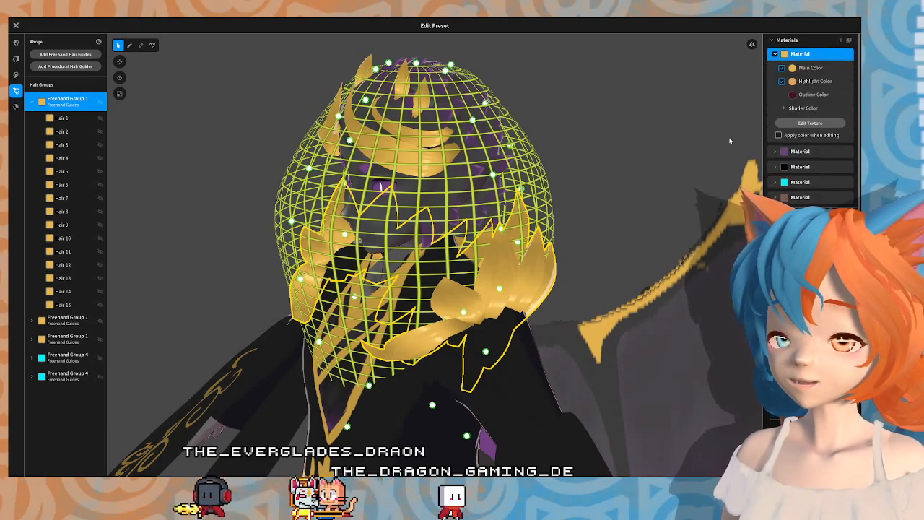
left_click(800, 125)
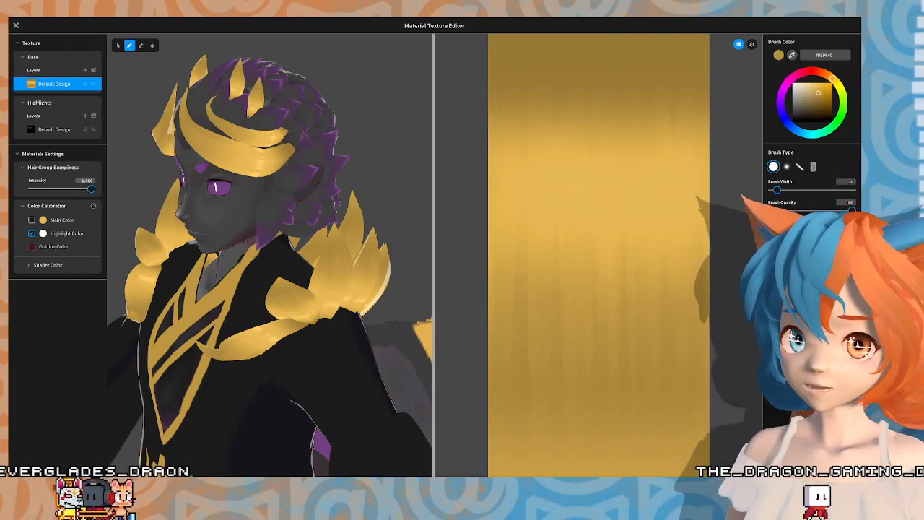
Step: Enlarge the brush and cover the Base default design completely with flat gold #BE9640
left_click_drag(777, 189, 799, 190)
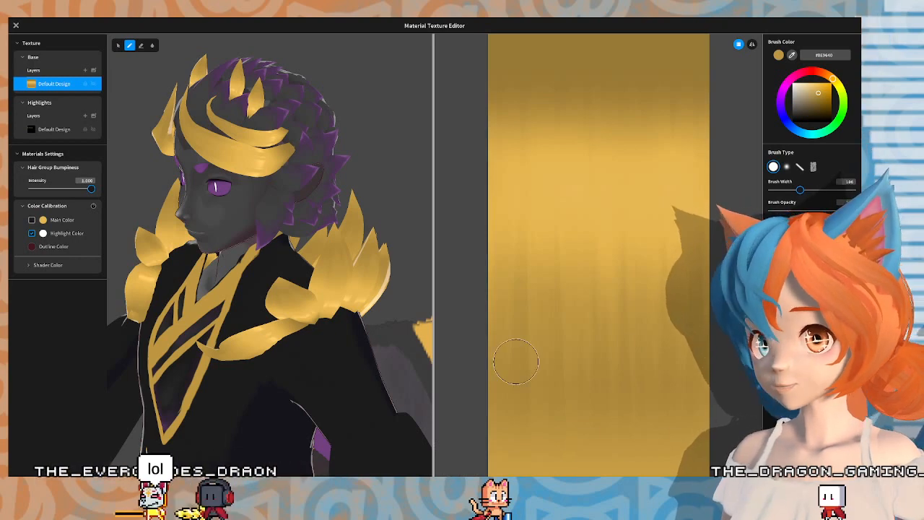
mouse_move(524, 65)
left_mouse_down()
mouse_move(499, 74)
mouse_move(487, 58)
mouse_move(692, 61)
mouse_move(495, 71)
mouse_move(473, 114)
left_mouse_up()
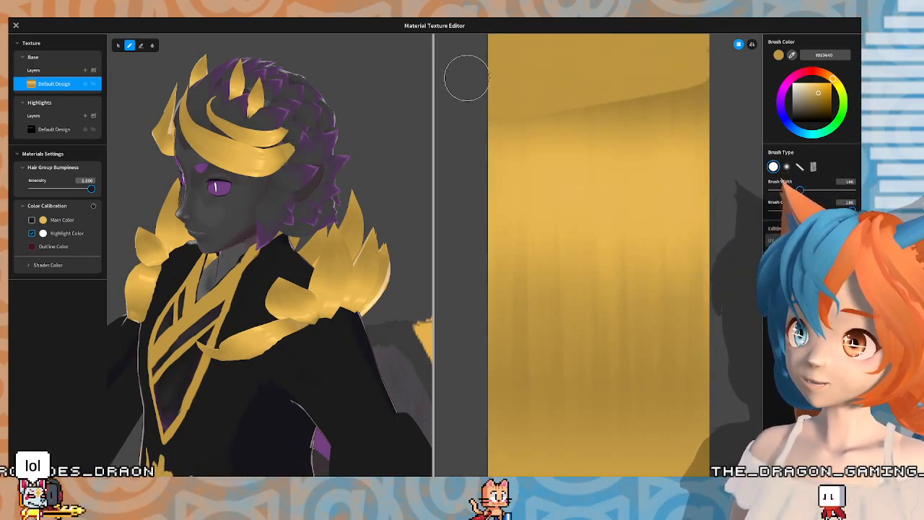
mouse_move(645, 27)
left_mouse_down()
mouse_move(698, 83)
mouse_move(530, 154)
mouse_move(498, 207)
mouse_move(488, 254)
mouse_move(650, 231)
mouse_move(621, 289)
mouse_move(513, 383)
mouse_move(468, 348)
mouse_move(571, 406)
mouse_move(710, 361)
mouse_move(679, 434)
left_mouse_up()
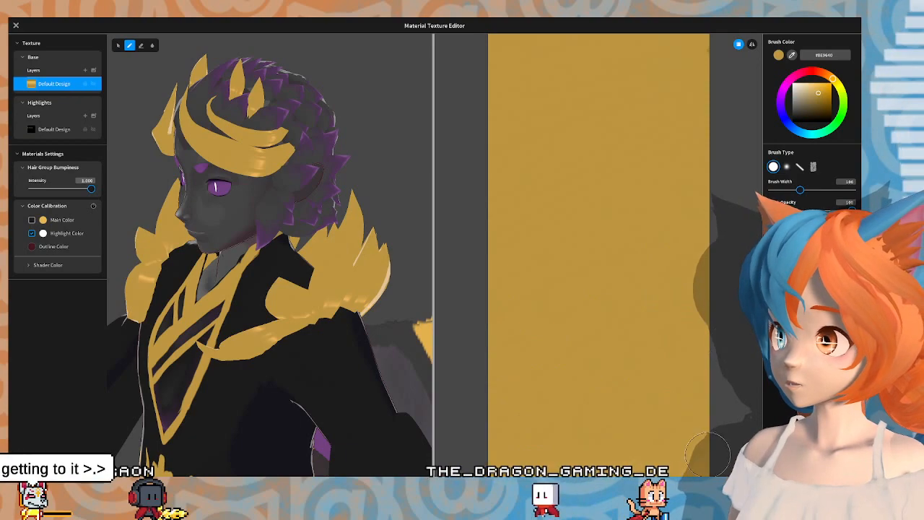
Step: Cover the old shine on the Highlights default design with solid black, undoing a trial of white strokes
right_click_drag(365, 353, 246, 298)
left_click(54, 129)
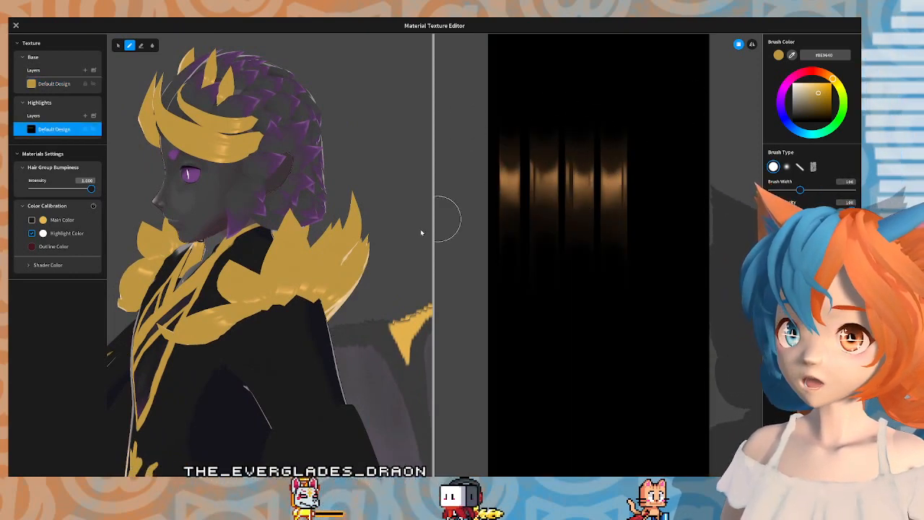
right_click_drag(210, 311, 278, 310)
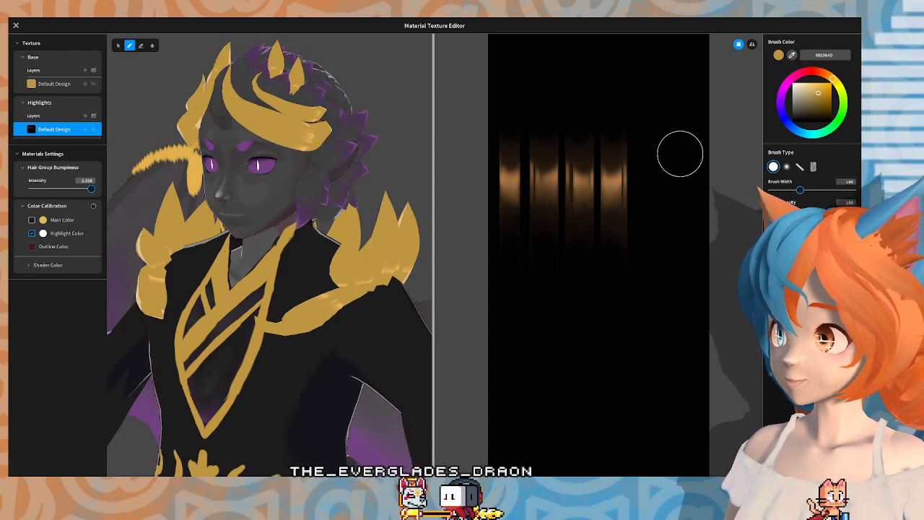
left_click_drag(800, 102, 781, 87)
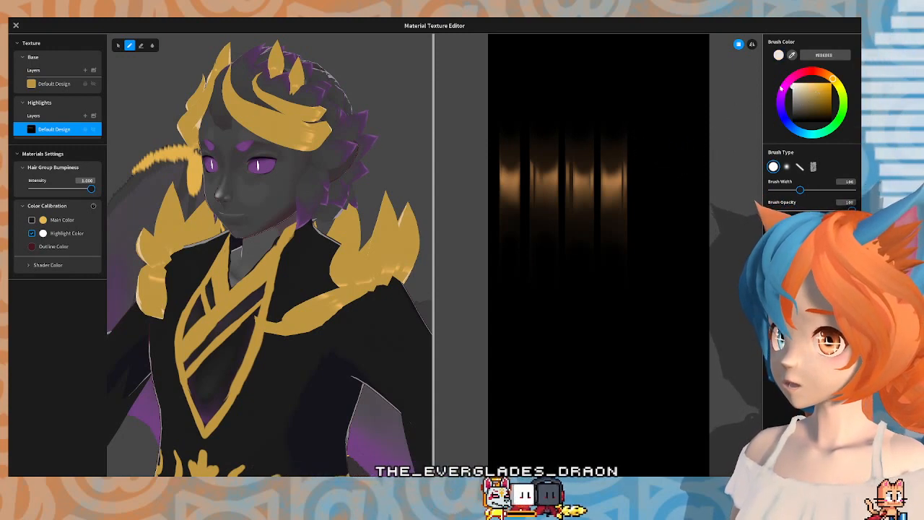
mouse_move(548, 184)
left_mouse_down()
mouse_move(513, 197)
mouse_move(608, 210)
left_mouse_up()
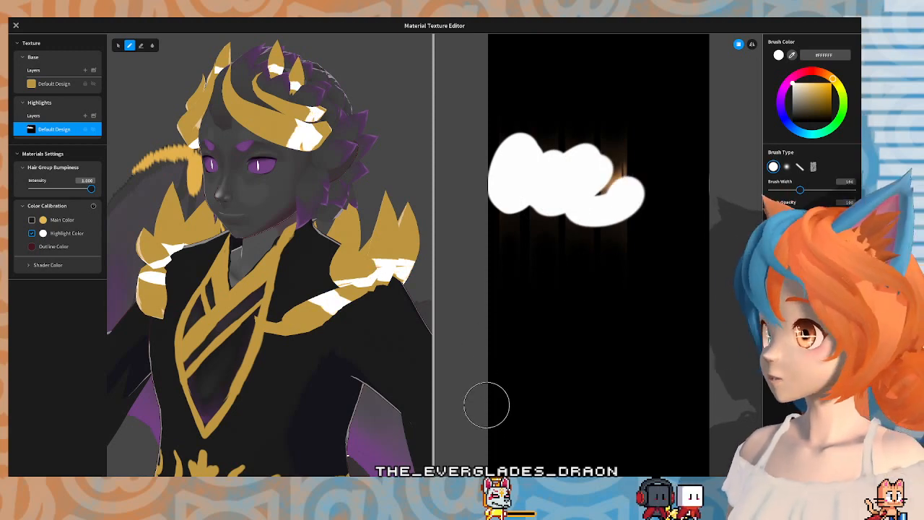
key("ctrl+z")
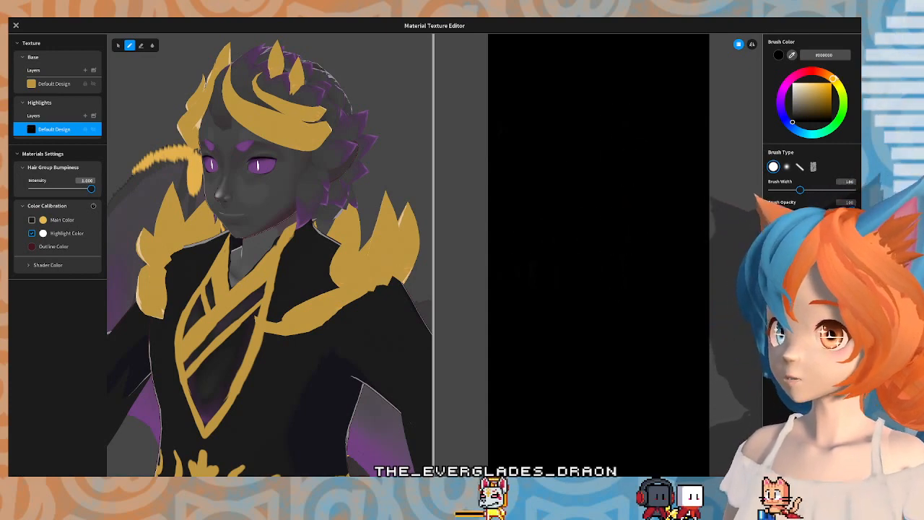
Step: Paint a broad diagonal band in white #FFFFFF across the black Highlights default design
left_click(792, 83)
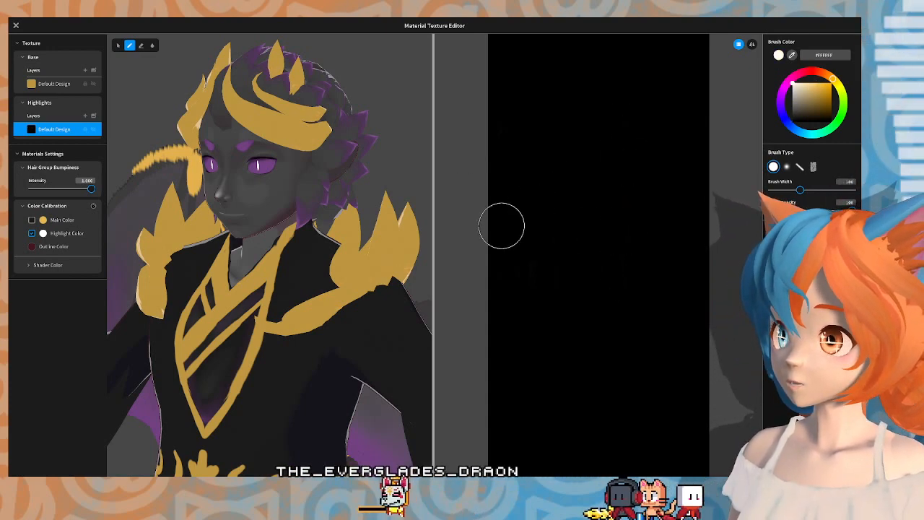
mouse_move(501, 225)
left_mouse_down()
mouse_move(654, 138)
mouse_move(630, 148)
left_mouse_up()
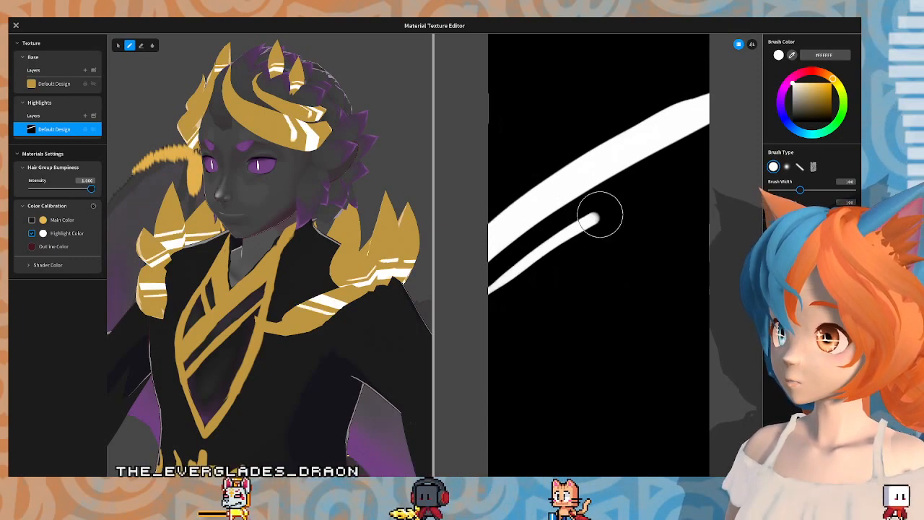
Step: Try a thinner second white stripe below the diagonal highlight band, and undo it
left_click_drag(600, 214, 687, 173)
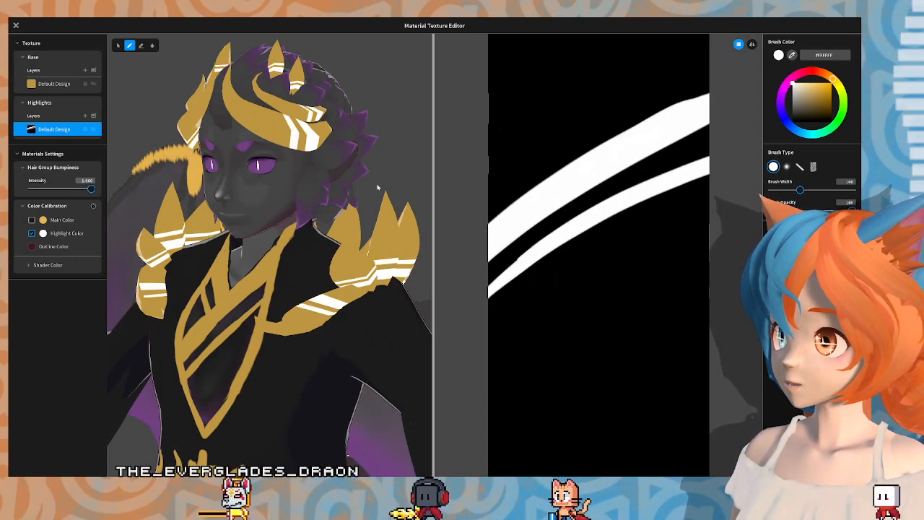
right_click_drag(378, 188, 339, 206)
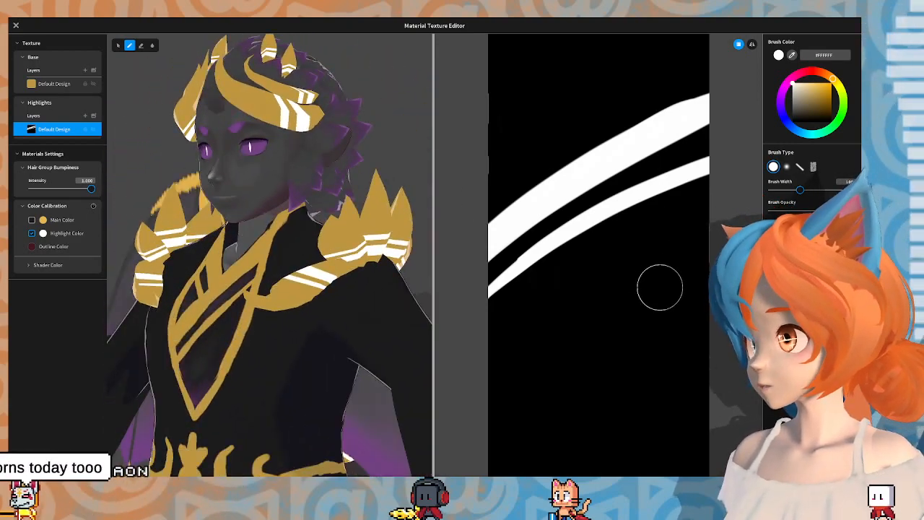
key("ctrl+z")
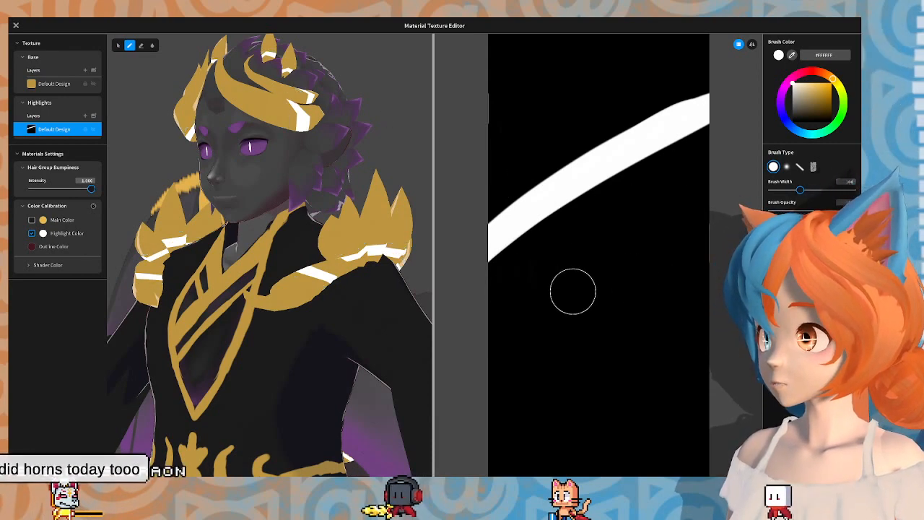
Step: Undo the broad diagonal white band so the Highlights default design is solid black again
key("ctrl+z")
key("ctrl+z")
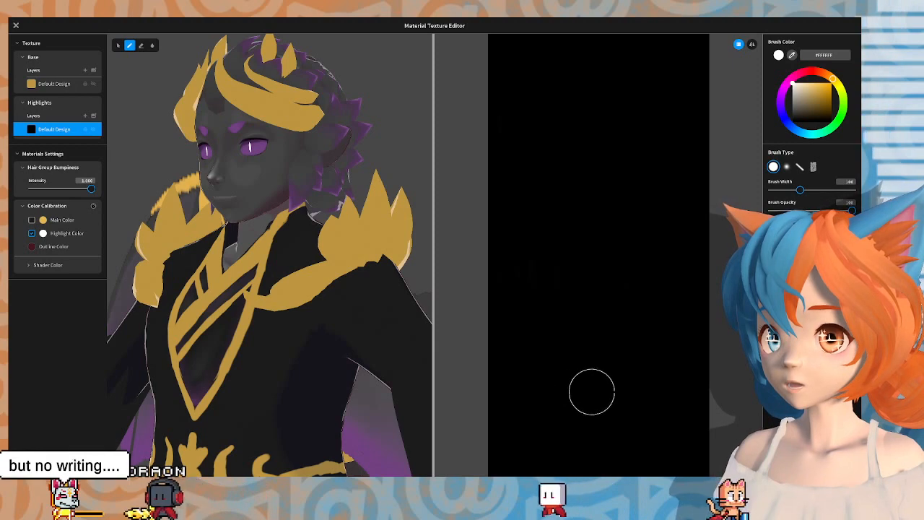
Step: Try two wide parallel white bands rising across the lower half of the Highlights design, and undo them
mouse_move(535, 402)
left_mouse_down()
mouse_move(574, 394)
mouse_move(516, 419)
mouse_move(537, 407)
left_mouse_up()
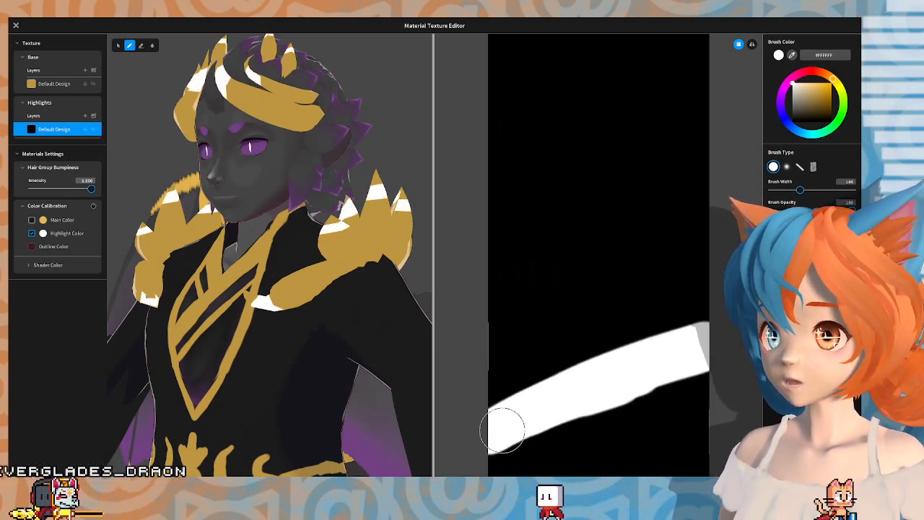
left_click_drag(489, 354, 705, 271)
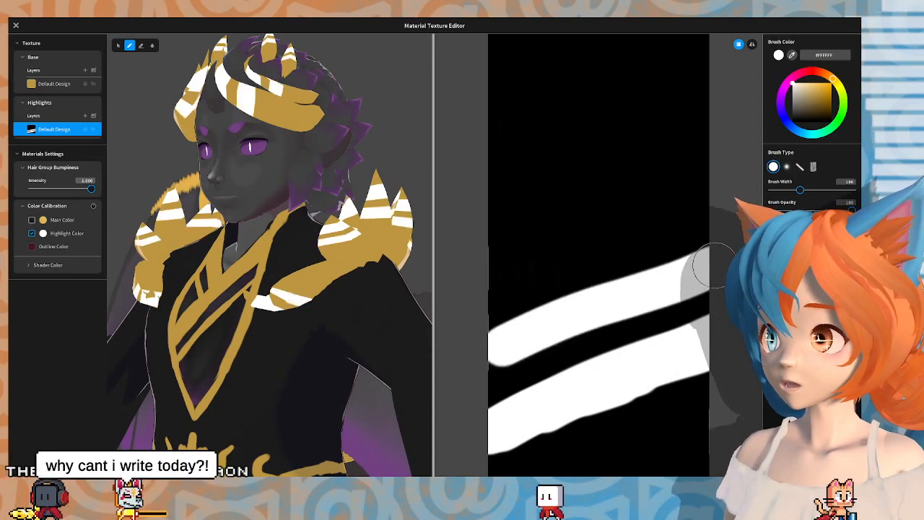
key("ctrl+z")
key("ctrl+z")
key("ctrl+z")
key("ctrl+z")
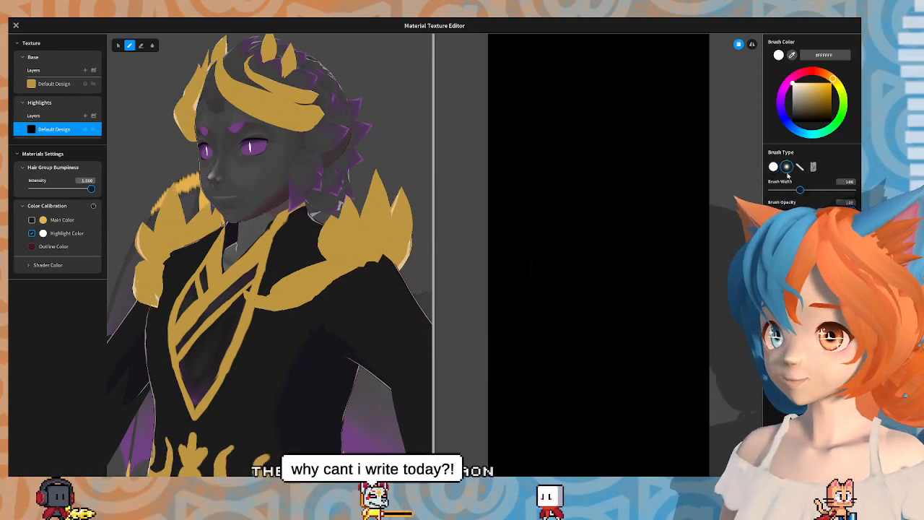
Step: Try steeper single white diagonal strokes on the black Highlights design, and undo each of them
left_click_drag(514, 390, 708, 251)
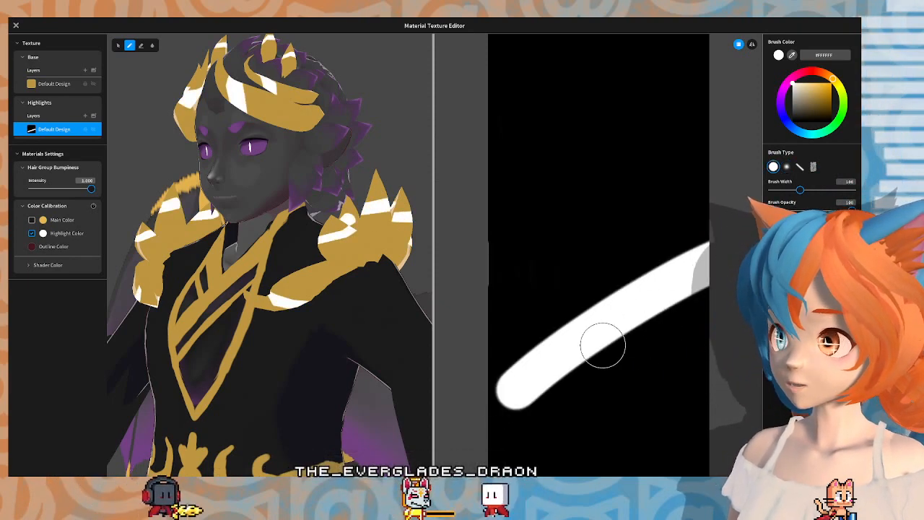
key("ctrl+z")
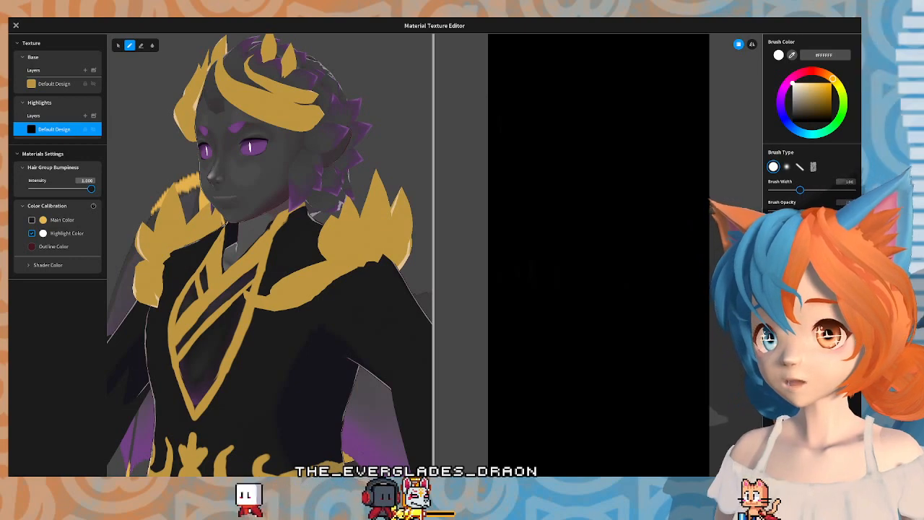
mouse_move(473, 451)
left_mouse_down()
mouse_move(578, 376)
mouse_move(629, 354)
left_mouse_up()
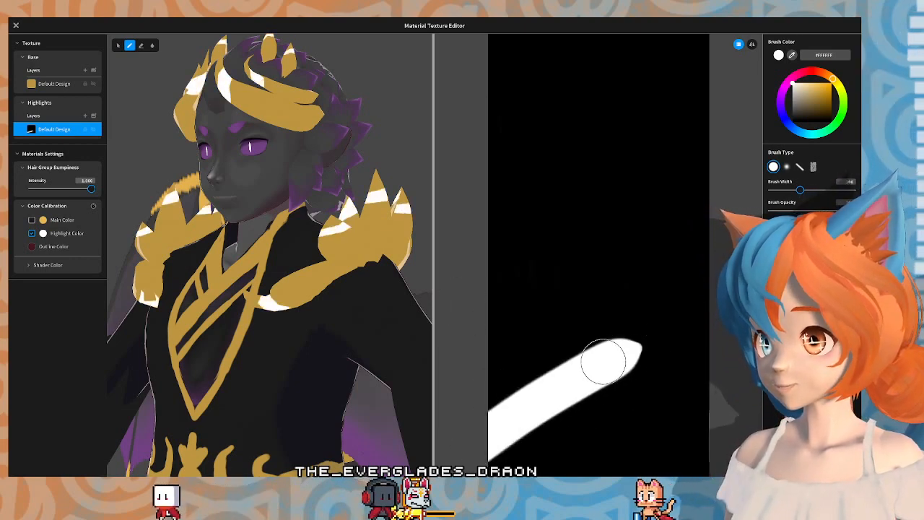
mouse_move(621, 231)
left_mouse_down()
mouse_move(583, 298)
mouse_move(654, 285)
left_mouse_up()
key("ctrl+z")
key("ctrl+z")
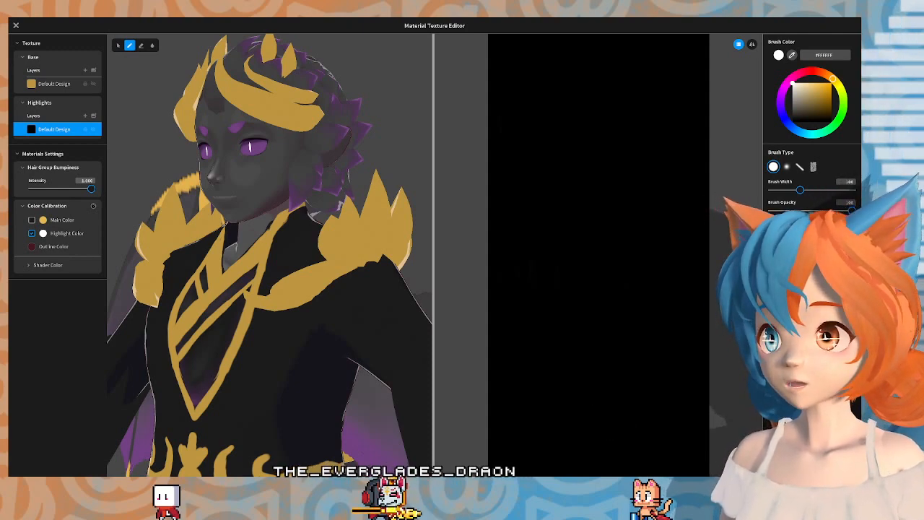
Step: Try a curved hook-shaped white stroke in the middle of the Highlights design, and undo it
left_click_drag(567, 187, 548, 223)
left_click_drag(541, 254, 609, 310)
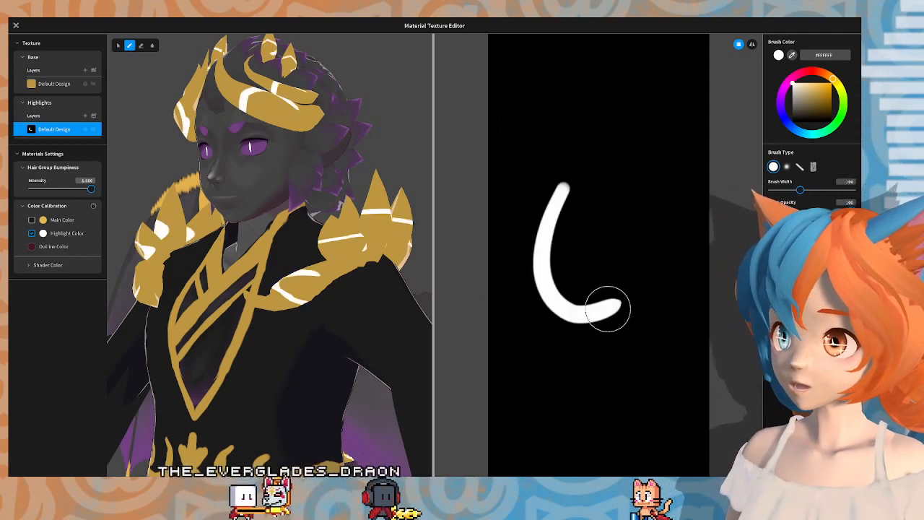
key("ctrl+z")
left_click_drag(615, 207, 609, 280)
key("ctrl+z")
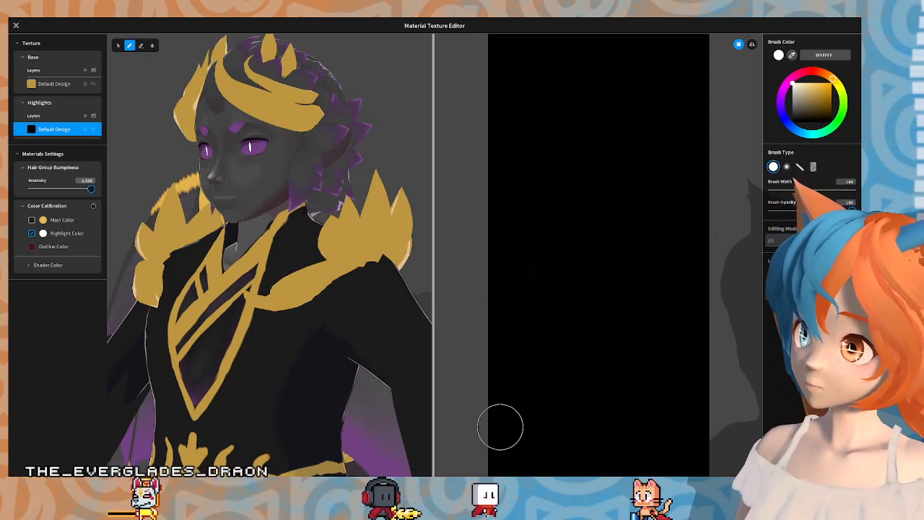
Step: Try a low, gently curved white band and a thinner stroke above the middle of the lower half, and undo them
mouse_move(487, 435)
left_mouse_down()
mouse_move(703, 363)
mouse_move(509, 420)
left_mouse_up()
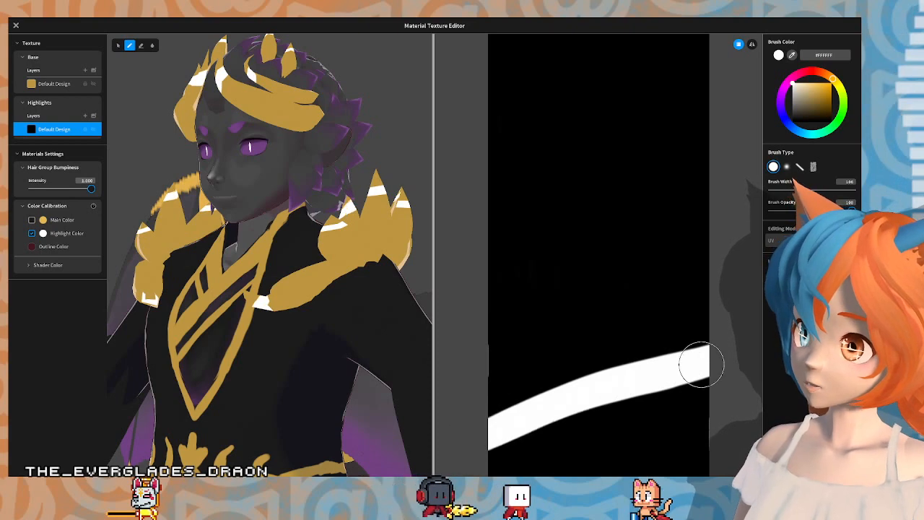
left_click_drag(698, 375, 709, 365)
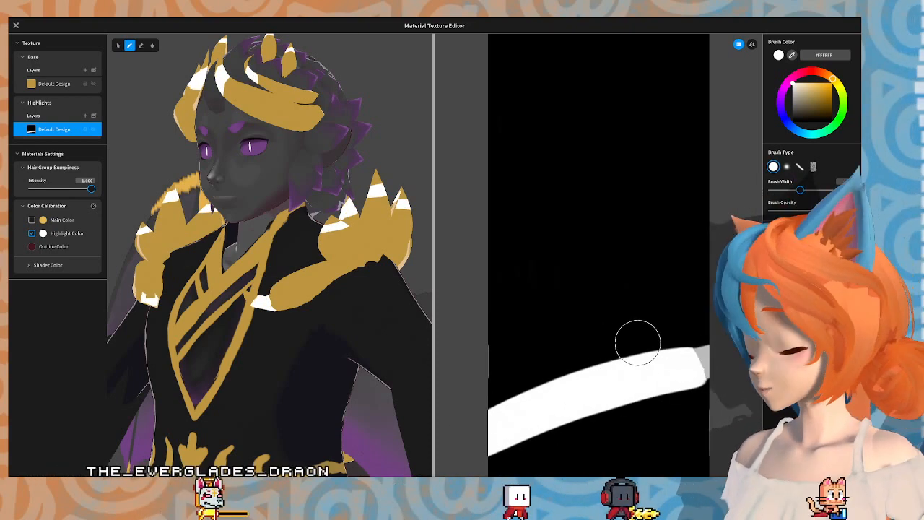
key("ctrl+z")
mouse_move(489, 361)
left_mouse_down()
mouse_move(704, 292)
mouse_move(510, 351)
left_mouse_up()
key("ctrl+z")
left_click_drag(496, 315, 701, 247)
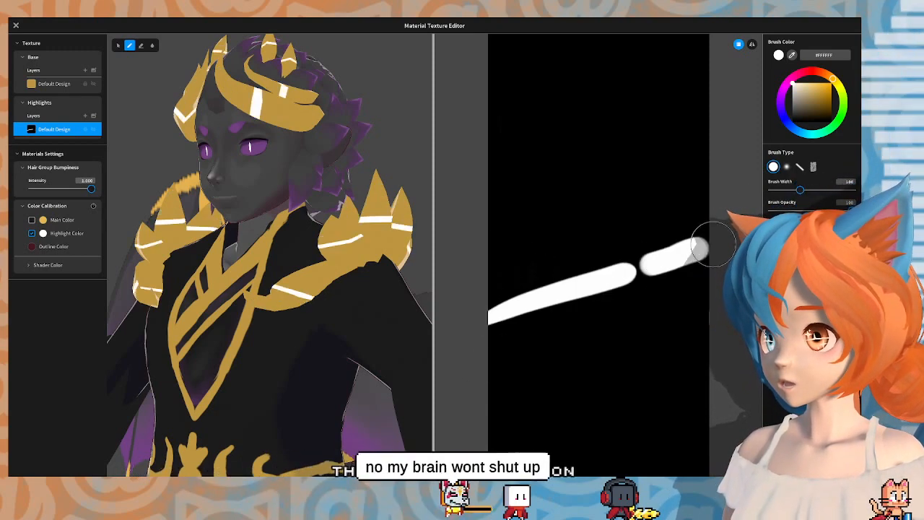
key("ctrl+z")
key("ctrl+z")
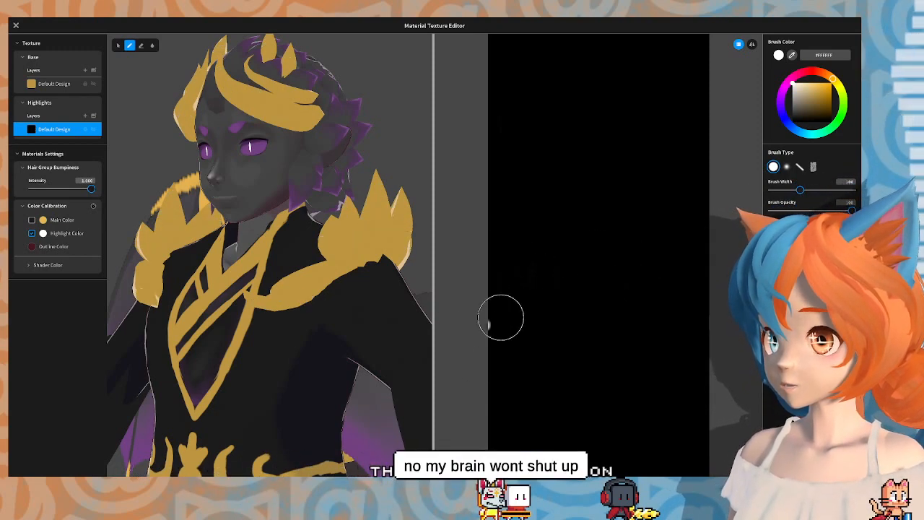
Step: Paint a wide, gently rising white band across the middle of the Highlights design with a thinner parallel white stripe above it
mouse_move(501, 320)
left_mouse_down()
mouse_move(726, 245)
mouse_move(487, 326)
left_mouse_up()
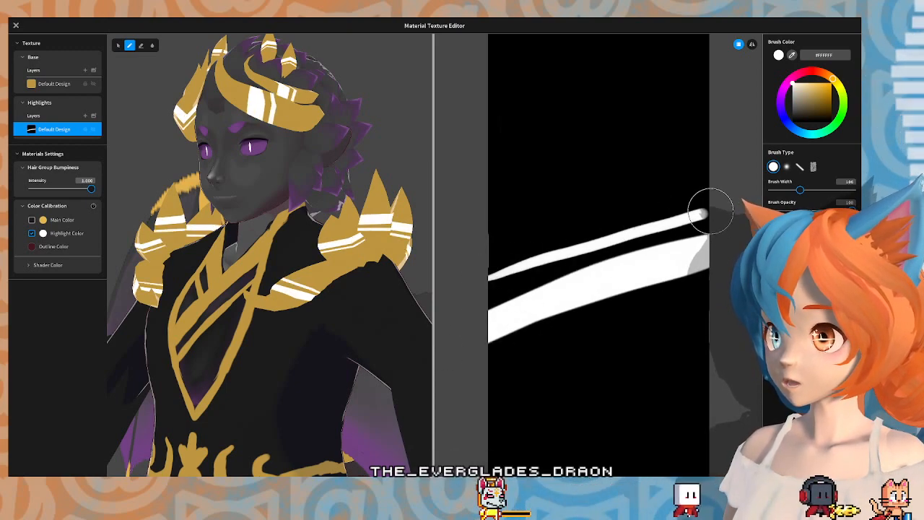
mouse_move(706, 203)
left_mouse_down()
mouse_move(573, 241)
mouse_move(456, 293)
left_mouse_up()
mouse_move(365, 342)
right_mouse_down()
mouse_move(390, 349)
mouse_move(364, 358)
mouse_move(360, 334)
right_mouse_up()
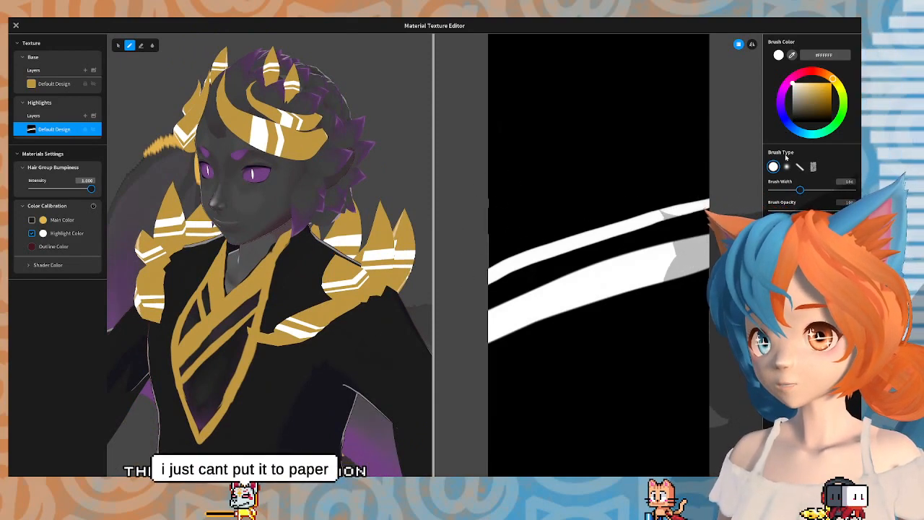
Step: Blur the upper edges of the wide white band and the thin stripe so both fade softly upward
left_click(151, 45)
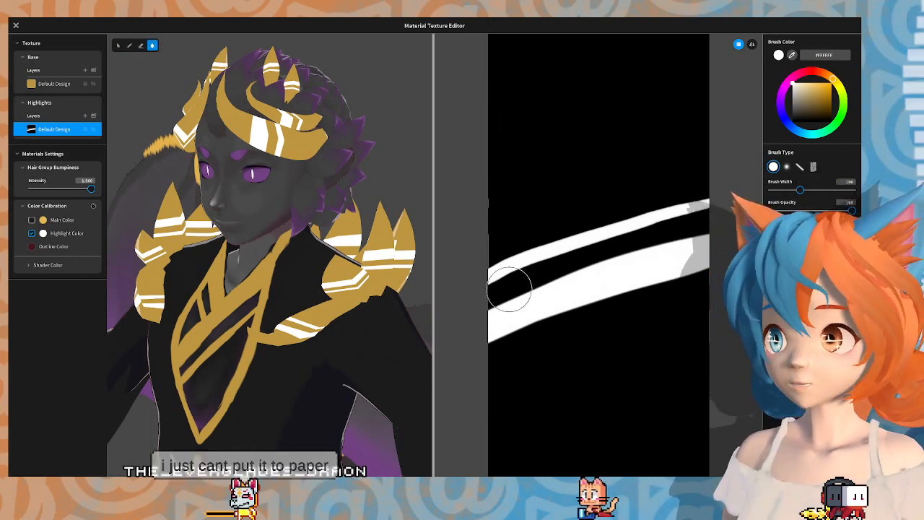
mouse_move(512, 295)
left_mouse_down()
mouse_move(487, 310)
mouse_move(513, 289)
mouse_move(558, 282)
mouse_move(512, 306)
mouse_move(640, 256)
mouse_move(621, 260)
mouse_move(705, 246)
mouse_move(510, 304)
left_mouse_up()
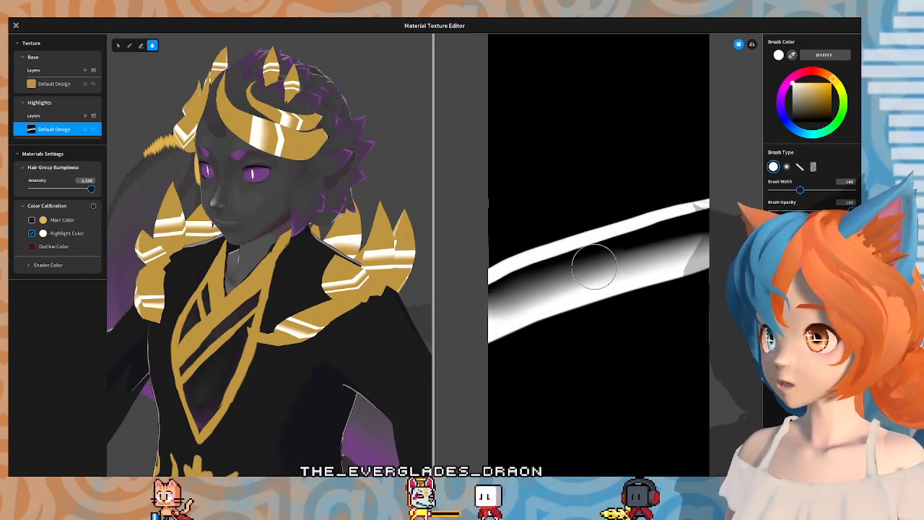
left_click_drag(668, 247, 520, 295)
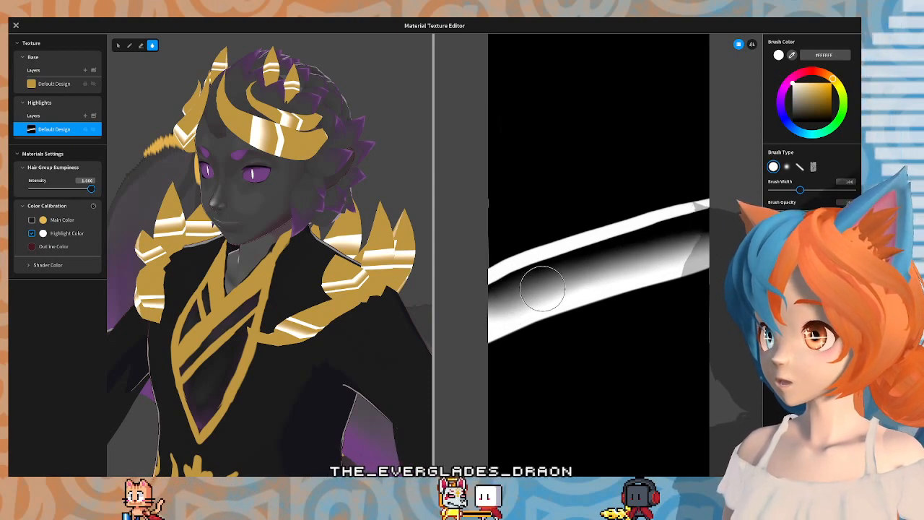
mouse_move(556, 243)
left_mouse_down()
mouse_move(489, 256)
mouse_move(549, 234)
mouse_move(536, 242)
left_mouse_up()
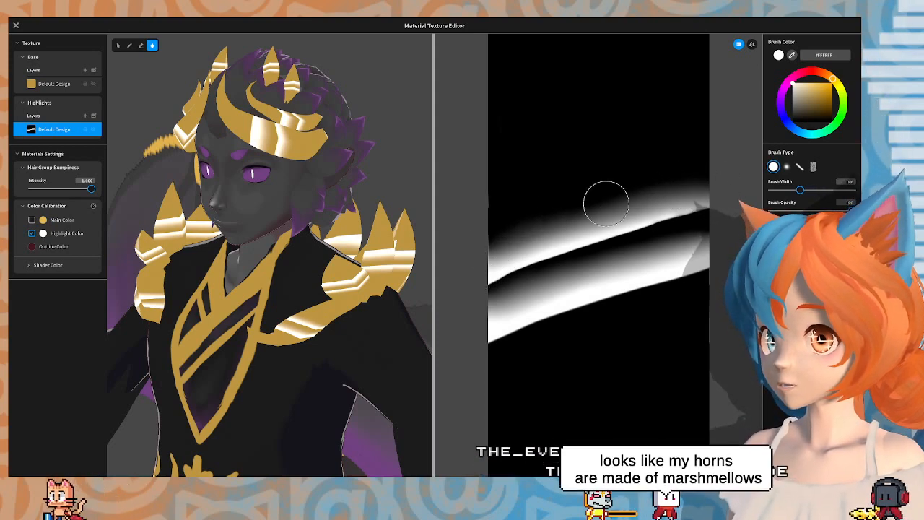
right_click_drag(324, 198, 355, 204)
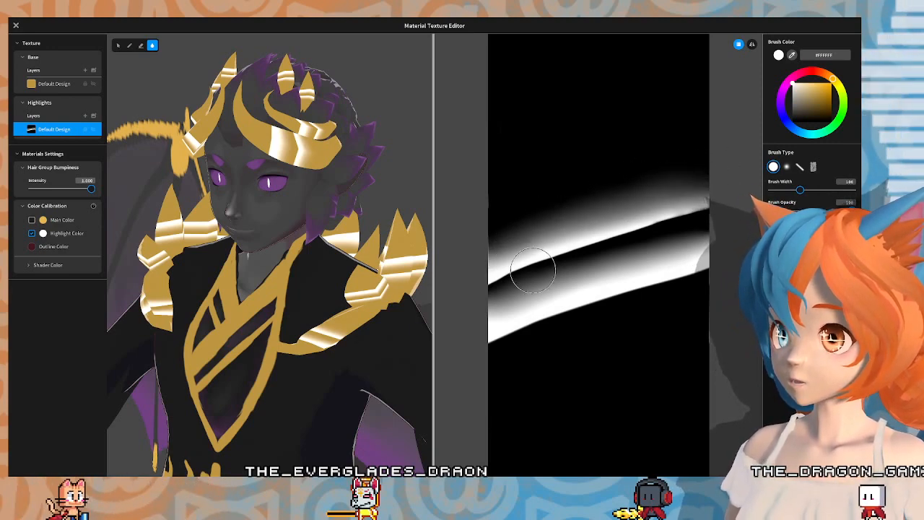
Step: Blur the black gap between the two white stripes into a smooth grey transition along its whole length
mouse_move(505, 293)
left_mouse_down()
mouse_move(609, 248)
mouse_move(645, 243)
left_mouse_up()
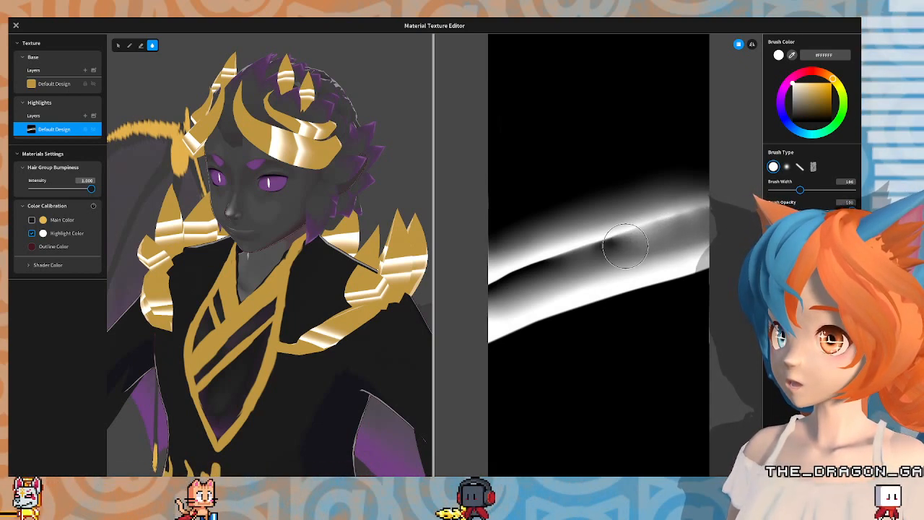
mouse_move(549, 271)
left_mouse_down()
mouse_move(490, 300)
mouse_move(509, 282)
mouse_move(498, 287)
mouse_move(472, 314)
mouse_move(717, 235)
left_mouse_up()
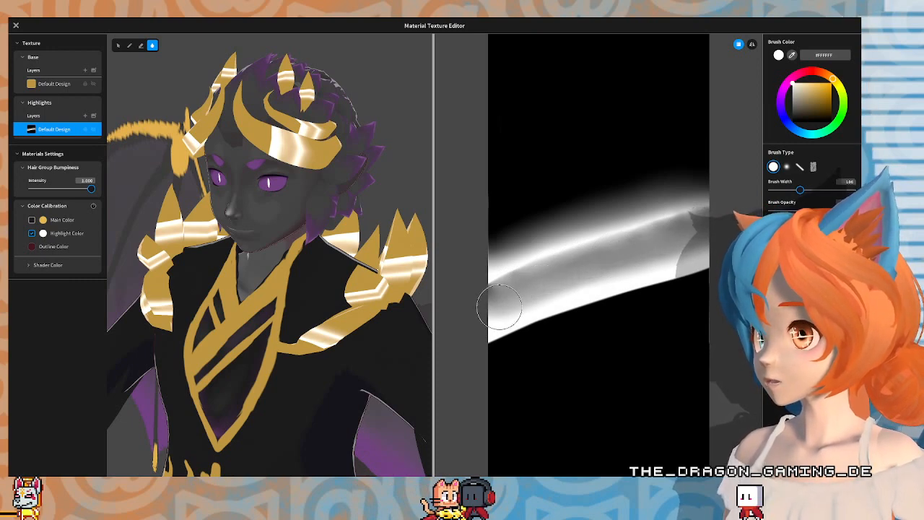
left_click_drag(492, 302, 661, 227)
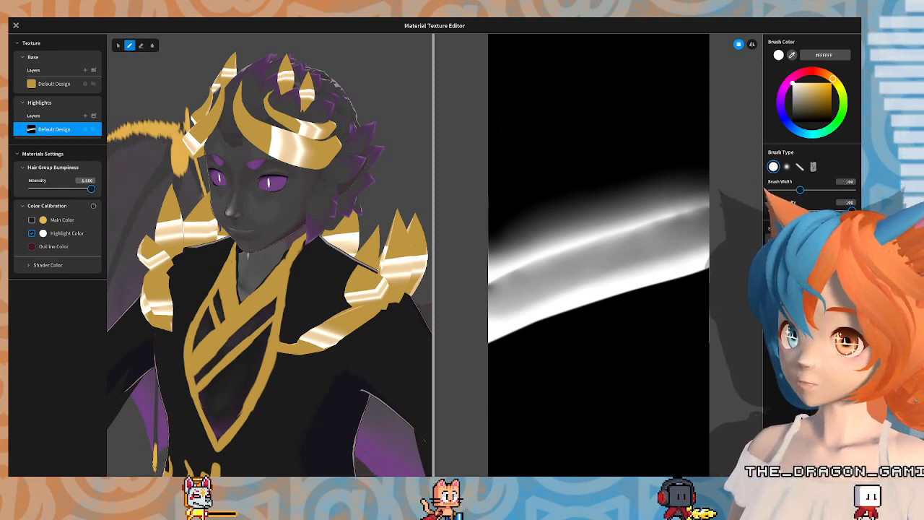
Step: Lower the brush opacity to 11 and paint a faint white glow above the stripes with the soft brush, undoing a hard-edged trial stroke
mouse_move(506, 213)
left_mouse_down()
mouse_move(500, 223)
mouse_move(583, 192)
mouse_move(632, 190)
left_mouse_up()
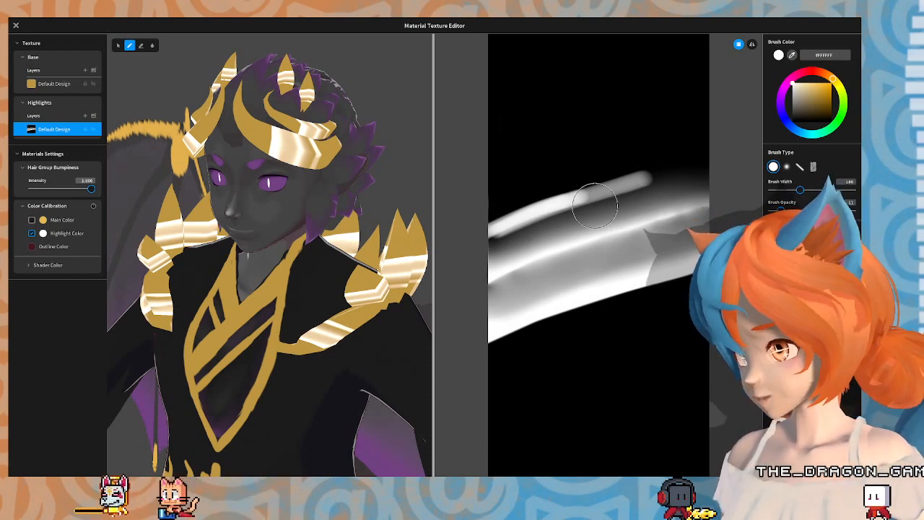
key("ctrl+z")
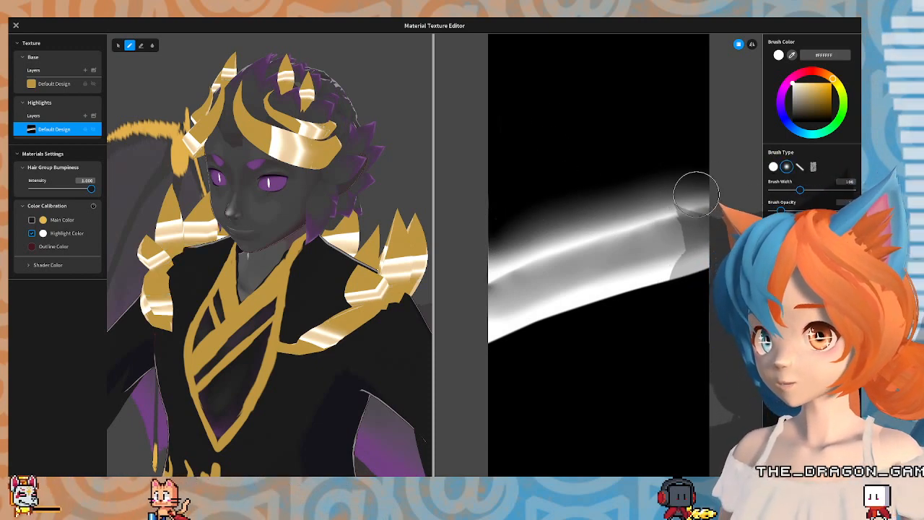
mouse_move(487, 218)
left_mouse_down()
mouse_move(693, 163)
mouse_move(652, 181)
mouse_move(540, 176)
mouse_move(470, 210)
mouse_move(669, 135)
left_mouse_up()
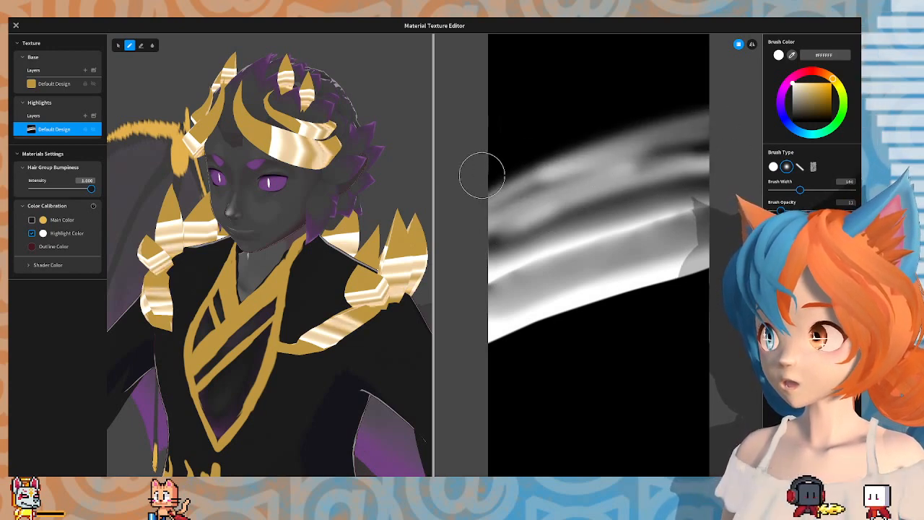
Step: Blur the faint upper glow smooth and darken it with low-opacity textured brush streaks in black #000000
left_click_drag(482, 175, 616, 174)
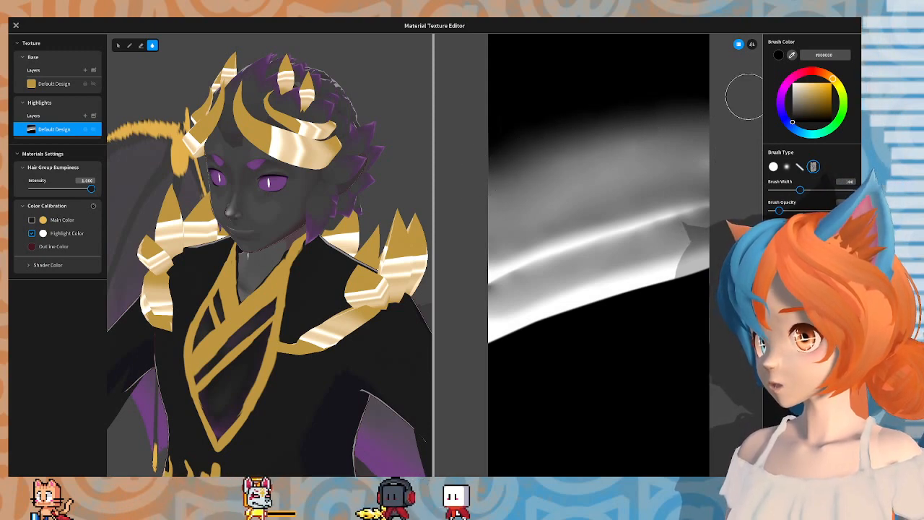
left_click(130, 45)
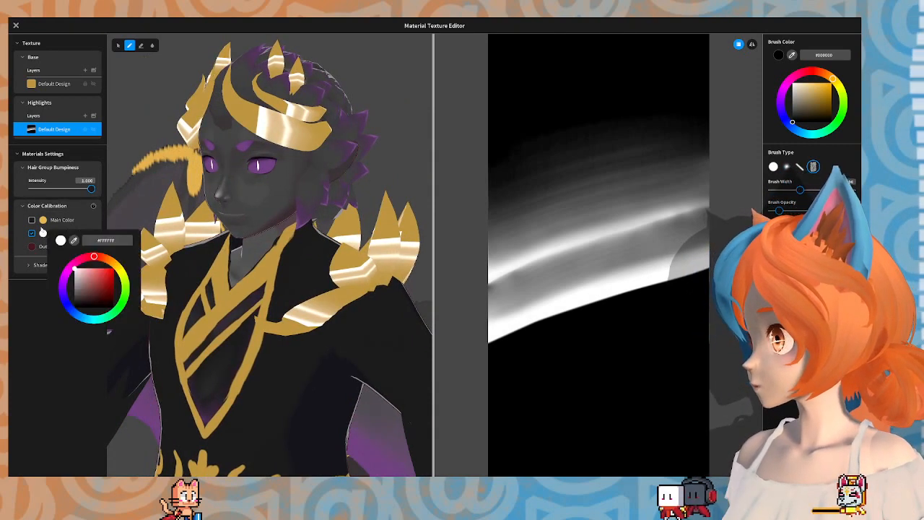
Step: Try the Main Color calibration on and off, and change the Highlight Color from white to a muted orange
left_click(31, 220)
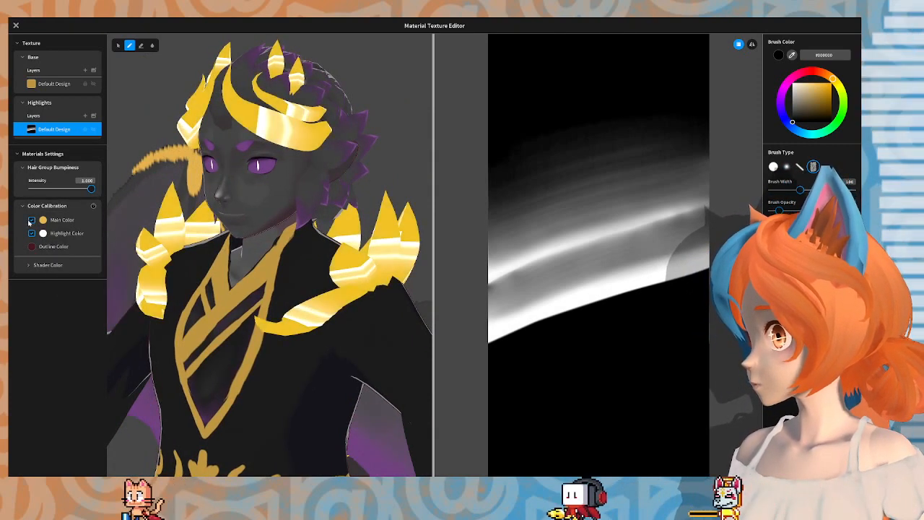
left_click(31, 220)
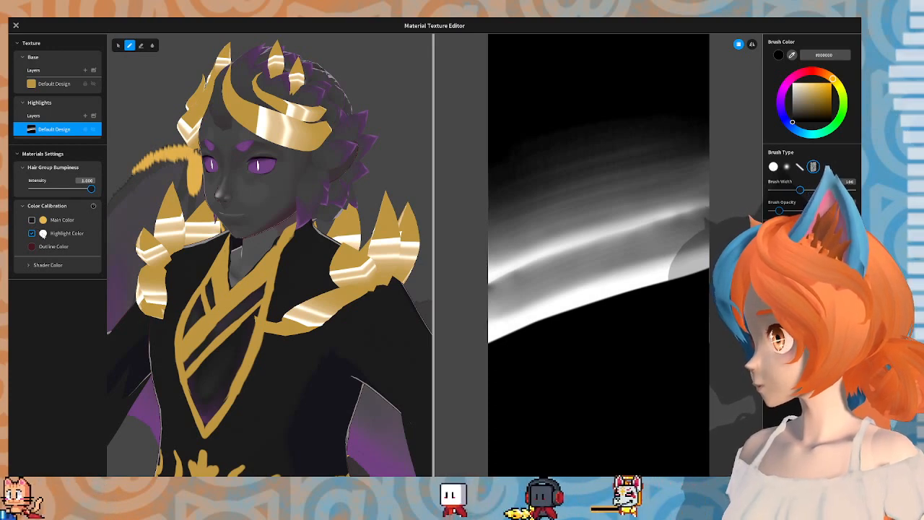
left_click(44, 234)
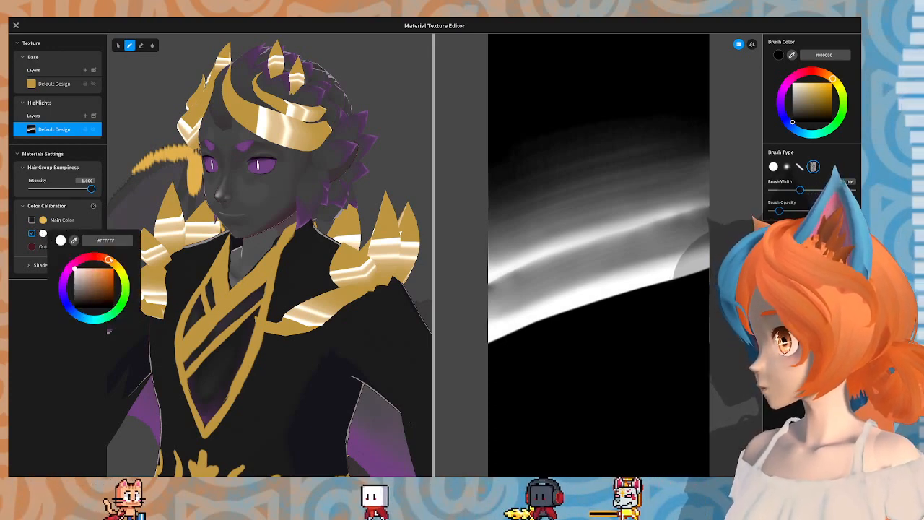
left_click(93, 274)
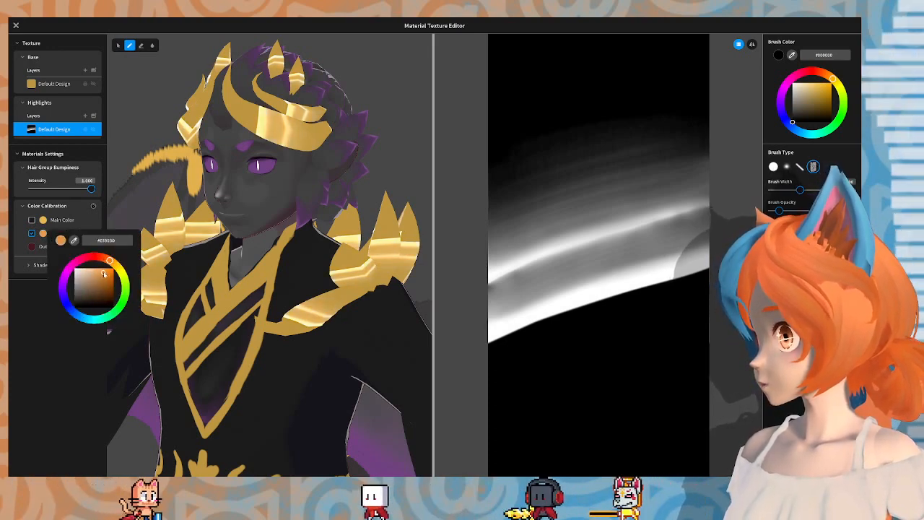
left_click_drag(104, 274, 103, 284)
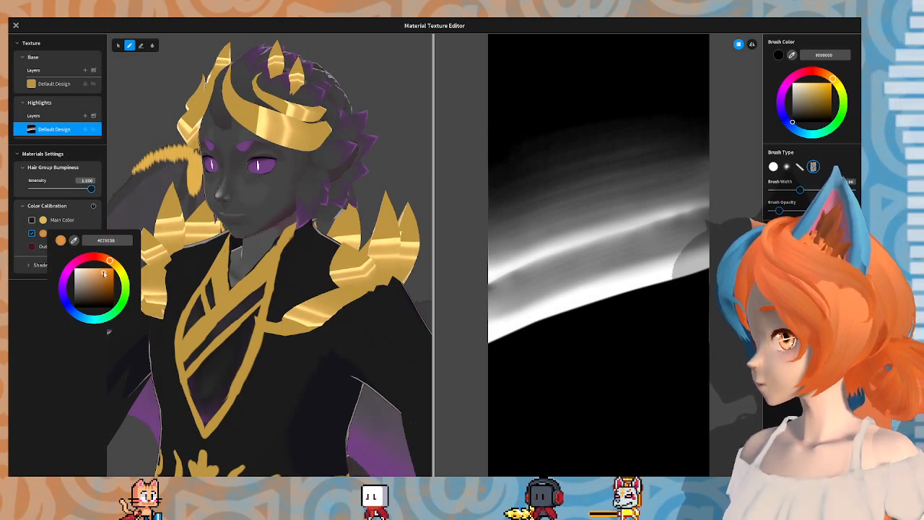
left_click_drag(105, 275, 102, 274)
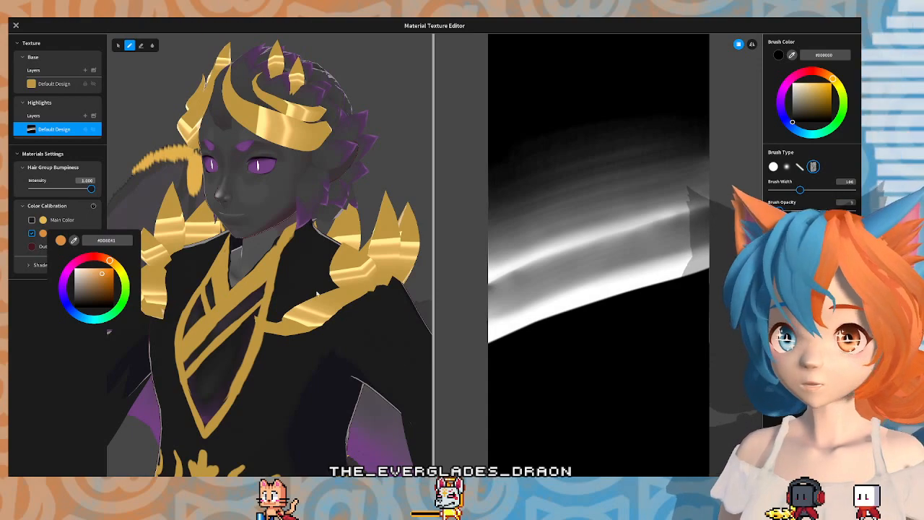
Step: Change the Highlight Color from orange to a dark brown and check the gold ornaments from the front, side and back
right_click_drag(309, 245, 332, 228)
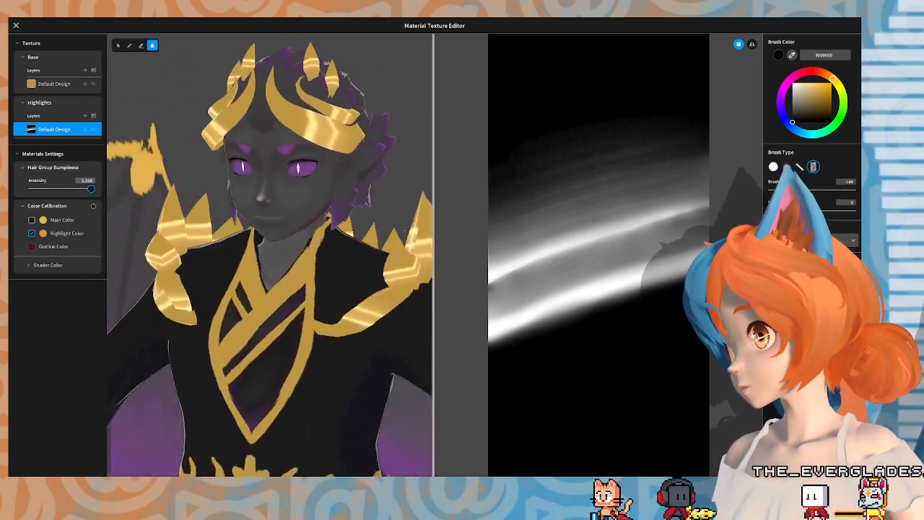
left_click(44, 234)
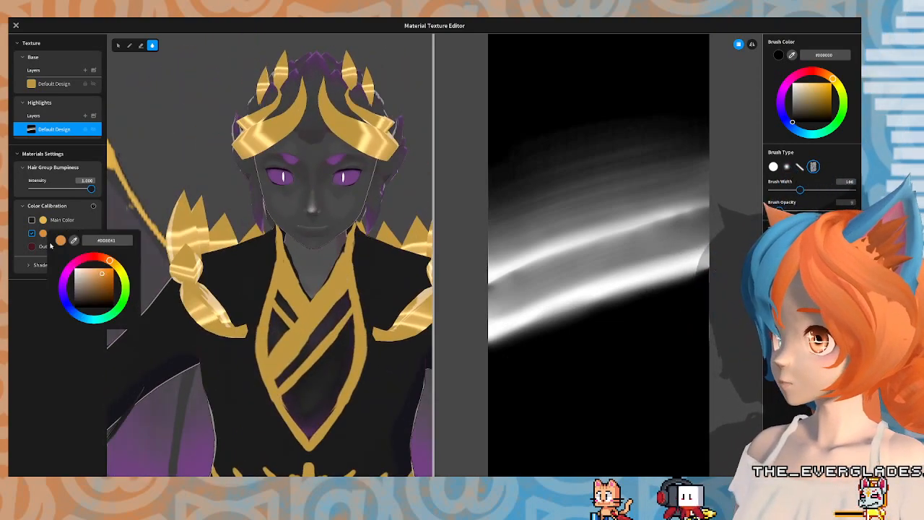
left_click_drag(101, 277, 98, 299)
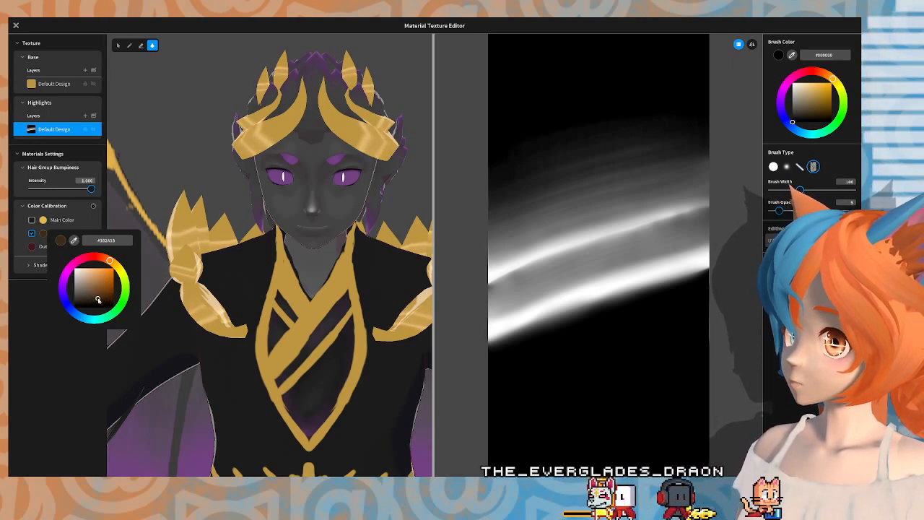
left_click(214, 258)
mouse_move(215, 259)
right_mouse_down()
mouse_move(390, 264)
mouse_move(354, 285)
mouse_move(223, 266)
right_mouse_up()
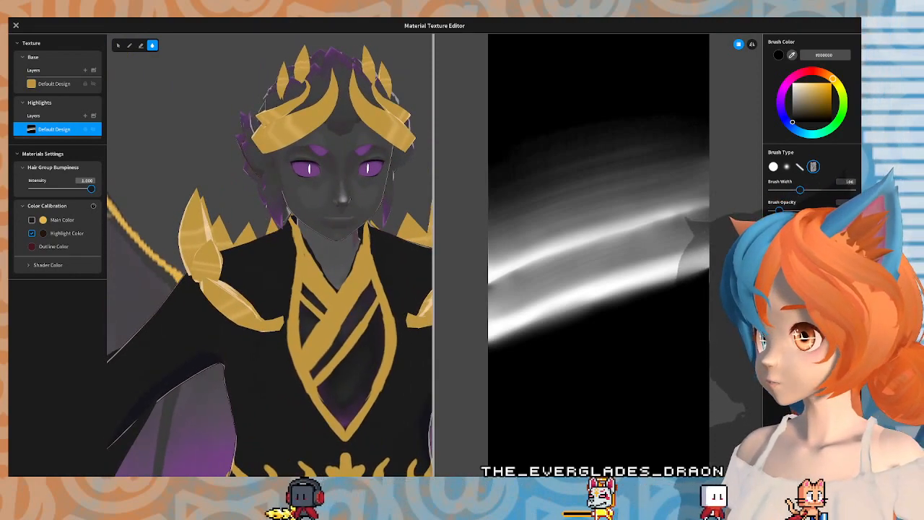
mouse_move(224, 265)
right_mouse_down()
mouse_move(361, 276)
mouse_move(343, 290)
mouse_move(225, 283)
right_mouse_up()
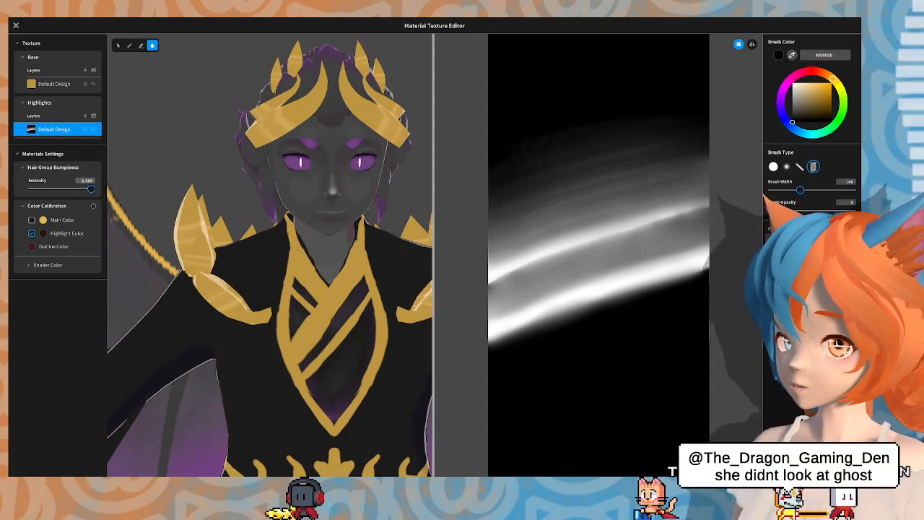
right_click_drag(226, 283, 159, 284)
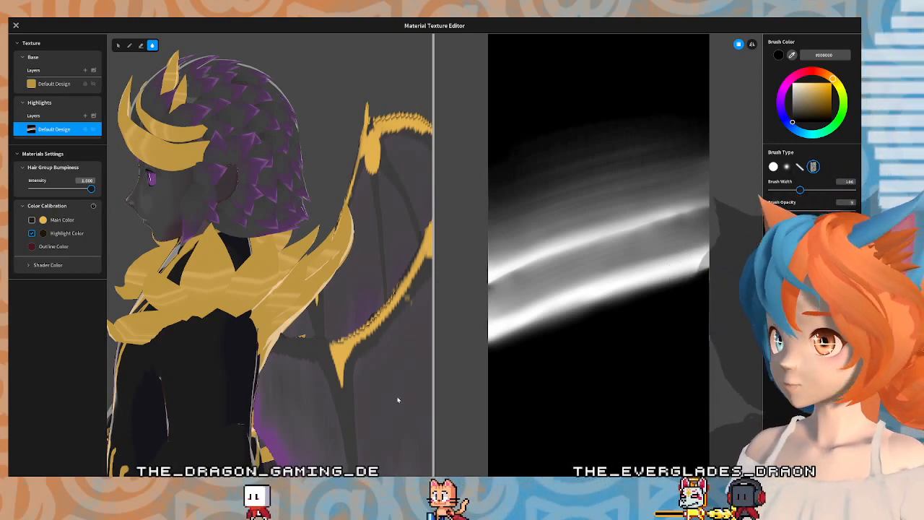
right_click_drag(217, 245, 130, 264)
right_click_drag(188, 264, 332, 260)
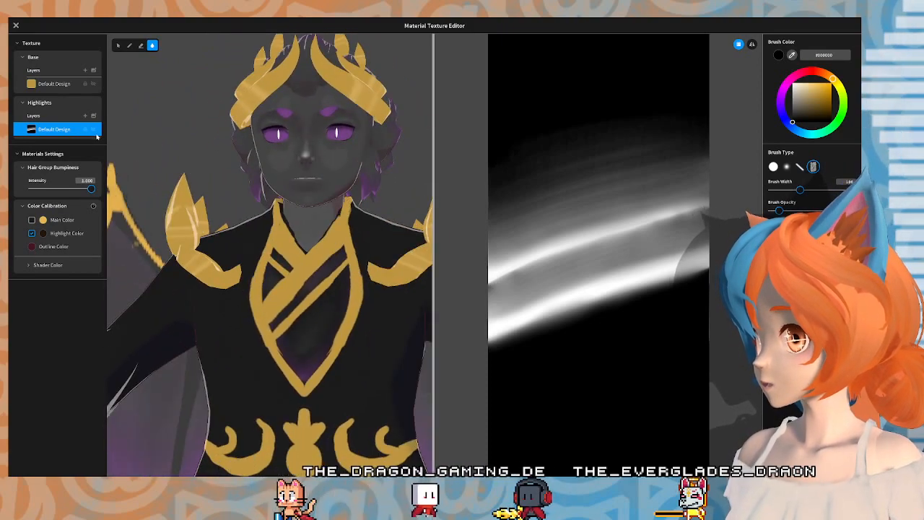
Step: Compare the gold ornaments with the highlights layer hidden and shown, viewing the character from the front and side
left_click(93, 130)
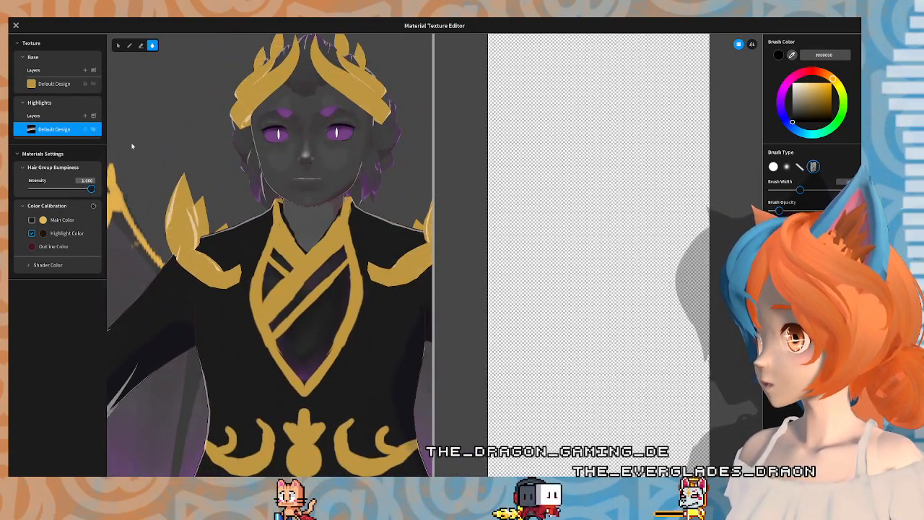
right_click_drag(134, 147, 187, 144)
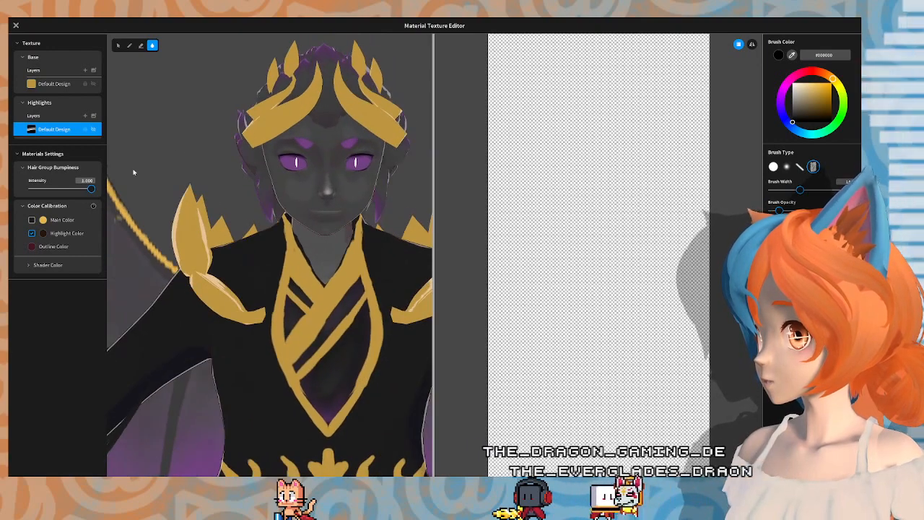
right_click_drag(132, 173, 170, 302)
scroll(172, 302, "down", 5)
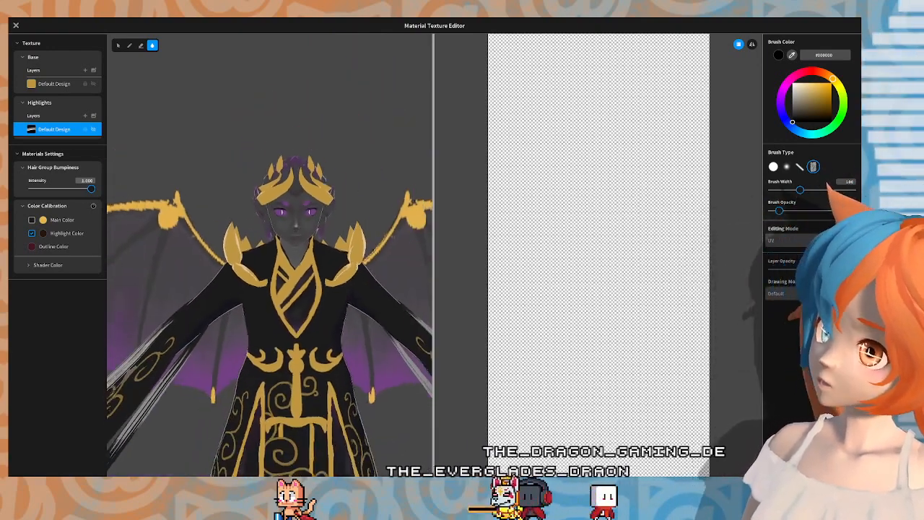
middle_click_drag(309, 302, 325, 220)
right_click_drag(328, 216, 323, 282)
scroll(324, 254, "up", 2)
mouse_move(330, 239)
middle_mouse_down()
mouse_move(289, 246)
mouse_move(297, 279)
middle_mouse_up()
scroll(294, 278, "up", 2)
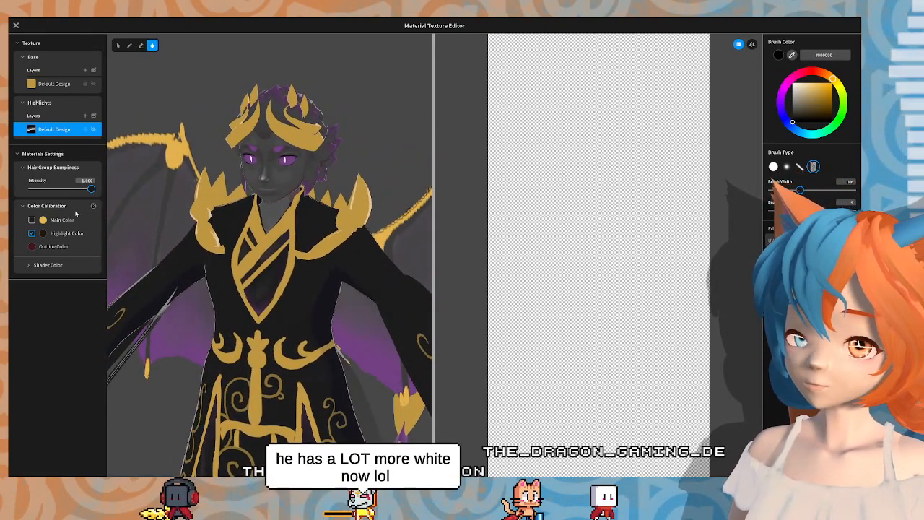
left_click(92, 130)
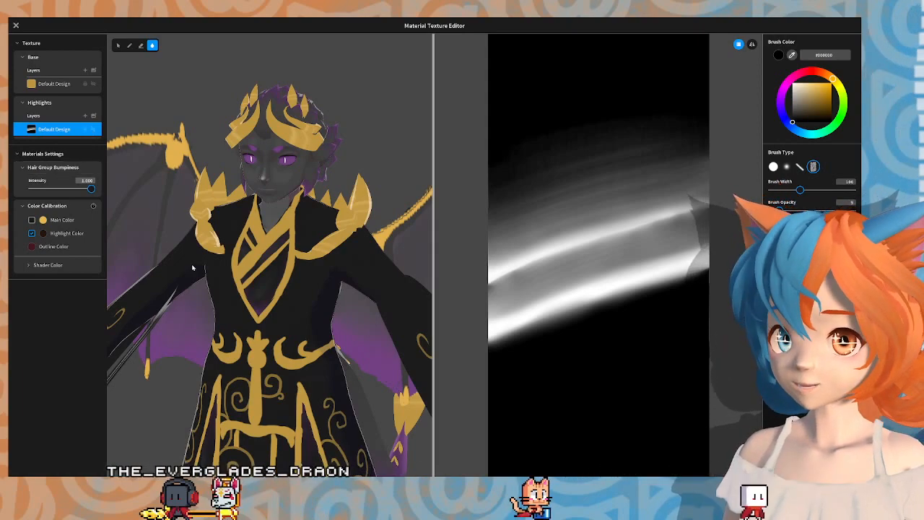
mouse_move(200, 250)
right_mouse_down()
mouse_move(291, 252)
mouse_move(206, 250)
mouse_move(180, 264)
mouse_move(178, 254)
right_mouse_up()
mouse_move(289, 253)
right_mouse_down()
mouse_move(137, 256)
mouse_move(146, 152)
right_mouse_up()
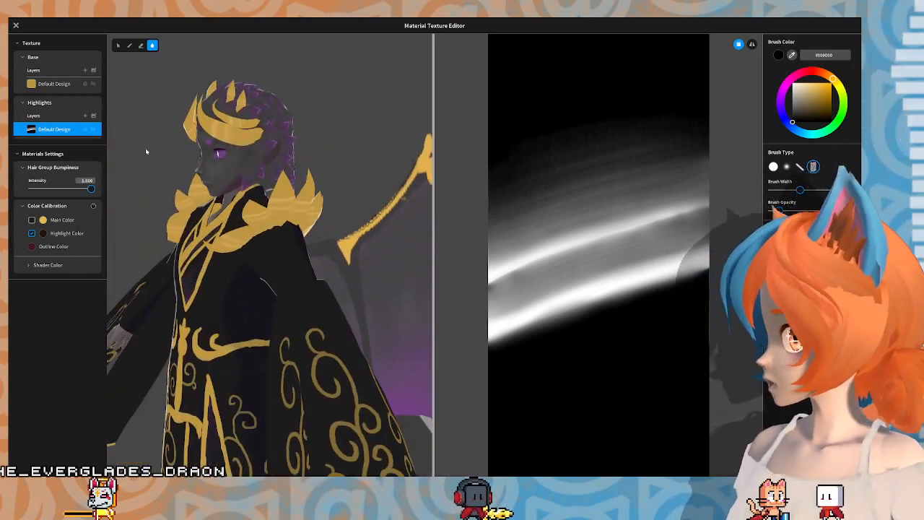
Step: Hide the highlights layer and select the Default Design layer of the Base texture for painting
left_click(93, 130)
mouse_move(210, 217)
right_mouse_down()
mouse_move(352, 212)
mouse_move(334, 209)
right_mouse_up()
scroll(332, 209, "up", 3)
mouse_move(332, 210)
middle_mouse_down()
mouse_move(224, 271)
mouse_move(274, 305)
middle_mouse_up()
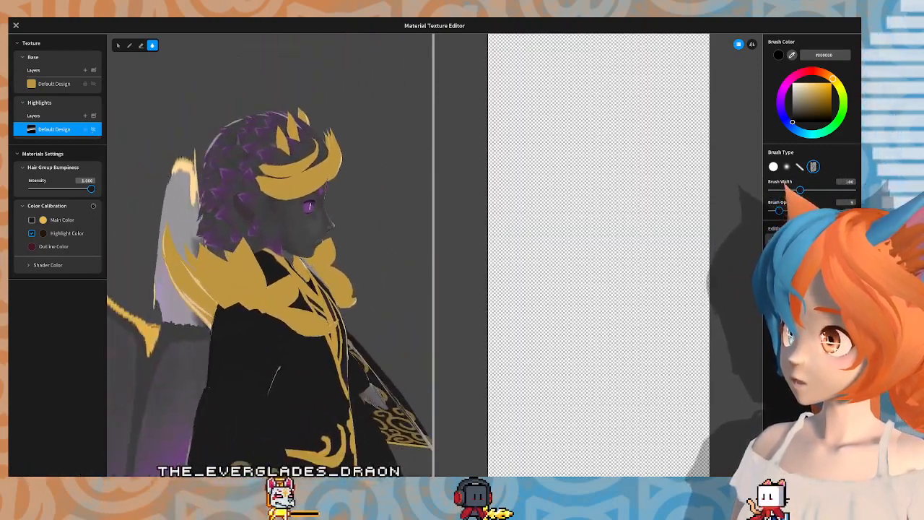
mouse_move(260, 217)
right_mouse_down()
mouse_move(263, 202)
mouse_move(303, 201)
mouse_move(213, 194)
right_mouse_up()
left_click(42, 86)
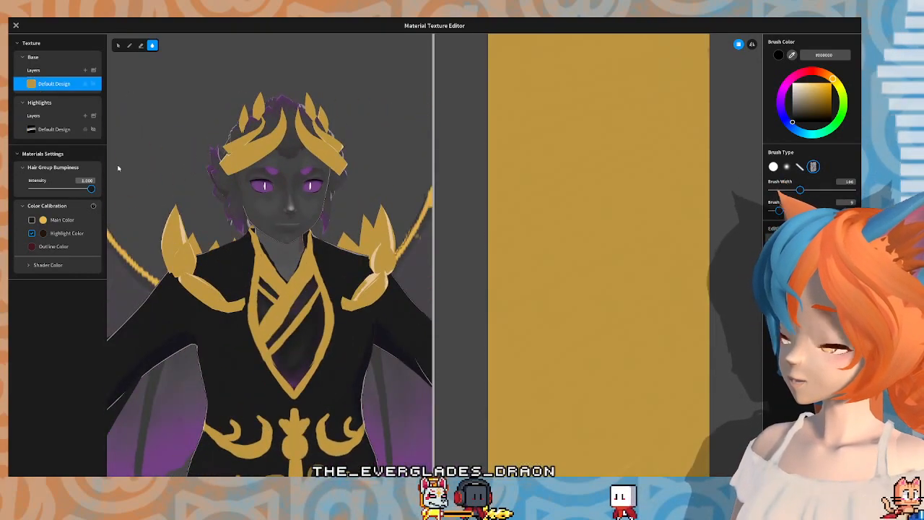
right_click_drag(304, 209, 228, 207)
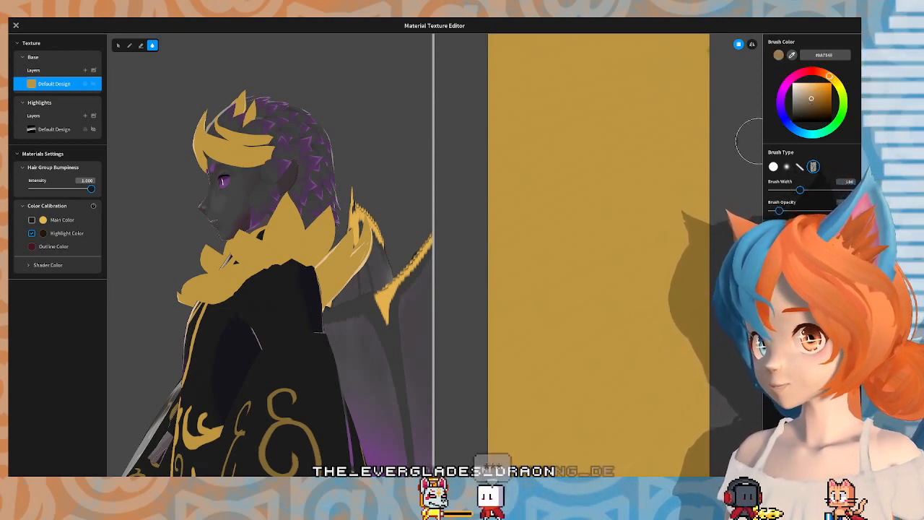
Step: Try shading the lower edge of the gold base texture with low-opacity strokes of muted brown
left_click(130, 45)
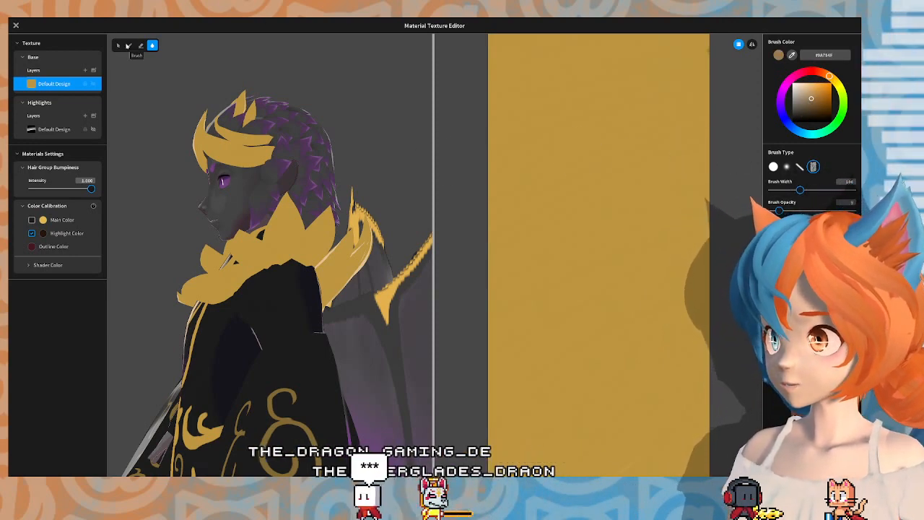
mouse_move(498, 439)
left_mouse_down()
mouse_move(563, 442)
mouse_move(584, 407)
mouse_move(648, 407)
left_mouse_up()
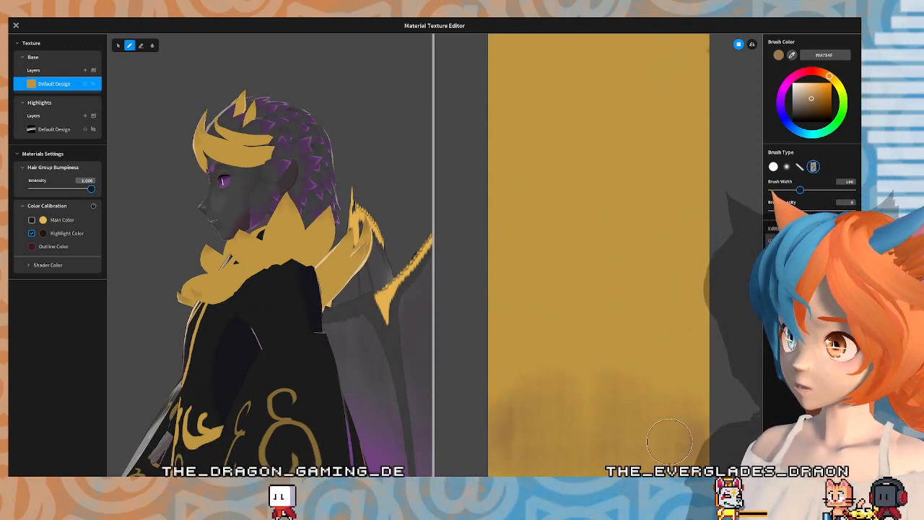
right_click_drag(345, 323, 386, 324)
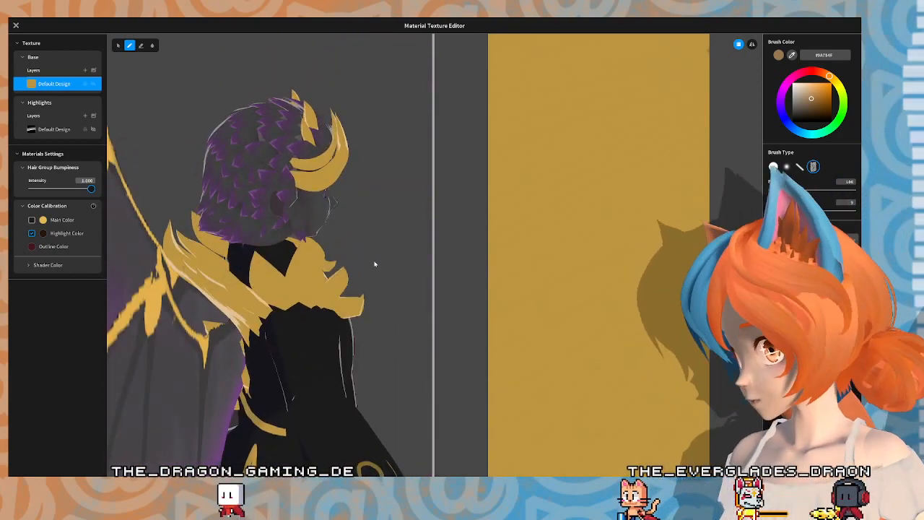
right_click_drag(378, 264, 339, 282)
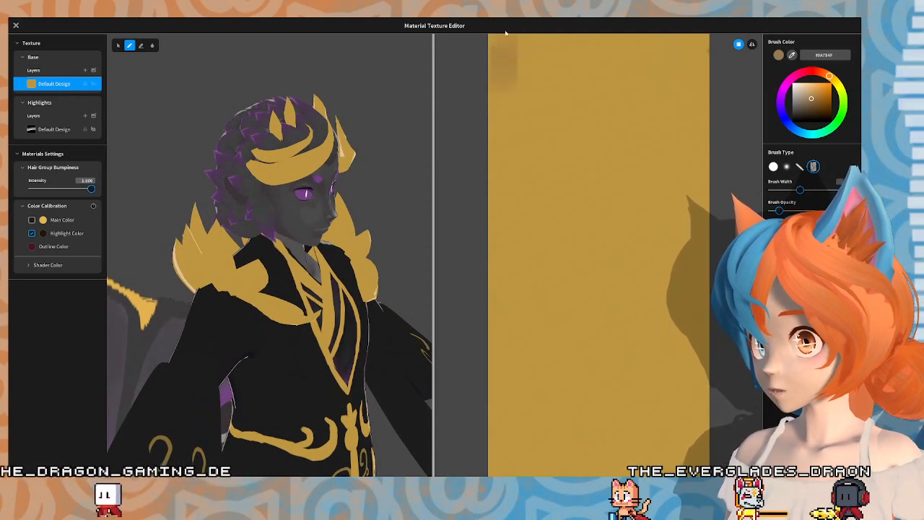
Step: Shade the upper part of the gold base texture brown and add faint brown horizontal streaks below it
mouse_move(504, 58)
left_mouse_down()
mouse_move(517, 81)
mouse_move(510, 35)
left_mouse_up()
left_click_drag(554, 58, 565, 38)
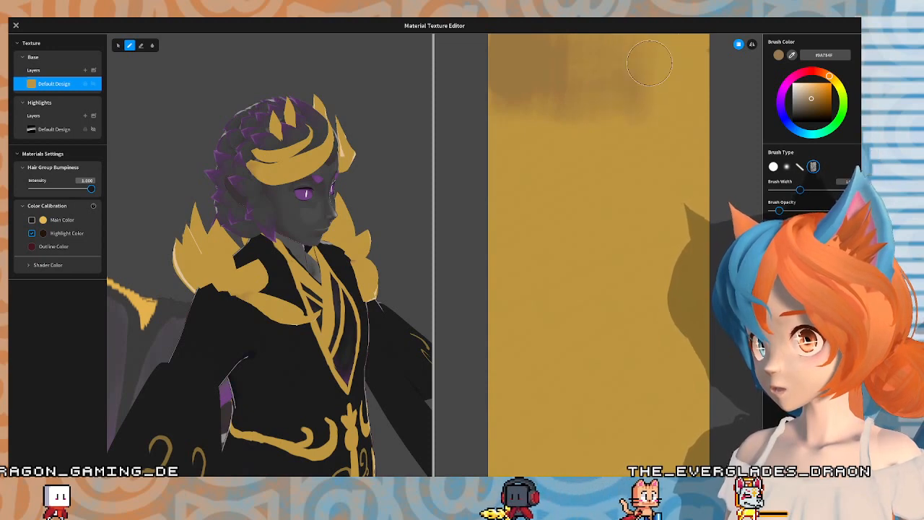
left_click_drag(630, 89, 676, 43)
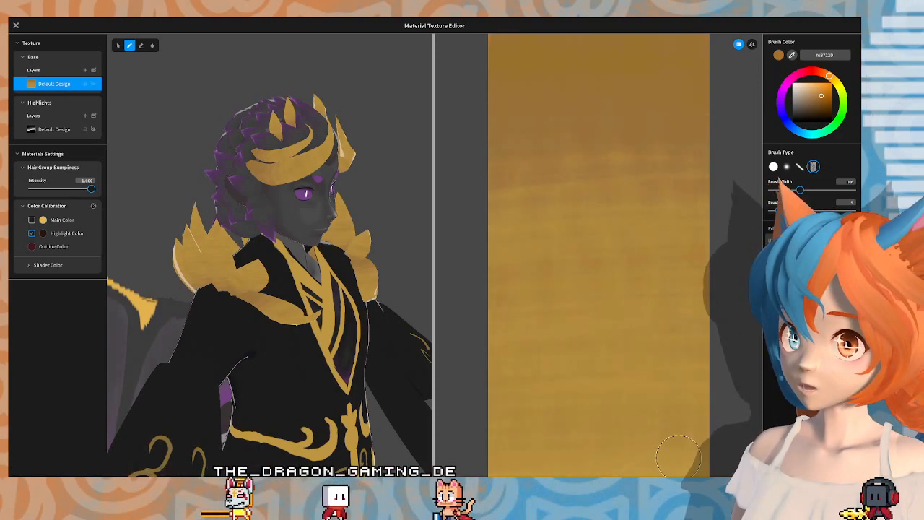
Step: Blend gold streaks into the base texture and warm its upper part with orange-brown #BA6121
mouse_move(217, 289)
right_mouse_down()
mouse_move(361, 289)
mouse_move(350, 311)
mouse_move(339, 292)
mouse_move(246, 289)
mouse_move(271, 289)
mouse_move(260, 303)
mouse_move(169, 285)
mouse_move(69, 289)
mouse_move(144, 289)
right_mouse_up()
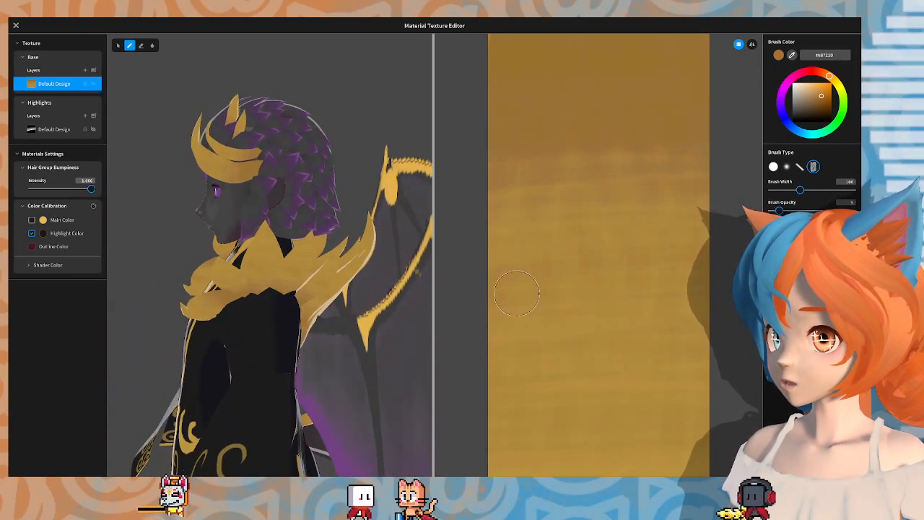
mouse_move(518, 189)
left_mouse_down()
mouse_move(613, 156)
mouse_move(681, 175)
mouse_move(509, 195)
left_mouse_up()
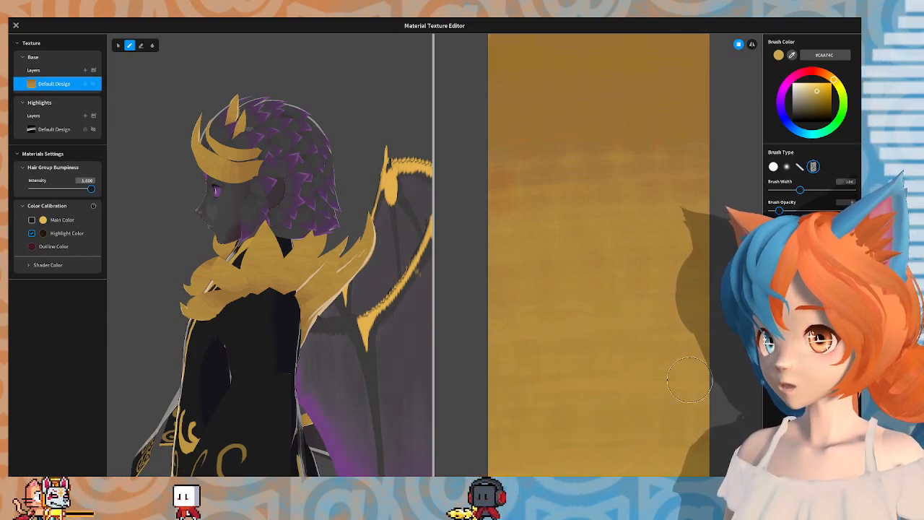
mouse_move(310, 318)
right_mouse_down()
mouse_move(239, 318)
mouse_move(289, 316)
mouse_move(278, 317)
right_mouse_up()
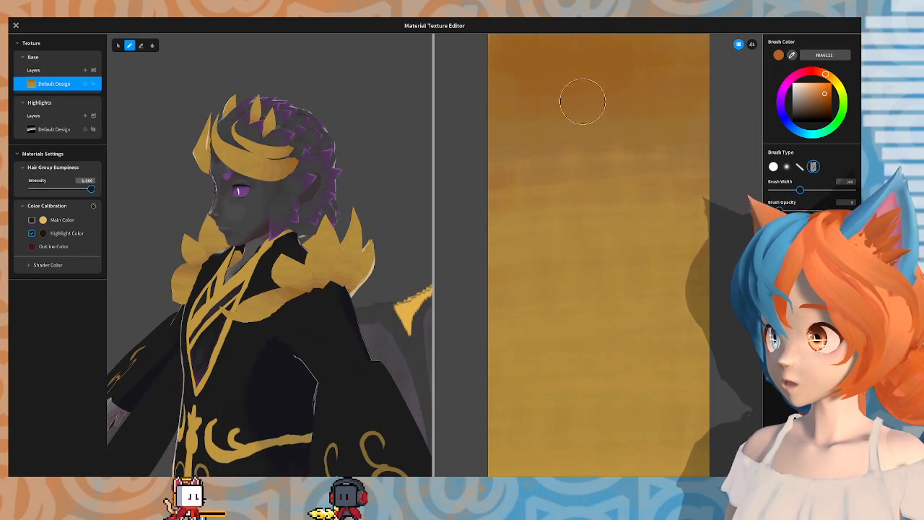
Step: Darken the top of the base texture with a deeper brown, blend it into the gold, and check the ornaments from both sides
left_click(822, 103)
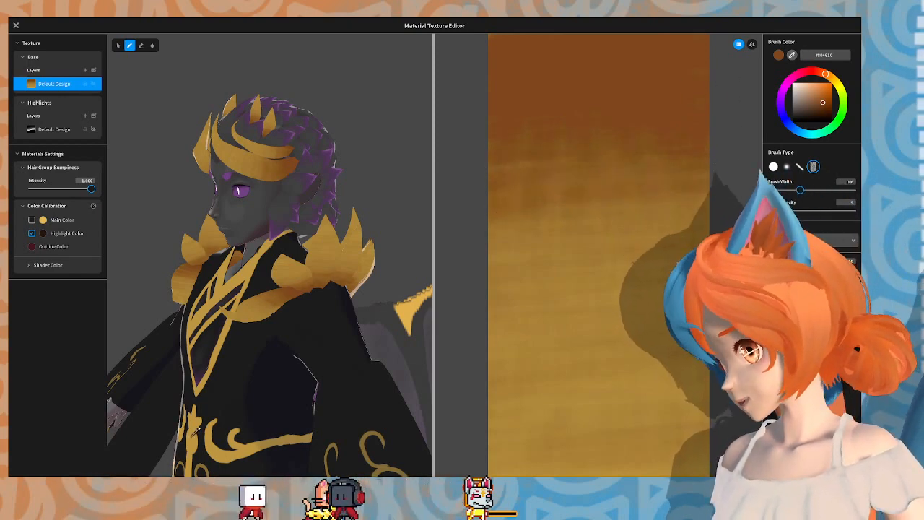
left_click(637, 288)
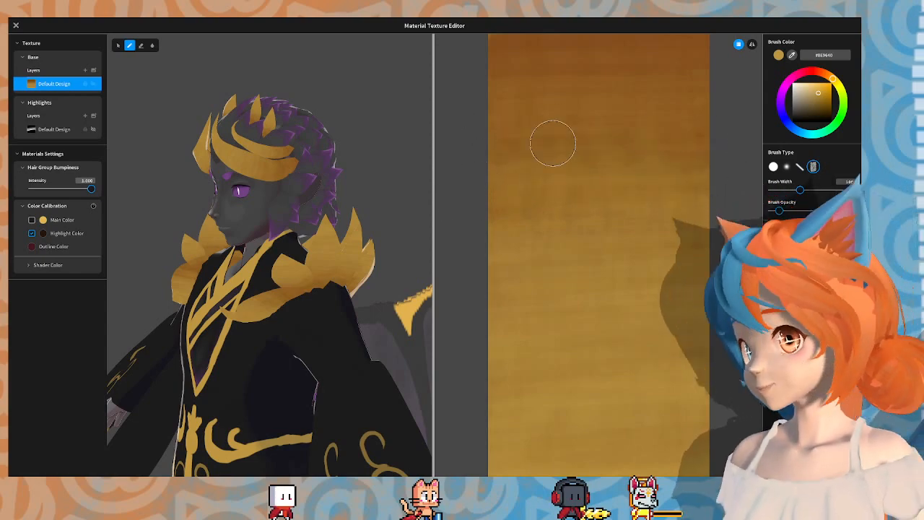
mouse_move(238, 228)
right_mouse_down()
mouse_move(309, 240)
mouse_move(426, 235)
mouse_move(310, 235)
right_mouse_up()
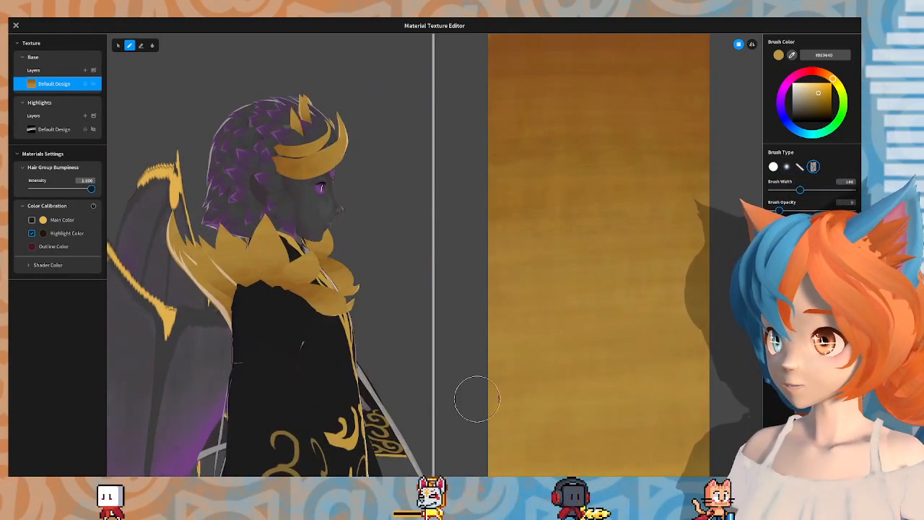
right_click_drag(353, 288, 264, 282)
right_click_drag(394, 249, 332, 250)
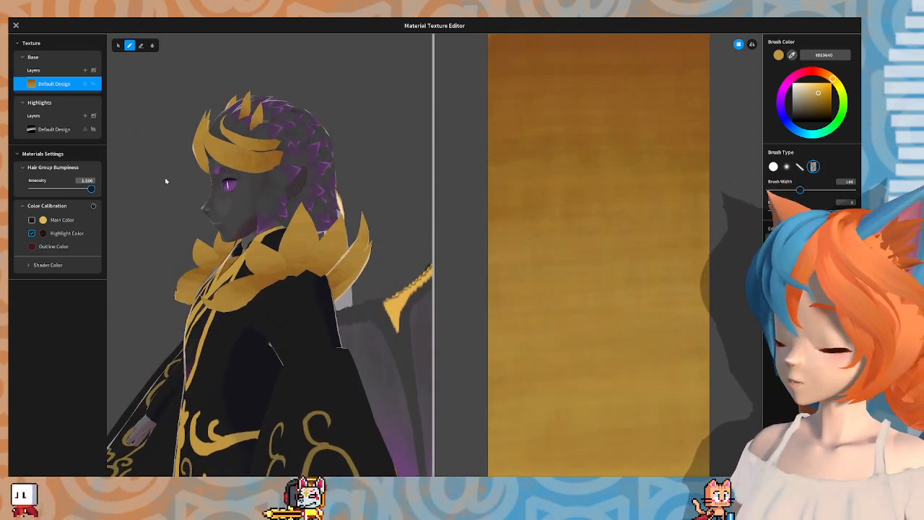
Step: Add a new Base layer above Default Design and paint horizontal metallic streaks in muted gold, undoing one stroke
left_click(86, 70)
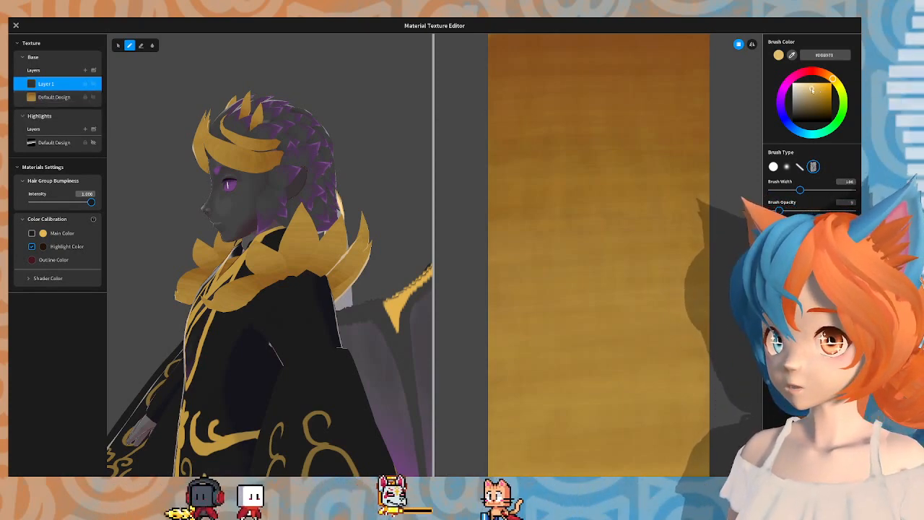
left_click(814, 91)
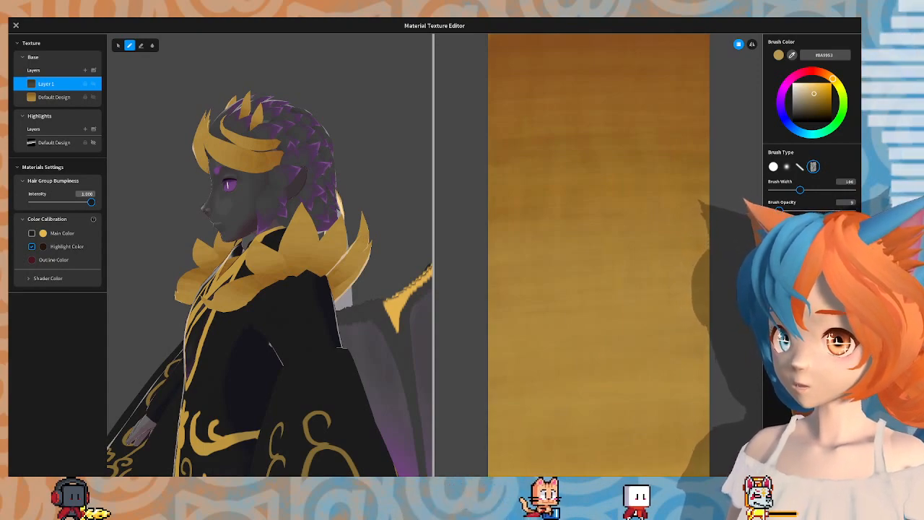
key("ctrl+z")
mouse_move(217, 289)
right_mouse_down()
mouse_move(332, 293)
mouse_move(195, 293)
mouse_move(213, 292)
right_mouse_up()
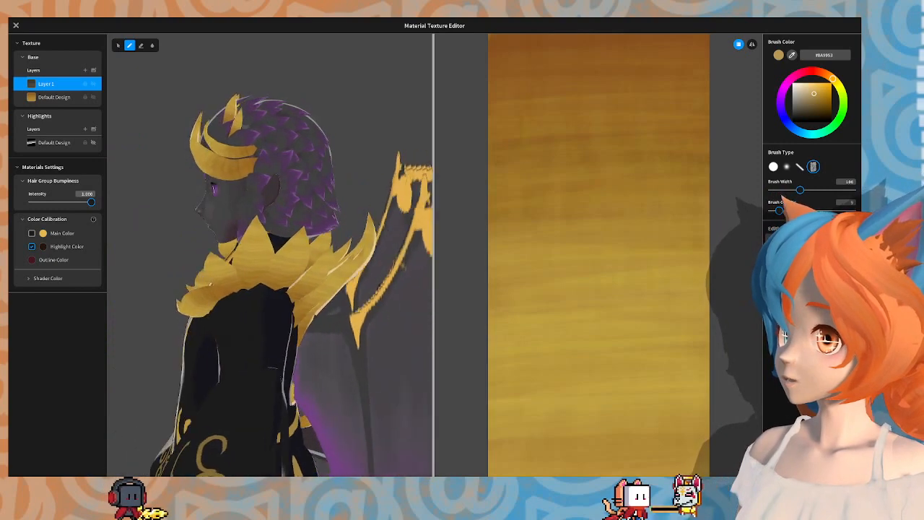
Step: Soften the new layer's streaks with the eraser and check the crown and collar up close and from afar
scroll(417, 235, "up", 3)
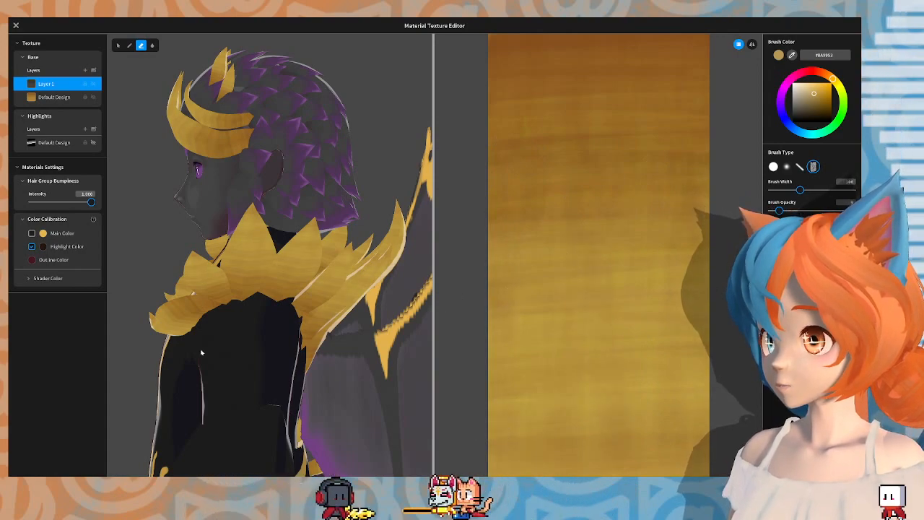
right_click_drag(202, 352, 217, 339)
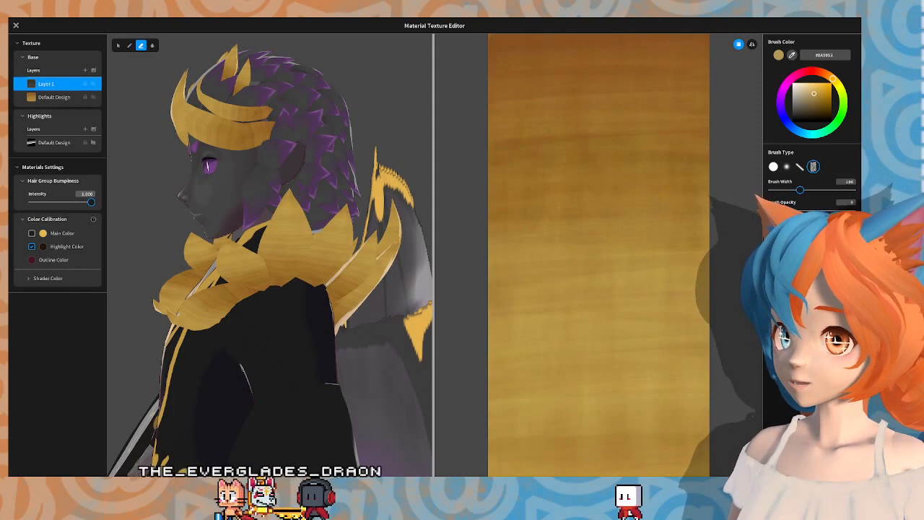
scroll(318, 329, "down", 5)
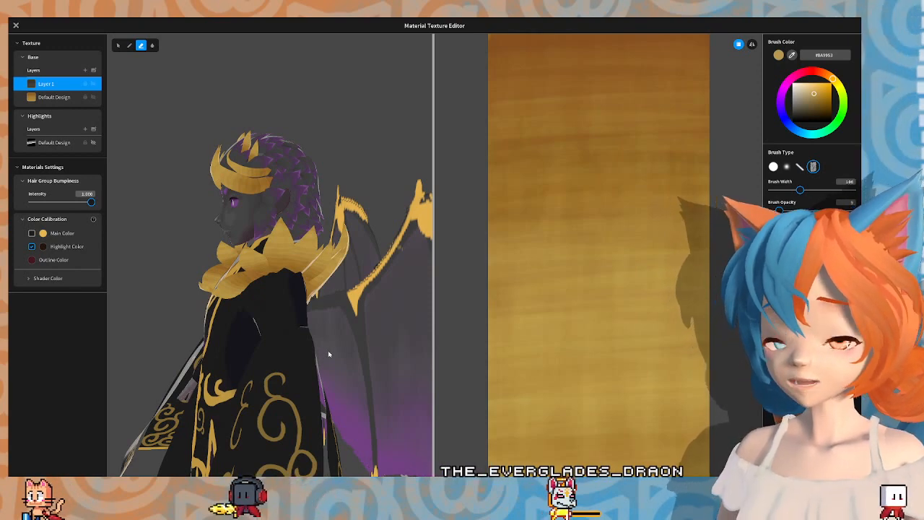
Step: Examine the gold crown, collar and shoulder ornaments from the front and both sides
mouse_move(328, 350)
right_mouse_down()
mouse_move(348, 359)
mouse_move(330, 356)
right_mouse_up()
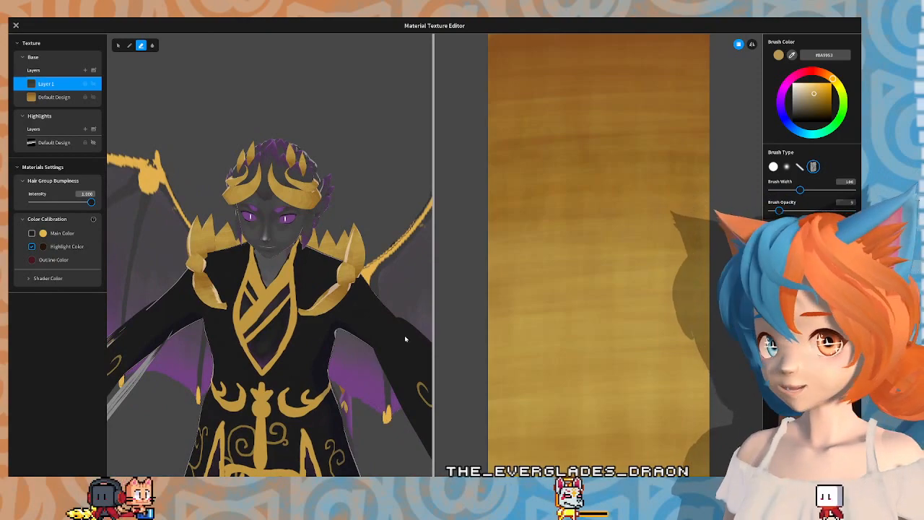
scroll(385, 323, "up", 2)
middle_click_drag(359, 308, 351, 363)
right_click_drag(351, 362, 245, 437)
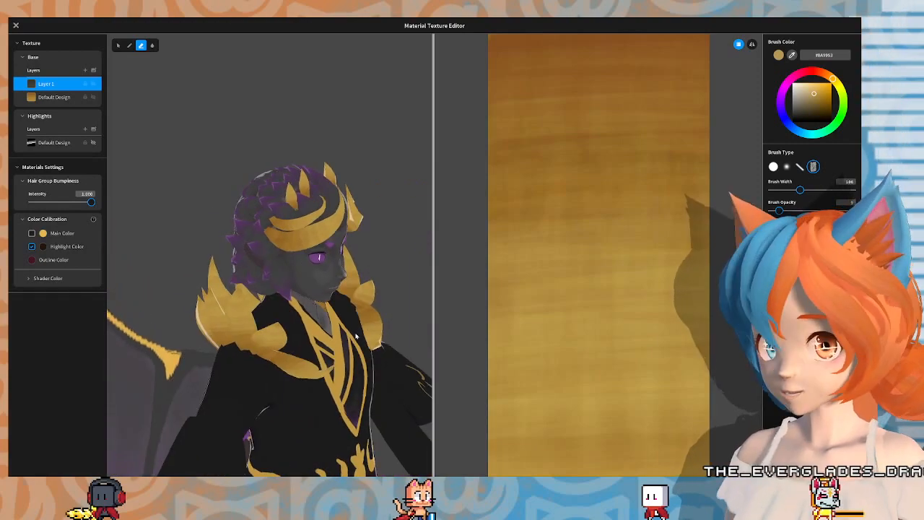
right_click_drag(357, 337, 310, 343)
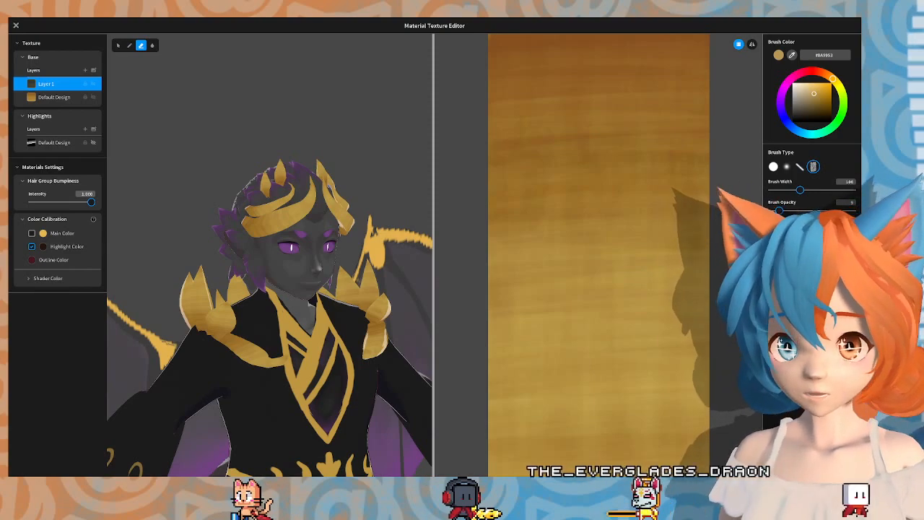
right_click_drag(209, 291, 303, 293)
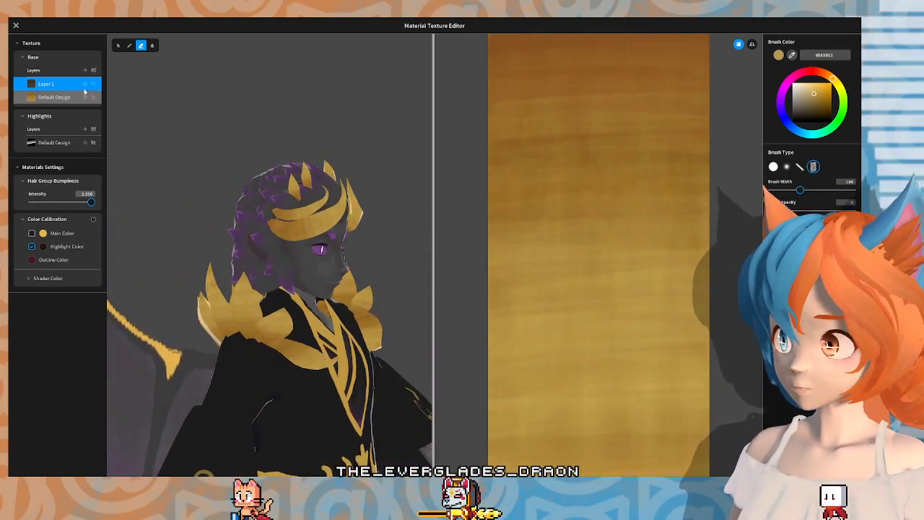
Step: Add a new Base layer above Layer 1, paint soft pale gold patches with the textured brush, and check the ornaments
left_click(84, 70)
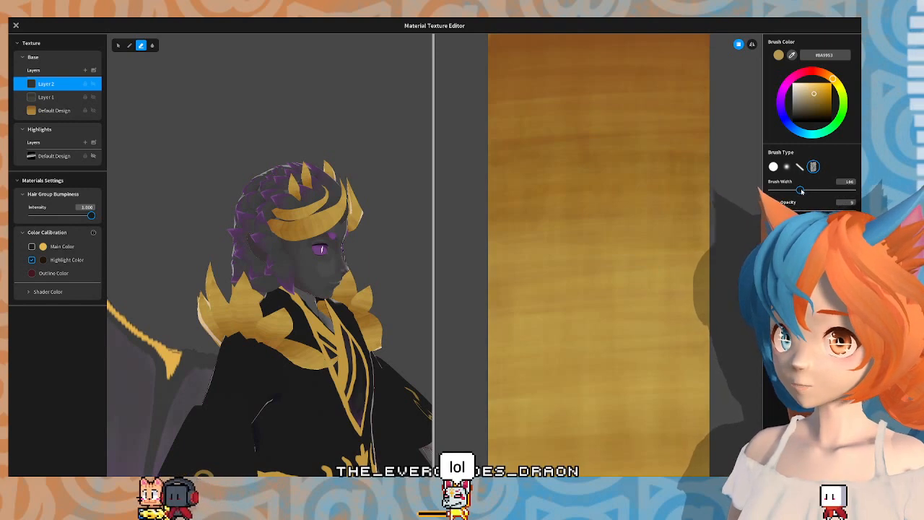
left_click_drag(847, 190, 857, 189)
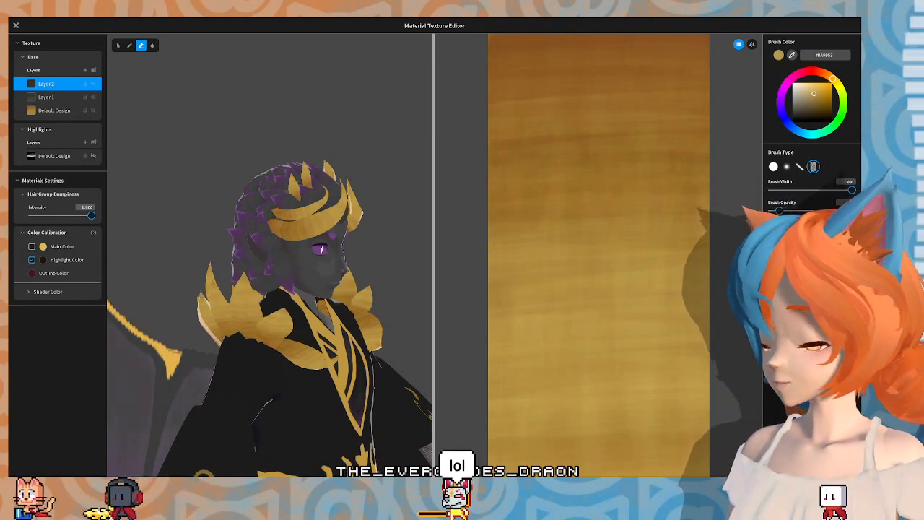
left_click(130, 46)
left_click(806, 89)
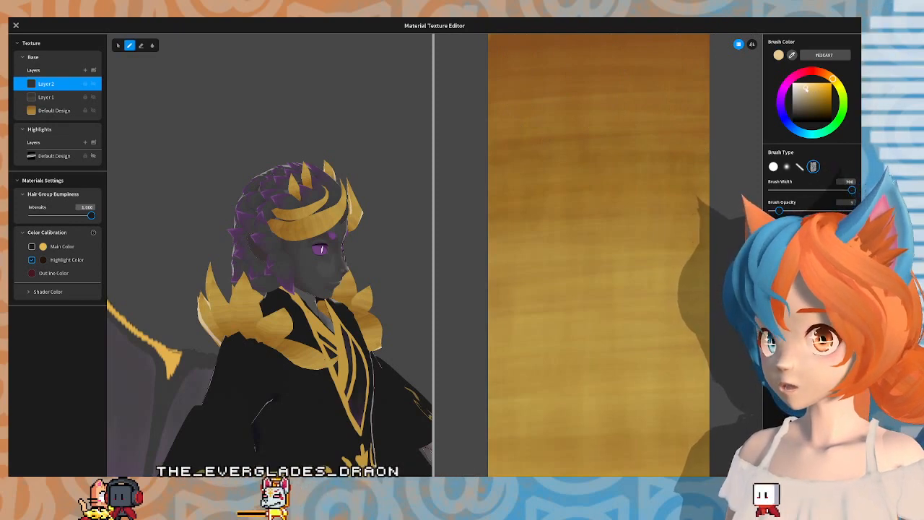
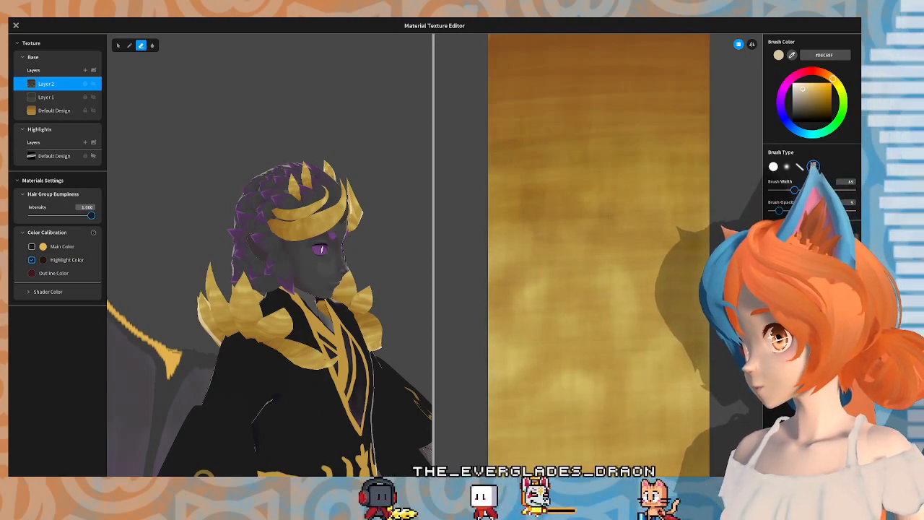
mouse_move(376, 220)
right_mouse_down()
mouse_move(296, 224)
mouse_move(249, 282)
right_mouse_up()
right_click_drag(311, 274, 383, 237)
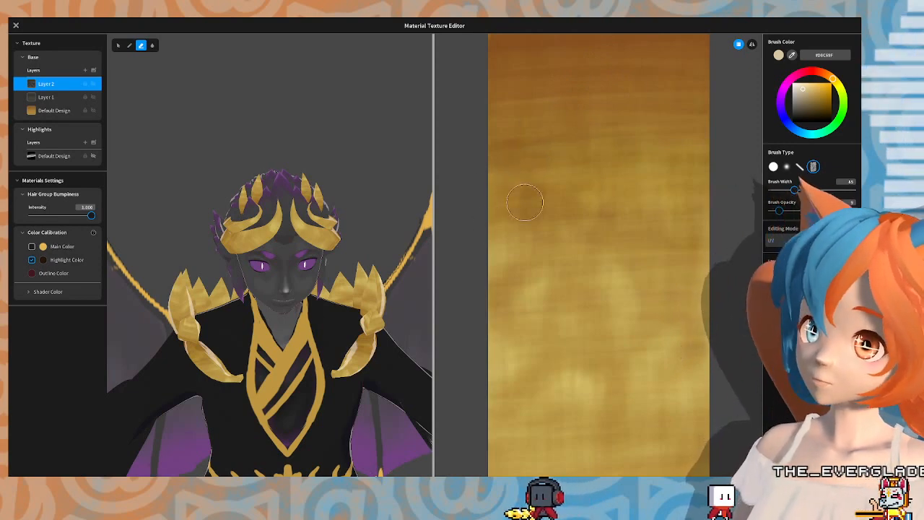
Step: Erase the pale patches from Layer 2 with the opacity at 100, and choose the soft round brush for painting
left_click_drag(779, 211, 862, 206)
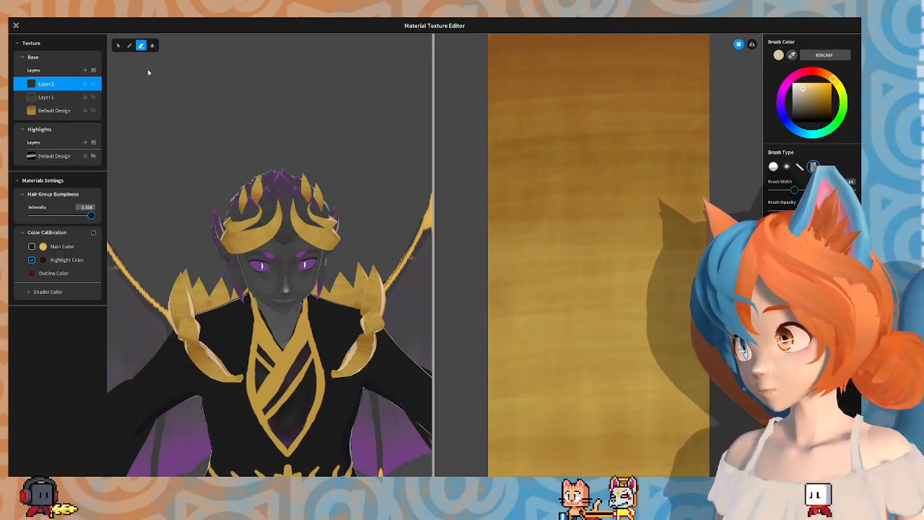
mouse_move(203, 169)
right_mouse_down()
mouse_move(227, 159)
mouse_move(196, 161)
mouse_move(241, 161)
mouse_move(214, 163)
mouse_move(223, 168)
right_mouse_up()
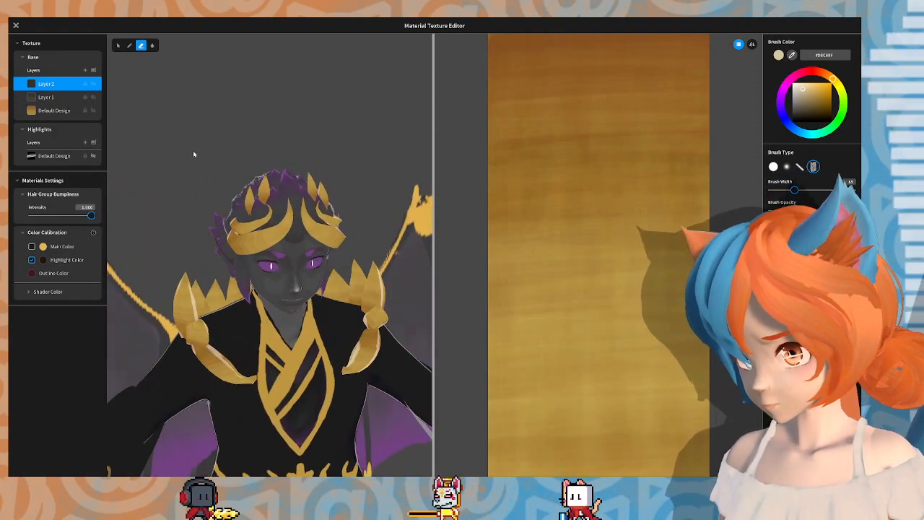
left_click(93, 157)
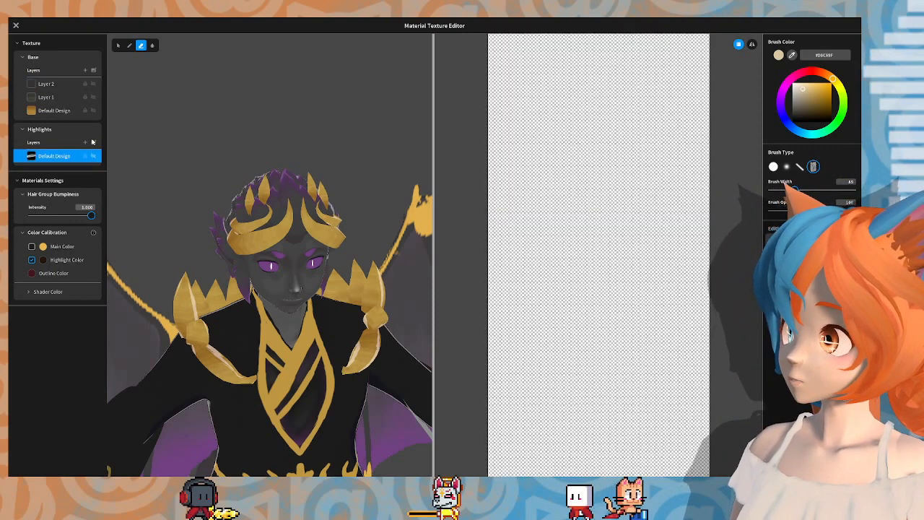
left_click(63, 85)
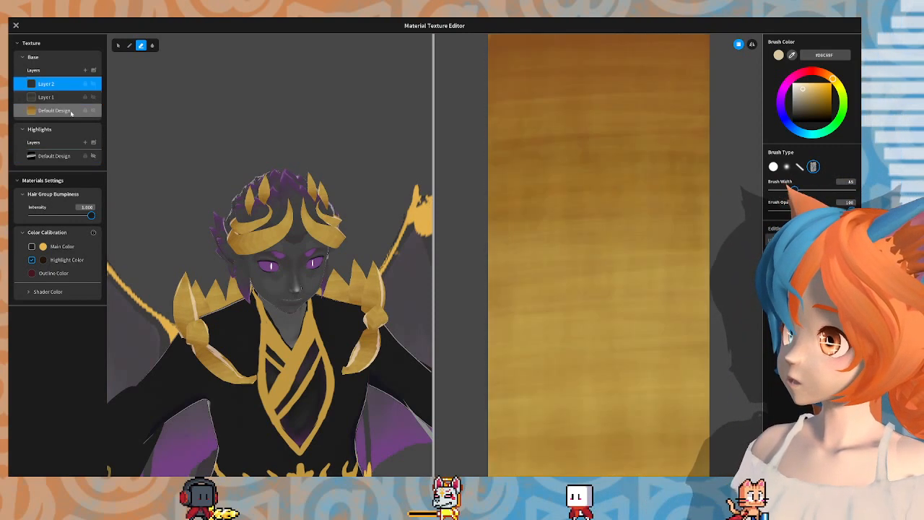
left_click(129, 45)
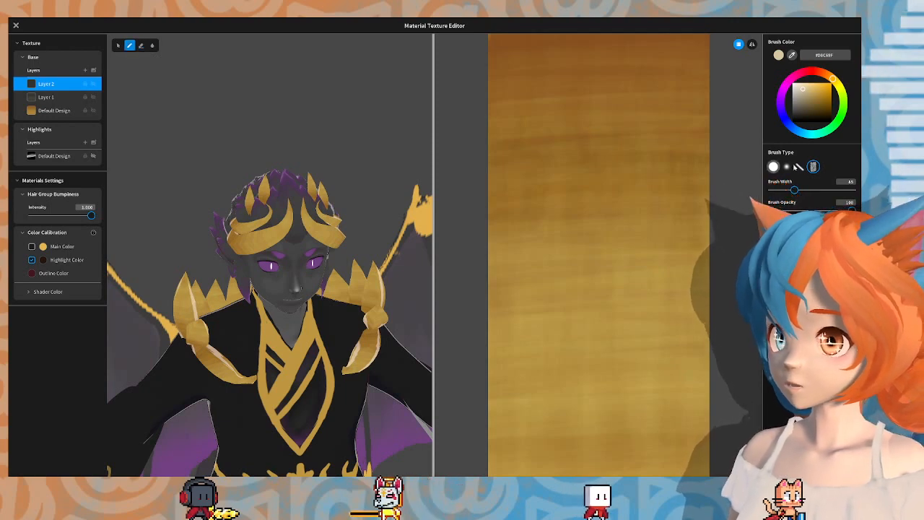
left_click(788, 166)
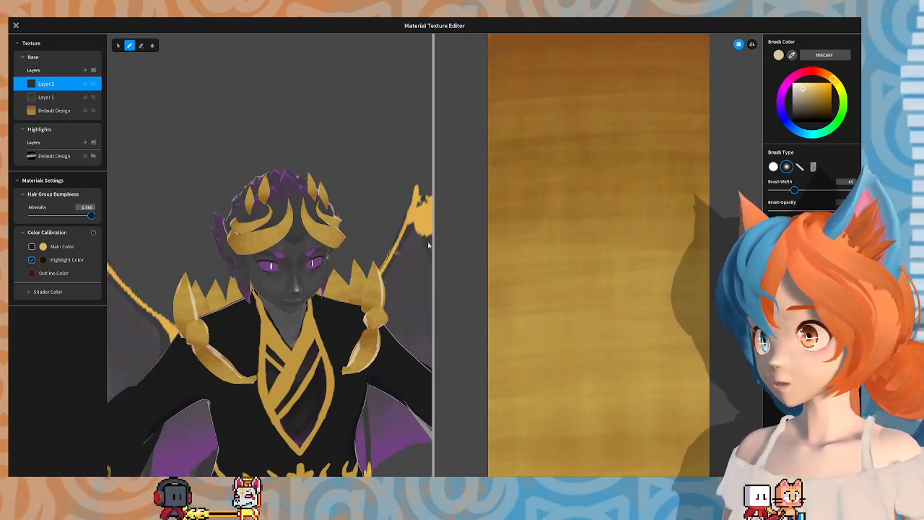
left_click_drag(557, 236, 614, 319)
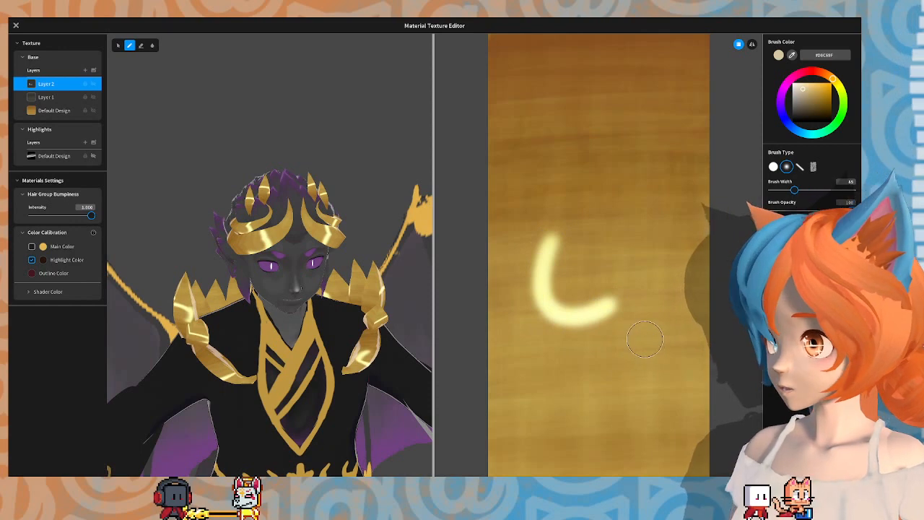
key("ctrl+z")
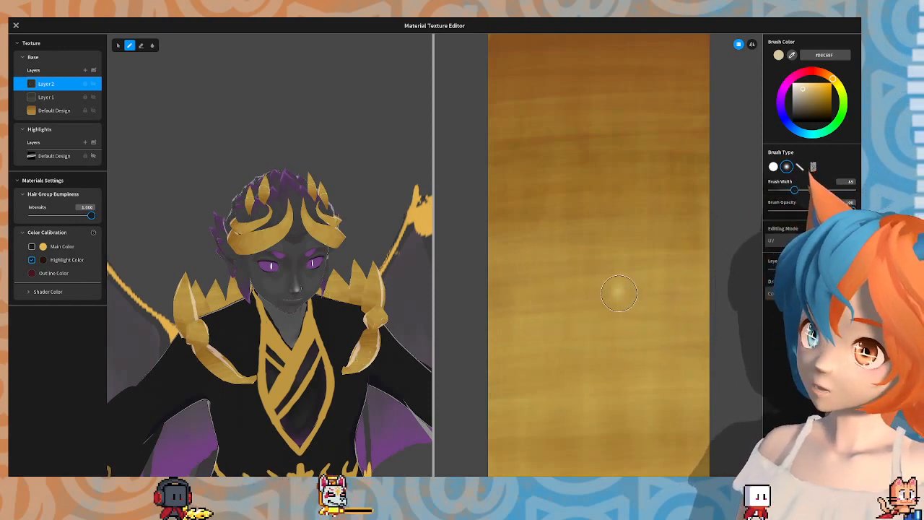
left_click(620, 294)
left_click_drag(609, 323, 633, 320)
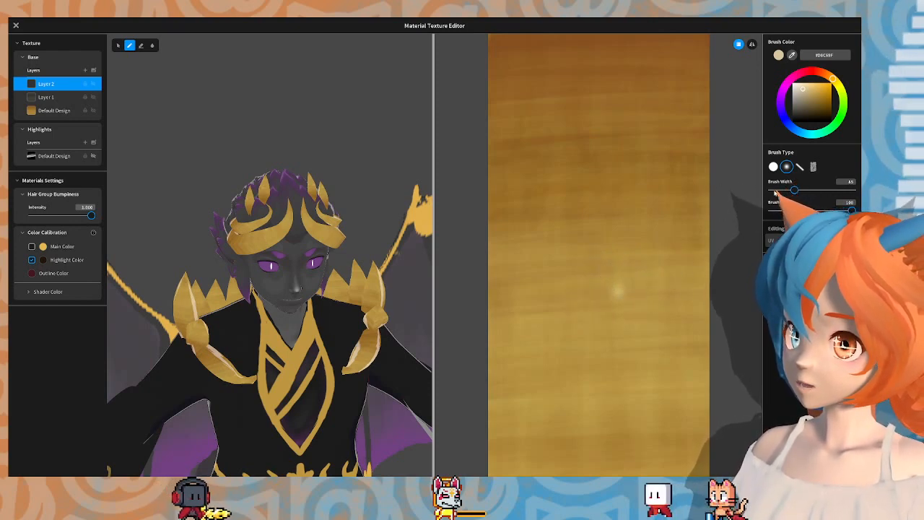
key("ctrl+z")
Step: Reduce the soft brush's width and dot small pale gold specks across the middle of the base texture on Layer 2
left_click_drag(795, 191, 779, 190)
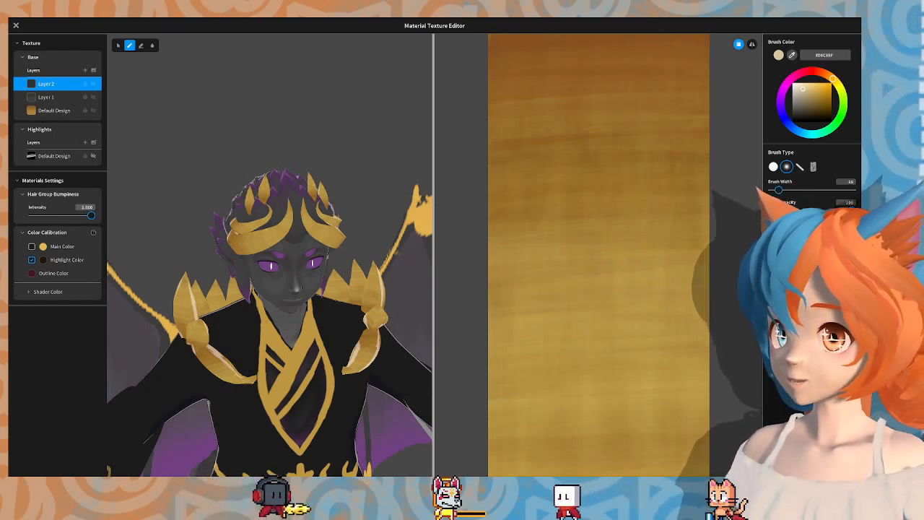
left_click(584, 326)
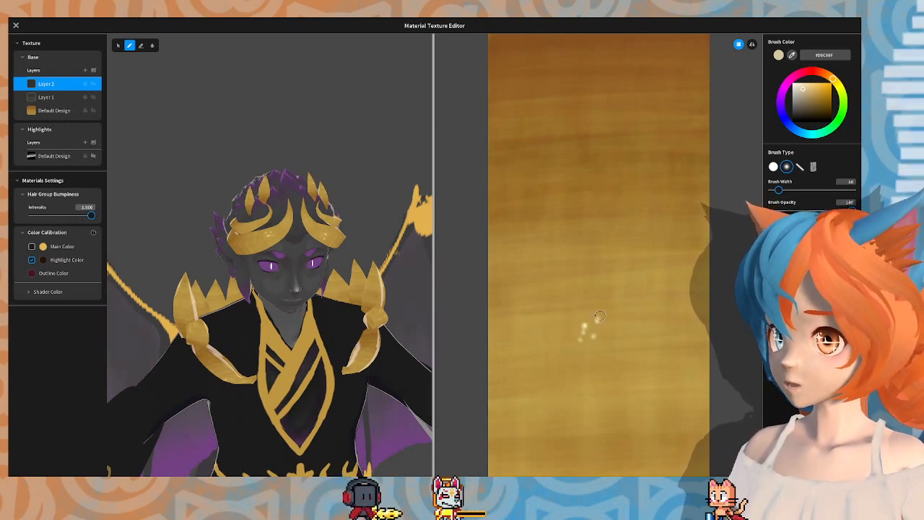
left_click(604, 315)
left_click(605, 325)
left_click(611, 323)
left_click(621, 314)
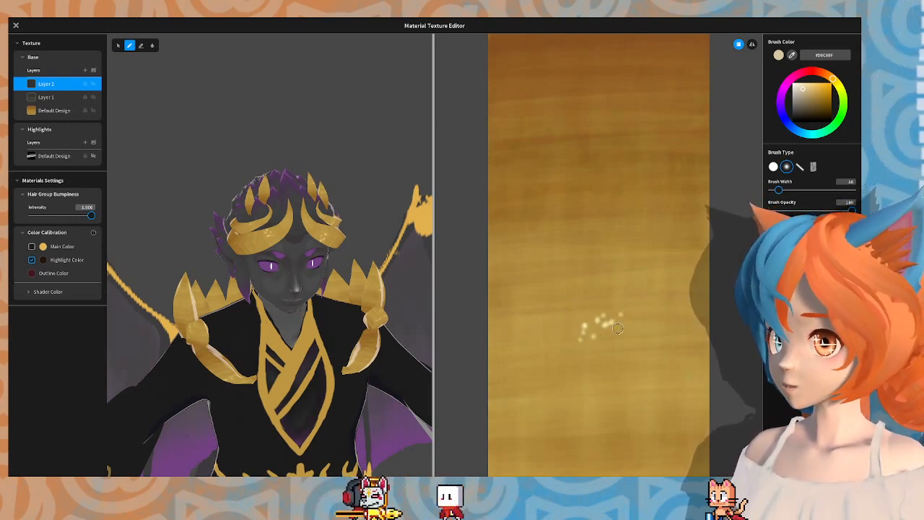
left_click(627, 324)
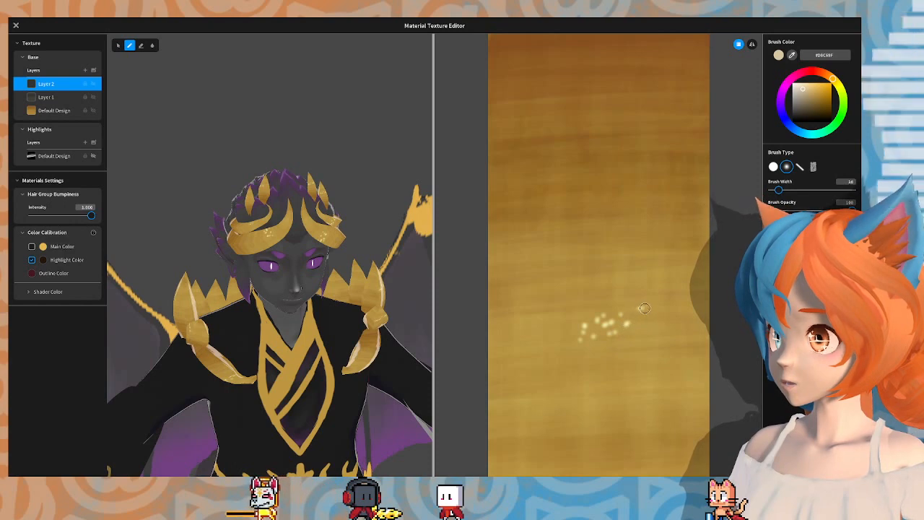
left_click(644, 311)
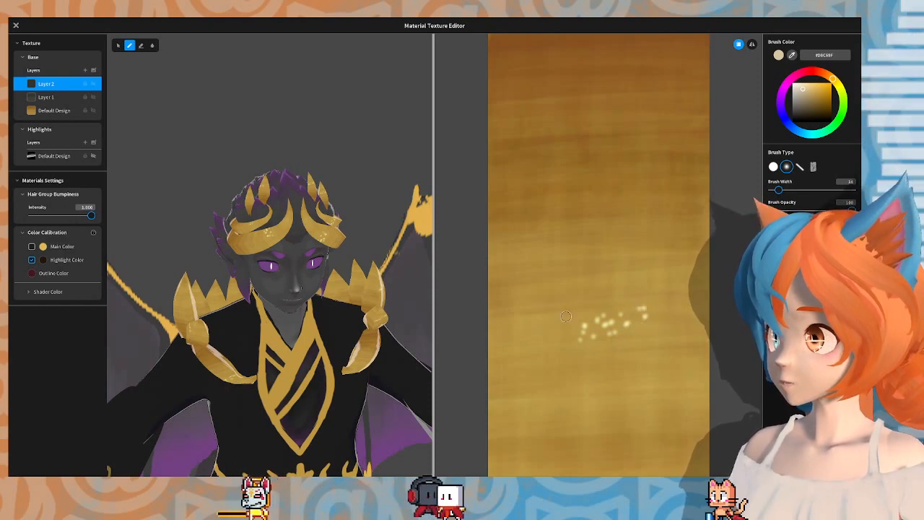
Step: Continue the band of pale gold specks near the left edge of the base texture
left_click(505, 321)
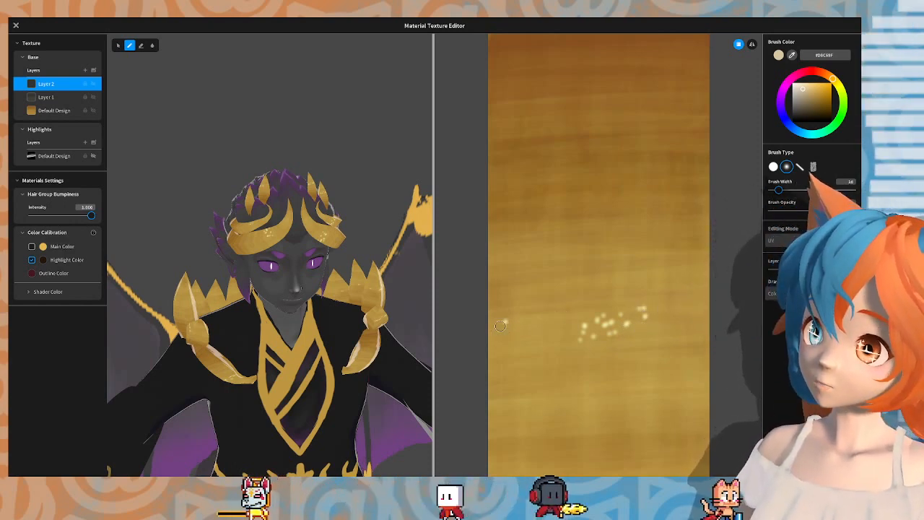
left_click(499, 329)
left_click(497, 334)
left_click(502, 340)
left_click(496, 348)
left_click(499, 352)
left_click(506, 353)
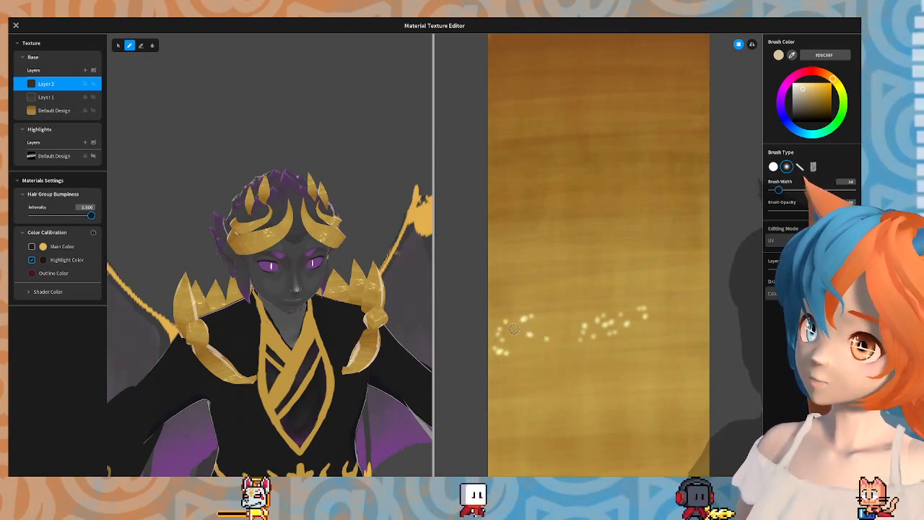
left_click(517, 351)
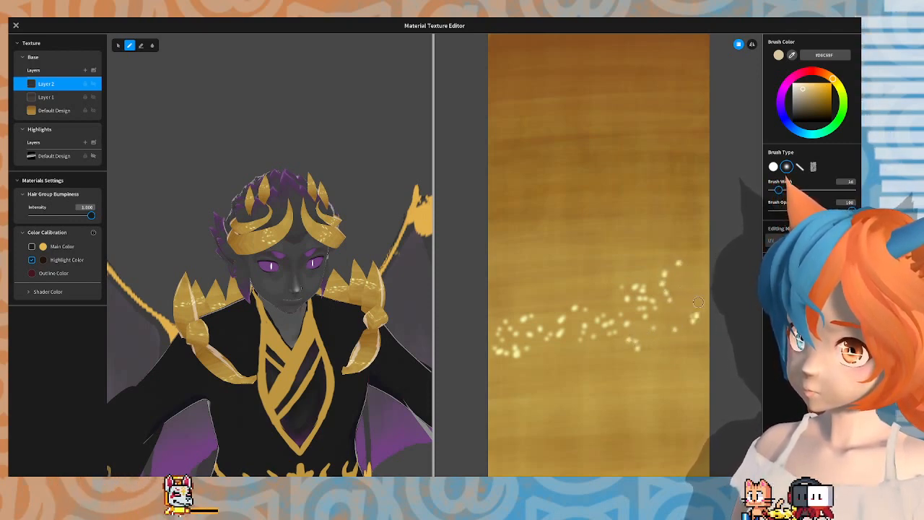
Step: Fill the right end of the speck band with more pale gold dots up to the texture's edge
left_click(703, 252)
left_click(691, 266)
left_click(684, 282)
left_click(676, 286)
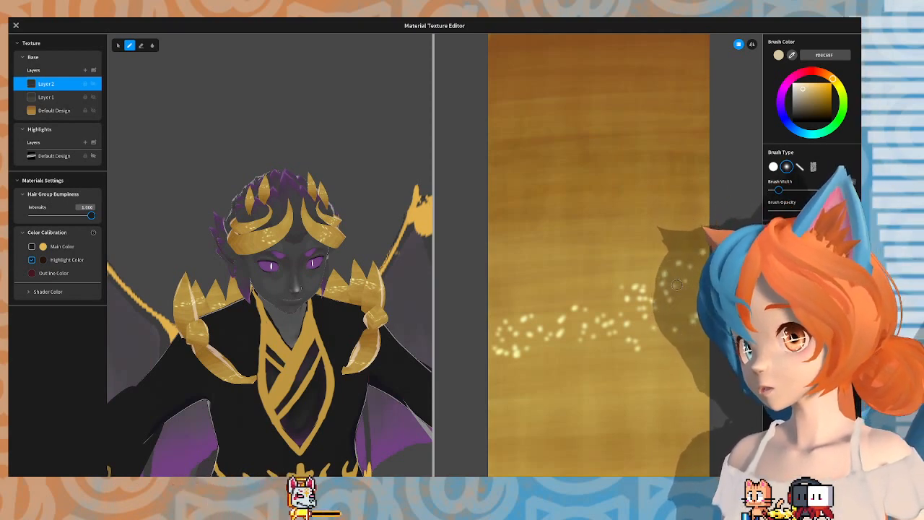
left_click(683, 295)
left_click(690, 306)
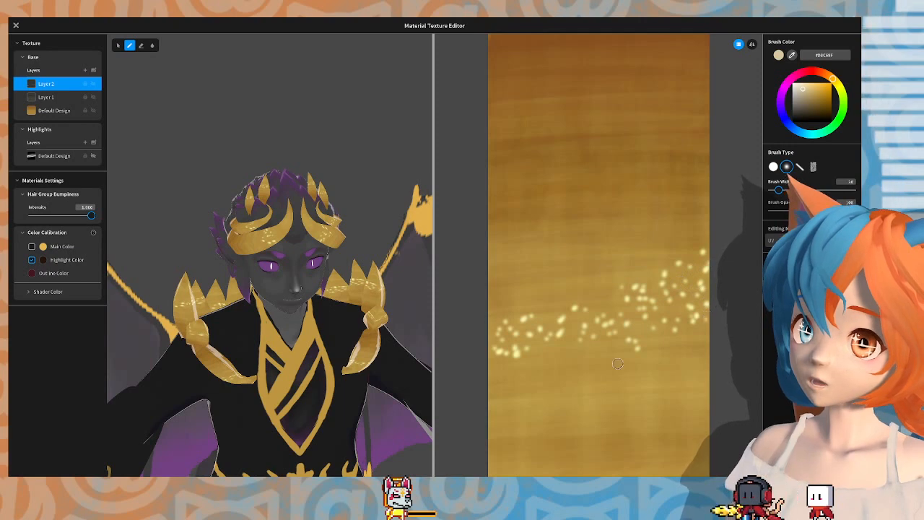
Step: Scatter softened pale specks above and below the band, checking the ornaments from the front, back and sides
left_click(496, 386)
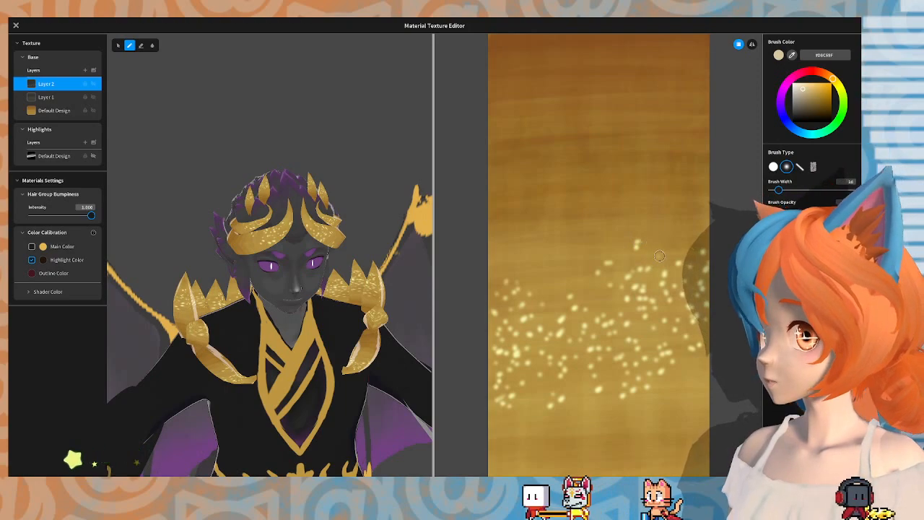
mouse_move(294, 377)
right_mouse_down()
mouse_move(394, 368)
mouse_move(273, 372)
mouse_move(383, 369)
mouse_move(274, 372)
mouse_move(311, 372)
right_mouse_up()
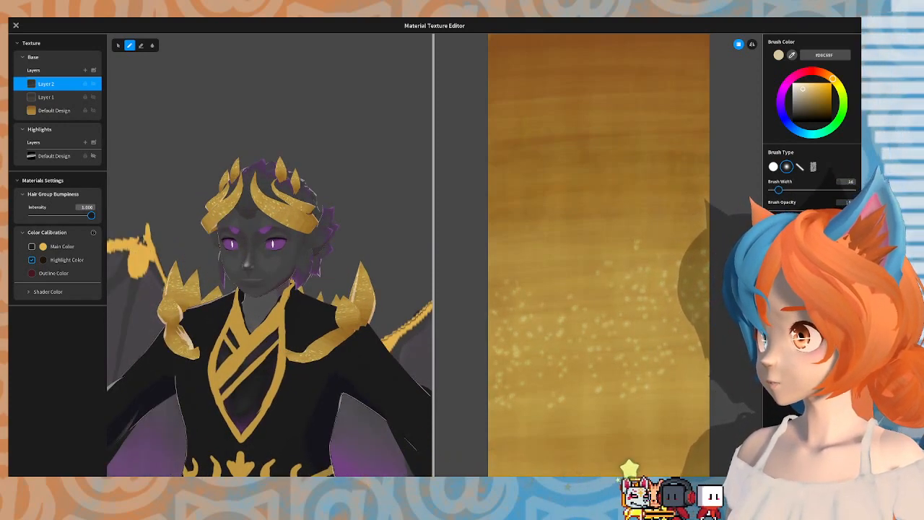
right_click_drag(195, 325, 447, 245)
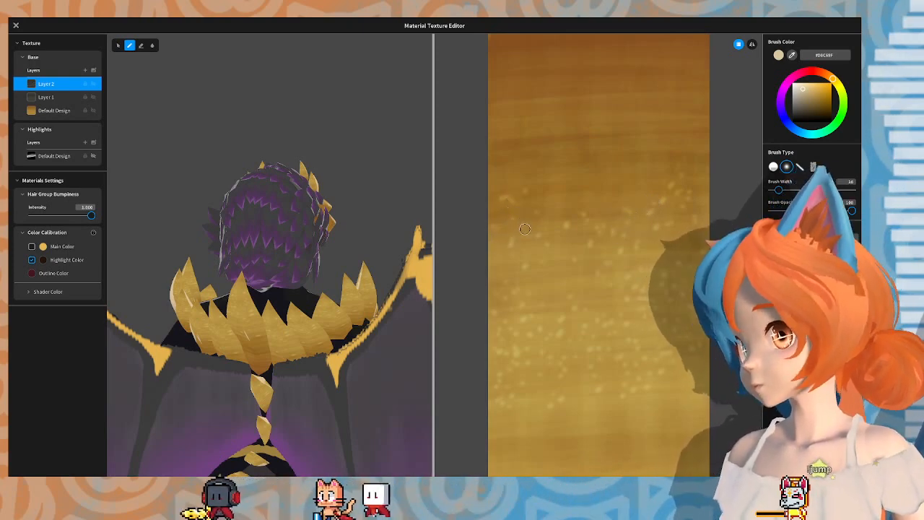
right_click_drag(328, 297, 300, 302)
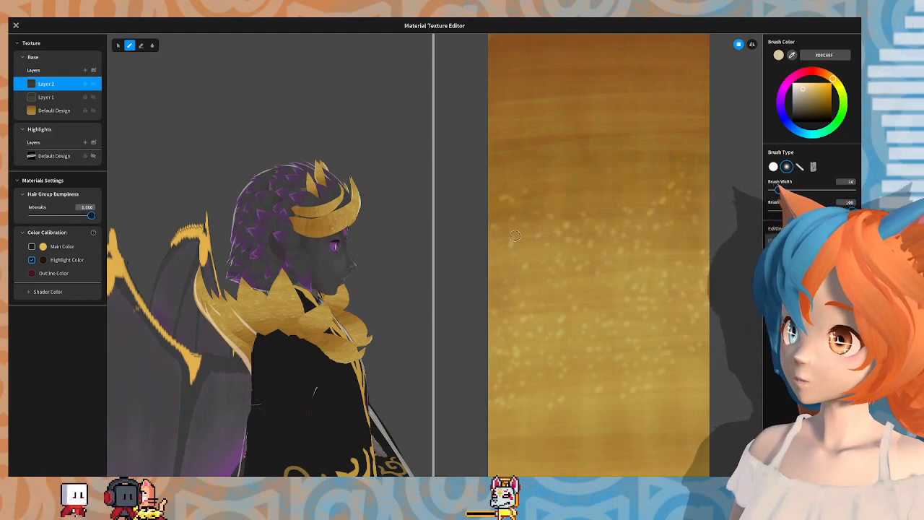
right_click_drag(369, 231, 279, 238)
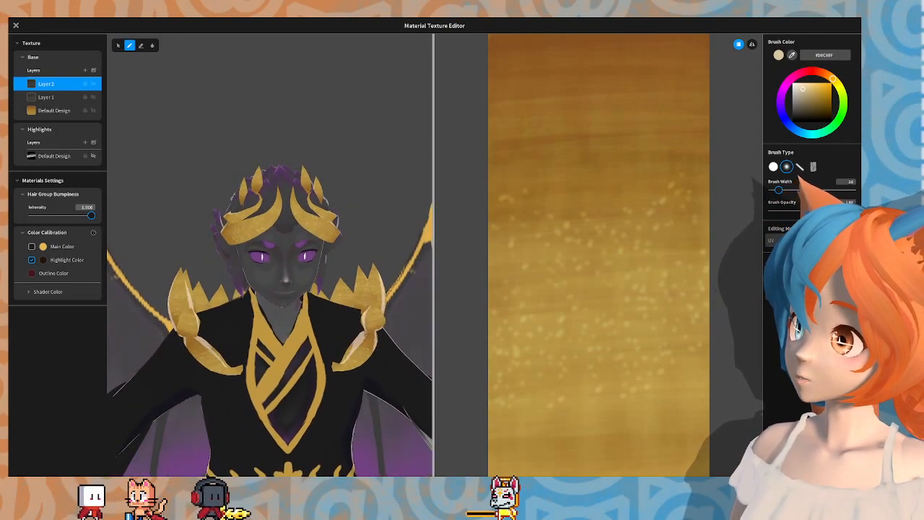
mouse_move(349, 289)
right_mouse_down()
mouse_move(278, 291)
mouse_move(350, 280)
right_mouse_up()
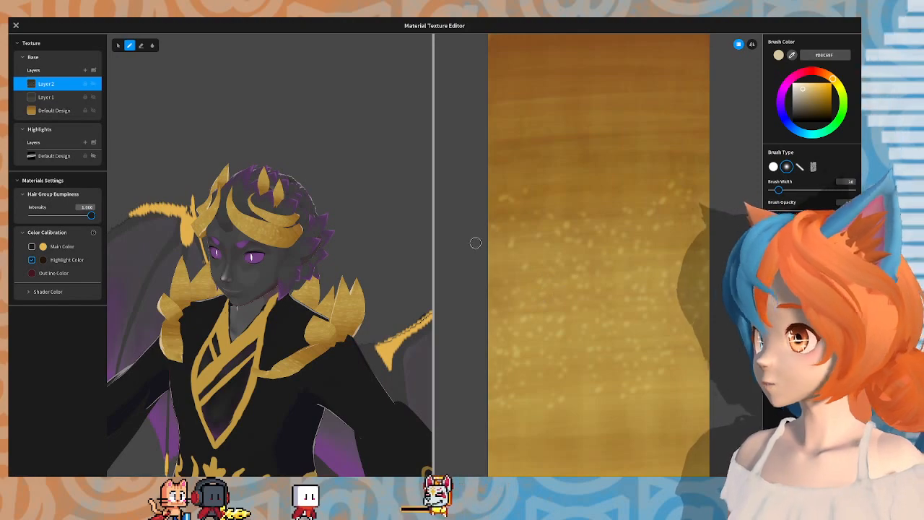
right_click_drag(242, 317, 323, 300)
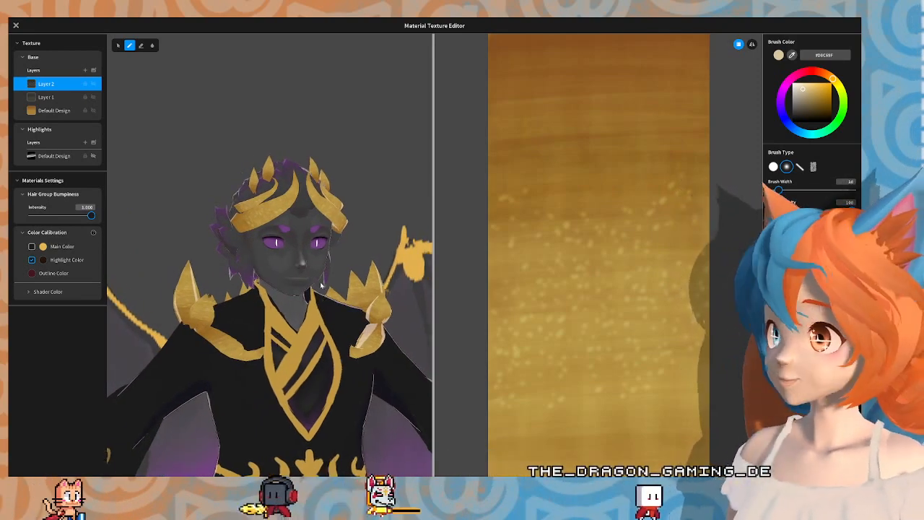
Step: Change the highlight color of the ornaments to a lighter brown and compare them with the highlight off and on
right_click_drag(323, 300, 316, 287)
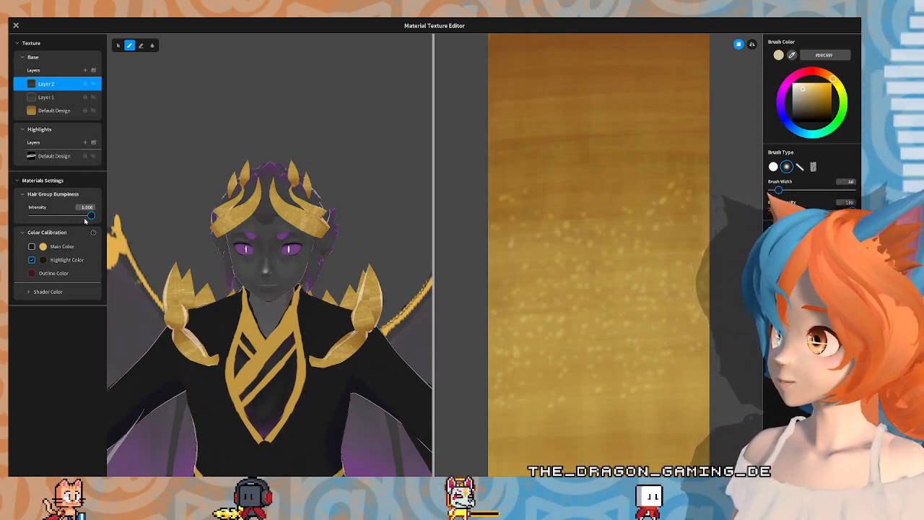
left_click(43, 260)
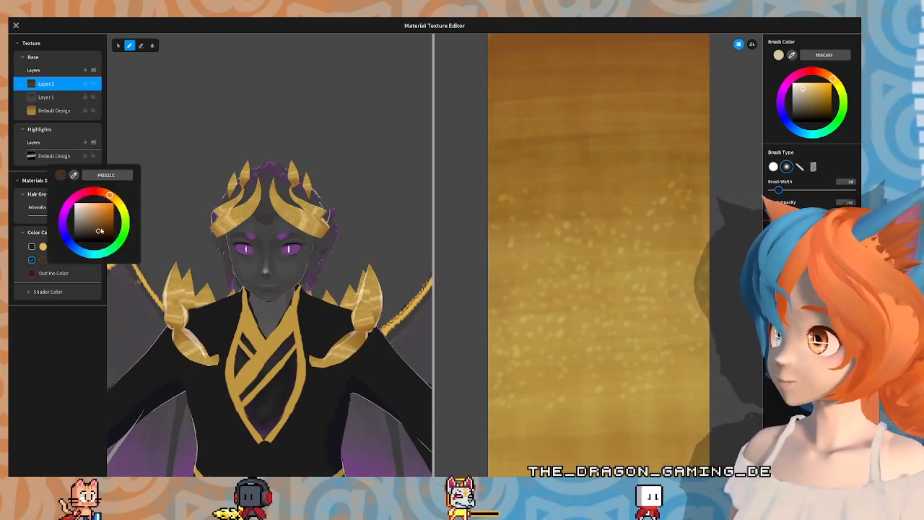
mouse_move(110, 219)
left_mouse_down()
mouse_move(91, 208)
mouse_move(99, 230)
left_mouse_up()
left_click(52, 279)
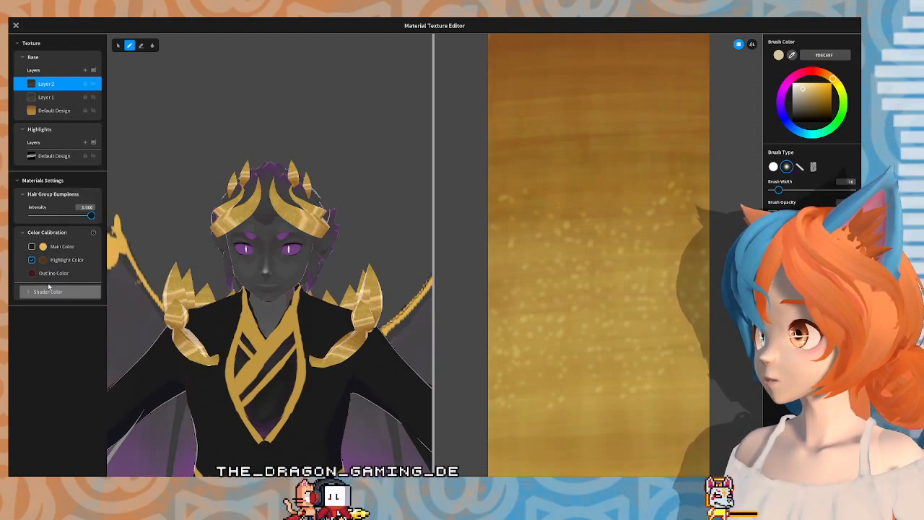
left_click(32, 260)
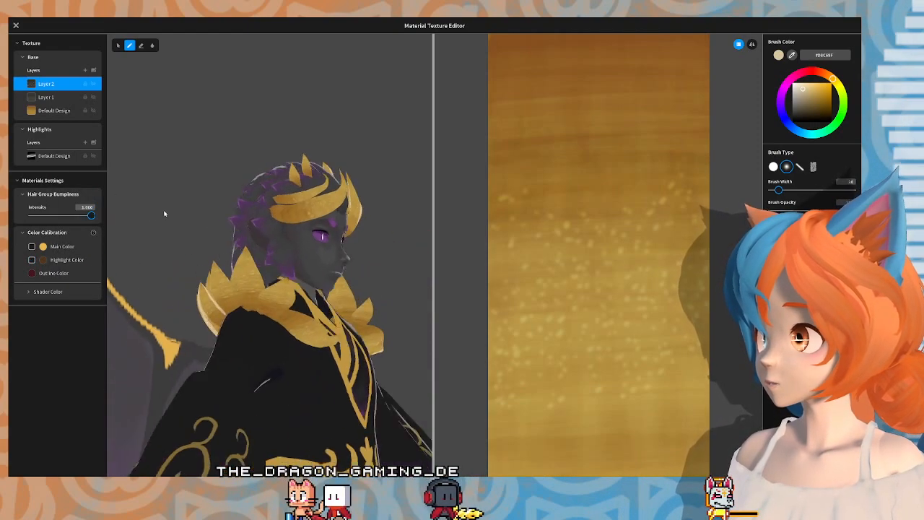
left_click(32, 260)
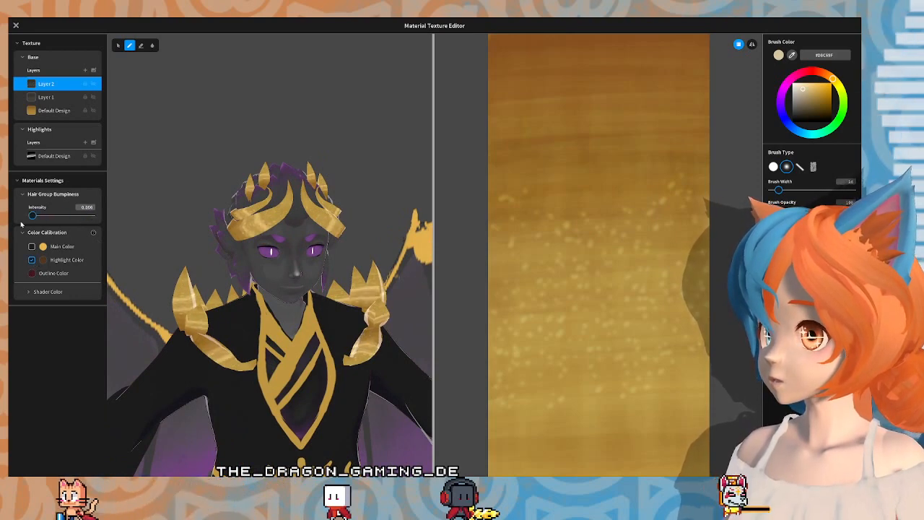
Step: Set the hair group bumpiness intensity to 0.000 and turn off the highlight color
left_click_drag(79, 216, 31, 216)
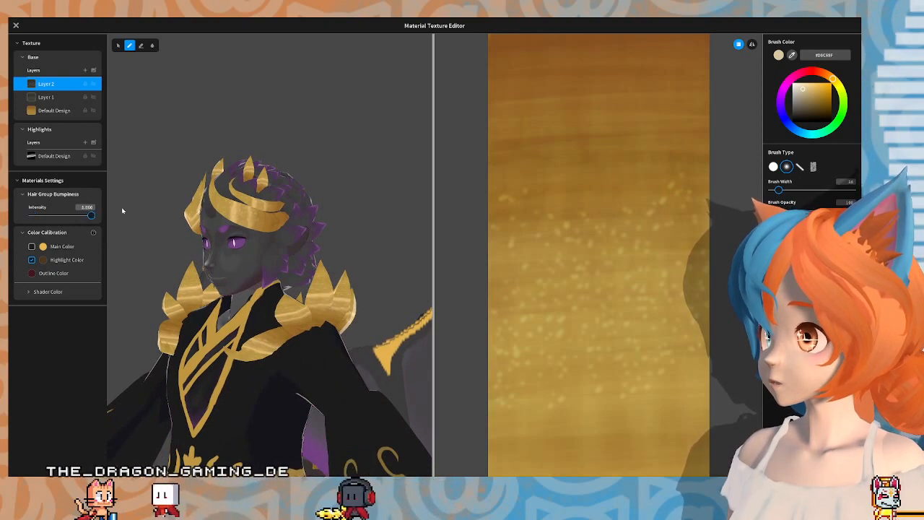
left_click(91, 216)
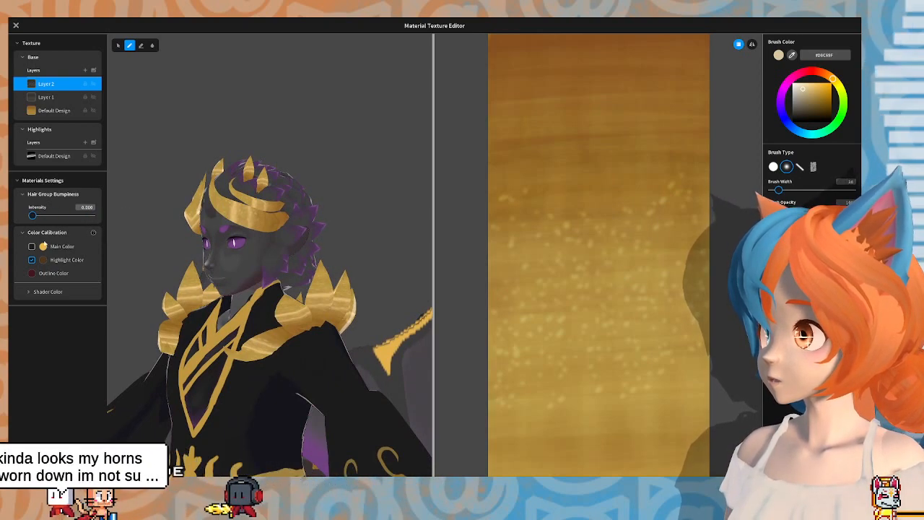
left_click(32, 216)
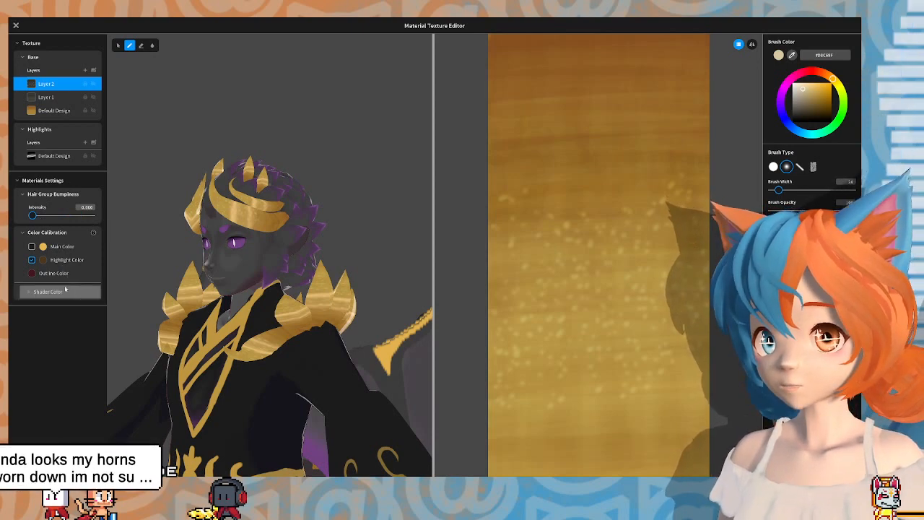
left_click(32, 259)
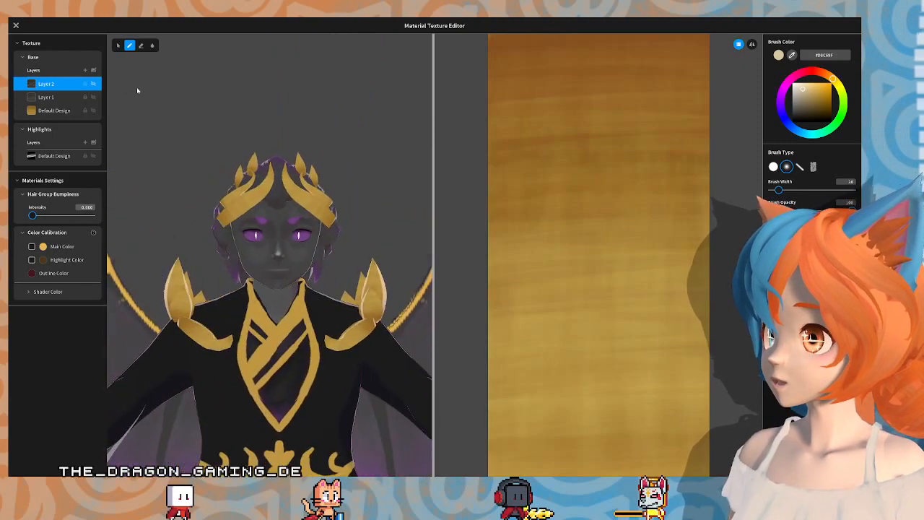
Step: Compare the ornaments with the Layer 1 streaks shown and hidden while the Layer 2 specks are off
left_click(93, 98)
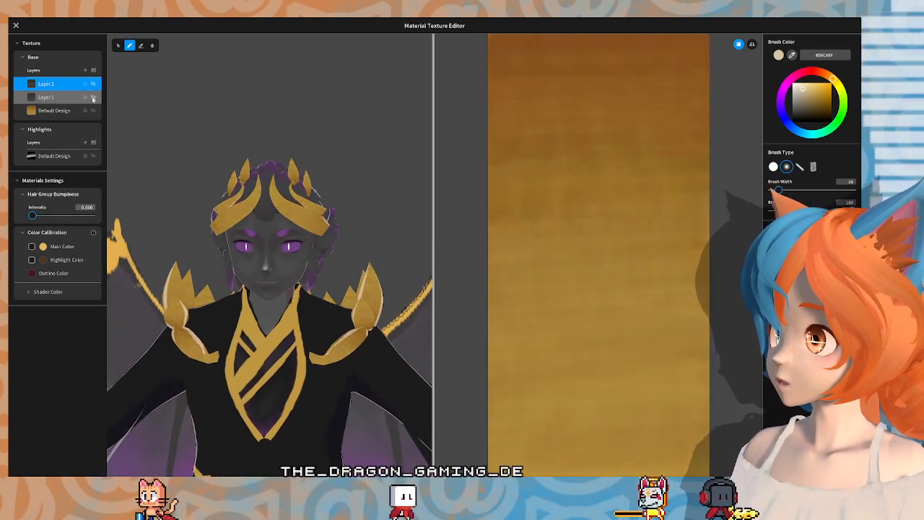
left_click(93, 98)
left_click(91, 102)
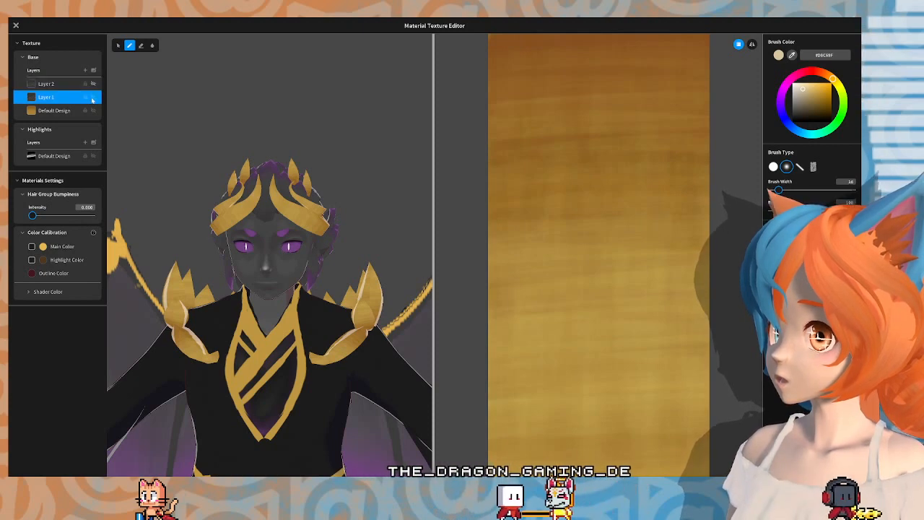
left_click(92, 99)
left_click(90, 112)
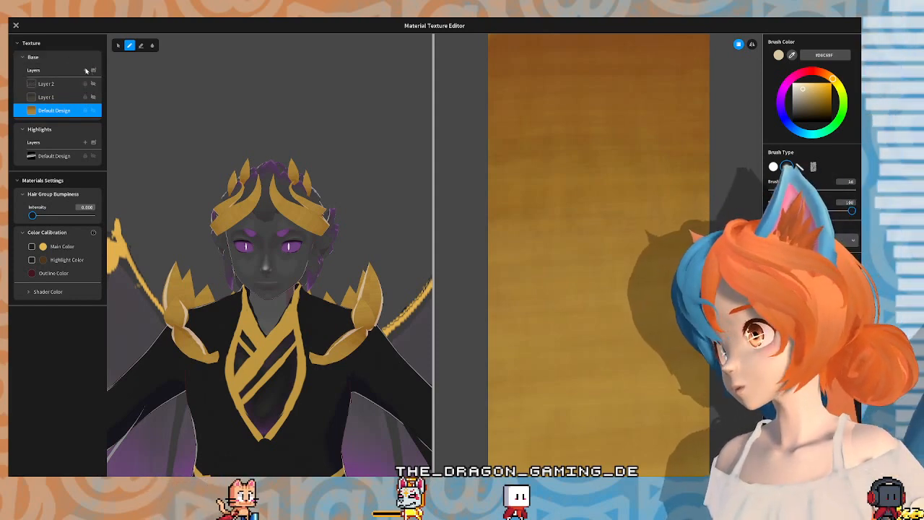
Step: Add a new layer on top of the base texture and make Layer 1 and Layer 2 visible again
left_click(85, 70)
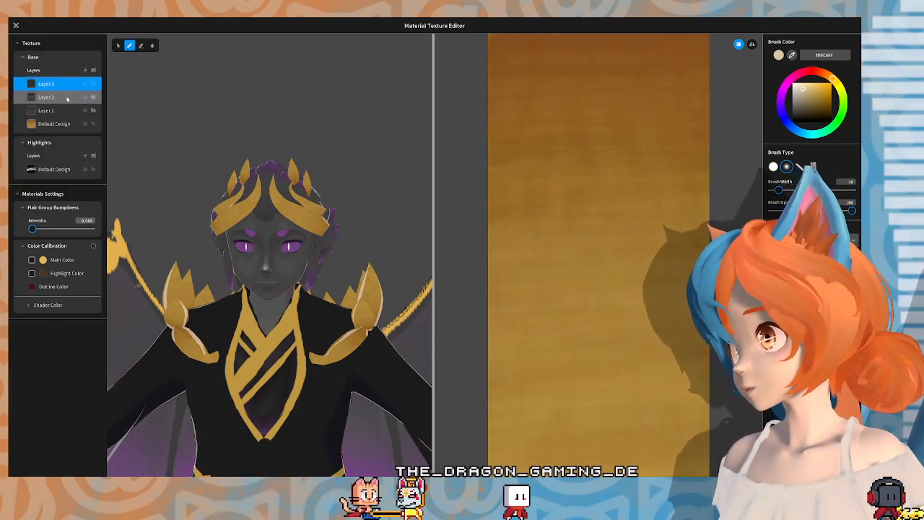
left_click(93, 112)
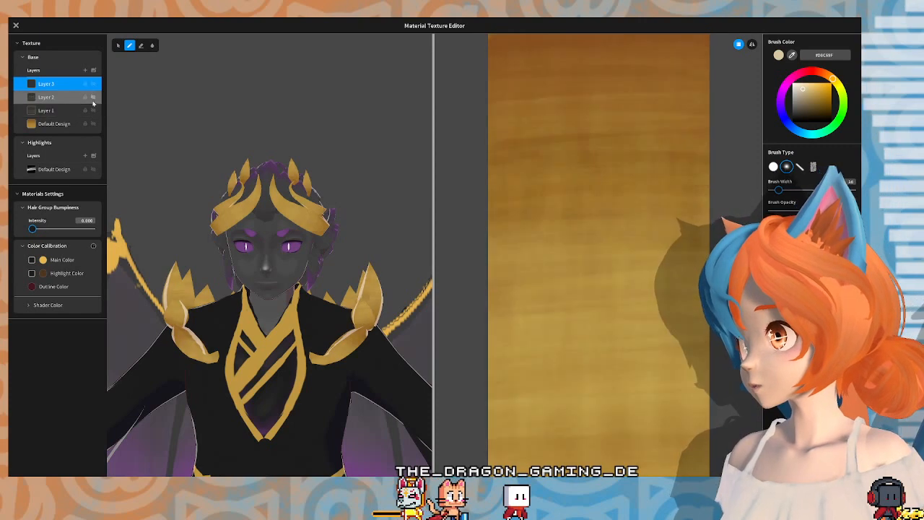
left_click(93, 101)
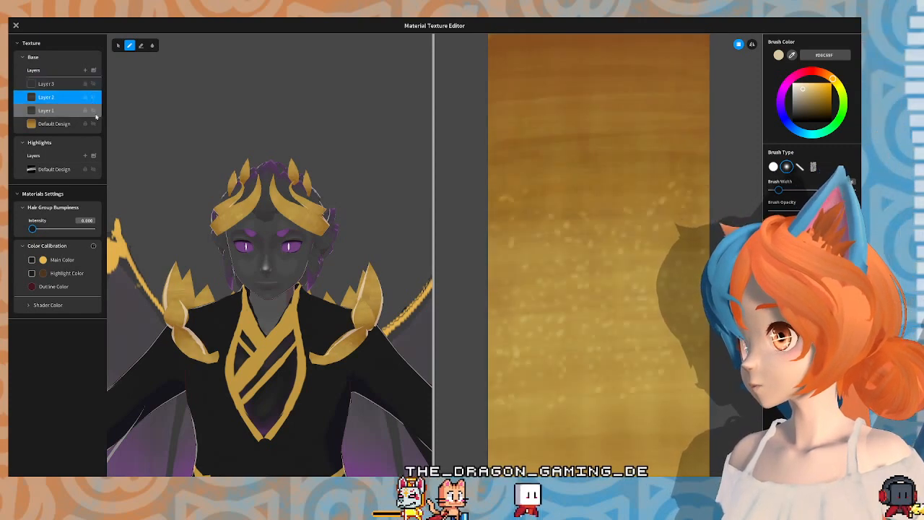
Step: Cover all of Layer 3 with a flat medium gold using the hard round brush at maximum width
left_click(60, 85)
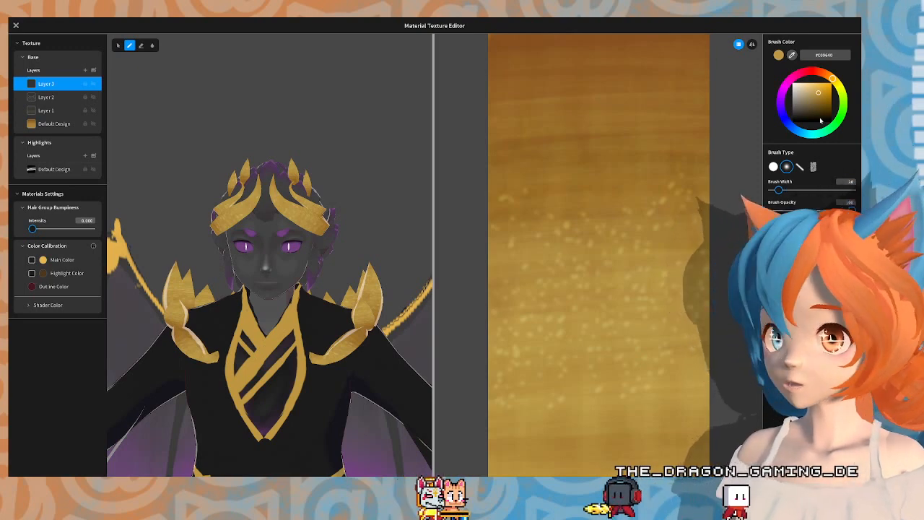
left_click(774, 167)
left_click_drag(778, 190, 852, 190)
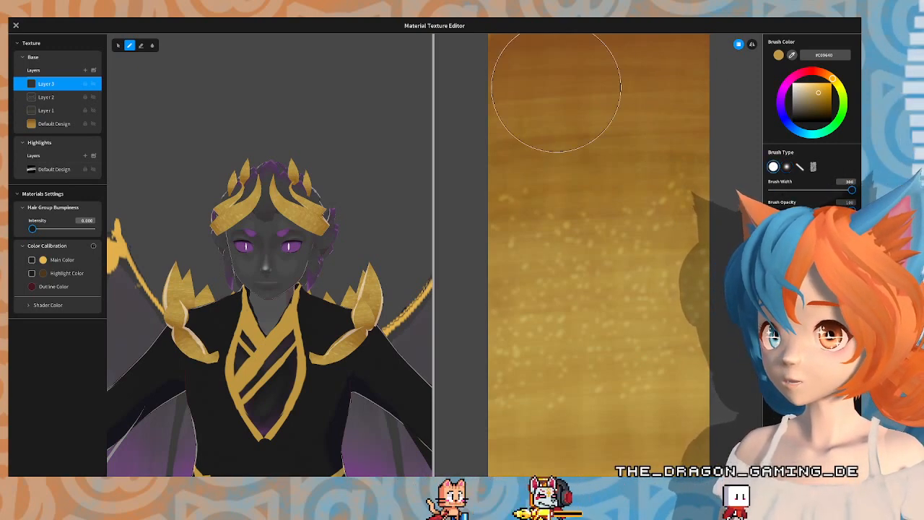
mouse_move(556, 91)
left_mouse_down()
mouse_move(506, 79)
mouse_move(672, 80)
mouse_move(549, 217)
mouse_move(585, 329)
left_mouse_up()
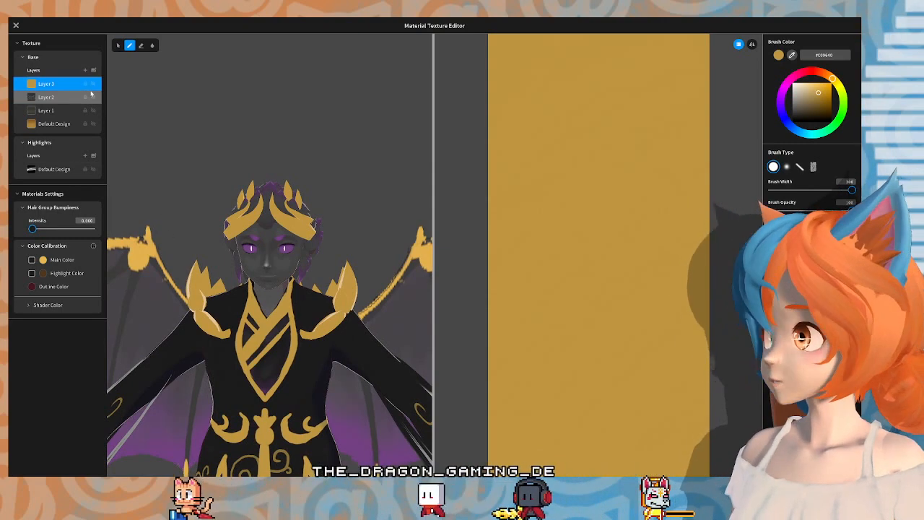
Step: Hide the Layer 2 specks and compare the ornaments with flat gold Layer 3 shown and hidden
left_click(93, 84)
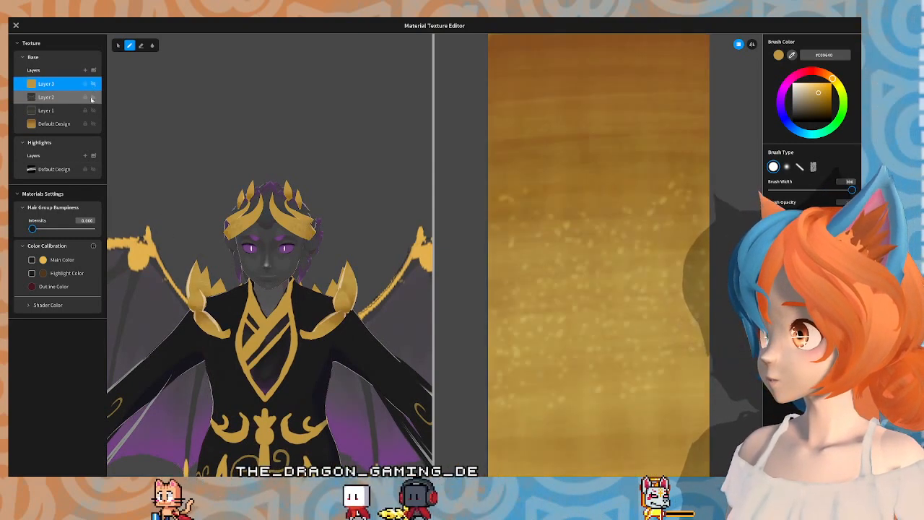
left_click(93, 99)
right_click_drag(197, 109, 105, 91)
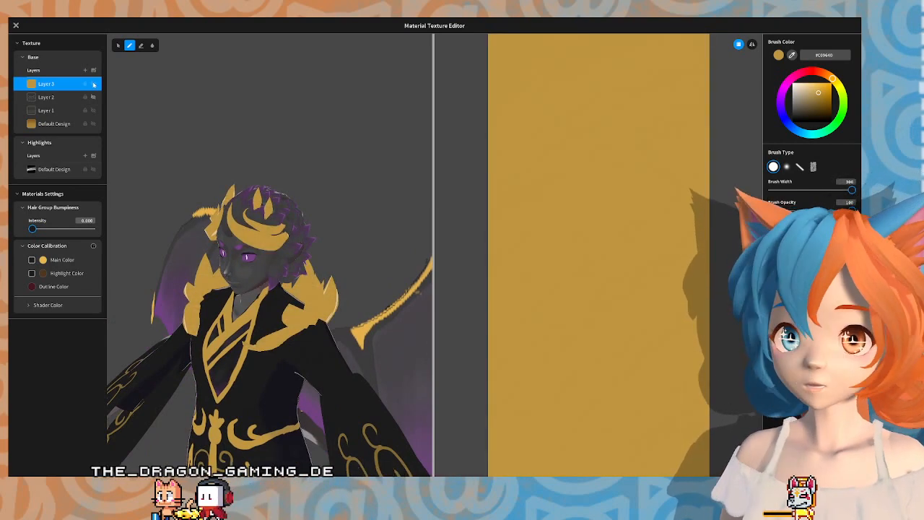
left_click(94, 83)
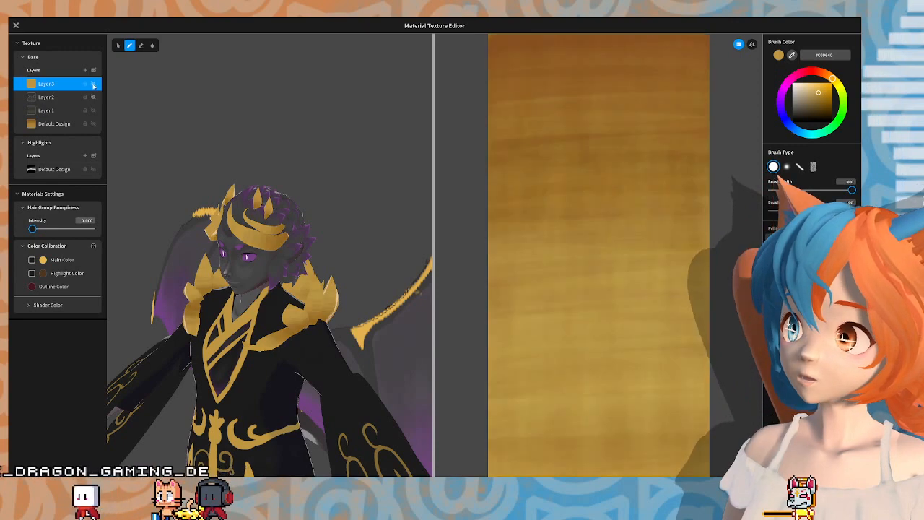
left_click(93, 84)
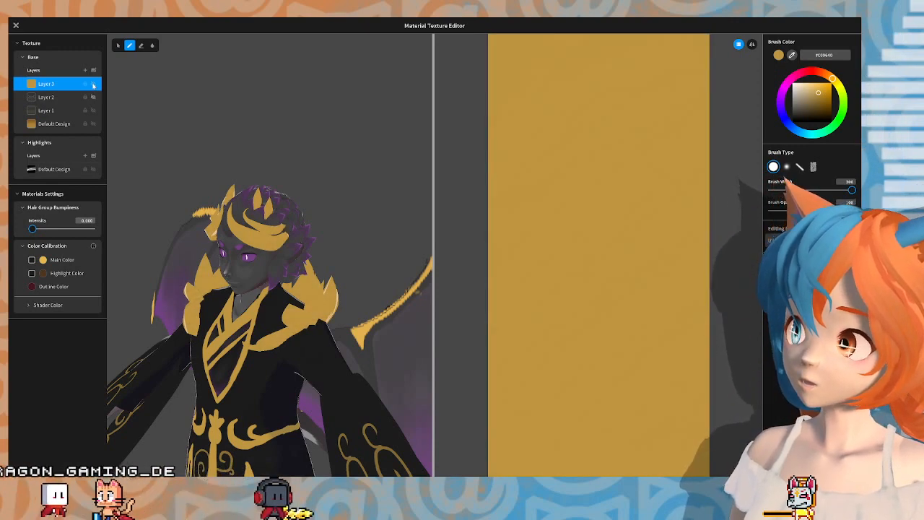
Step: Hide Layer 3 and compare the ornaments with the Layer 1 streaks switched off and on
left_click(93, 84)
left_click(93, 111)
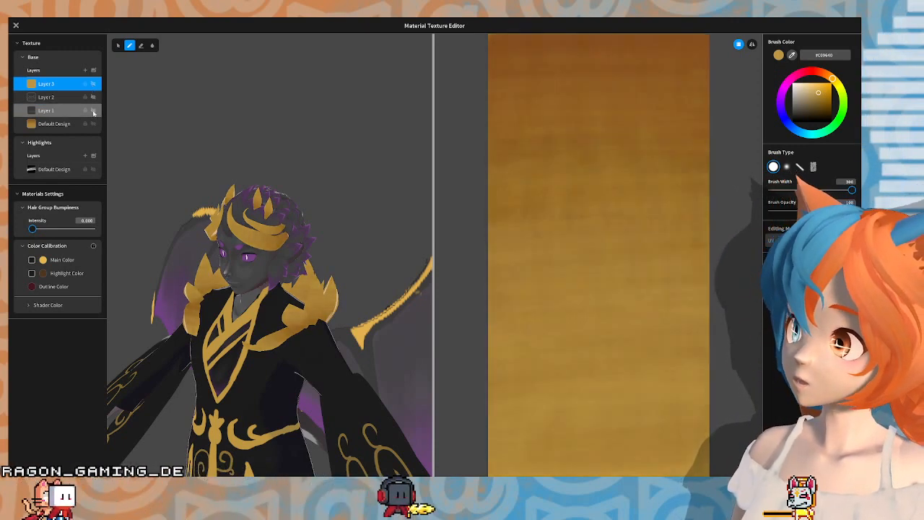
left_click(93, 112)
left_click(93, 111)
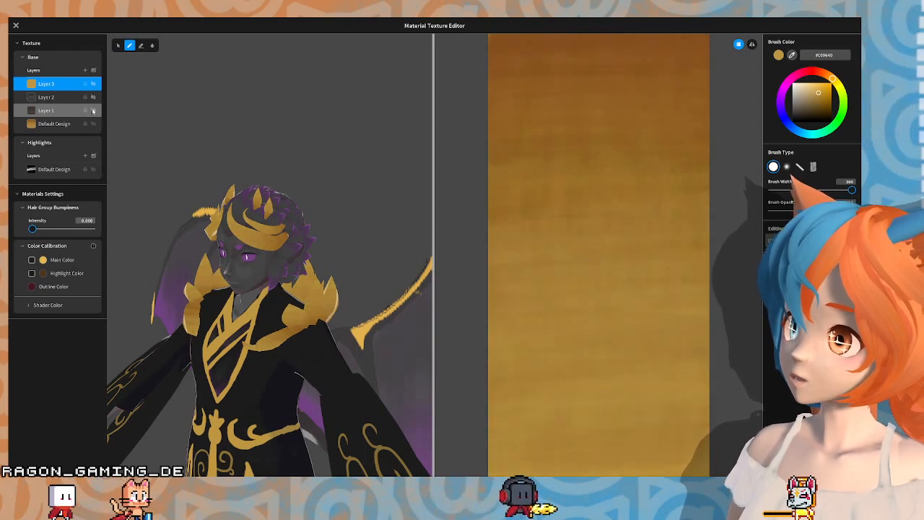
left_click(93, 111)
Step: Compare flat gold Layer 3 with the shaded texture again, leaving Layer 3 hidden and checking from the front
left_click(92, 85)
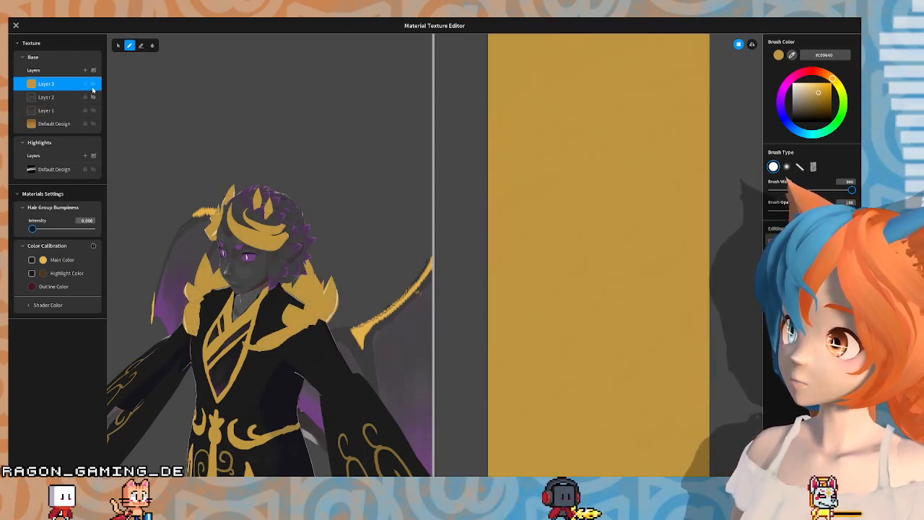
left_click(93, 85)
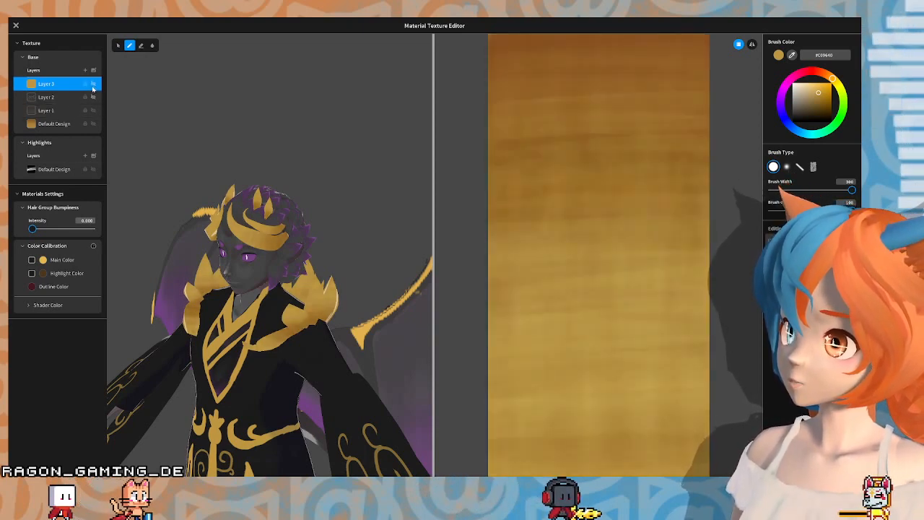
left_click(92, 85)
left_click(92, 85)
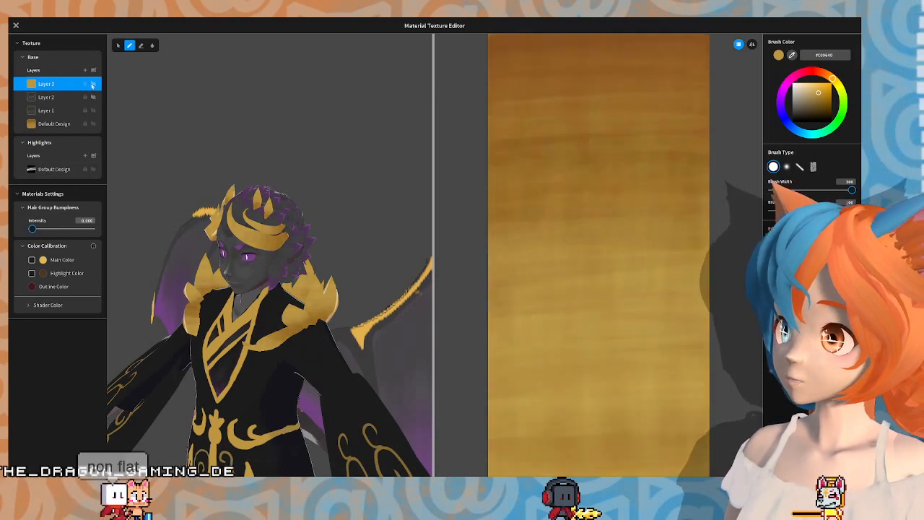
left_click(92, 85)
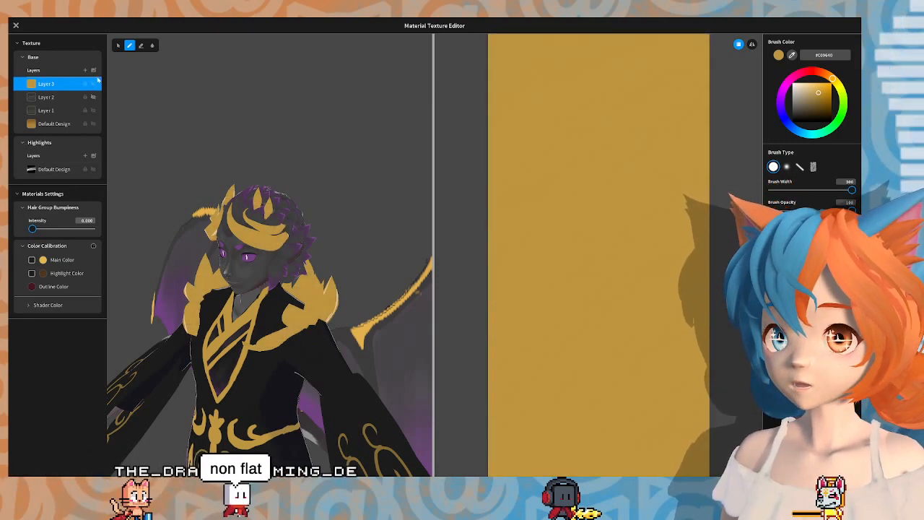
left_click(93, 86)
mouse_move(182, 71)
right_mouse_down()
mouse_move(206, 68)
mouse_move(178, 76)
right_mouse_up()
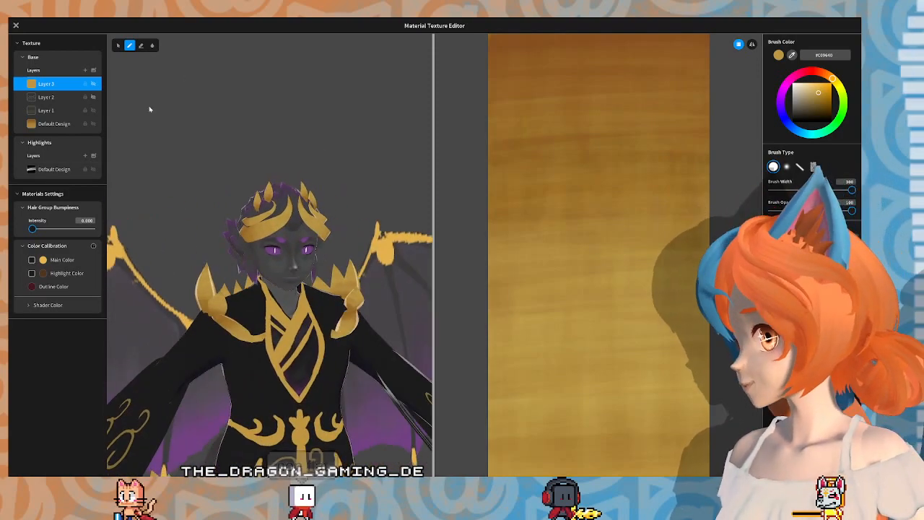
Step: Close the texture editor and inspect the gold ornaments on the whole character and close up at the head
left_click(16, 26)
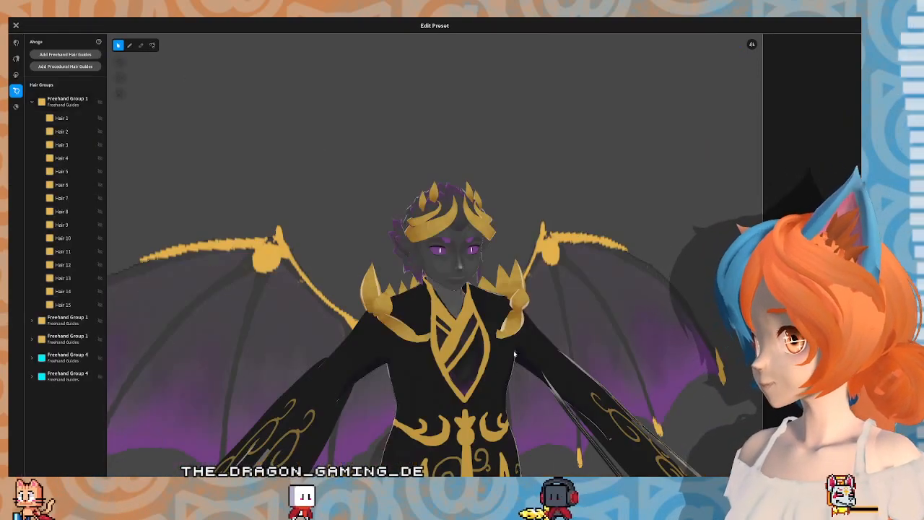
right_click_drag(507, 311, 514, 312)
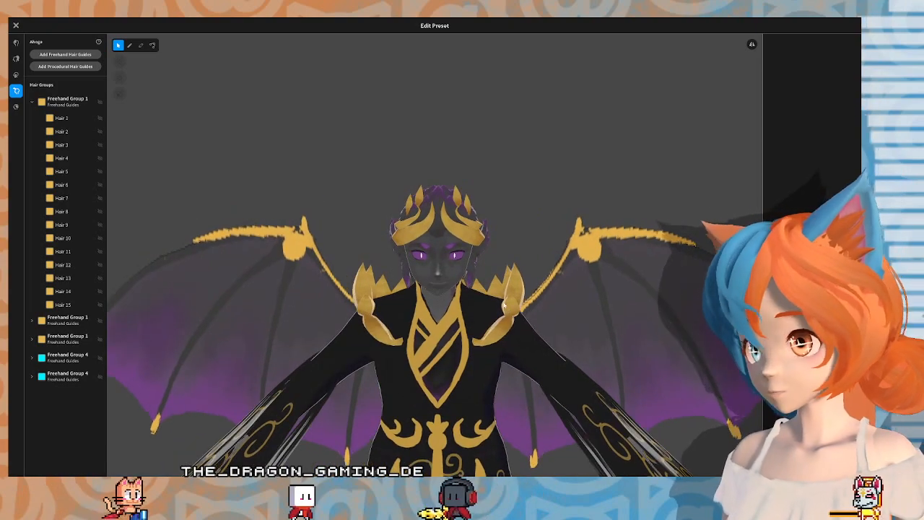
middle_click_drag(462, 331, 448, 262)
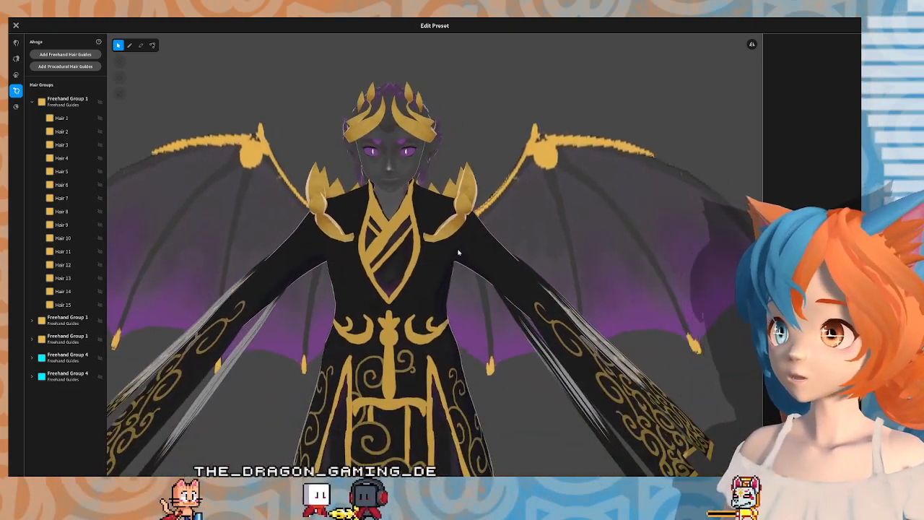
scroll(458, 252, "up", 2)
middle_click_drag(435, 148, 437, 200)
scroll(437, 195, "up", 3)
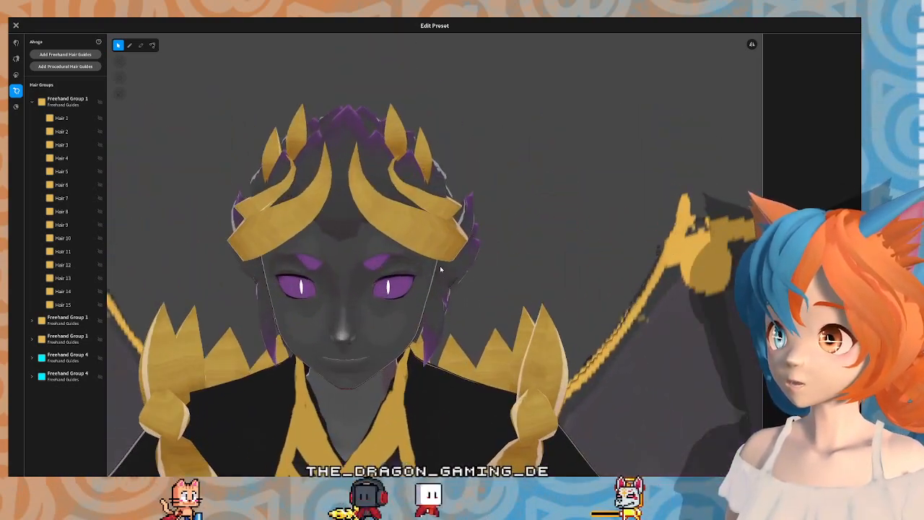
mouse_move(440, 265)
right_mouse_down()
mouse_move(436, 280)
mouse_move(451, 276)
mouse_move(442, 276)
right_mouse_up()
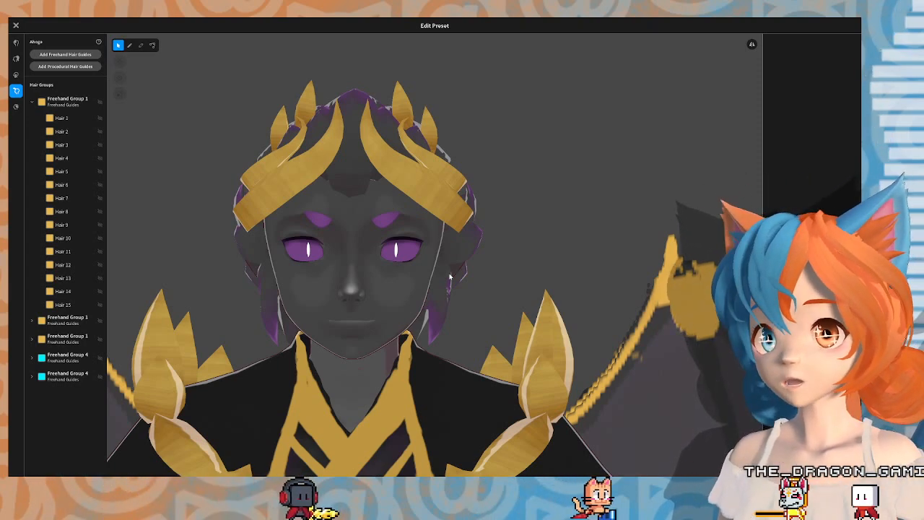
Step: Save the edited hairstyle as a new item on closing its editor, and bring up the face's custom skins
left_click(15, 27)
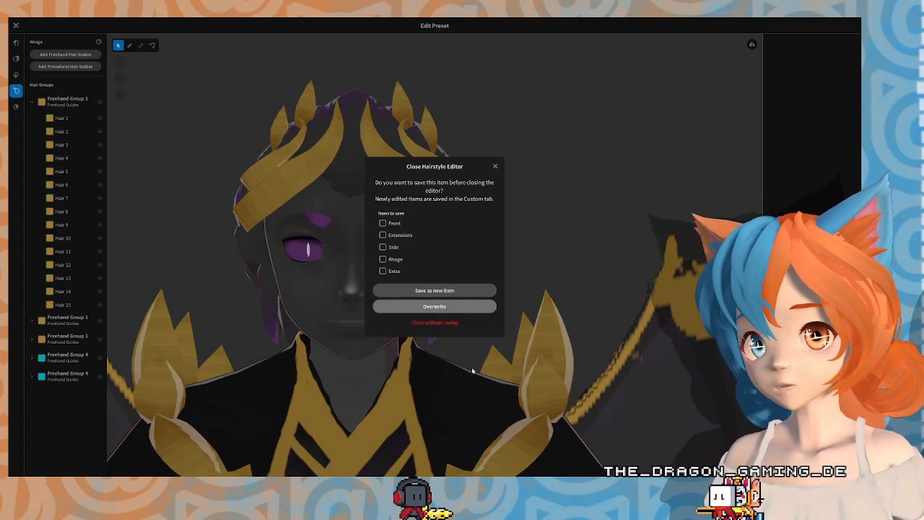
left_click(443, 290)
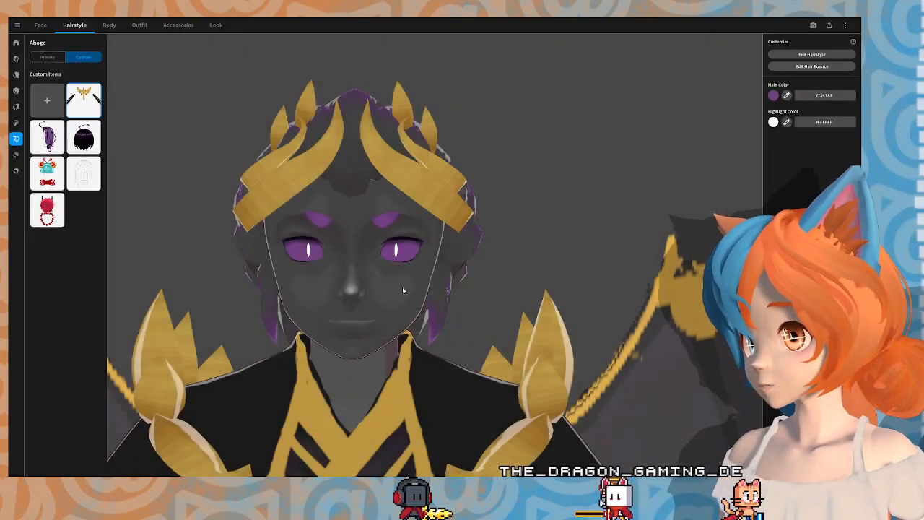
left_click(44, 25)
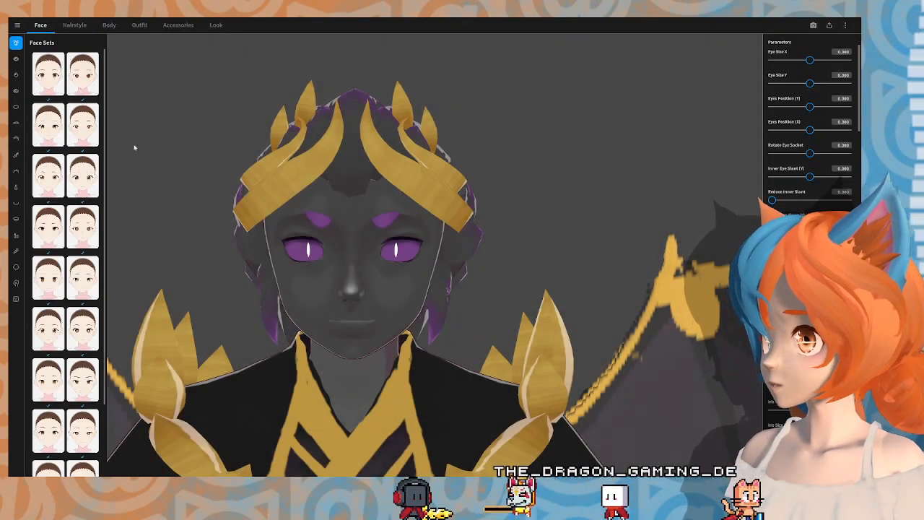
left_click(16, 268)
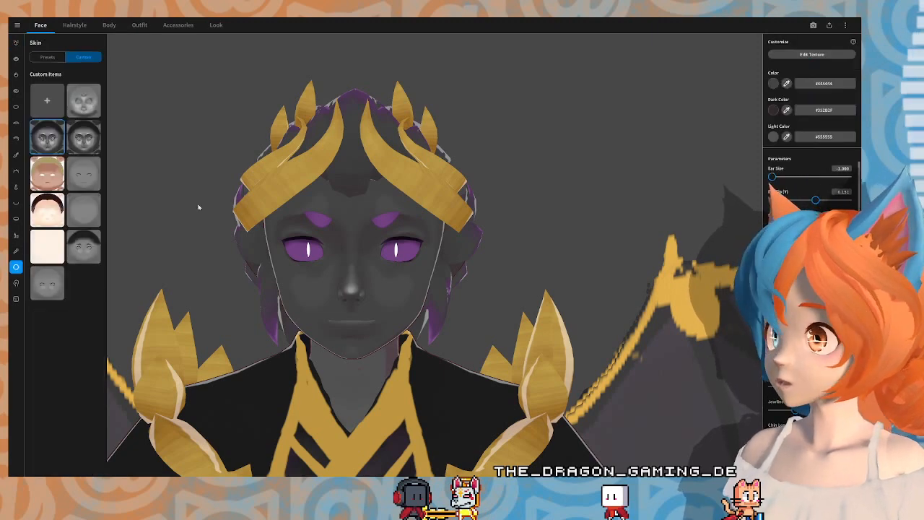
Step: Try several custom face skins on the character to compare their shading and colour
left_click(77, 110)
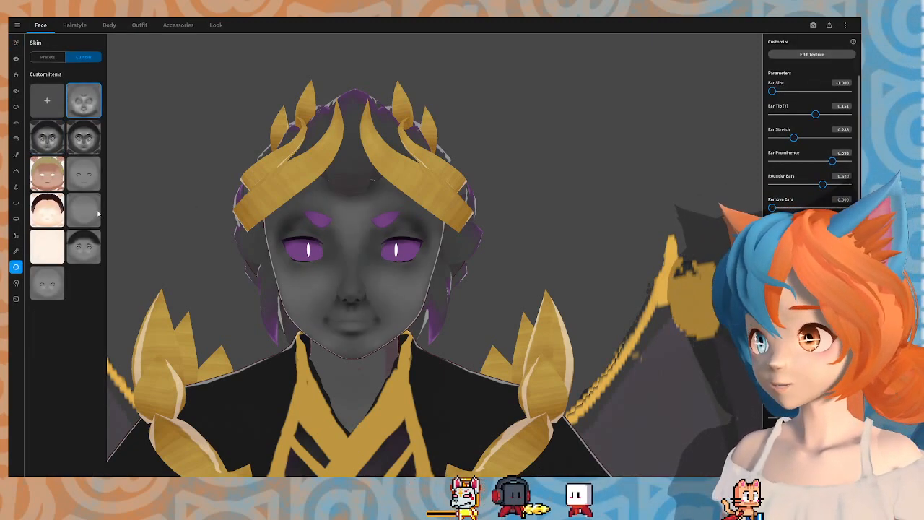
left_click(86, 177)
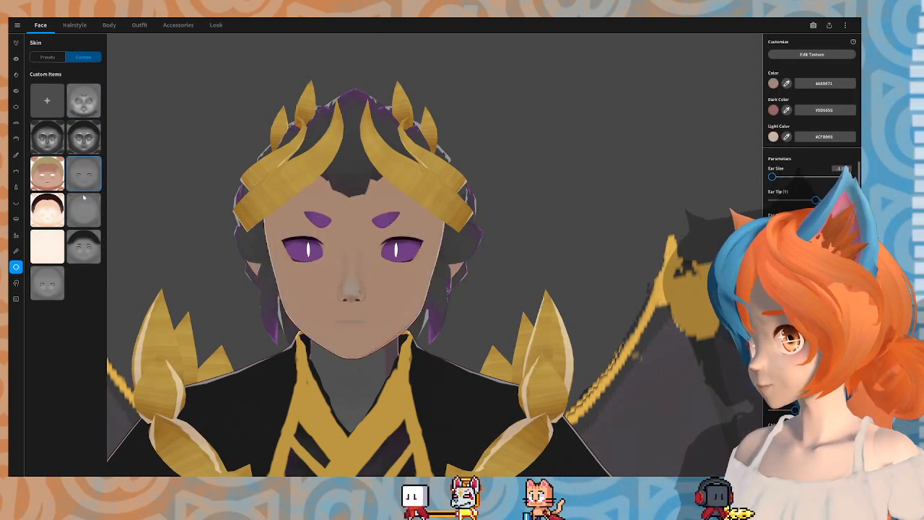
left_click(84, 204)
left_click(51, 246)
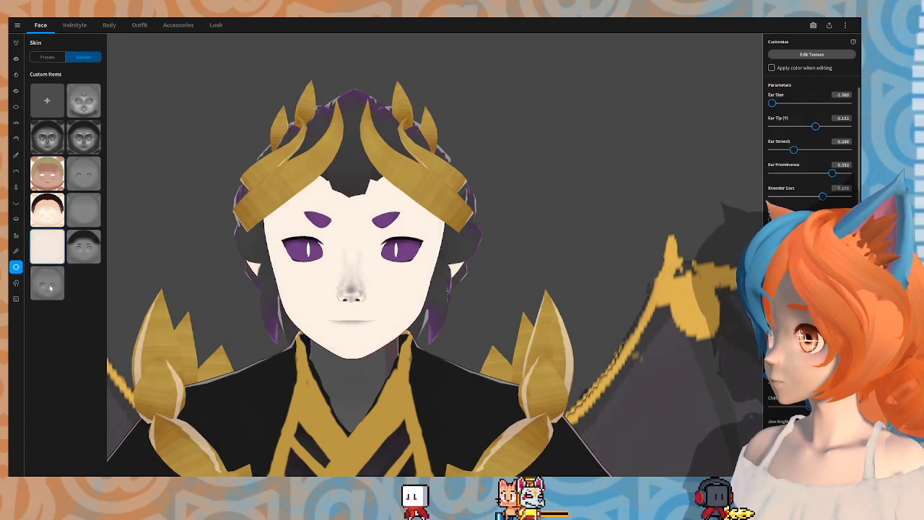
left_click(50, 287)
left_click(78, 254)
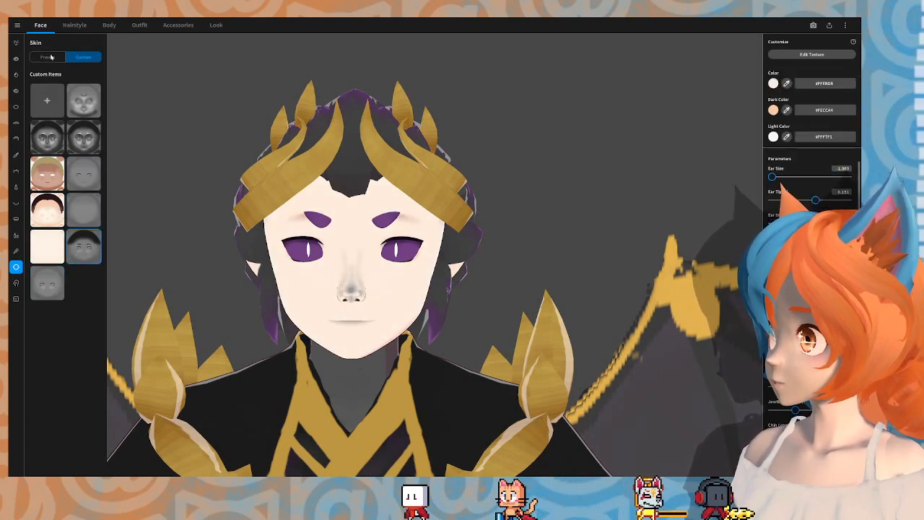
Step: Apply the preset face skin and sample its main and dark colours from the grey neck
left_click(50, 57)
left_click(48, 93)
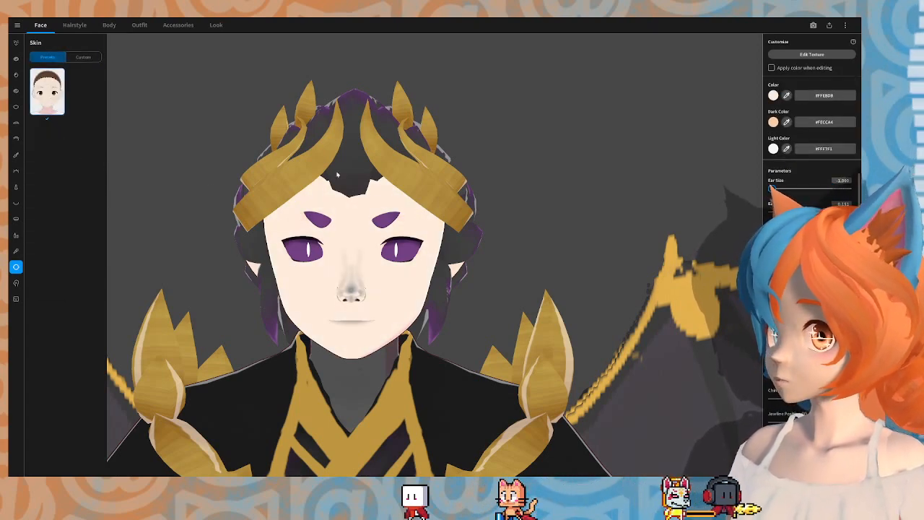
left_click(356, 371)
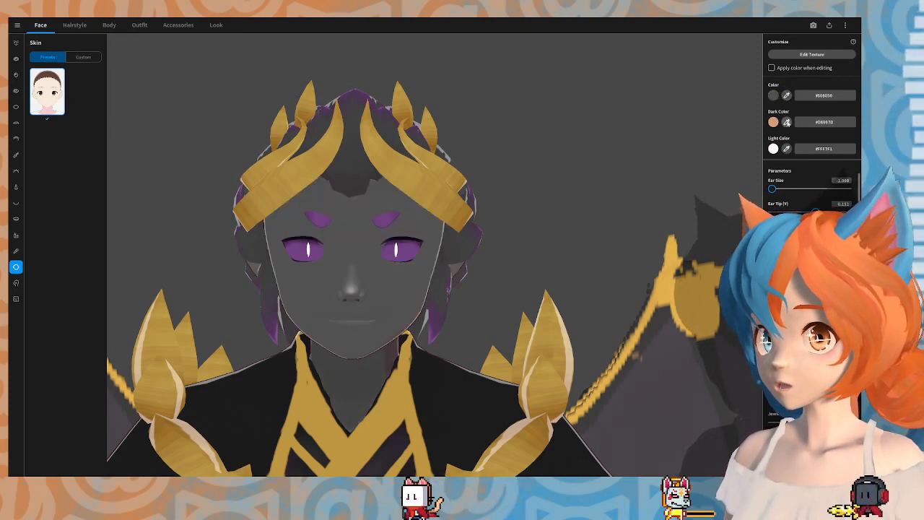
left_click(399, 363)
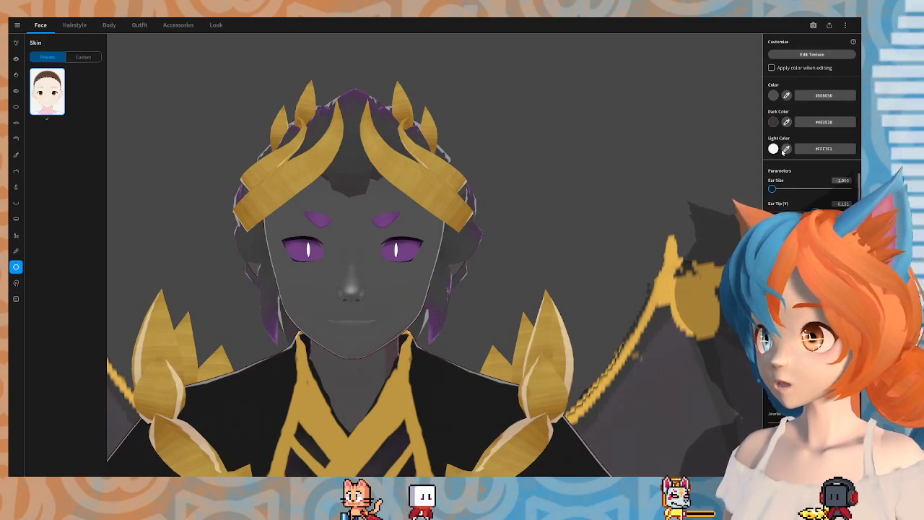
Step: Inspect the grey face, neck and chest from the front and both sides for matching skin tone
mouse_move(540, 249)
right_mouse_down()
mouse_move(527, 248)
mouse_move(553, 247)
mouse_move(518, 250)
mouse_move(541, 253)
right_mouse_up()
mouse_move(286, 259)
right_mouse_down()
mouse_move(275, 258)
mouse_move(295, 258)
mouse_move(282, 249)
right_mouse_up()
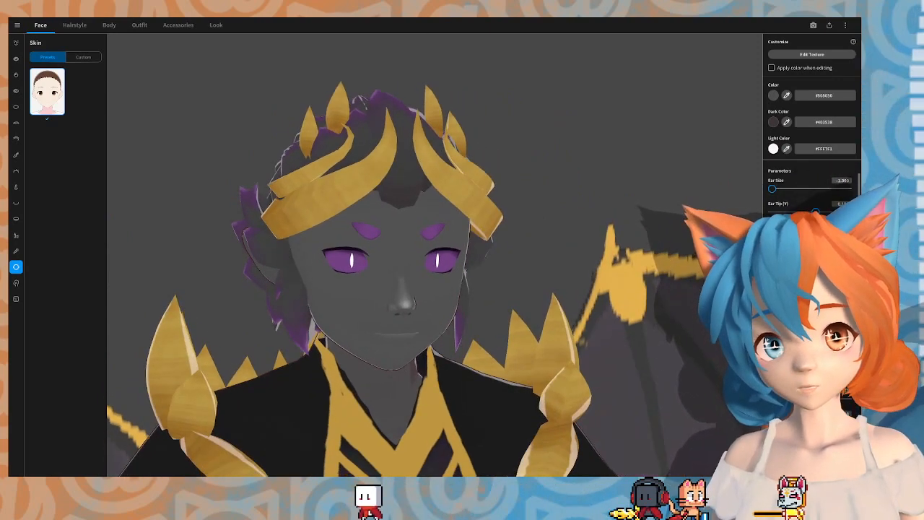
scroll(566, 268, "up", 8)
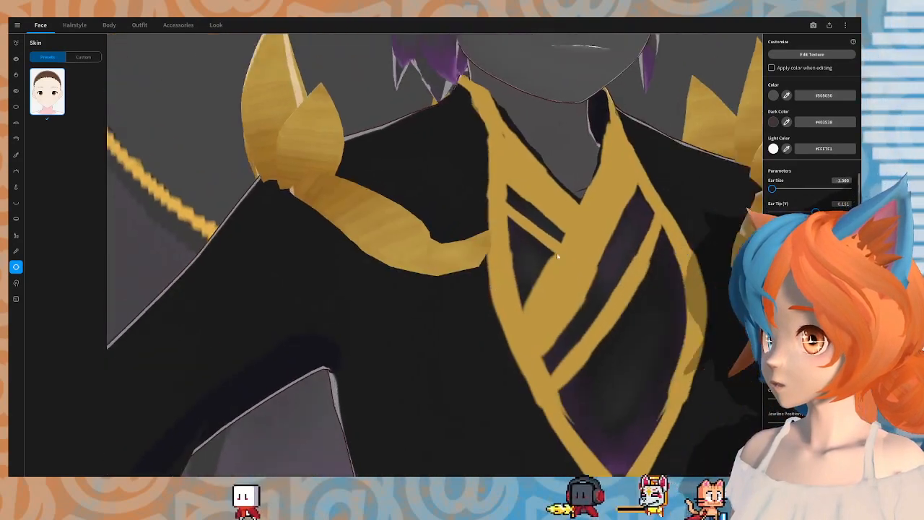
scroll(557, 255, "down", 4)
right_click_drag(539, 252, 513, 269)
scroll(518, 254, "up", 3)
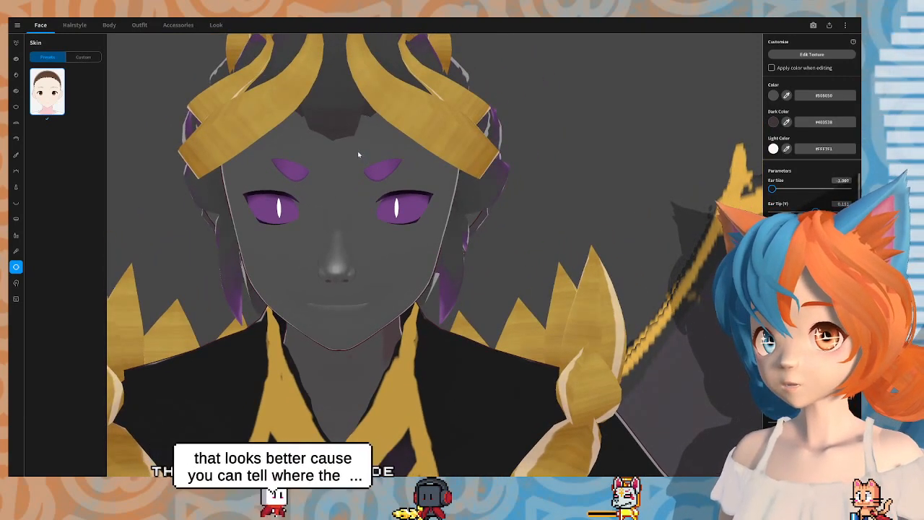
mouse_move(358, 150)
right_mouse_down()
mouse_move(370, 154)
mouse_move(339, 154)
mouse_move(356, 132)
mouse_move(358, 143)
right_mouse_up()
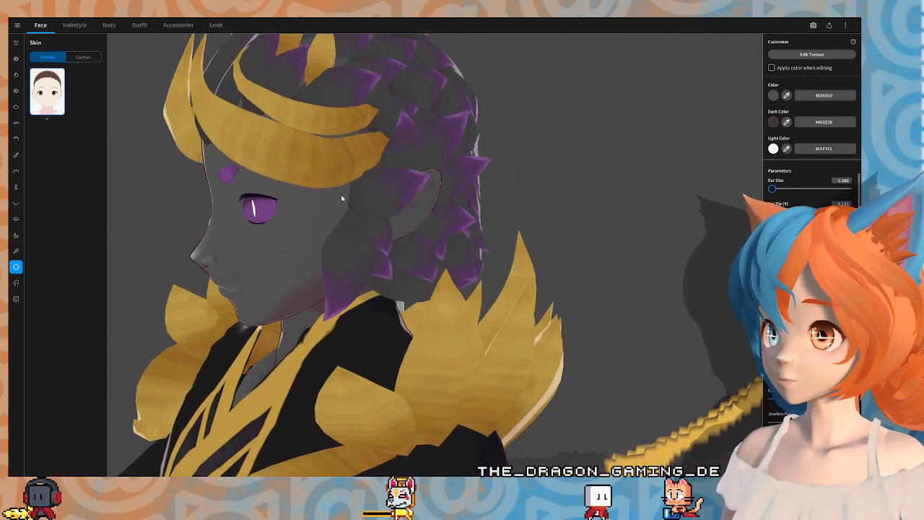
right_click_drag(342, 198, 354, 233)
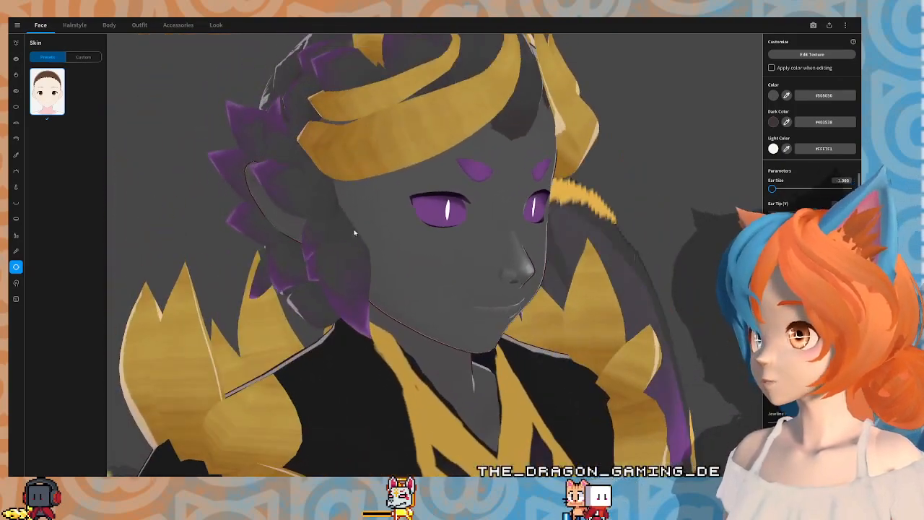
right_click_drag(335, 176, 480, 193)
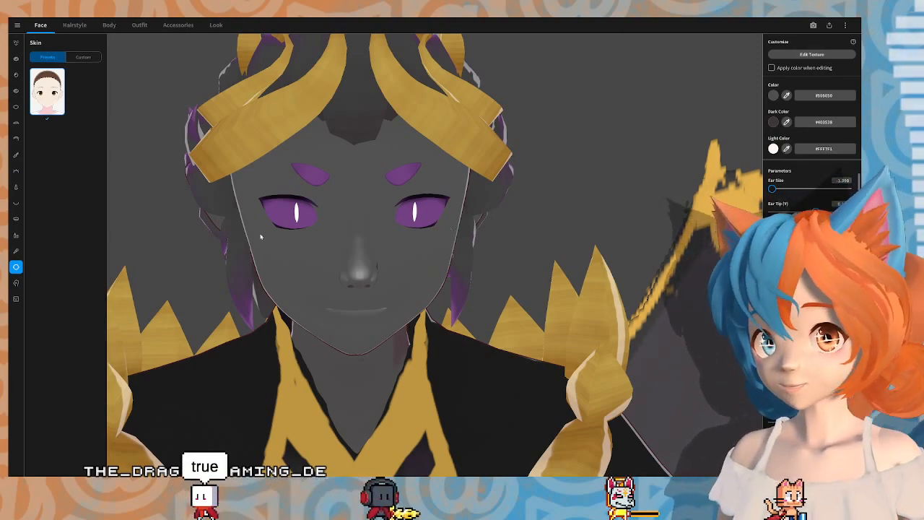
right_click_drag(263, 235, 316, 224)
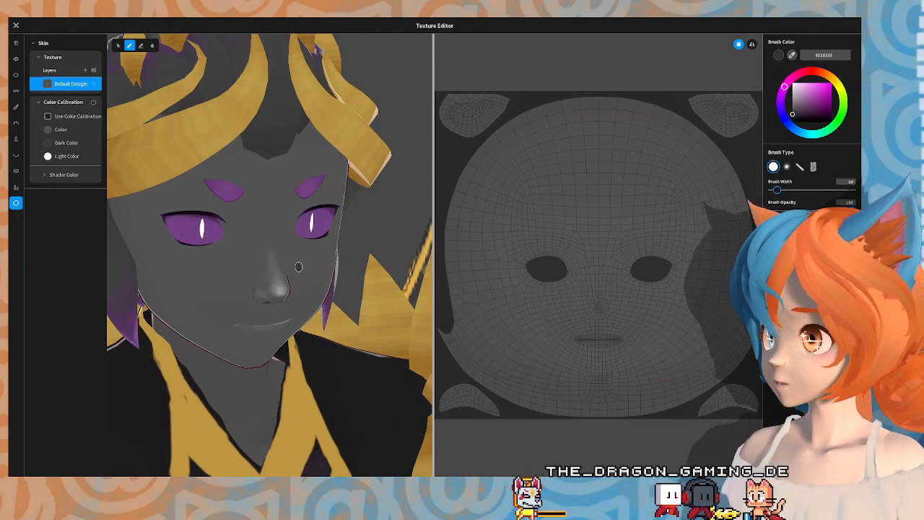
Step: Try painting dark hair-coloured strokes on the face skin texture along the hairline, then undo them
right_click_drag(298, 267, 268, 287)
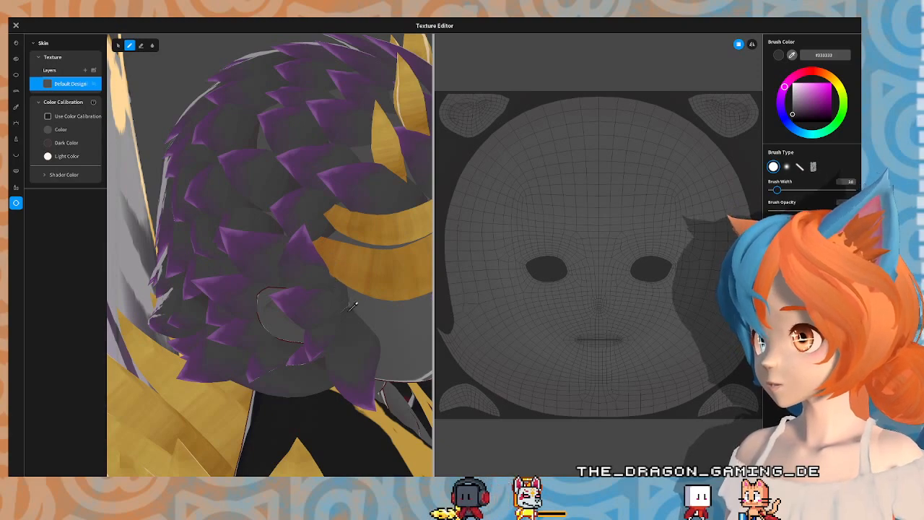
mouse_move(318, 231)
right_mouse_down()
mouse_move(310, 221)
mouse_move(323, 236)
right_mouse_up()
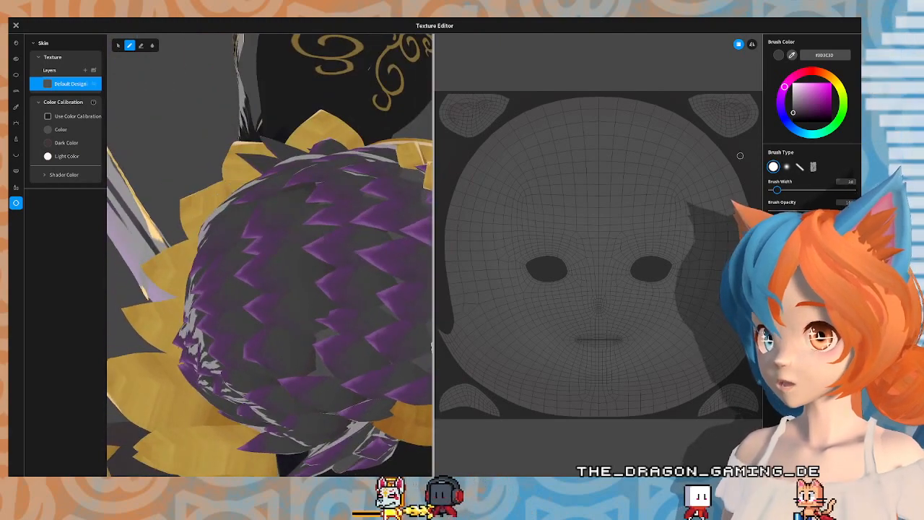
right_click_drag(315, 356, 302, 337)
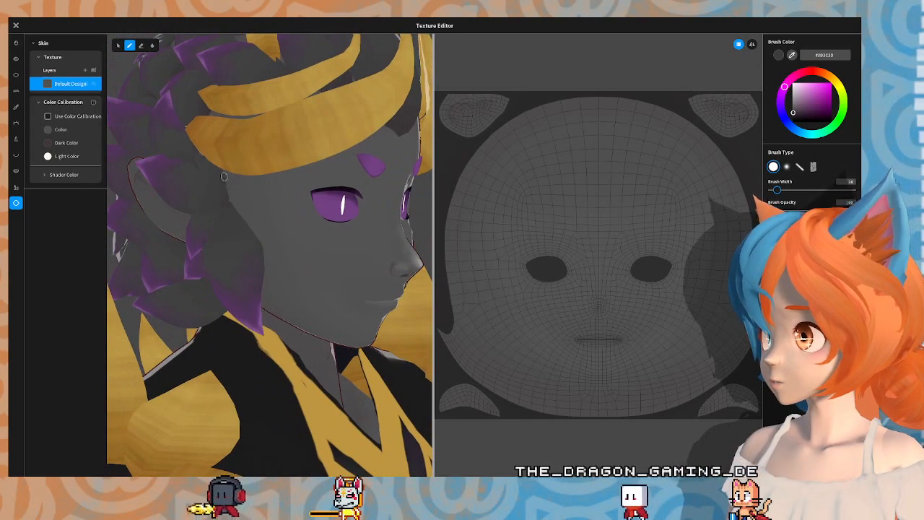
left_click_drag(223, 186, 244, 224)
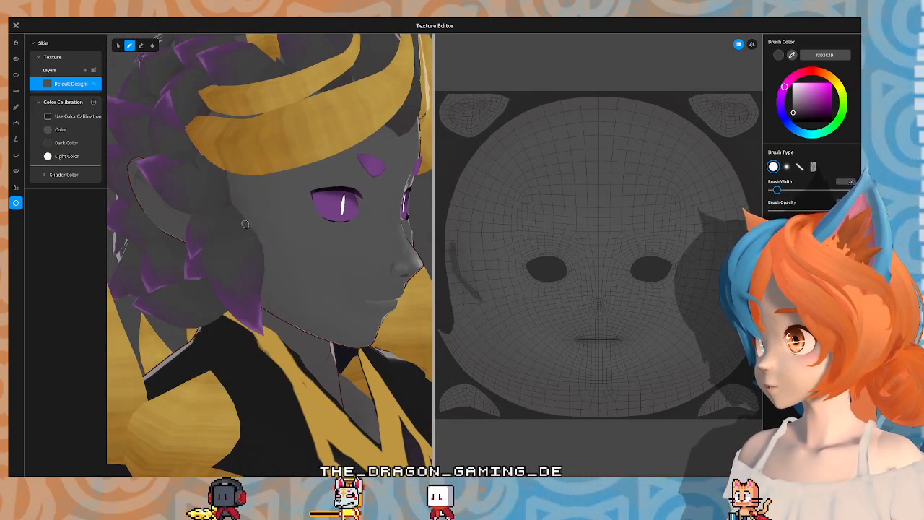
right_click_drag(216, 163, 216, 208)
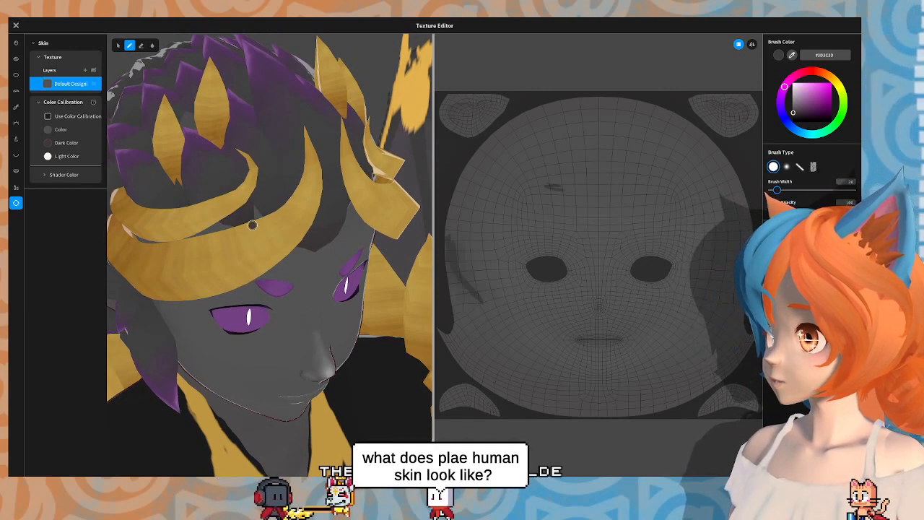
left_click(248, 200)
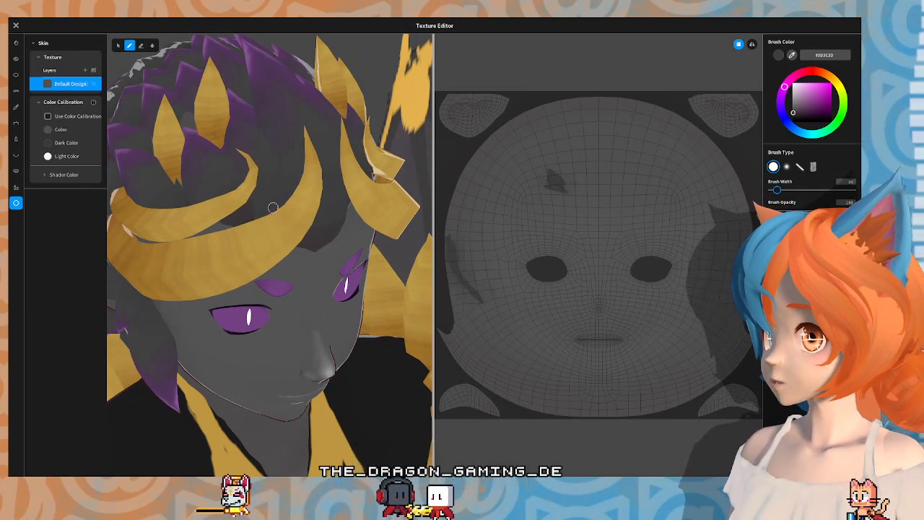
key("ctrl+z")
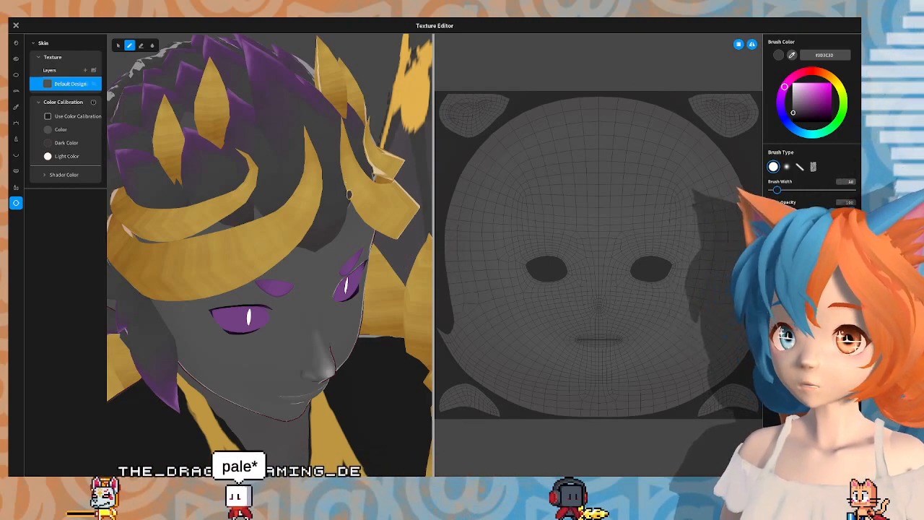
Step: Set the skin's calibration Color to a pale beige and enable Use Color Calibration
mouse_move(335, 186)
right_mouse_down()
mouse_move(272, 74)
mouse_move(302, 66)
right_mouse_up()
scroll(298, 148, "down", 10)
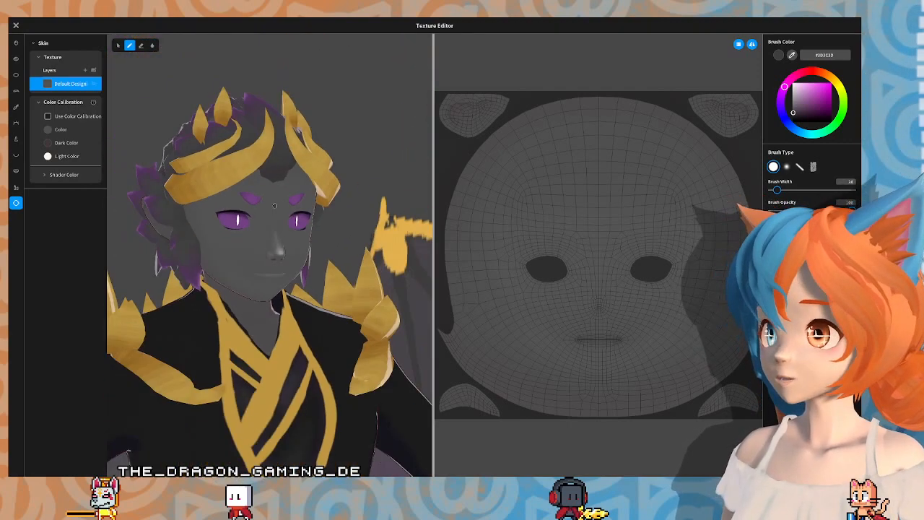
mouse_move(308, 265)
right_mouse_down()
mouse_move(338, 265)
mouse_move(325, 263)
right_mouse_up()
right_click_drag(245, 203, 245, 177)
left_click(48, 130)
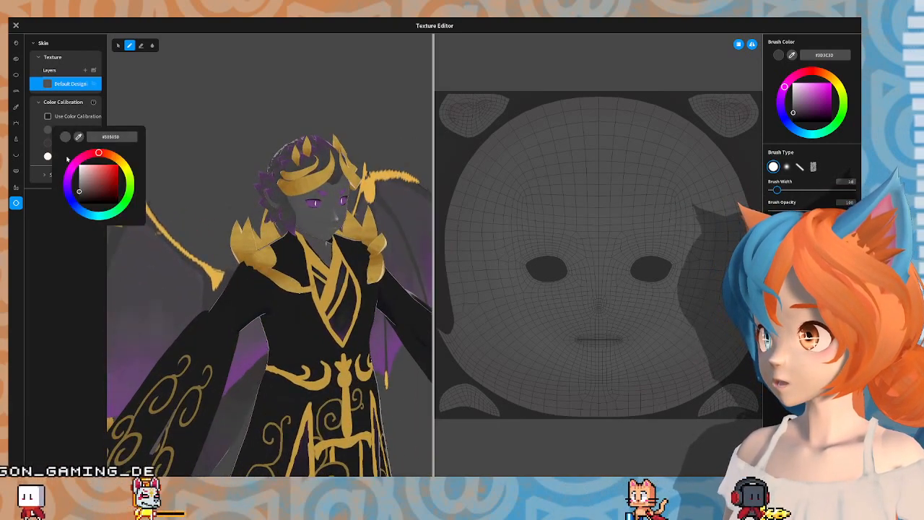
left_click(114, 155)
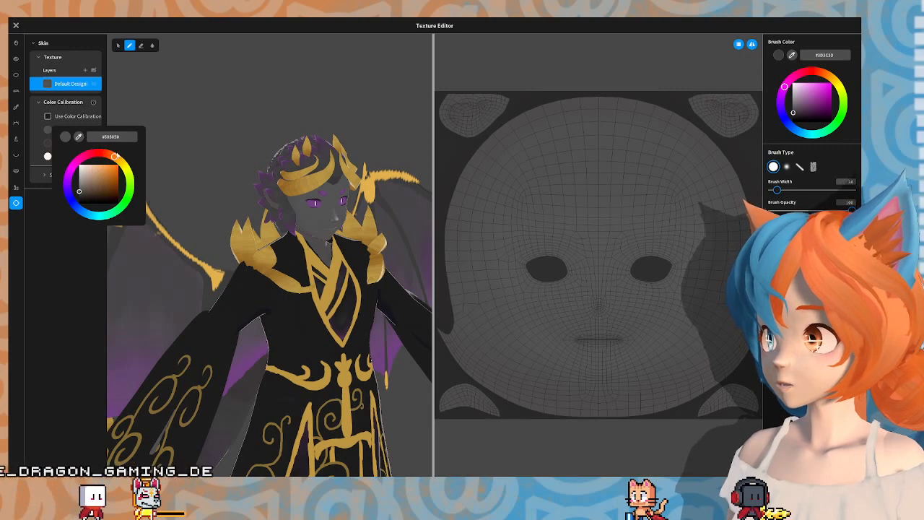
left_click(83, 184)
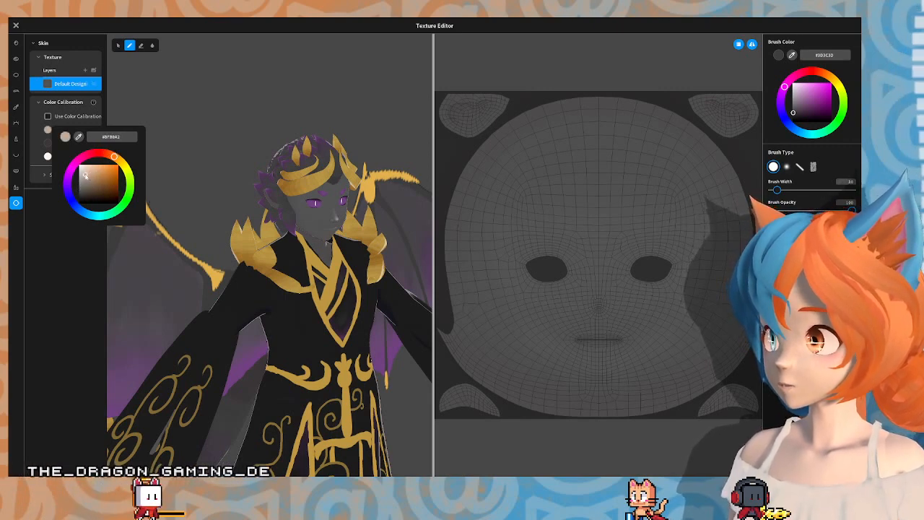
left_click(59, 275)
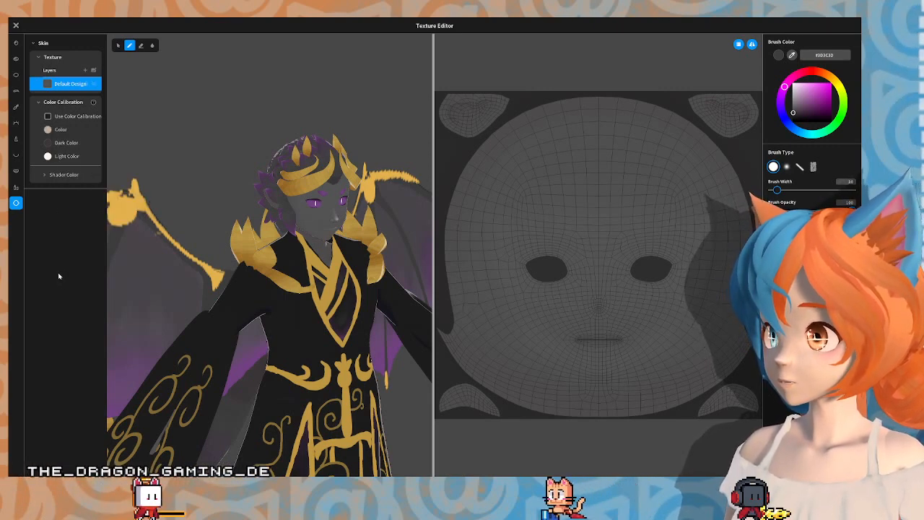
left_click(50, 117)
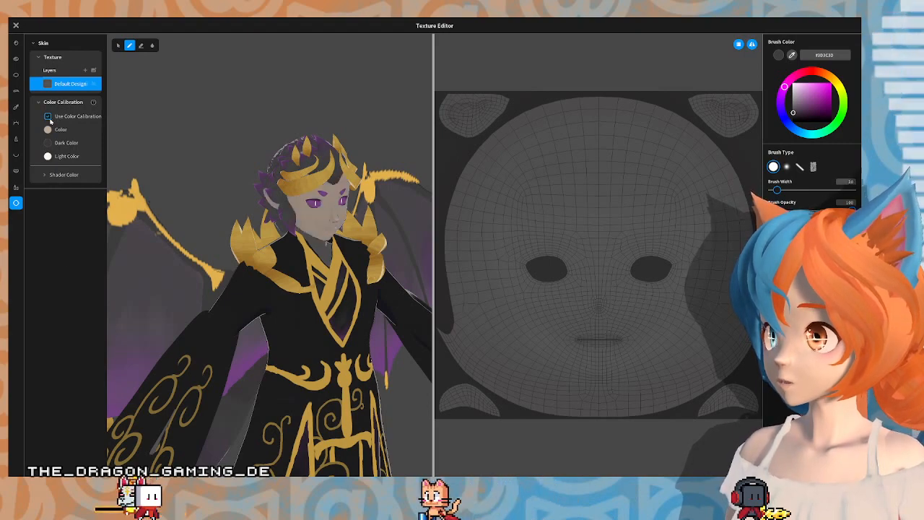
Step: Change the skin's calibration Color to a warmer tan and check the face from the front
scroll(375, 202, "up", 3)
middle_click_drag(393, 199, 293, 244)
scroll(292, 235, "up", 3)
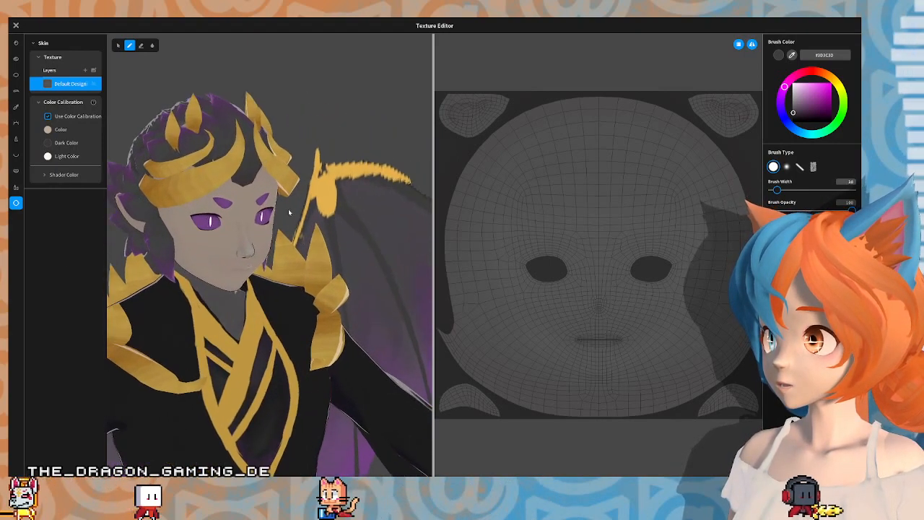
middle_click_drag(289, 211, 380, 274)
right_click_drag(312, 230, 180, 195)
left_click(48, 130)
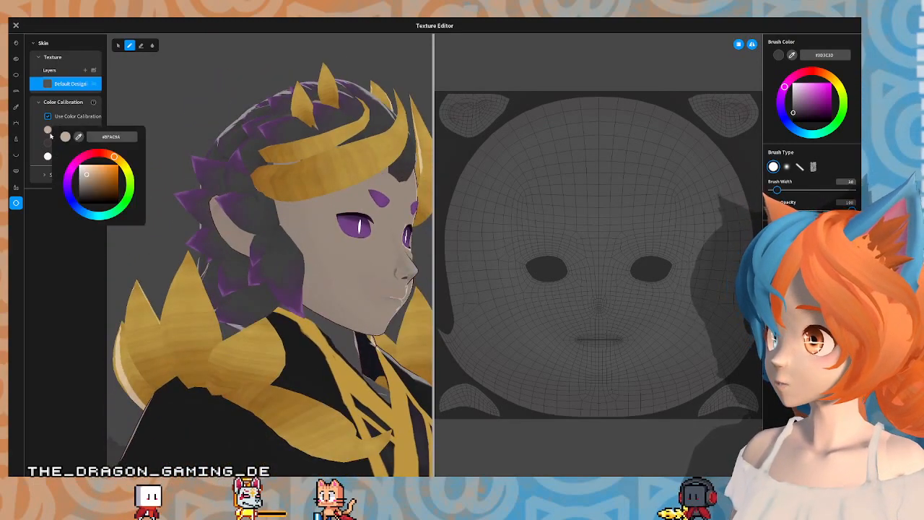
left_click_drag(114, 158, 92, 173)
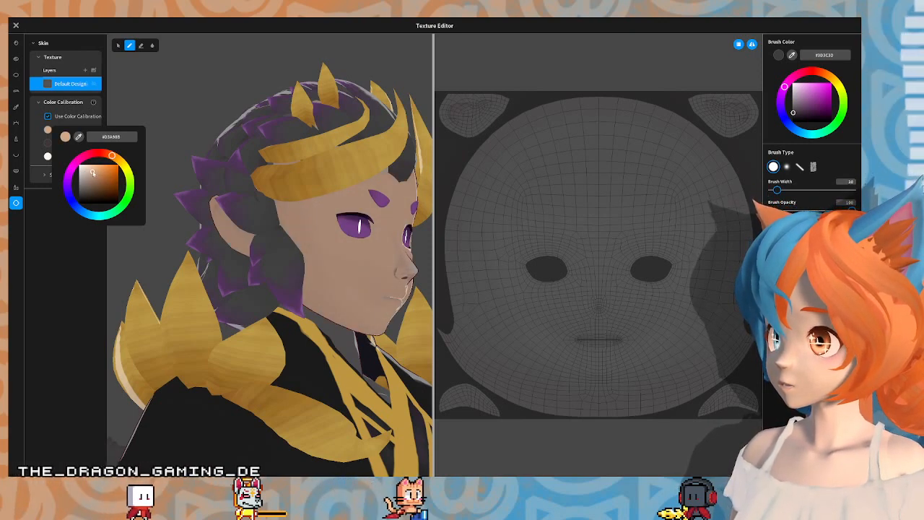
left_click(293, 256)
right_click_drag(293, 256, 252, 252)
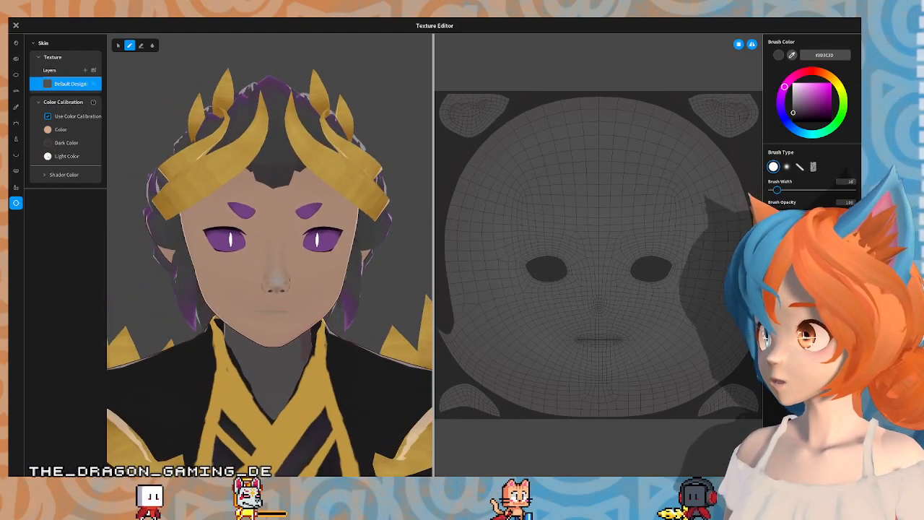
Step: Examine the tan face skin against the grey neck from the front, both sides and slightly above and below
left_click(48, 156)
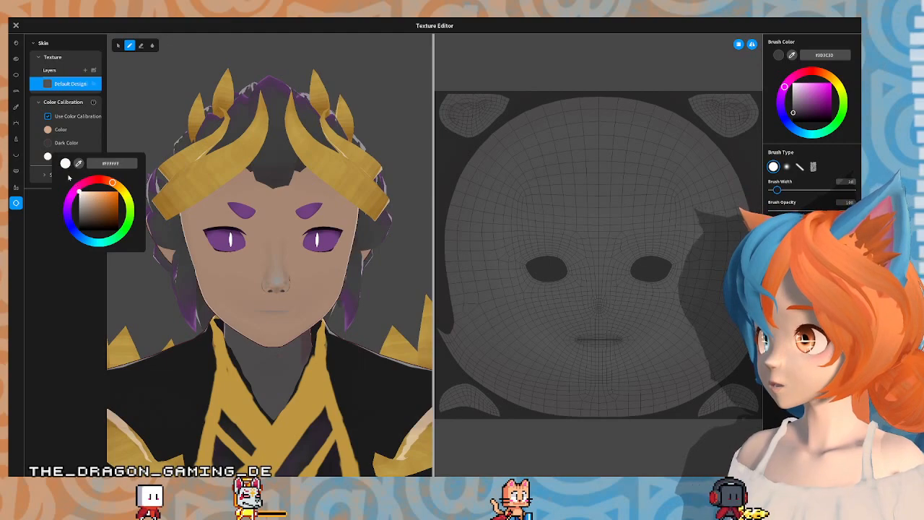
left_click(48, 154)
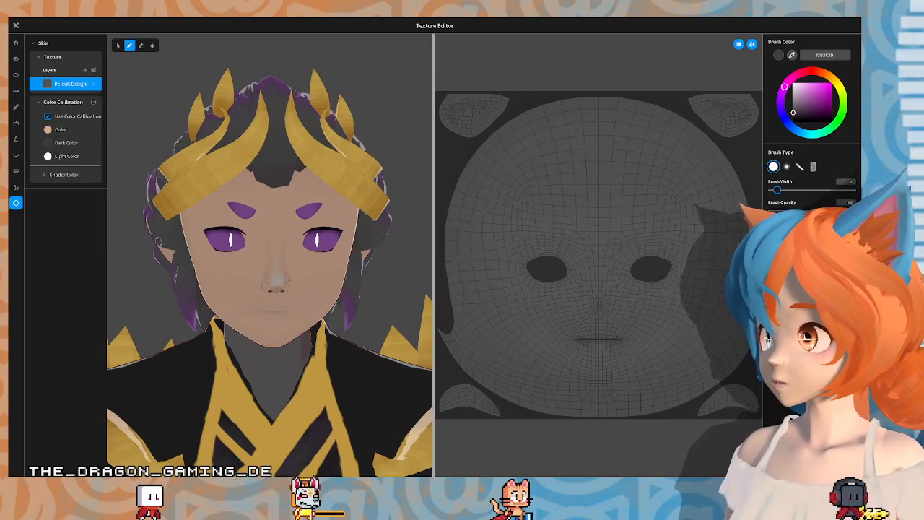
right_click_drag(158, 241, 328, 291)
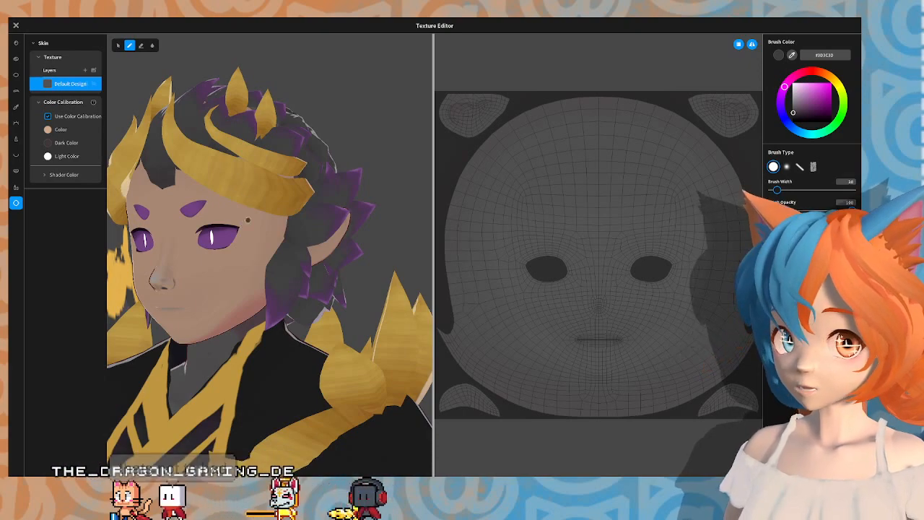
right_click_drag(274, 220, 289, 212)
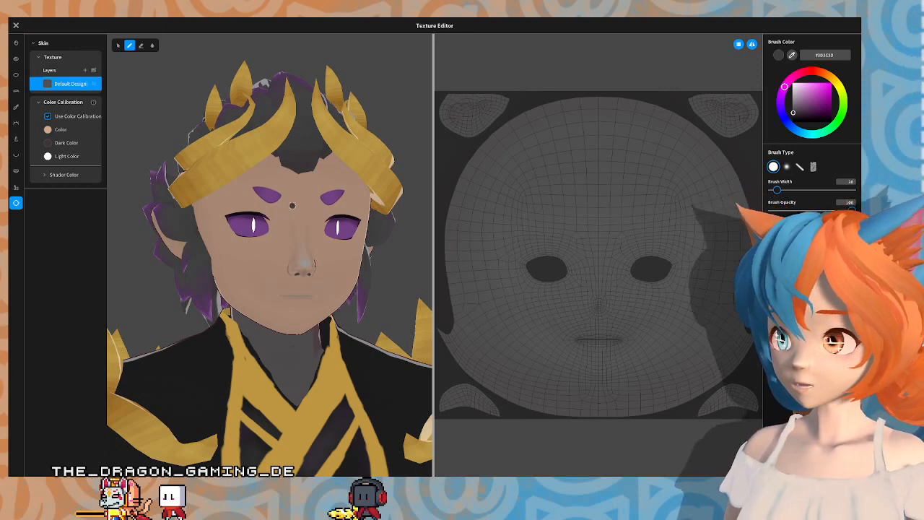
right_click_drag(293, 205, 293, 210)
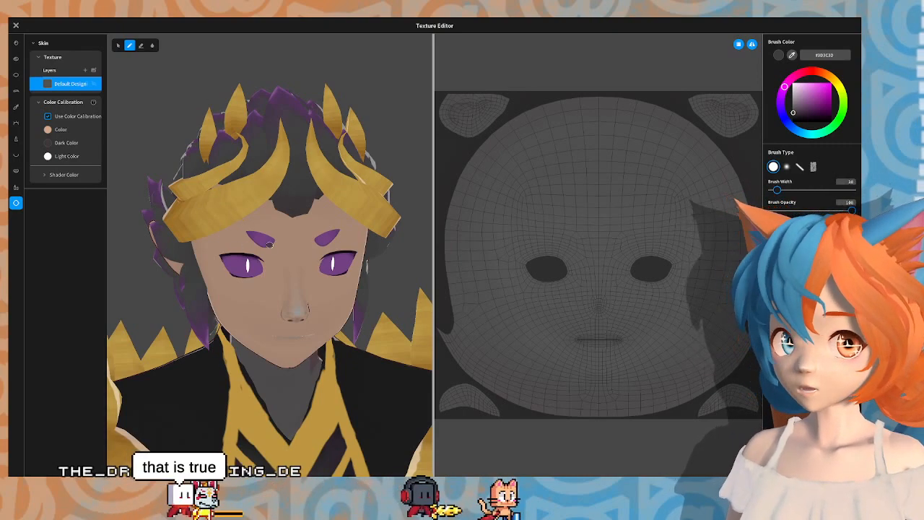
right_click_drag(258, 257, 216, 242)
right_click_drag(160, 230, 274, 212)
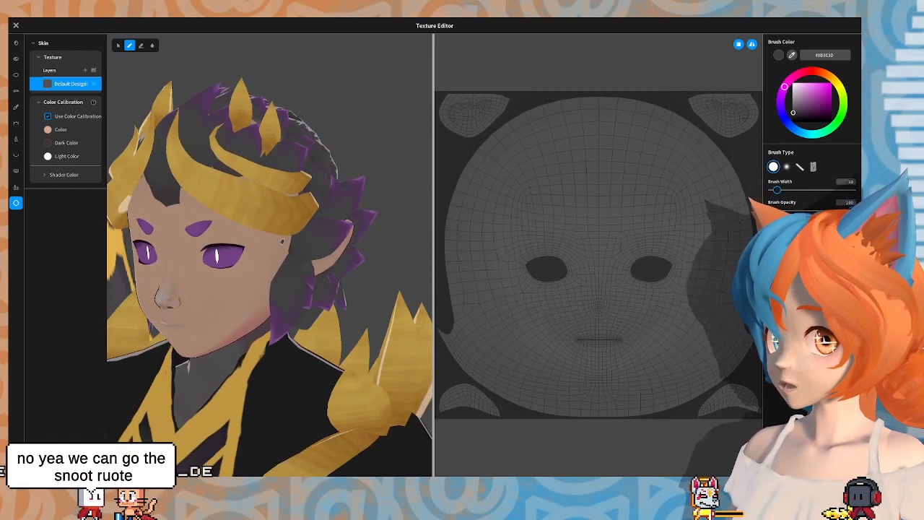
right_click_drag(274, 234, 277, 227)
Step: Change the skin's calibration Color to a greyish beige and turn off Use Color Calibration
left_click(48, 130)
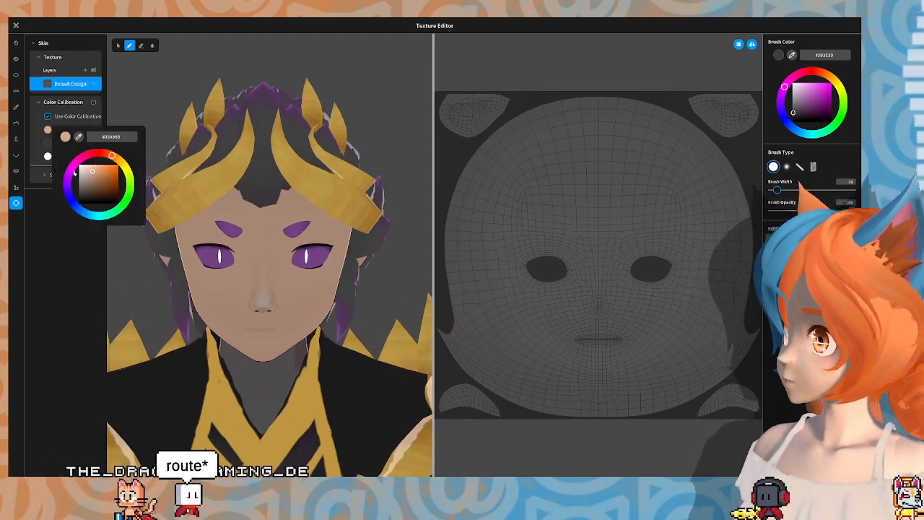
left_click(89, 277)
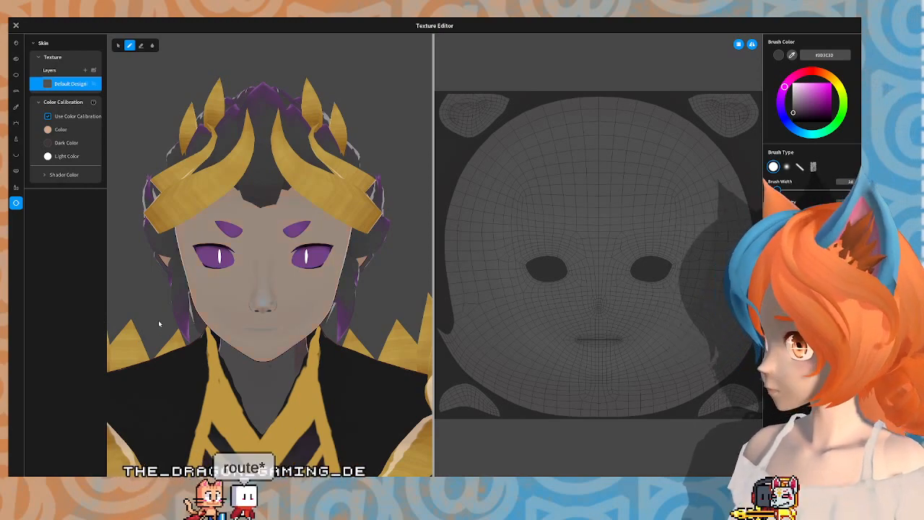
left_click(48, 117)
right_click_drag(138, 270, 186, 242)
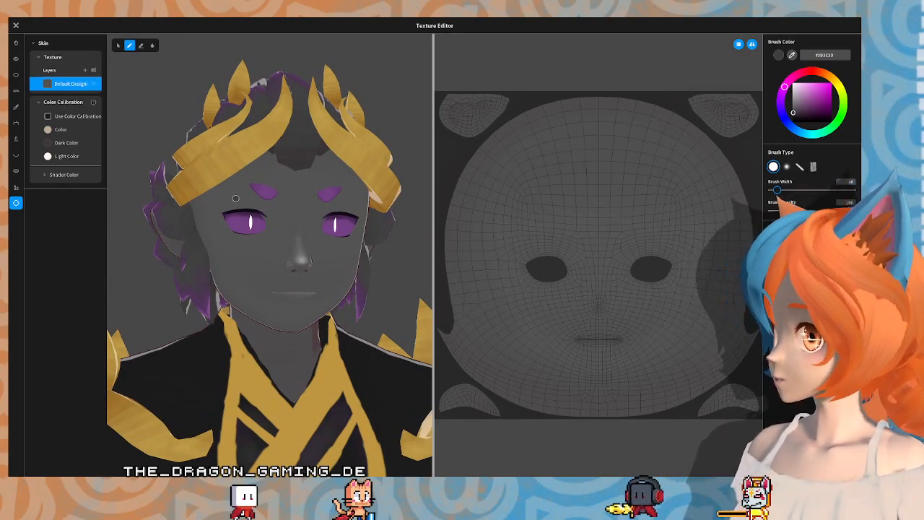
mouse_move(235, 198)
right_mouse_down()
mouse_move(250, 210)
mouse_move(232, 202)
right_mouse_up()
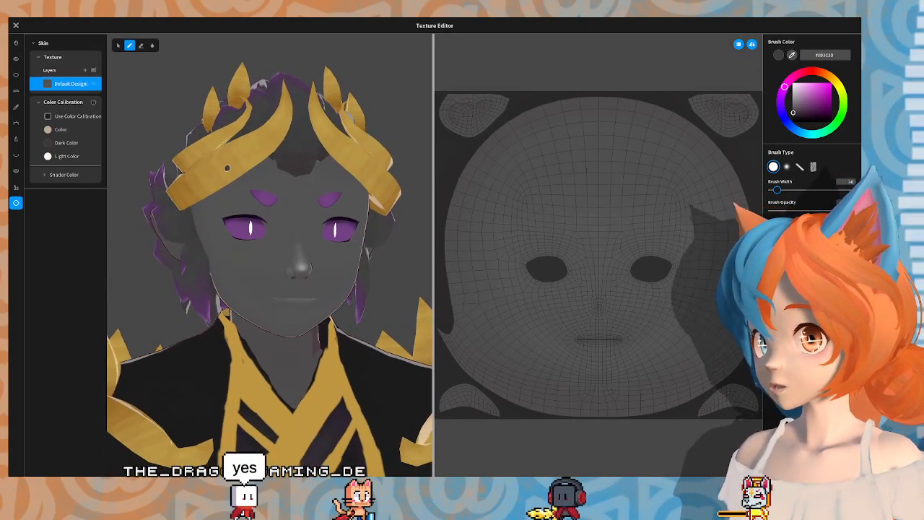
right_click_drag(226, 168, 246, 179)
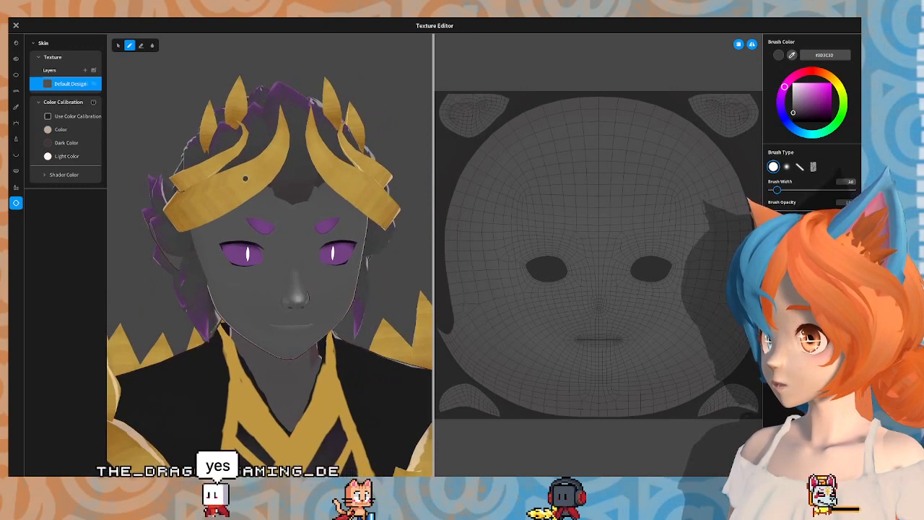
Step: Try painting dark strokes on the default skin layer beneath the central hair peak on the forehead
left_click_drag(268, 188, 276, 193)
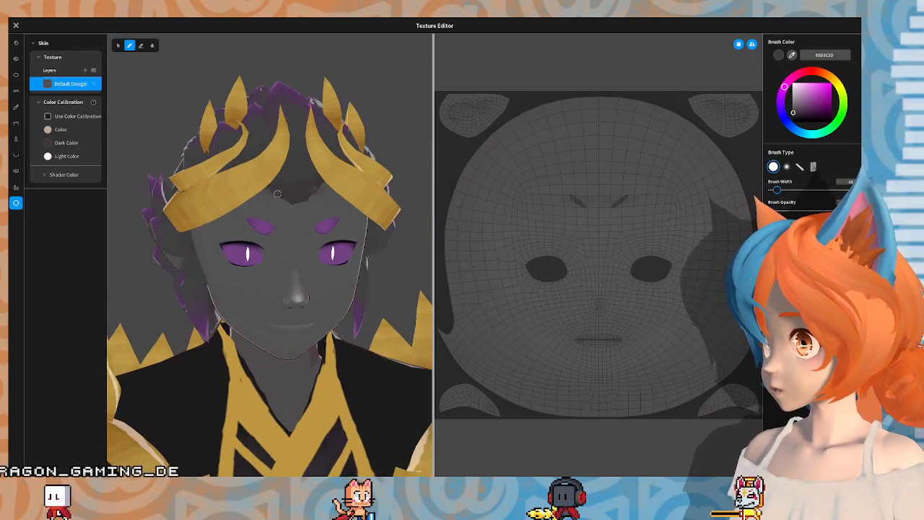
left_click_drag(271, 190, 291, 205)
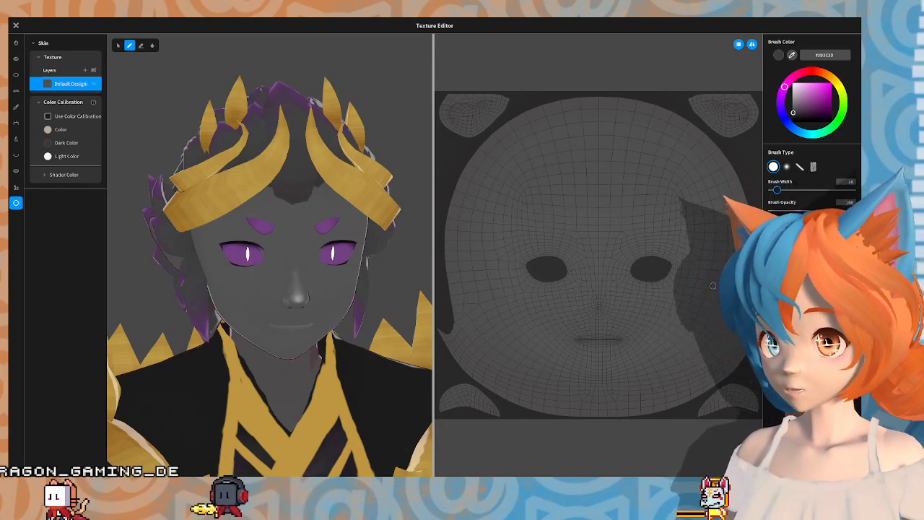
left_click_drag(270, 190, 294, 207)
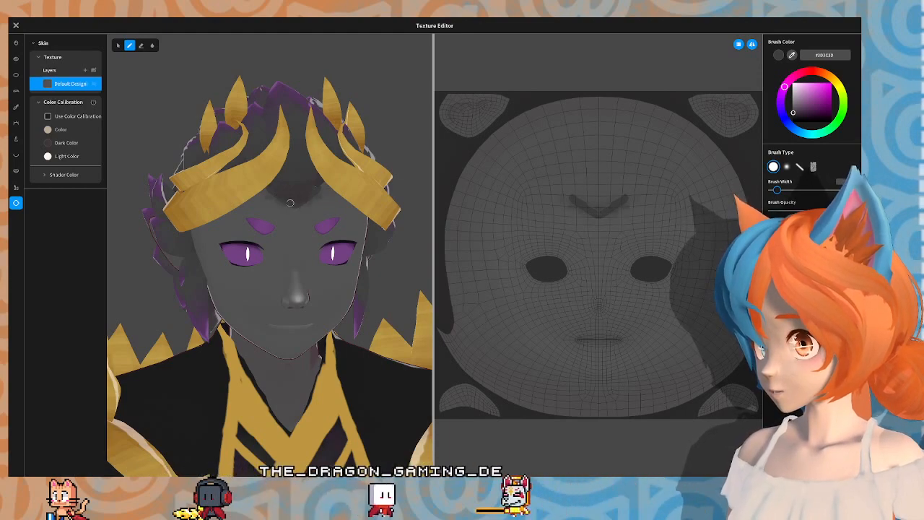
right_click_drag(290, 202, 259, 185)
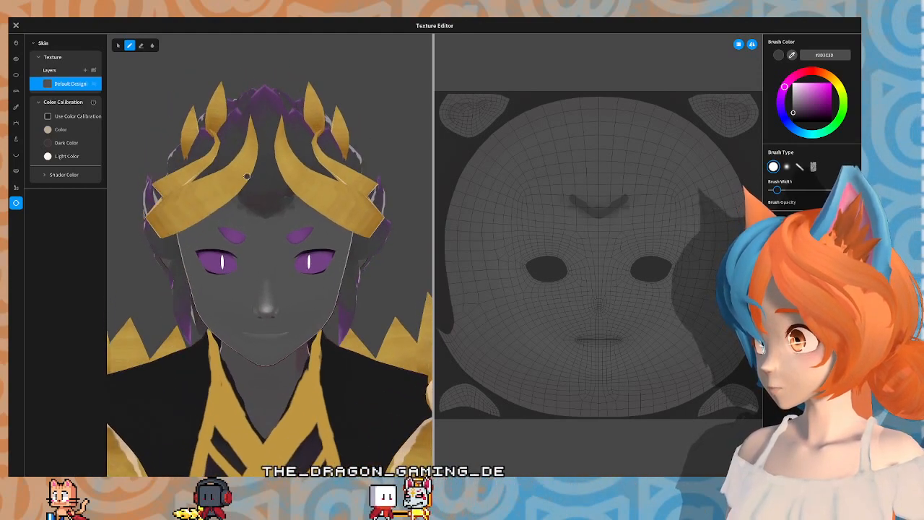
scroll(267, 124, "up", 3)
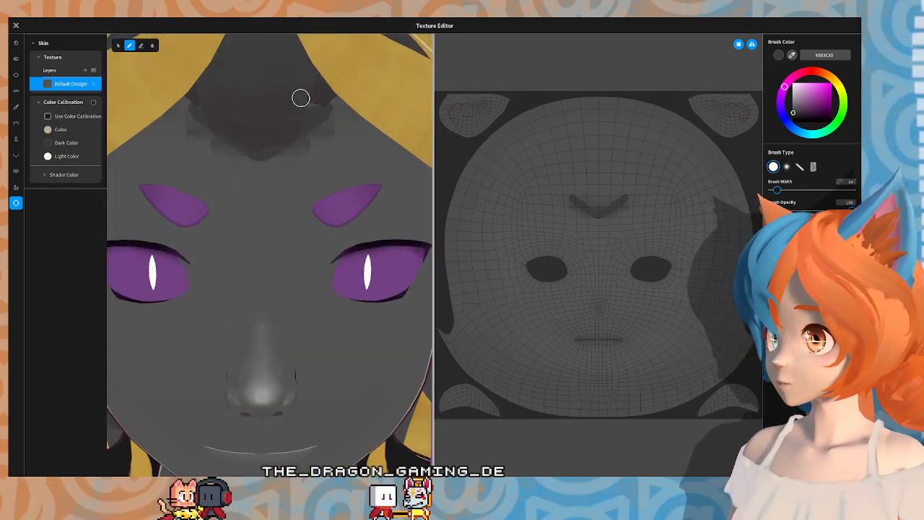
mouse_move(300, 97)
left_mouse_down()
mouse_move(322, 98)
mouse_move(296, 118)
mouse_move(339, 96)
left_mouse_up()
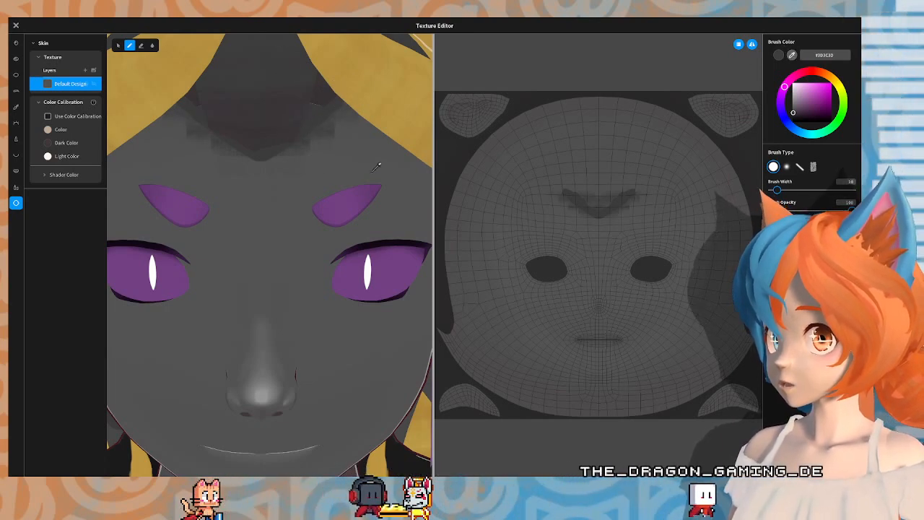
Step: Undo the forehead strokes, sample the dark hair-peak colour for the brush, and add a new layer to the skin texture
left_click(258, 137, "alt")
key("ctrl+z")
key("ctrl+z")
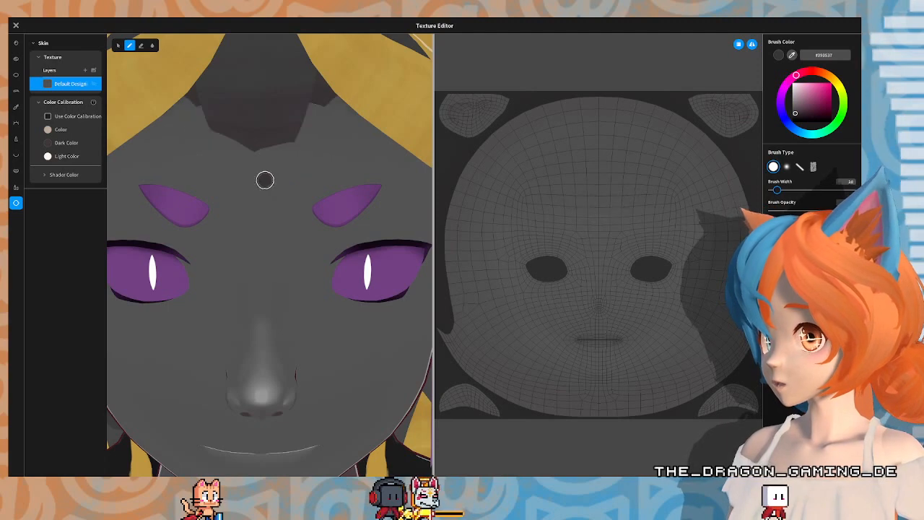
left_click(94, 70)
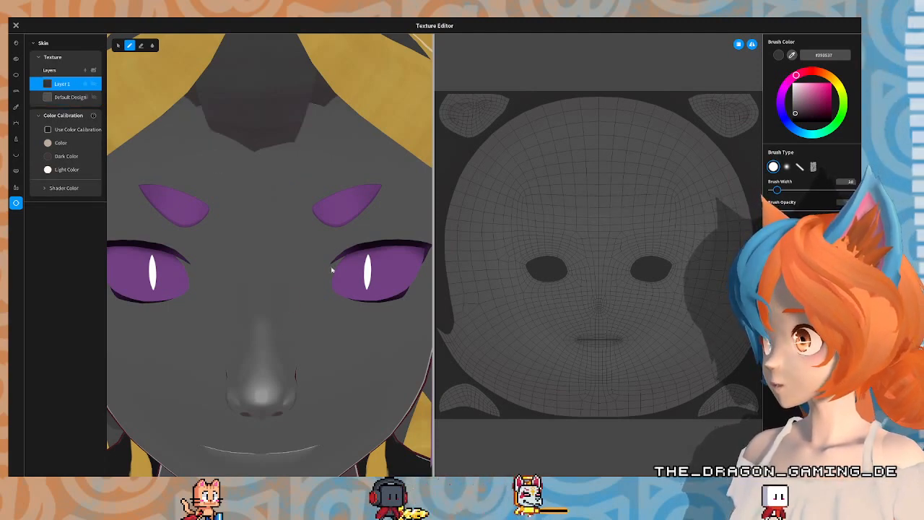
Step: Paint a dark V-shaped hairline on the new skin layer, extending the forehead peak upwards beneath the gold crown
mouse_move(271, 143)
left_mouse_down()
mouse_move(287, 134)
mouse_move(264, 149)
mouse_move(297, 131)
left_mouse_up()
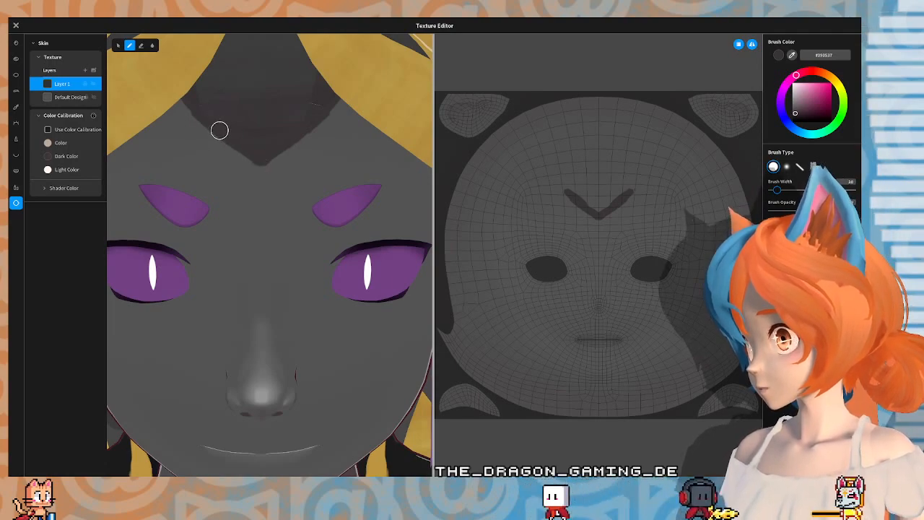
mouse_move(223, 120)
right_mouse_down()
mouse_move(368, 158)
mouse_move(326, 330)
mouse_move(237, 133)
right_mouse_up()
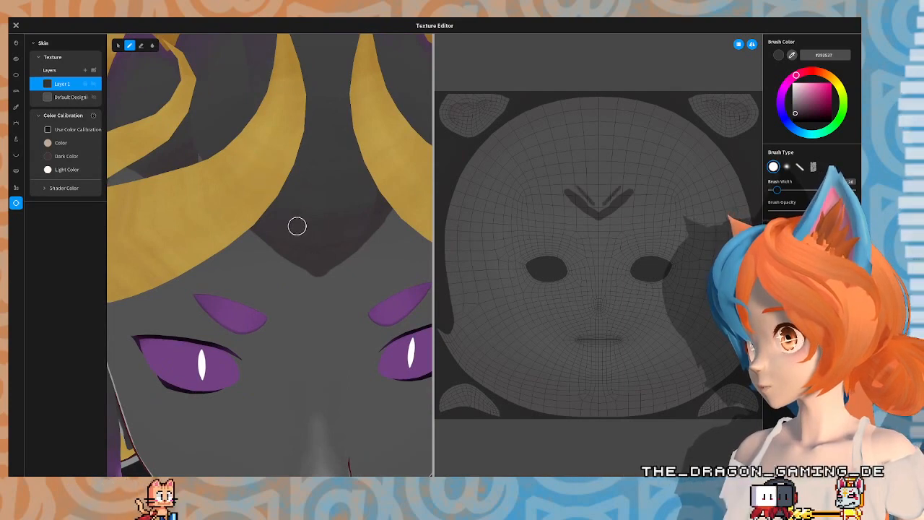
mouse_move(212, 166)
right_mouse_down()
mouse_move(260, 159)
mouse_move(235, 184)
mouse_move(196, 169)
right_mouse_up()
left_click_drag(157, 157, 220, 203)
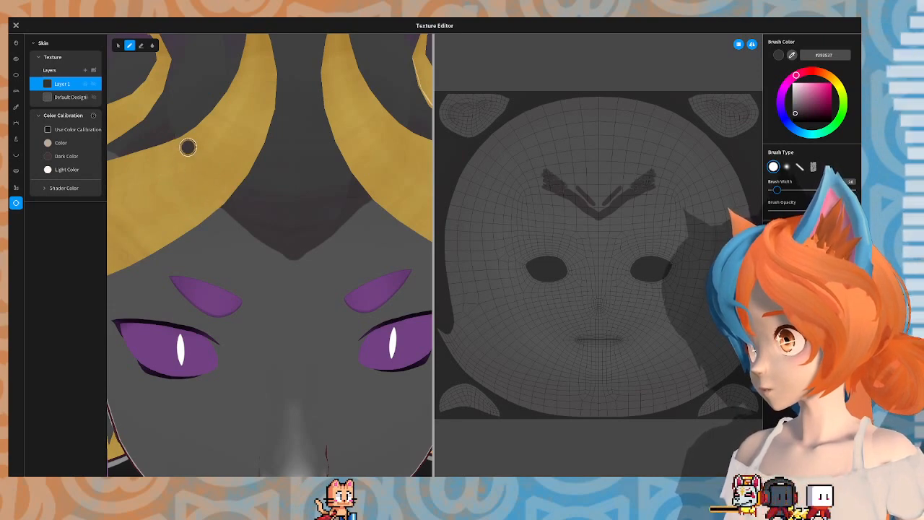
Step: Extend the dark hairline around the temples with a wider brush and fill the whole top of the head texture
mouse_move(230, 205)
right_mouse_down()
mouse_move(233, 148)
mouse_move(156, 166)
right_mouse_up()
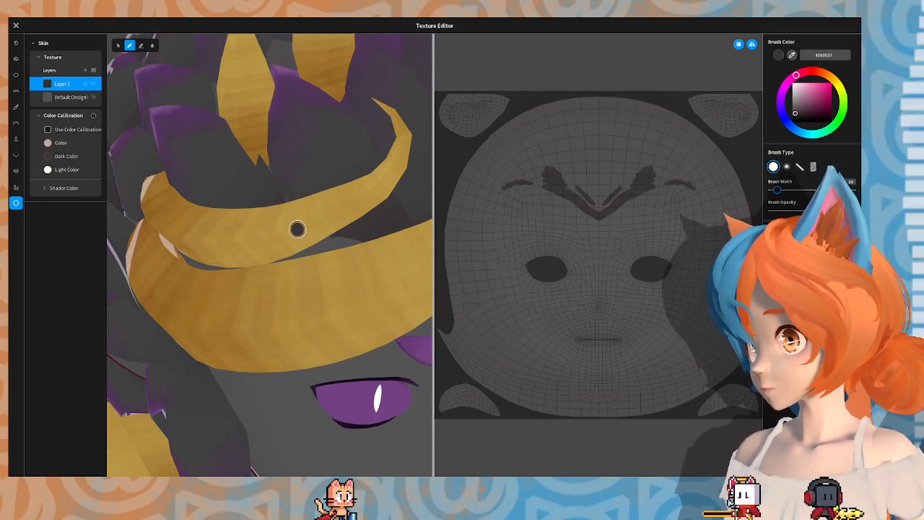
mouse_move(302, 213)
right_mouse_down()
mouse_move(238, 117)
mouse_move(223, 144)
mouse_move(260, 198)
right_mouse_up()
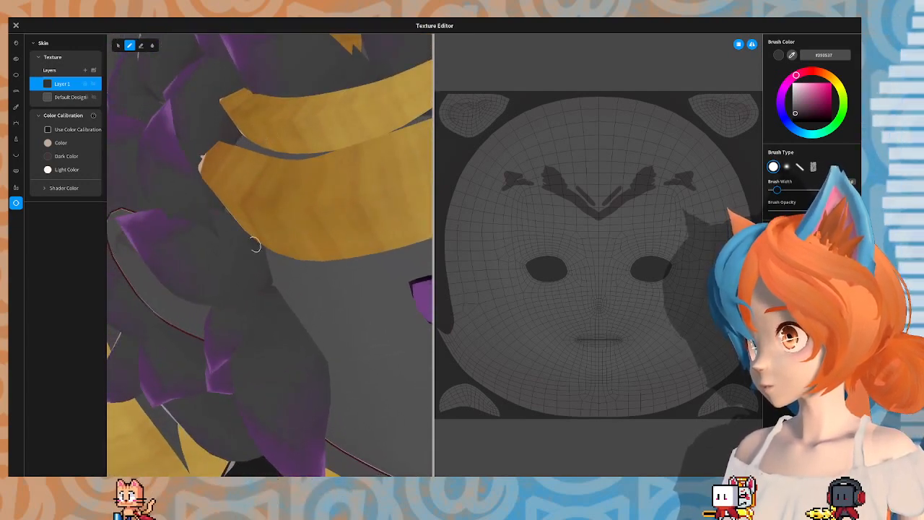
mouse_move(255, 245)
right_mouse_down()
mouse_move(244, 166)
mouse_move(226, 205)
right_mouse_up()
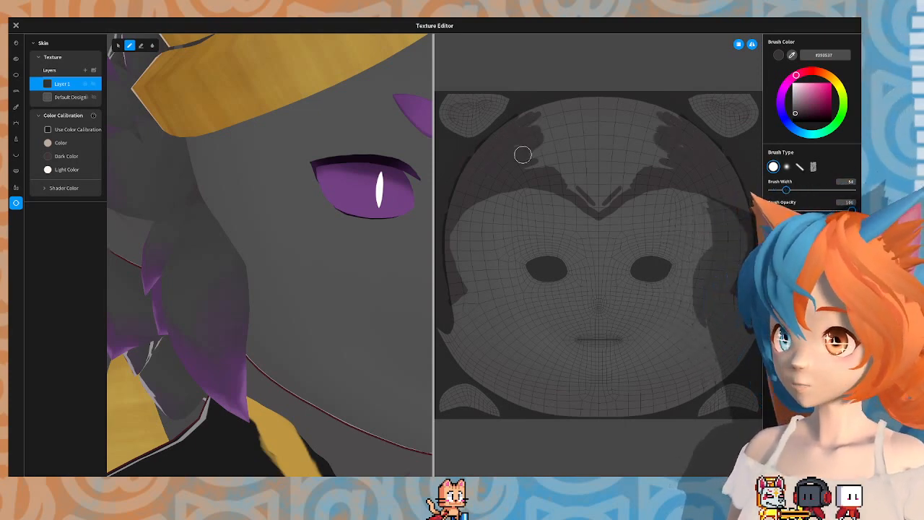
mouse_move(523, 155)
left_mouse_down()
mouse_move(510, 145)
mouse_move(520, 124)
mouse_move(544, 140)
mouse_move(532, 156)
mouse_move(544, 173)
mouse_move(592, 200)
mouse_move(577, 150)
left_mouse_up()
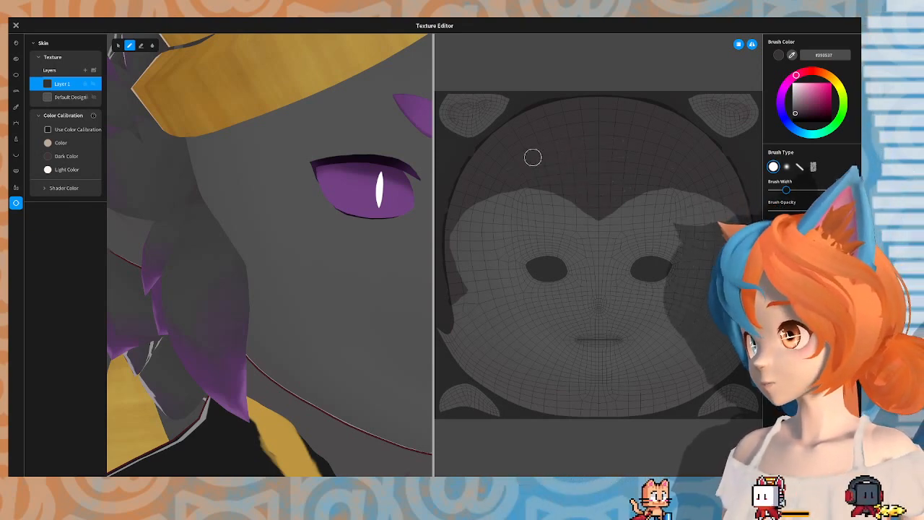
Step: Examine the painted hairline on the character's head from the front, from below and at closer range
scroll(209, 244, "down", 8)
middle_click_drag(316, 192, 303, 322)
mouse_move(316, 212)
right_mouse_down()
mouse_move(291, 213)
mouse_move(324, 219)
mouse_move(318, 210)
mouse_move(292, 215)
mouse_move(310, 213)
right_mouse_up()
middle_click_drag(310, 212, 303, 192)
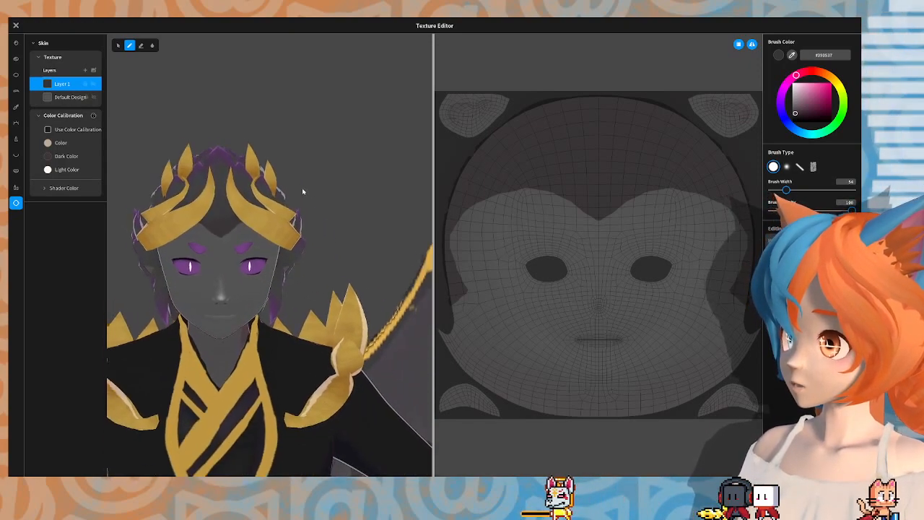
mouse_move(304, 192)
right_mouse_down()
mouse_move(275, 203)
mouse_move(303, 192)
mouse_move(266, 246)
mouse_move(320, 273)
mouse_move(303, 250)
mouse_move(290, 254)
mouse_move(296, 269)
right_mouse_up()
scroll(297, 270, "up", 5)
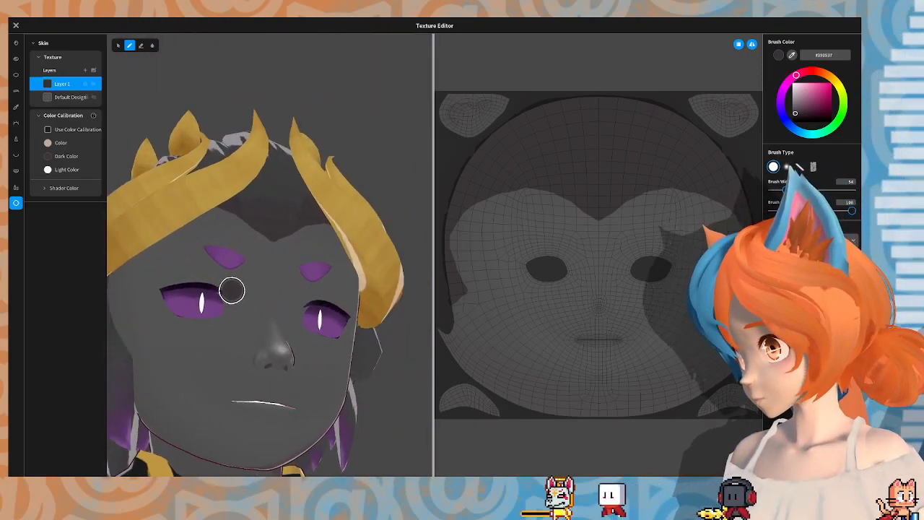
right_click_drag(232, 290, 262, 259)
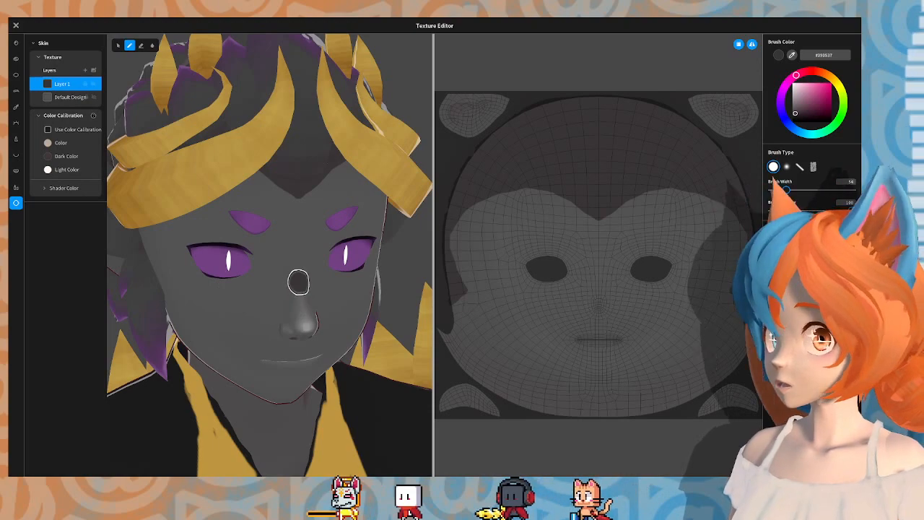
mouse_move(299, 281)
right_mouse_down()
mouse_move(233, 262)
mouse_move(296, 284)
mouse_move(415, 260)
mouse_move(306, 278)
mouse_move(218, 264)
mouse_move(330, 263)
mouse_move(299, 278)
mouse_move(318, 271)
mouse_move(320, 258)
mouse_move(301, 282)
mouse_move(275, 268)
mouse_move(239, 268)
mouse_move(234, 254)
mouse_move(182, 257)
mouse_move(262, 277)
mouse_move(307, 275)
right_mouse_up()
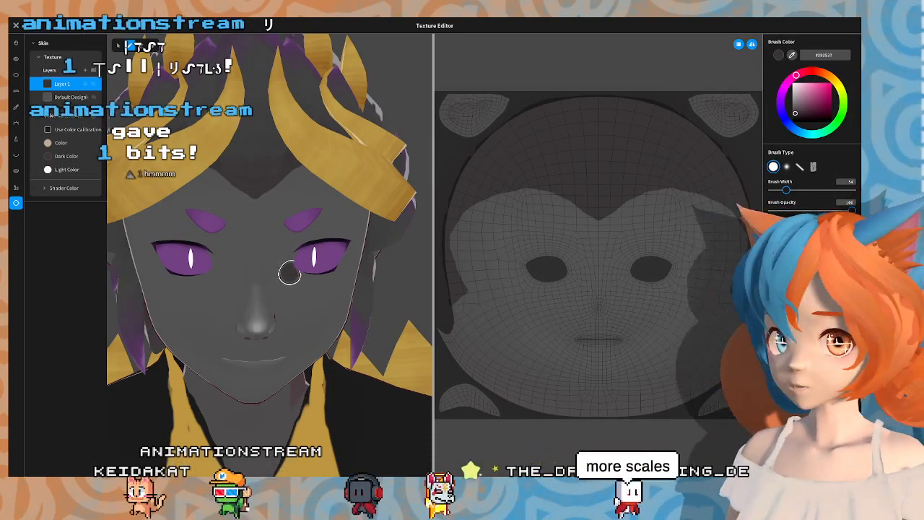
Step: Turn off color calibration for the eyebrows and repaint them as longer, solid shapes in the dark hair colour
left_click(17, 90)
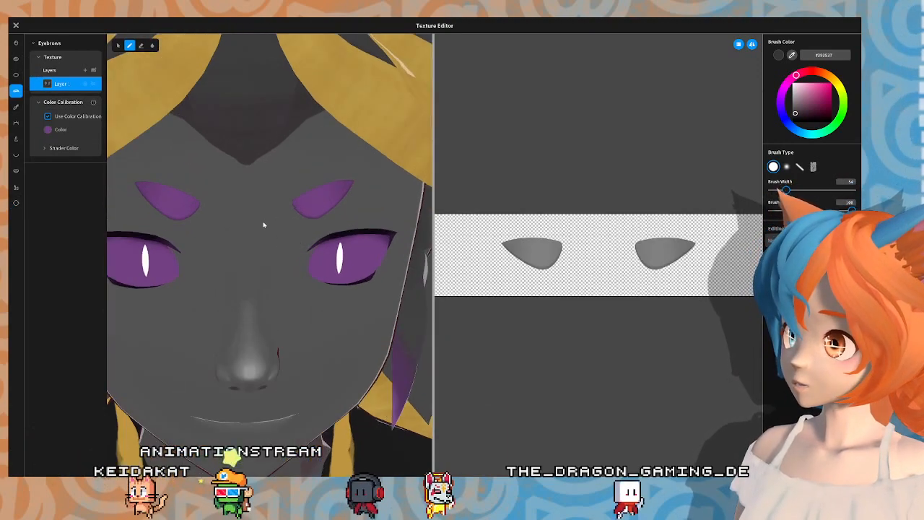
left_click(48, 116)
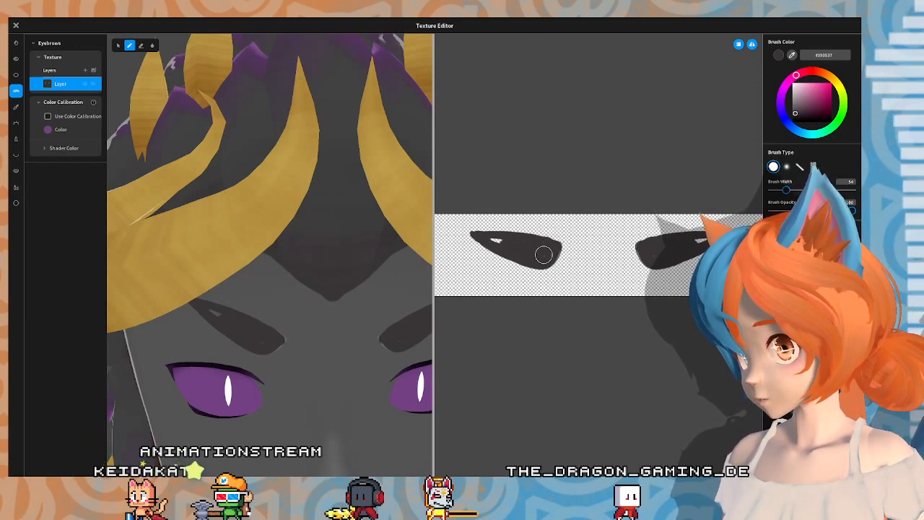
mouse_move(544, 254)
left_mouse_down()
mouse_move(501, 244)
mouse_move(554, 247)
mouse_move(543, 262)
left_mouse_up()
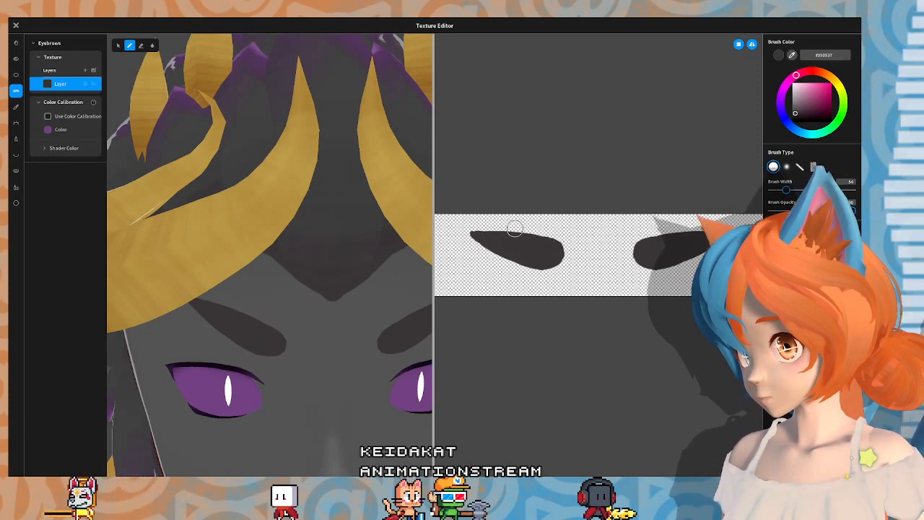
Step: Paint jagged, feathered tips above and below the outer ends of both dark eyebrows
mouse_move(513, 231)
left_mouse_down()
mouse_move(554, 250)
mouse_move(522, 233)
mouse_move(544, 248)
left_mouse_up()
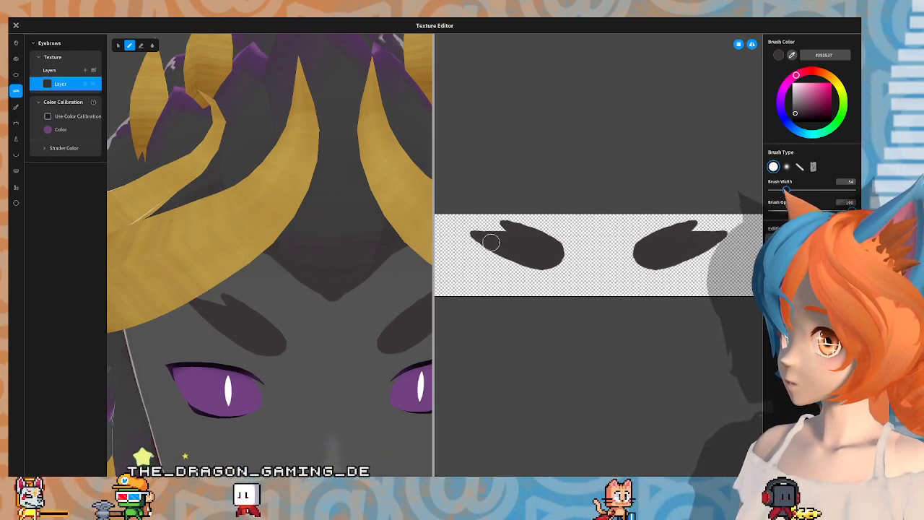
mouse_move(487, 256)
left_mouse_down()
mouse_move(522, 256)
mouse_move(507, 265)
mouse_move(523, 265)
mouse_move(496, 262)
left_mouse_up()
right_click_drag(309, 309, 267, 269)
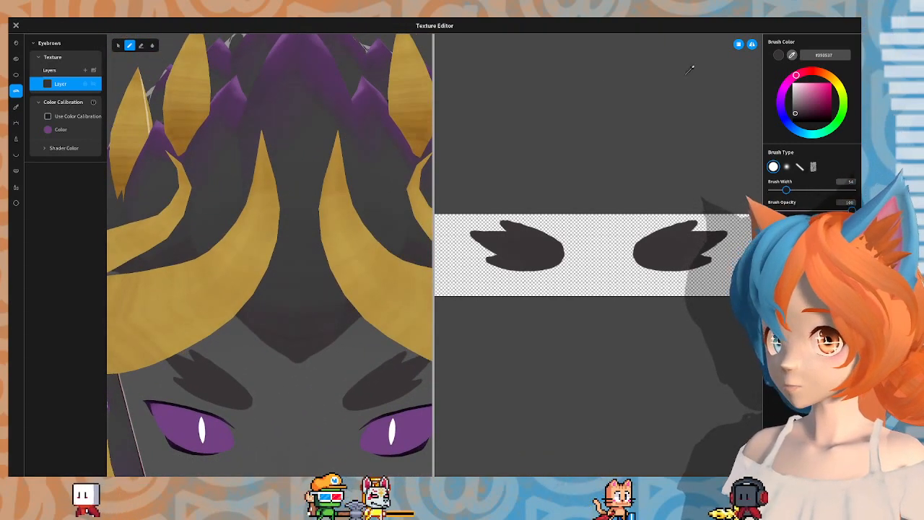
Step: Paint the feathered eyebrow tips in the hair's purple, add dark grey strokes through the brows, and blend the colours together
left_click(240, 96)
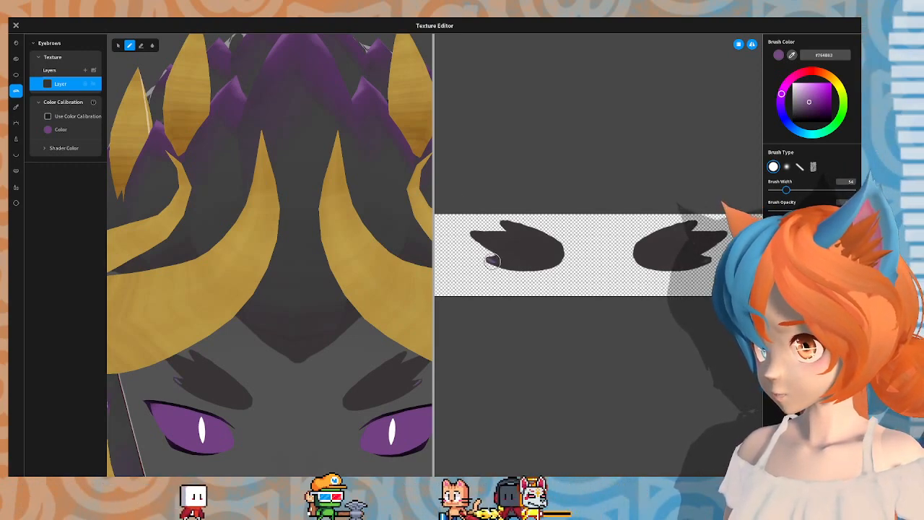
mouse_move(492, 261)
left_mouse_down()
mouse_move(506, 260)
mouse_move(497, 259)
left_mouse_up()
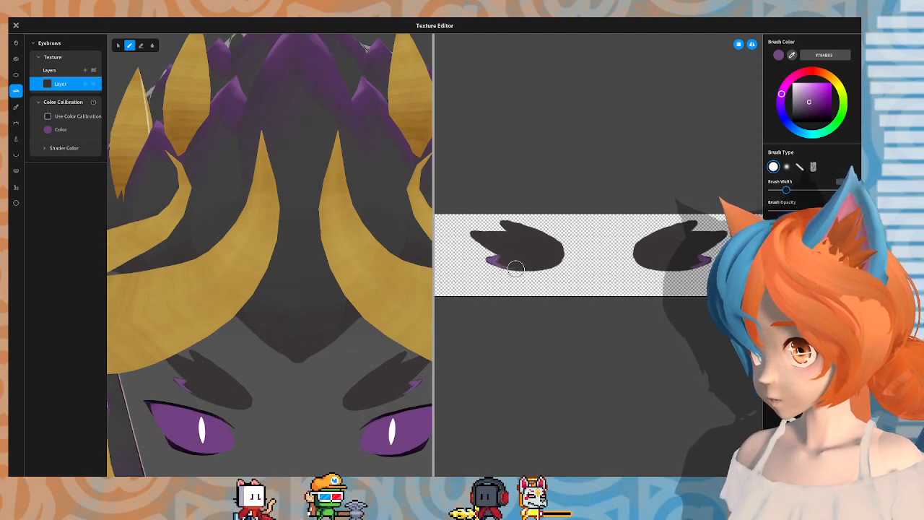
mouse_move(475, 235)
left_mouse_down()
mouse_move(494, 253)
mouse_move(481, 233)
mouse_move(503, 226)
mouse_move(529, 236)
left_mouse_up()
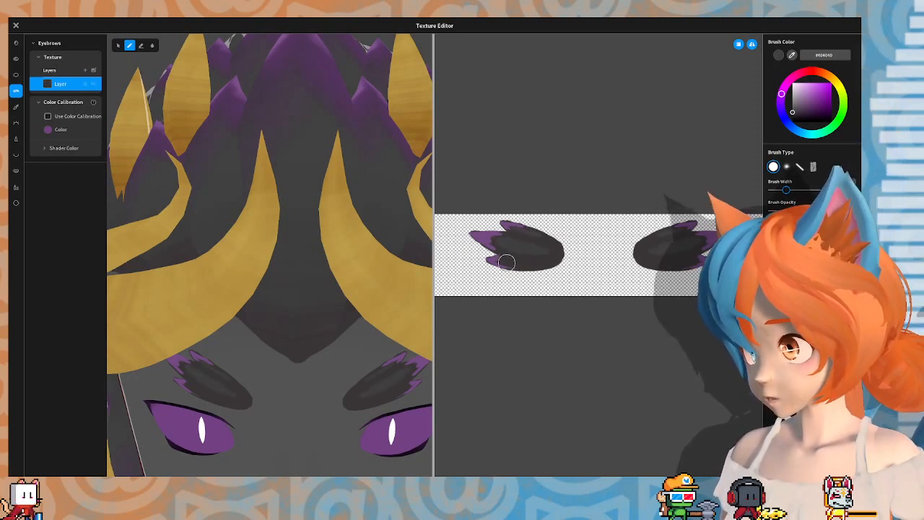
mouse_move(506, 262)
left_mouse_down()
mouse_move(548, 252)
mouse_move(510, 252)
mouse_move(542, 252)
mouse_move(534, 250)
left_mouse_up()
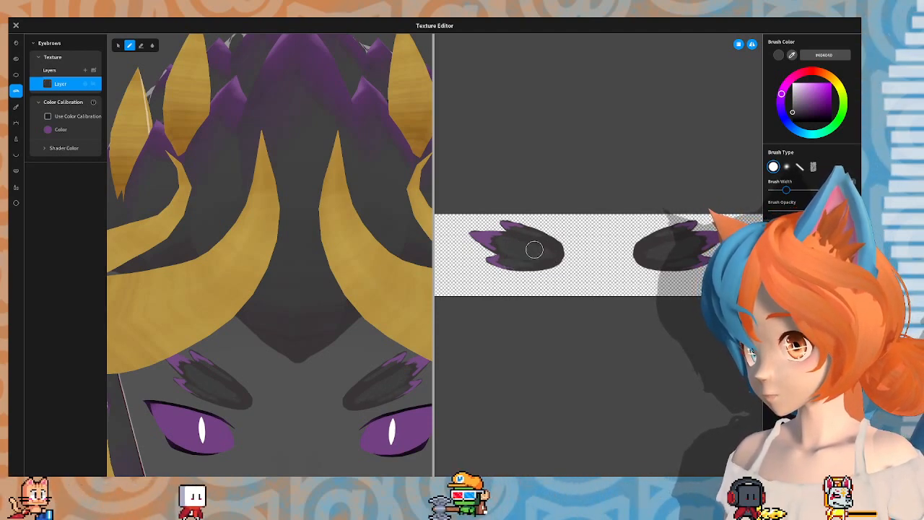
left_click(152, 45)
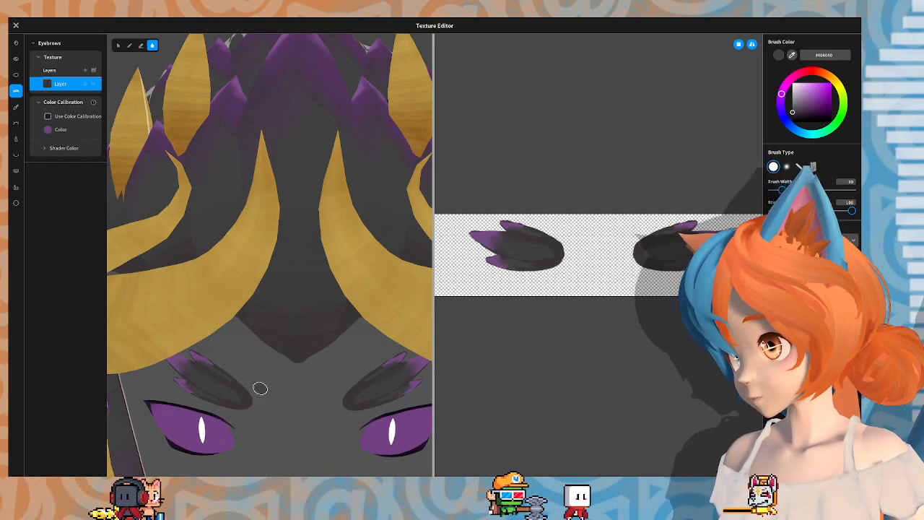
Step: Examine the purple-tipped eyebrows on the face at close range, from a distance and from slightly different angles
right_click_drag(261, 388, 265, 367)
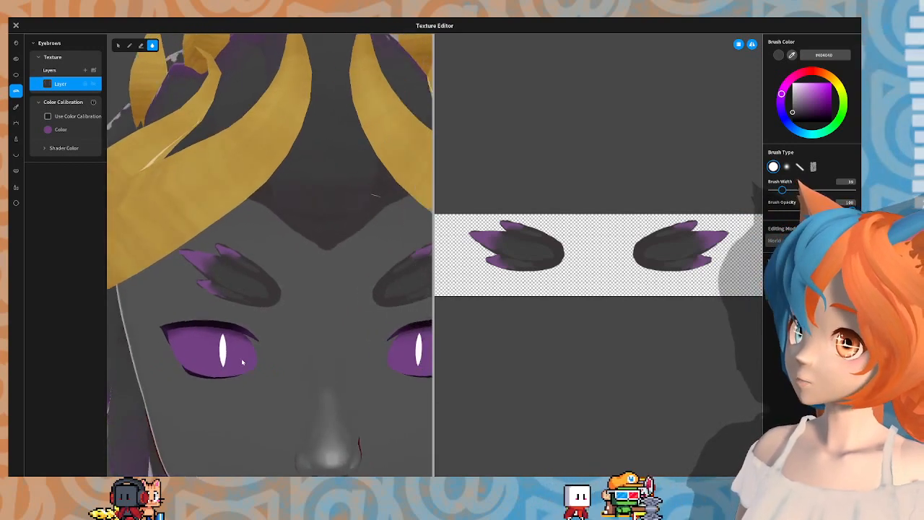
scroll(224, 219, "down", 5)
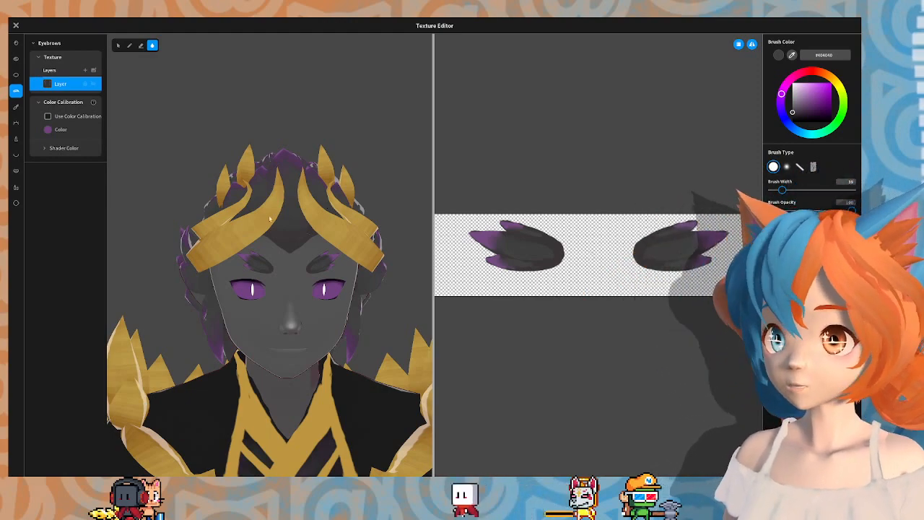
mouse_move(294, 286)
right_mouse_down()
mouse_move(314, 281)
mouse_move(298, 282)
right_mouse_up()
right_click_drag(283, 288, 297, 280)
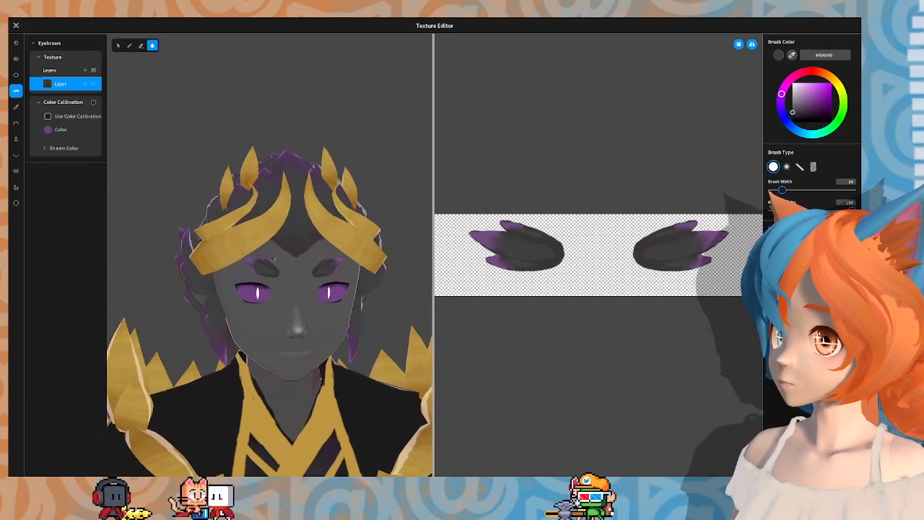
scroll(255, 187, "up", 2)
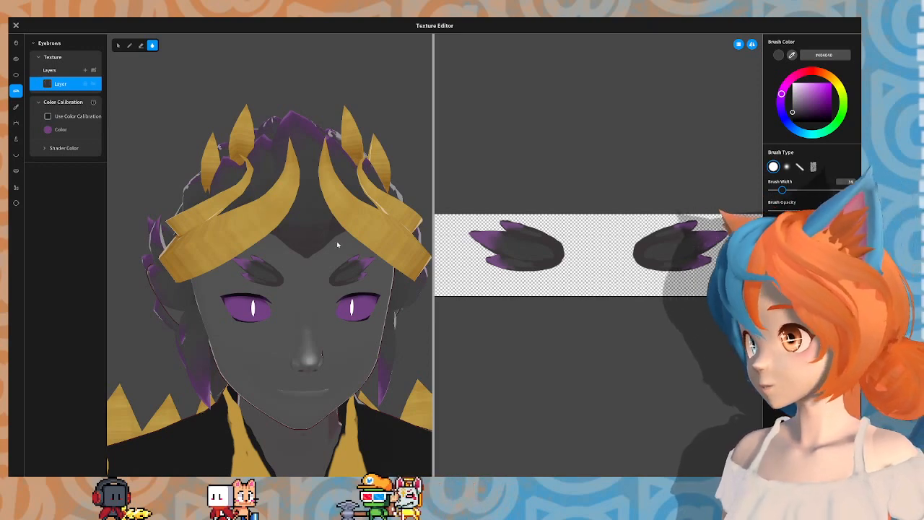
right_click_drag(268, 209, 326, 239)
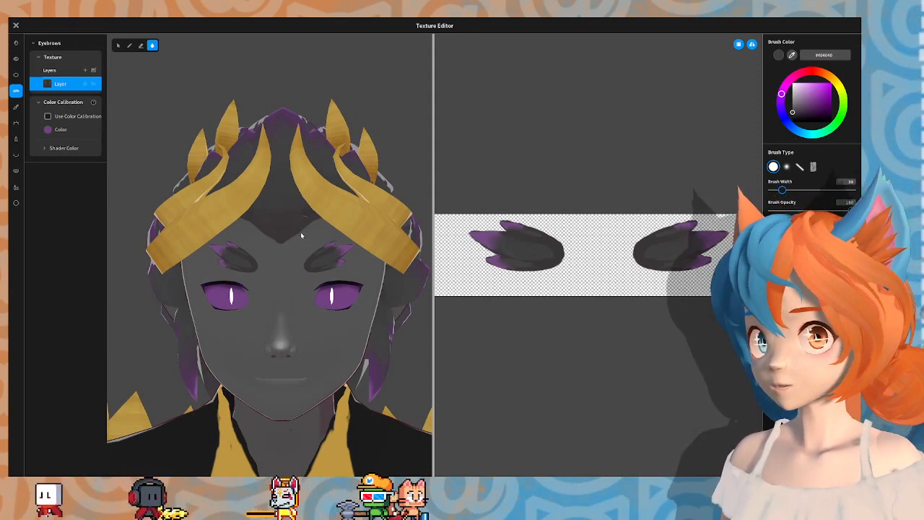
mouse_move(297, 235)
right_mouse_down()
mouse_move(247, 251)
mouse_move(298, 231)
right_mouse_up()
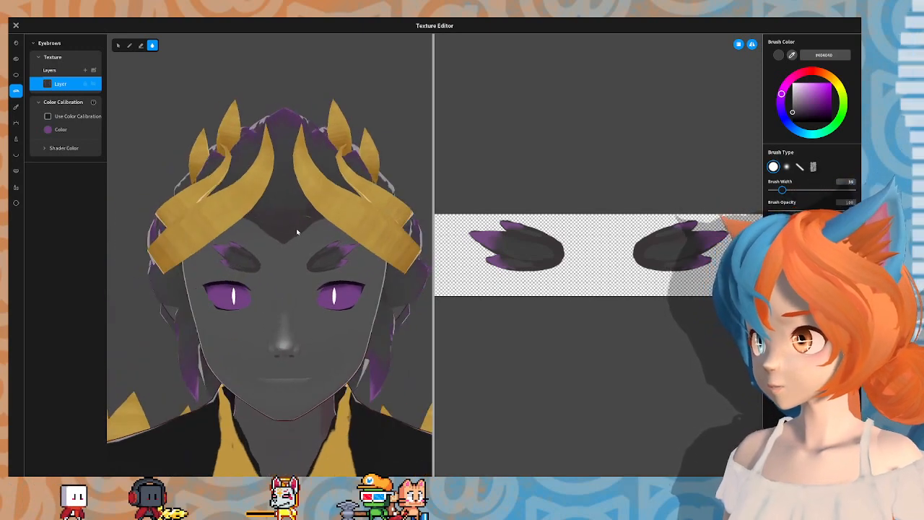
Step: Add a second layer to the eyebrow texture for brush painting and hide the layer holding the feathered eyebrows
left_click(85, 70)
left_click(93, 98)
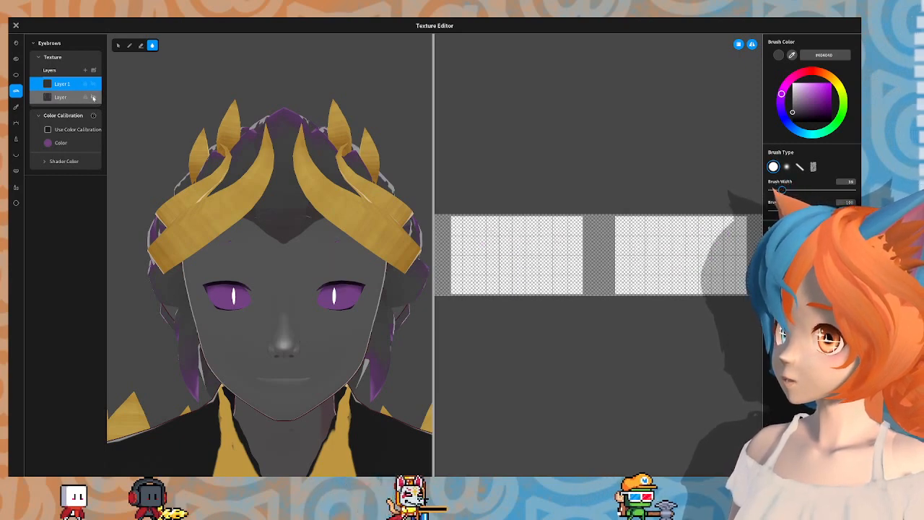
left_click(129, 45)
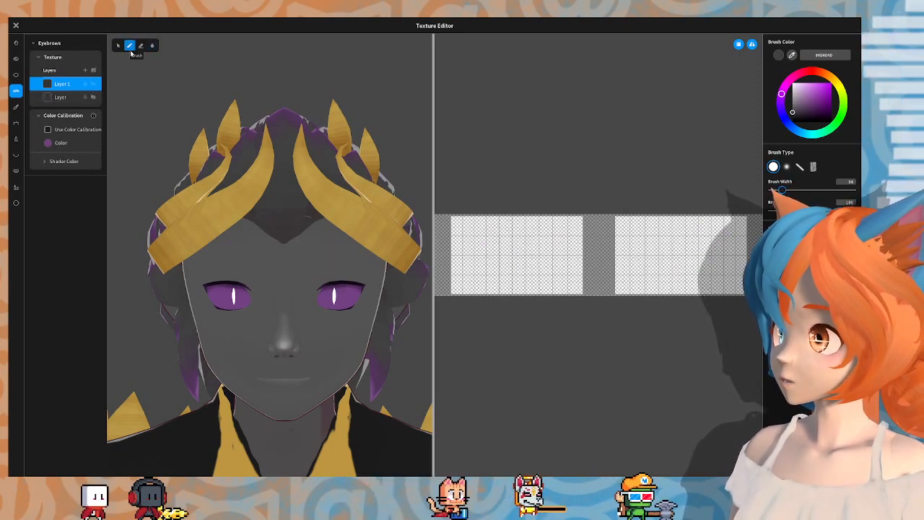
Step: Paint slimmer, arched eyebrows with tapered outer ends in the dark hair colour and shade them with soft, rounded grey patches
left_click(792, 55)
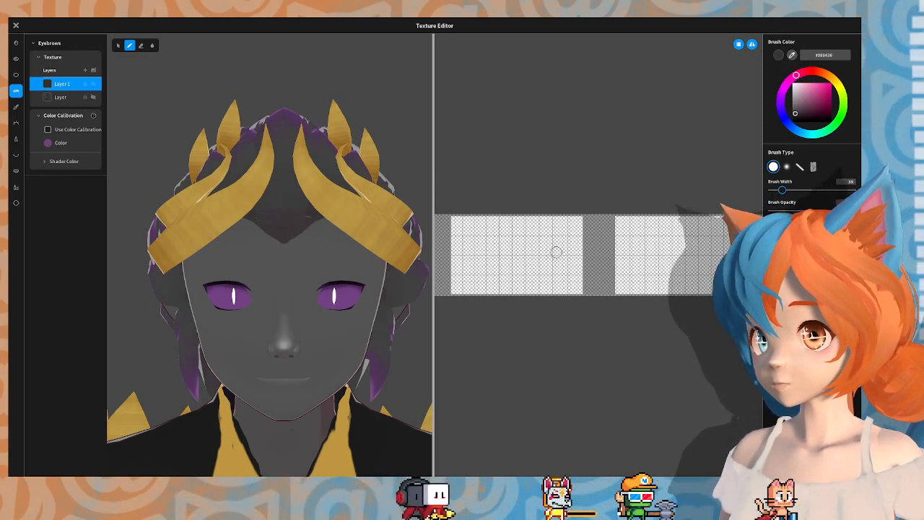
left_click(559, 257)
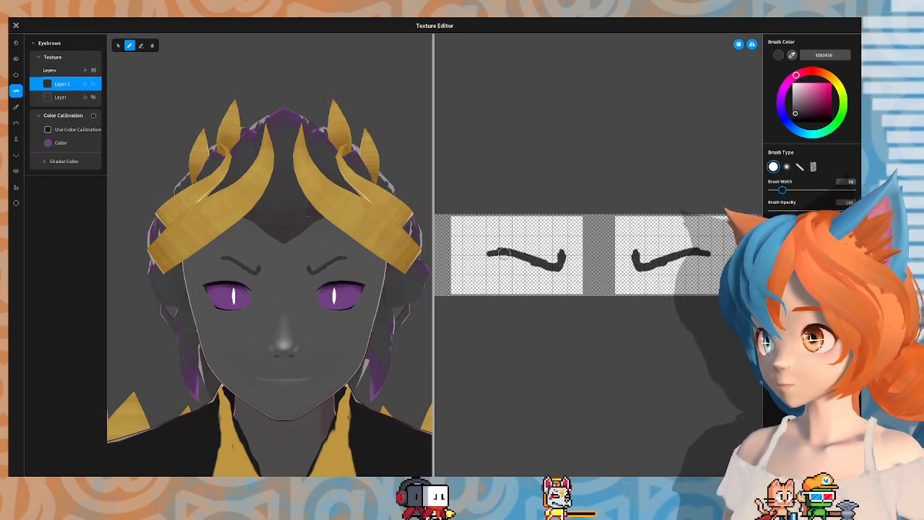
left_click_drag(491, 256, 460, 265)
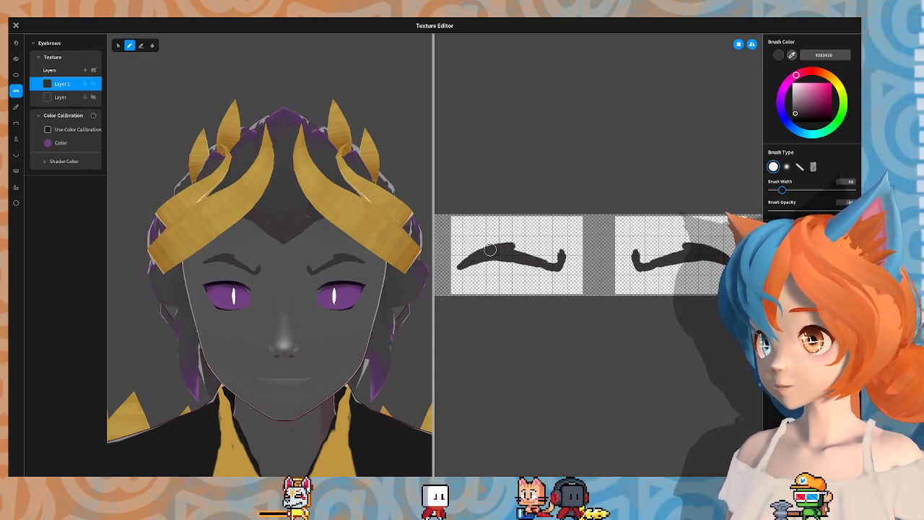
left_click_drag(535, 248, 538, 251)
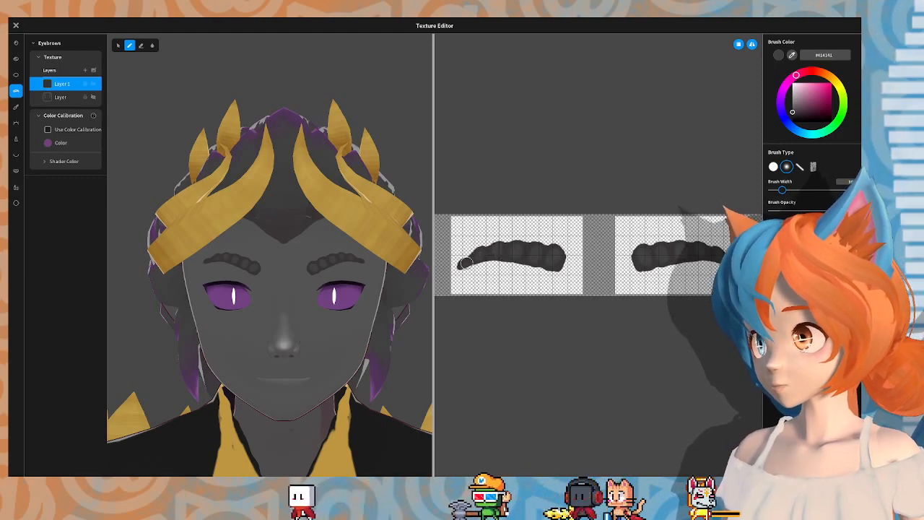
Step: Compare the arched and feathered eyebrow designs on the face by toggling the visibility of the two layers
right_click_drag(306, 346, 257, 323)
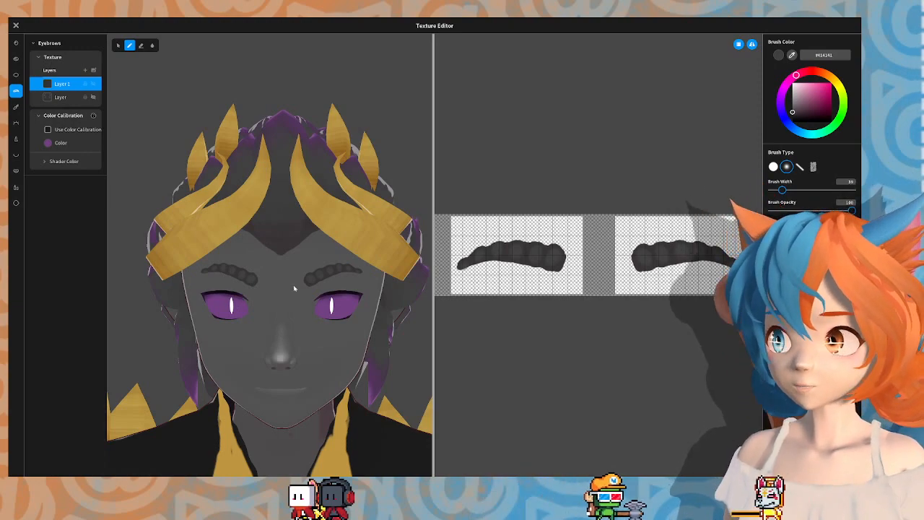
right_click_drag(315, 290, 297, 265)
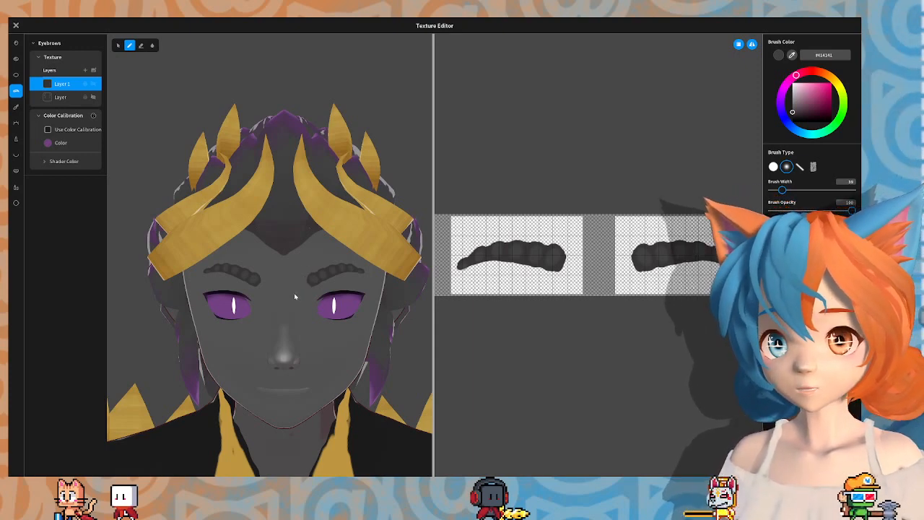
left_click(94, 85)
left_click(92, 97)
left_click(92, 97)
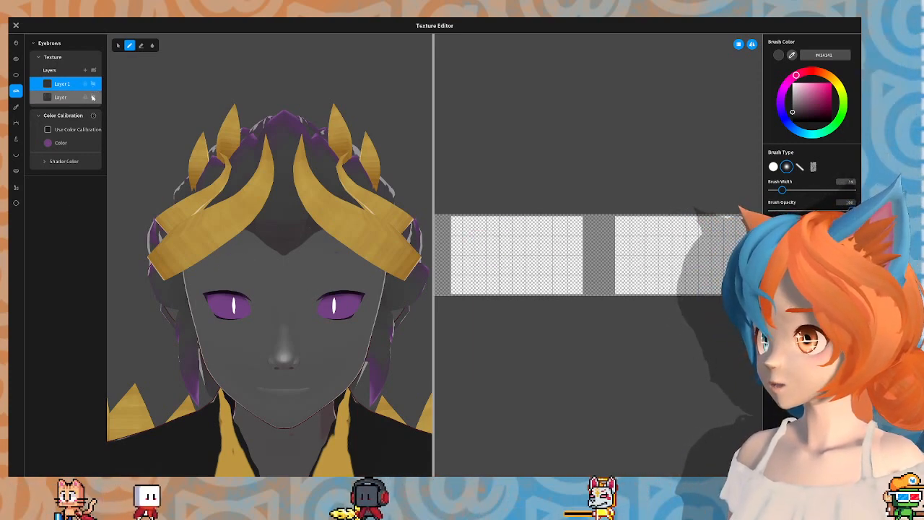
left_click(93, 98)
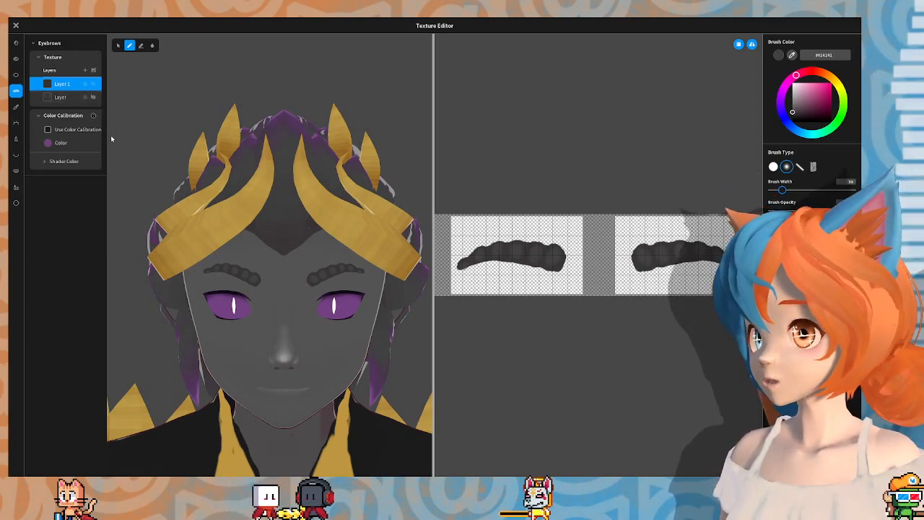
left_click(93, 85)
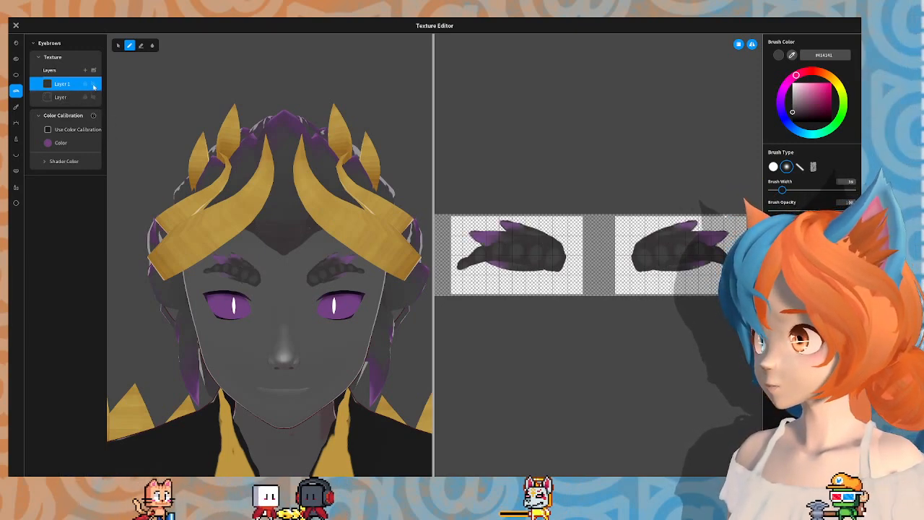
left_click(93, 86)
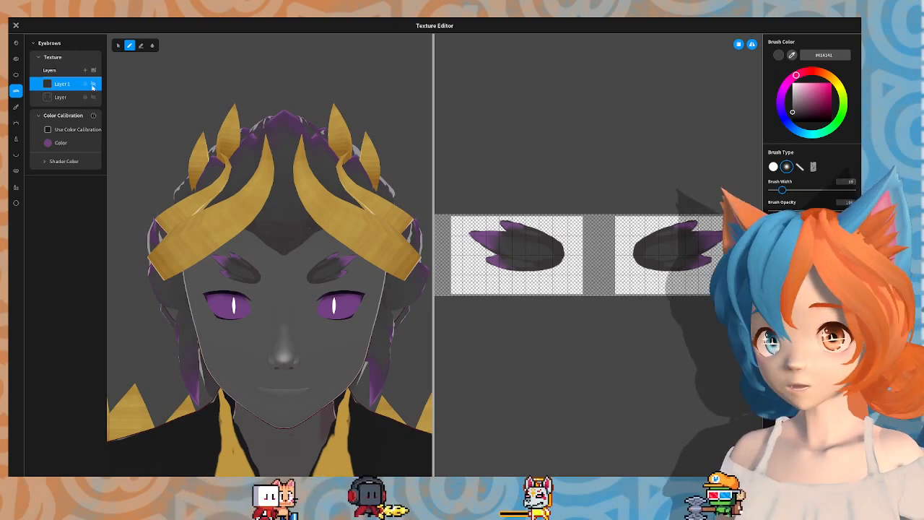
left_click(93, 85)
left_click(93, 96)
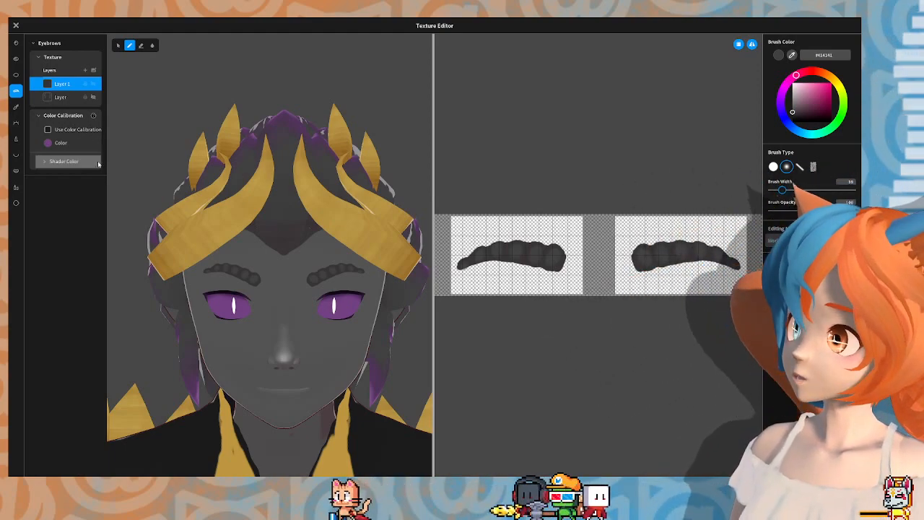
Step: Show the feathered eyebrow layer in place of the arched one and check it on the face from several angles
mouse_move(134, 209)
right_mouse_down()
mouse_move(146, 214)
mouse_move(138, 208)
right_mouse_up()
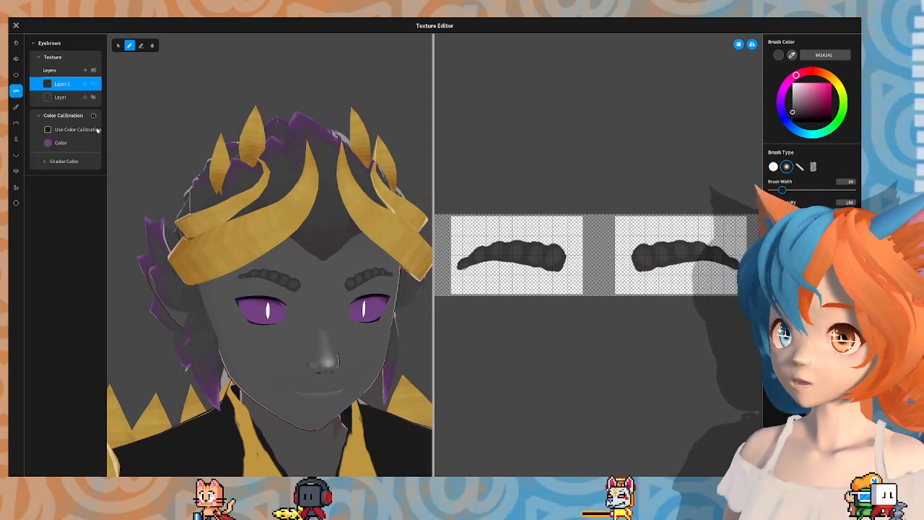
left_click(93, 97)
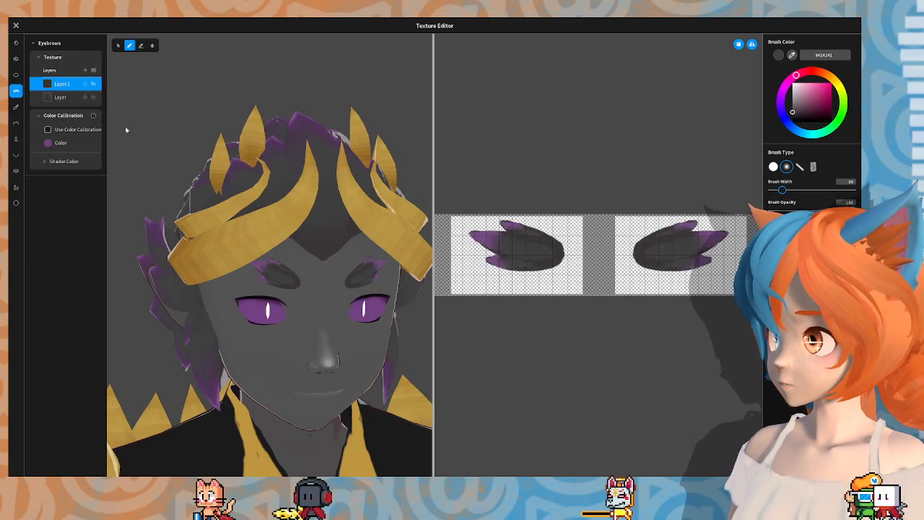
right_click_drag(126, 130, 192, 107)
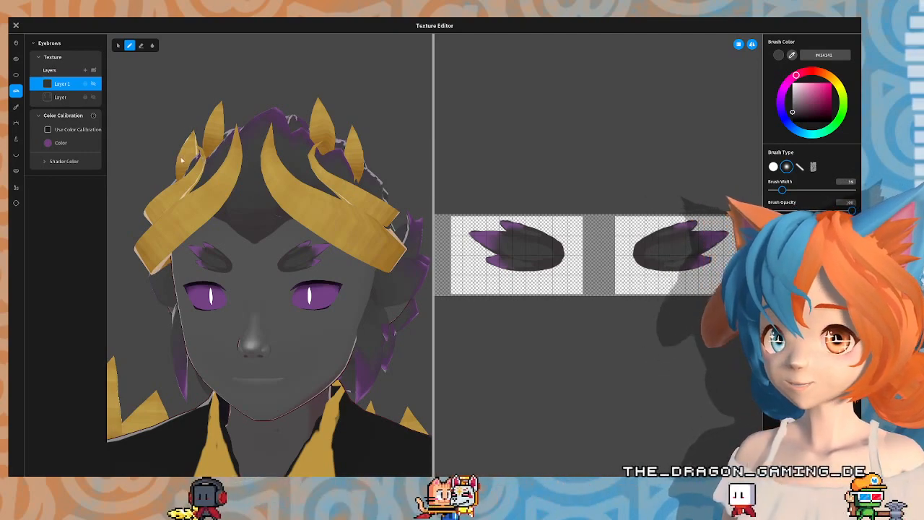
mouse_move(179, 151)
right_mouse_down()
mouse_move(198, 163)
mouse_move(187, 156)
right_mouse_up()
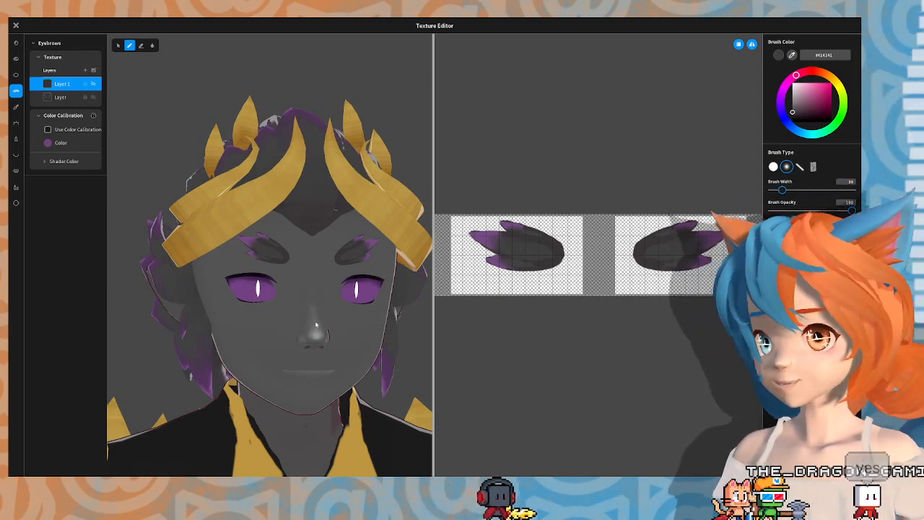
right_click_drag(295, 250, 295, 254)
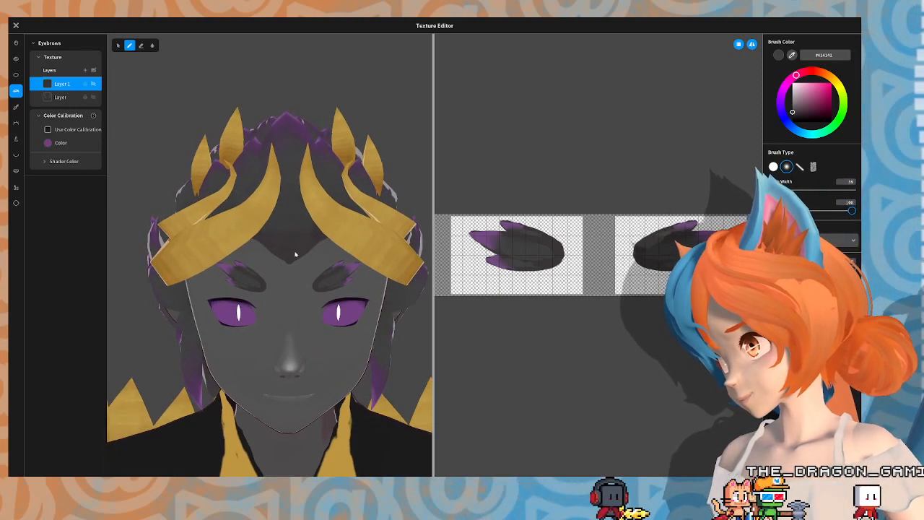
Step: Refine the edge and central peak of the dark hairline on the skin texture with a hard brush in the hair colour
left_click(16, 203)
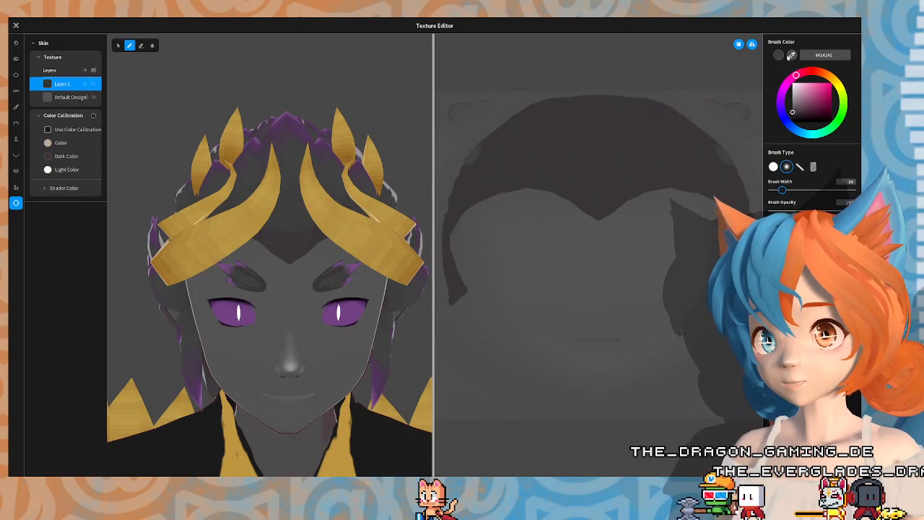
left_click(774, 166)
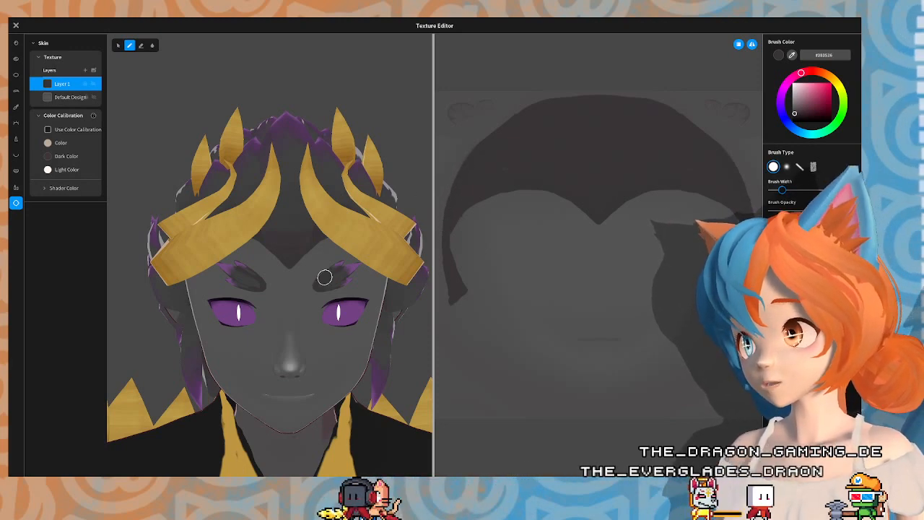
mouse_move(342, 257)
right_mouse_down()
mouse_move(393, 254)
mouse_move(343, 255)
right_mouse_up()
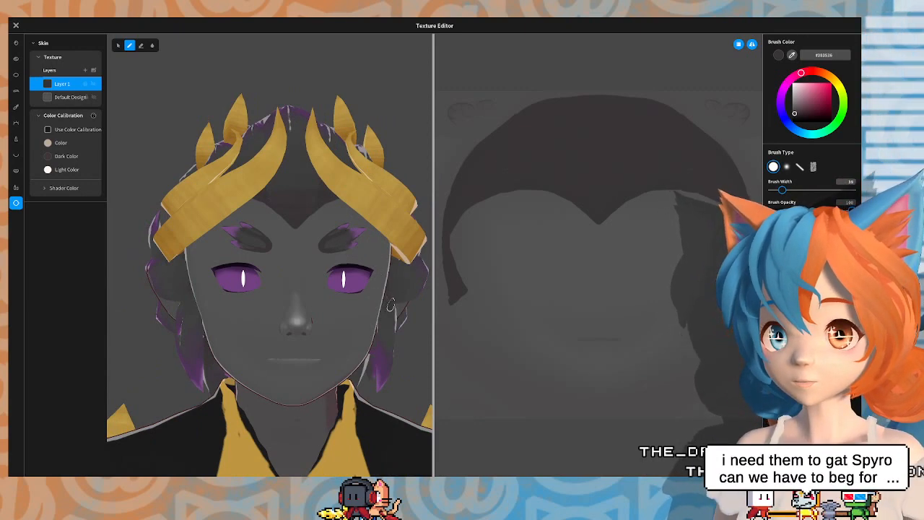
right_click_drag(396, 312, 369, 305)
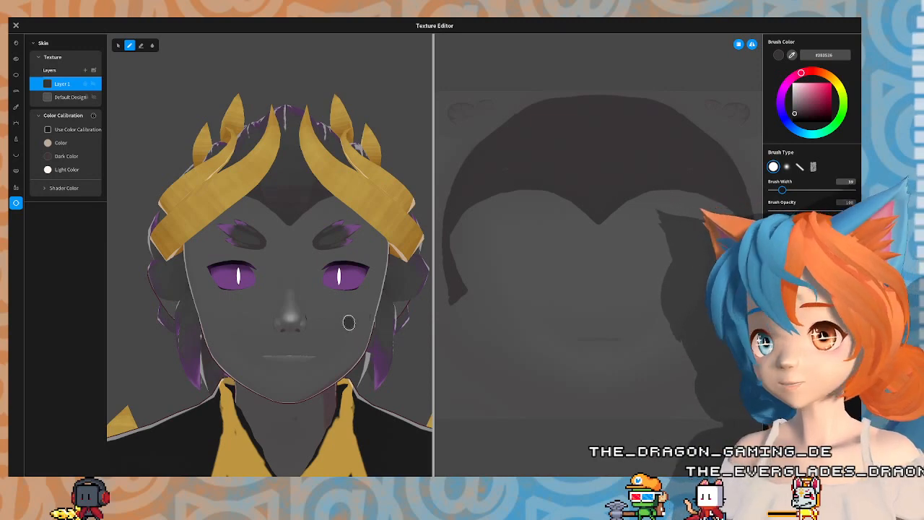
mouse_move(347, 324)
right_mouse_down()
mouse_move(328, 347)
mouse_move(352, 334)
right_mouse_up()
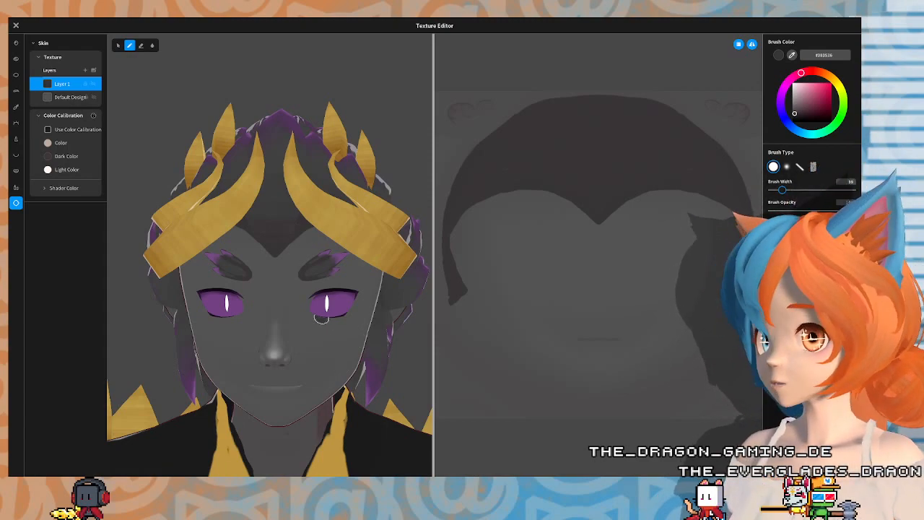
Step: Try painting dark lips over the mouth in the hair colour and check them on the face from several angles
middle_click_drag(264, 378, 299, 210)
scroll(279, 327, "up", 4)
mouse_move(415, 249)
middle_mouse_down()
mouse_move(266, 328)
mouse_move(273, 324)
middle_mouse_up()
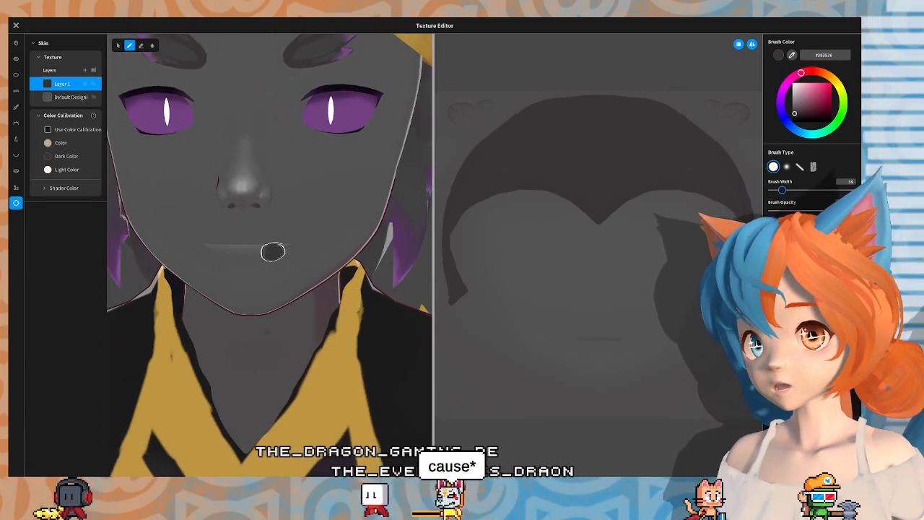
mouse_move(309, 249)
right_mouse_down()
mouse_move(320, 253)
mouse_move(281, 242)
right_mouse_up()
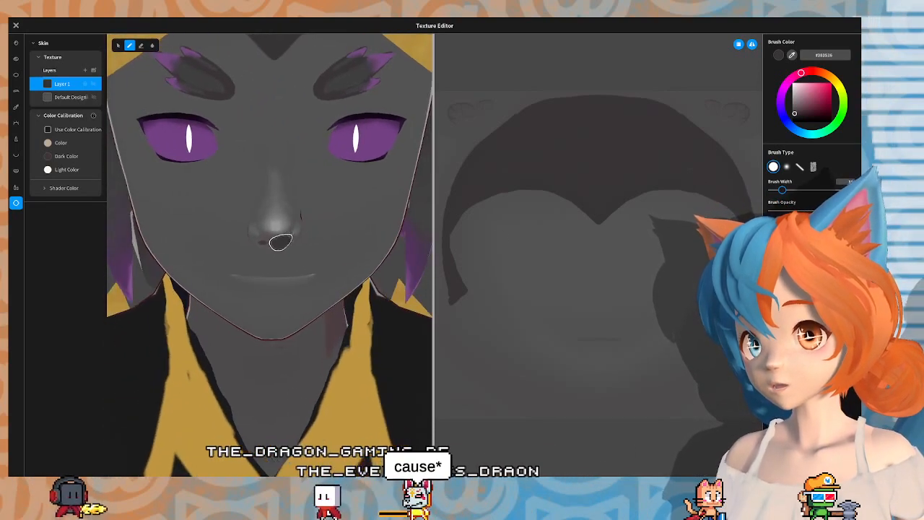
mouse_move(255, 281)
left_mouse_down()
mouse_move(250, 275)
mouse_move(315, 279)
left_mouse_up()
right_click_drag(315, 279, 324, 260)
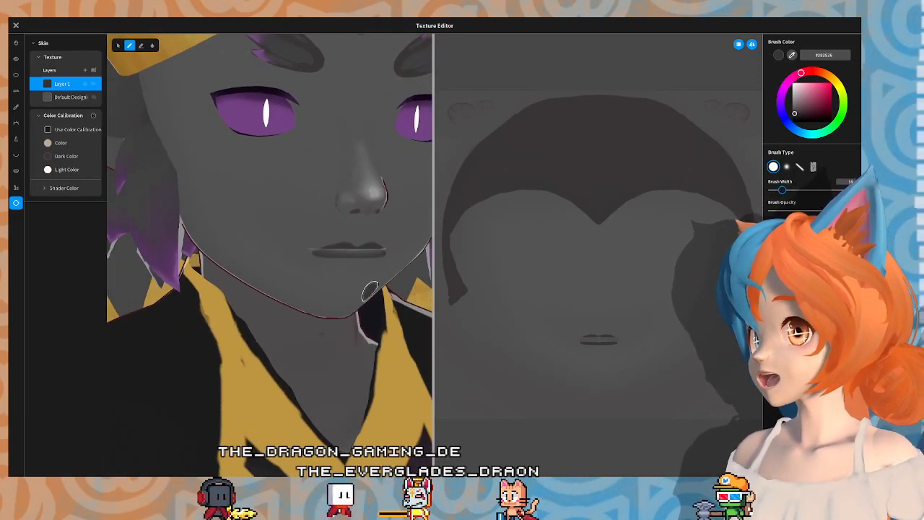
right_click_drag(372, 310, 327, 219)
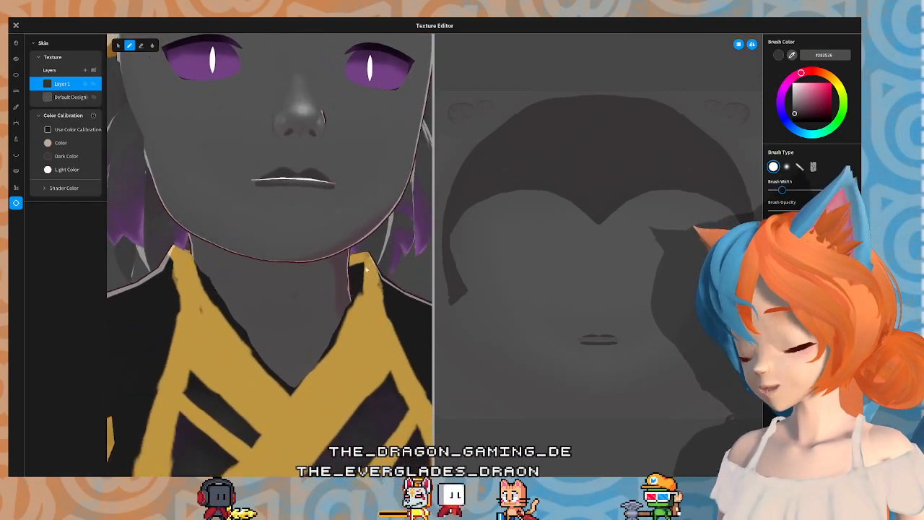
right_click_drag(372, 268, 361, 265)
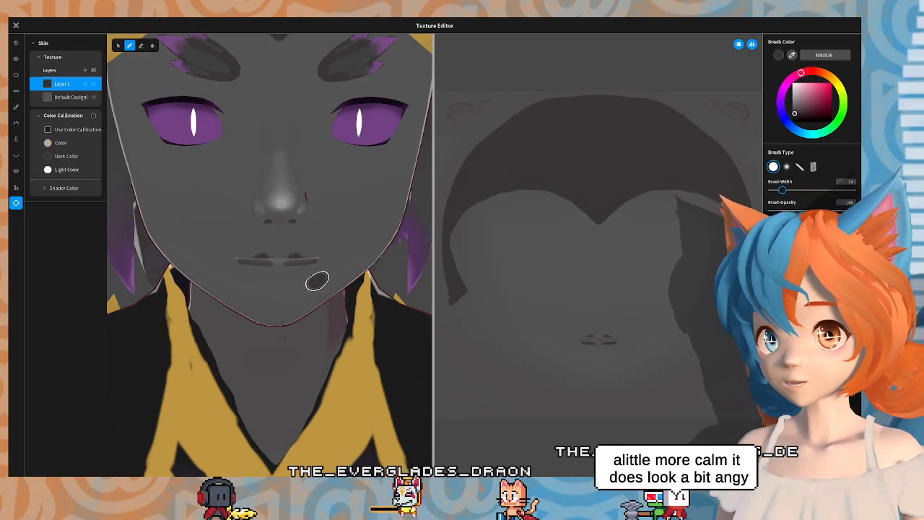
mouse_move(293, 198)
right_mouse_down()
mouse_move(292, 320)
mouse_move(299, 192)
mouse_move(287, 151)
mouse_move(297, 190)
right_mouse_up()
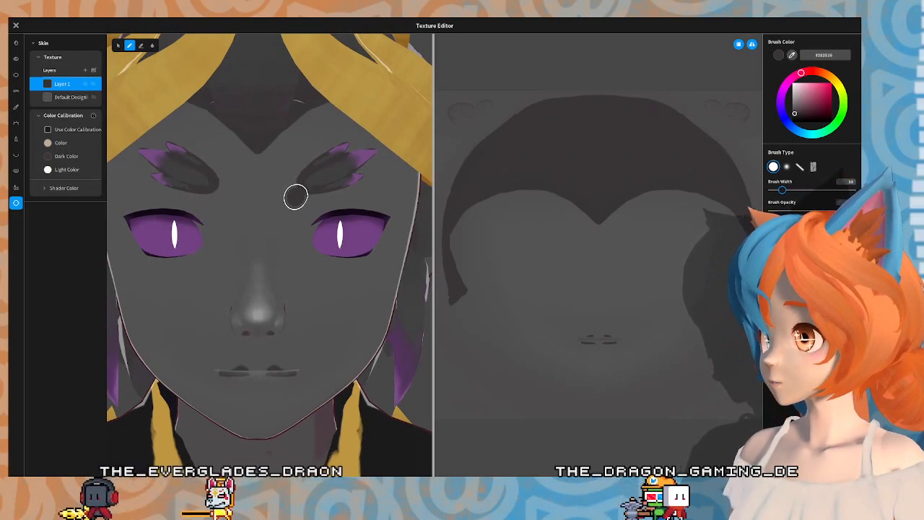
Step: Close the texture editor, saving the edited eyebrows and skin textures as new custom items
left_click(16, 25)
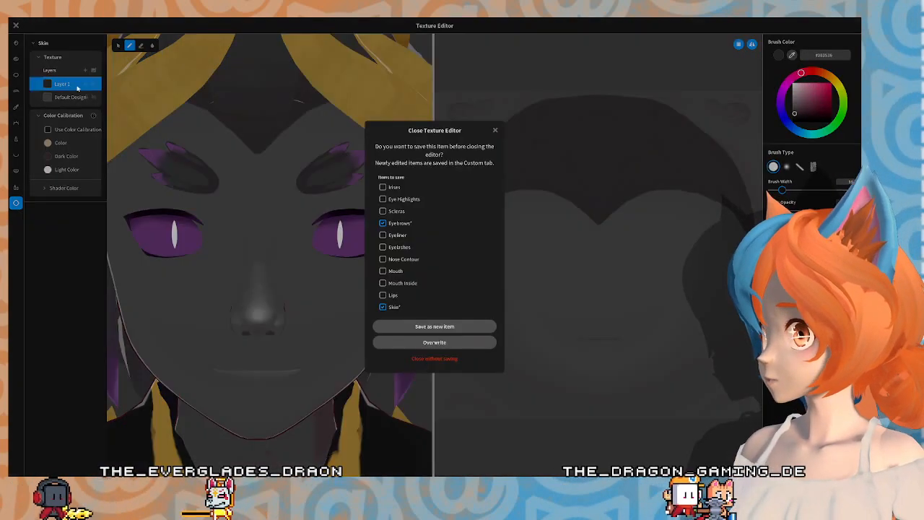
left_click(422, 343)
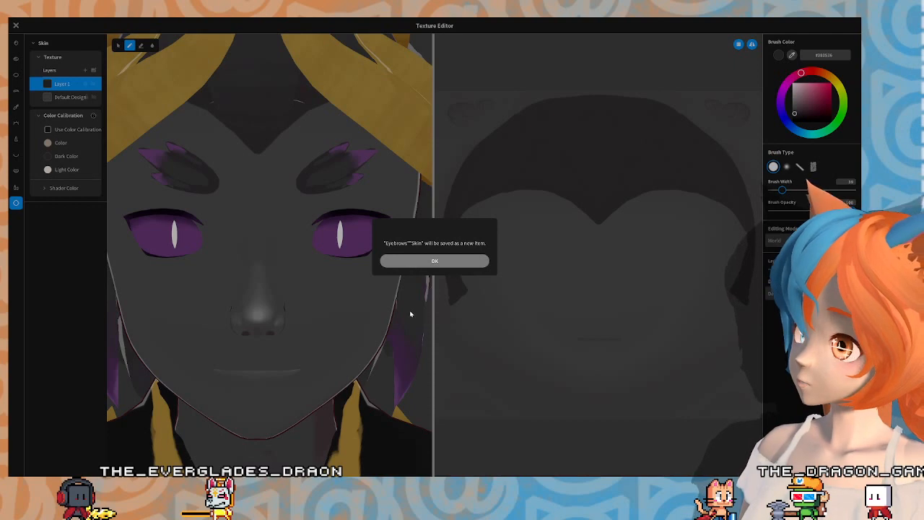
key("Return")
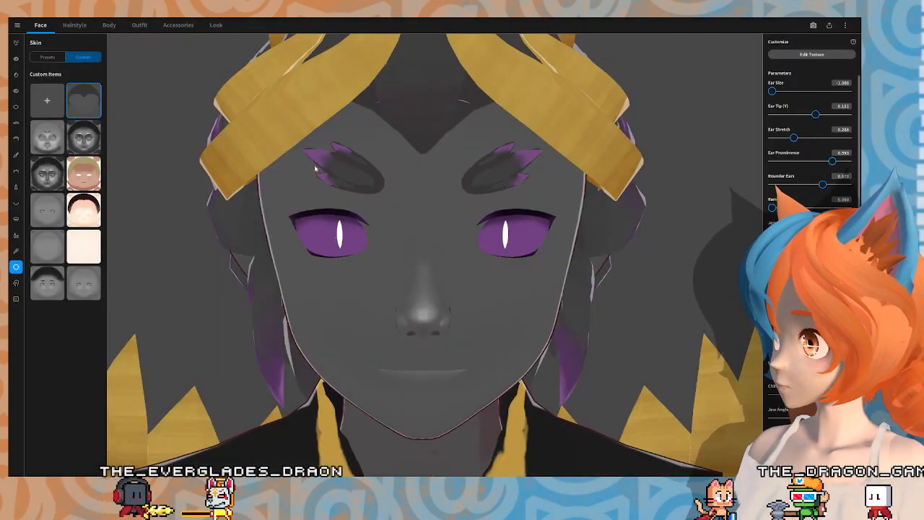
Step: Set the eyebrow tilt to about 0.23 and Position (Y) to about -0.27, and bring the brows closer together with Position (X)
left_click(16, 123)
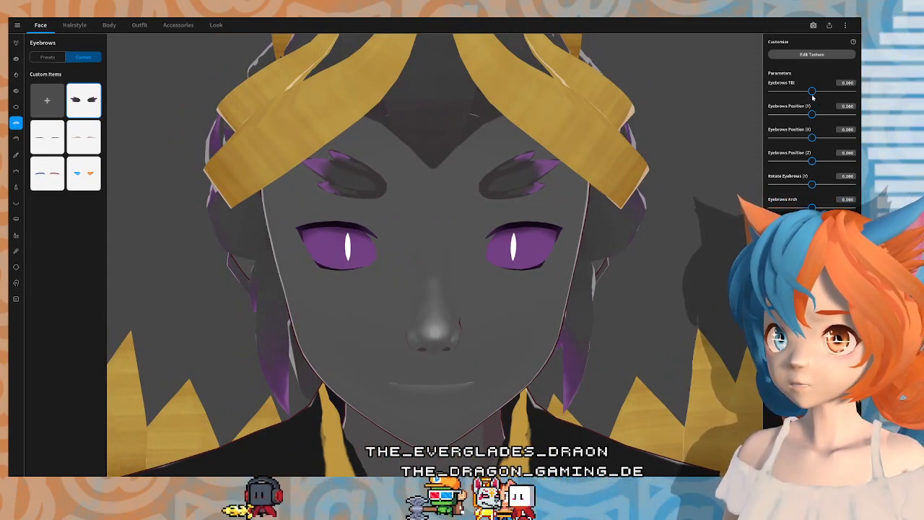
mouse_move(812, 91)
left_mouse_down()
mouse_move(814, 120)
mouse_move(800, 121)
mouse_move(818, 97)
left_mouse_up()
right_click_drag(667, 190, 674, 189)
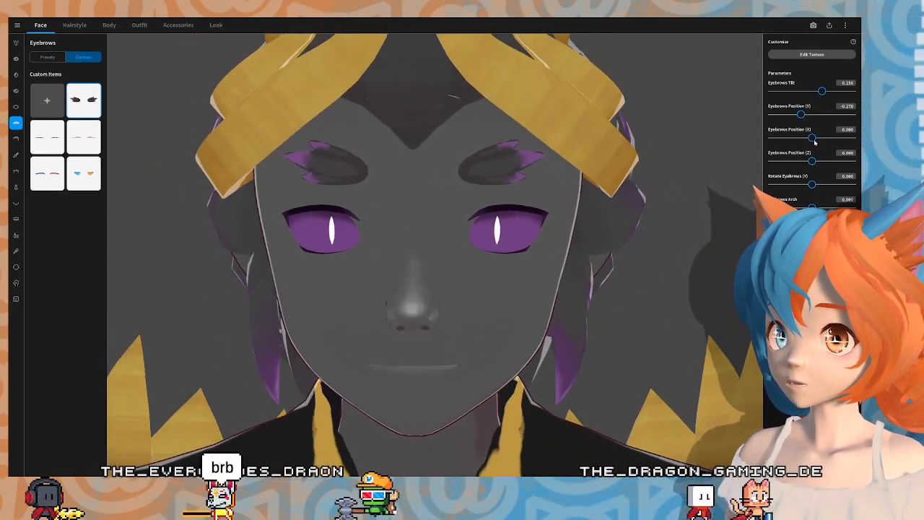
left_click_drag(814, 139, 794, 139)
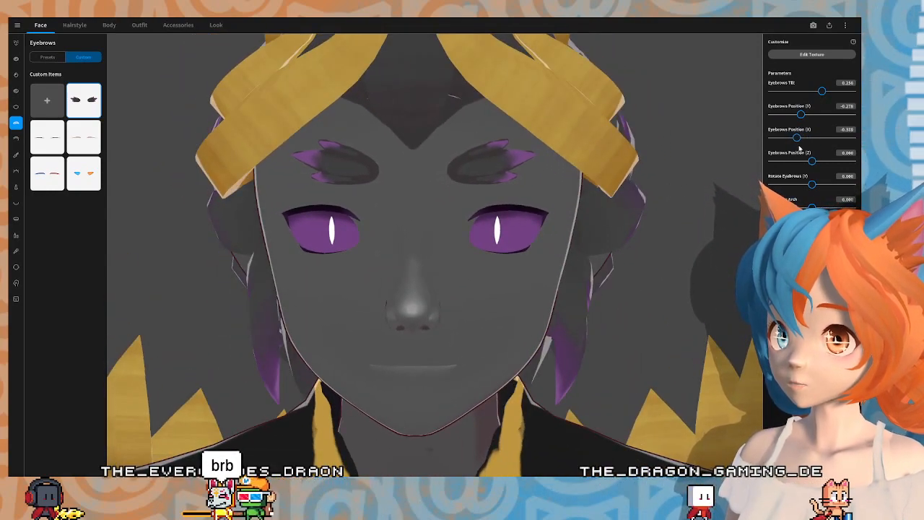
mouse_move(617, 216)
right_mouse_down()
mouse_move(605, 215)
mouse_move(632, 215)
mouse_move(604, 213)
right_mouse_up()
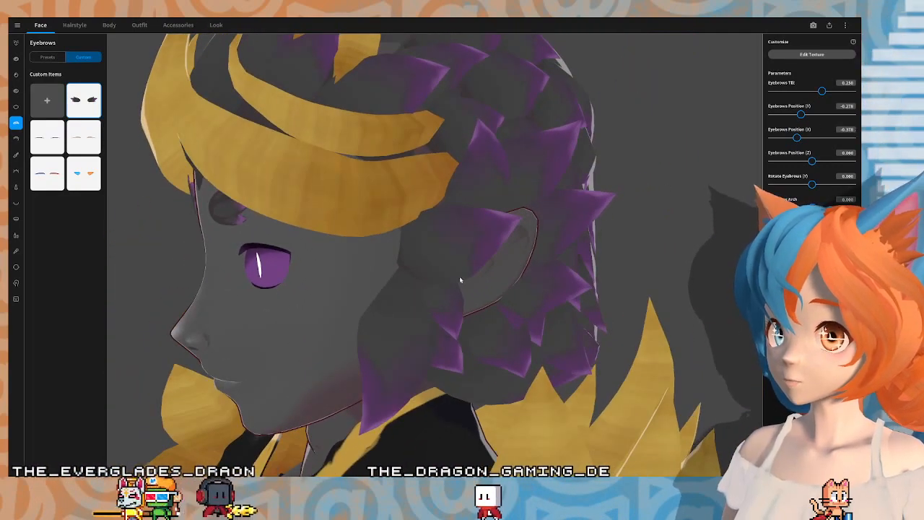
right_click_drag(400, 289, 417, 262)
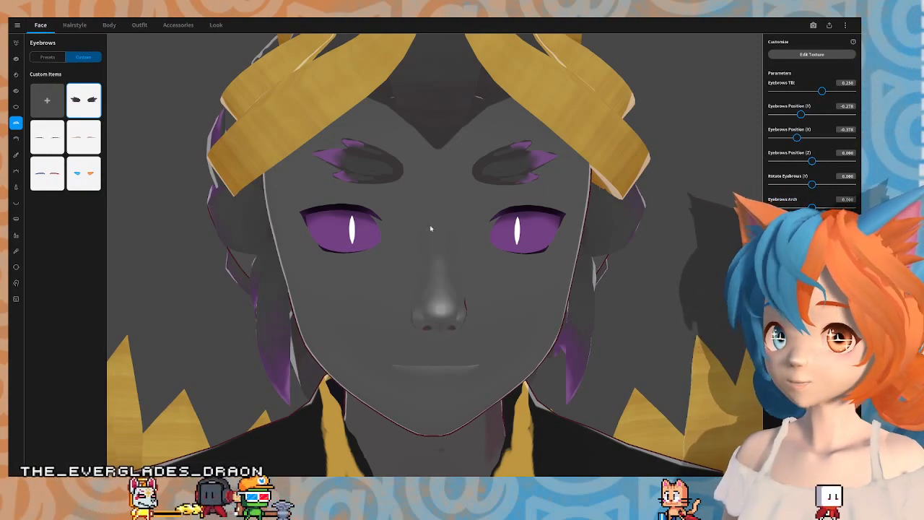
mouse_move(470, 197)
right_mouse_down()
mouse_move(458, 190)
mouse_move(466, 195)
right_mouse_up()
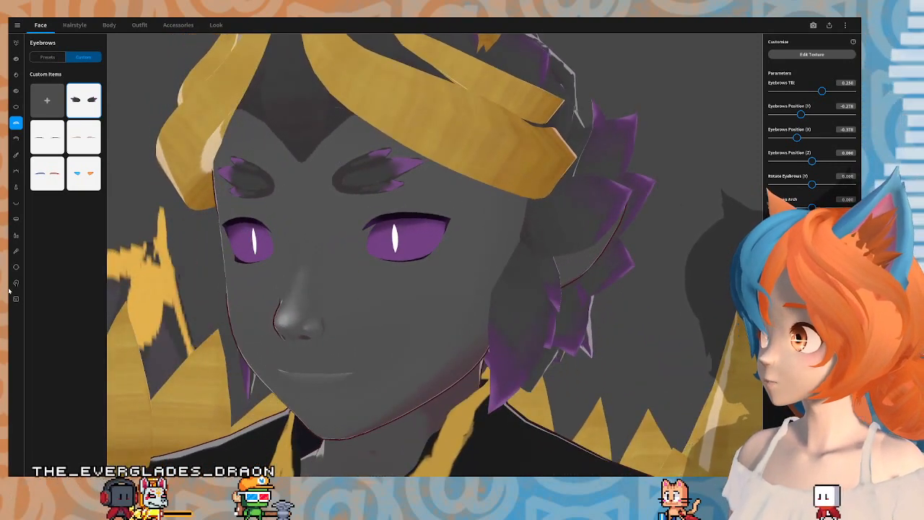
Step: Reopen the skin texture for editing and sample the light grey nose highlight as the brush colour
left_click(15, 267)
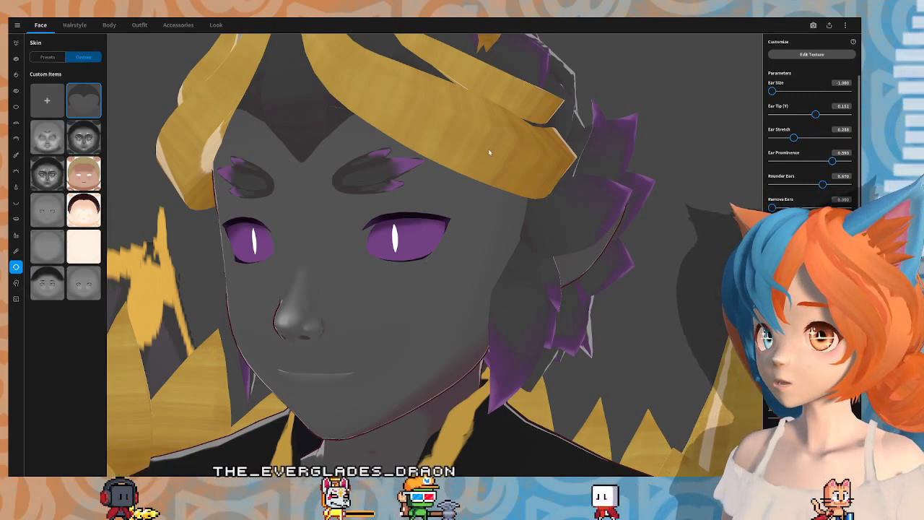
right_click_drag(483, 169, 503, 160)
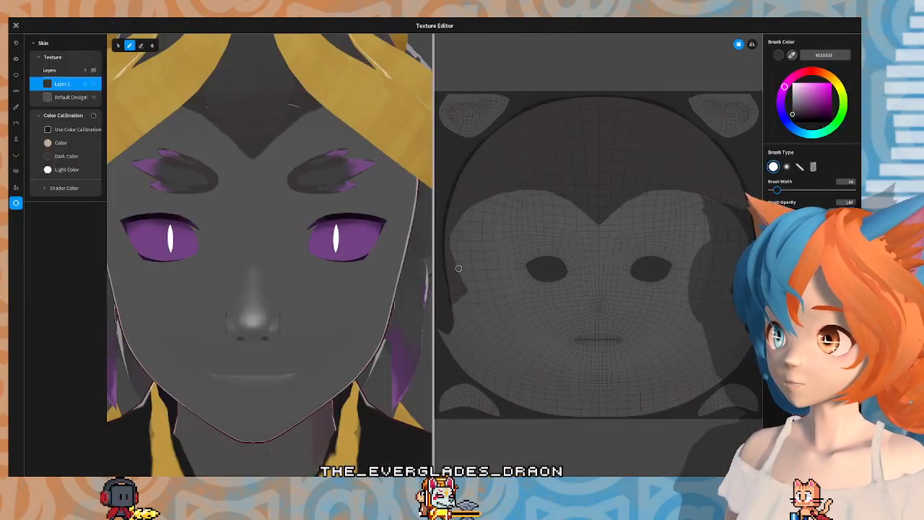
right_click_drag(257, 344, 320, 295)
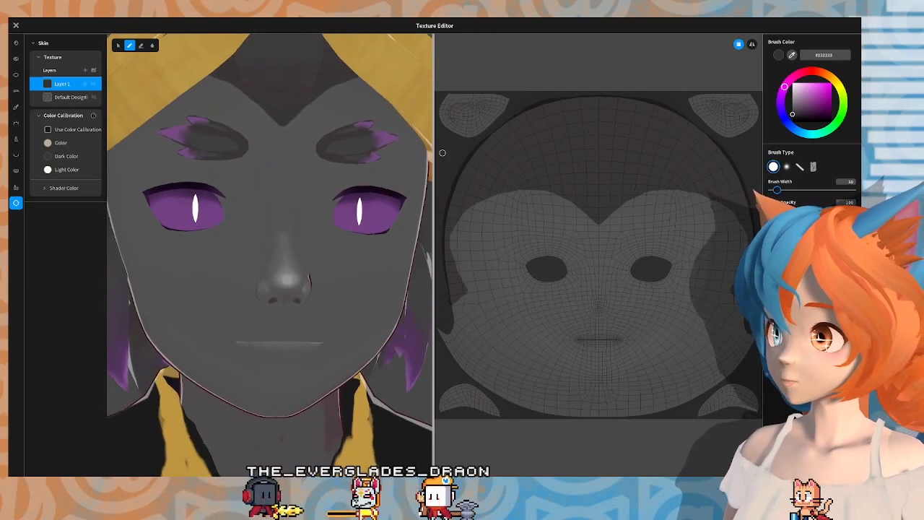
left_click(793, 55)
left_click(573, 144)
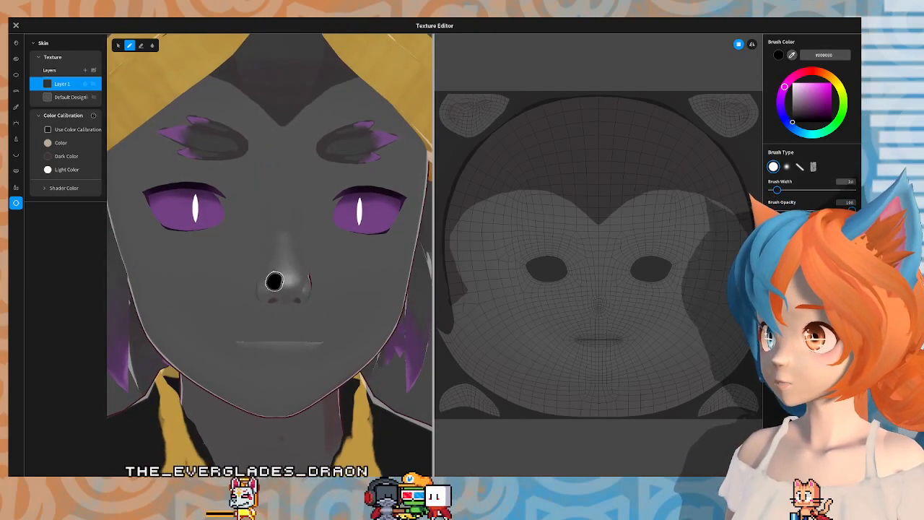
left_click(289, 291)
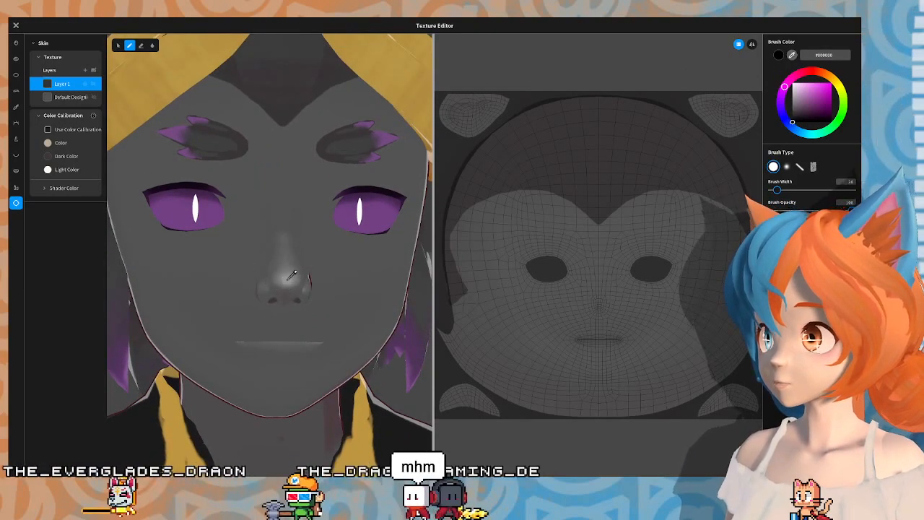
right_click_drag(289, 292, 306, 248)
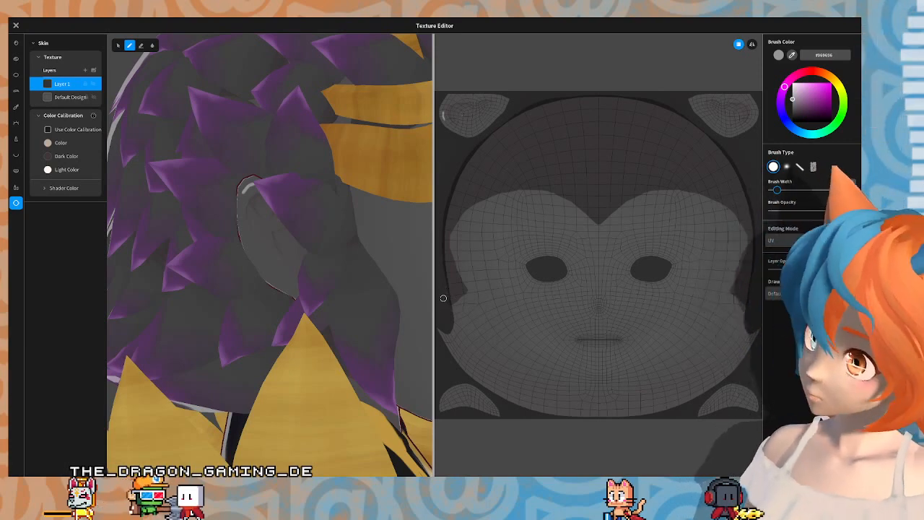
Step: Paint soft light grey highlights along the rim and inner folds of the character's right ear and blur them into the skin
left_click(787, 166)
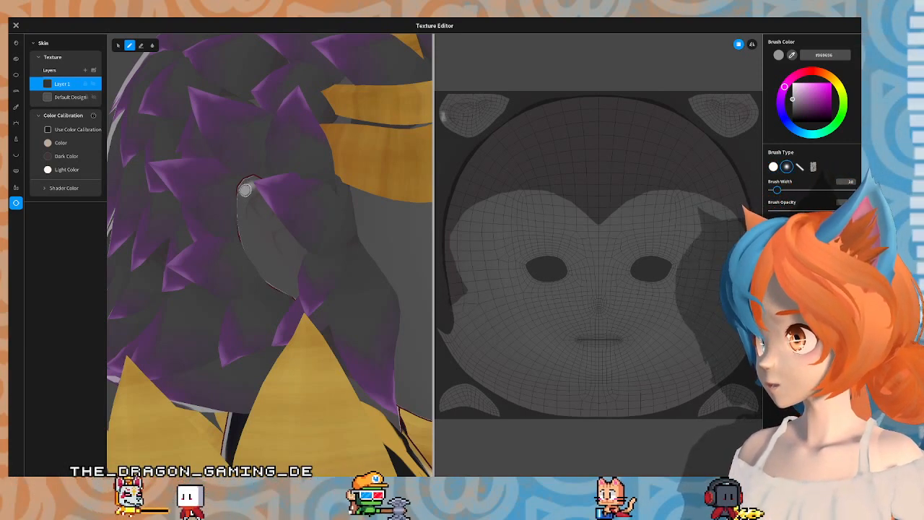
mouse_move(247, 180)
left_mouse_down()
mouse_move(266, 263)
mouse_move(253, 249)
mouse_move(259, 233)
mouse_move(271, 238)
left_mouse_up()
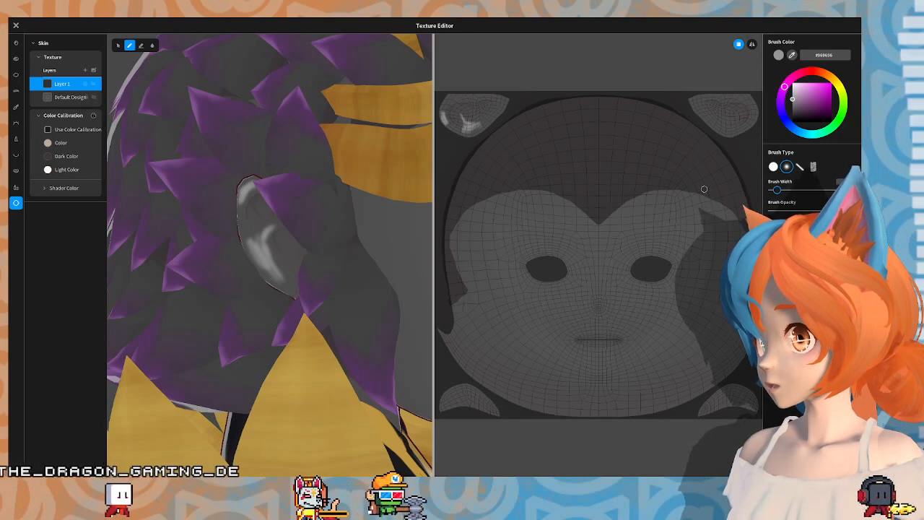
left_click(152, 45)
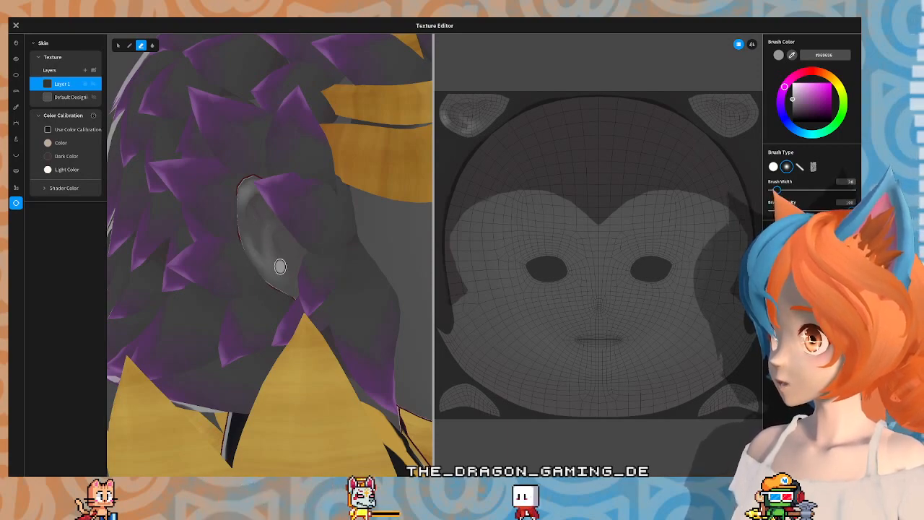
right_click_drag(230, 241, 228, 243)
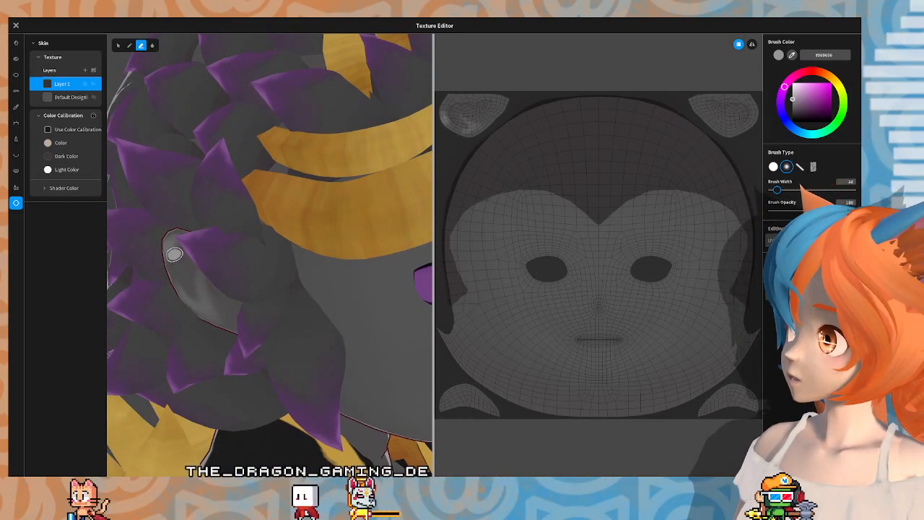
right_click_drag(174, 255, 244, 237)
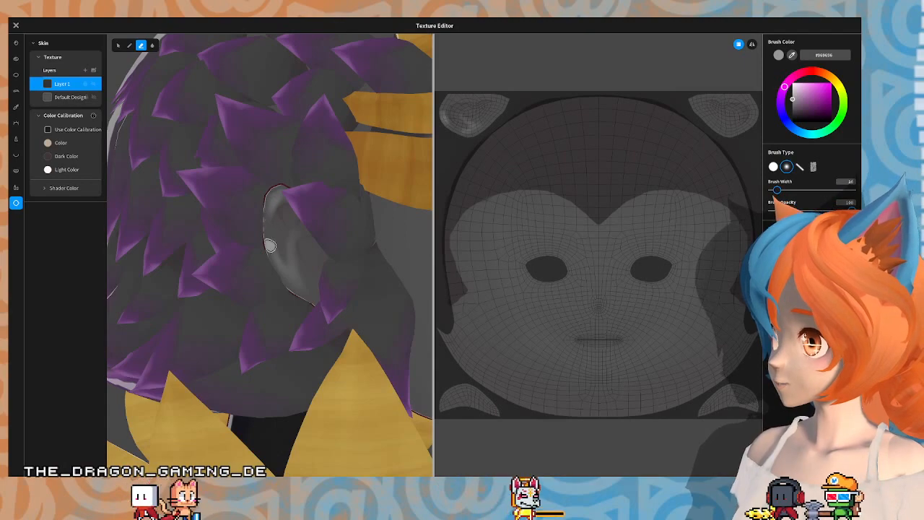
right_click_drag(241, 211, 231, 208)
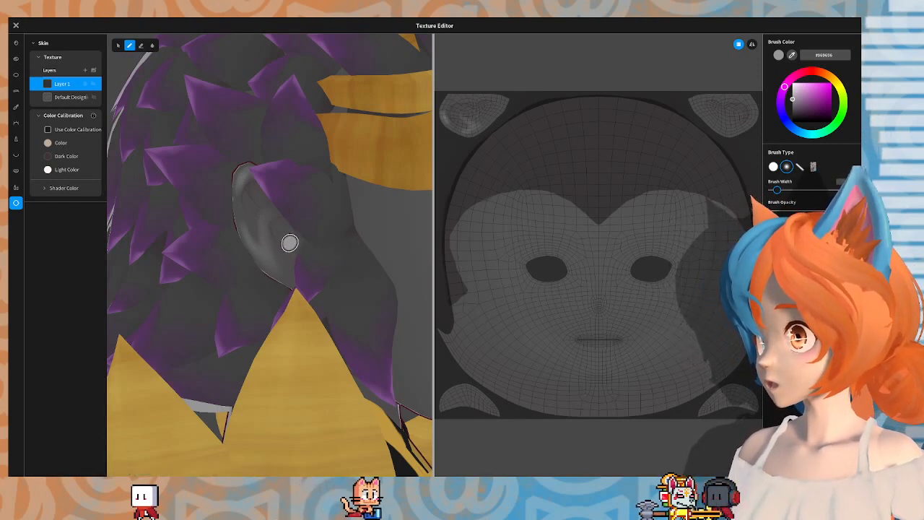
Step: Blend the right ear's added inner highlights with the blur tool and erase the excess light grey
left_click(152, 45)
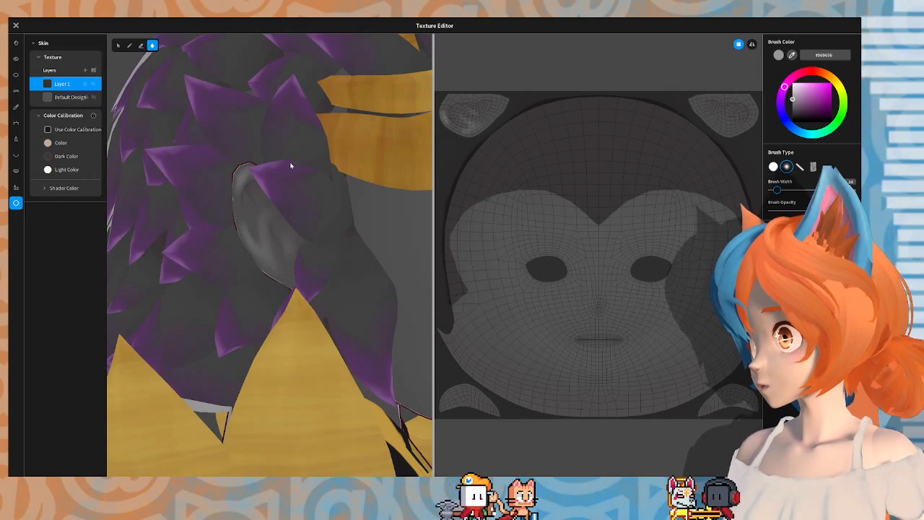
mouse_move(291, 166)
right_mouse_down()
mouse_move(301, 169)
mouse_move(294, 163)
right_mouse_up()
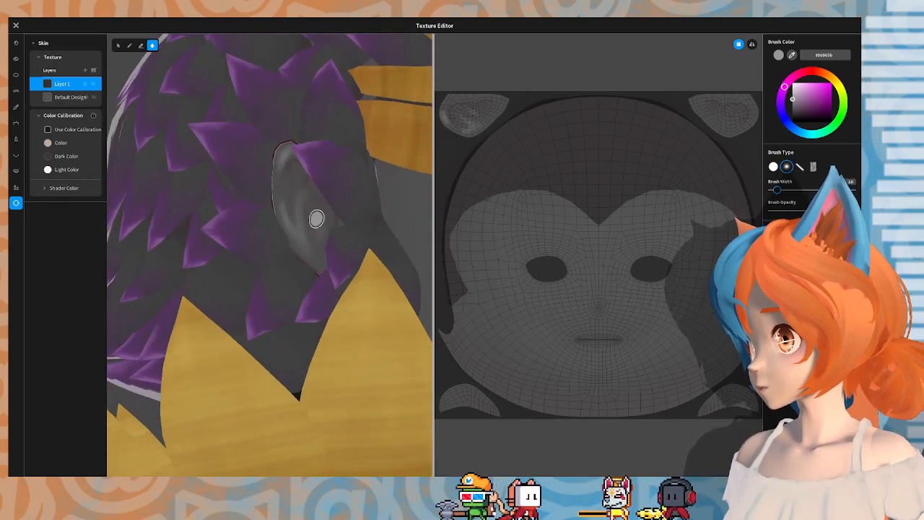
mouse_move(320, 258)
right_mouse_down()
mouse_move(326, 154)
mouse_move(380, 149)
right_mouse_up()
left_click(142, 46)
right_click_drag(311, 176, 318, 175)
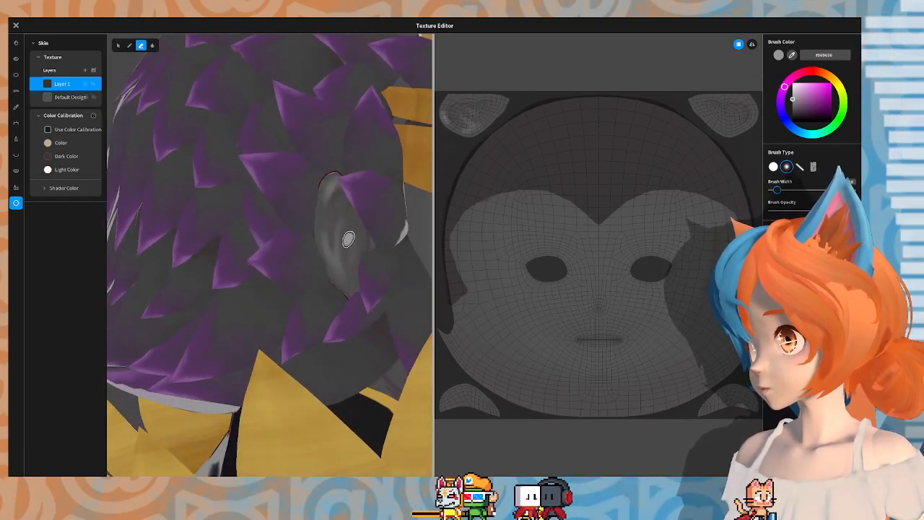
Step: Paint matching light grey highlights on the rim and inner folds of the character's left ear and blur them smooth
right_click_drag(403, 150, 322, 195)
left_click(129, 45)
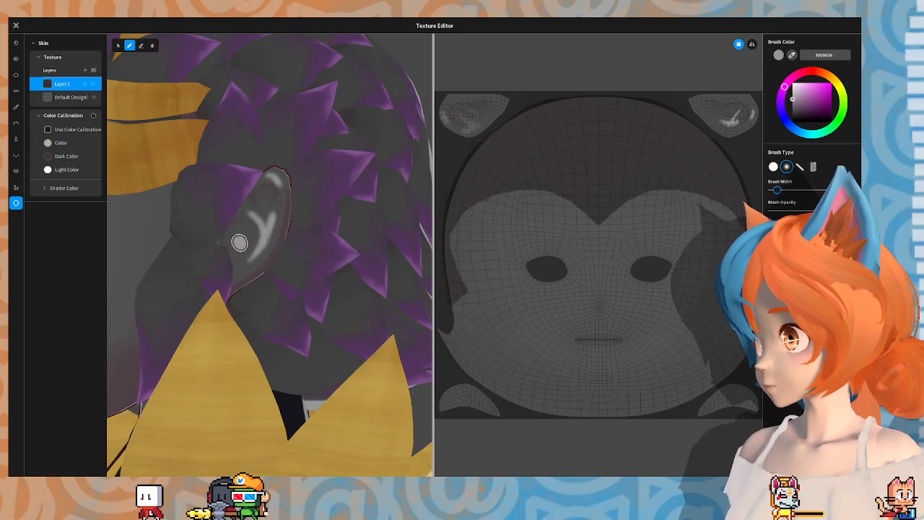
left_click_drag(236, 245, 239, 264)
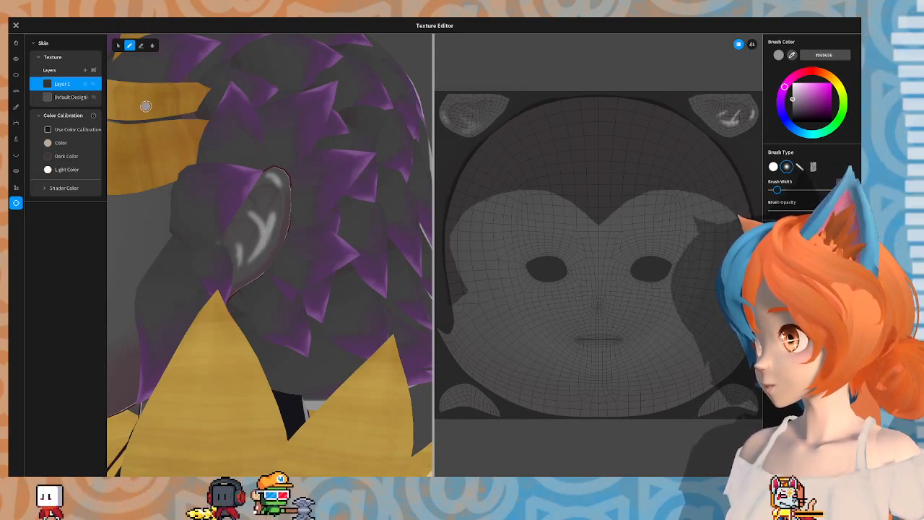
left_click(152, 46)
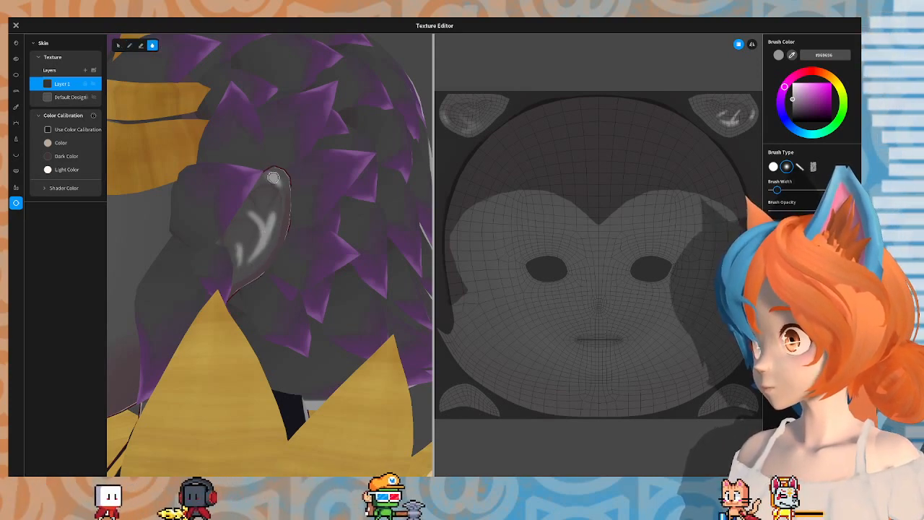
mouse_move(274, 180)
left_mouse_down()
mouse_move(284, 203)
mouse_move(260, 247)
mouse_move(270, 213)
left_mouse_up()
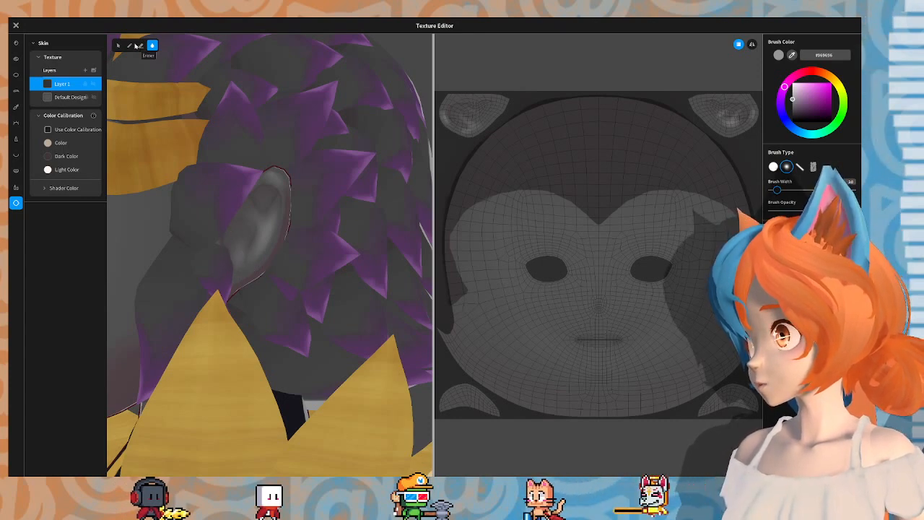
mouse_move(249, 172)
right_mouse_down()
mouse_move(258, 161)
mouse_move(248, 156)
right_mouse_up()
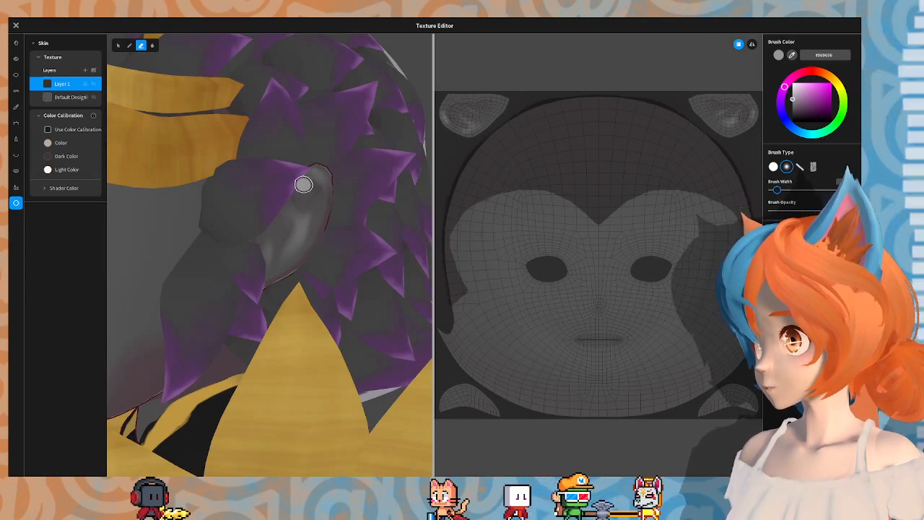
Step: Touch up the light grey highlights inside the character's left ear, blur them into the skin and erase the excess
mouse_move(319, 202)
right_mouse_down()
mouse_move(282, 154)
mouse_move(333, 146)
mouse_move(255, 149)
mouse_move(291, 146)
right_mouse_up()
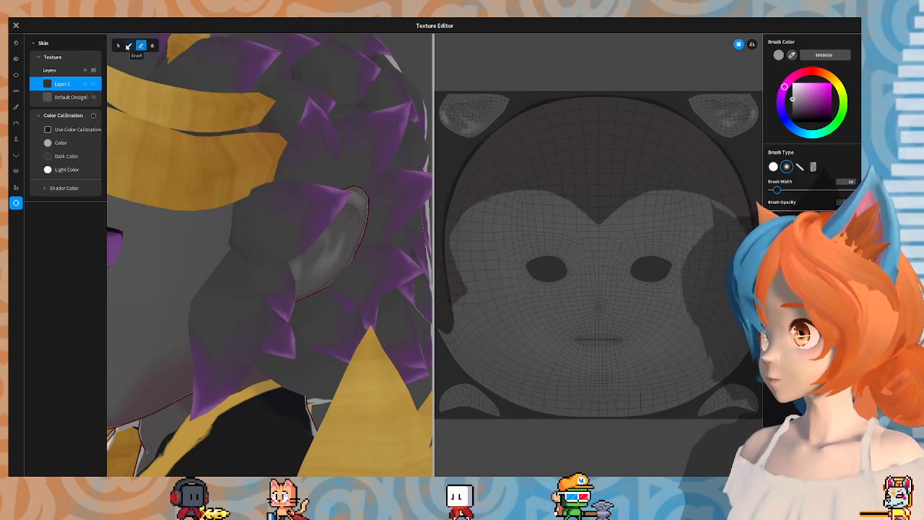
mouse_move(345, 241)
left_mouse_down()
mouse_move(330, 258)
mouse_move(355, 222)
mouse_move(342, 263)
left_mouse_up()
left_click(152, 46)
mouse_move(376, 224)
right_mouse_down()
mouse_move(361, 174)
mouse_move(310, 143)
mouse_move(343, 142)
mouse_move(311, 146)
mouse_move(204, 61)
right_mouse_up()
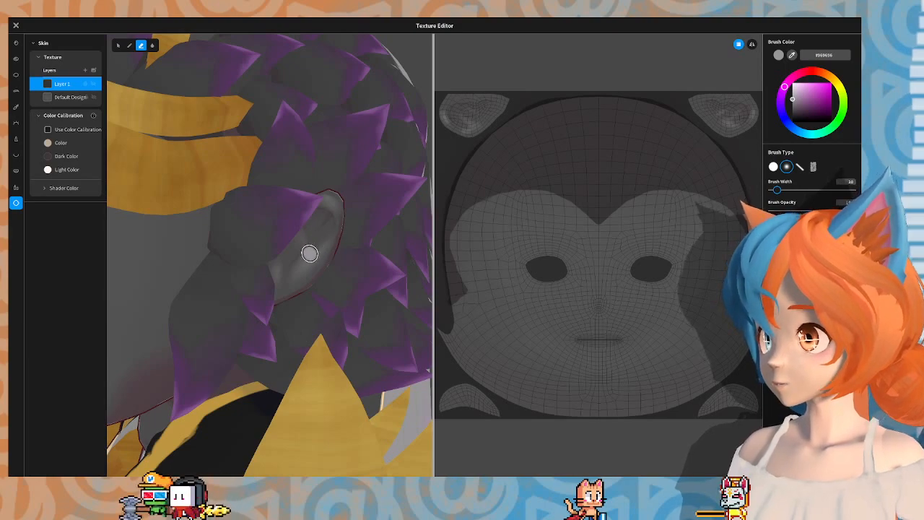
mouse_move(292, 169)
right_mouse_down()
mouse_move(303, 140)
mouse_move(324, 165)
mouse_move(288, 171)
mouse_move(322, 166)
mouse_move(299, 175)
right_mouse_up()
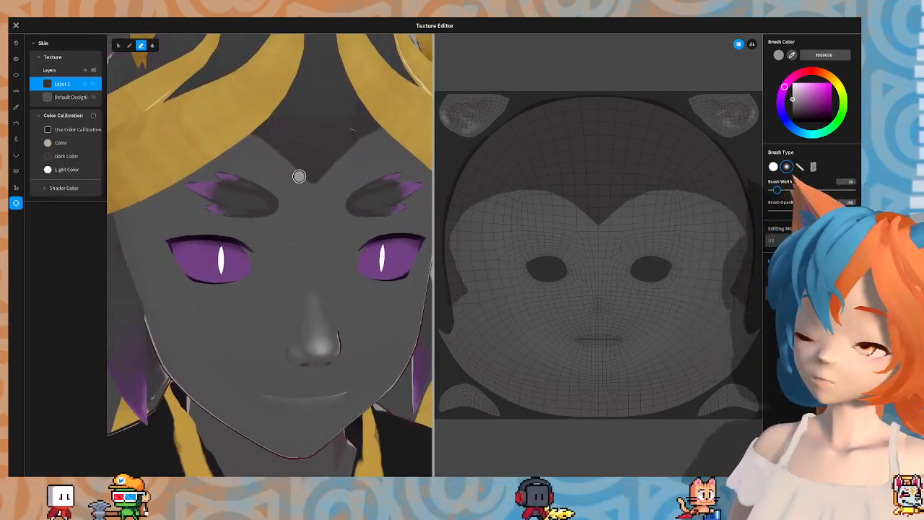
Step: Turn on mirrored painting and paint a light grey highlight along the bridge of the nose, replacing the first uneven stroke
right_click_drag(242, 156, 156, 79)
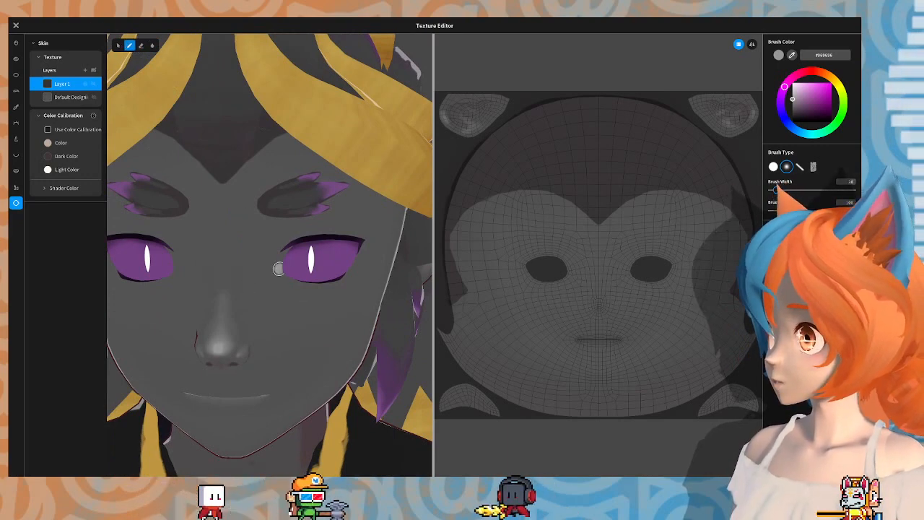
mouse_move(292, 292)
right_mouse_down()
mouse_move(285, 235)
mouse_move(288, 330)
mouse_move(324, 293)
mouse_move(278, 257)
right_mouse_up()
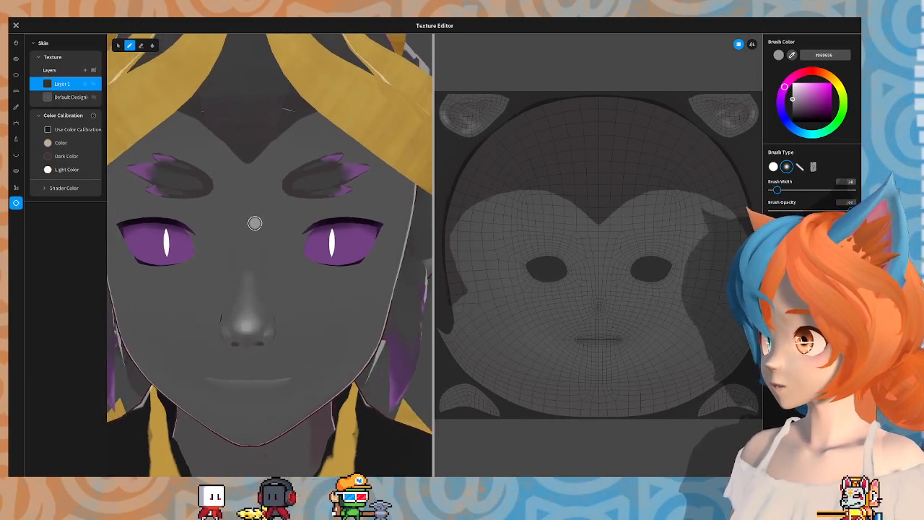
left_click_drag(246, 214, 244, 214)
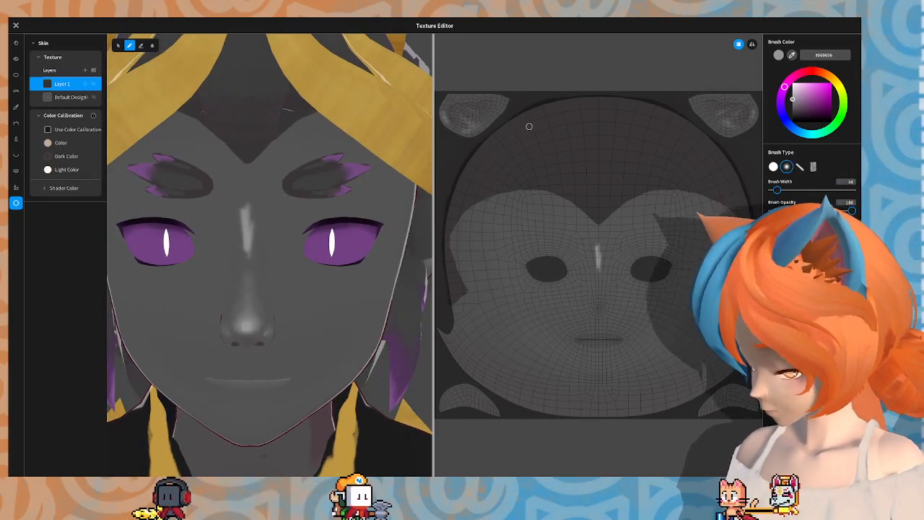
key("ctrl+z")
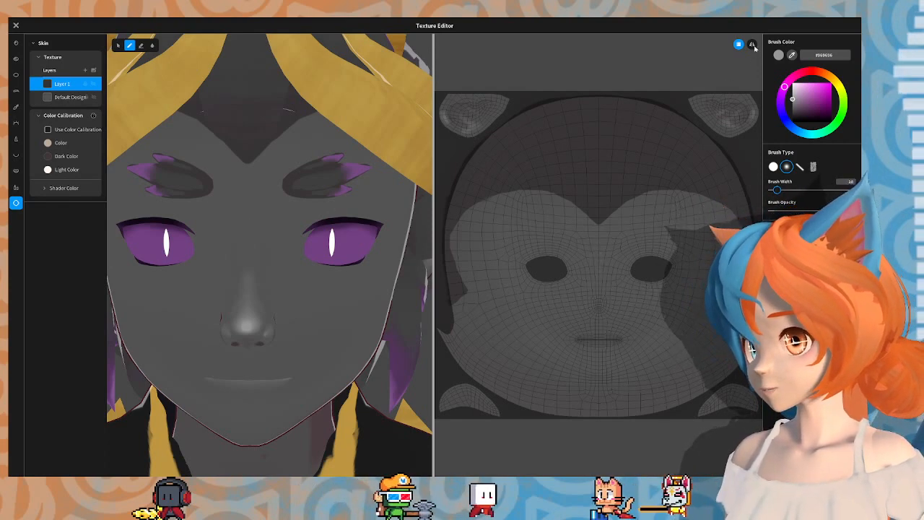
mouse_move(247, 260)
left_mouse_down()
mouse_move(248, 230)
mouse_move(247, 238)
left_mouse_up()
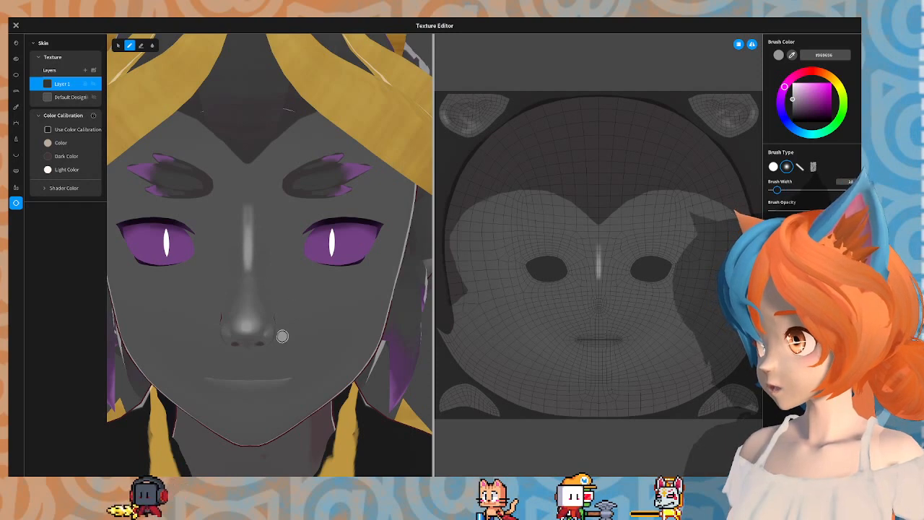
Step: Paint mirrored light grey highlights beneath the eyes and on the upper eyelids, extend the nose highlight and dab the chin
mouse_move(310, 306)
right_mouse_down()
mouse_move(301, 294)
mouse_move(311, 301)
right_mouse_up()
right_click_drag(300, 220, 305, 243)
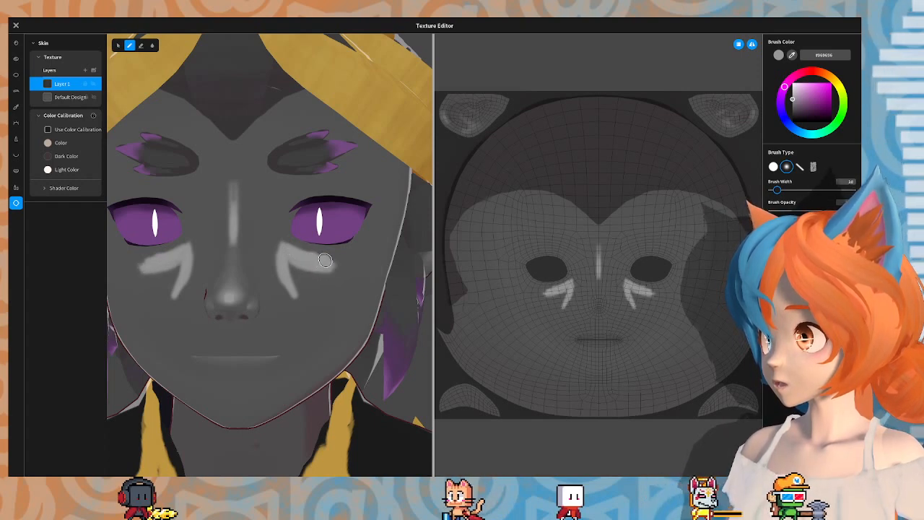
left_click_drag(325, 260, 350, 261)
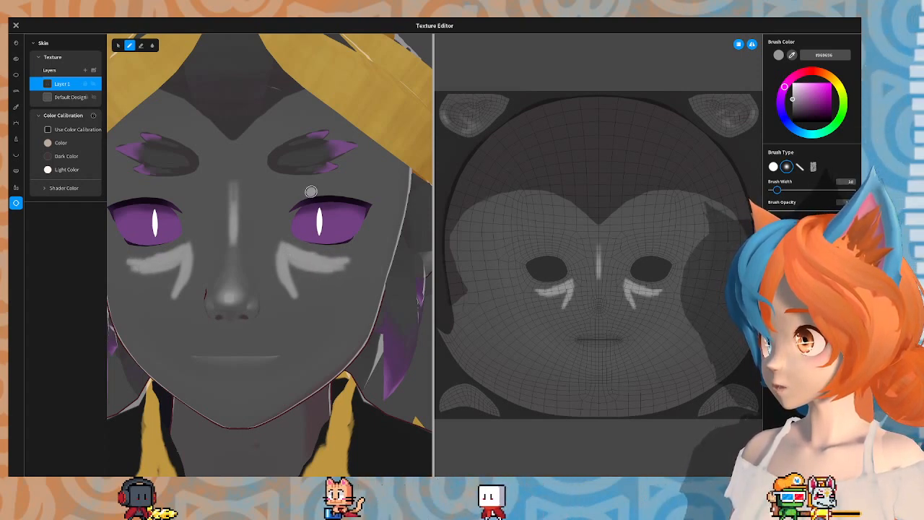
left_click_drag(310, 191, 346, 187)
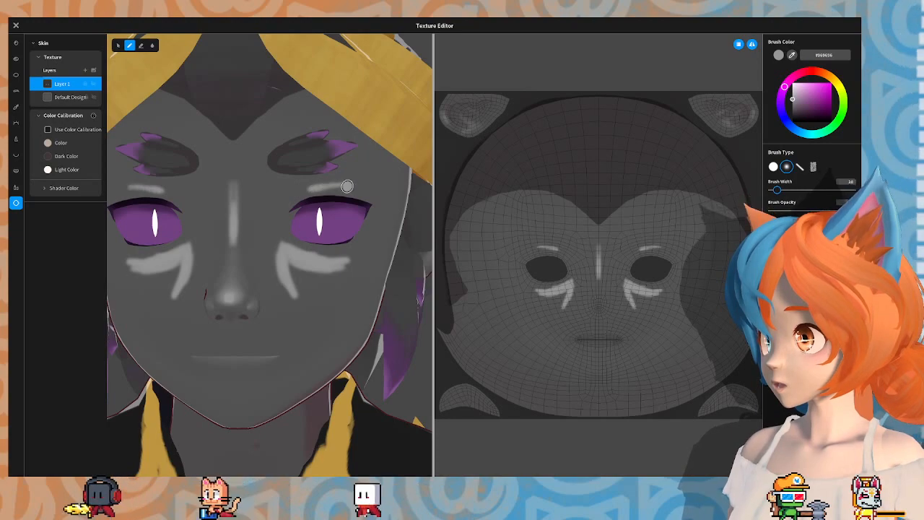
right_click_drag(347, 187, 264, 280)
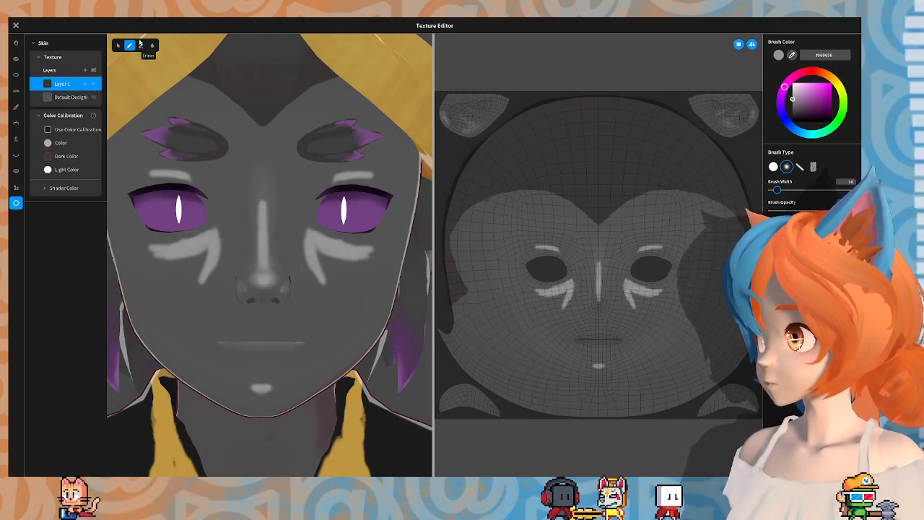
Step: Blur the nose, eyelid, cheek and chin highlights into the skin, widening the brush to soften the cheek strokes
left_click(152, 45)
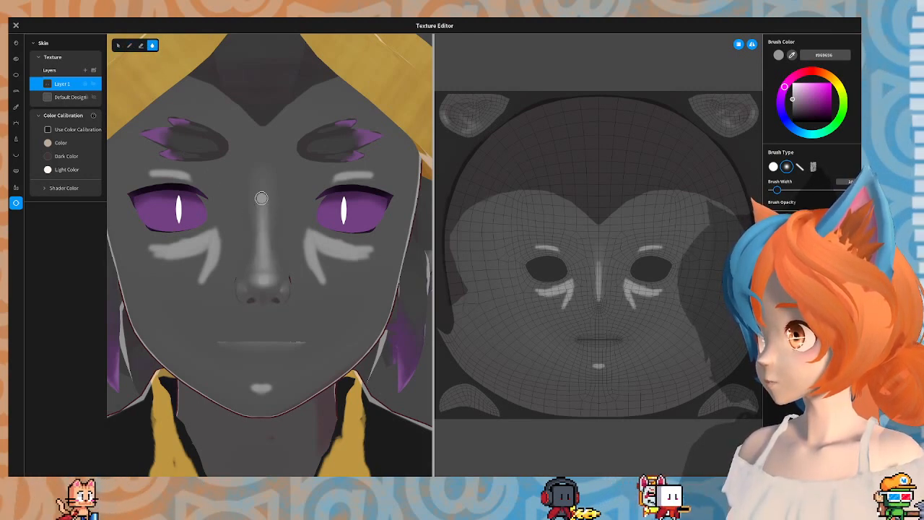
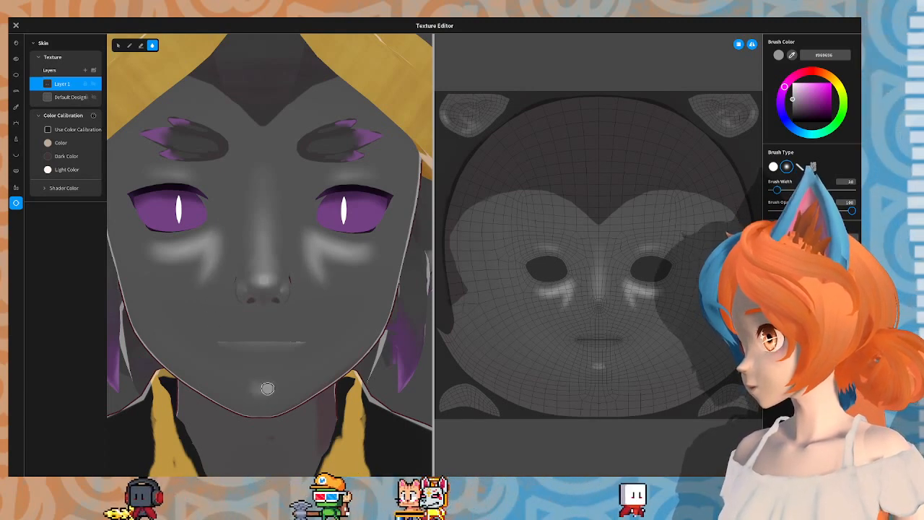
left_click_drag(778, 190, 800, 190)
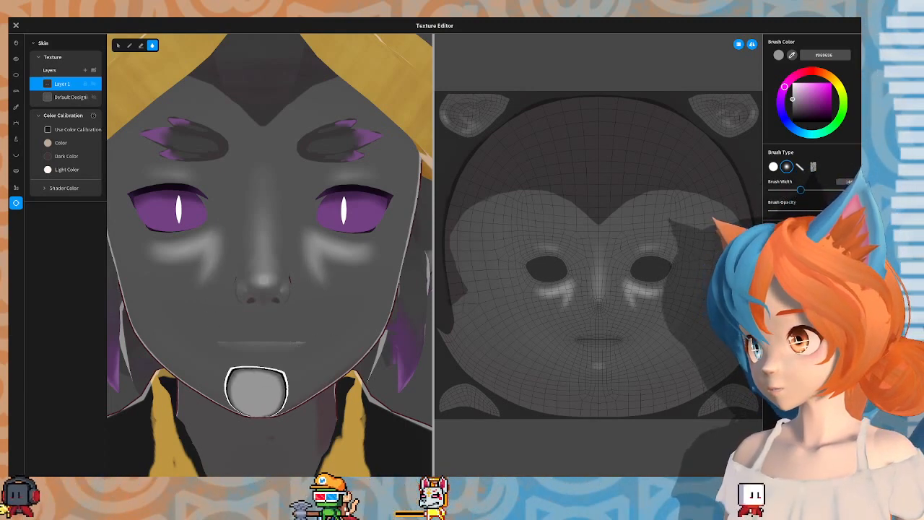
mouse_move(152, 227)
left_mouse_down()
mouse_move(185, 264)
mouse_move(209, 246)
mouse_move(158, 260)
mouse_move(202, 268)
mouse_move(181, 320)
mouse_move(208, 227)
mouse_move(142, 252)
mouse_move(159, 279)
mouse_move(204, 293)
mouse_move(203, 301)
left_mouse_up()
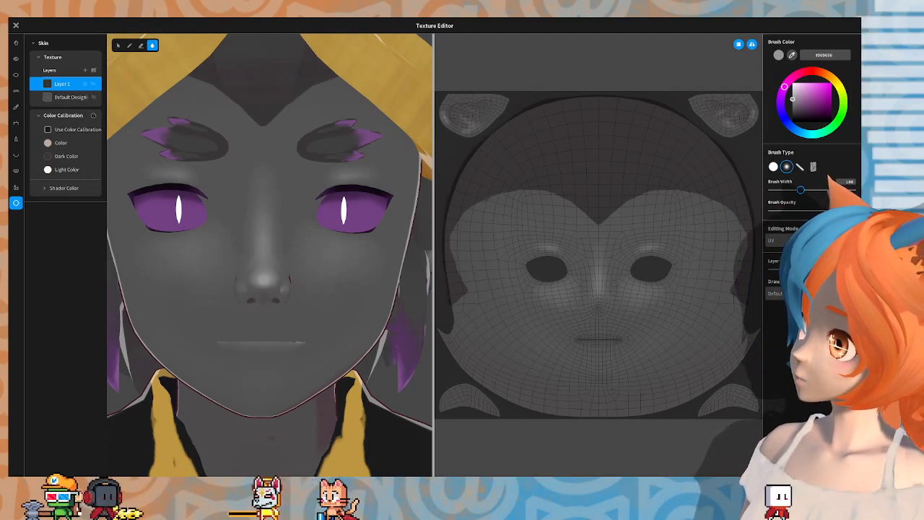
mouse_move(210, 151)
right_mouse_down()
mouse_move(275, 156)
mouse_move(216, 180)
mouse_move(221, 140)
mouse_move(370, 128)
mouse_move(154, 138)
mouse_move(227, 201)
mouse_move(268, 128)
mouse_move(212, 155)
right_mouse_up()
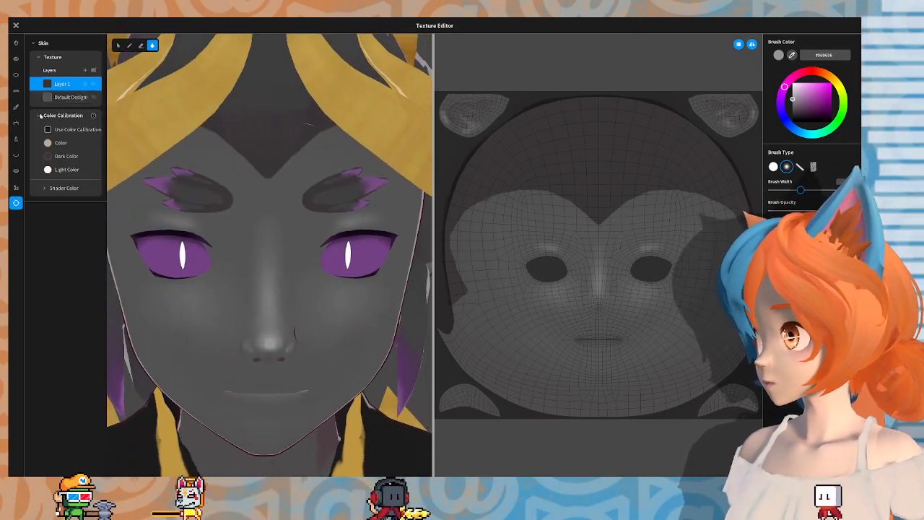
Step: Add a new skin layer, sample the dark hairline colour and paint mirrored shading along the nose sides and above the eyes
left_click(85, 71)
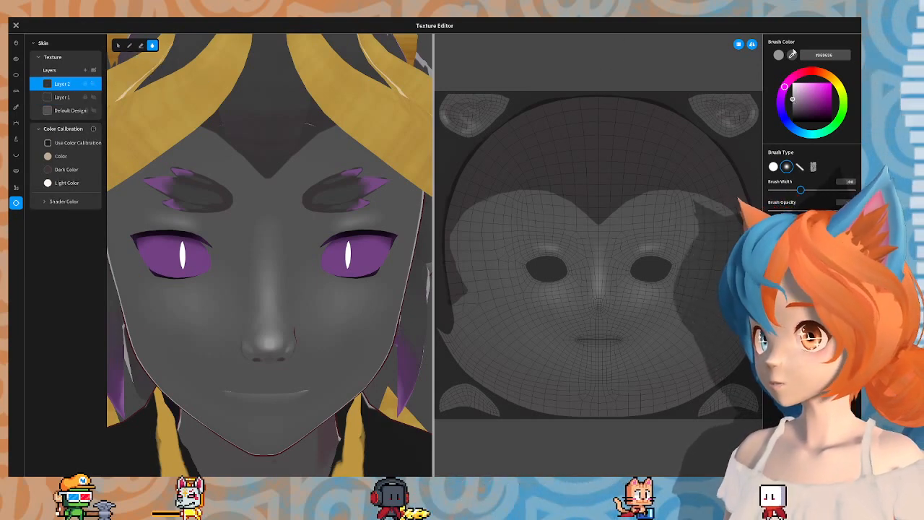
left_click(284, 107)
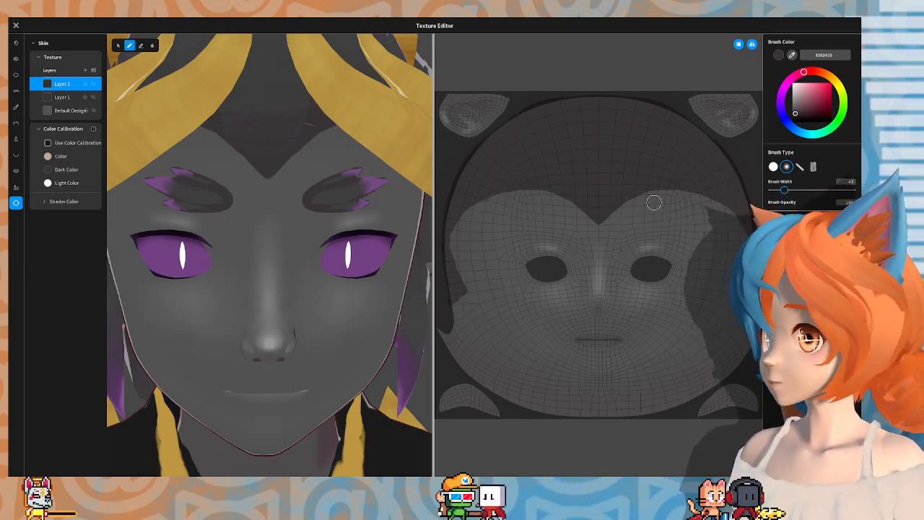
middle_click_drag(299, 220, 300, 213)
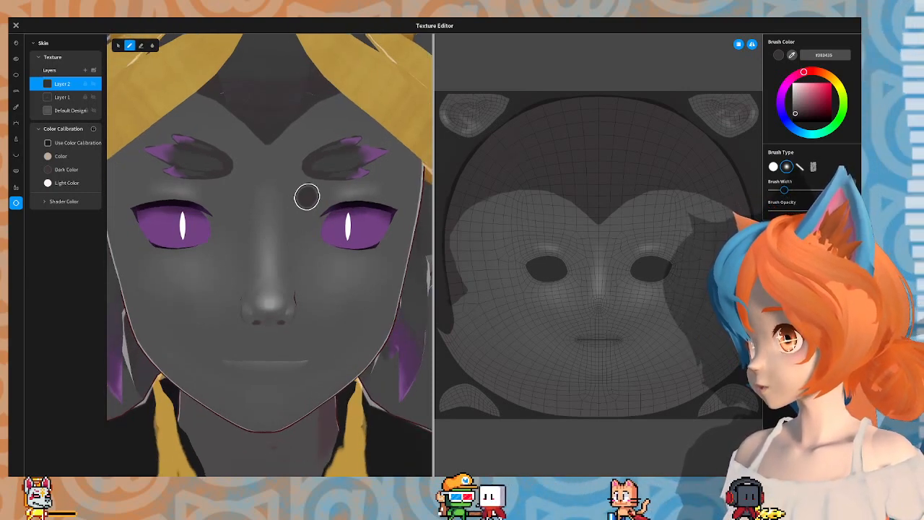
mouse_move(318, 187)
left_mouse_down()
mouse_move(299, 202)
mouse_move(322, 212)
mouse_move(299, 217)
mouse_move(297, 233)
mouse_move(296, 201)
mouse_move(303, 260)
left_mouse_up()
right_click_drag(425, 183, 396, 181)
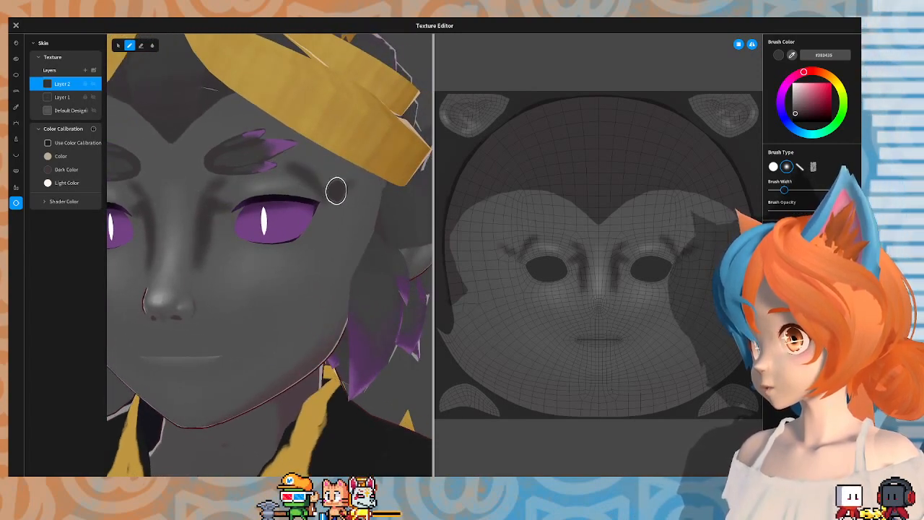
Step: Paint mirrored dark shading around the outer eye corners and temples, beneath the nose and at the corners of the mouth
mouse_move(336, 190)
right_mouse_down()
mouse_move(256, 115)
mouse_move(320, 187)
right_mouse_up()
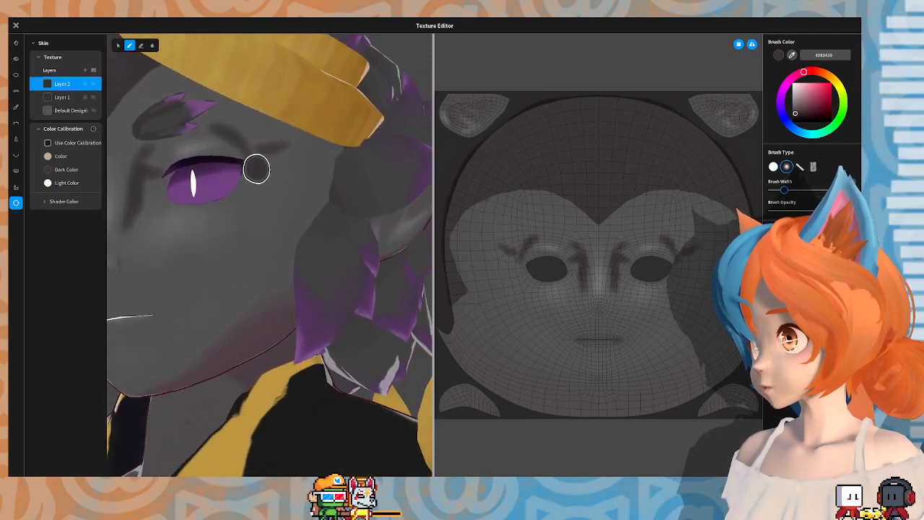
mouse_move(257, 169)
left_mouse_down()
mouse_move(281, 163)
mouse_move(292, 202)
left_mouse_up()
mouse_move(320, 217)
right_mouse_down()
mouse_move(412, 206)
mouse_move(295, 209)
right_mouse_up()
right_click_drag(246, 269, 289, 271)
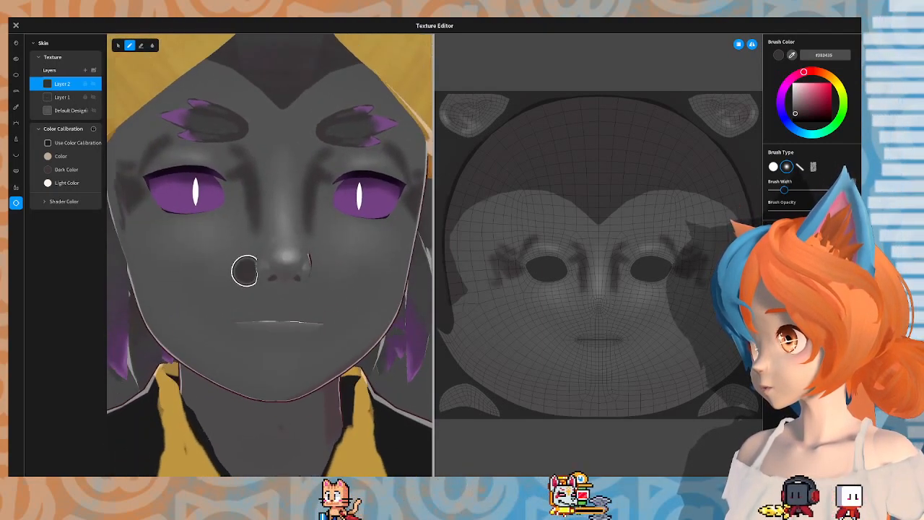
mouse_move(282, 355)
right_mouse_down()
mouse_move(234, 274)
mouse_move(256, 233)
mouse_move(264, 254)
right_mouse_up()
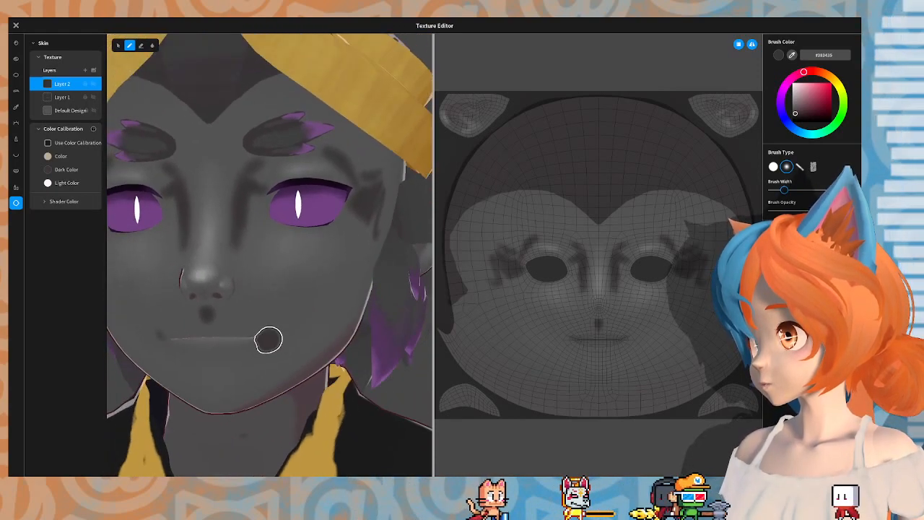
Step: Blur the dark shading along both sides of the nose bridge into the skin
mouse_move(244, 345)
right_mouse_down()
mouse_move(342, 275)
mouse_move(233, 312)
right_mouse_up()
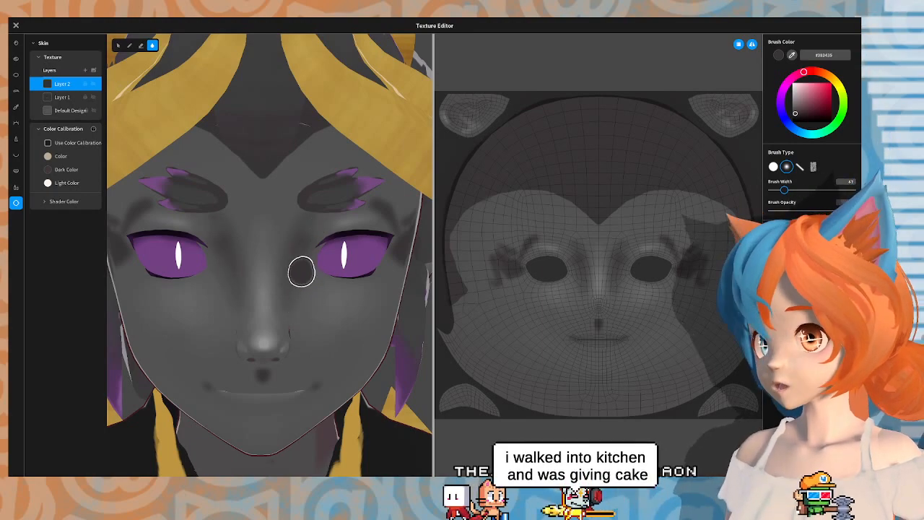
mouse_move(308, 188)
right_mouse_down()
mouse_move(291, 176)
mouse_move(306, 181)
right_mouse_up()
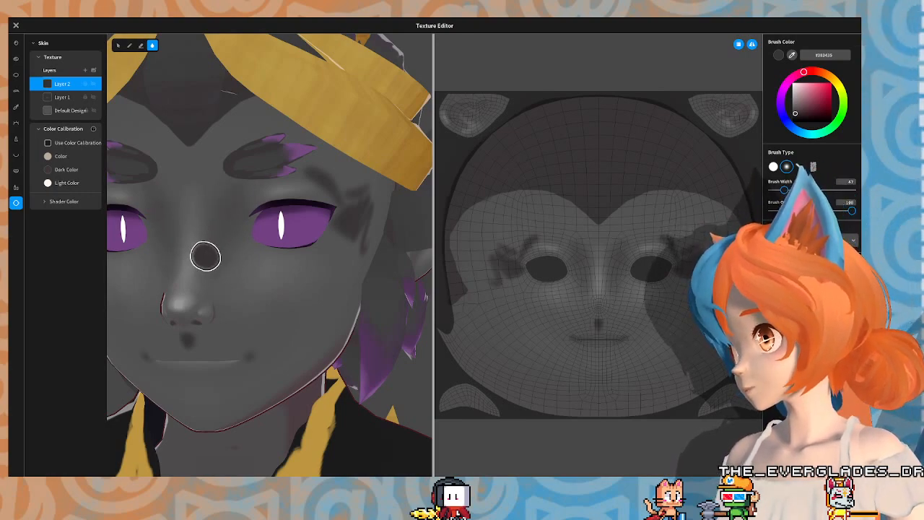
mouse_move(240, 243)
right_mouse_down()
mouse_move(333, 252)
mouse_move(233, 250)
right_mouse_up()
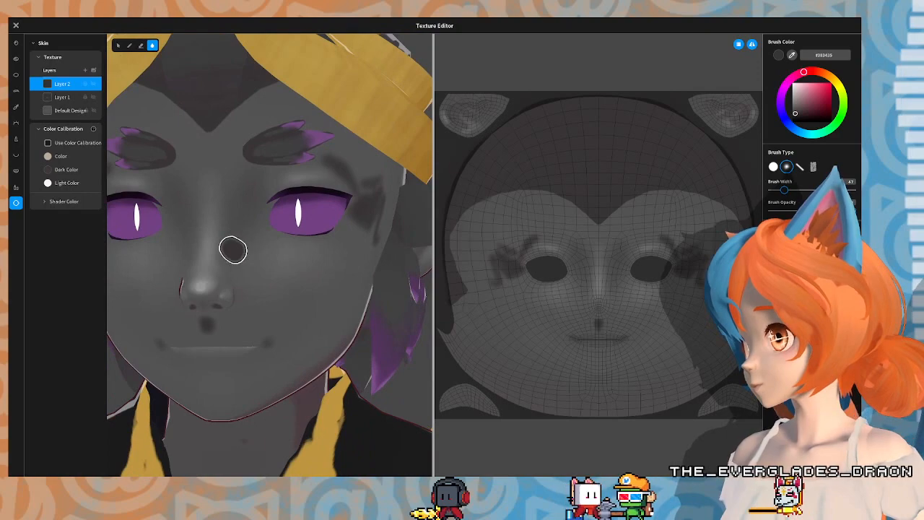
Step: Add dark dabs beside the nostrils and blur them together with the shading beneath the nose and at the mouth corners
left_click(130, 44)
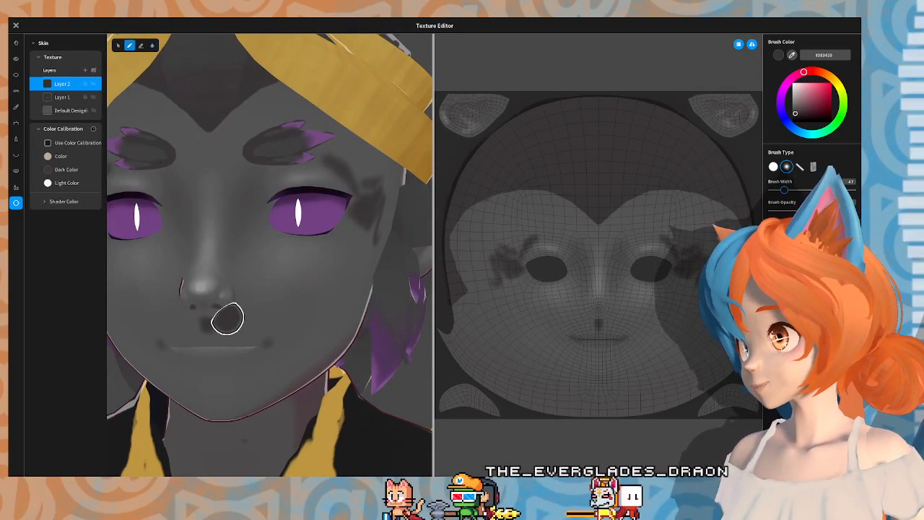
left_click(239, 304)
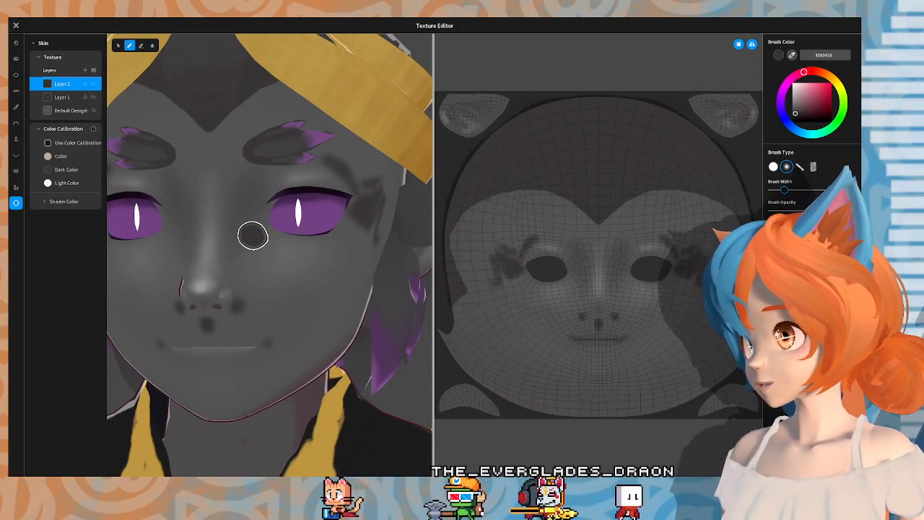
left_click(153, 46)
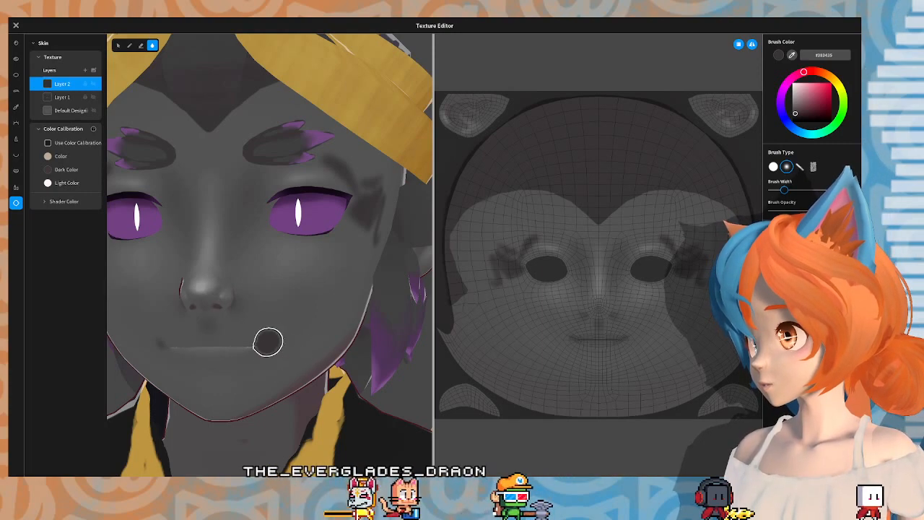
Step: Blur the dark shading around the outer eye corners and temples smoothly into the skin
mouse_move(270, 256)
right_mouse_down()
mouse_move(153, 332)
mouse_move(291, 208)
right_mouse_up()
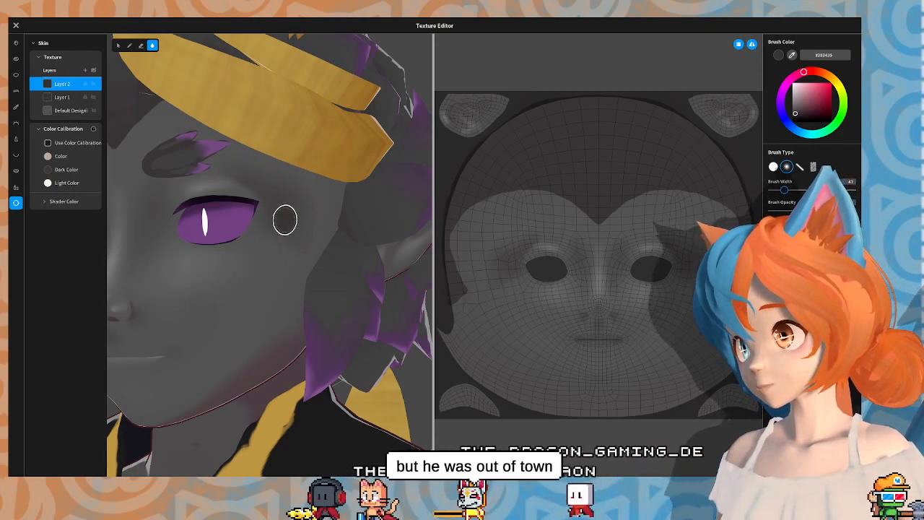
right_click_drag(315, 174, 448, 174)
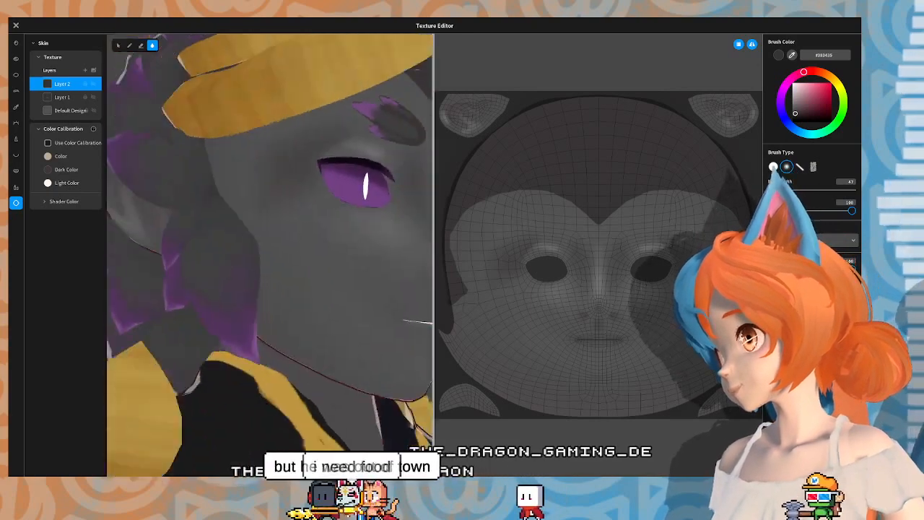
right_click_drag(538, 174, 279, 178)
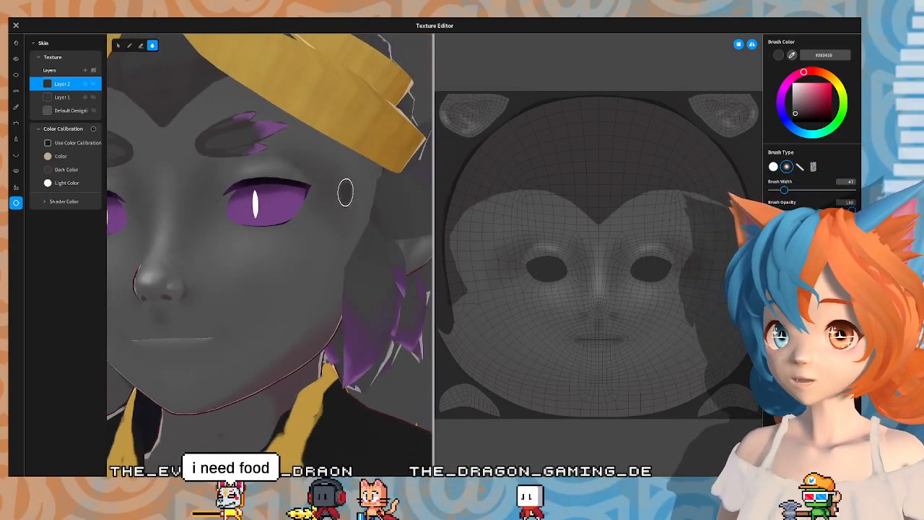
mouse_move(345, 192)
right_mouse_down()
mouse_move(320, 177)
mouse_move(313, 187)
mouse_move(330, 177)
mouse_move(294, 179)
right_mouse_up()
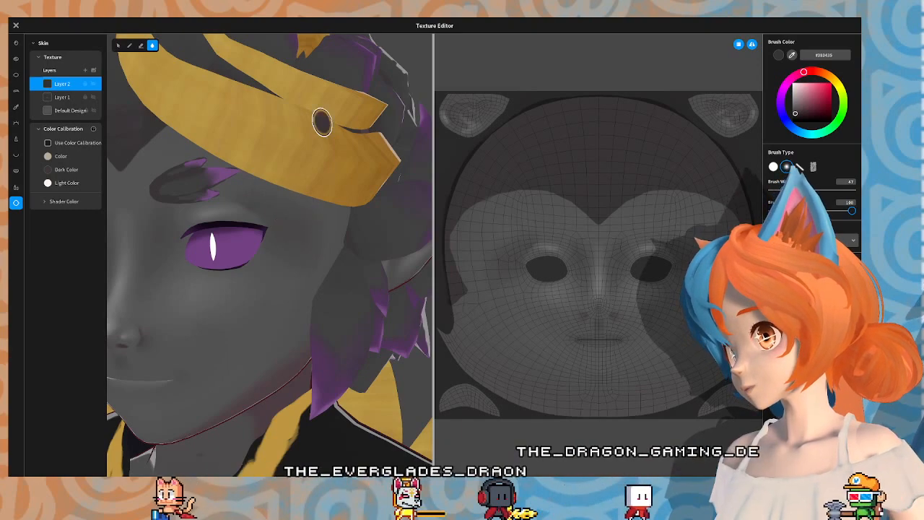
right_click_drag(322, 120, 287, 93)
right_click_drag(253, 223, 235, 163)
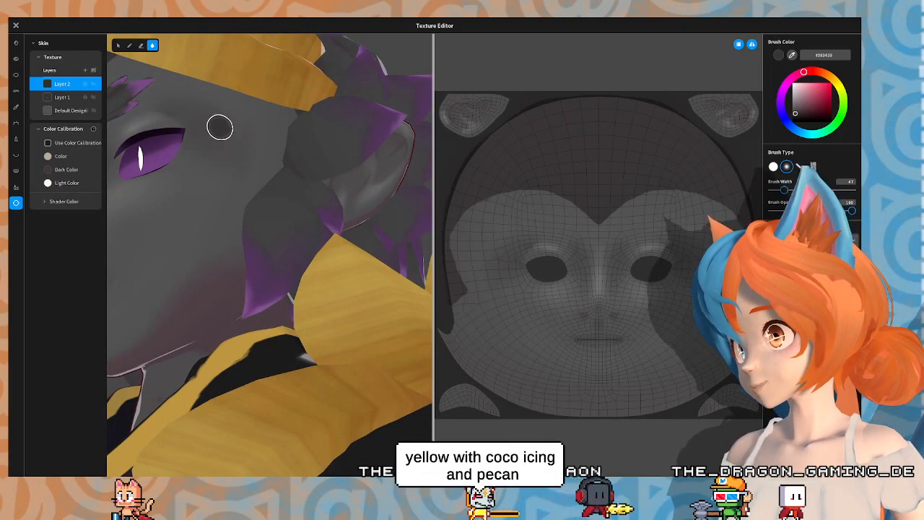
Step: Add small mirrored dark dabs at the temples beyond the outer eyebrows and blur them into the skin
mouse_move(250, 132)
right_mouse_down()
mouse_move(330, 180)
mouse_move(257, 139)
mouse_move(318, 180)
mouse_move(498, 192)
mouse_move(181, 163)
right_mouse_up()
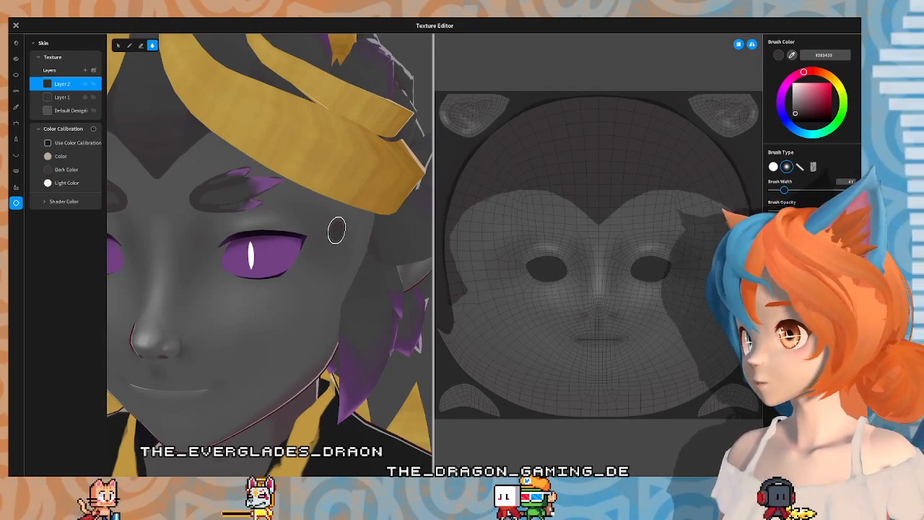
mouse_move(288, 160)
right_mouse_down()
mouse_move(392, 130)
mouse_move(375, 145)
right_mouse_up()
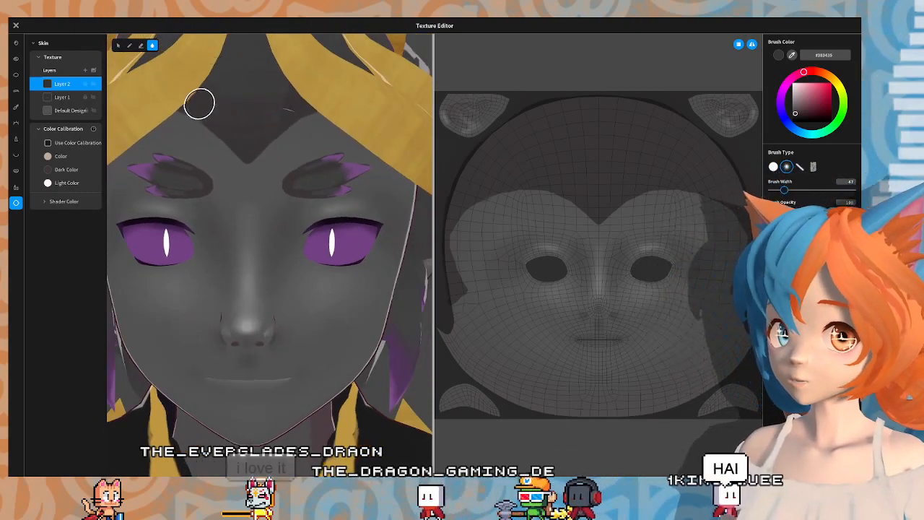
mouse_move(296, 101)
right_mouse_down()
mouse_move(239, 50)
mouse_move(224, 91)
right_mouse_up()
left_click(131, 47)
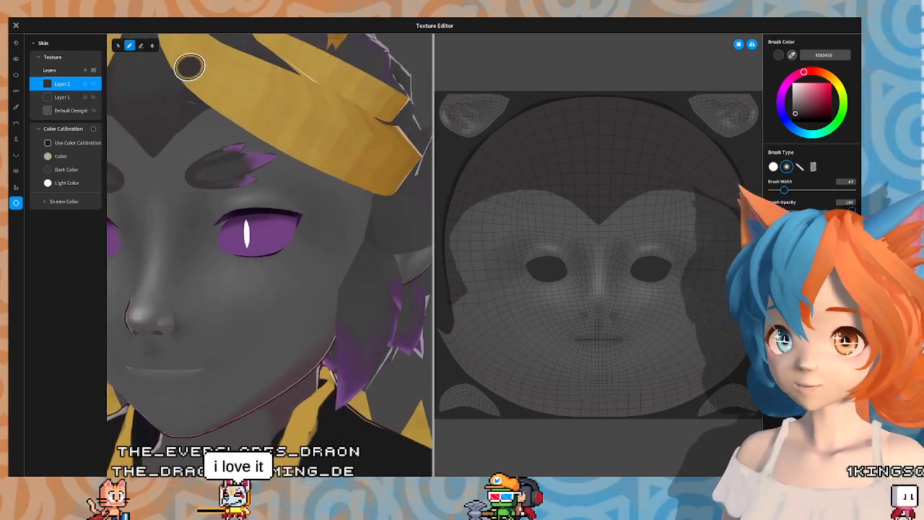
mouse_move(379, 102)
right_mouse_down()
mouse_move(278, 151)
mouse_move(263, 134)
mouse_move(292, 87)
right_mouse_up()
left_click(217, 174)
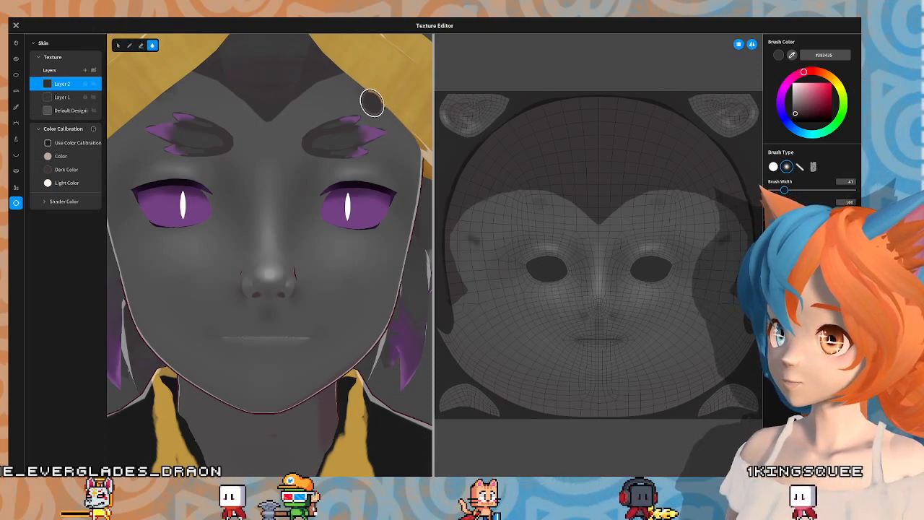
right_click_drag(371, 103, 344, 67)
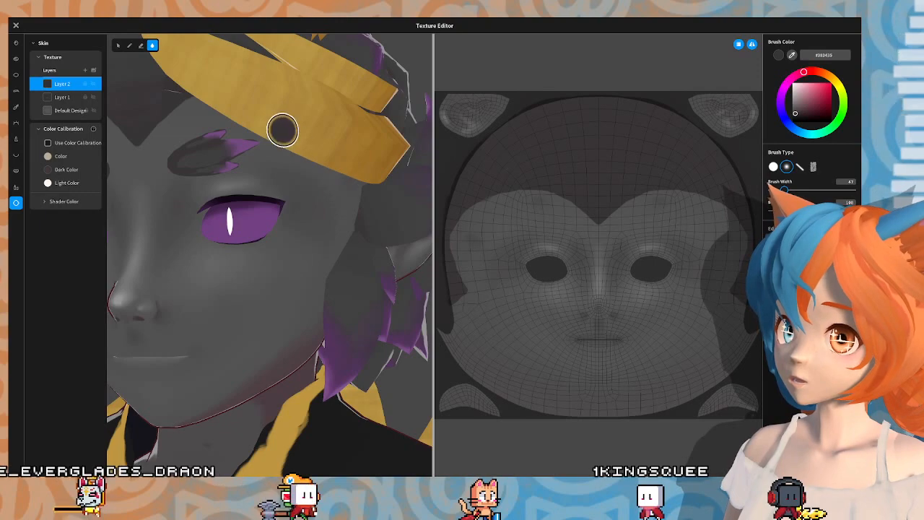
Step: Paint mirrored dark patches over the lower cheeks between the mouth corners and the hair, filling in their lighter gaps
right_click_drag(282, 128, 376, 160)
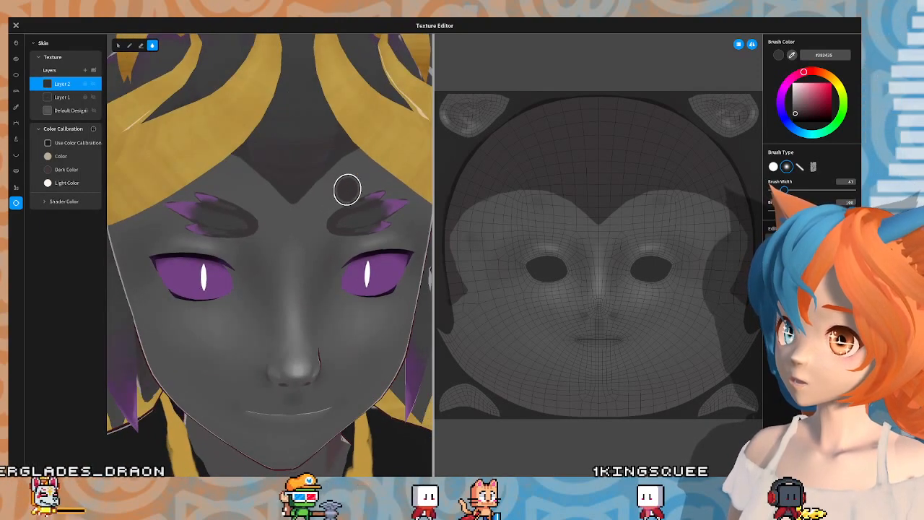
right_click_drag(361, 144, 320, 194)
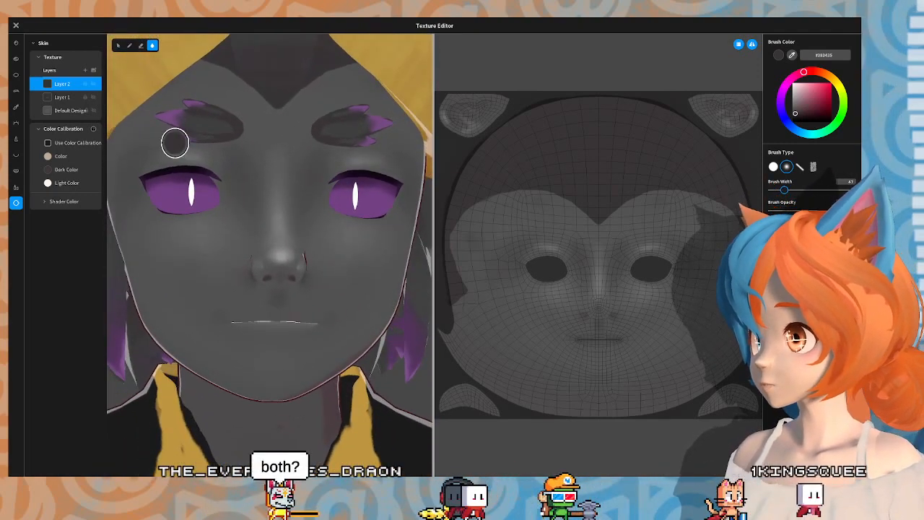
mouse_move(174, 140)
right_mouse_down()
mouse_move(260, 149)
mouse_move(203, 150)
right_mouse_up()
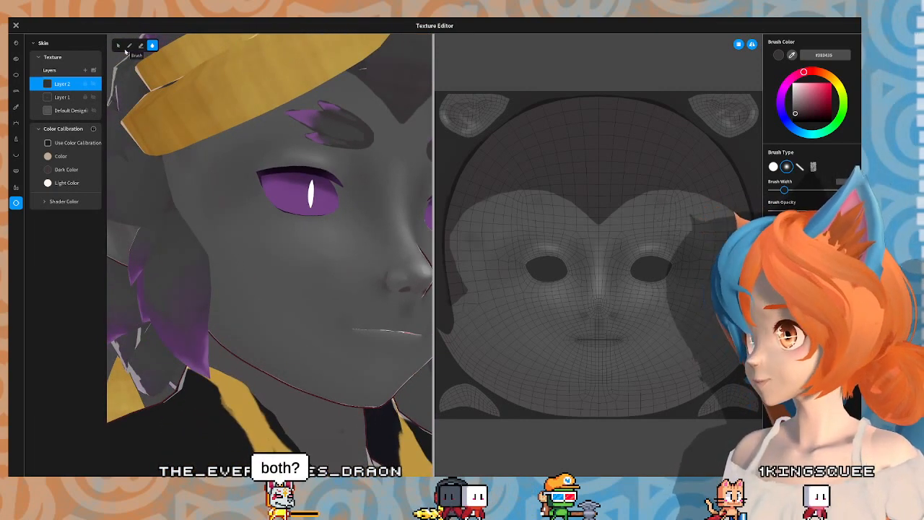
left_click_drag(255, 283, 276, 331)
mouse_move(248, 288)
left_mouse_down()
mouse_move(244, 330)
mouse_move(231, 284)
mouse_move(275, 320)
left_mouse_up()
mouse_move(276, 321)
right_mouse_down()
mouse_move(202, 281)
mouse_move(266, 306)
right_mouse_up()
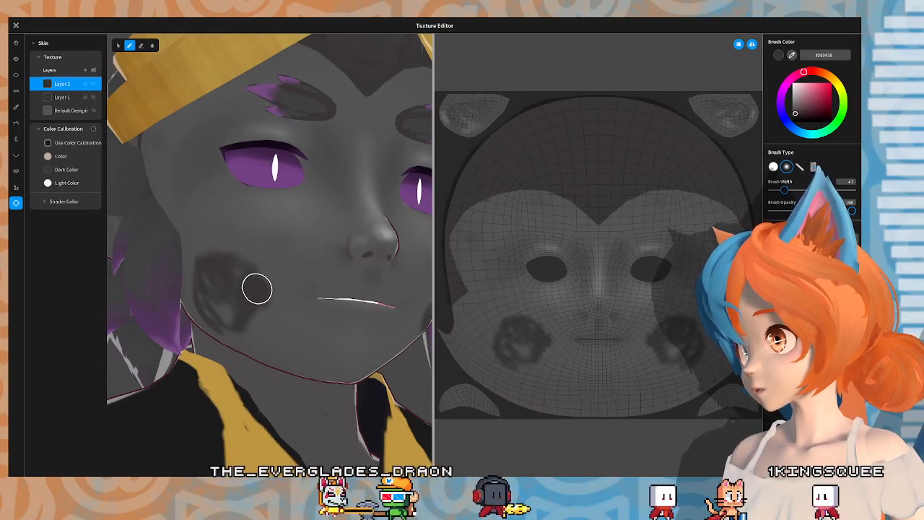
mouse_move(243, 272)
right_mouse_down()
mouse_move(359, 325)
mouse_move(269, 282)
right_mouse_up()
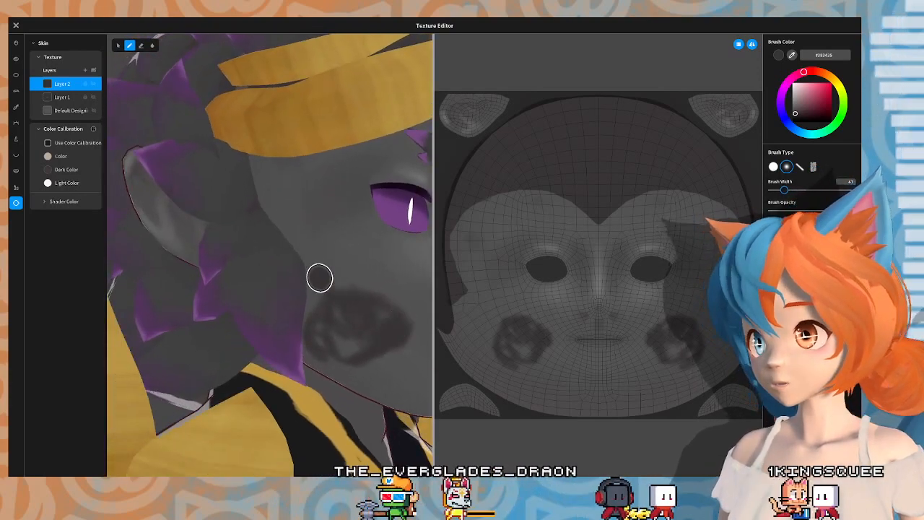
left_click_drag(342, 320, 351, 355)
mouse_move(341, 282)
right_mouse_down()
mouse_move(260, 267)
mouse_move(318, 279)
right_mouse_up()
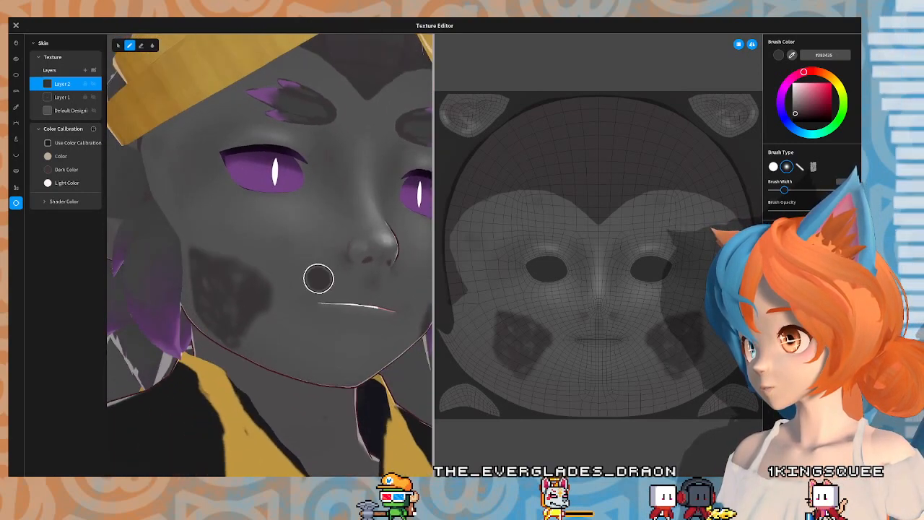
Step: Blur the dark patches on both lower cheeks smoothly into the surrounding skin
left_click(143, 45)
mouse_move(311, 238)
right_mouse_down()
mouse_move(423, 241)
mouse_move(210, 151)
right_mouse_up()
mouse_move(276, 236)
left_mouse_down()
mouse_move(268, 229)
mouse_move(354, 295)
left_mouse_up()
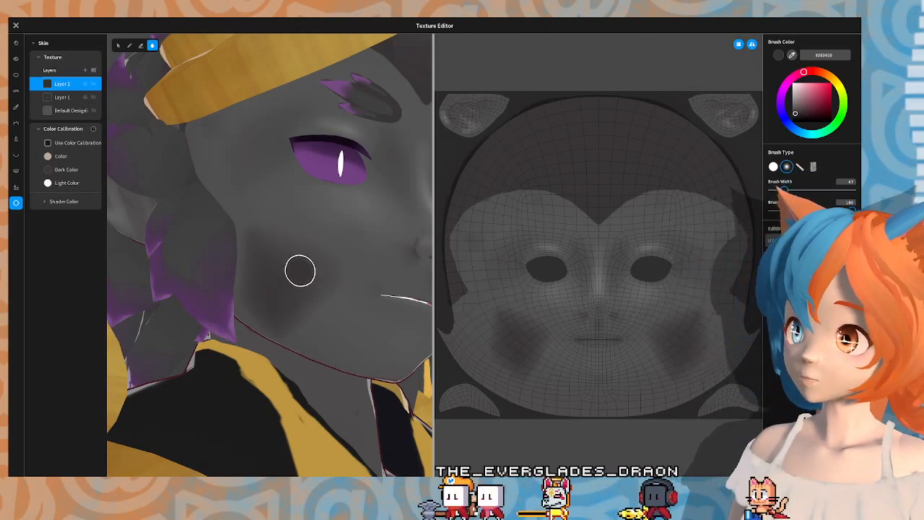
right_click_drag(311, 179, 148, 253)
mouse_move(287, 186)
right_mouse_down()
mouse_move(402, 151)
mouse_move(469, 170)
mouse_move(287, 181)
right_mouse_up()
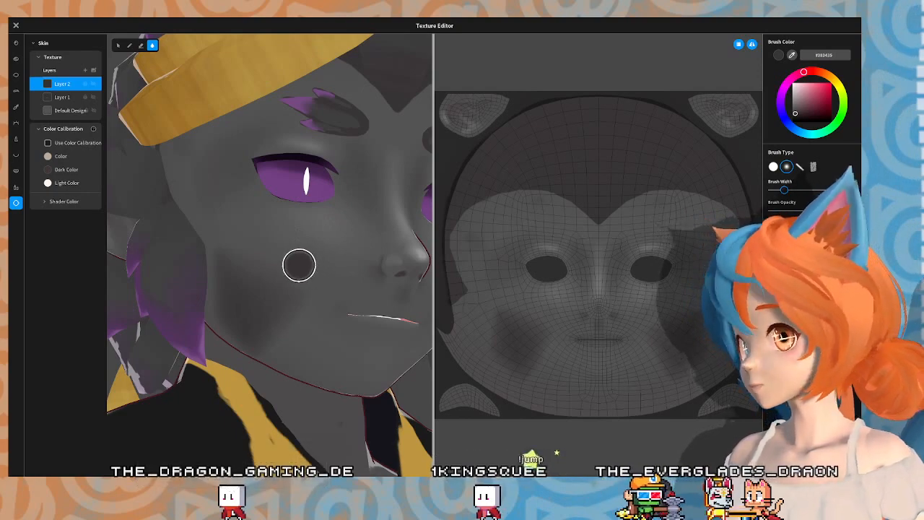
mouse_move(299, 265)
right_mouse_down()
mouse_move(394, 210)
mouse_move(261, 292)
right_mouse_up()
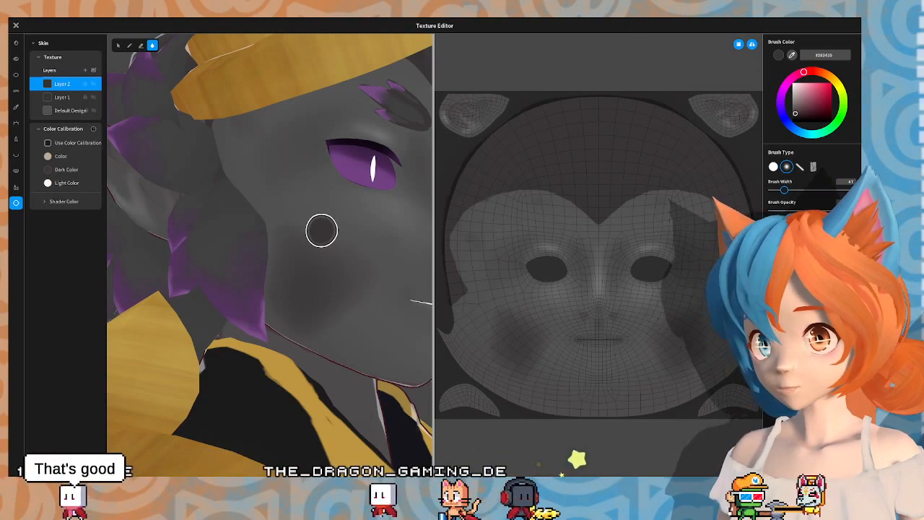
Step: Lighten the blurred dark shading on both cheeks with a wide textured eraser at opacity 14
left_click(140, 45)
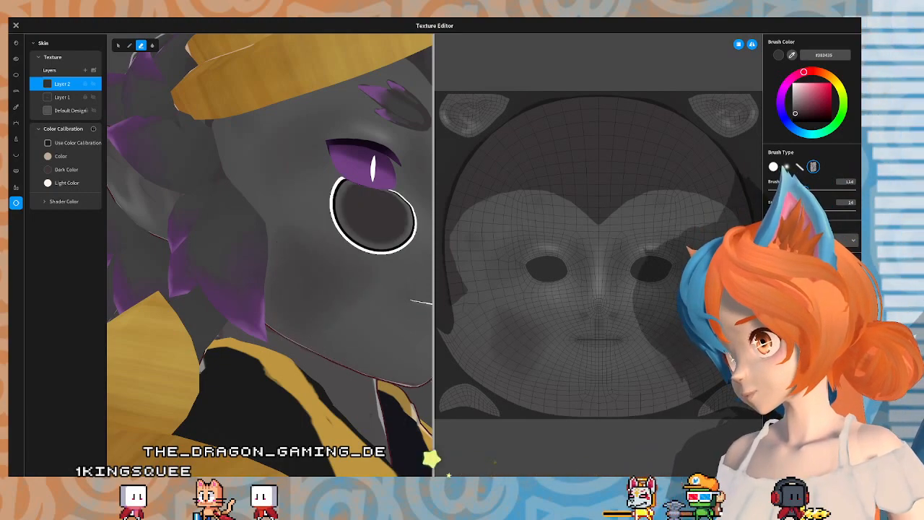
mouse_move(371, 212)
right_mouse_down()
mouse_move(169, 285)
mouse_move(205, 284)
mouse_move(295, 244)
right_mouse_up()
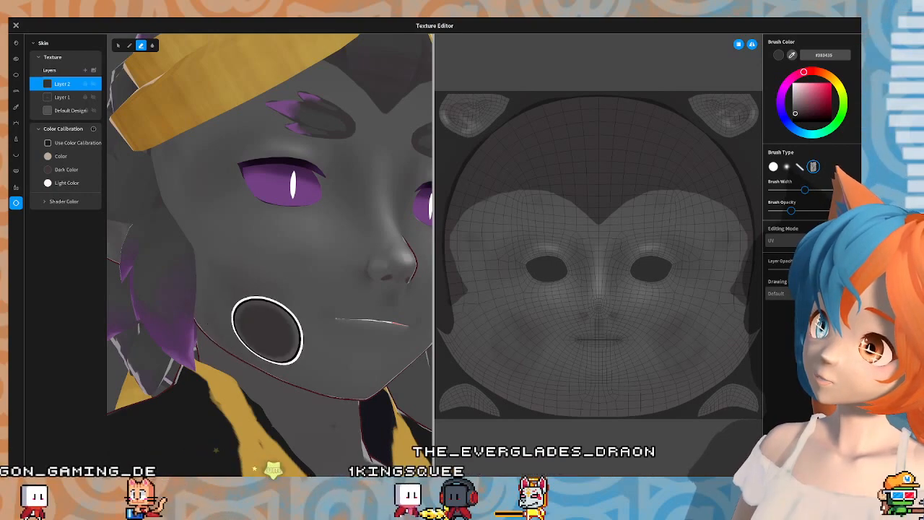
mouse_move(283, 273)
right_mouse_down()
mouse_move(328, 190)
mouse_move(344, 187)
right_mouse_up()
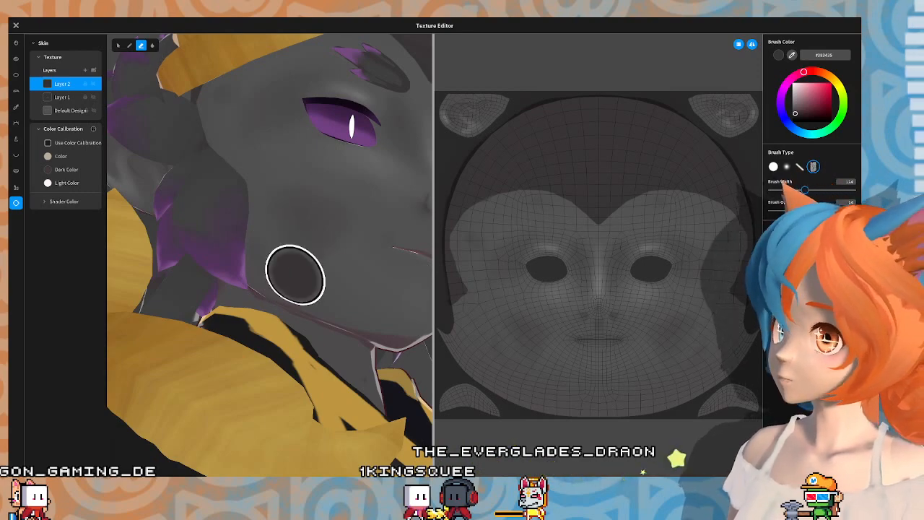
Step: Set up the paintbrush with a width of 78 and a higher opacity, and check the cheek and nose shading from several angles
left_click(390, 273)
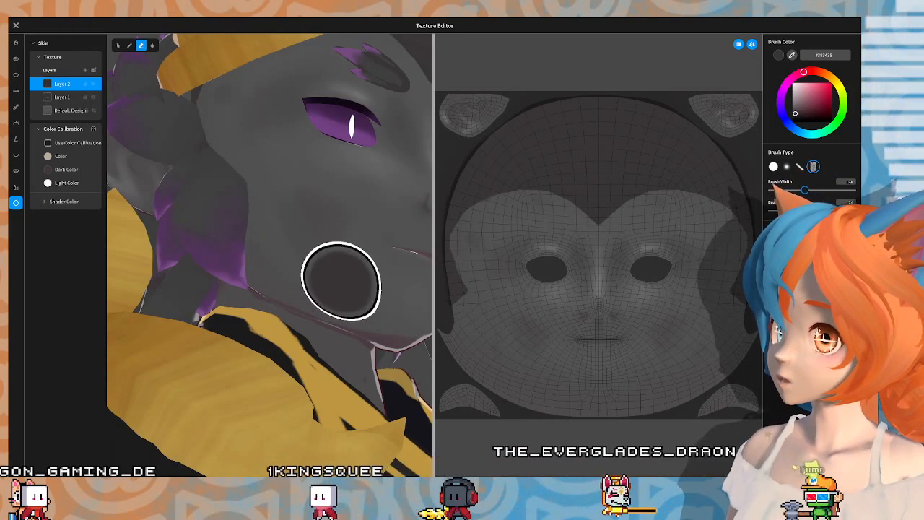
mouse_move(330, 275)
right_mouse_down()
mouse_move(224, 154)
mouse_move(127, 310)
mouse_move(372, 181)
right_mouse_up()
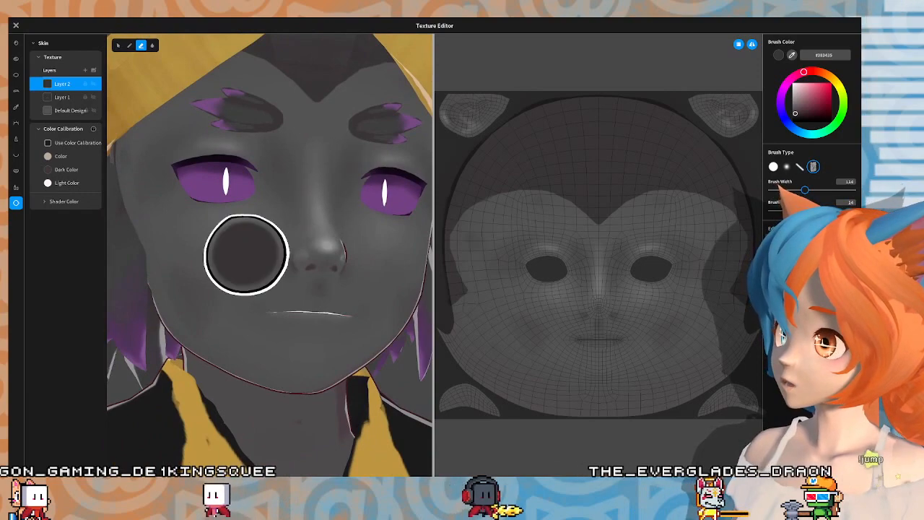
right_click_drag(256, 249, 292, 223)
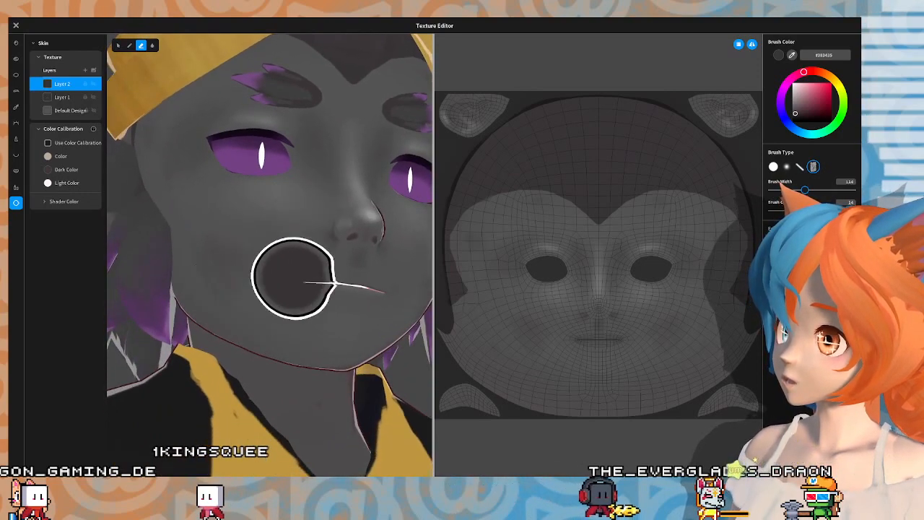
mouse_move(299, 272)
right_mouse_down()
mouse_move(184, 215)
mouse_move(262, 202)
mouse_move(246, 144)
mouse_move(265, 185)
mouse_move(288, 196)
right_mouse_up()
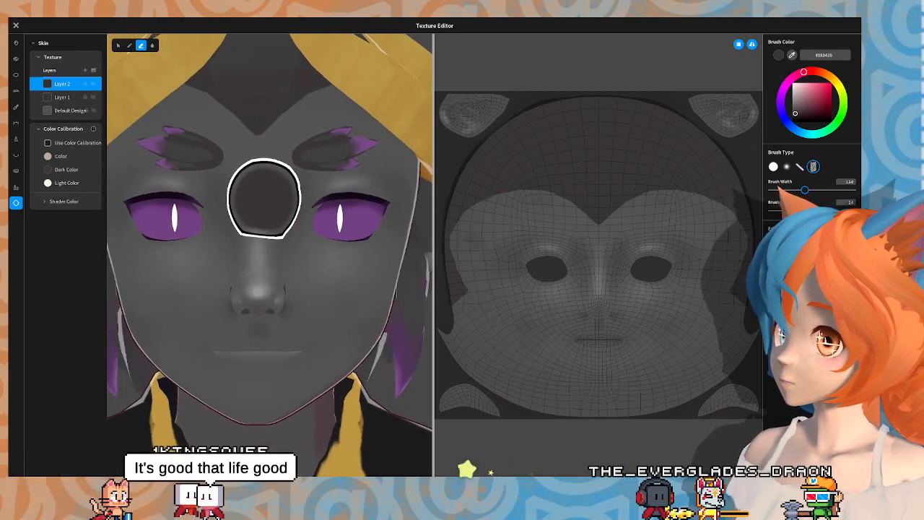
left_click(130, 45)
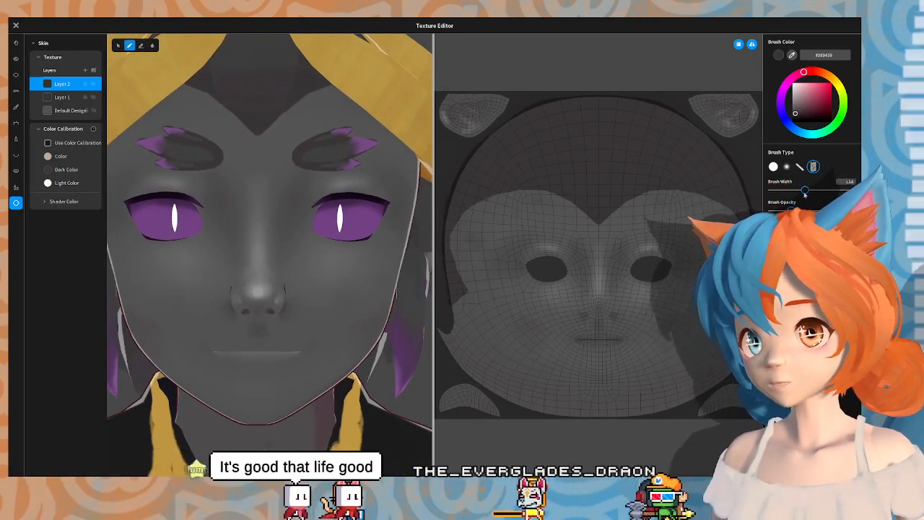
left_click_drag(805, 190, 792, 191)
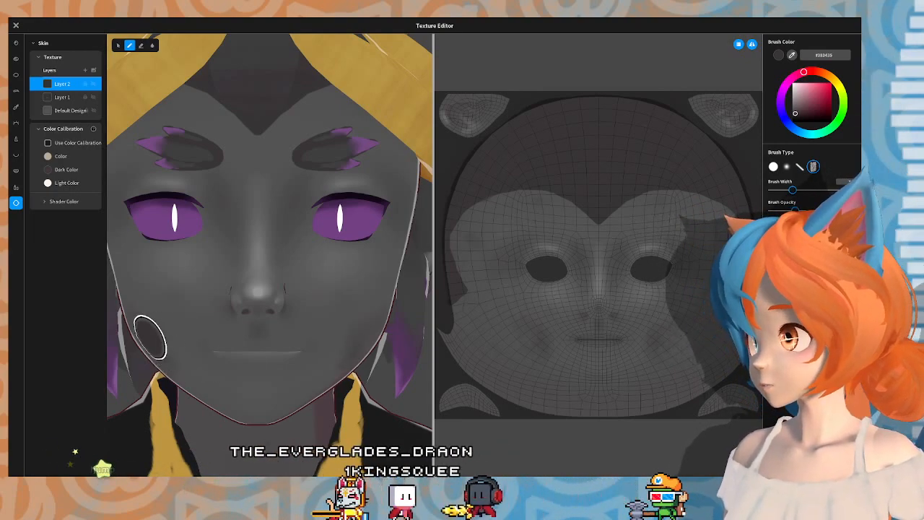
mouse_move(282, 425)
right_mouse_down()
mouse_move(247, 351)
mouse_move(314, 367)
right_mouse_up()
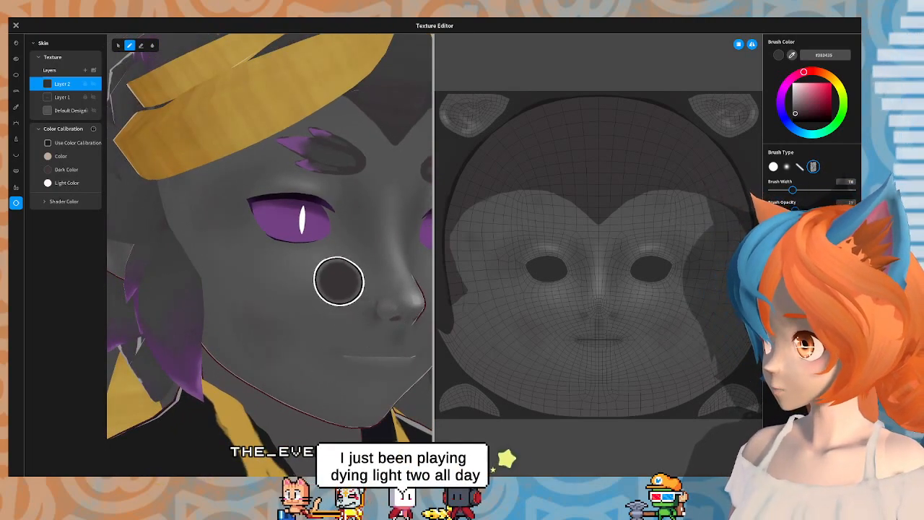
mouse_move(336, 279)
right_mouse_down()
mouse_move(207, 239)
mouse_move(140, 294)
mouse_move(314, 258)
mouse_move(245, 274)
right_mouse_up()
right_click_drag(320, 244, 326, 234)
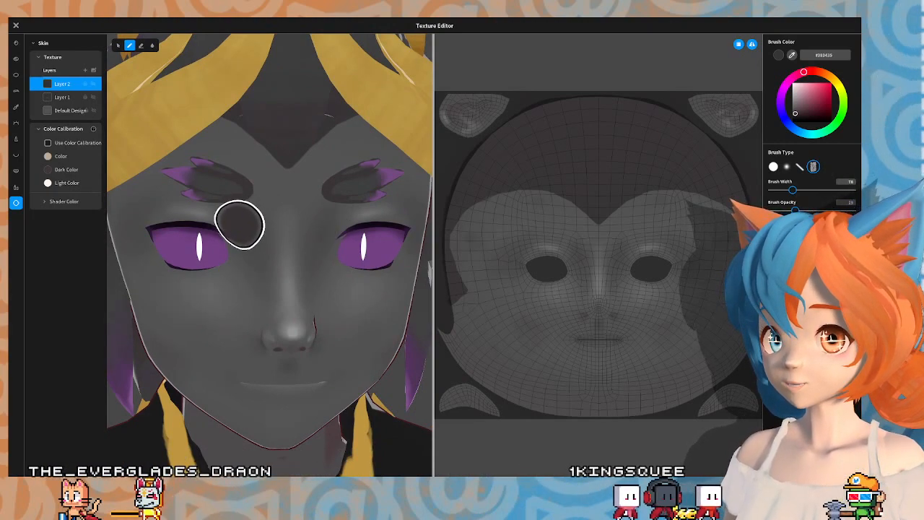
mouse_move(247, 204)
right_mouse_down()
mouse_move(246, 227)
mouse_move(209, 181)
mouse_move(246, 197)
right_mouse_up()
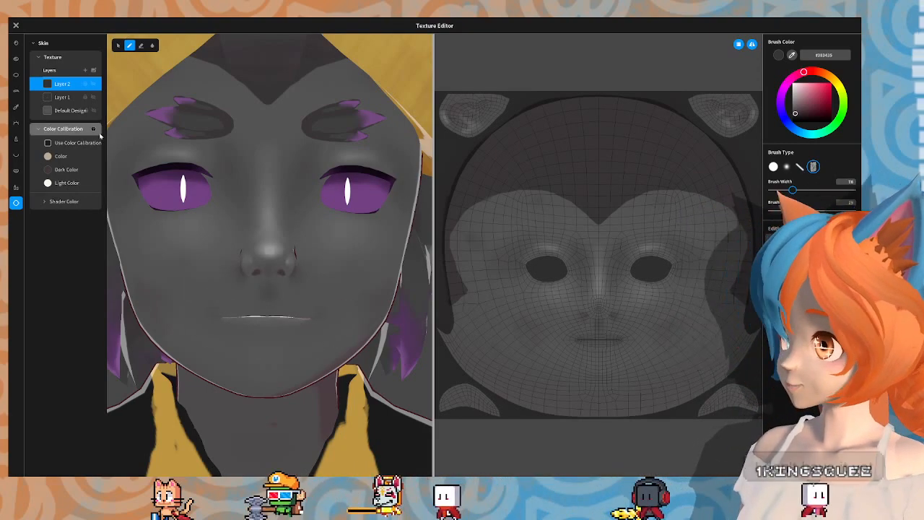
Step: Paint light grey (#969696) upper and lower lips around the mouth line with a narrower solid round brush
left_click(774, 167)
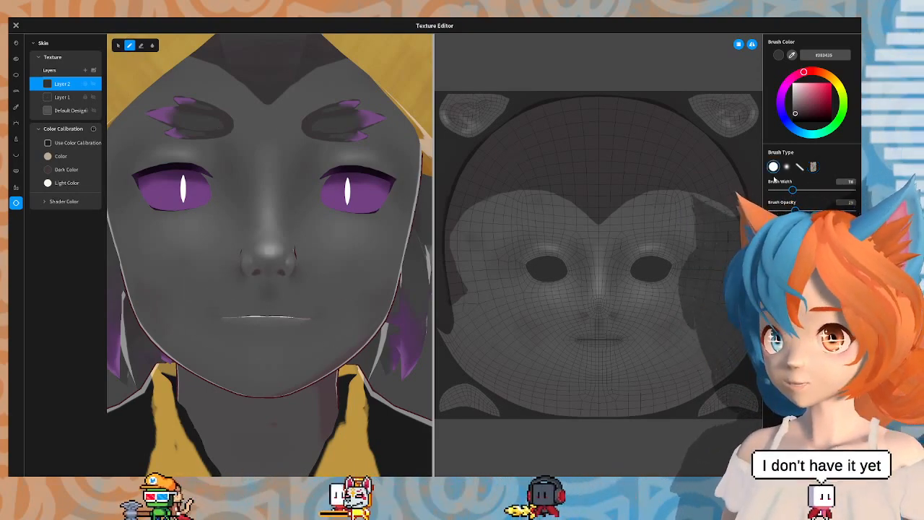
left_click_drag(792, 191, 784, 191)
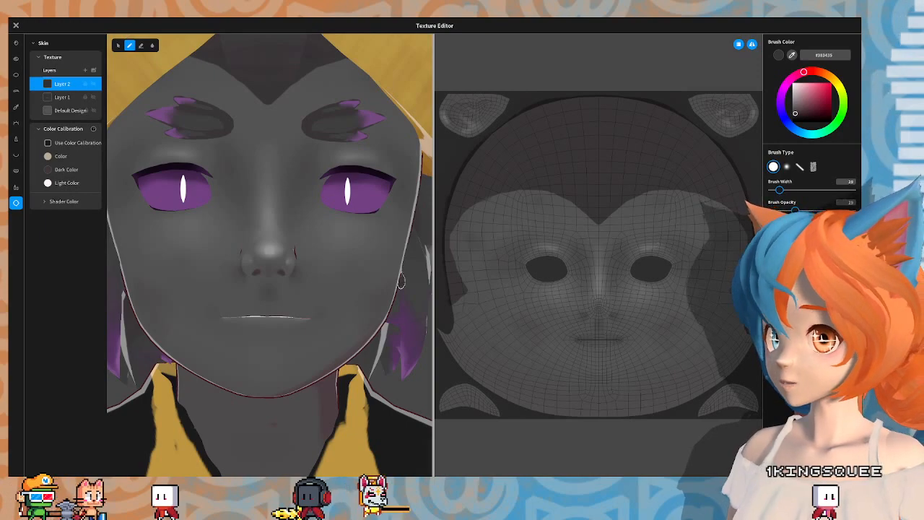
scroll(330, 367, "up", 3)
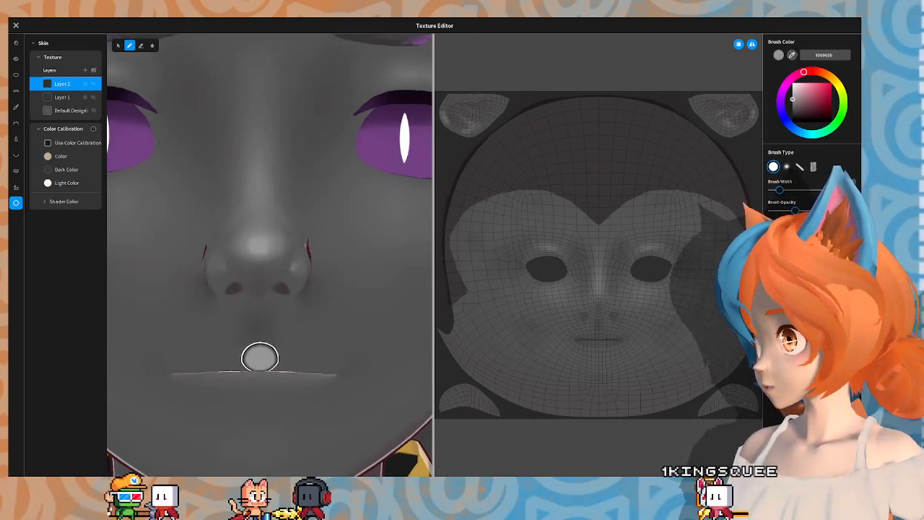
mouse_move(258, 355)
middle_mouse_down()
mouse_move(325, 296)
mouse_move(251, 385)
middle_mouse_up()
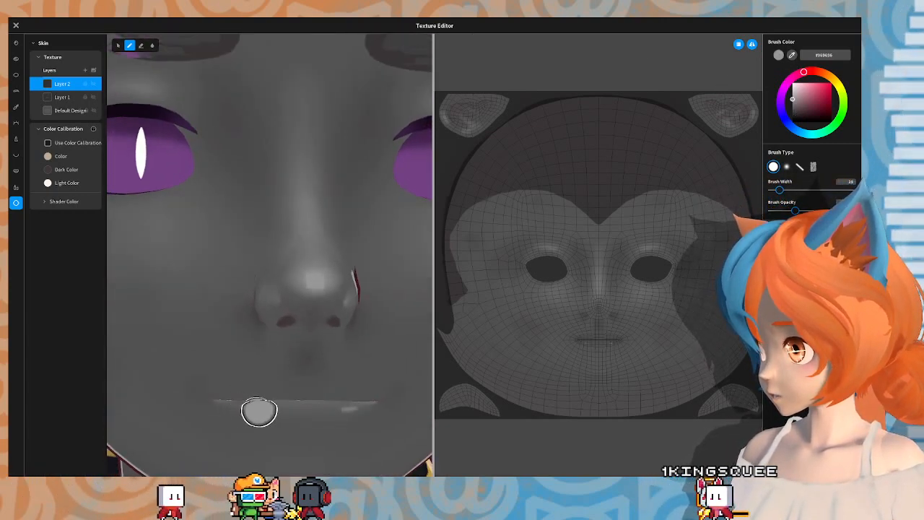
mouse_move(229, 399)
left_mouse_down()
mouse_move(303, 415)
mouse_move(268, 407)
mouse_move(288, 416)
left_mouse_up()
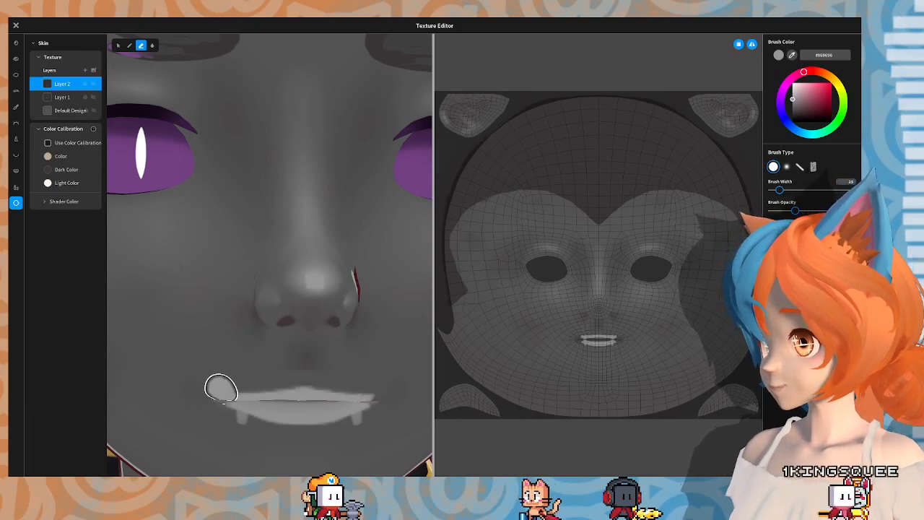
Step: Erase the light grey paint above the mouth line and trim the lower lip's corners into a clean, tapered shape
left_click_drag(220, 388, 270, 386)
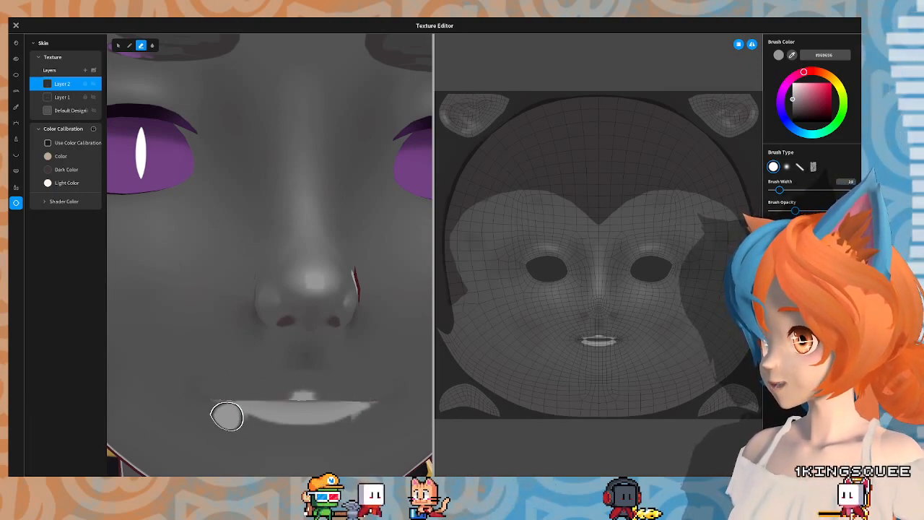
middle_click_drag(255, 340, 169, 210)
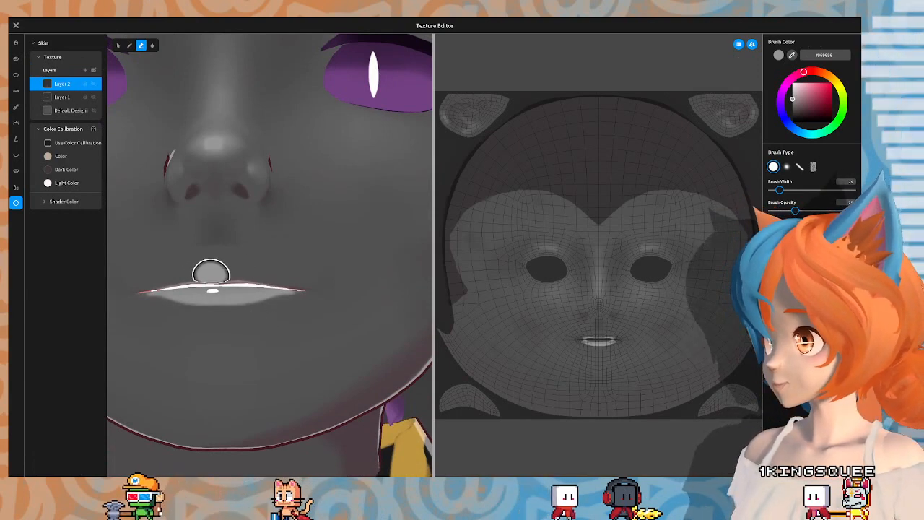
mouse_move(219, 185)
right_mouse_down()
mouse_move(378, 398)
mouse_move(224, 198)
mouse_move(236, 120)
mouse_move(189, 87)
right_mouse_up()
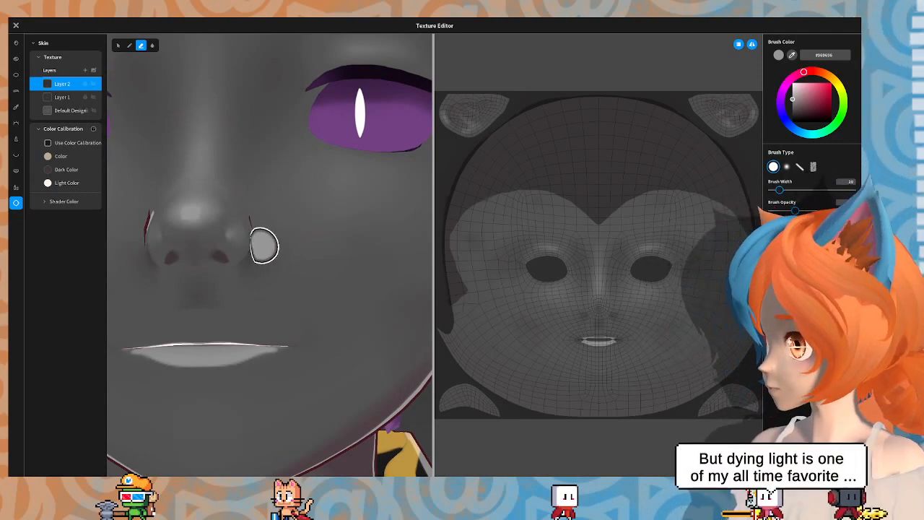
mouse_move(264, 246)
right_mouse_down()
mouse_move(324, 231)
mouse_move(264, 239)
right_mouse_up()
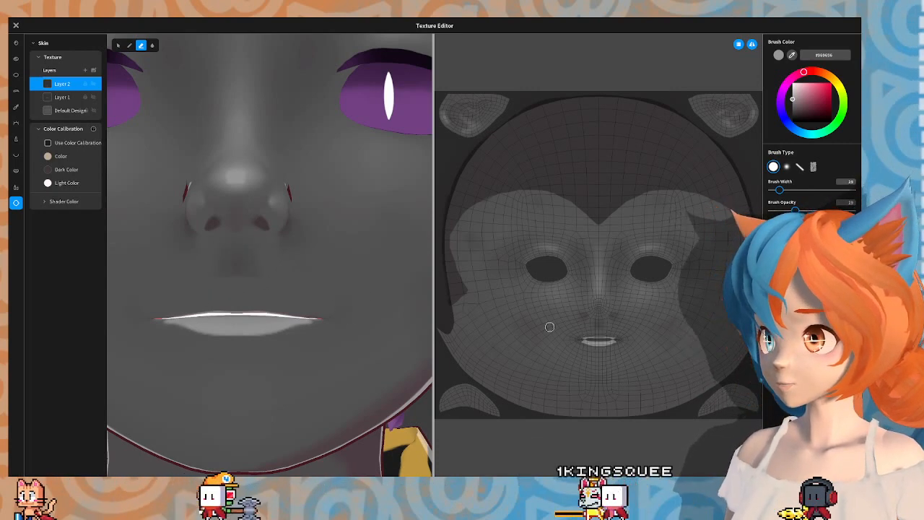
scroll(638, 421, "up", 3)
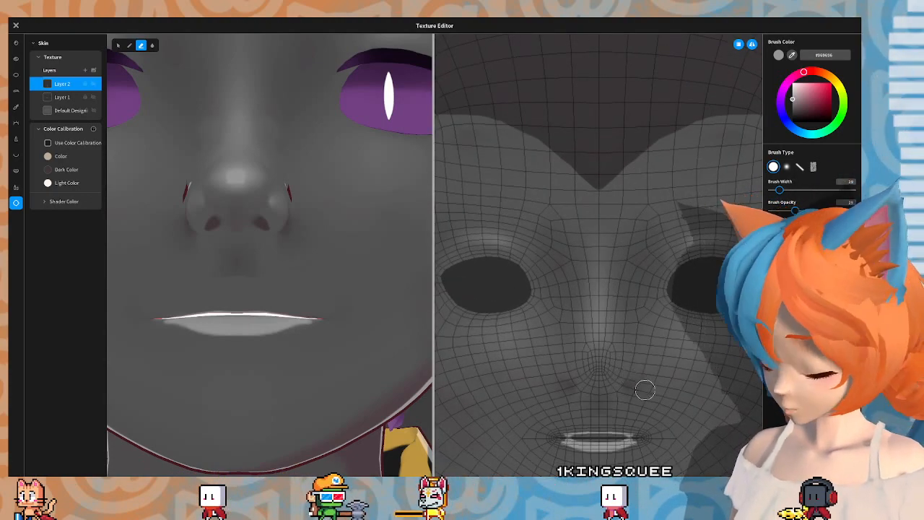
mouse_move(662, 380)
middle_mouse_down()
mouse_move(672, 364)
mouse_move(664, 229)
mouse_move(651, 215)
middle_mouse_up()
scroll(642, 251, "up", 2)
middle_click_drag(668, 259, 665, 221)
scroll(663, 225, "up", 2)
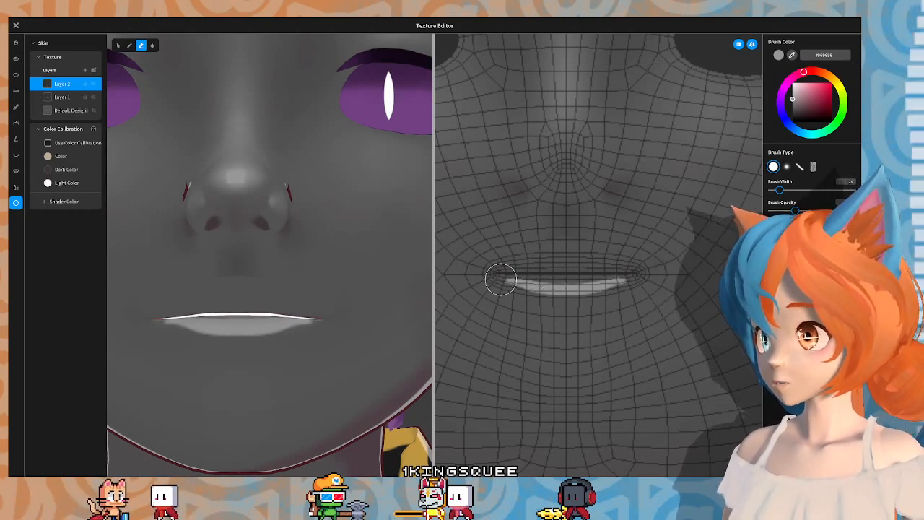
Step: Blur the edges of the light grey lower lip into the surrounding skin on the flat face texture
mouse_move(245, 335)
right_mouse_down()
mouse_move(268, 465)
mouse_move(258, 322)
mouse_move(289, 280)
mouse_move(262, 347)
mouse_move(258, 316)
right_mouse_up()
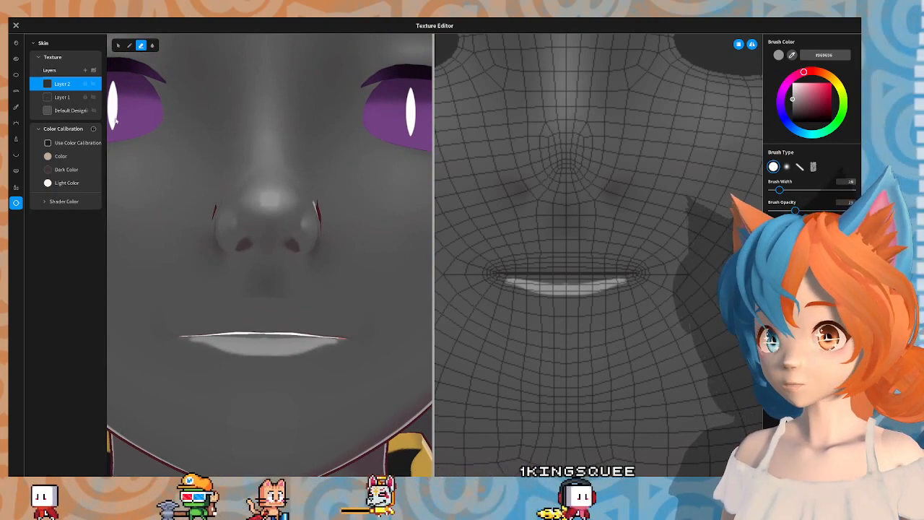
left_click(153, 47)
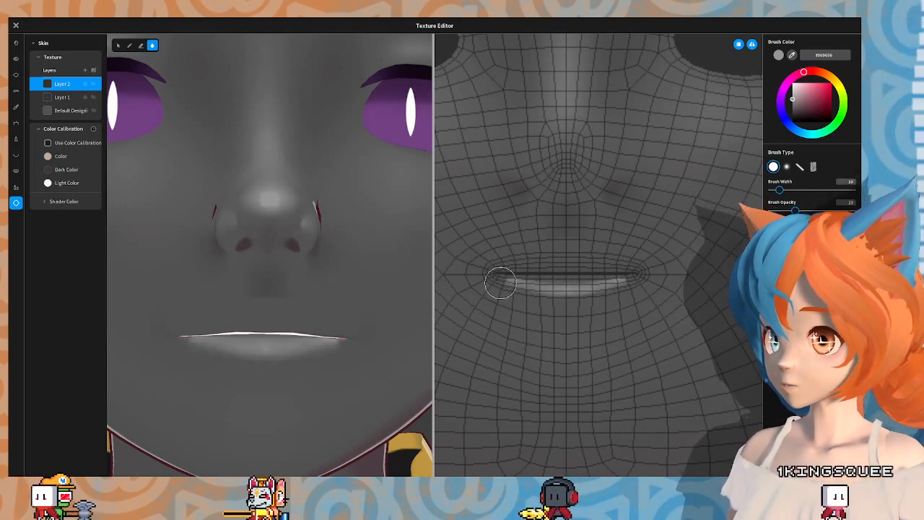
mouse_move(567, 292)
left_mouse_down()
mouse_move(648, 293)
mouse_move(500, 275)
mouse_move(615, 289)
left_mouse_up()
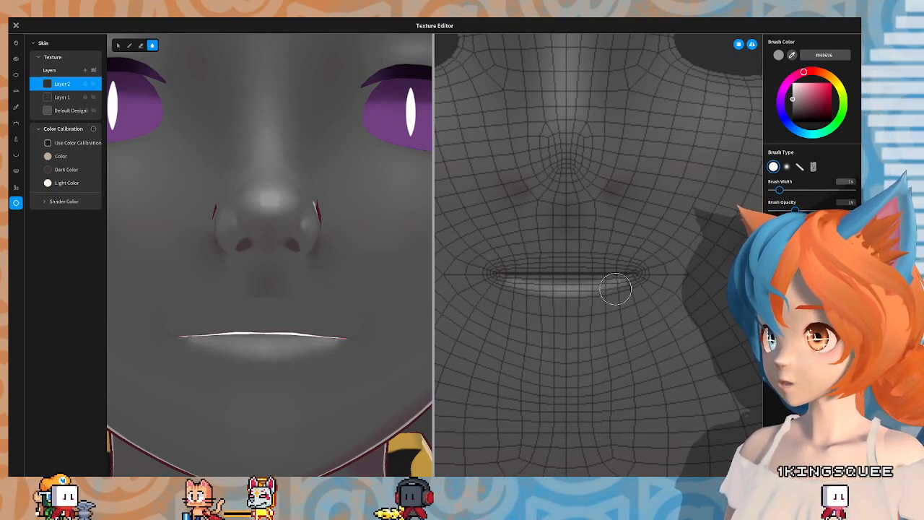
Step: Paint dark shadows between the nose and mouth and under the lower lip, using a colour sampled from beside the nostril
left_click(131, 47)
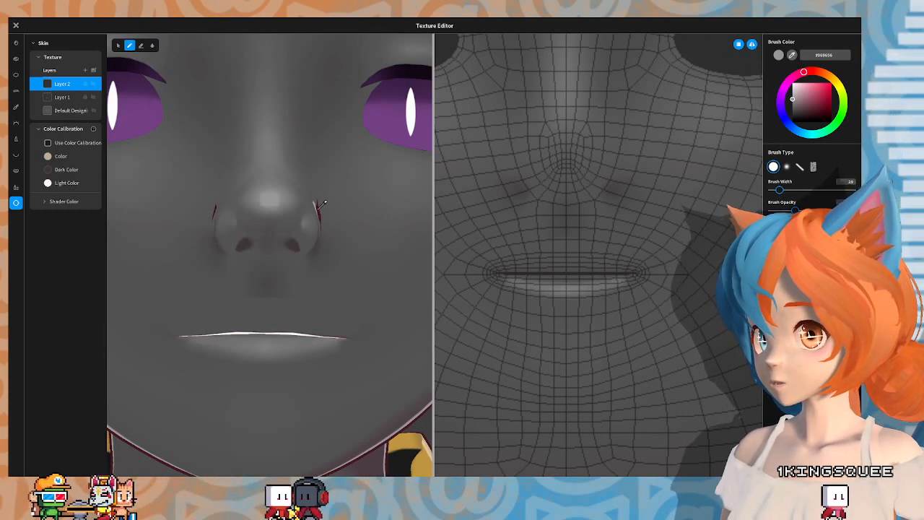
left_click(301, 245, "alt")
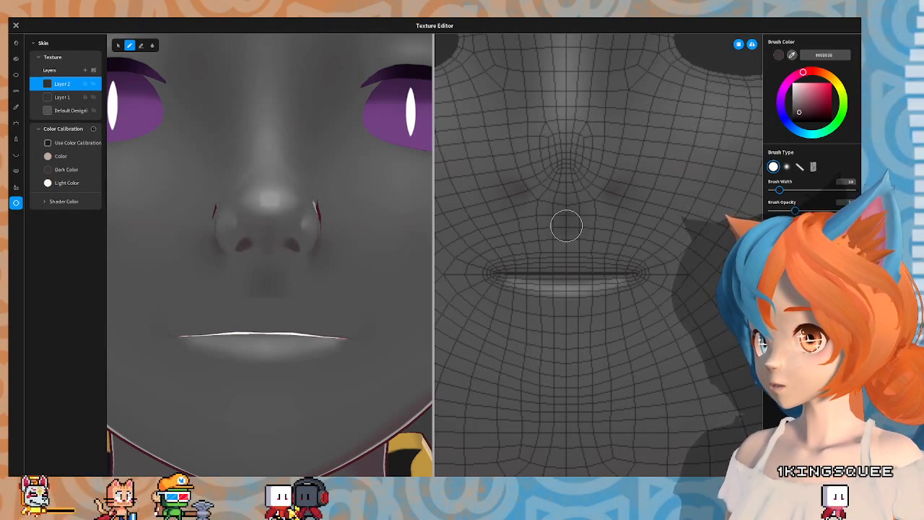
left_click_drag(566, 232, 565, 227)
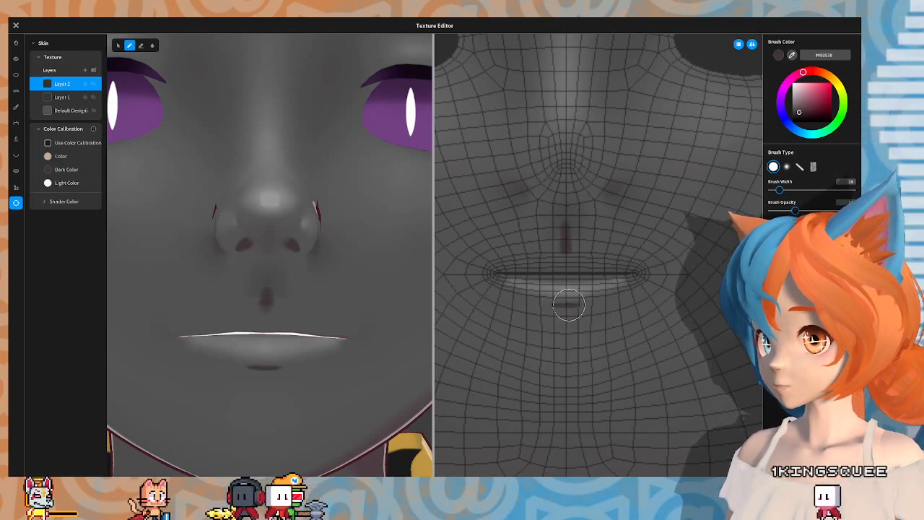
mouse_move(567, 304)
left_mouse_down()
mouse_move(580, 304)
mouse_move(540, 300)
left_mouse_up()
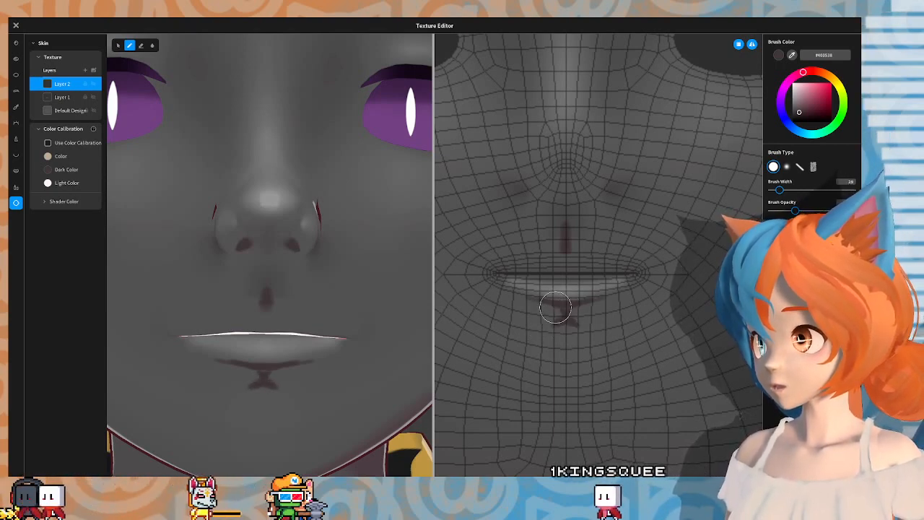
Step: Blur the shadows above and below the mouth into the skin, and lighten the under-lip shadow with the textured eraser
left_click(153, 46)
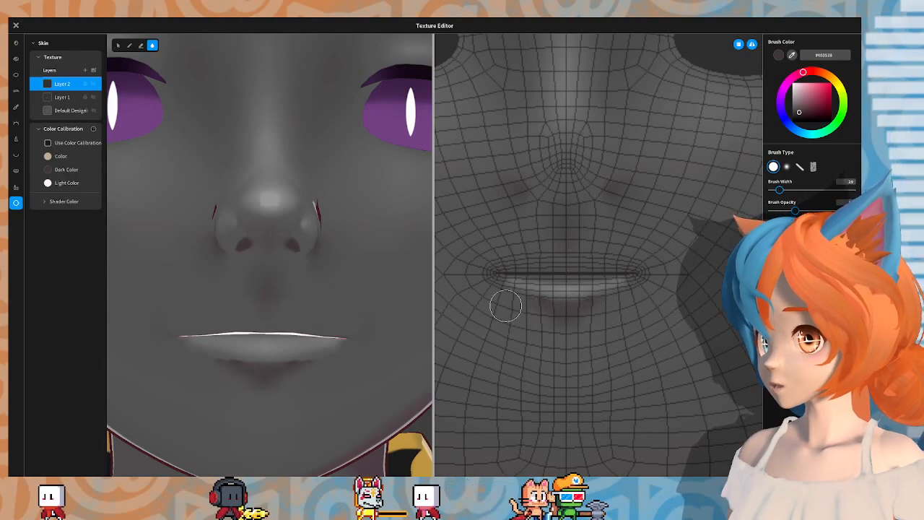
scroll(365, 213, "down", 4)
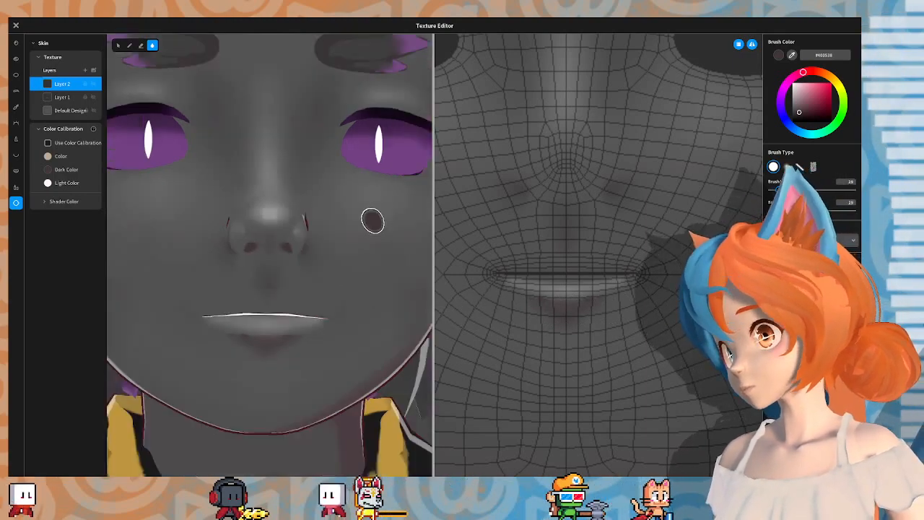
middle_click_drag(359, 201, 345, 221)
scroll(345, 221, "up", 3)
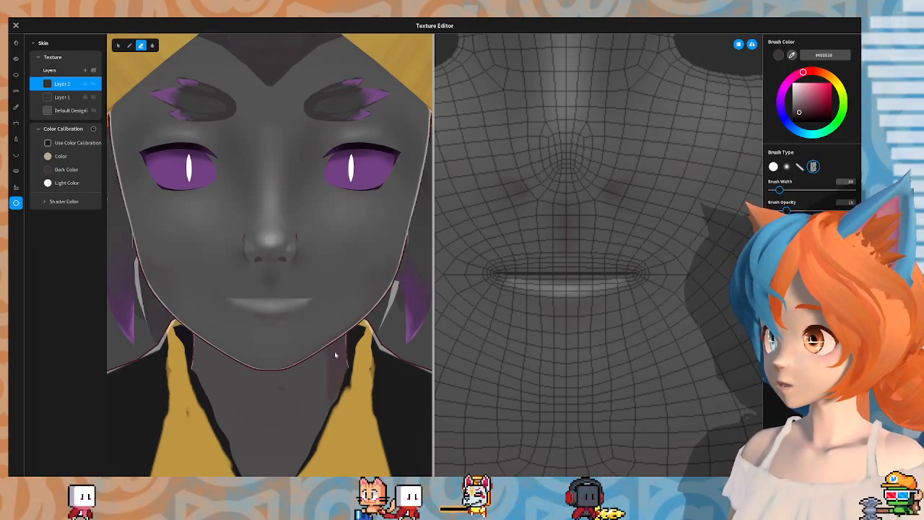
mouse_move(340, 330)
right_mouse_down()
mouse_move(178, 371)
mouse_move(318, 277)
mouse_move(498, 333)
mouse_move(348, 353)
mouse_move(321, 340)
mouse_move(338, 323)
right_mouse_up()
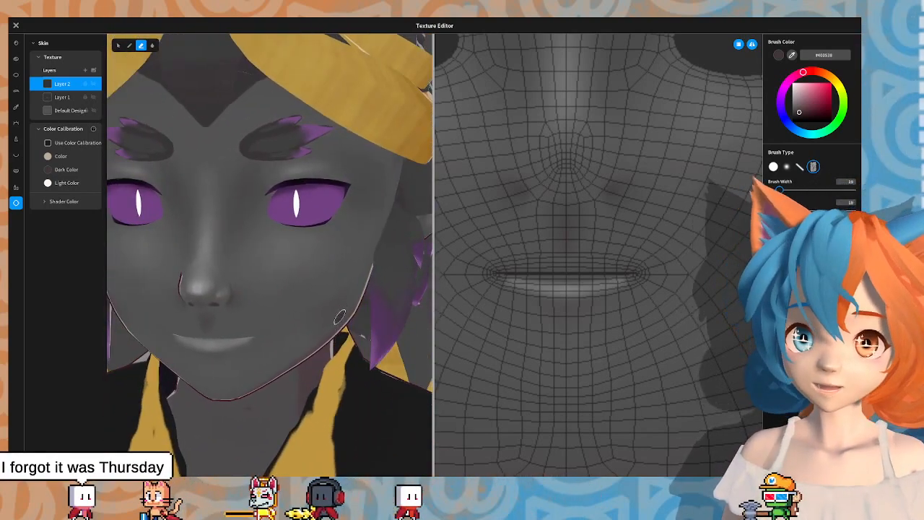
right_click_drag(324, 247, 335, 233)
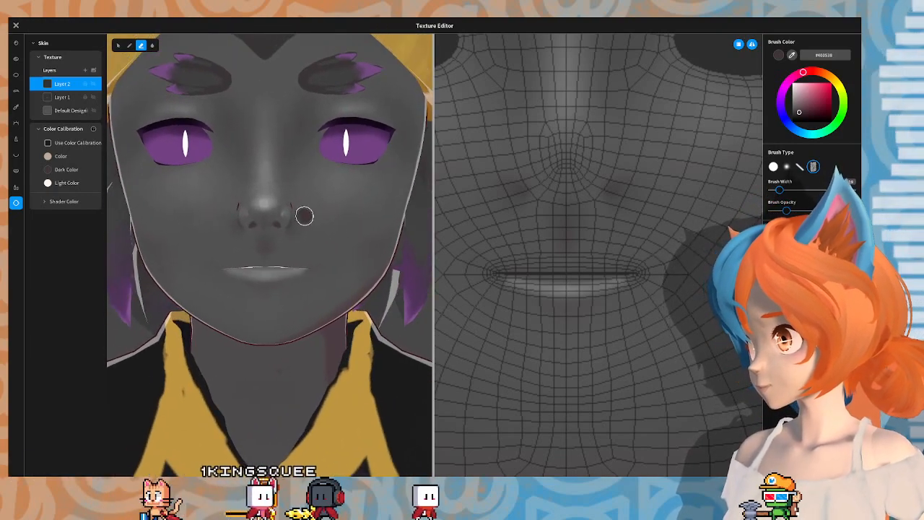
Step: Paint a light grey highlight on the chin with the textured brush and blur it into the skin
left_click(130, 47)
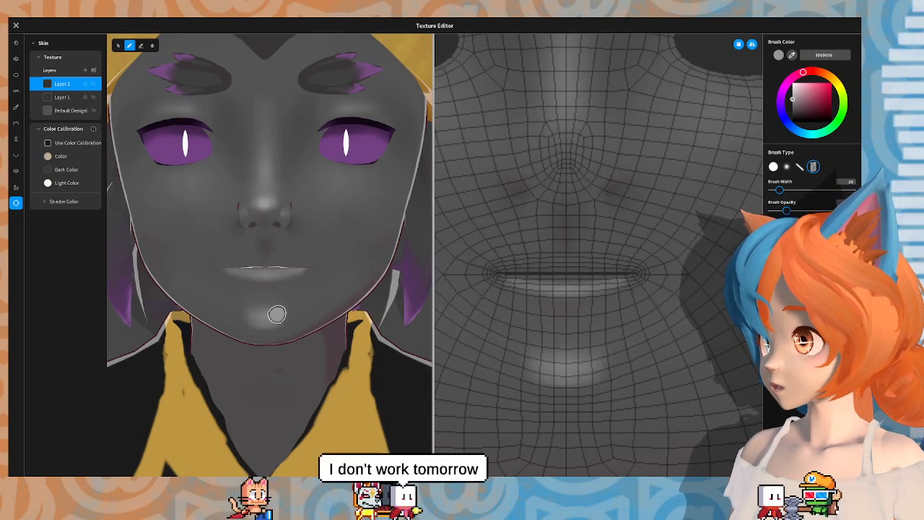
left_click(153, 46)
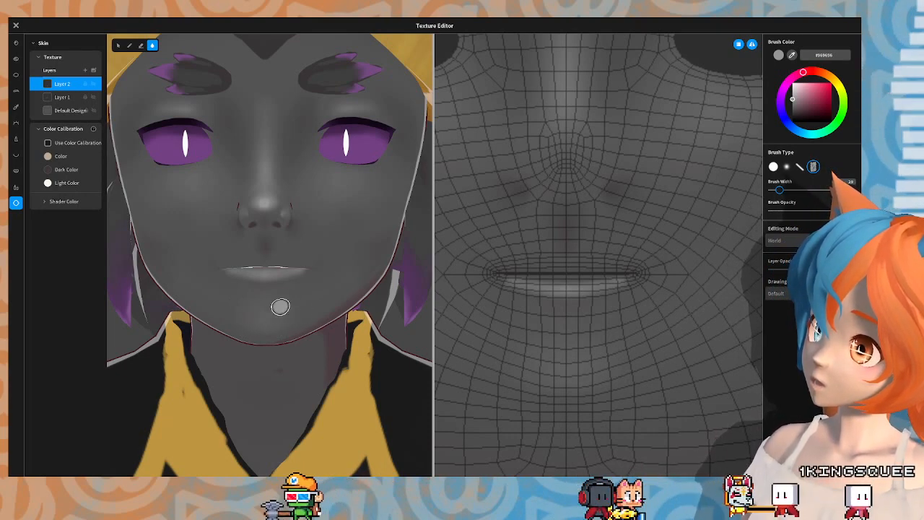
left_click(129, 45)
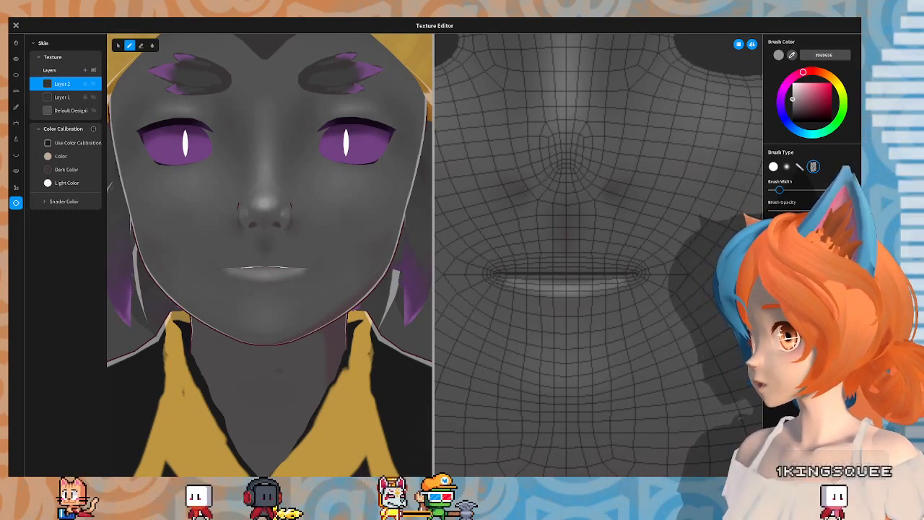
Step: Try to paint a light grey highlight between the eyebrows and down the nose bridge
mouse_move(227, 274)
right_mouse_down()
mouse_move(410, 320)
mouse_move(260, 289)
mouse_move(238, 275)
mouse_move(397, 304)
mouse_move(230, 266)
mouse_move(214, 314)
mouse_move(238, 318)
mouse_move(231, 342)
mouse_move(226, 290)
mouse_move(337, 291)
mouse_move(233, 291)
mouse_move(113, 212)
mouse_move(206, 270)
mouse_move(217, 217)
right_mouse_up()
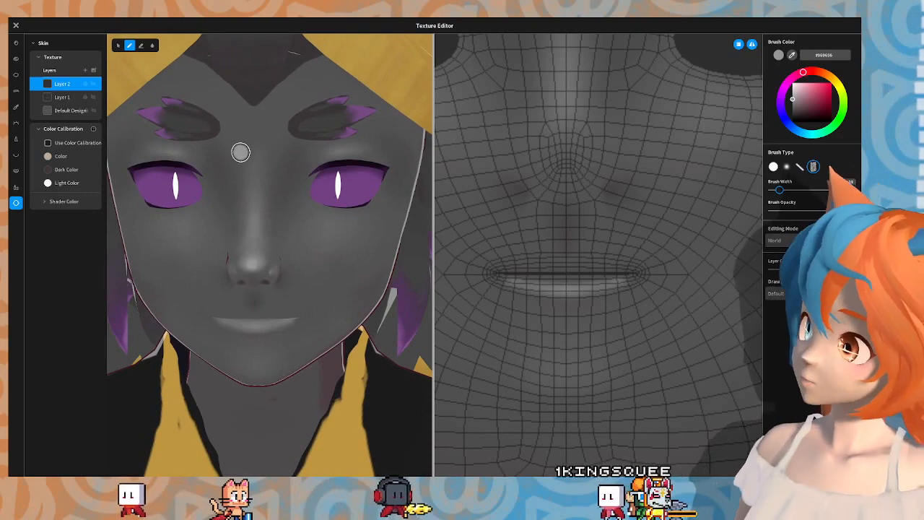
left_click_drag(249, 108, 252, 173)
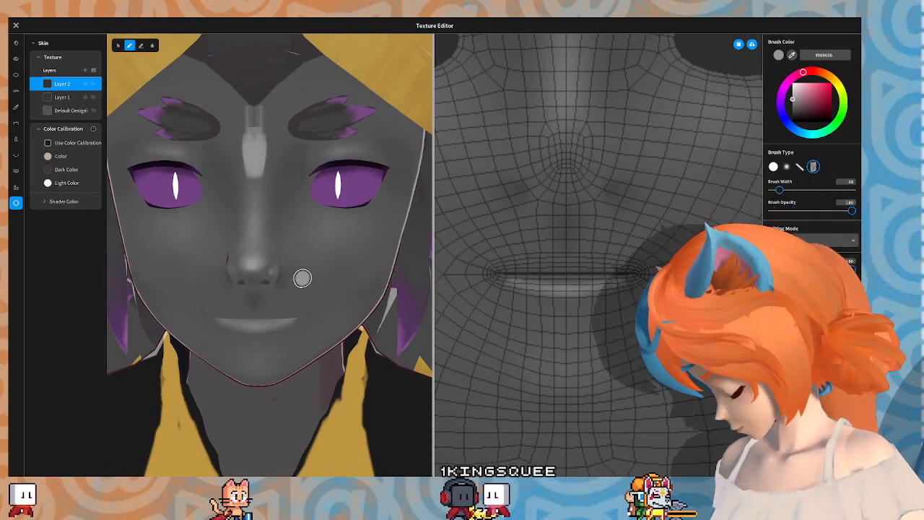
key("ctrl+z")
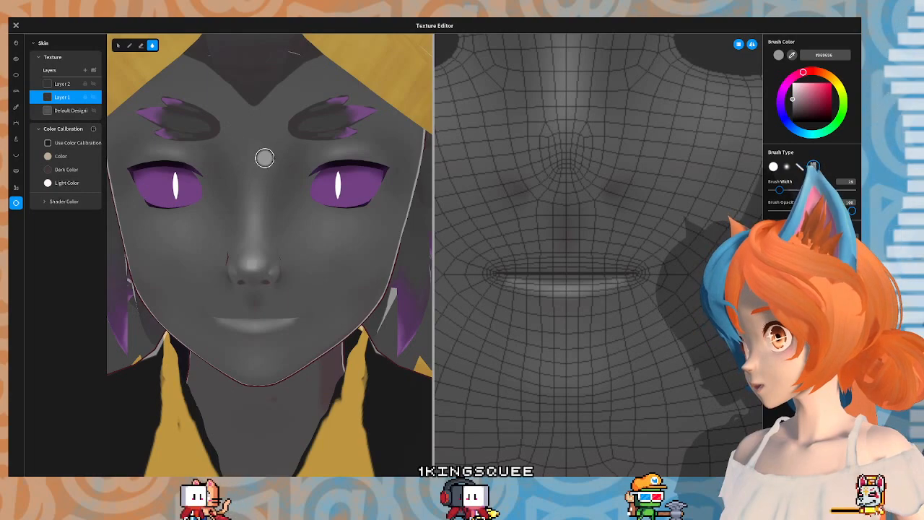
Step: Paint the upper lip dark reddish grey on Layer 1 of the flat face texture with the solid round brush at width 17
mouse_move(262, 96)
right_mouse_down()
mouse_move(379, 75)
mouse_move(192, 43)
mouse_move(256, 106)
right_mouse_up()
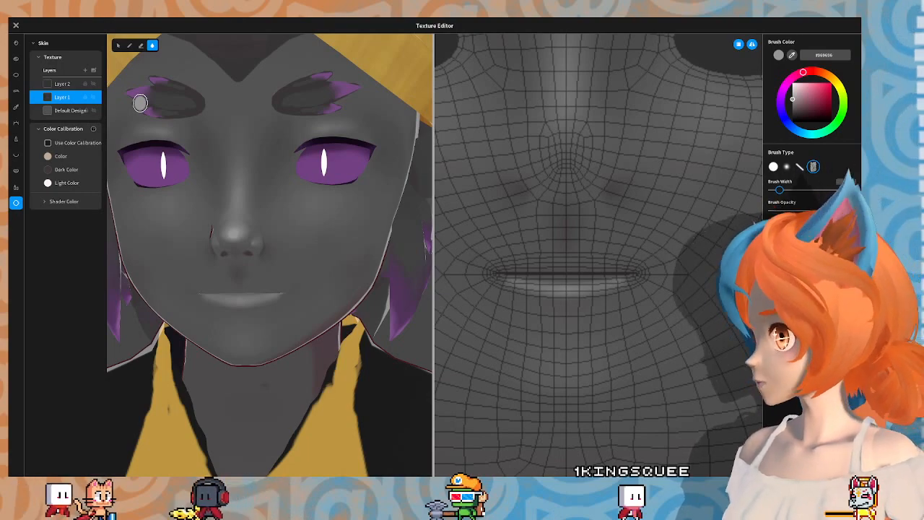
mouse_move(140, 103)
right_mouse_down()
mouse_move(361, 178)
mouse_move(351, 182)
mouse_move(368, 176)
mouse_move(199, 191)
mouse_move(278, 204)
mouse_move(354, 176)
mouse_move(335, 184)
mouse_move(344, 164)
mouse_move(315, 200)
mouse_move(297, 181)
mouse_move(299, 142)
mouse_move(313, 190)
mouse_move(244, 216)
right_mouse_up()
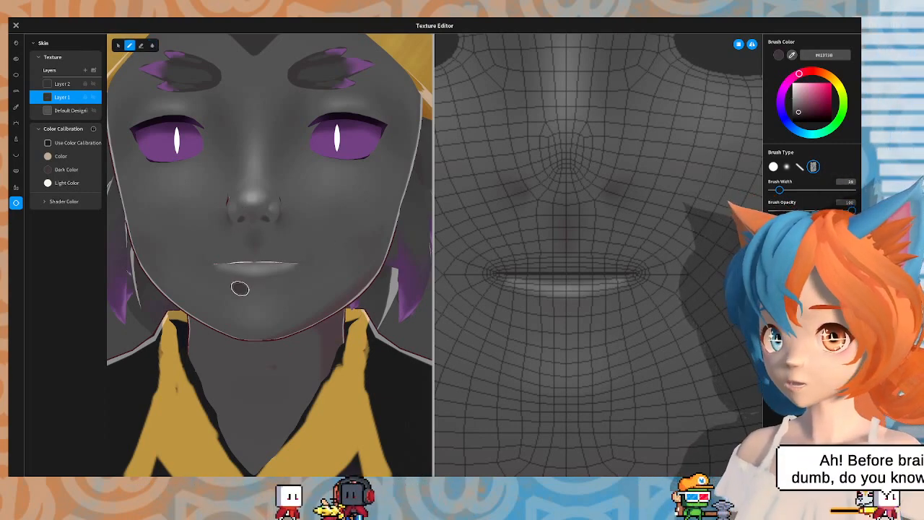
scroll(582, 265, "up", 3)
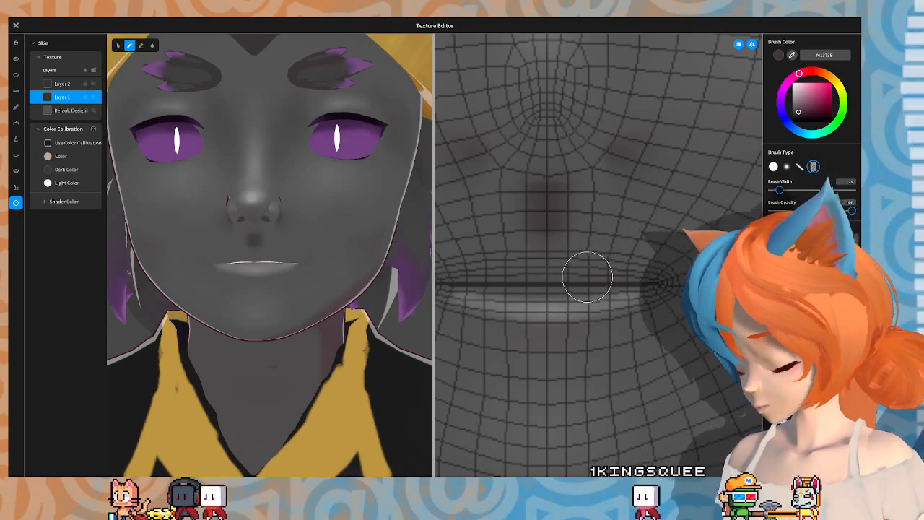
middle_click_drag(578, 264, 615, 264)
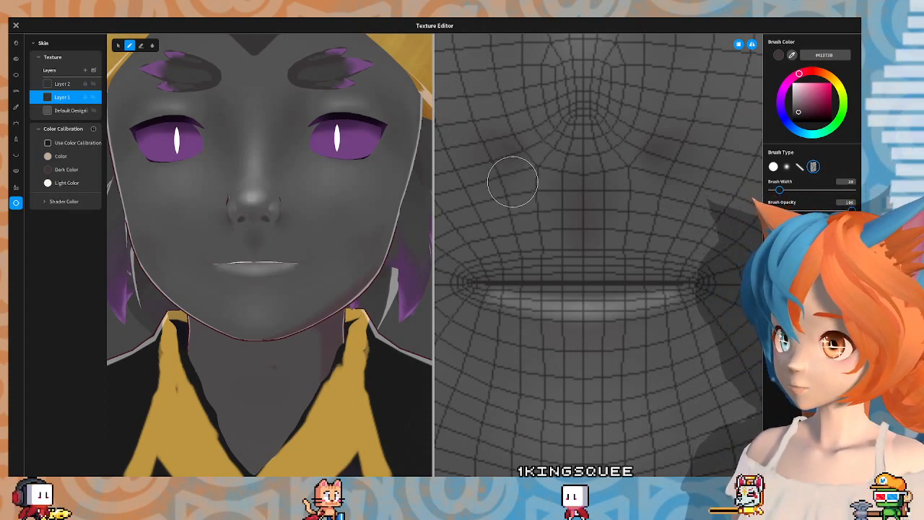
mouse_move(360, 313)
right_mouse_down()
mouse_move(355, 304)
mouse_move(365, 306)
mouse_move(274, 252)
mouse_move(263, 214)
mouse_move(267, 246)
mouse_move(357, 306)
right_mouse_up()
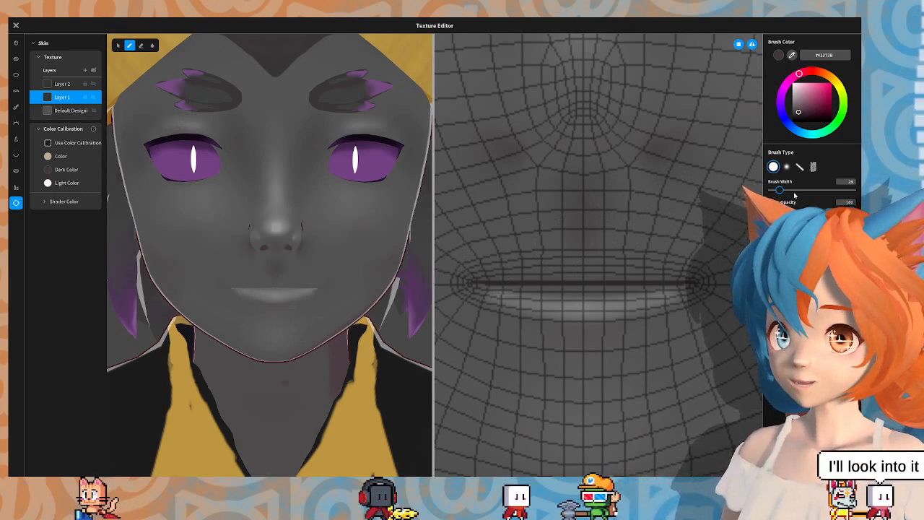
left_click_drag(781, 191, 777, 190)
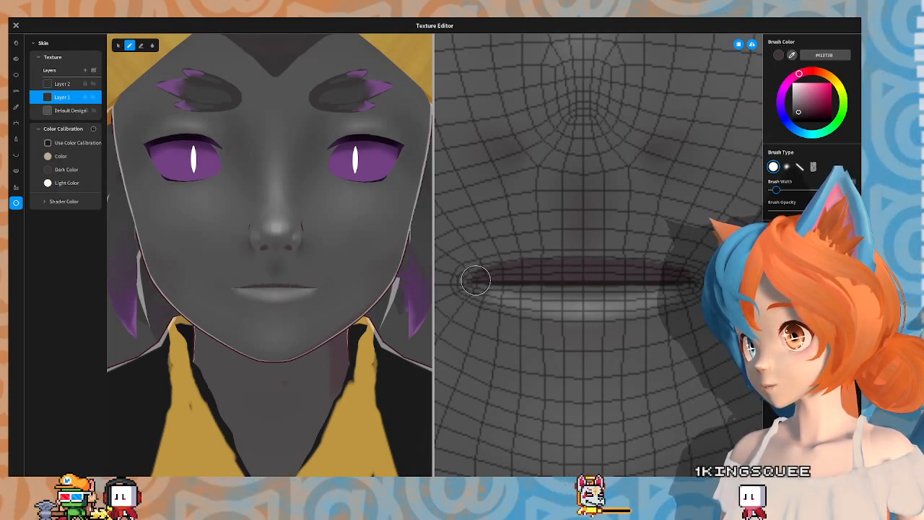
right_click_drag(221, 344, 241, 350)
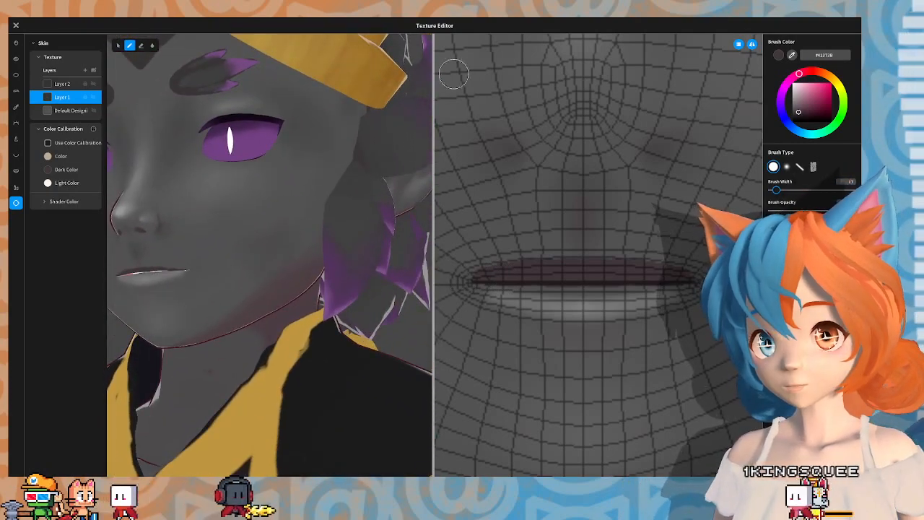
Step: Blur the dark upper lip's edge into the skin and add a soft shadow beneath the lower lip
key("g")
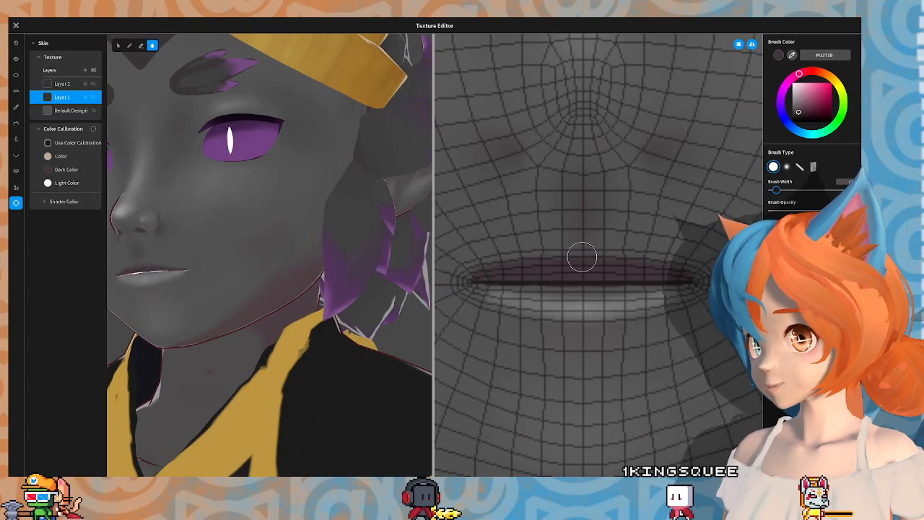
right_click_drag(364, 209, 273, 251)
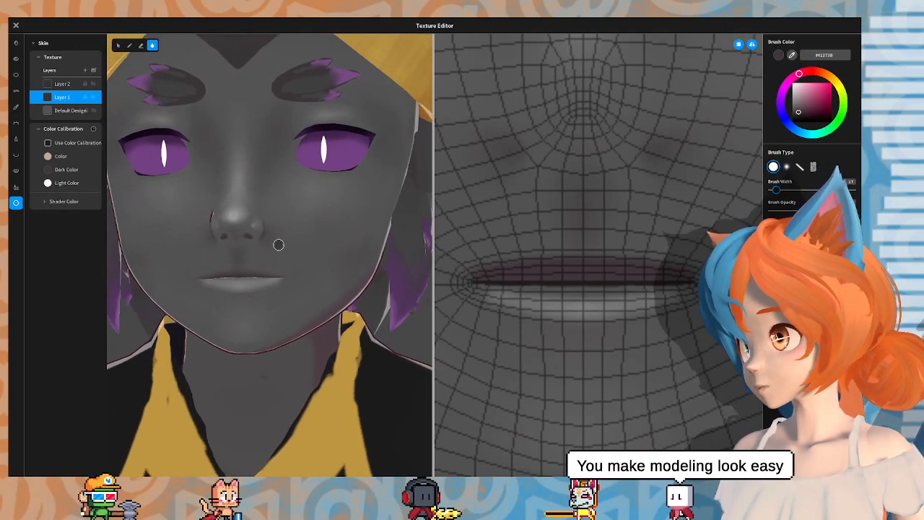
left_click(129, 46)
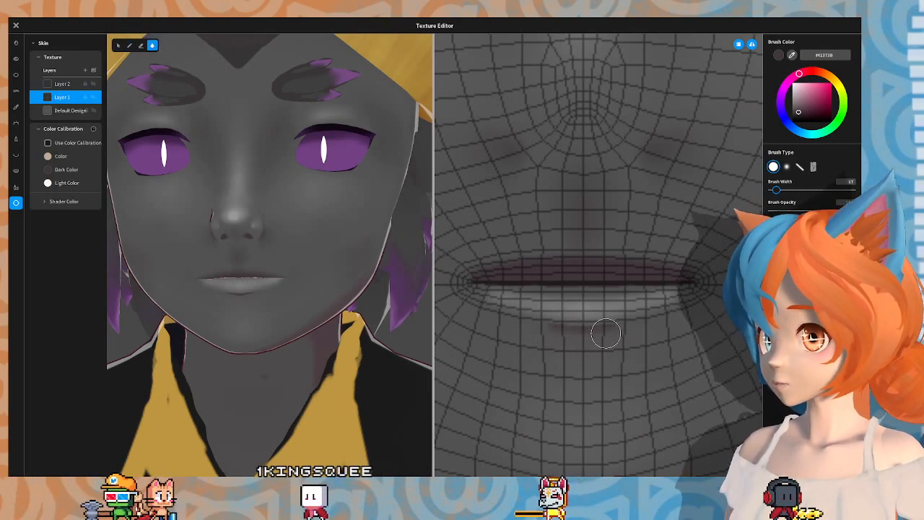
mouse_move(318, 266)
right_mouse_down()
mouse_move(217, 231)
mouse_move(185, 233)
mouse_move(499, 238)
mouse_move(353, 290)
mouse_move(326, 256)
right_mouse_up()
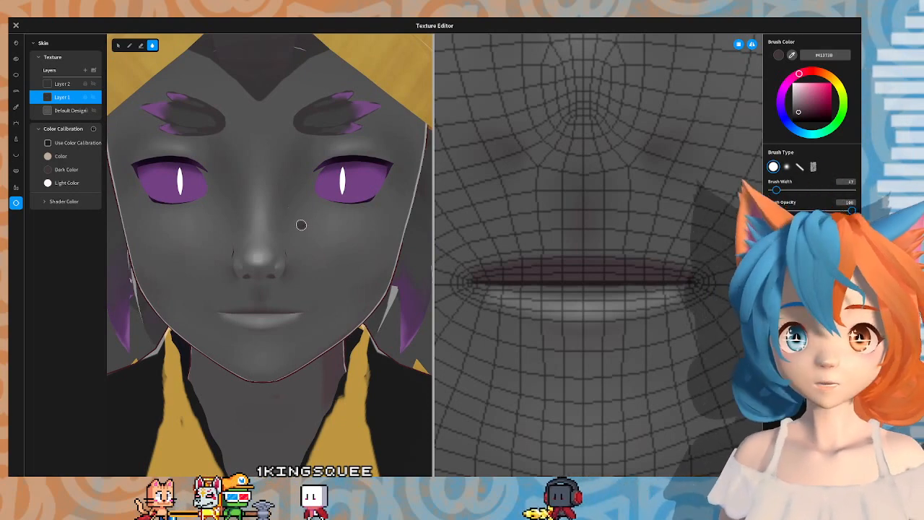
Step: Examine the face shading on the 3D model from far away and up close
scroll(299, 200, "down", 3)
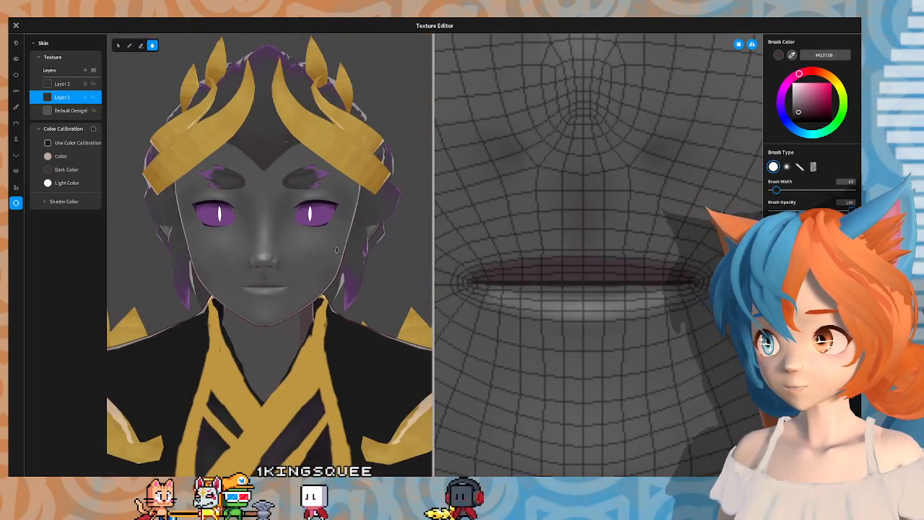
scroll(309, 242, "down", 5)
scroll(341, 253, "down", 5)
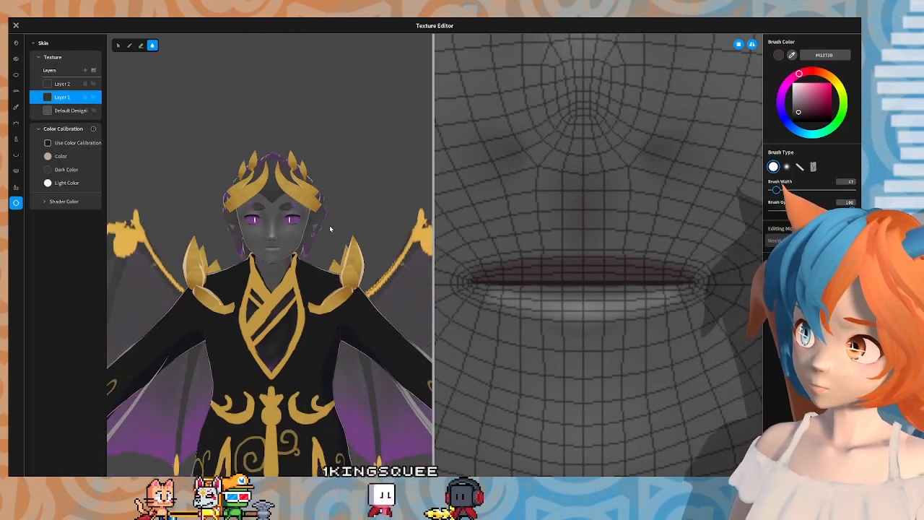
scroll(306, 225, "up", 8)
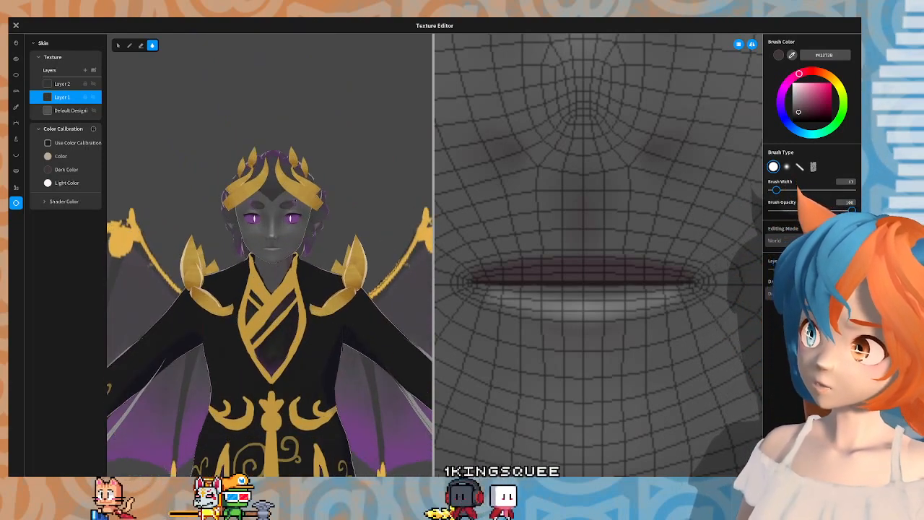
scroll(314, 201, "up", 6)
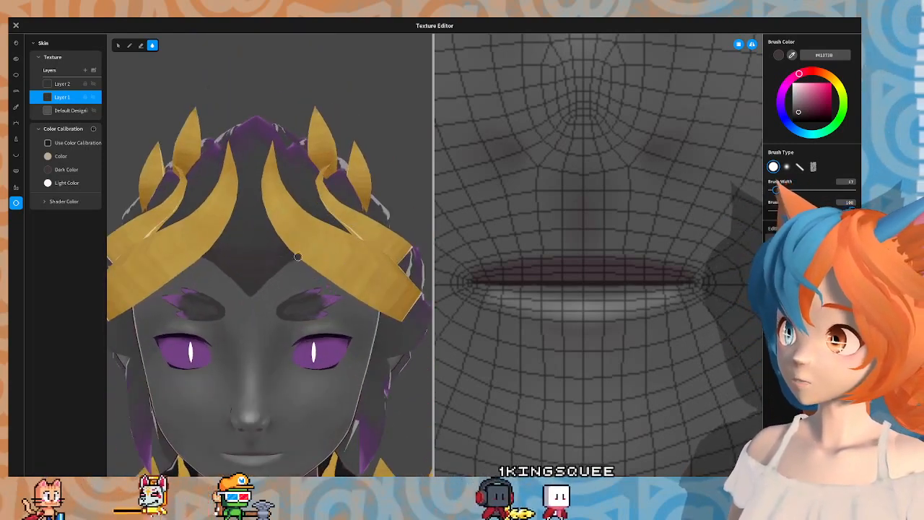
scroll(308, 183, "up", 2)
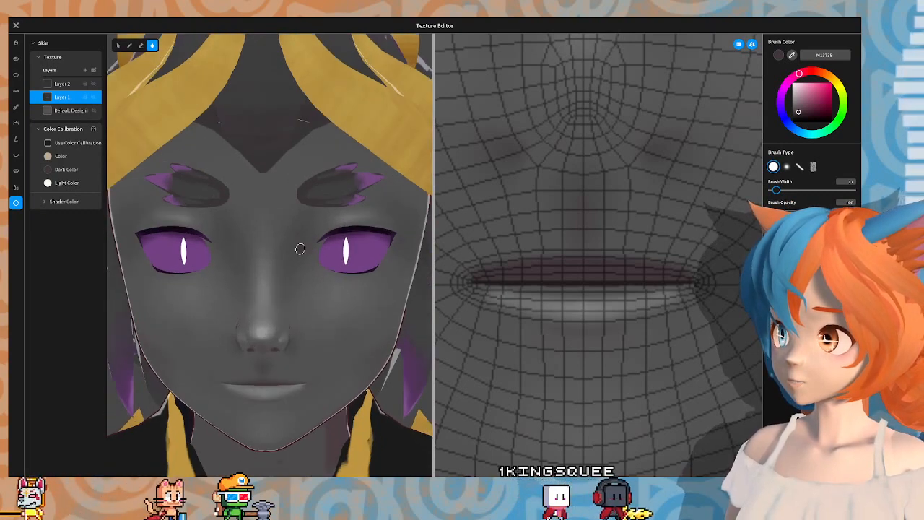
middle_click_drag(299, 248, 303, 303)
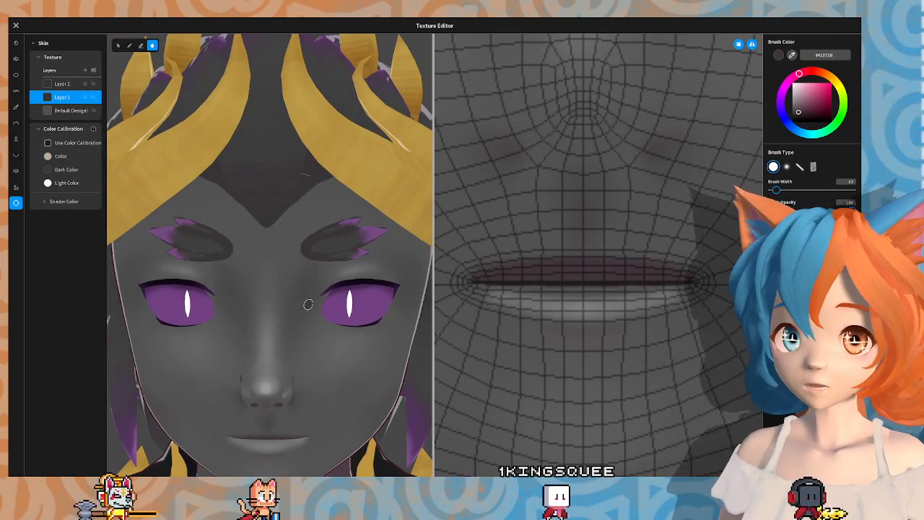
mouse_move(289, 318)
right_mouse_down()
mouse_move(330, 263)
mouse_move(294, 313)
right_mouse_up()
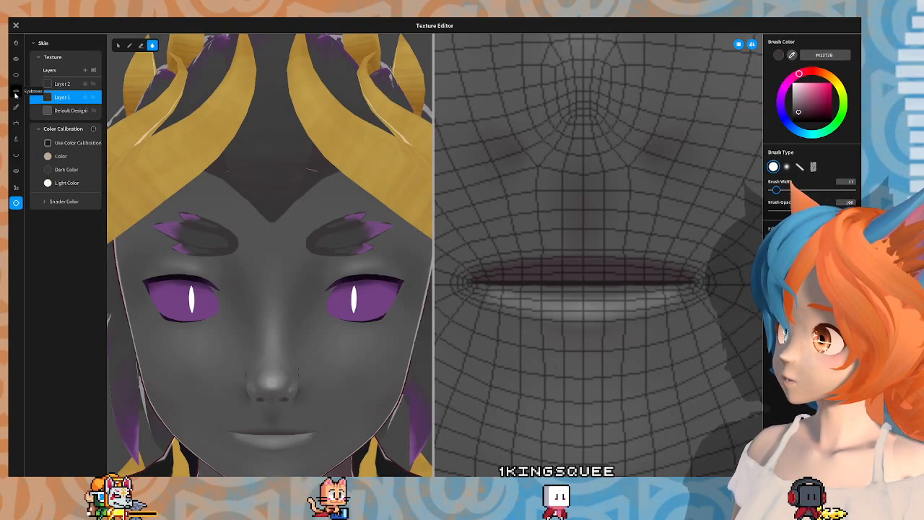
Step: Rework the dark grey eyebrow shapes on the base layer of the Eyebrows texture, with Layer 1 hidden
left_click(15, 94)
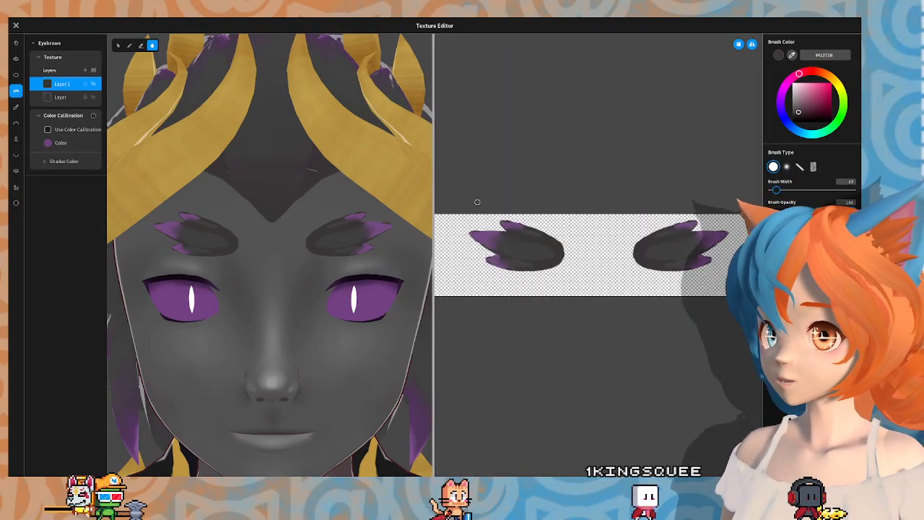
scroll(239, 236, "up", 5)
mouse_move(233, 219)
right_mouse_down()
mouse_move(262, 230)
mouse_move(249, 225)
right_mouse_up()
scroll(250, 226, "down", 2)
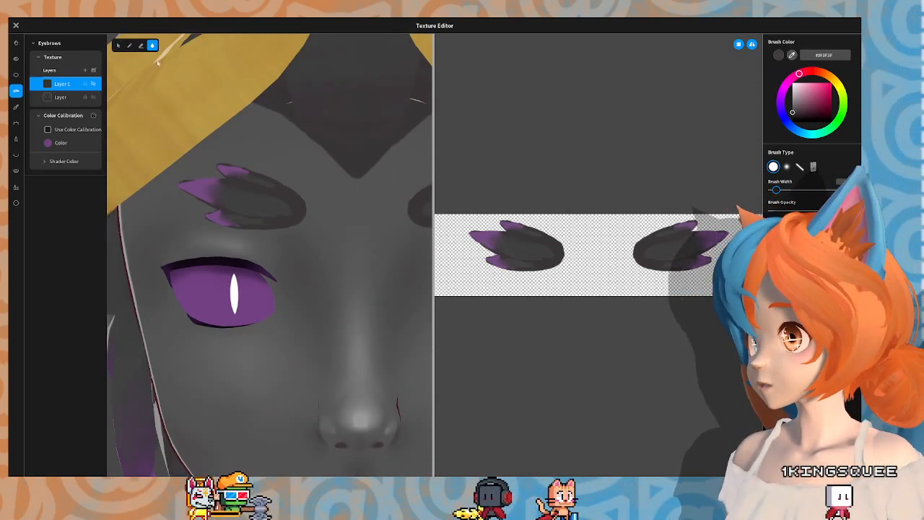
left_click(130, 45)
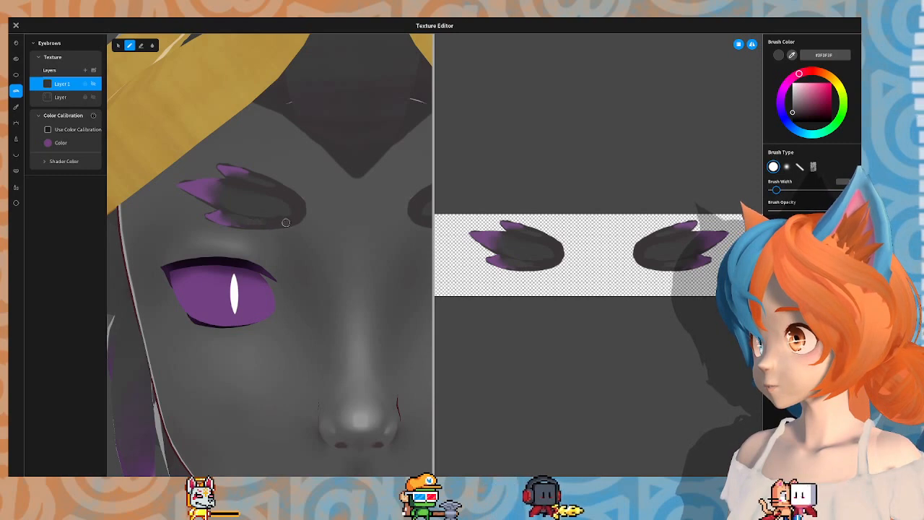
left_click(58, 97)
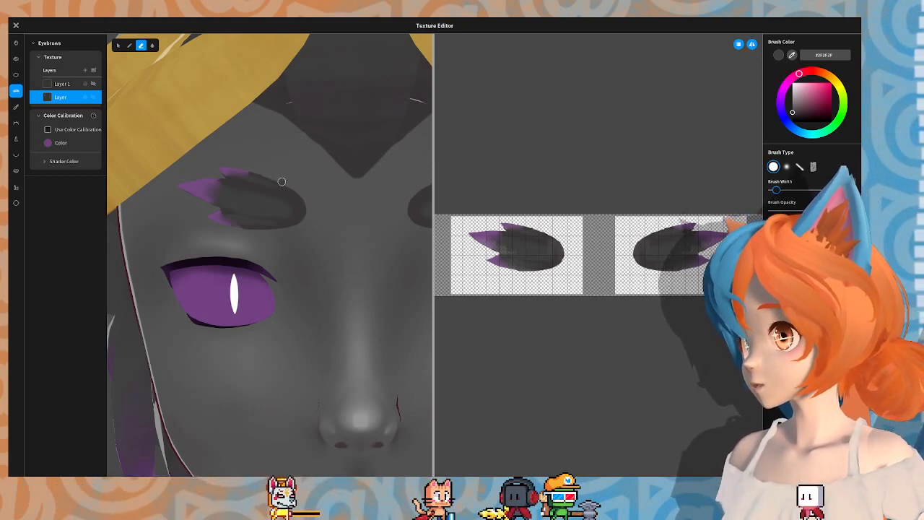
Step: Close the face texture editing and open the custom whole-body skin texture for editing
scroll(303, 338, "down", 10)
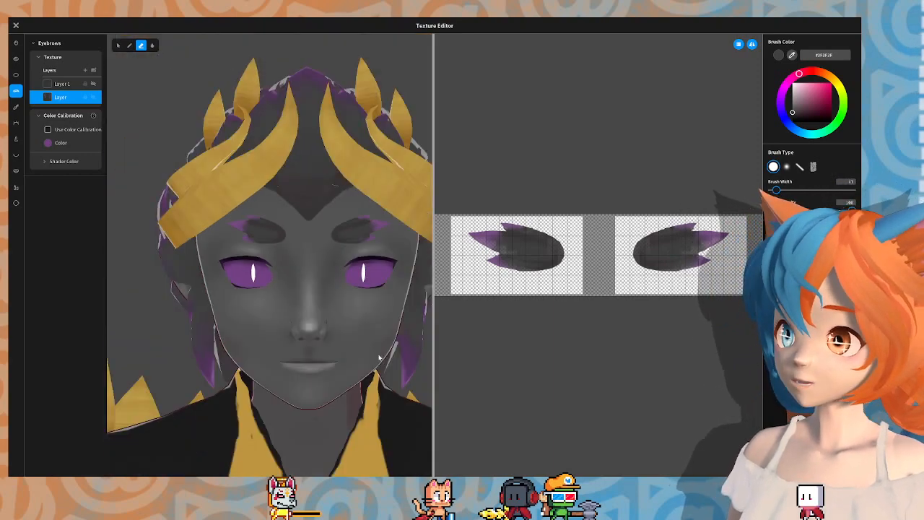
mouse_move(320, 235)
middle_mouse_down()
mouse_move(258, 129)
mouse_move(201, 178)
mouse_move(321, 226)
middle_mouse_up()
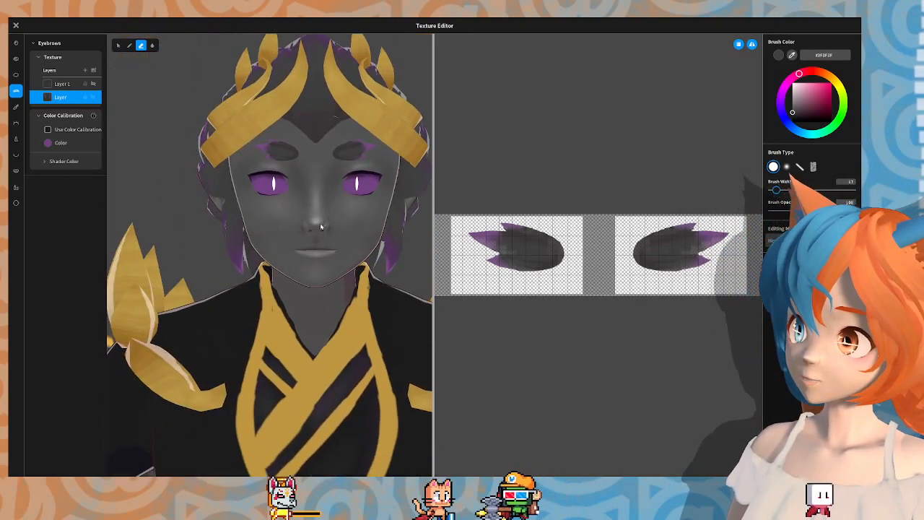
mouse_move(321, 227)
right_mouse_down()
mouse_move(301, 223)
mouse_move(308, 233)
mouse_move(322, 229)
right_mouse_up()
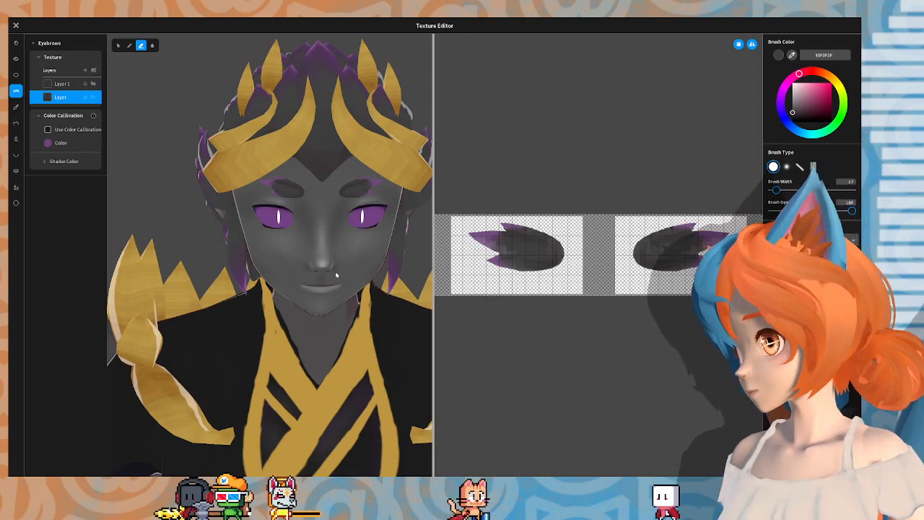
mouse_move(336, 271)
right_mouse_down()
mouse_move(346, 265)
mouse_move(324, 265)
mouse_move(380, 265)
mouse_move(324, 269)
mouse_move(351, 268)
mouse_move(333, 269)
right_mouse_up()
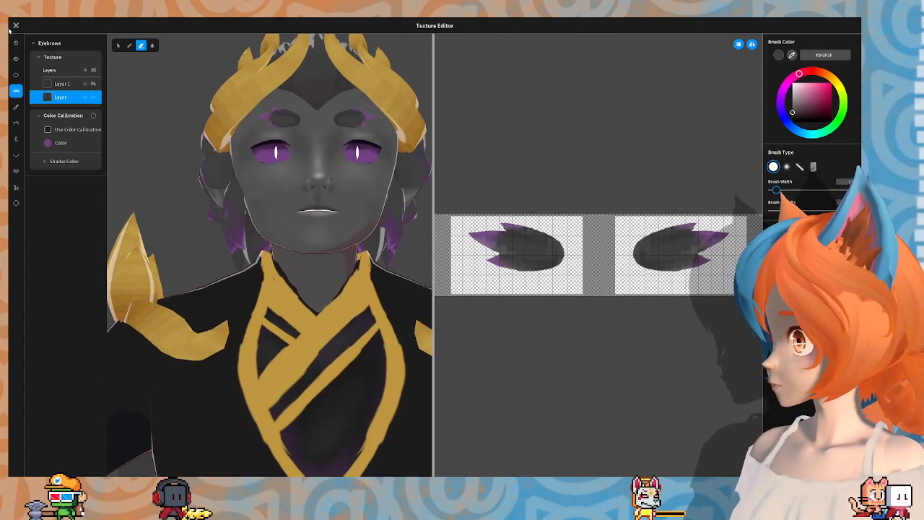
left_click(13, 27)
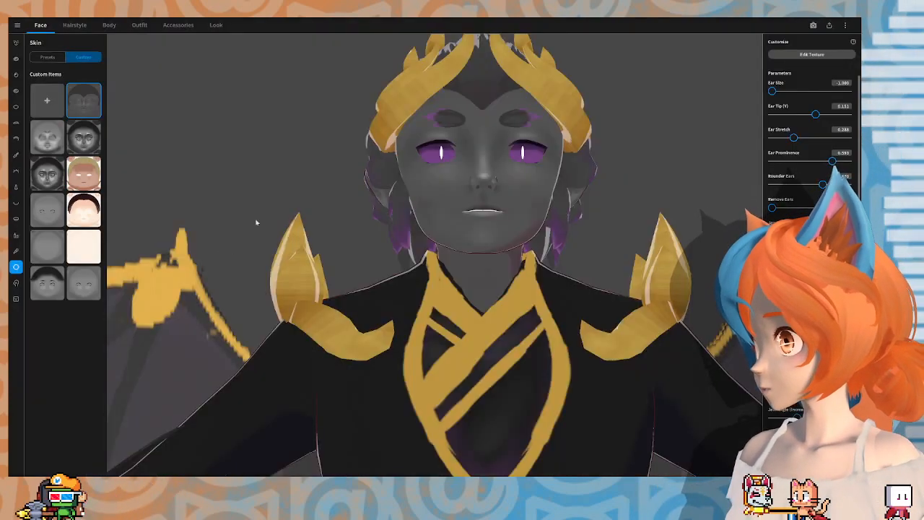
mouse_move(312, 172)
right_mouse_down()
mouse_move(315, 188)
mouse_move(303, 194)
mouse_move(315, 163)
right_mouse_up()
left_click(109, 25)
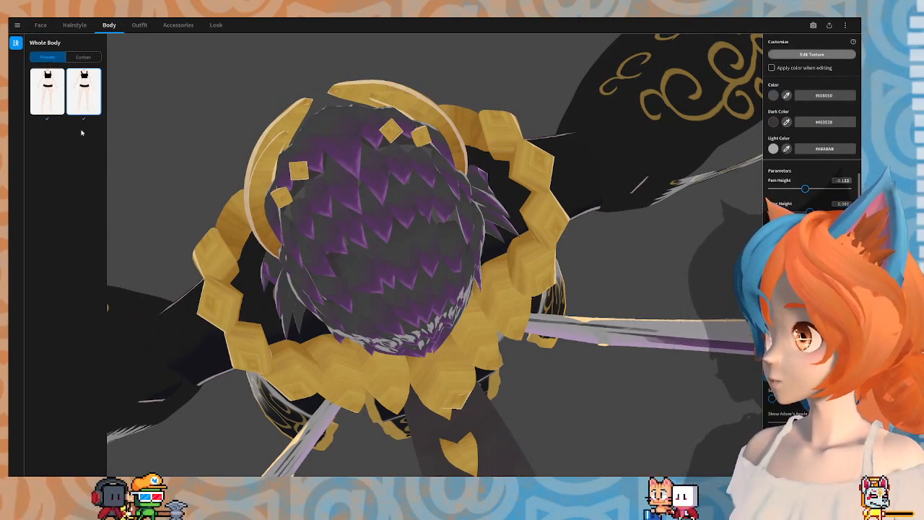
left_click(88, 60)
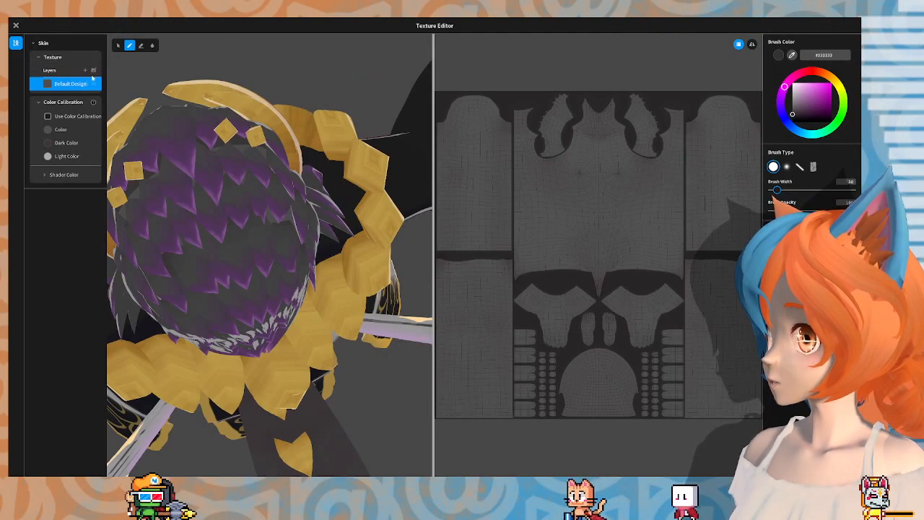
right_click_drag(139, 99, 165, 90)
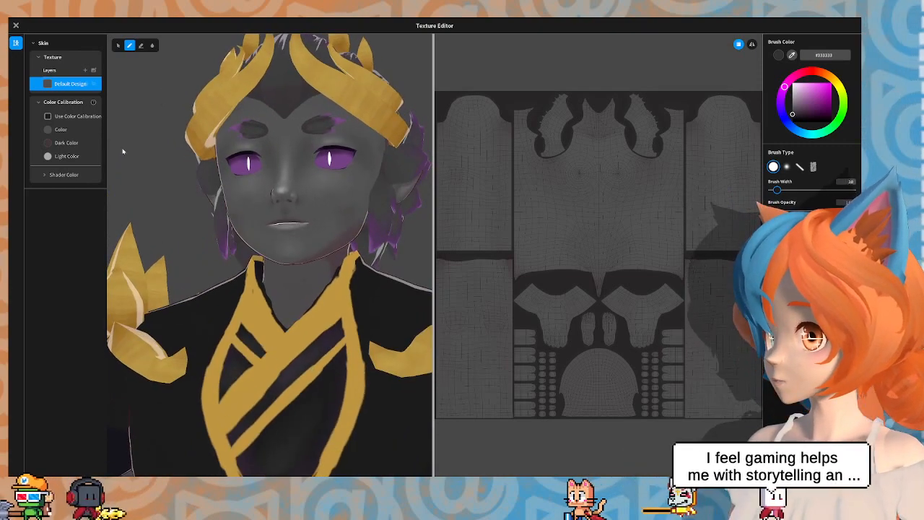
Step: Paint a short dark #333333 stroke across the front of the neck on the body skin texture
left_click_drag(304, 277, 329, 279)
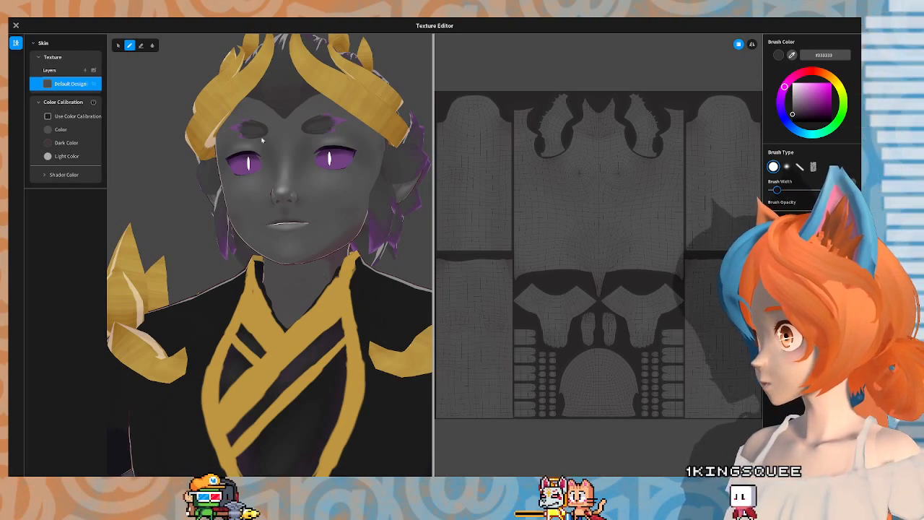
key("ctrl+y")
right_click_drag(309, 155, 292, 173)
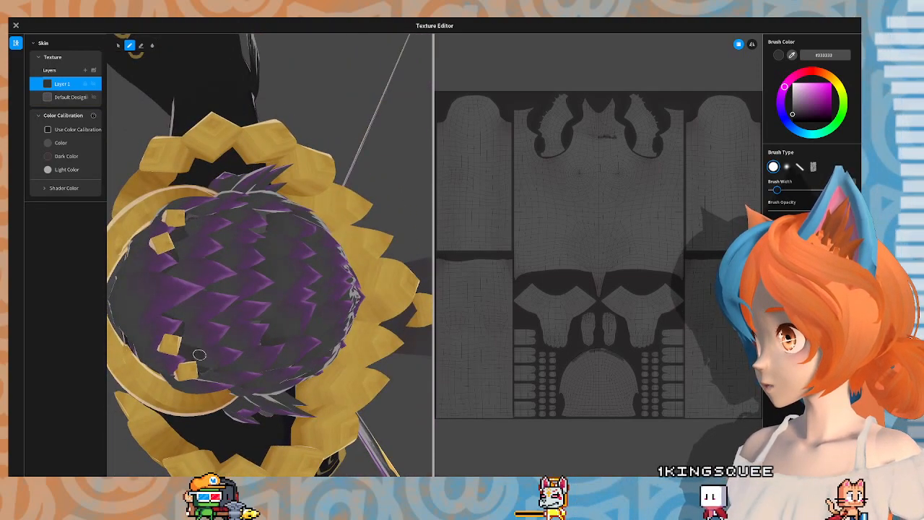
Step: Paint the back-of-head area of the body skin texture in grey #404040 with a wide brush, and close its texture editing
right_click_drag(211, 258, 193, 246)
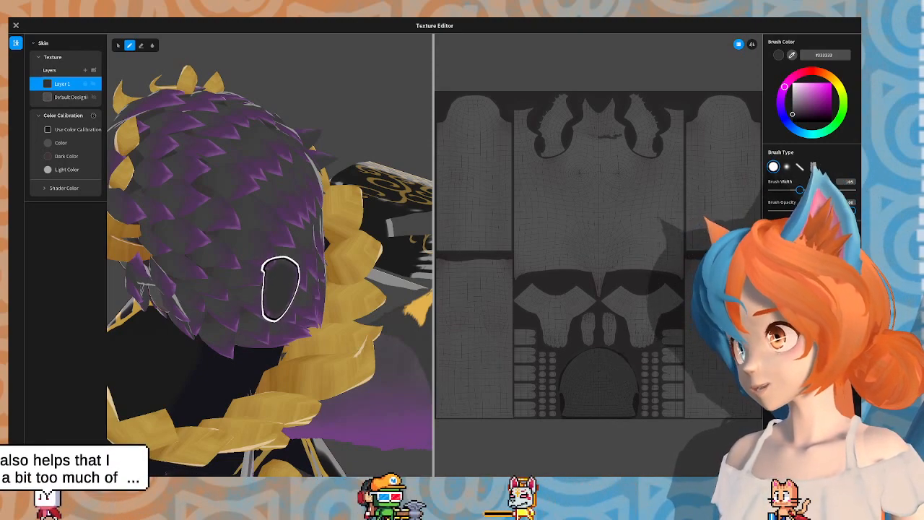
right_click_drag(281, 288, 278, 208)
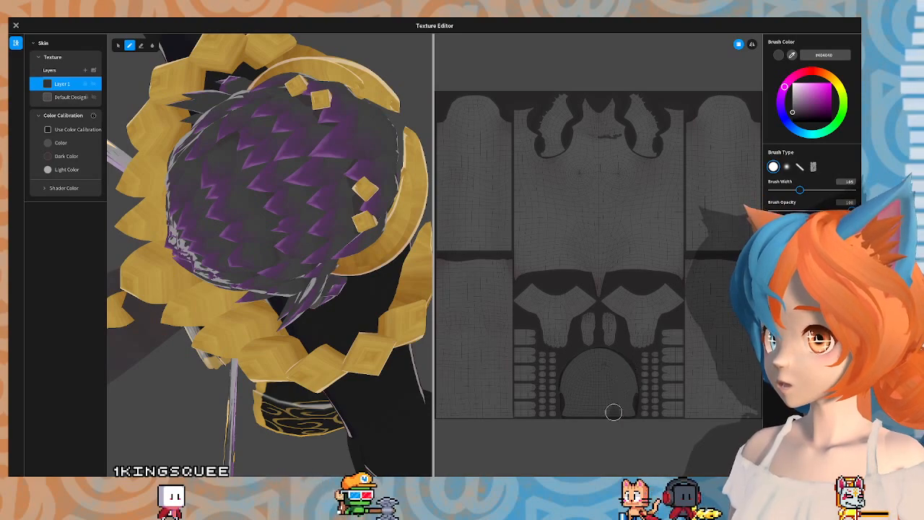
right_click_drag(305, 330, 394, 318)
right_click_drag(269, 426, 328, 318)
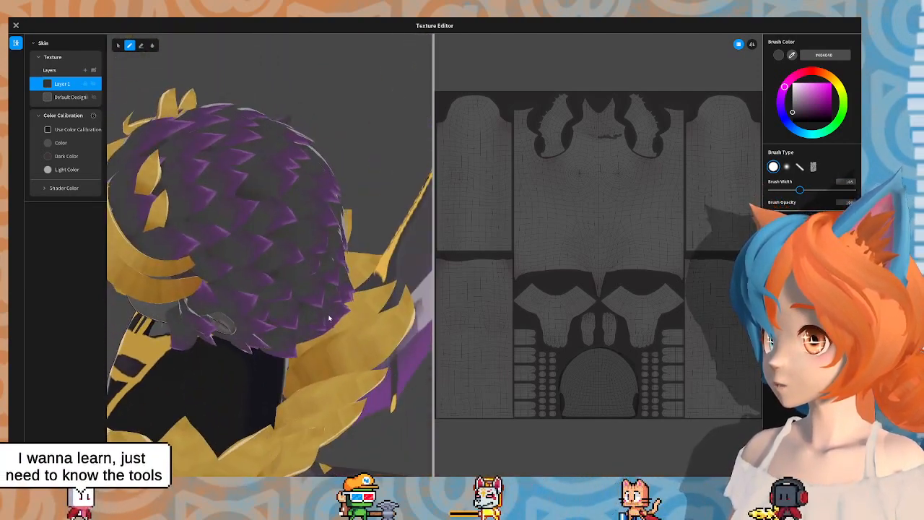
left_click(16, 25)
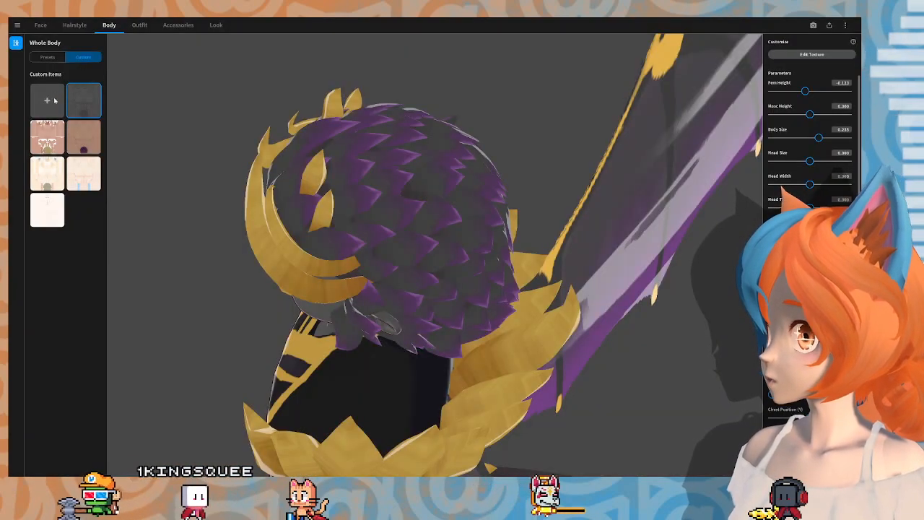
Step: Open the face skin texture and paint the upper part of the scalp in grey #414141 on Layer 2
right_click_drag(218, 69, 134, 83)
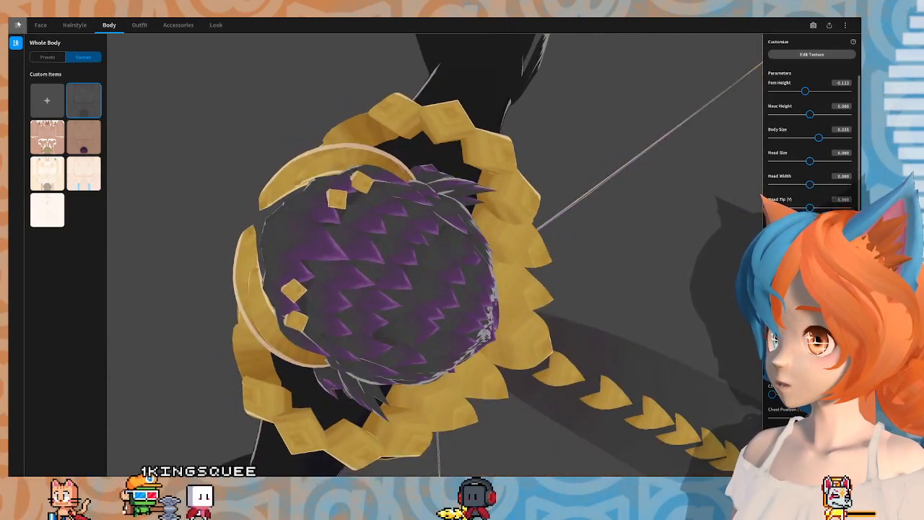
left_click(71, 25)
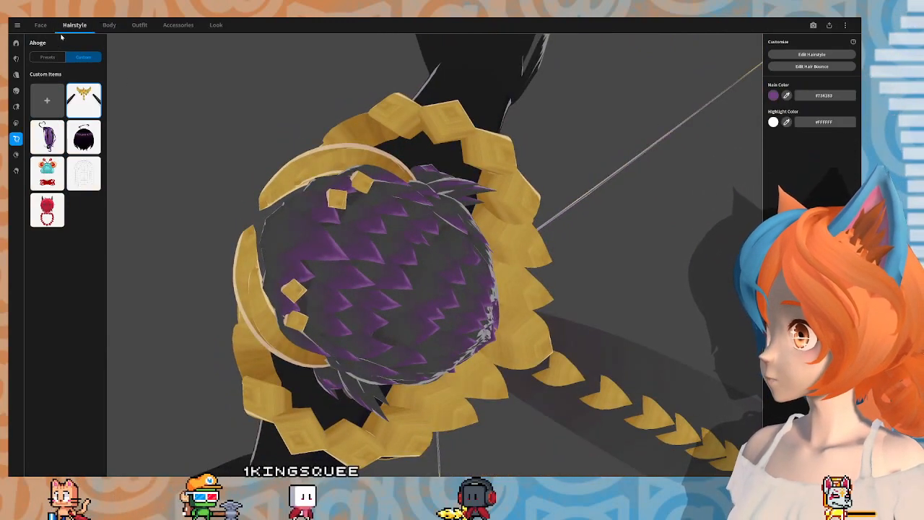
left_click(41, 25)
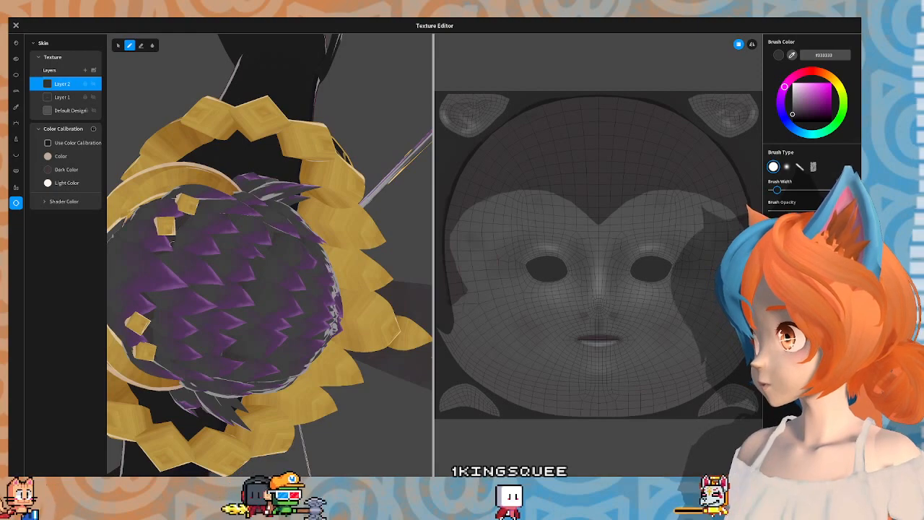
left_click_drag(524, 353, 555, 375)
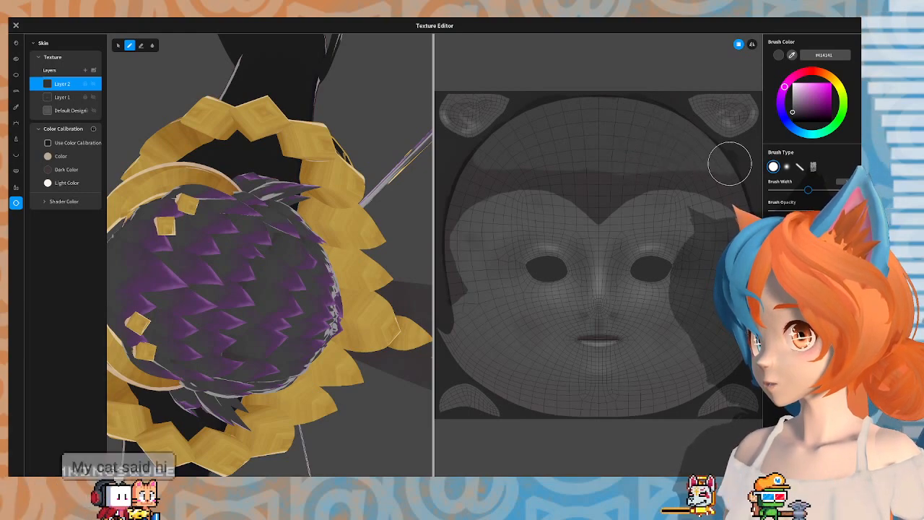
Step: Examine the face, neck, robe and sleeves on the 3D model from several angles, up close and from far away
mouse_move(214, 253)
right_mouse_down()
mouse_move(229, 246)
mouse_move(205, 251)
right_mouse_up()
right_click_drag(213, 241, 247, 232)
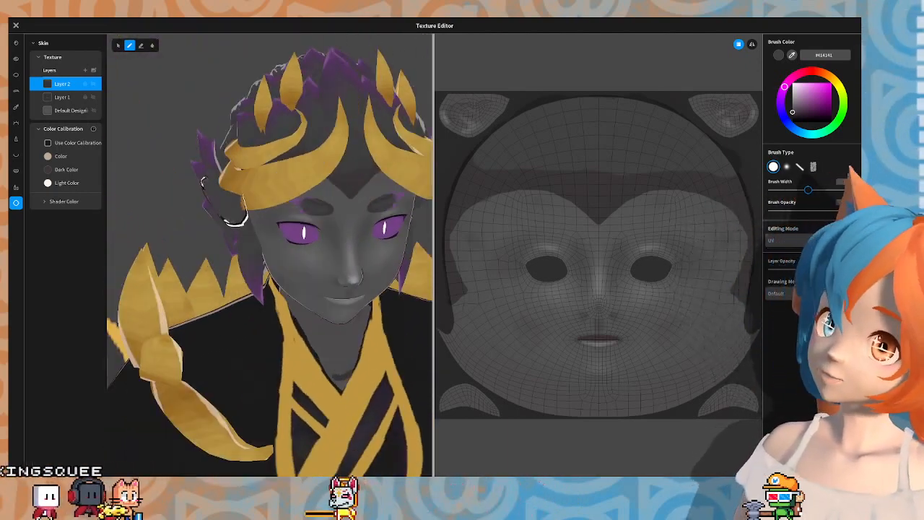
right_click_drag(303, 260, 365, 285)
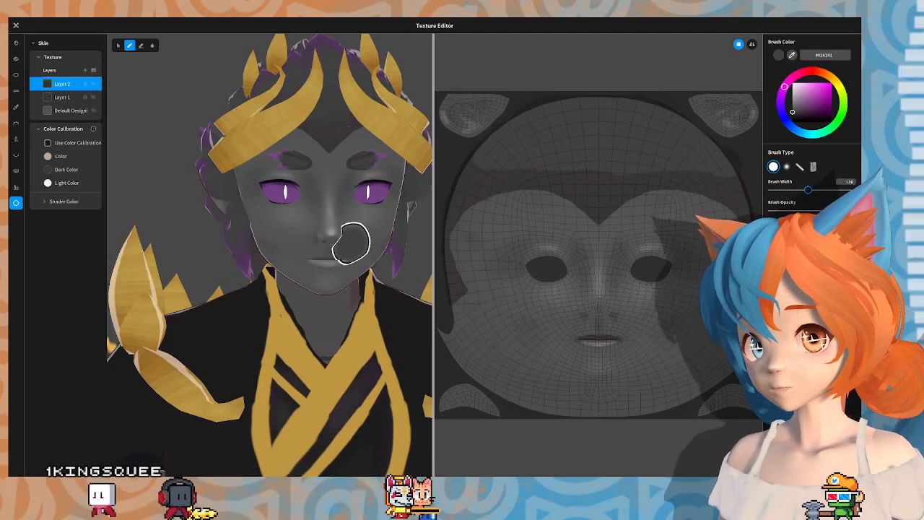
scroll(360, 224, "down", 5)
scroll(360, 273, "down", 5)
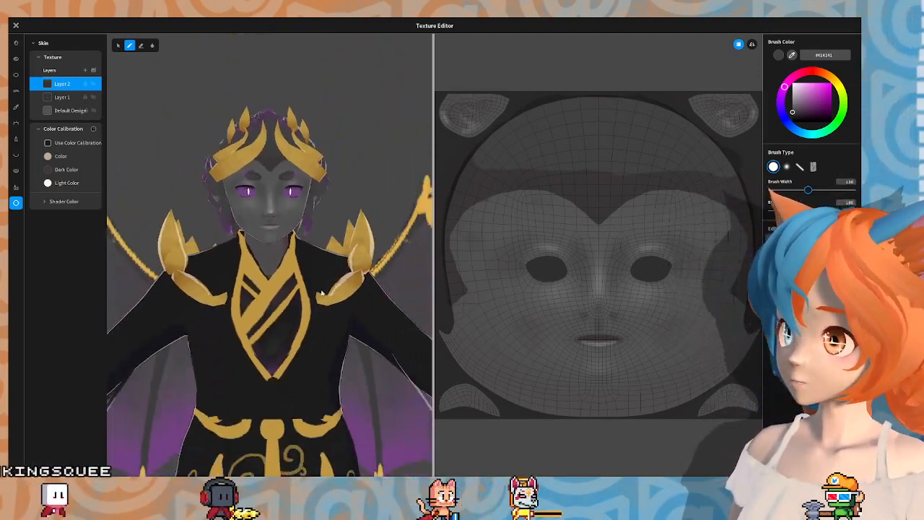
middle_click_drag(253, 346, 310, 283)
scroll(369, 221, "up", 4)
scroll(369, 221, "down", 2)
scroll(310, 284, "up", 5)
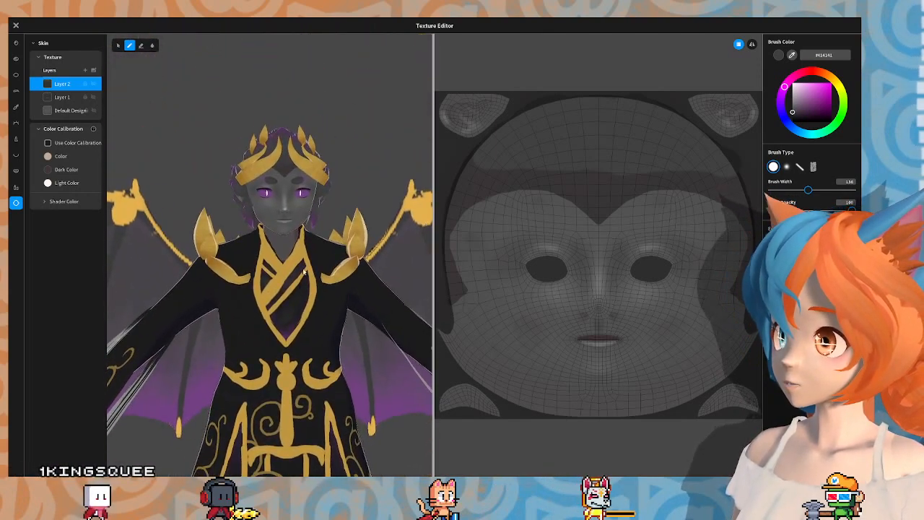
scroll(306, 262, "up", 2)
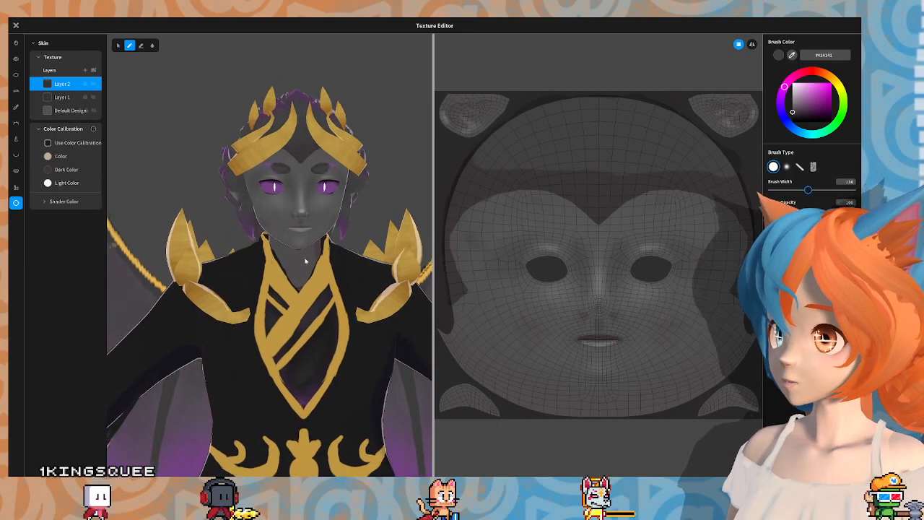
middle_click_drag(312, 272, 307, 237)
scroll(308, 260, "down", 2)
scroll(308, 267, "down", 2)
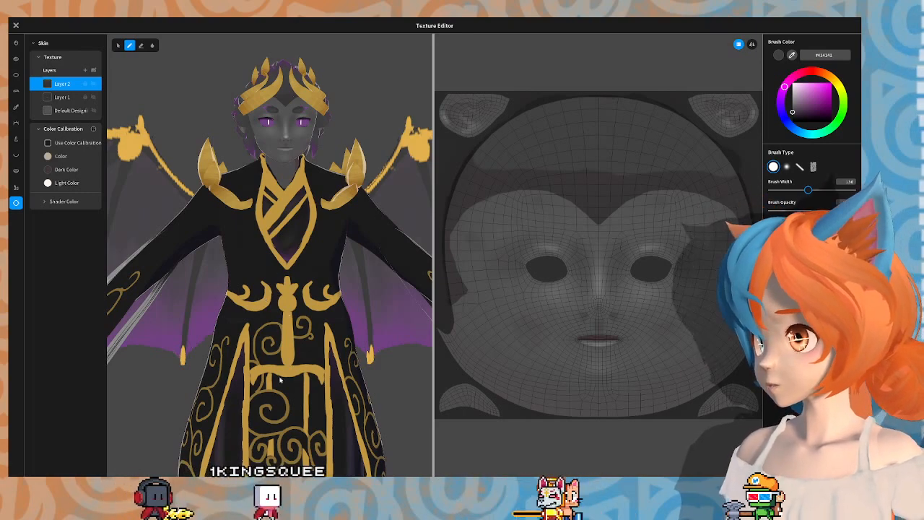
mouse_move(264, 309)
middle_mouse_down()
mouse_move(264, 289)
mouse_move(265, 455)
middle_mouse_up()
scroll(266, 310, "up", 2)
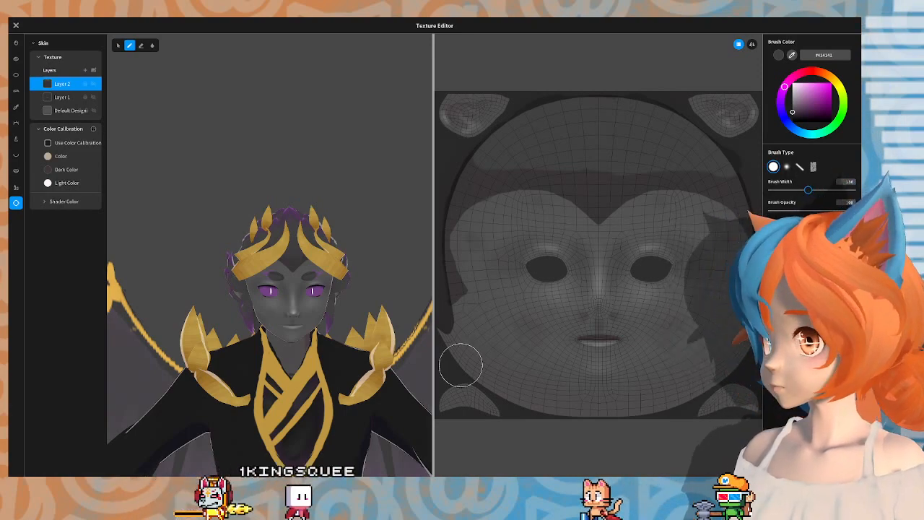
scroll(270, 323, "down", 5)
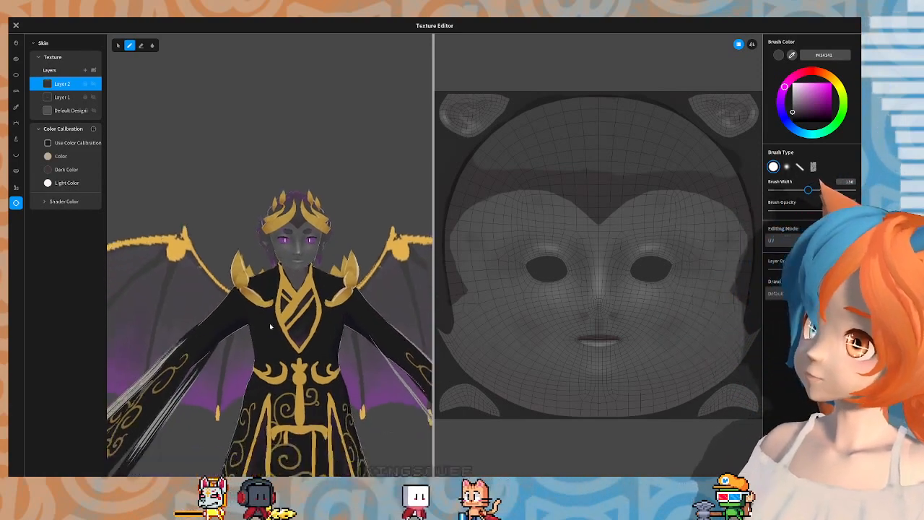
right_click_drag(276, 281, 301, 302)
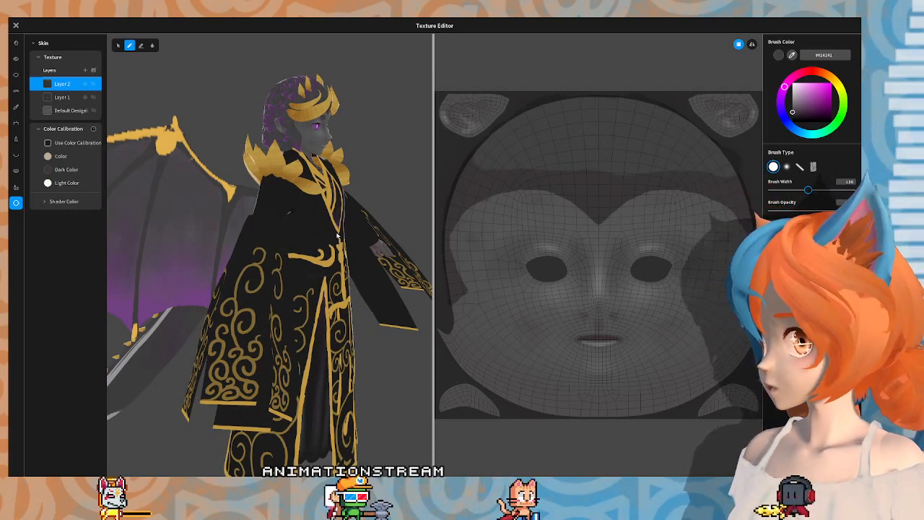
right_click_drag(337, 236, 319, 227)
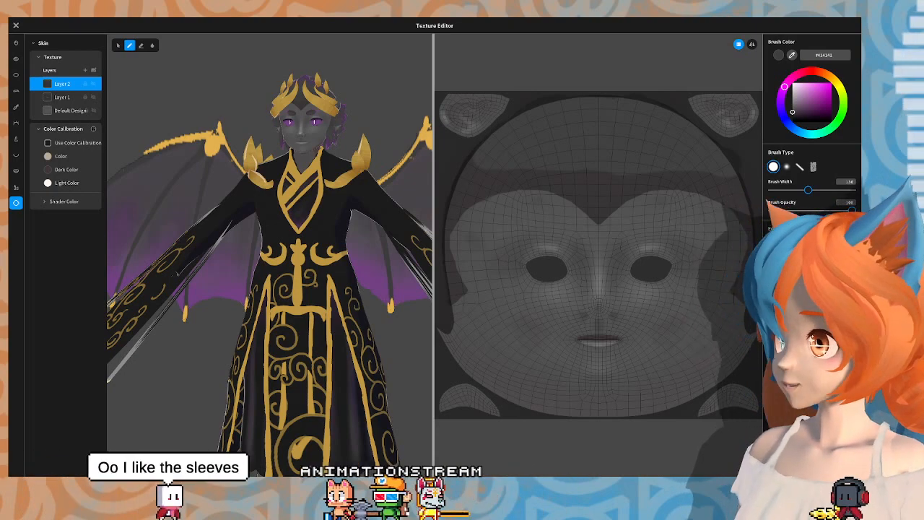
left_click_drag(225, 338, 249, 332)
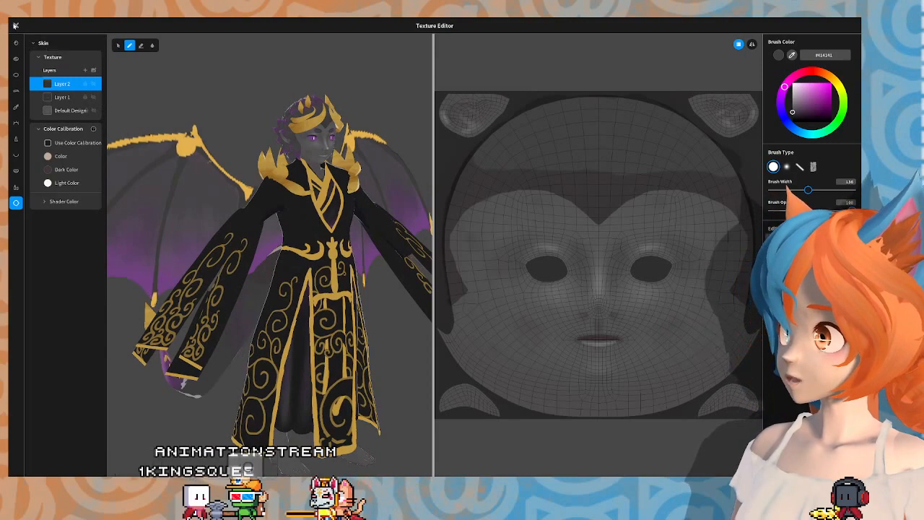
Step: Preview the character in the Photo Booth with the Standby 1 and Standby 2 animations, checking the sleeves, and return to the model
left_click(15, 25)
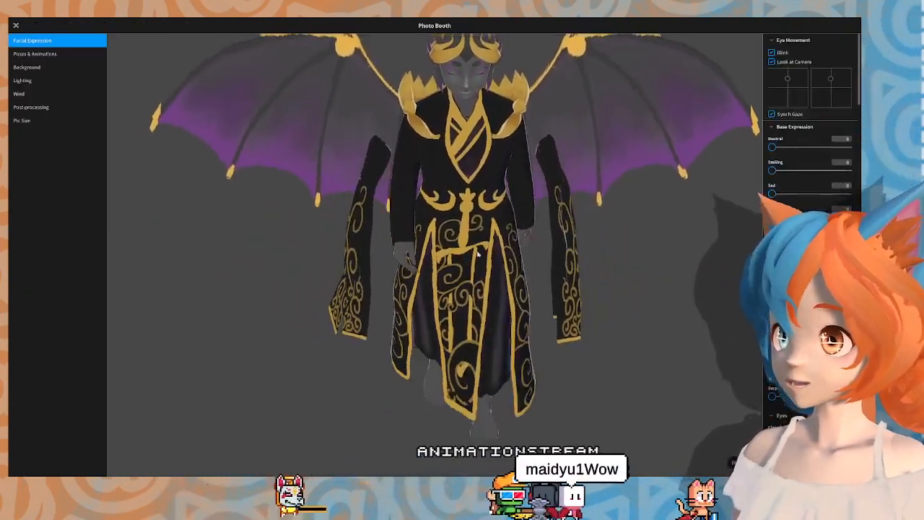
right_click_drag(405, 274, 523, 233)
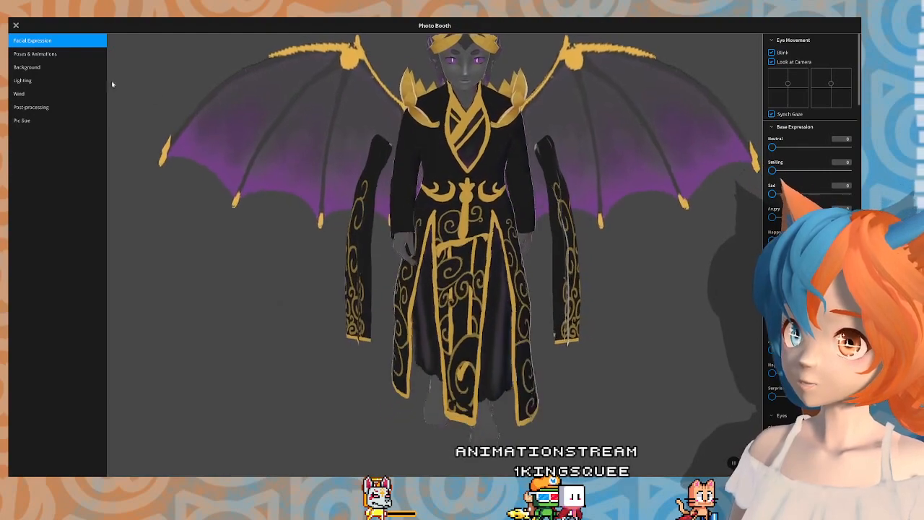
left_click(47, 55)
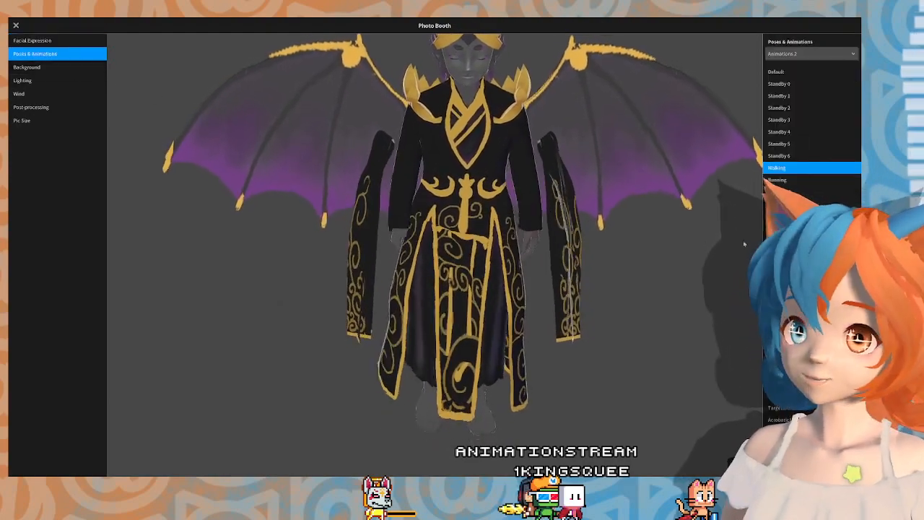
left_click(780, 95)
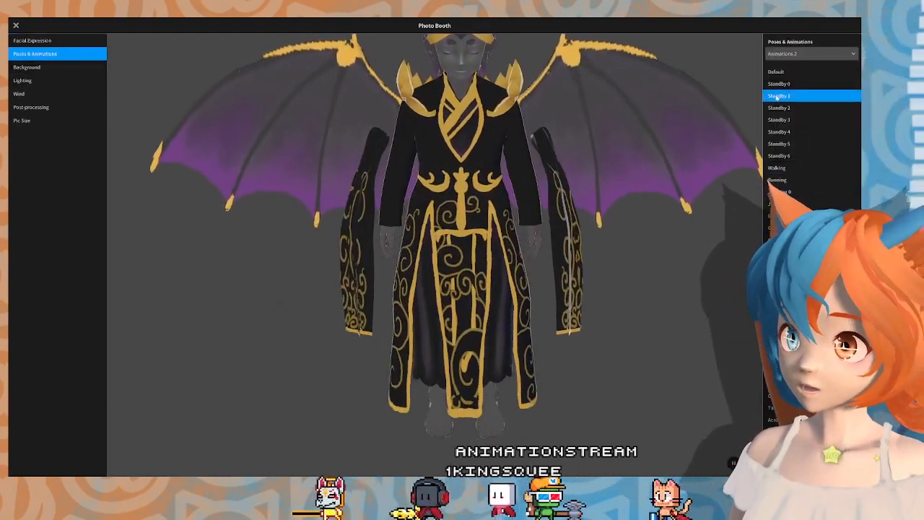
left_click(780, 109)
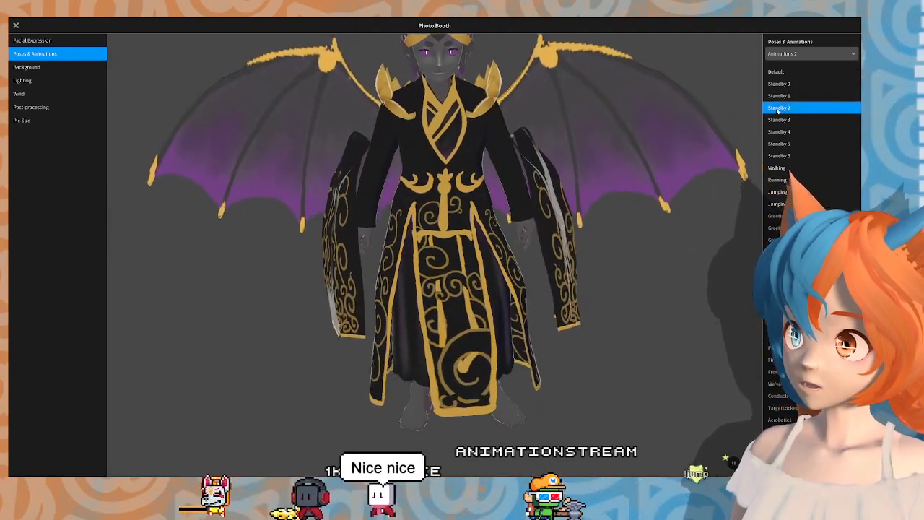
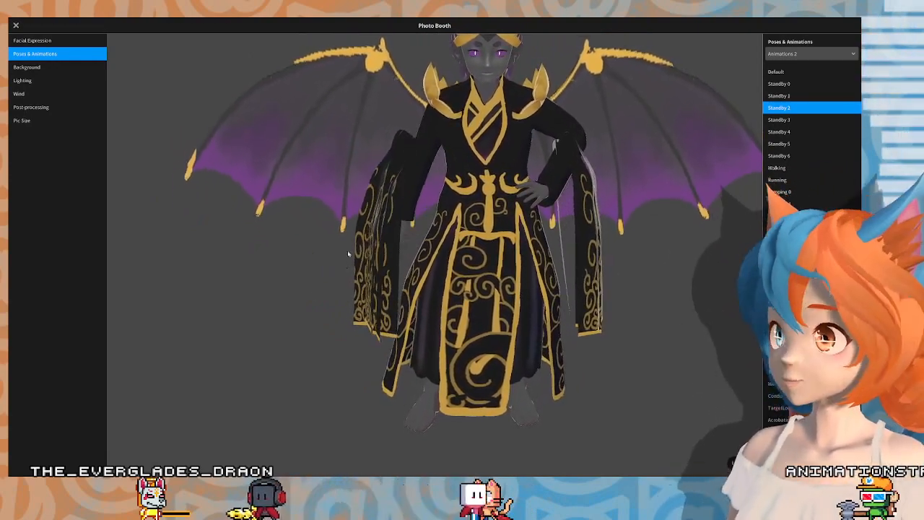
right_click_drag(360, 289, 402, 265)
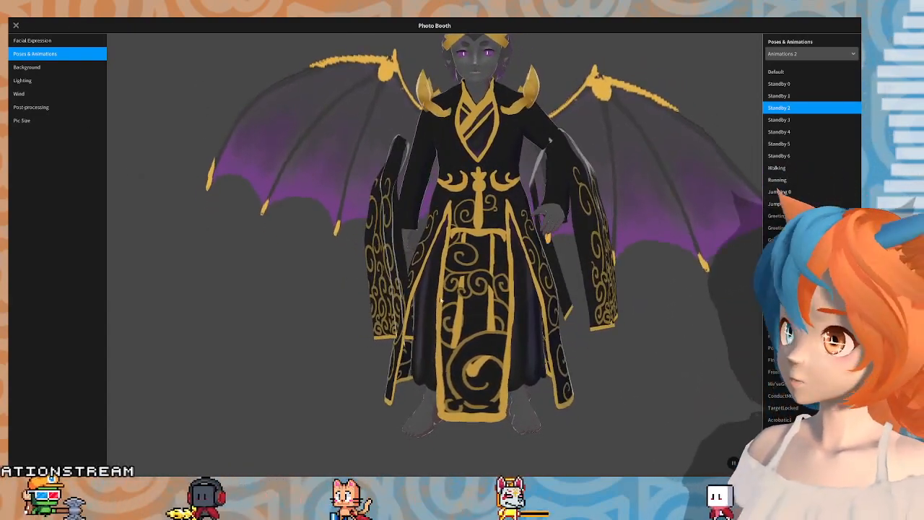
key("Escape")
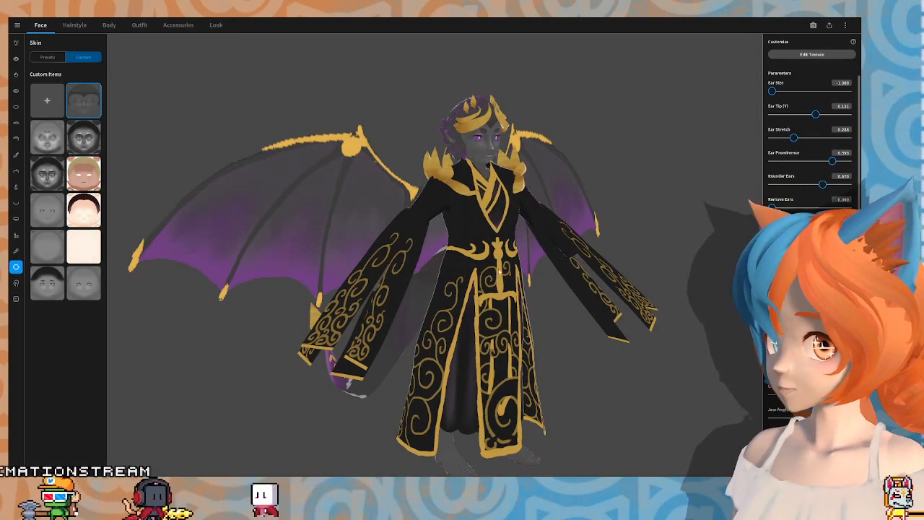
Step: Open the outfit's long coat texture for editing and add a new layer above Layer 2
right_click_drag(490, 220, 481, 213)
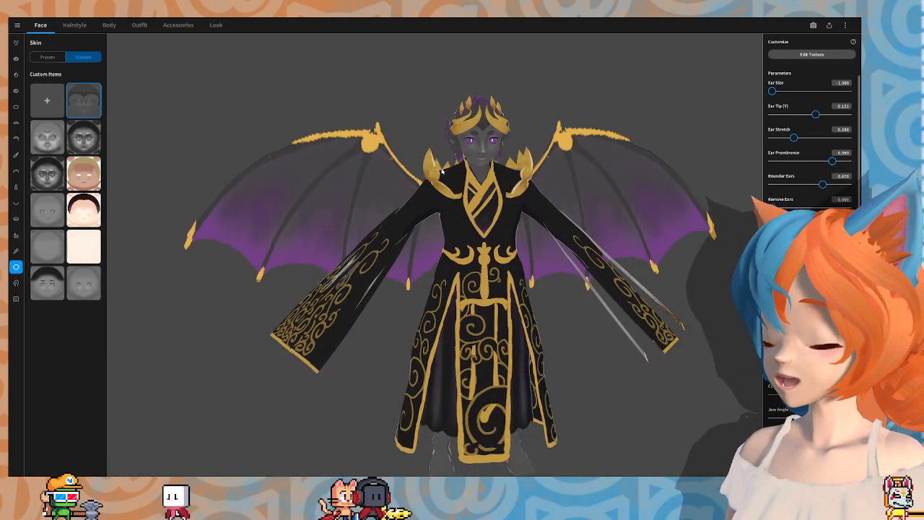
scroll(507, 262, "up", 5)
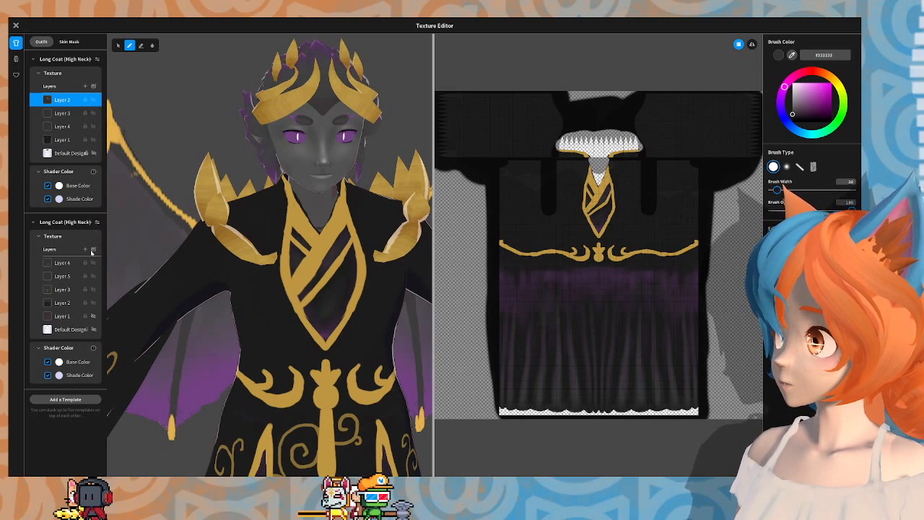
left_click(92, 250)
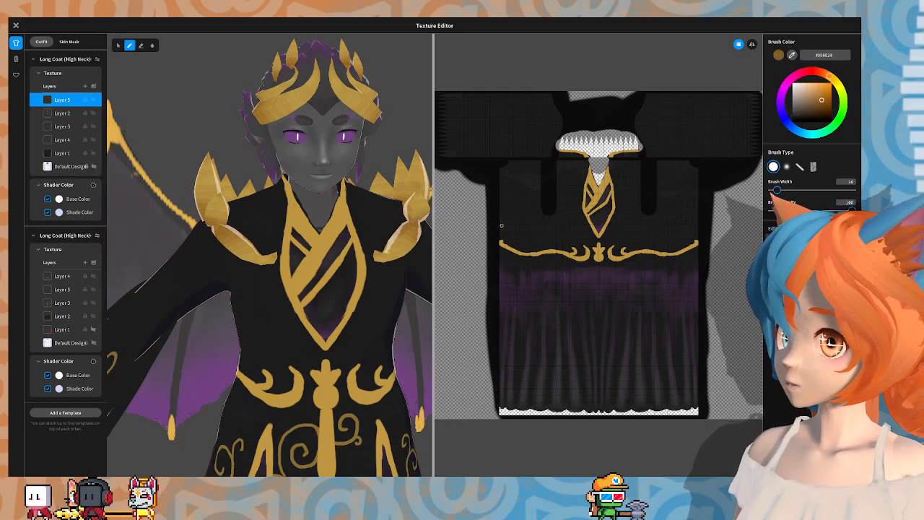
Step: Paint brown shading strokes on the coat's gold neckline trim, where the crossing bands overlap, on the new layer
scroll(422, 165, "up", 8)
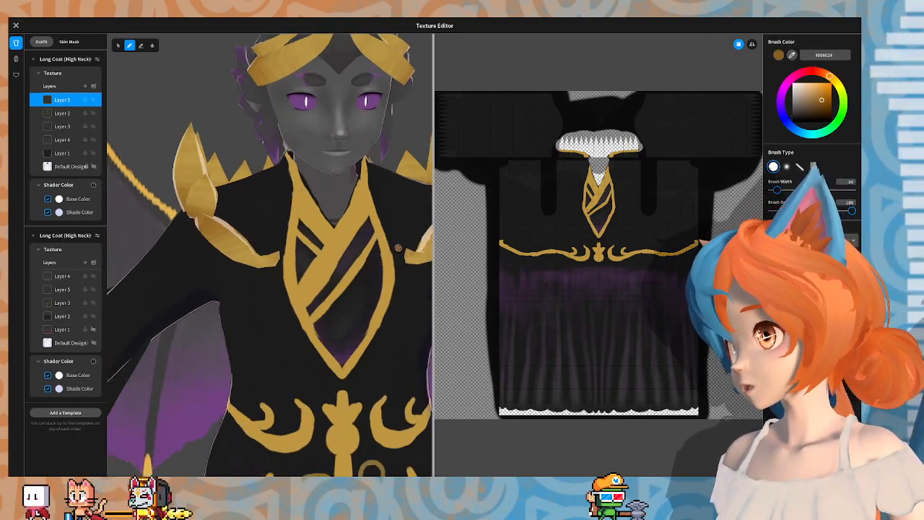
middle_click_drag(410, 190, 337, 278)
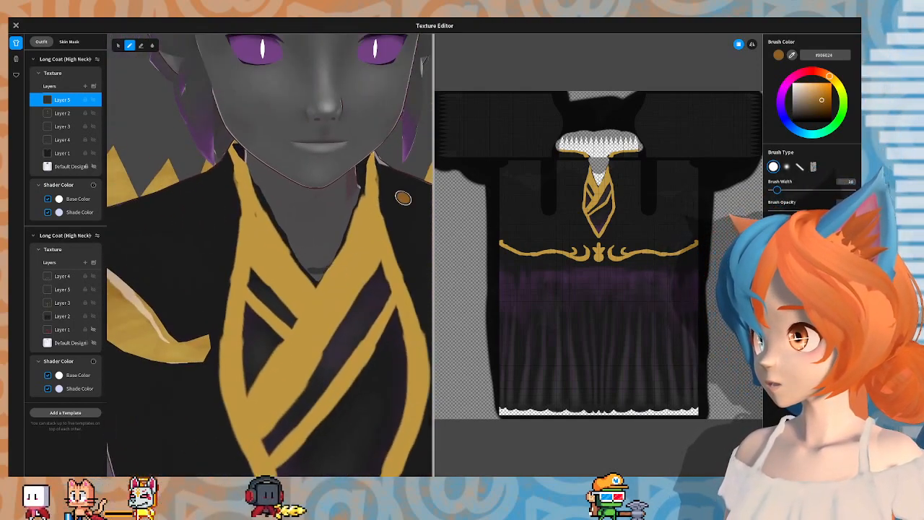
scroll(407, 199, "up", 1)
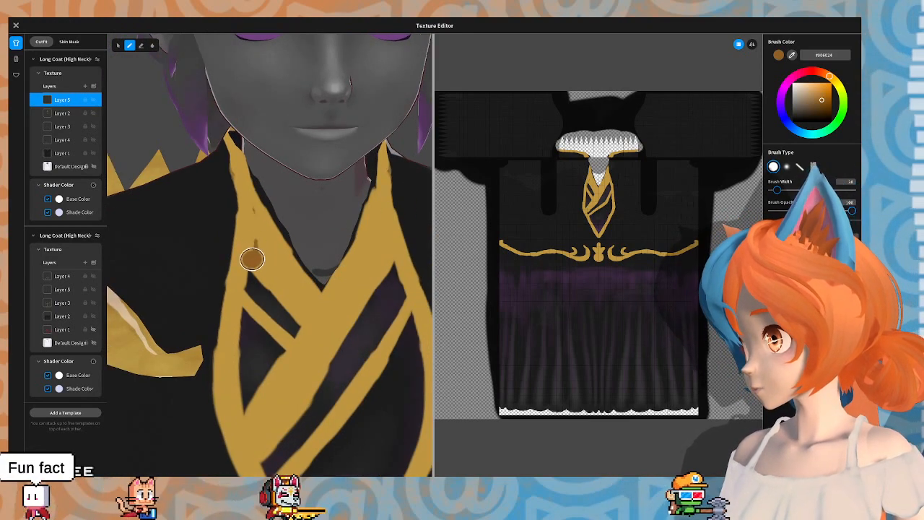
left_click_drag(257, 232, 259, 218)
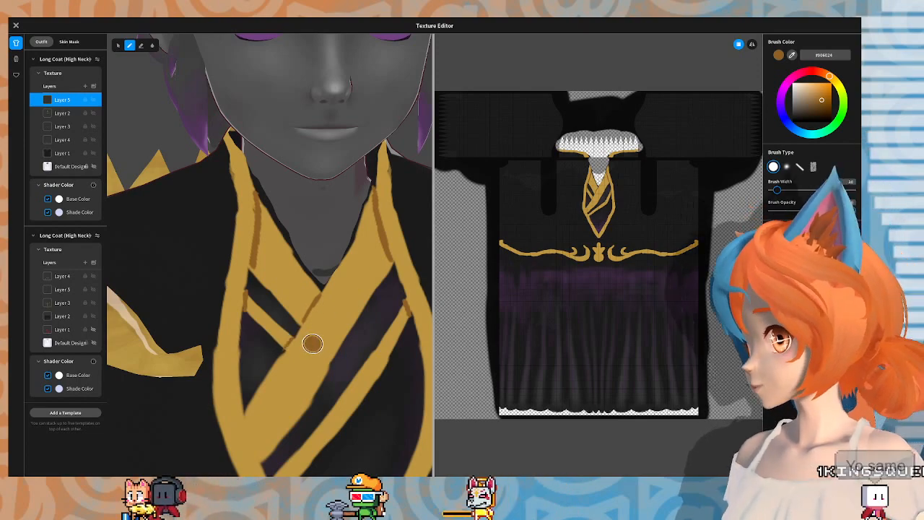
middle_click_drag(311, 345, 273, 198)
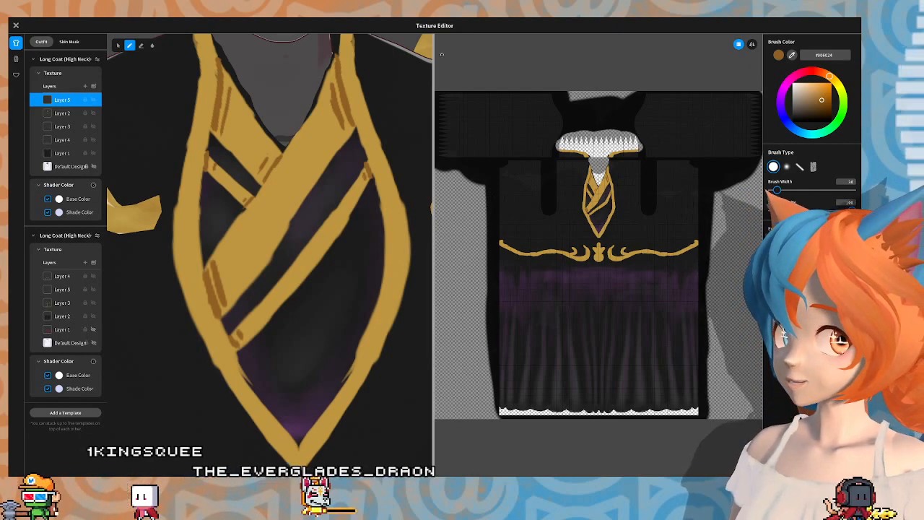
Step: Blur the brown strokes on the crossing neckline bands into soft shading and erase the excess around the overlaps
left_click(151, 44)
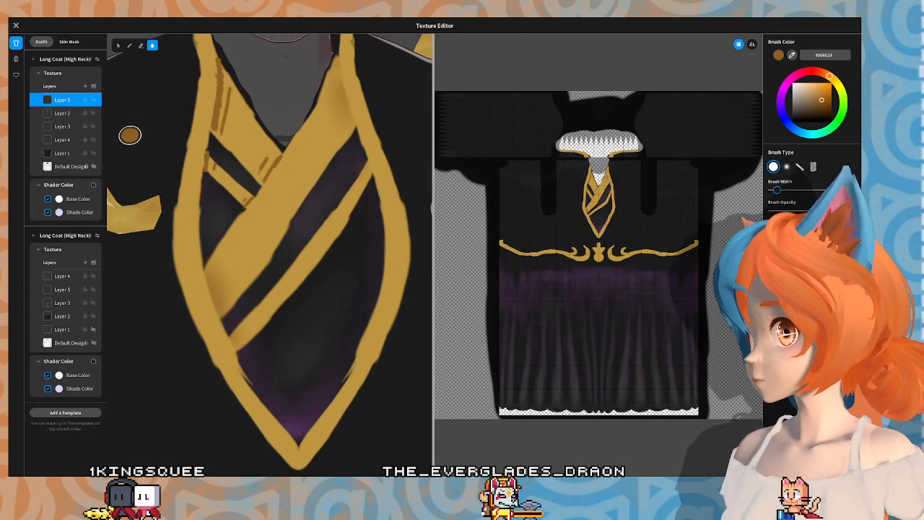
left_click(141, 46)
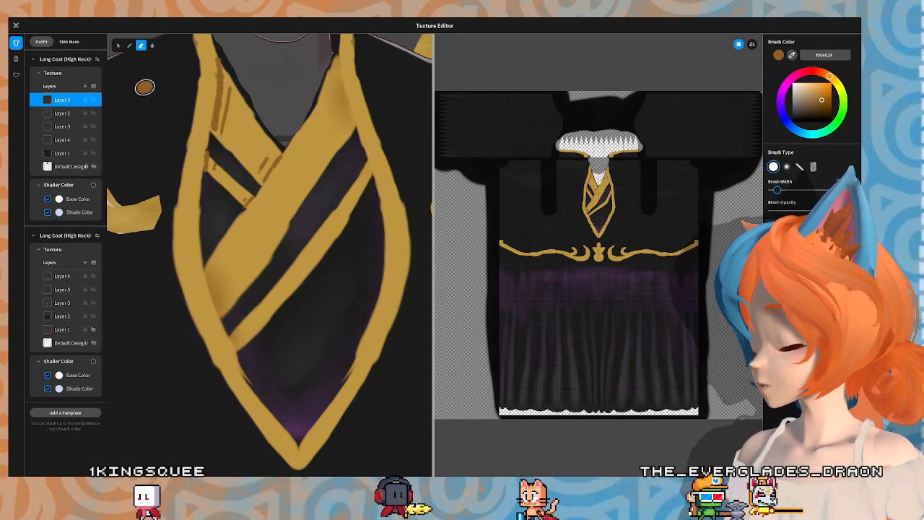
left_click(152, 45)
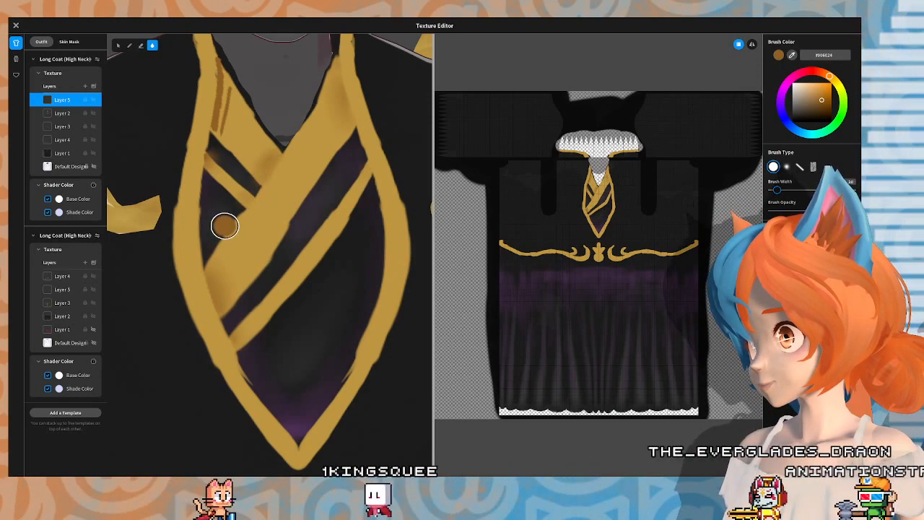
left_click(140, 46)
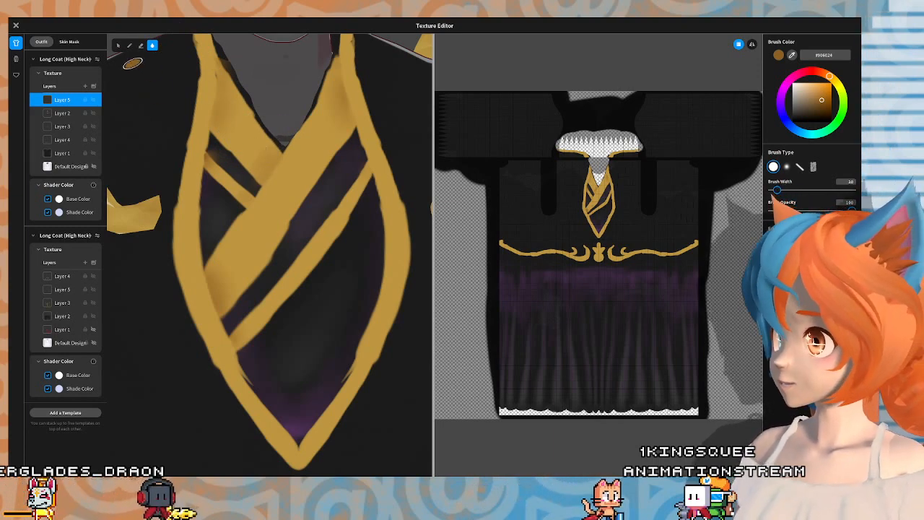
left_click(142, 44)
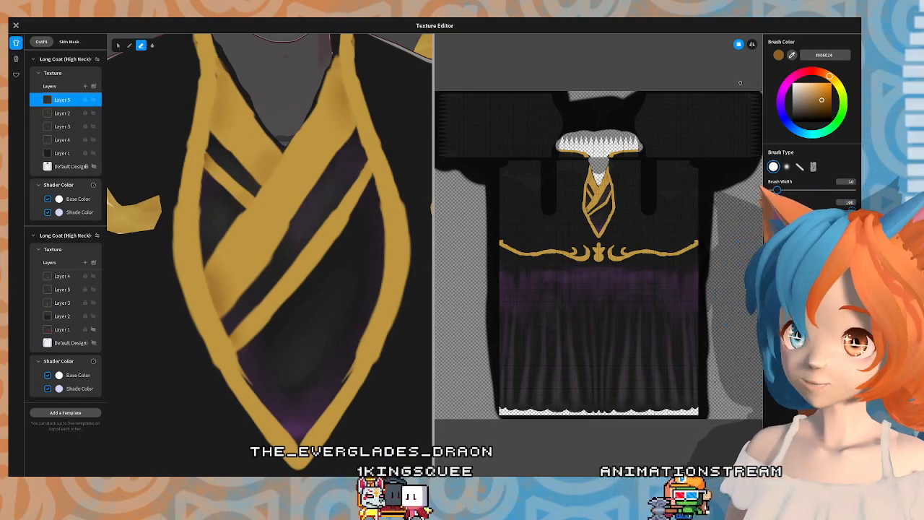
Step: Clean up the coat's inner neckline edge with the eraser on Layer 1 and Layer 2, toggling Layer 5's visibility to compare
mouse_move(271, 124)
middle_mouse_down()
mouse_move(369, 299)
mouse_move(288, 269)
middle_mouse_up()
scroll(287, 130, "up", 2)
middle_click_drag(284, 142, 258, 75)
scroll(294, 131, "up", 2)
scroll(252, 134, "down", 1)
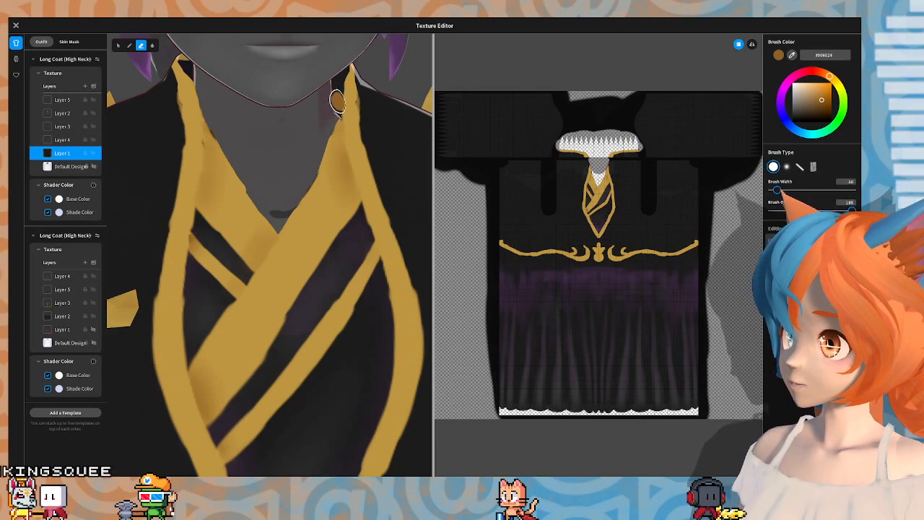
mouse_move(255, 95)
right_mouse_down()
mouse_move(144, 97)
mouse_move(256, 84)
mouse_move(248, 101)
right_mouse_up()
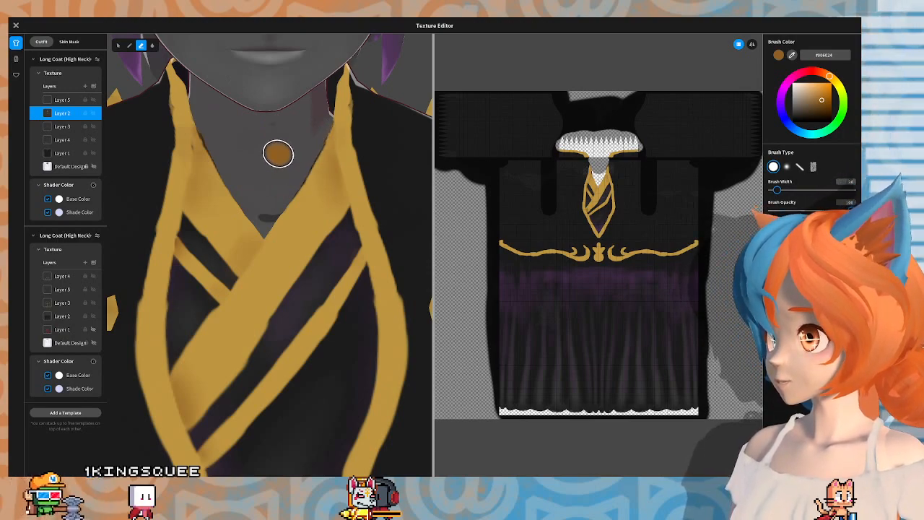
mouse_move(278, 154)
right_mouse_down()
mouse_move(123, 171)
mouse_move(311, 165)
mouse_move(271, 300)
mouse_move(411, 248)
mouse_move(355, 195)
mouse_move(169, 275)
mouse_move(110, 143)
mouse_move(237, 236)
mouse_move(379, 159)
mouse_move(426, 206)
mouse_move(396, 186)
mouse_move(314, 190)
mouse_move(289, 149)
mouse_move(279, 153)
right_mouse_up()
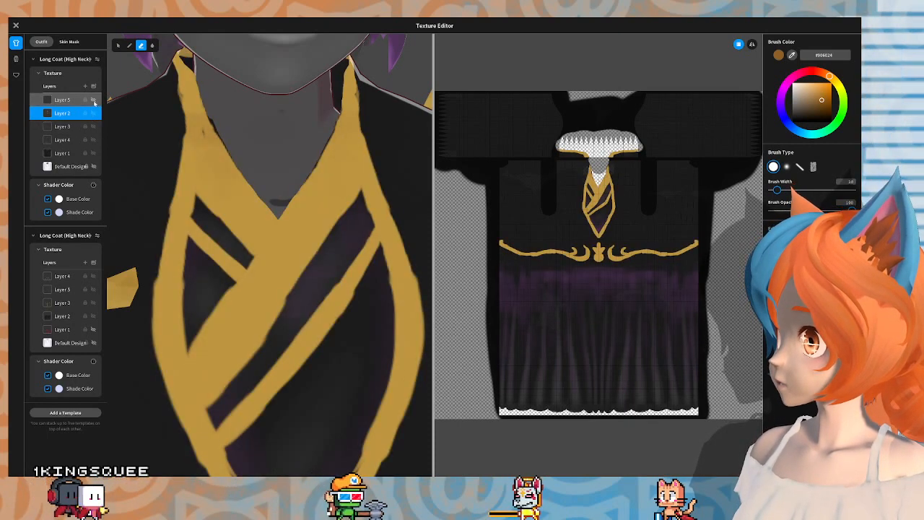
left_click(94, 104)
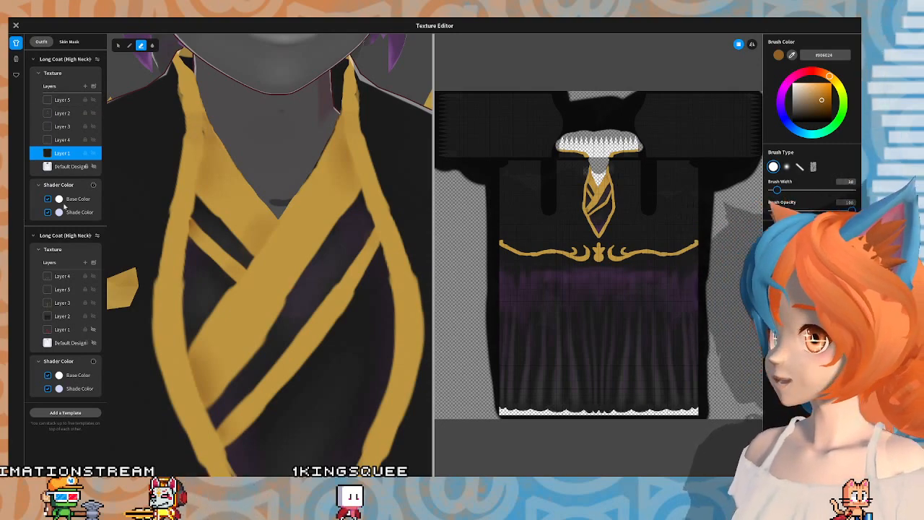
Step: Examine the shaded neckline trim on the model from far away and up close
scroll(214, 334, "down", 5)
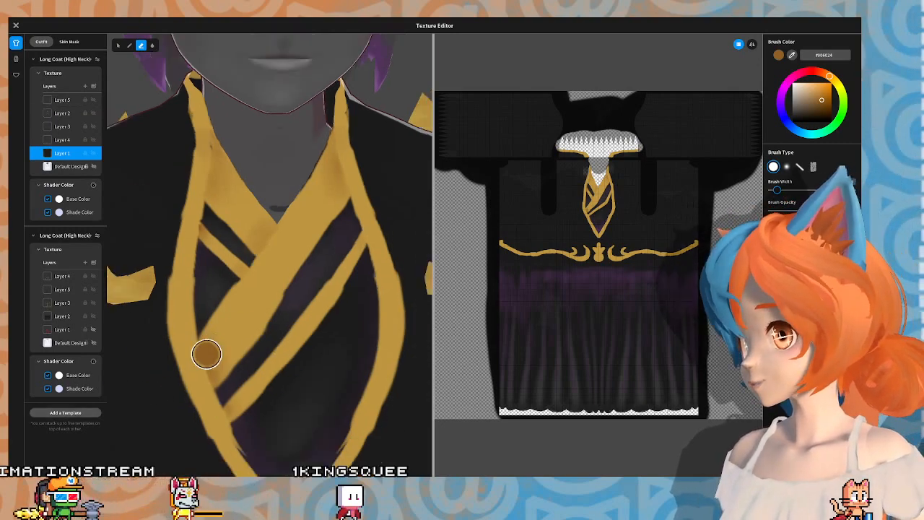
scroll(340, 236, "down", 8)
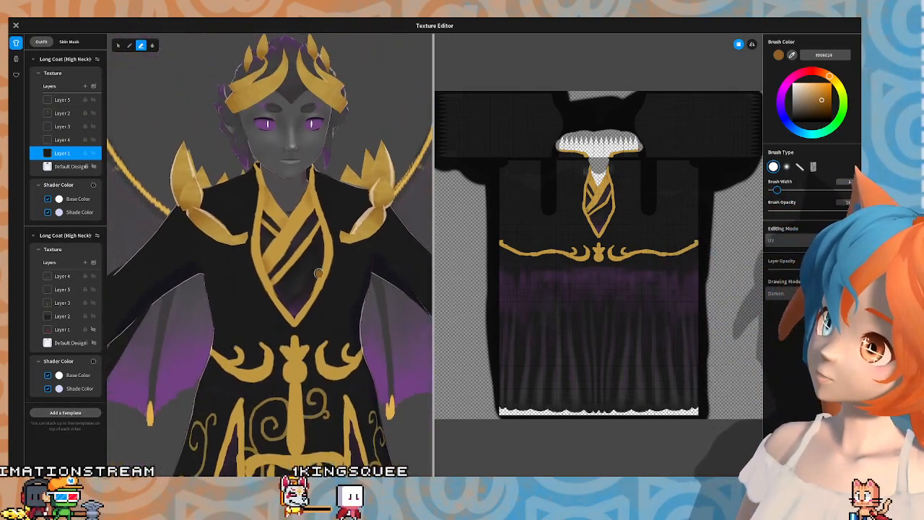
scroll(344, 238, "down", 3)
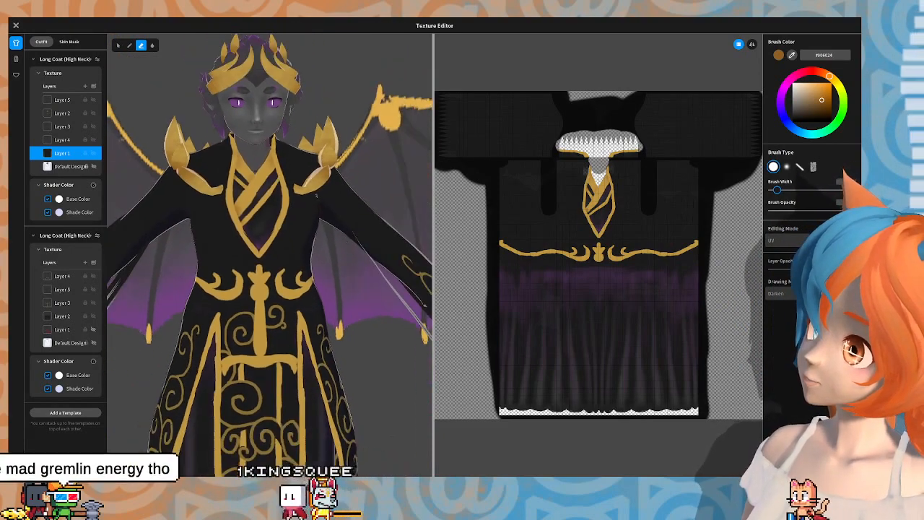
scroll(316, 195, "up", 8)
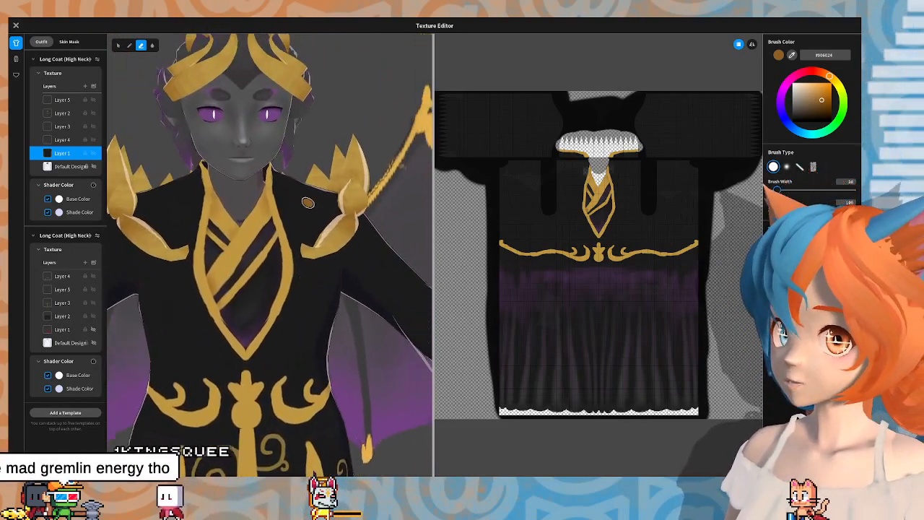
scroll(308, 203, "up", 3)
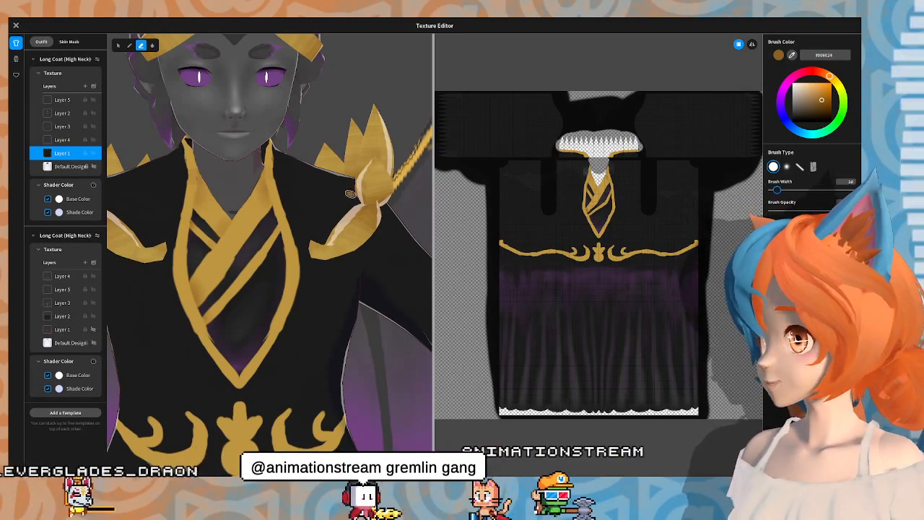
mouse_move(265, 180)
right_mouse_down()
mouse_move(365, 172)
mouse_move(269, 179)
right_mouse_up()
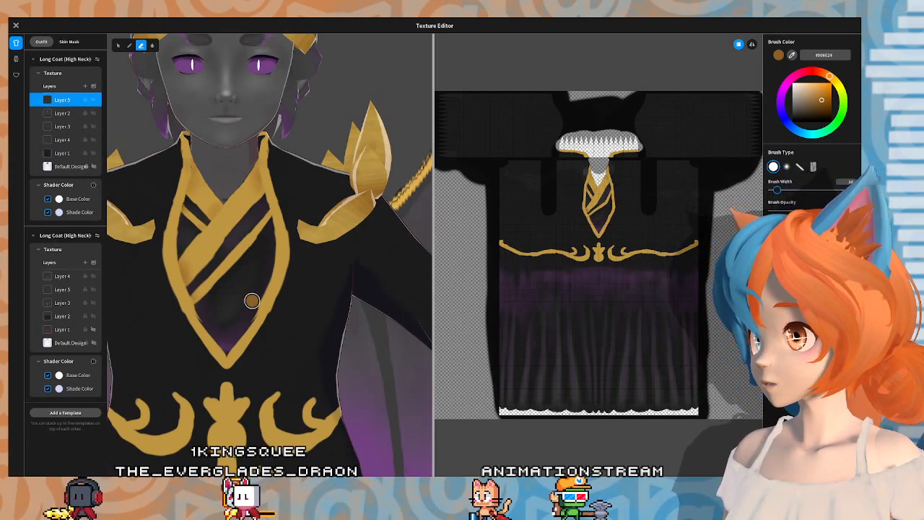
Step: Reduce the brush width to 14 and paint brown shading on Layer 5 along the inner edges of the neckline trim's lower point
scroll(233, 327, "up", 1)
middle_click_drag(233, 328, 347, 227)
scroll(258, 299, "up", 3)
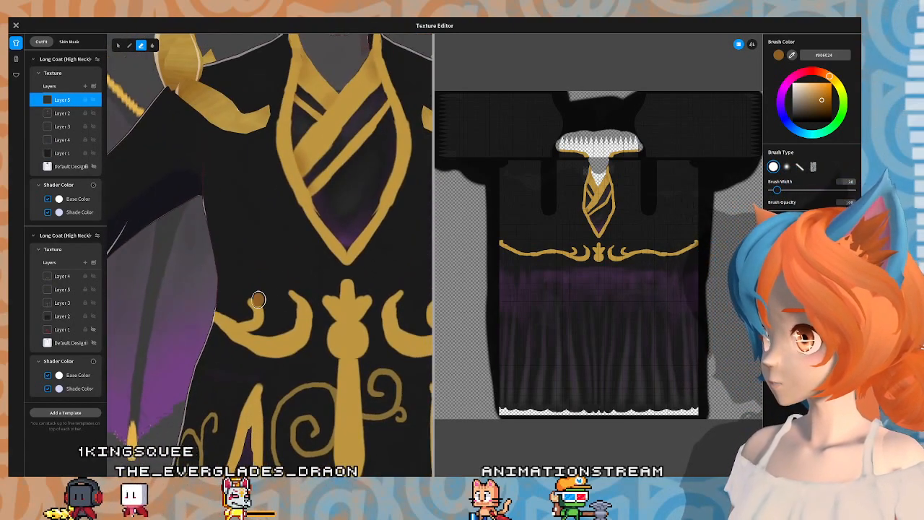
middle_click_drag(270, 278, 164, 304)
scroll(263, 266, "up", 3)
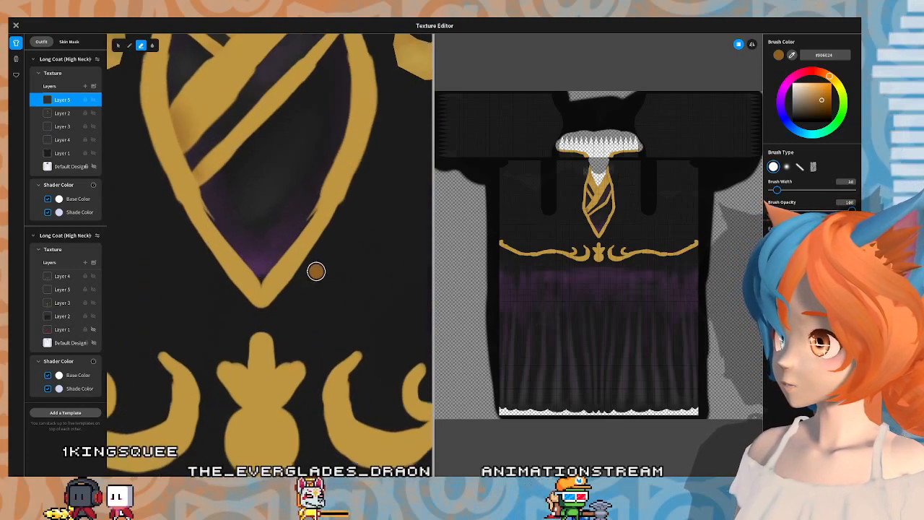
left_click(129, 45)
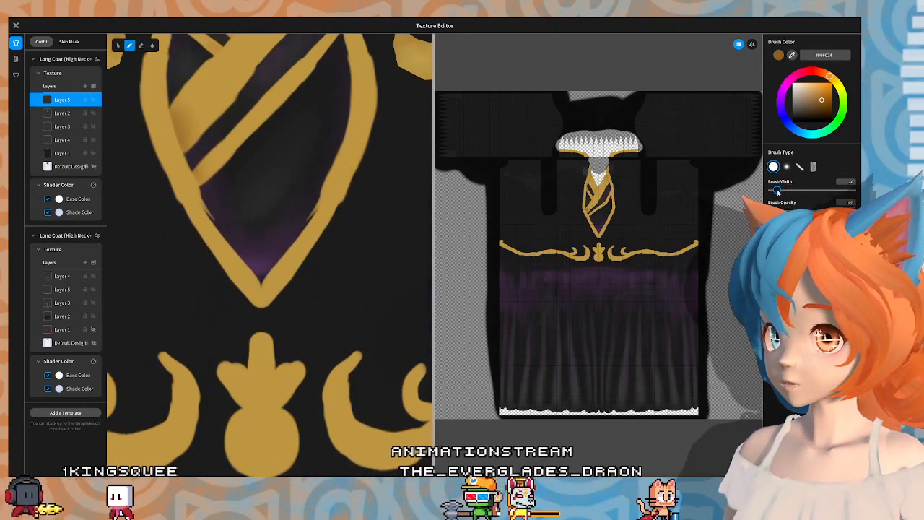
left_click_drag(777, 190, 776, 190)
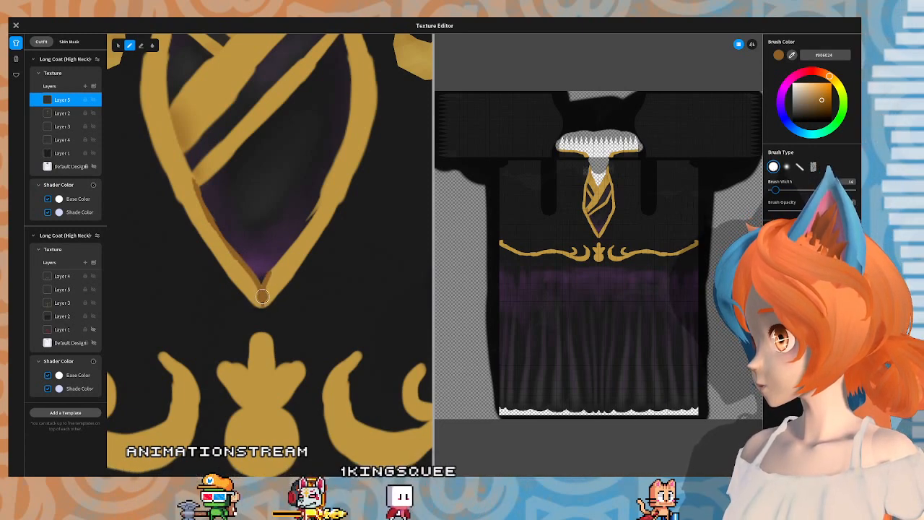
left_click_drag(296, 244, 330, 179)
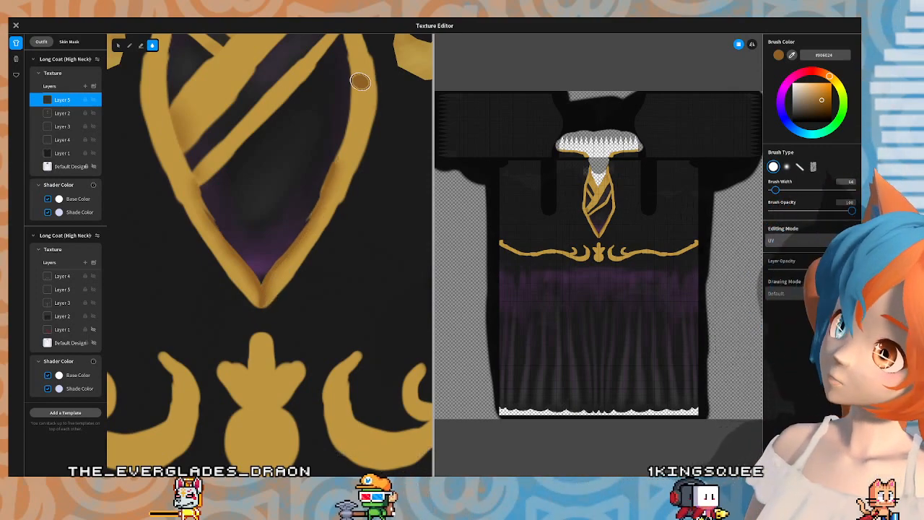
Step: Blend the brown shading at the neckline trim's lower point with the blur tool and erase its excess
scroll(360, 81, "down", 5)
scroll(330, 156, "up", 1)
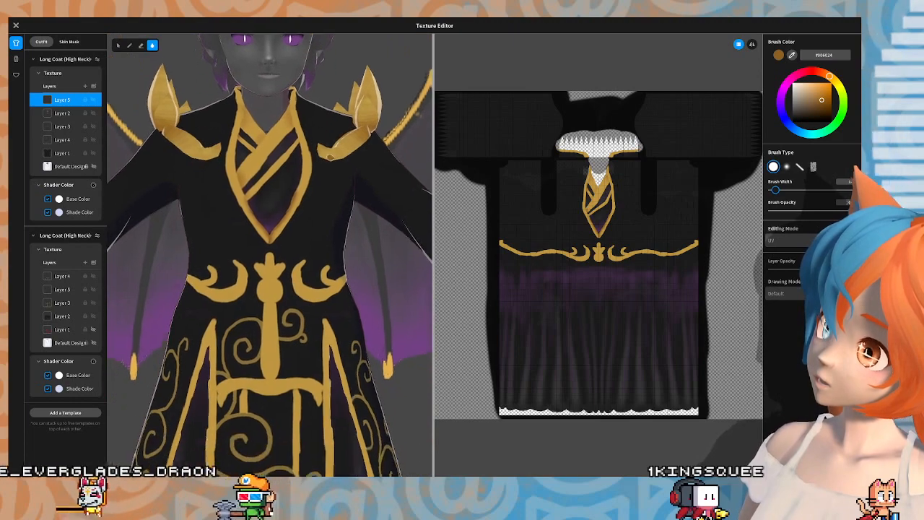
scroll(330, 157, "up", 5)
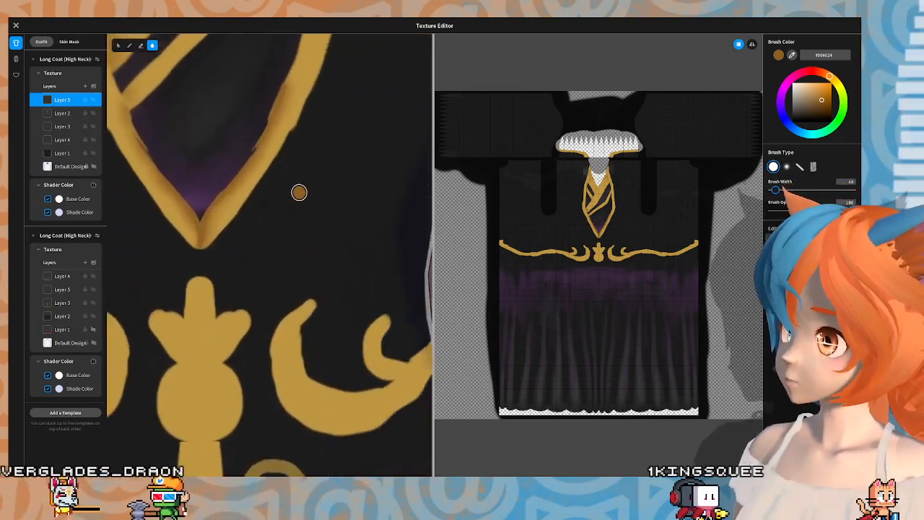
middle_click_drag(299, 192, 363, 252)
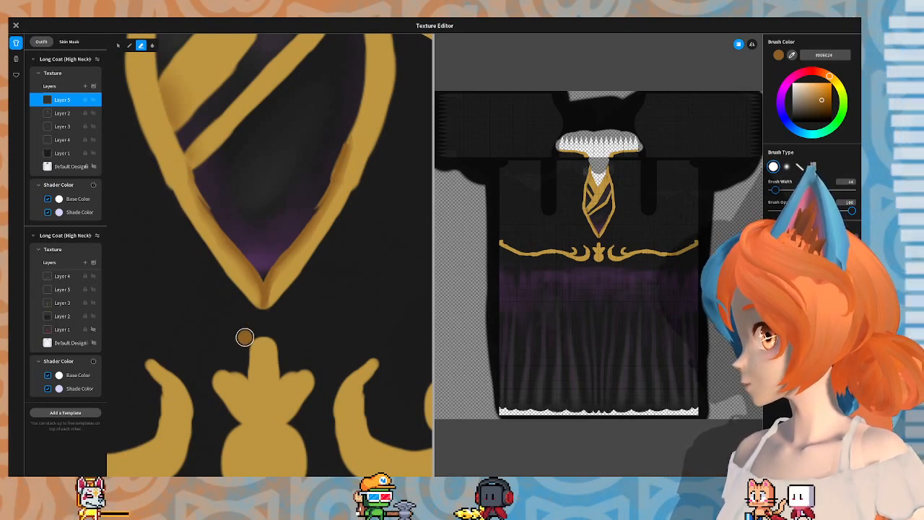
left_click(152, 46)
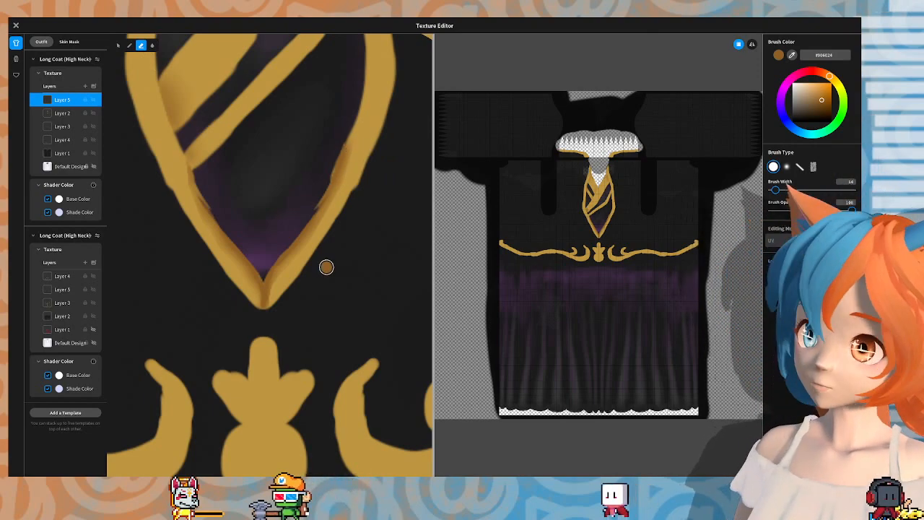
Step: Paint brown shading on the gold collar trim beside the neck and blur it
scroll(271, 221, "down", 5)
scroll(273, 224, "down", 5)
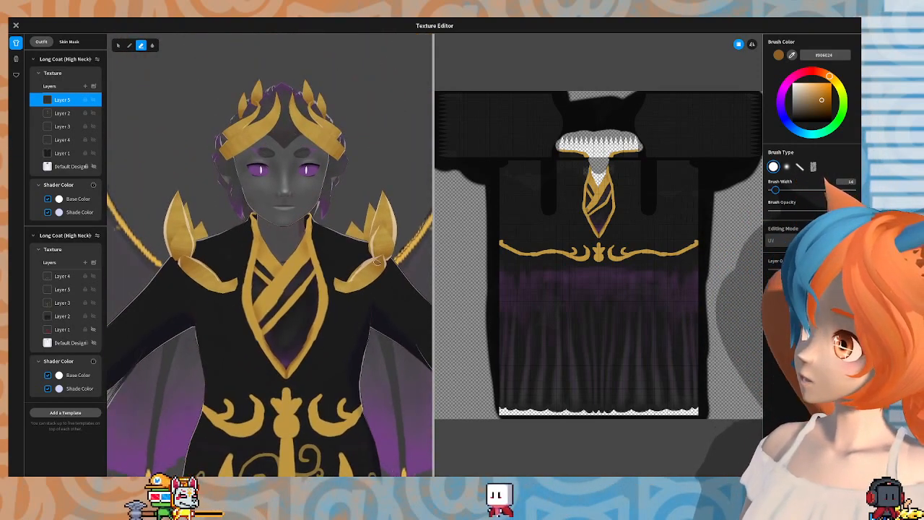
scroll(221, 208, "up", 10)
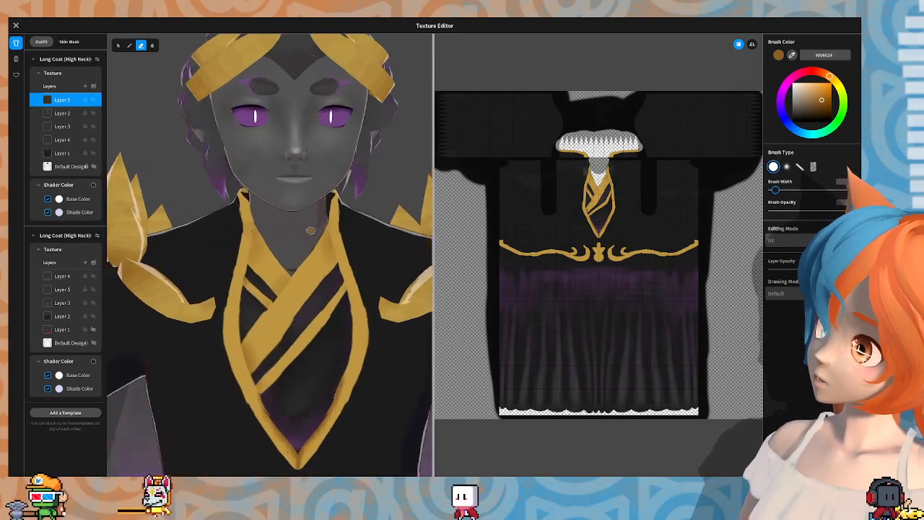
scroll(220, 208, "up", 8)
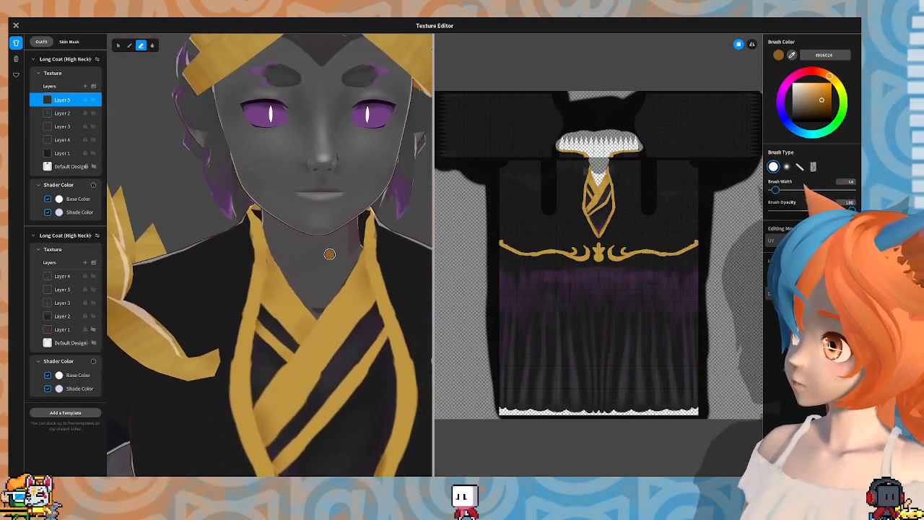
scroll(346, 236, "down", 2)
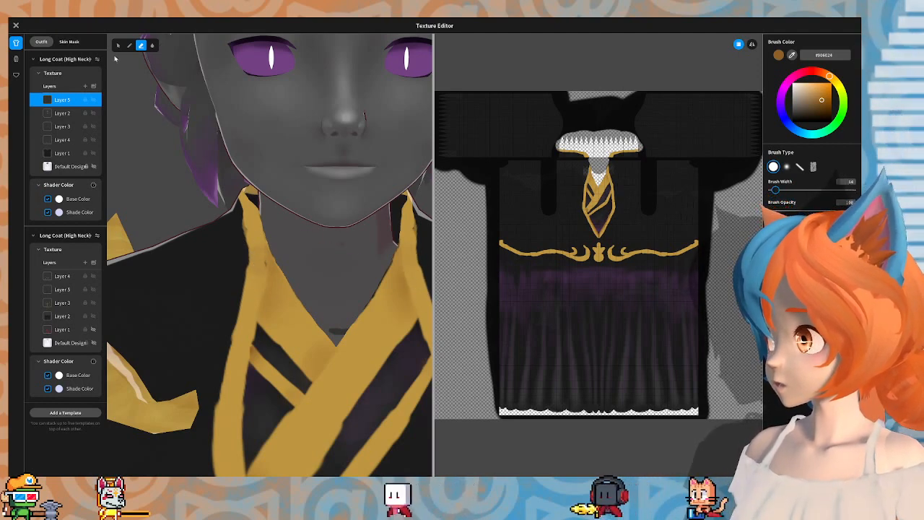
left_click(130, 45)
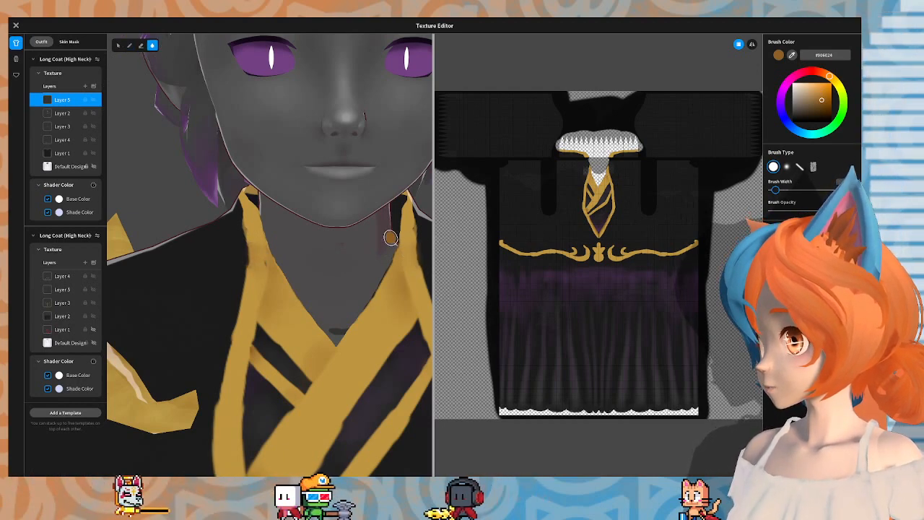
Step: Paint brown shading on Layer 5 along the edges of the three petals on top of the gold waist ornament
scroll(384, 246, "down", 5)
middle_click_drag(361, 347, 242, 148)
scroll(302, 259, "up", 4)
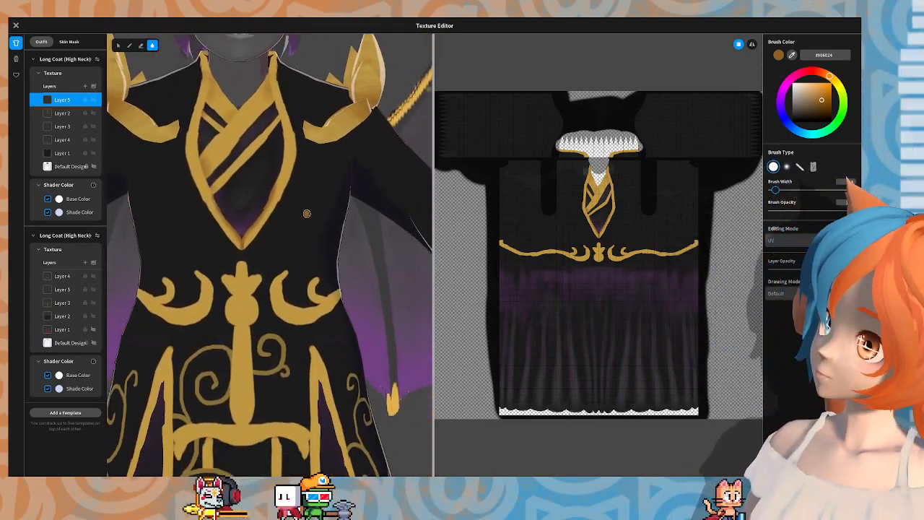
scroll(305, 209, "up", 3)
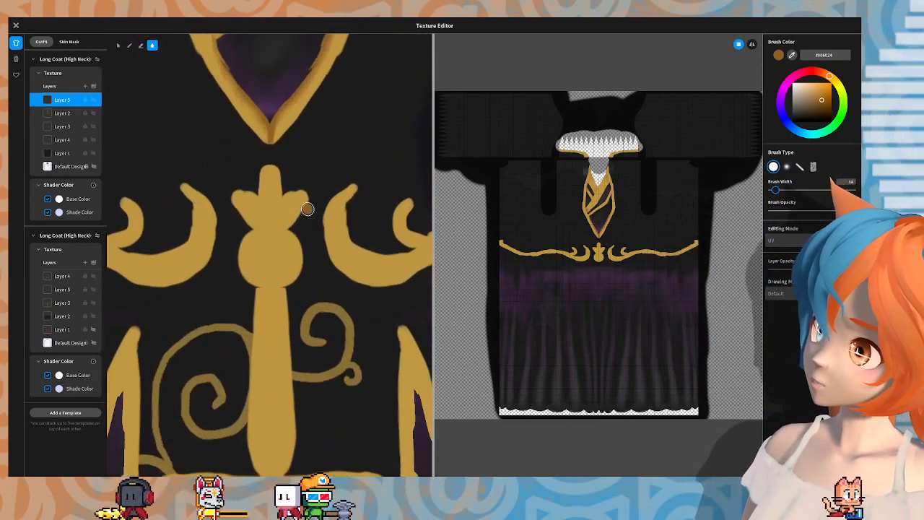
scroll(307, 210, "down", 3)
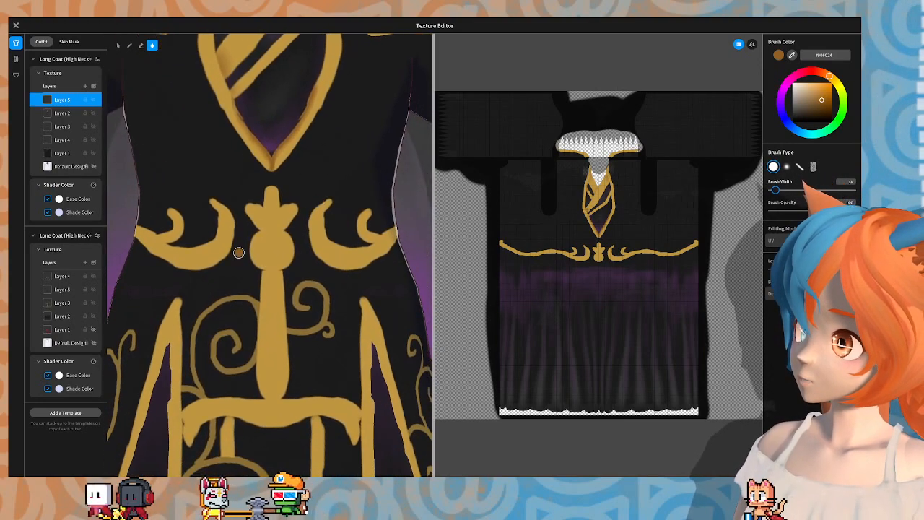
scroll(283, 242, "up", 3)
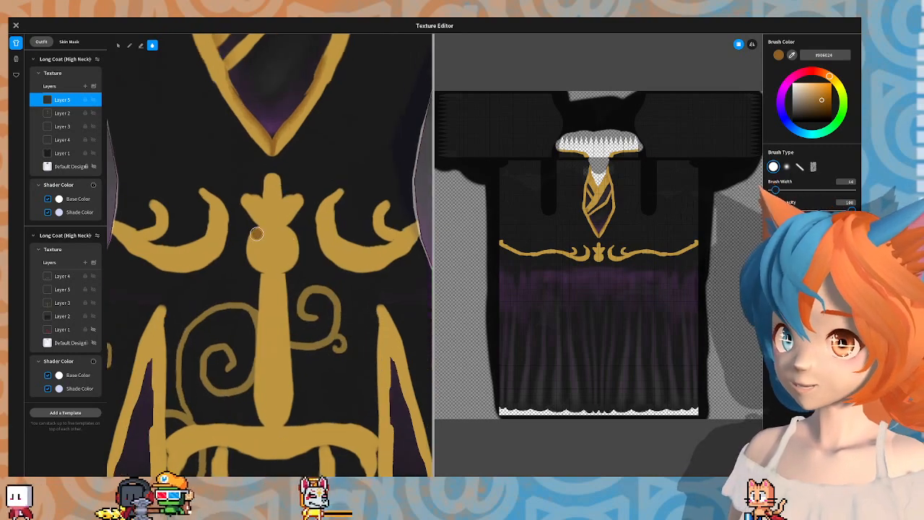
mouse_move(269, 223)
middle_mouse_down()
mouse_move(238, 213)
mouse_move(265, 231)
middle_mouse_up()
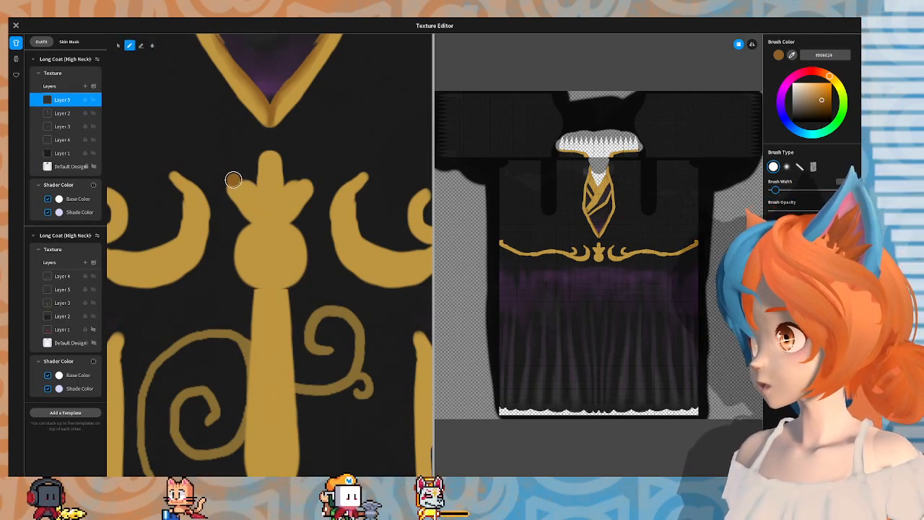
mouse_move(233, 179)
left_mouse_down()
mouse_move(251, 200)
mouse_move(260, 181)
left_mouse_up()
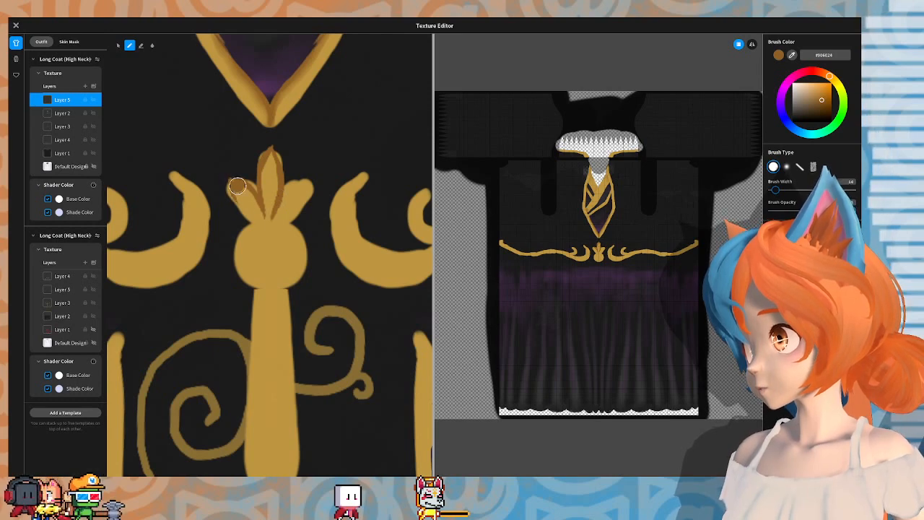
mouse_move(246, 206)
left_mouse_down()
mouse_move(257, 216)
mouse_move(304, 185)
mouse_move(314, 189)
mouse_move(301, 200)
left_mouse_up()
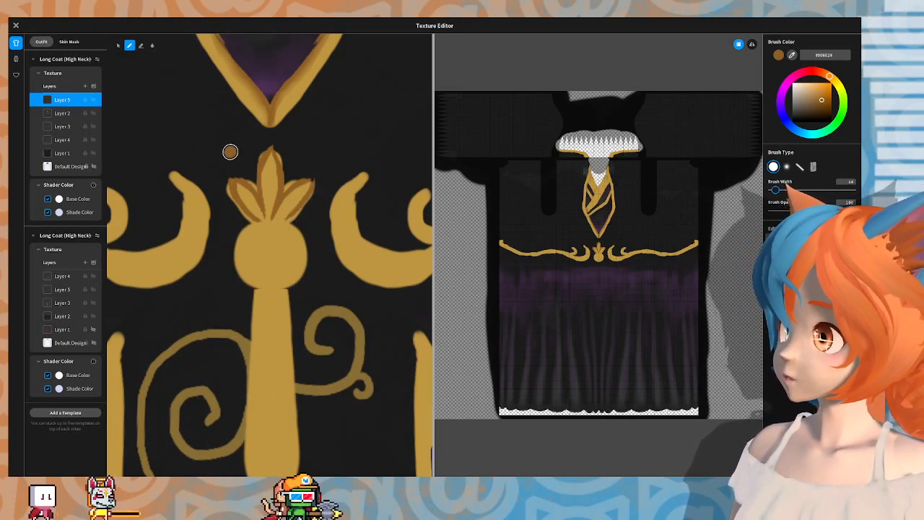
Step: Erase the inner edges of the brown outlines on the waist ornament's three petals on Layer 5 into an uneven border
left_click(62, 113)
left_click(141, 45)
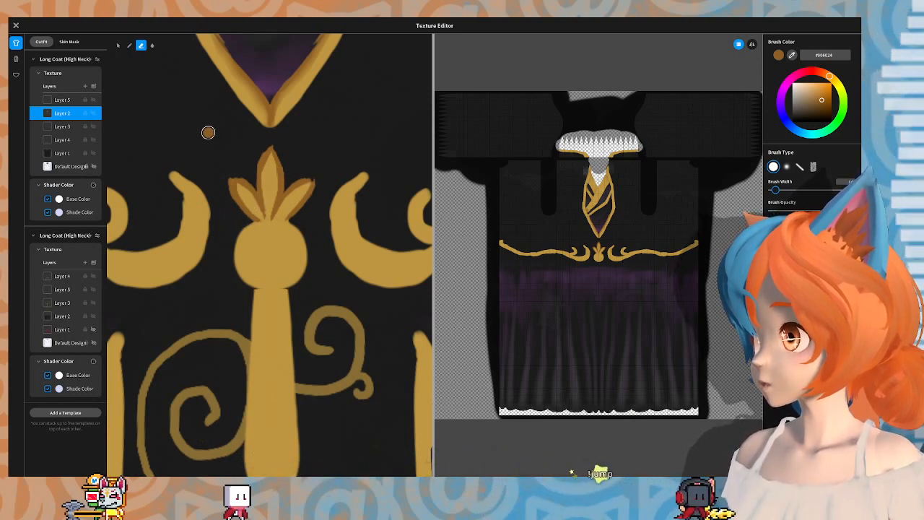
scroll(284, 160, "down", 10)
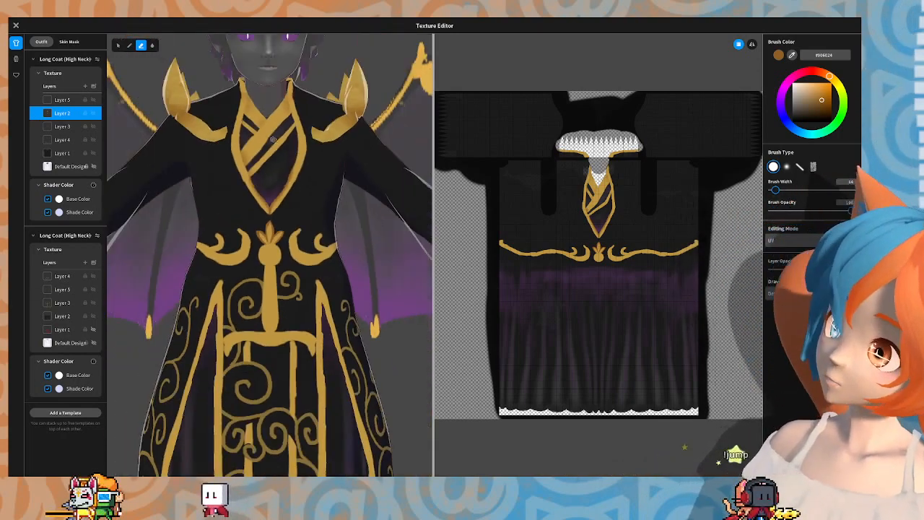
scroll(283, 160, "down", 2)
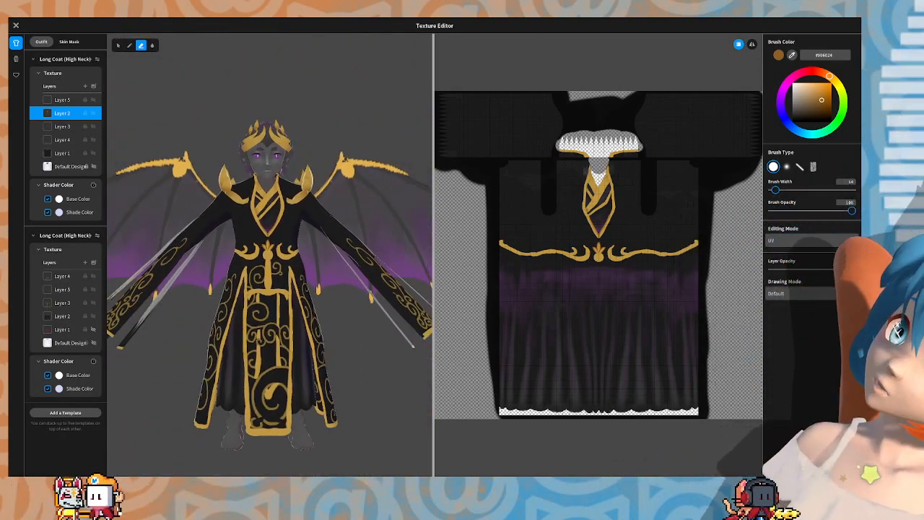
scroll(265, 186, "up", 10)
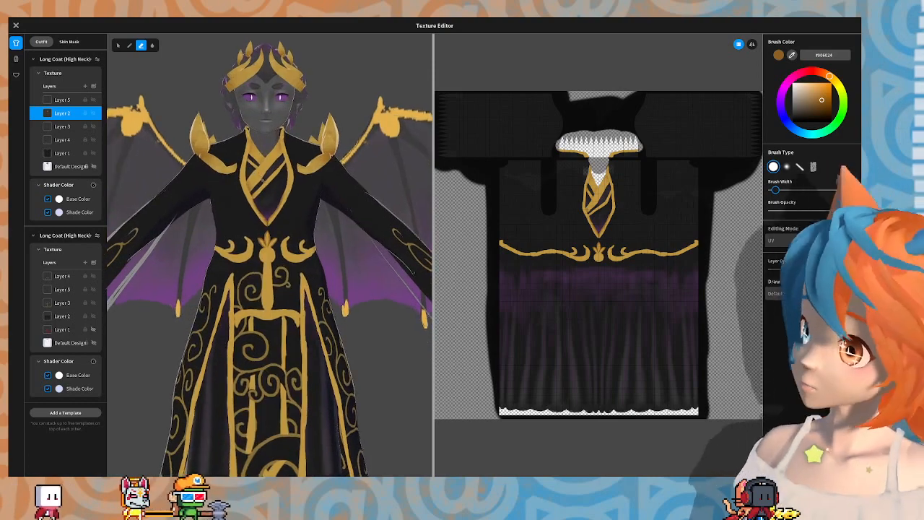
scroll(265, 186, "up", 6)
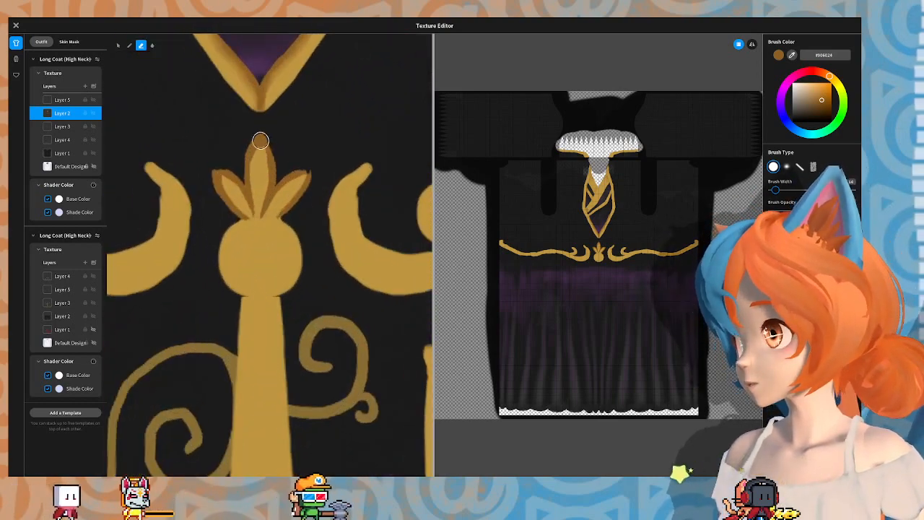
scroll(261, 141, "up", 5)
middle_click_drag(260, 140, 262, 421)
scroll(264, 153, "down", 3)
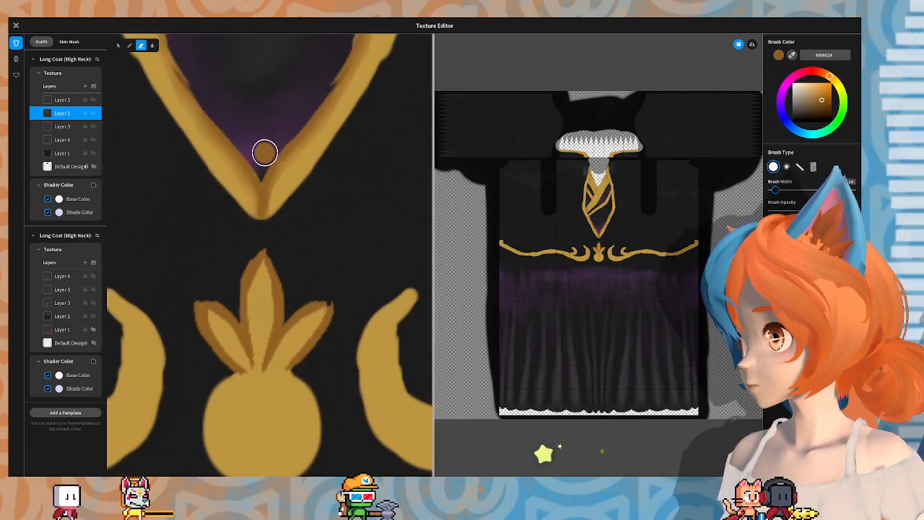
scroll(264, 186, "down", 1)
middle_click_drag(265, 204, 271, 132)
scroll(267, 197, "up", 1)
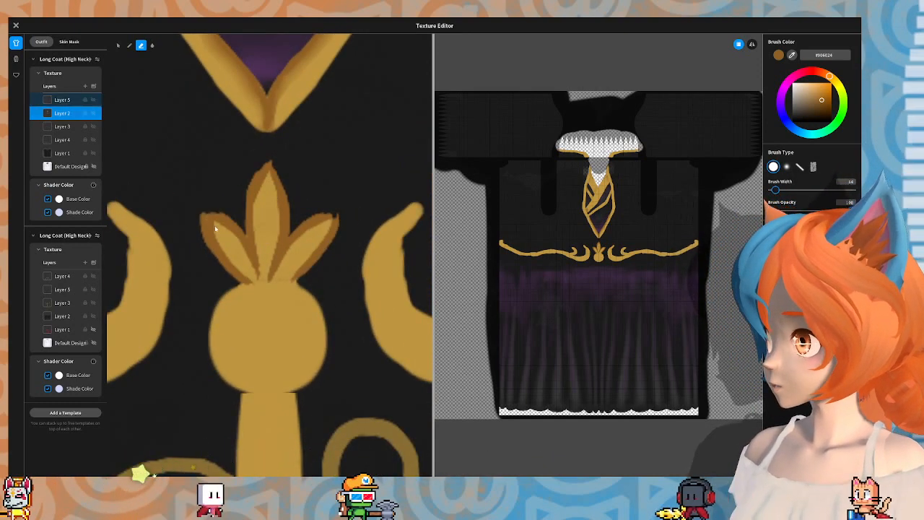
mouse_move(210, 233)
left_mouse_down()
mouse_move(233, 221)
mouse_move(221, 232)
left_mouse_up()
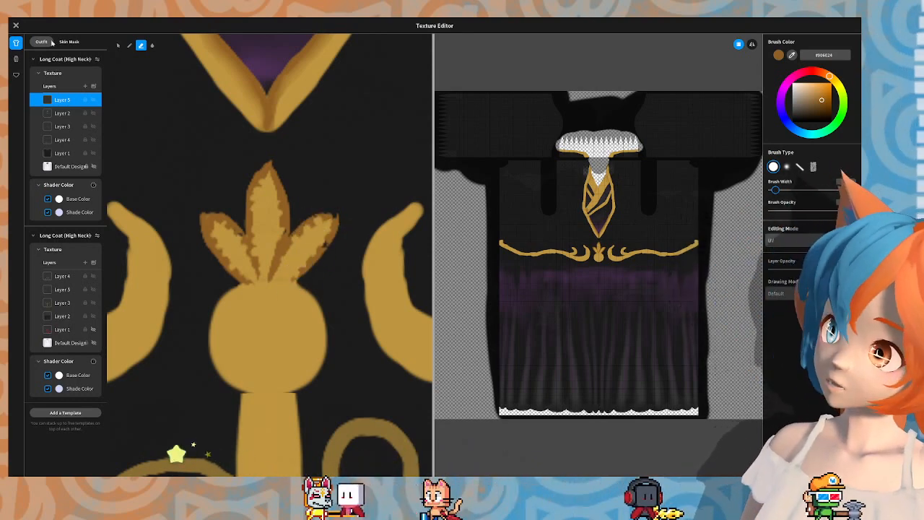
Step: Try to blend the brown shading across the waist ornament's three petals with the blur tool, and undo it
scroll(292, 203, "down", 10)
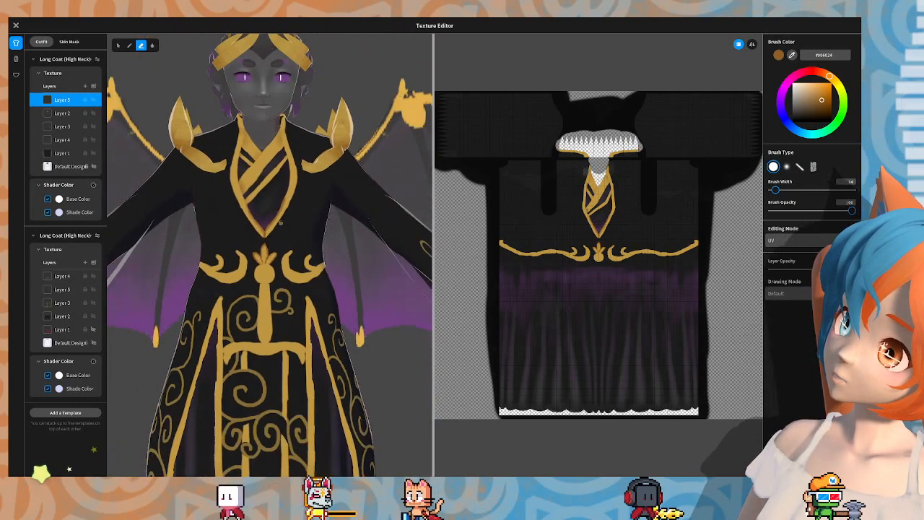
scroll(281, 224, "up", 10)
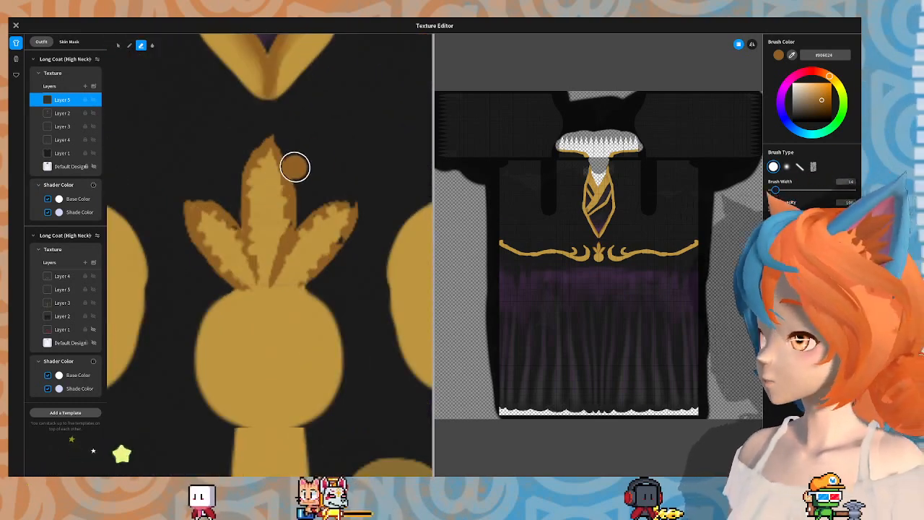
left_click(152, 46)
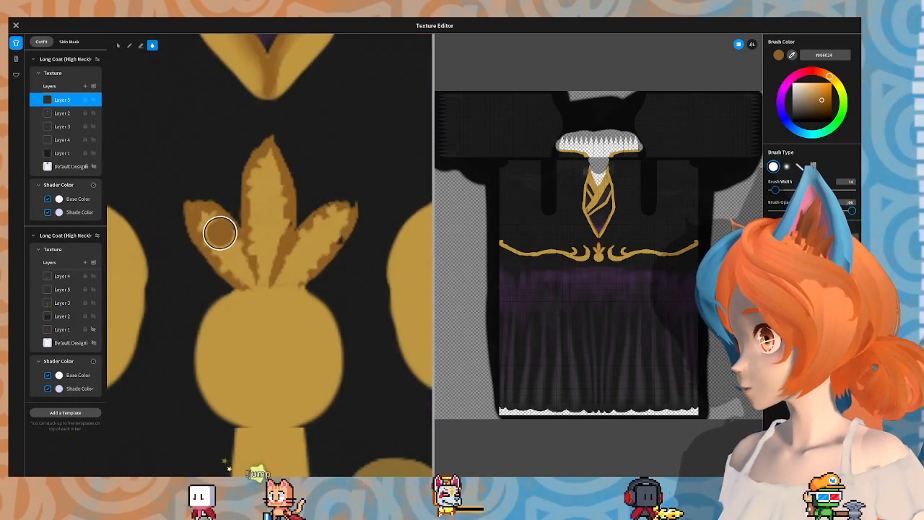
mouse_move(218, 231)
left_mouse_down()
mouse_move(217, 248)
mouse_move(200, 214)
mouse_move(243, 270)
mouse_move(213, 222)
mouse_move(239, 252)
mouse_move(201, 218)
mouse_move(238, 271)
mouse_move(268, 247)
mouse_move(252, 233)
mouse_move(269, 160)
left_mouse_up()
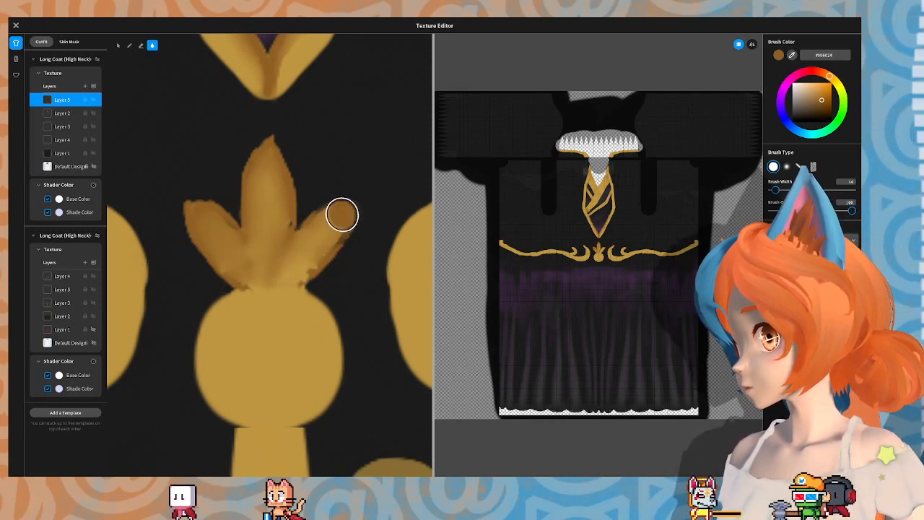
left_click_drag(342, 214, 297, 272)
key("ctrl+z")
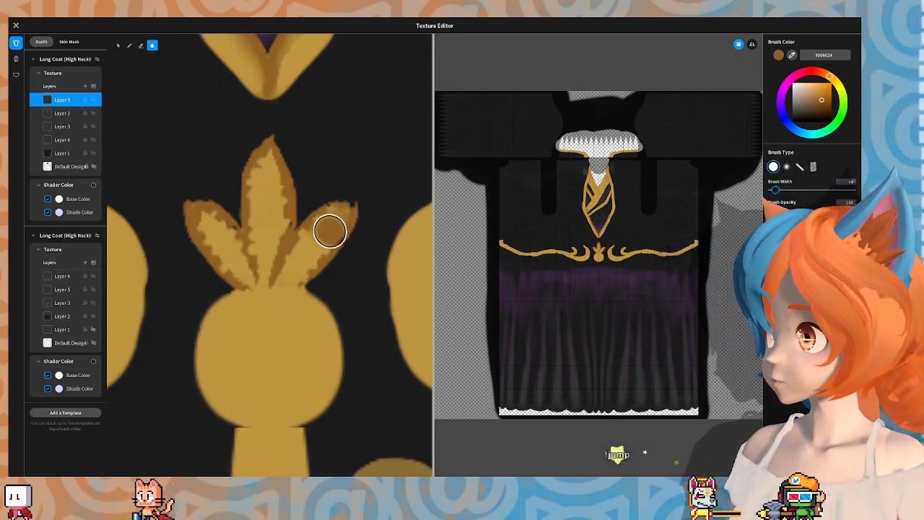
Step: Blur the brown shading on each of the three petals inward toward the point where they meet
mouse_move(309, 248)
left_mouse_down()
mouse_move(328, 232)
mouse_move(297, 272)
left_mouse_up()
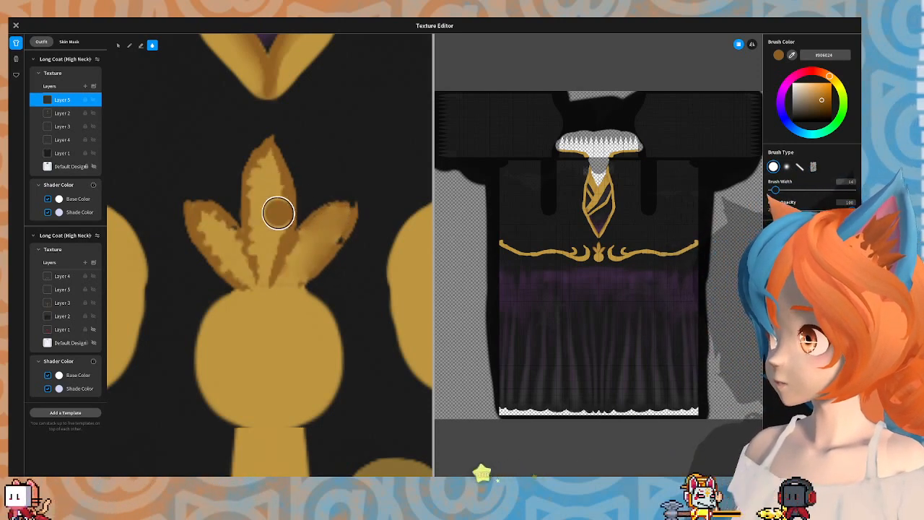
left_click_drag(279, 220, 263, 269)
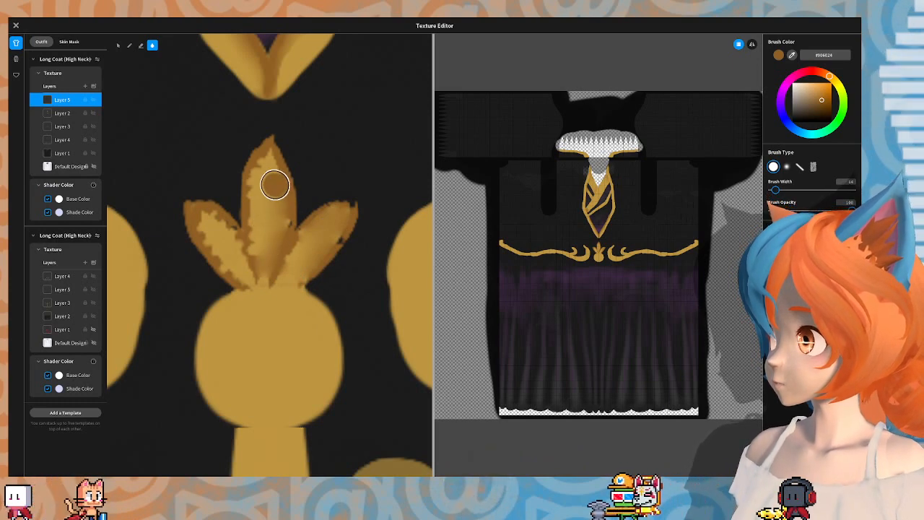
mouse_move(270, 183)
left_mouse_down()
mouse_move(254, 201)
mouse_move(264, 281)
left_mouse_up()
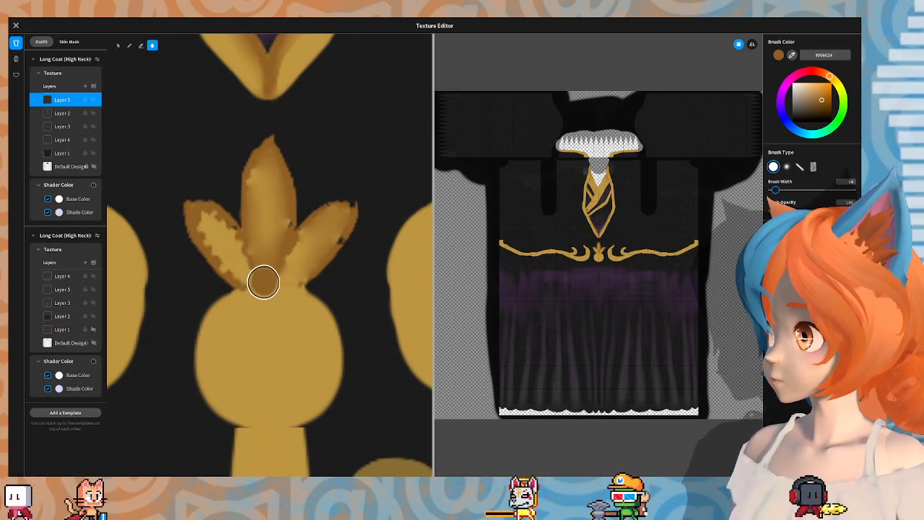
left_click_drag(283, 226, 273, 275)
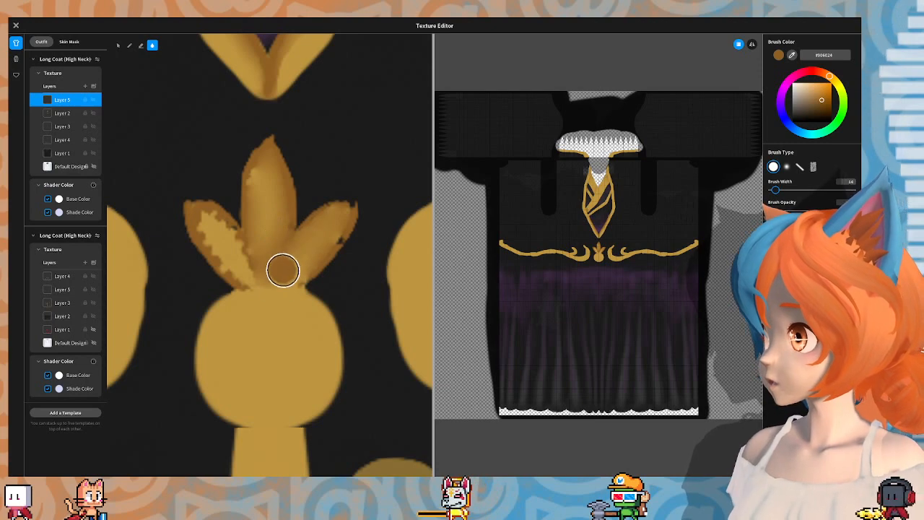
left_click_drag(210, 222, 220, 248)
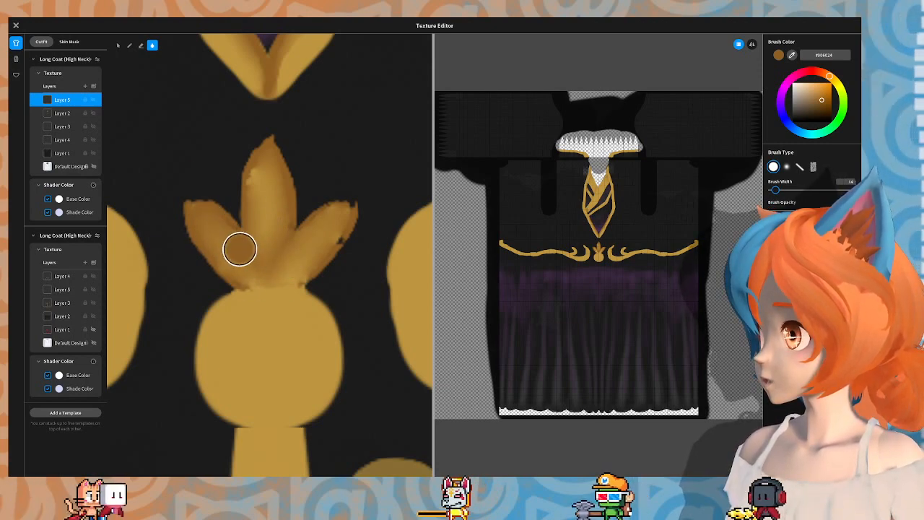
left_click_drag(260, 217, 265, 250)
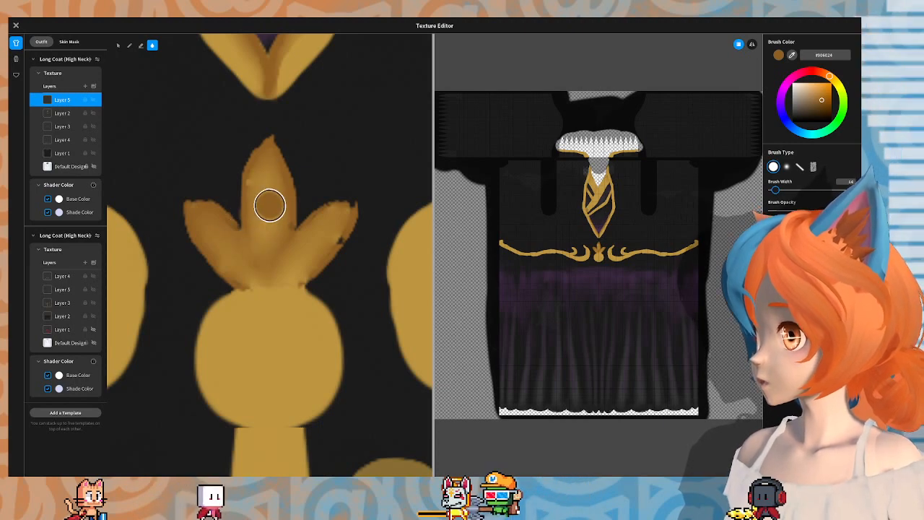
left_click_drag(339, 227, 324, 242)
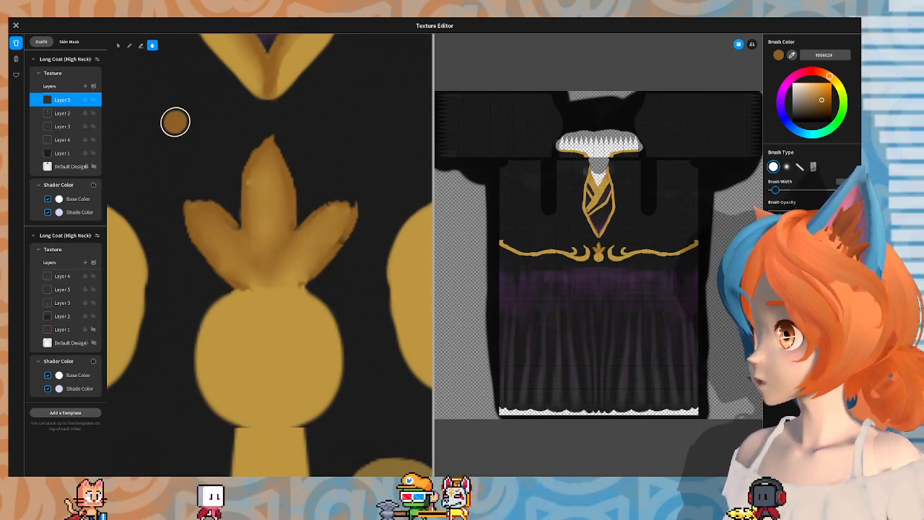
Step: Erase brown shading along the middle of each of the three petals to bring back gold centers
left_click(141, 45)
mouse_move(222, 229)
left_mouse_down()
mouse_move(231, 259)
mouse_move(207, 226)
left_mouse_up()
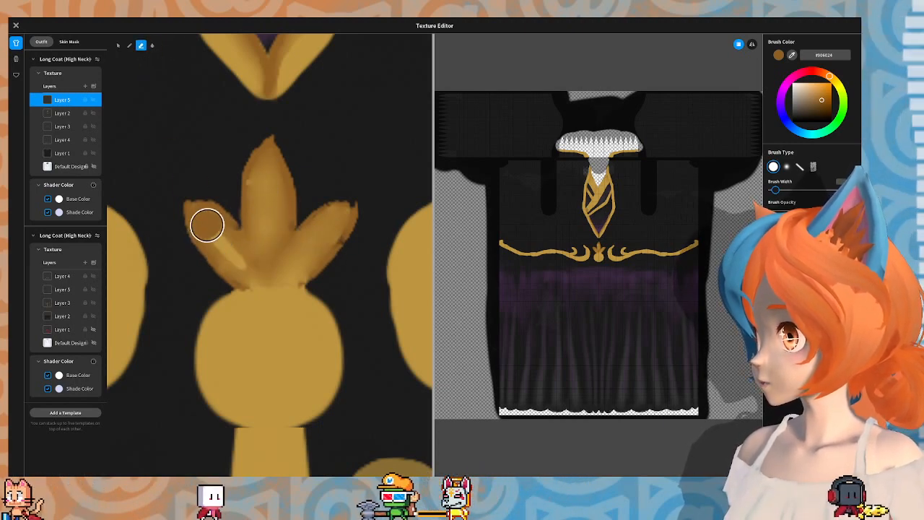
left_click_drag(244, 271, 201, 220)
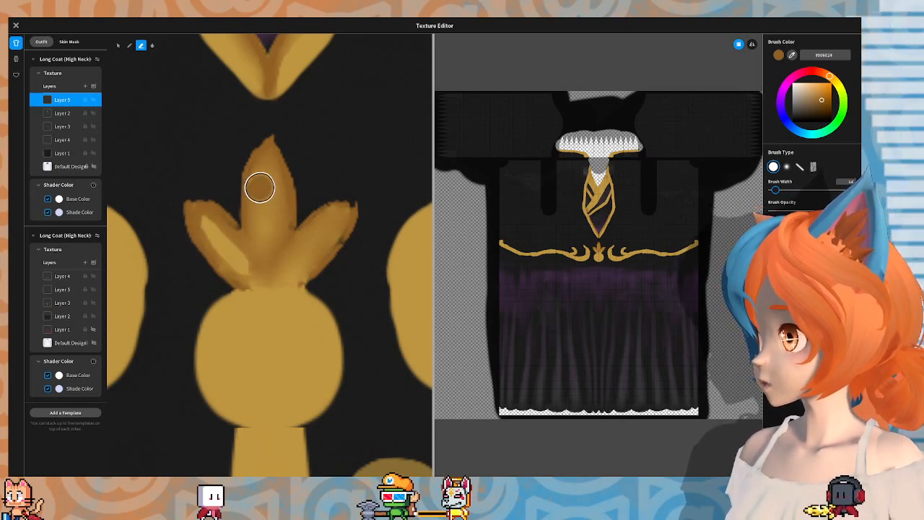
mouse_move(270, 225)
left_mouse_down()
mouse_move(268, 193)
mouse_move(265, 265)
left_mouse_up()
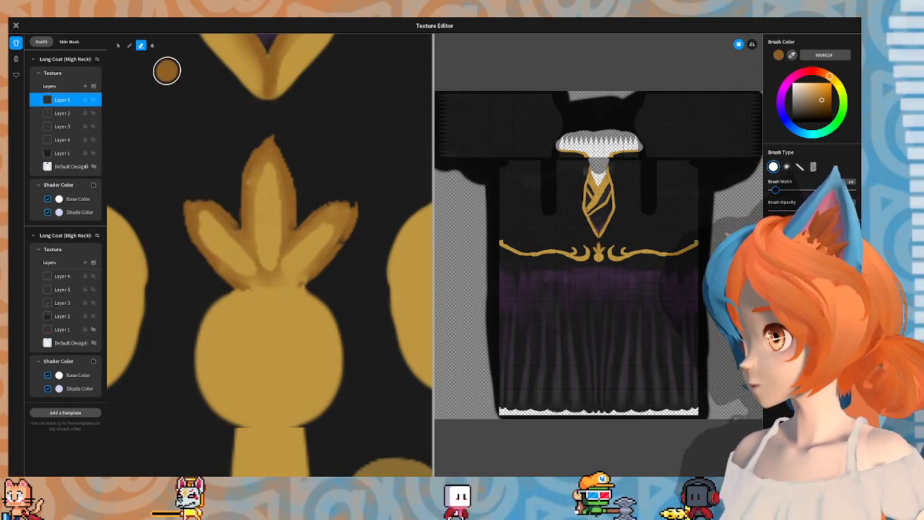
Step: Soften the erased centers of the three petals with the blur tool
left_click(152, 45)
left_click_drag(203, 215, 256, 283)
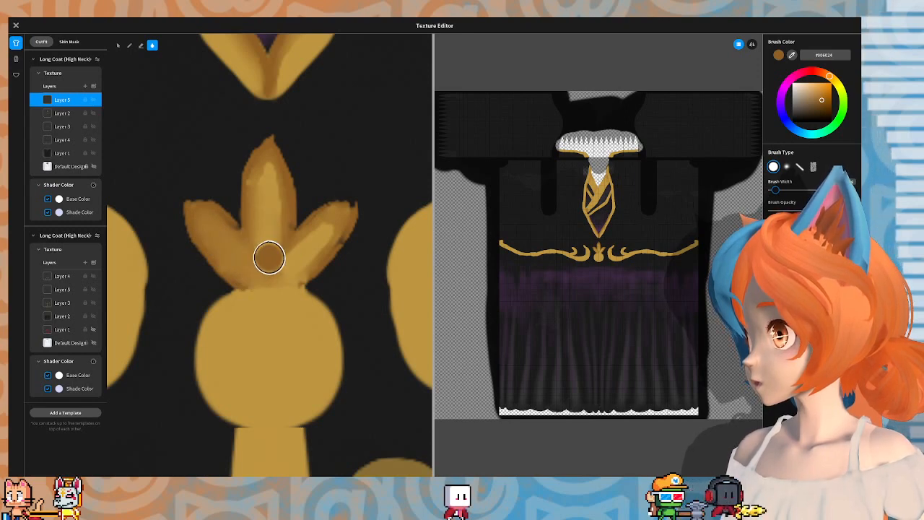
mouse_move(264, 171)
left_mouse_down()
mouse_move(272, 233)
mouse_move(294, 262)
mouse_move(322, 221)
mouse_move(281, 253)
left_mouse_up()
Step: Lighten the centers of the three petals with the eraser at a low brush opacity
left_click(140, 46)
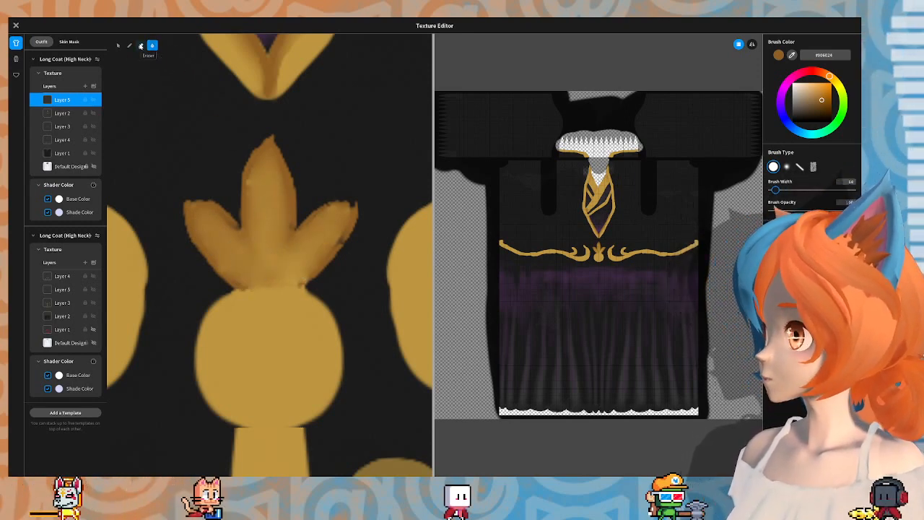
left_click_drag(212, 241, 237, 264)
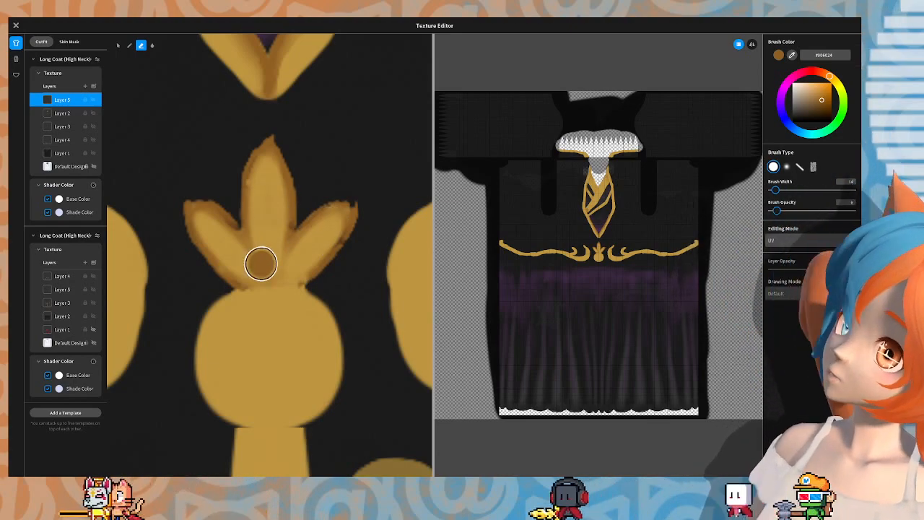
scroll(268, 179, "down", 10)
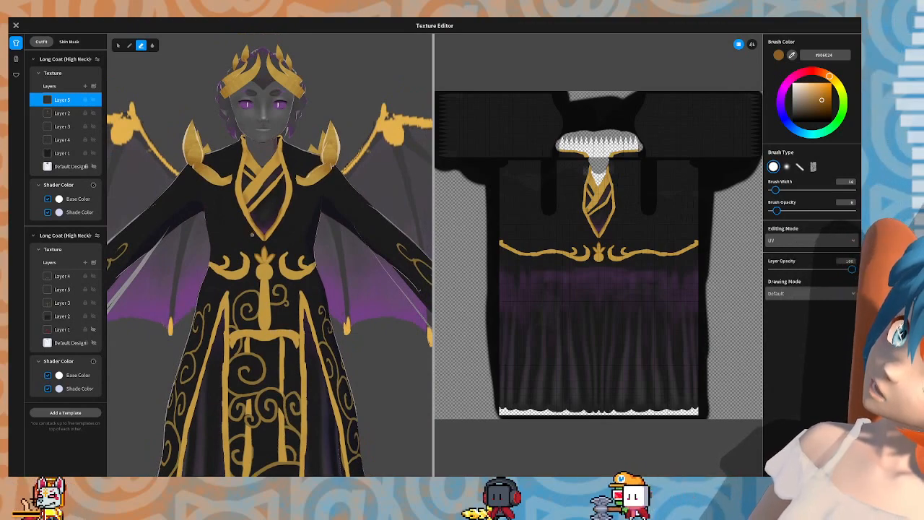
scroll(252, 235, "up", 10)
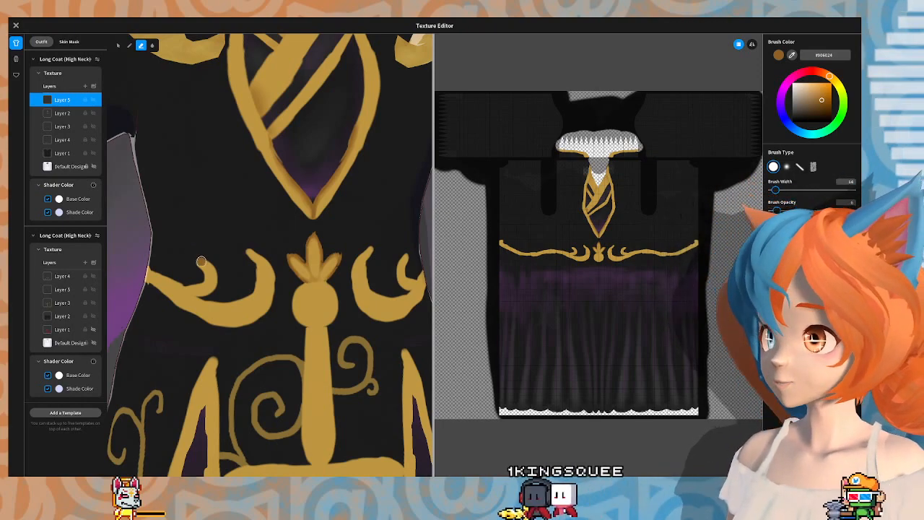
Step: Toggle the visibility of Layer 3 to check what it holds and make it the active coat layer
mouse_move(203, 258)
right_mouse_down()
mouse_move(266, 230)
mouse_move(426, 184)
mouse_move(343, 187)
mouse_move(209, 252)
right_mouse_up()
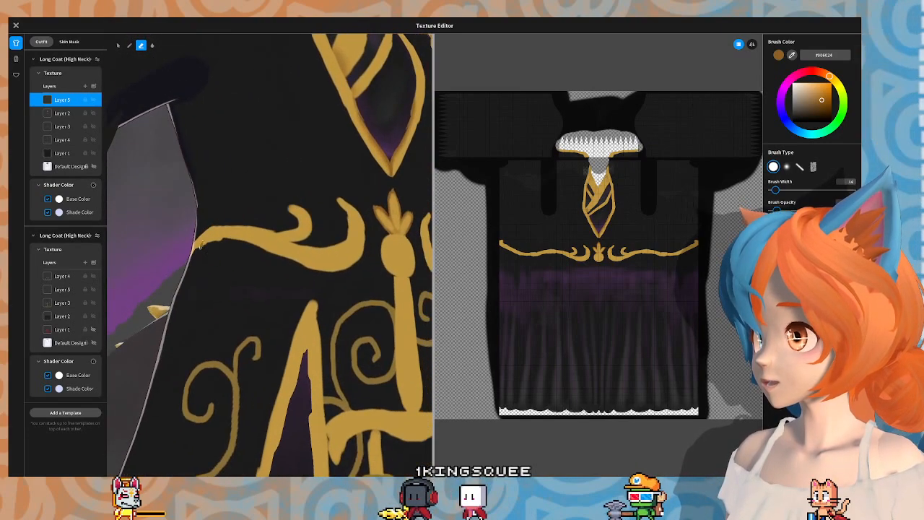
left_click(92, 143)
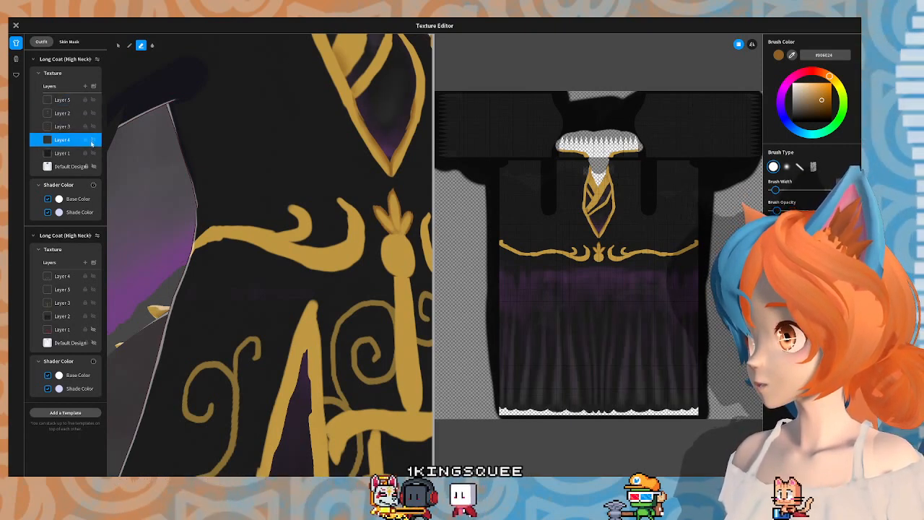
left_click(93, 127)
left_click(93, 127)
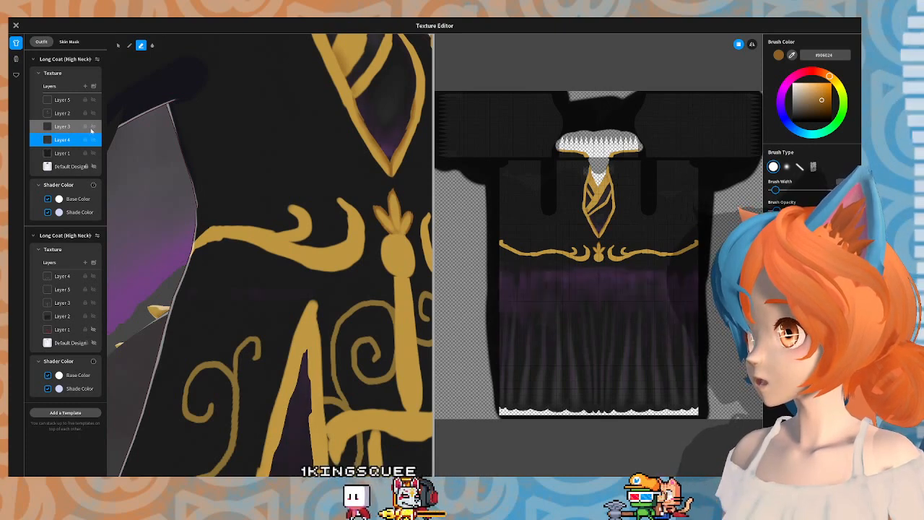
left_click(81, 129)
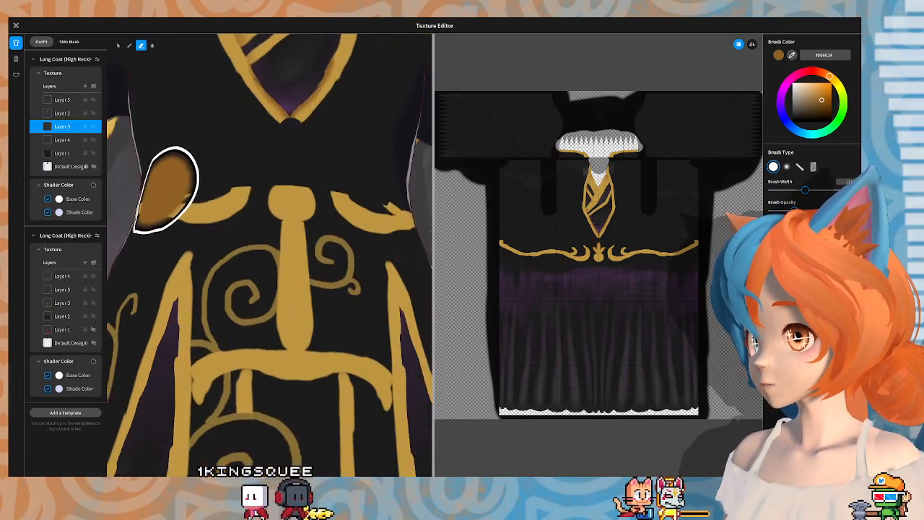
Step: Check the gold waist trim around the coat's sides and erase the brown shading from the waist ornament's petals on Layer 5
mouse_move(169, 185)
right_mouse_down()
mouse_move(302, 202)
mouse_move(231, 252)
right_mouse_up()
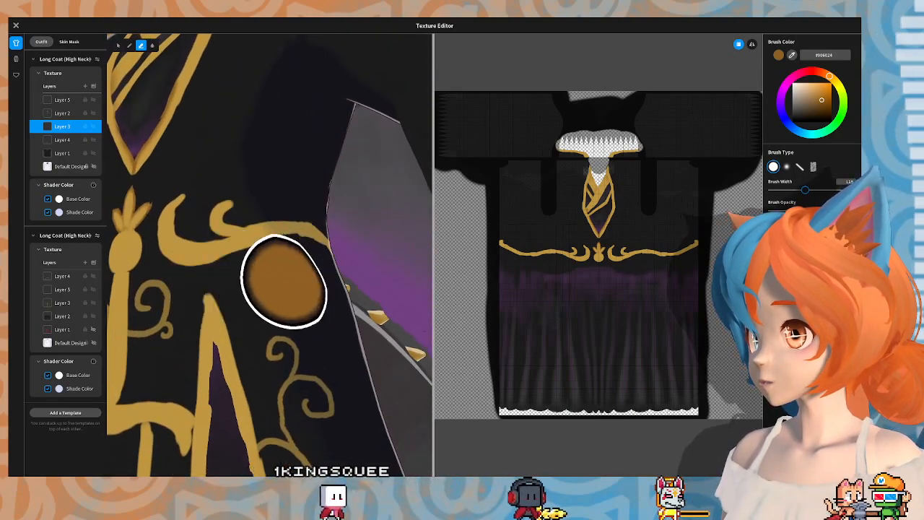
mouse_move(282, 241)
right_mouse_down()
mouse_move(180, 243)
mouse_move(108, 257)
mouse_move(114, 249)
mouse_move(128, 264)
mouse_move(237, 247)
mouse_move(205, 217)
mouse_move(151, 264)
mouse_move(264, 268)
mouse_move(159, 237)
right_mouse_up()
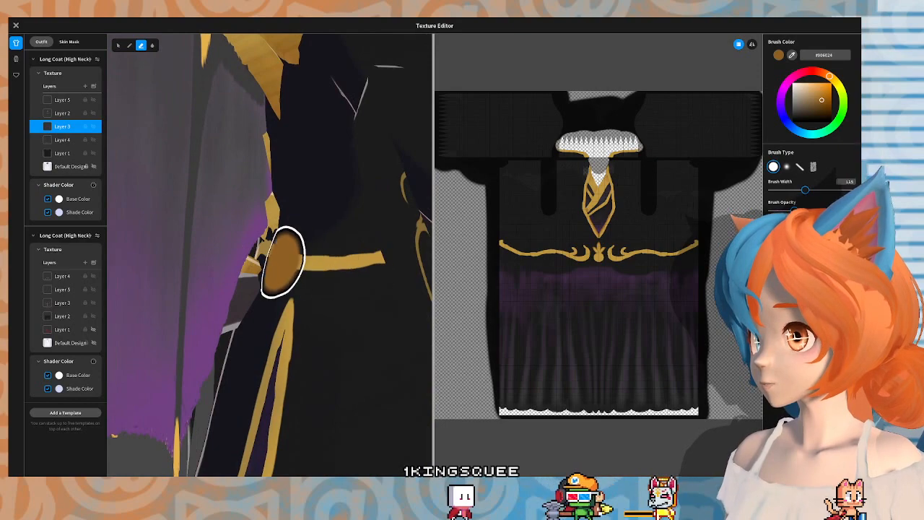
mouse_move(250, 239)
right_mouse_down()
mouse_move(258, 217)
mouse_move(221, 227)
mouse_move(281, 239)
right_mouse_up()
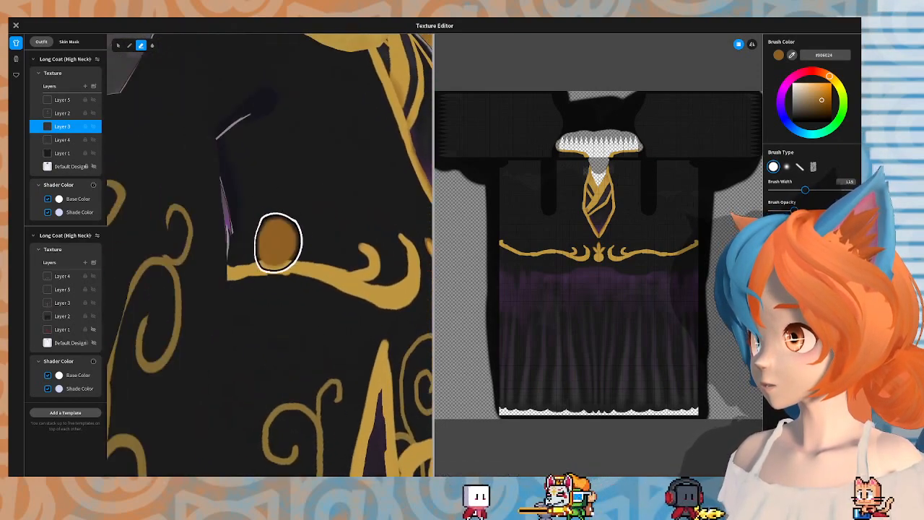
mouse_move(247, 279)
right_mouse_down()
mouse_move(113, 227)
mouse_move(185, 217)
mouse_move(269, 237)
right_mouse_up()
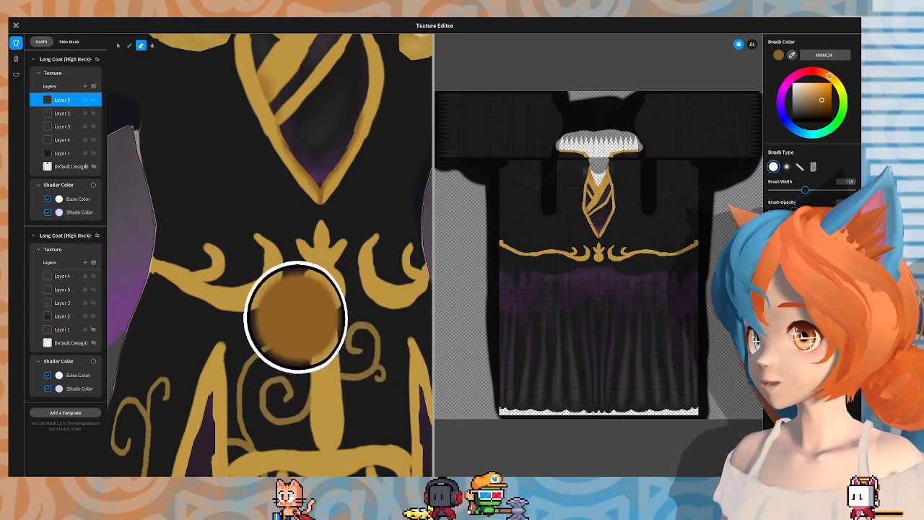
Step: Examine the coat's whole design on the full figure from the front and from slightly turned angles
scroll(248, 228, "down", 8)
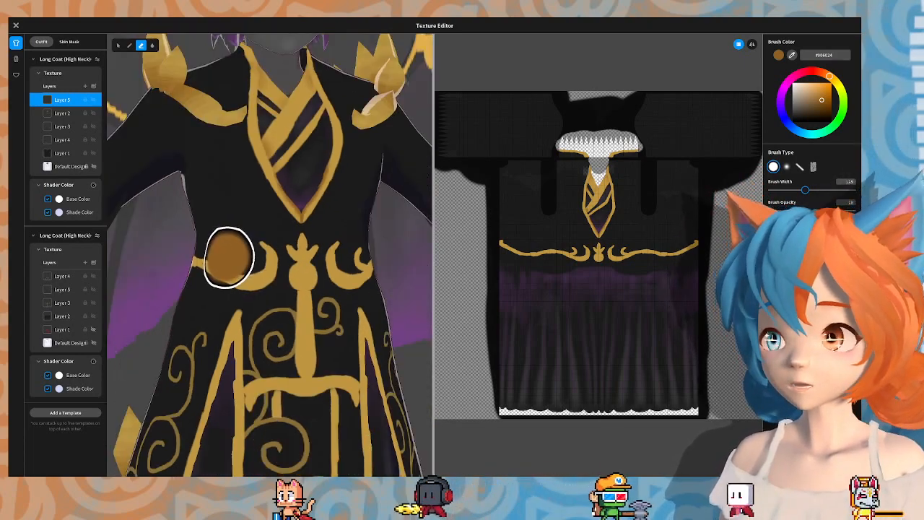
middle_click_drag(326, 237, 336, 208)
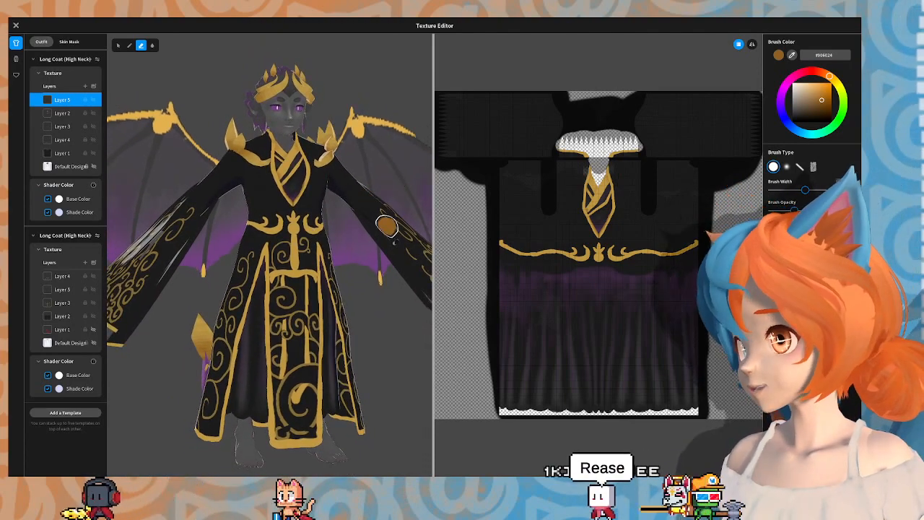
middle_click_drag(362, 238, 367, 212)
right_click_drag(367, 212, 360, 218)
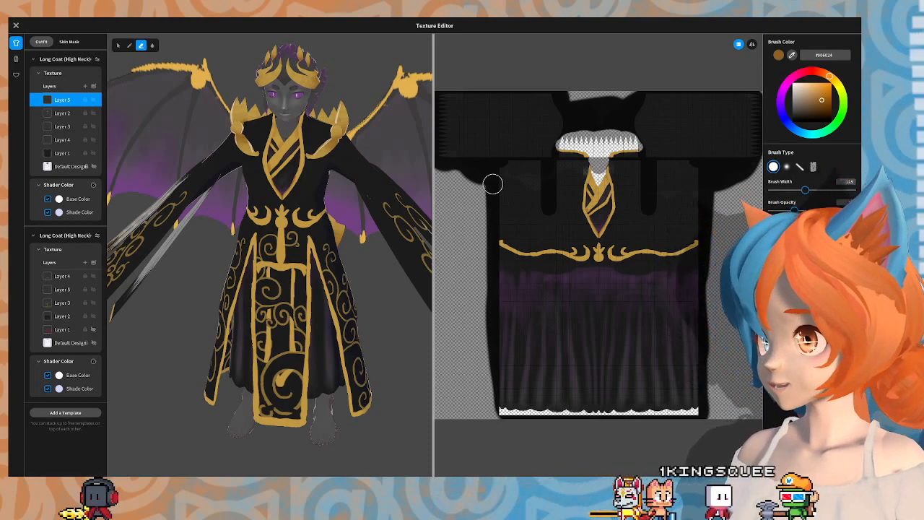
mouse_move(328, 201)
right_mouse_down()
mouse_move(351, 188)
mouse_move(382, 188)
mouse_move(343, 194)
right_mouse_up()
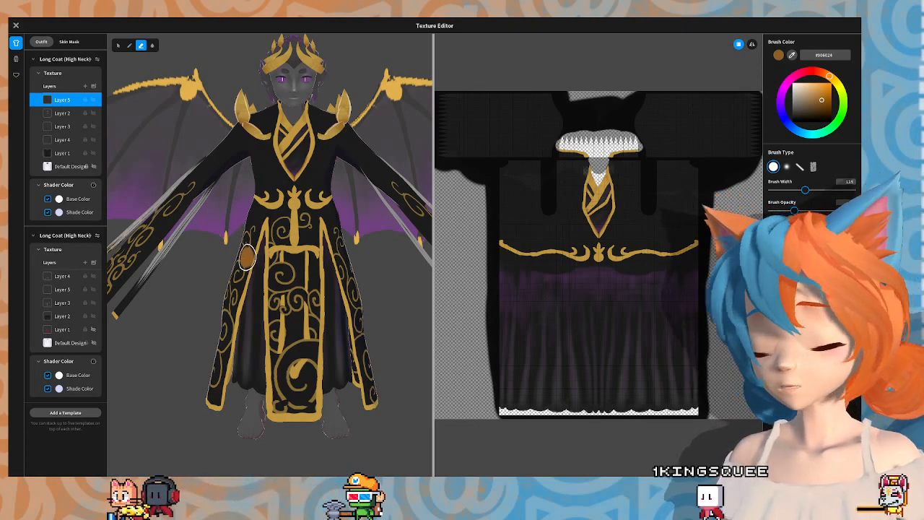
mouse_move(238, 247)
right_mouse_down()
mouse_move(205, 250)
mouse_move(236, 249)
right_mouse_up()
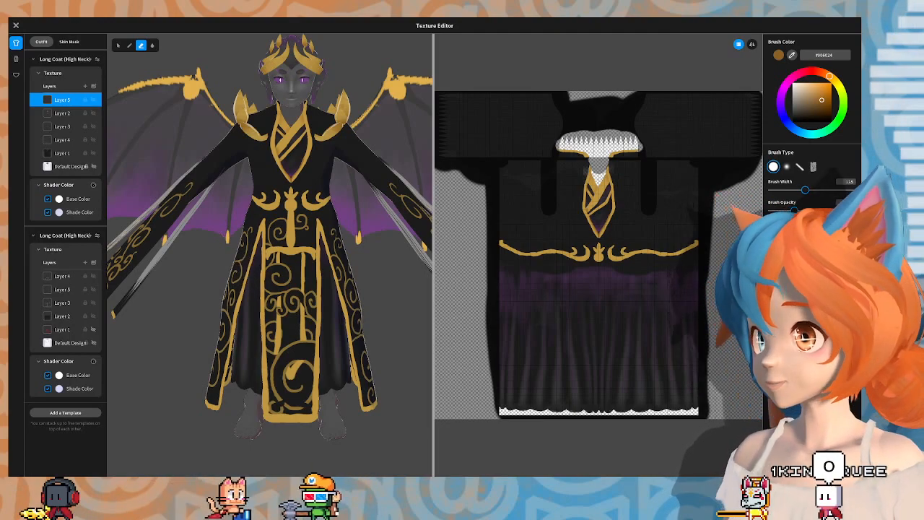
mouse_move(231, 249)
right_mouse_down()
mouse_move(264, 248)
mouse_move(240, 234)
right_mouse_up()
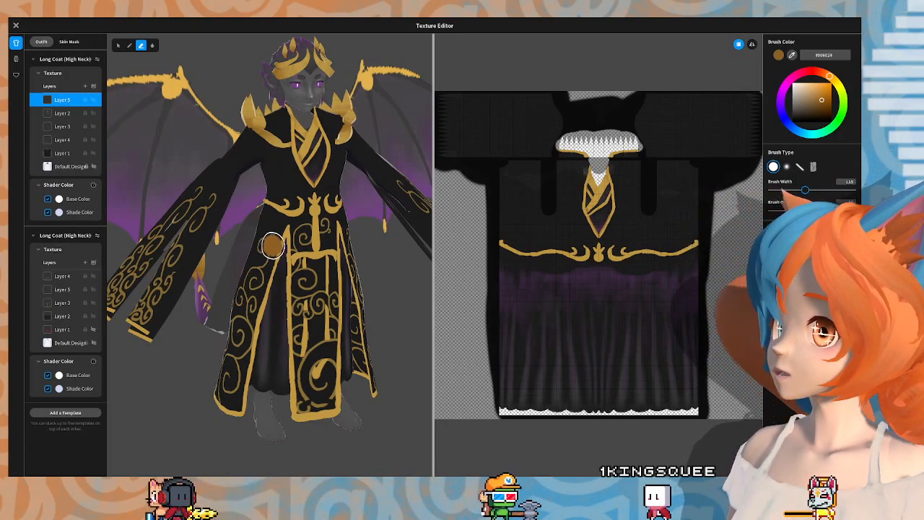
right_click_drag(273, 246, 252, 228)
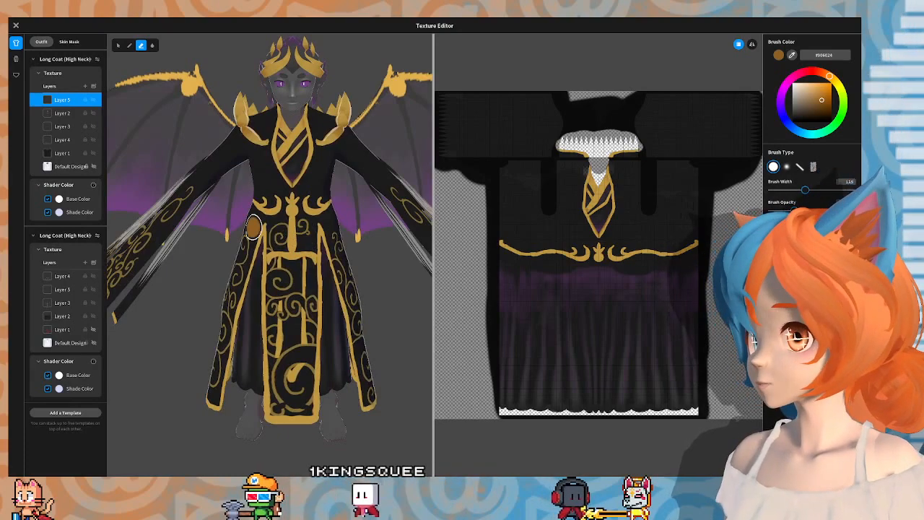
Step: Close the long coat's texture and open the body's skin texture for editing
scroll(323, 78, "up", 2)
middle_click_drag(334, 76, 298, 174)
scroll(335, 113, "up", 4)
middle_click_drag(346, 101, 346, 129)
scroll(347, 129, "up", 4)
left_click(16, 26)
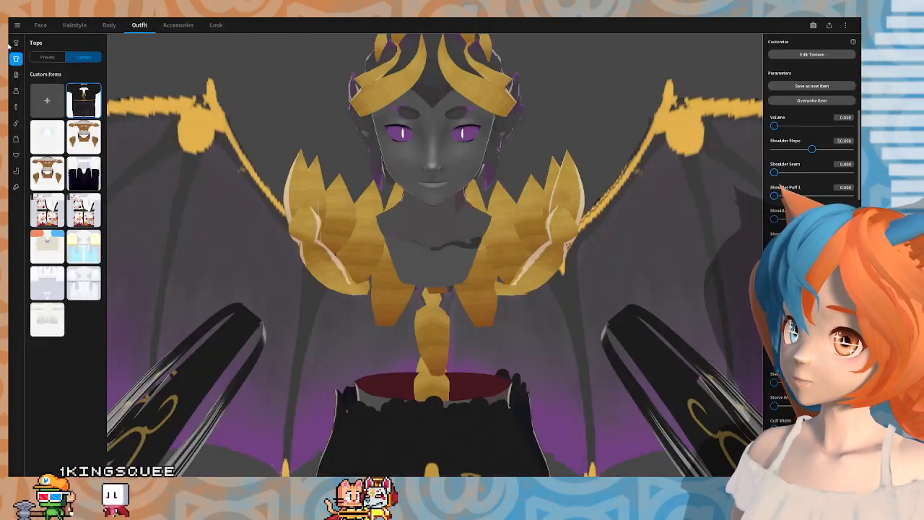
left_click(109, 24)
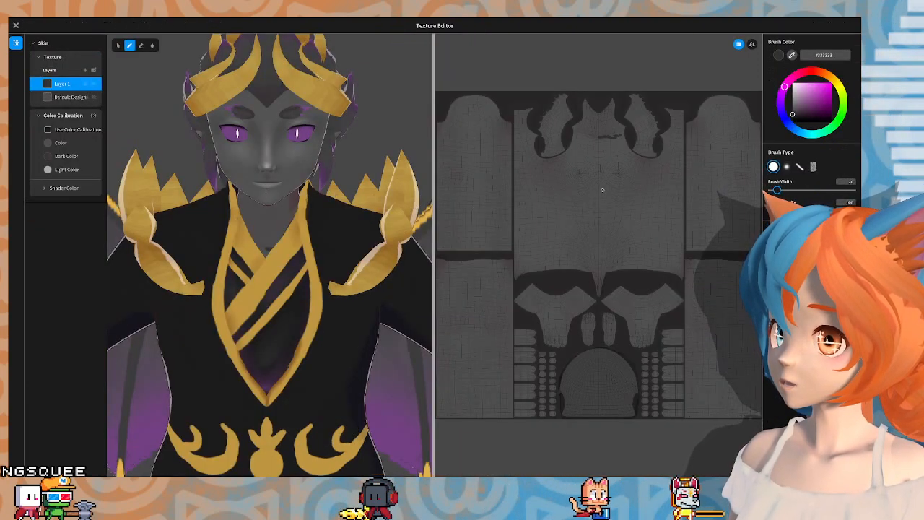
Step: Set the brush color to light gray #969696 for highlights on the neck skin
scroll(636, 139, "up", 1)
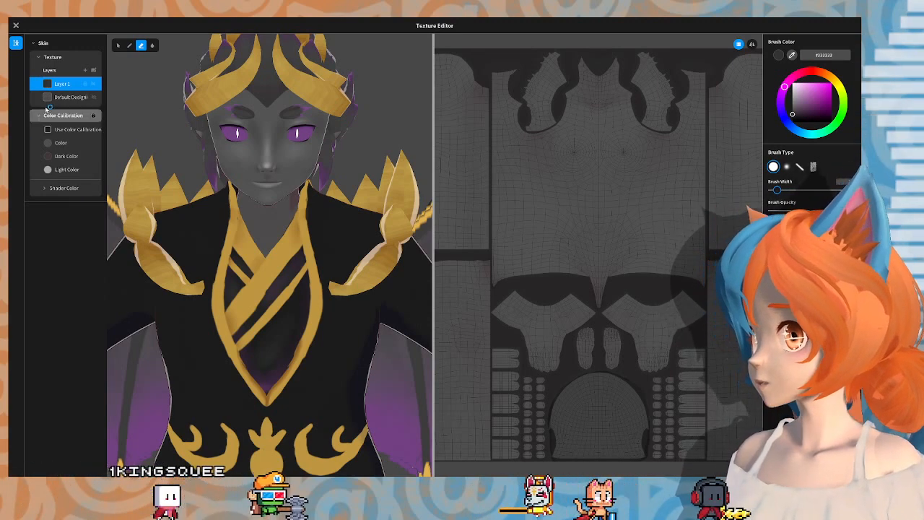
mouse_move(283, 213)
right_mouse_down()
mouse_move(325, 209)
mouse_move(306, 219)
mouse_move(346, 202)
mouse_move(303, 231)
mouse_move(298, 220)
right_mouse_up()
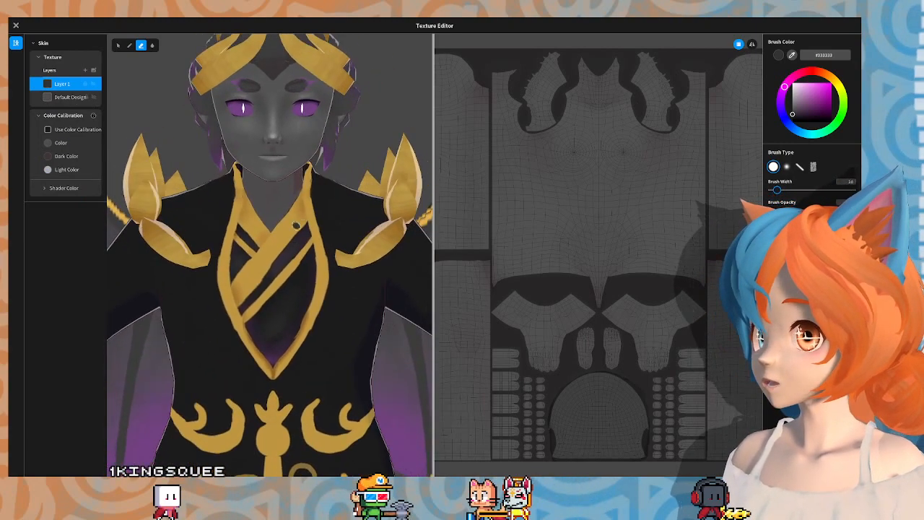
scroll(305, 182, "up", 4)
middle_click_drag(304, 180, 269, 273)
right_click_drag(268, 273, 314, 192)
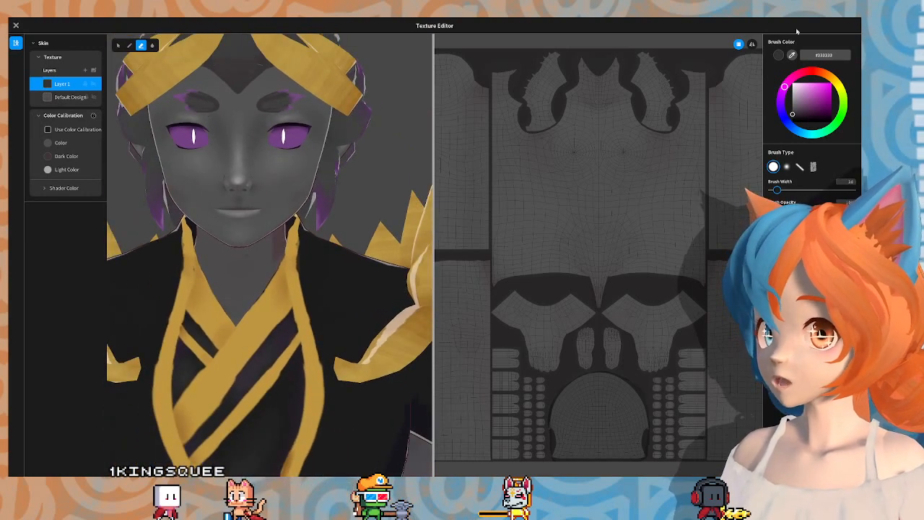
left_click(246, 209)
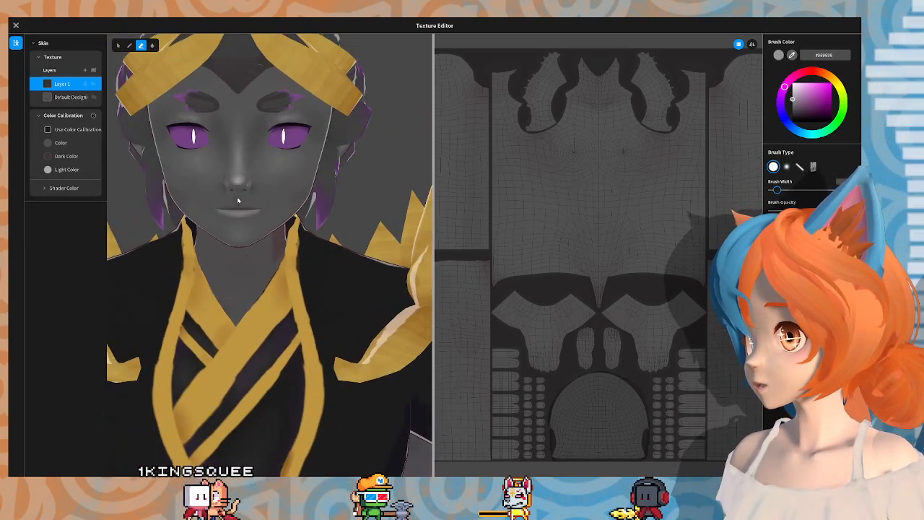
Step: Paint two light gray strokes down the front of the neck on the skin's Layer 1
left_click(129, 44)
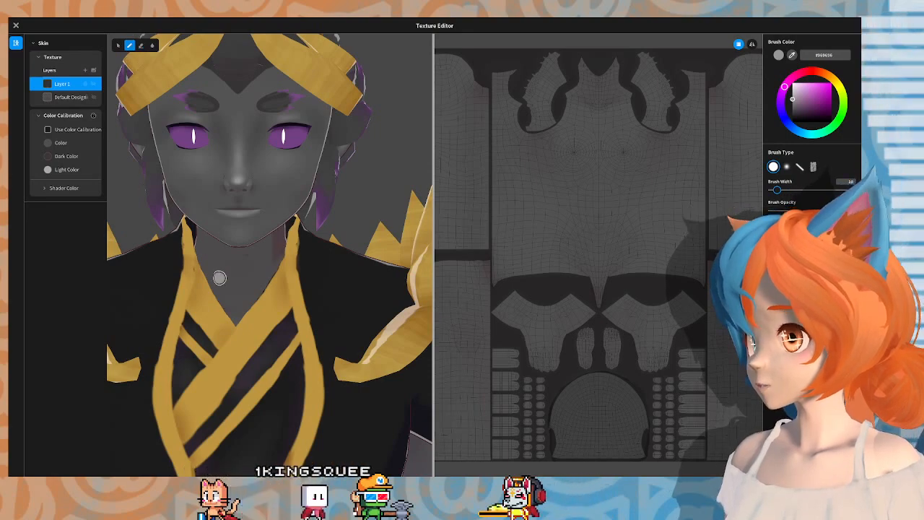
mouse_move(239, 277)
middle_mouse_down()
mouse_move(239, 172)
mouse_move(239, 209)
mouse_move(210, 225)
middle_mouse_up()
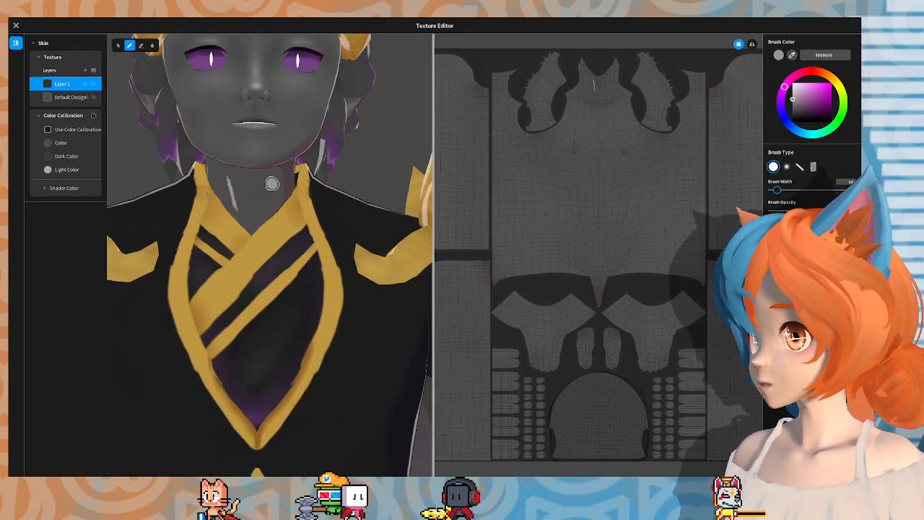
right_click_drag(269, 213, 238, 189)
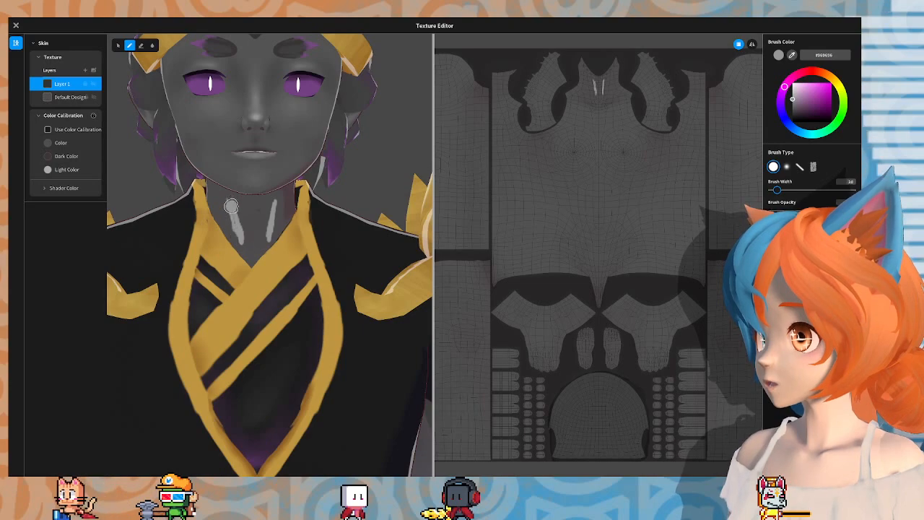
mouse_move(263, 202)
right_mouse_down()
mouse_move(238, 217)
mouse_move(263, 206)
right_mouse_up()
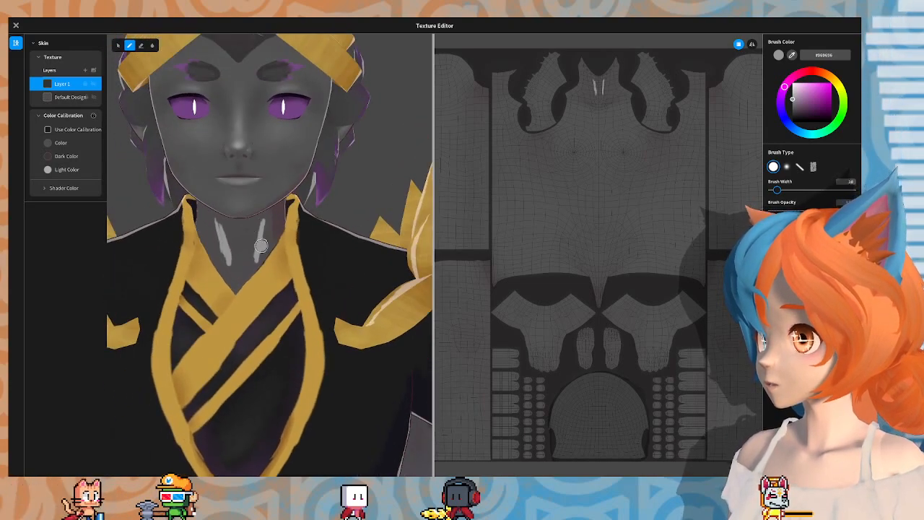
right_click_drag(255, 240, 152, 164)
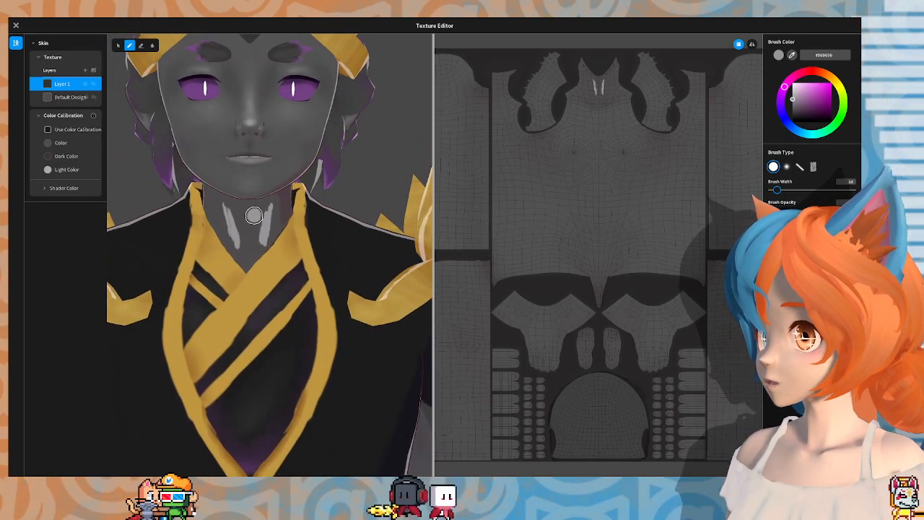
Step: Blend and fade the two light gray neck strokes into the surrounding skin with the blur and eraser tools
left_click(153, 46)
mouse_move(238, 226)
left_mouse_down()
mouse_move(228, 232)
mouse_move(232, 211)
left_mouse_up()
mouse_move(261, 242)
left_mouse_down()
mouse_move(267, 218)
mouse_move(267, 236)
left_mouse_up()
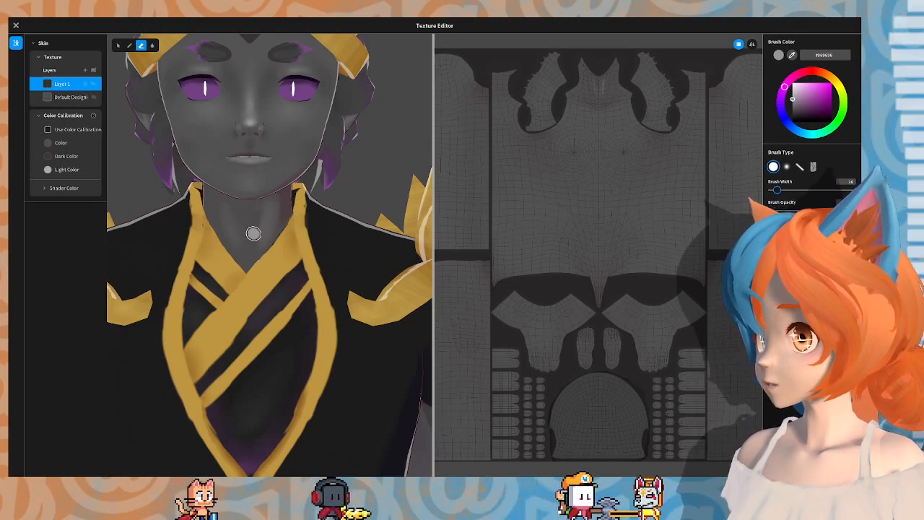
mouse_move(241, 239)
right_mouse_down()
mouse_move(192, 252)
mouse_move(241, 242)
right_mouse_up()
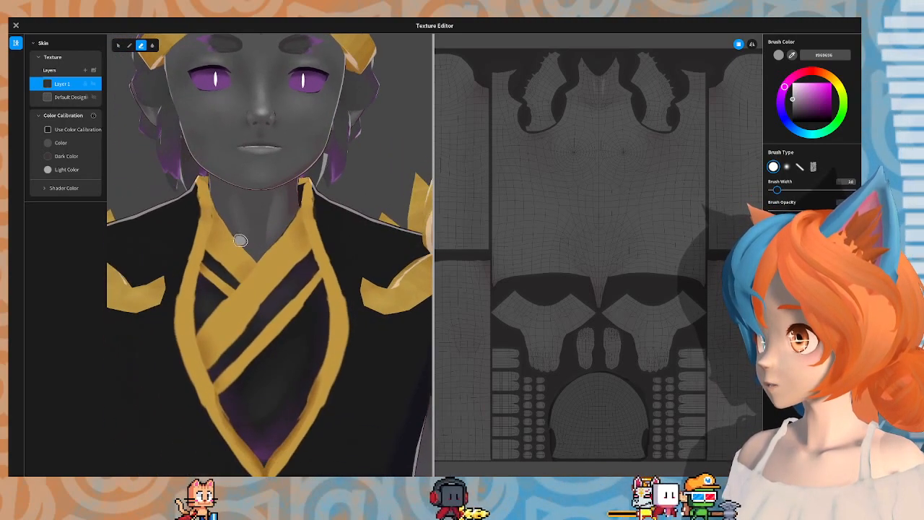
Step: Erase the remaining neck highlights and turn on mirrored painting for the skin texture
left_click(152, 45)
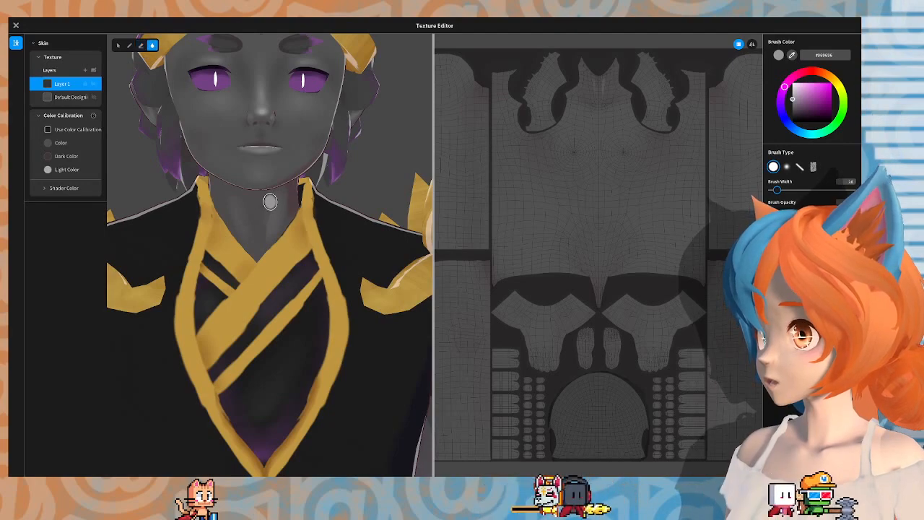
right_click_drag(267, 249, 270, 210)
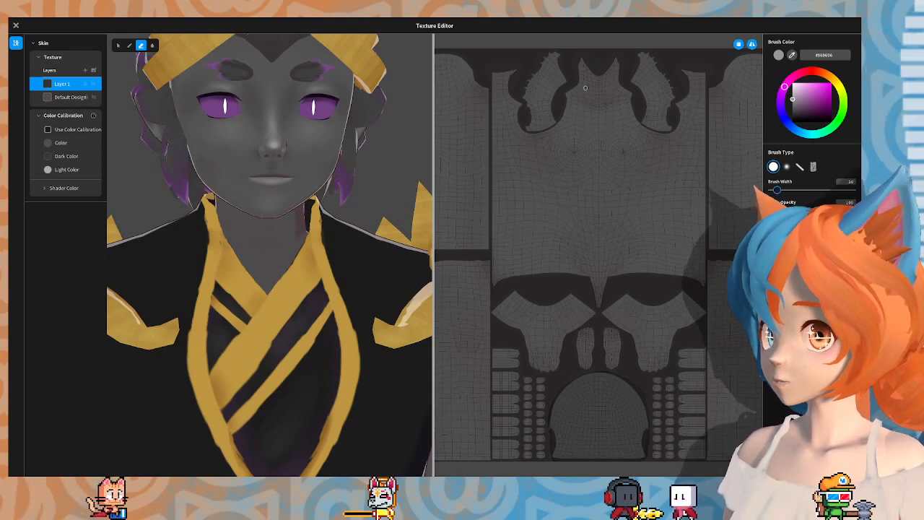
right_click_drag(361, 220, 346, 190)
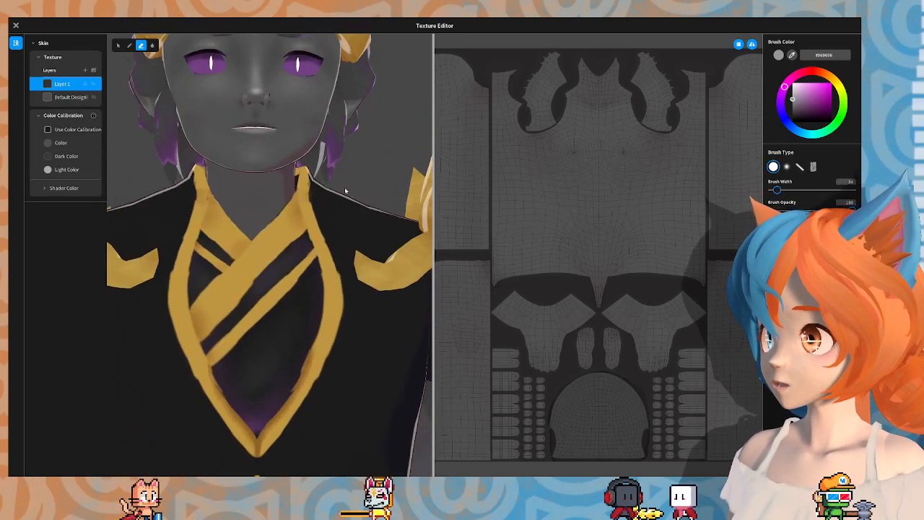
Step: Paint mirrored light gray strokes down both sides of the front of the neck and soften them with the blur tool
left_click(129, 44)
mouse_move(289, 165)
right_mouse_down()
mouse_move(276, 129)
mouse_move(282, 165)
right_mouse_up()
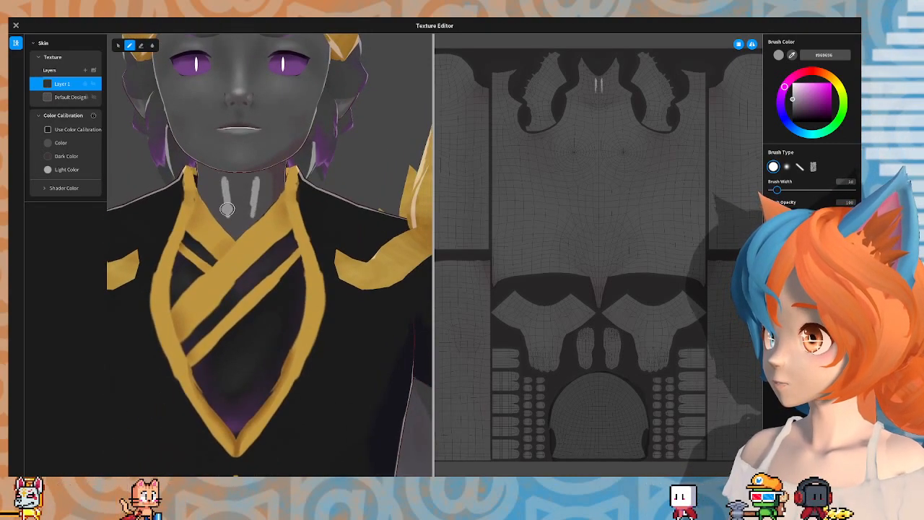
right_click_drag(227, 221, 224, 199)
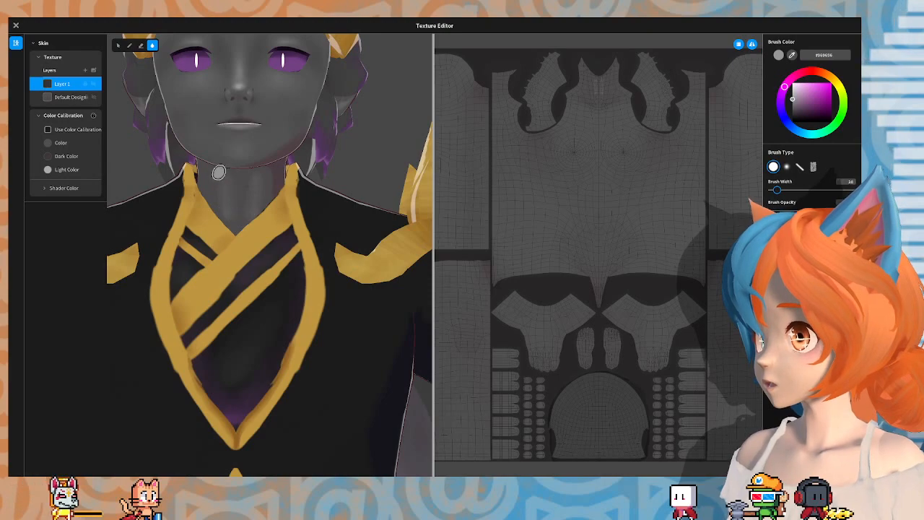
Step: Paint a small mirrored light gray V at the base of the neck, just above the collar crossing
right_click_drag(222, 198, 165, 225)
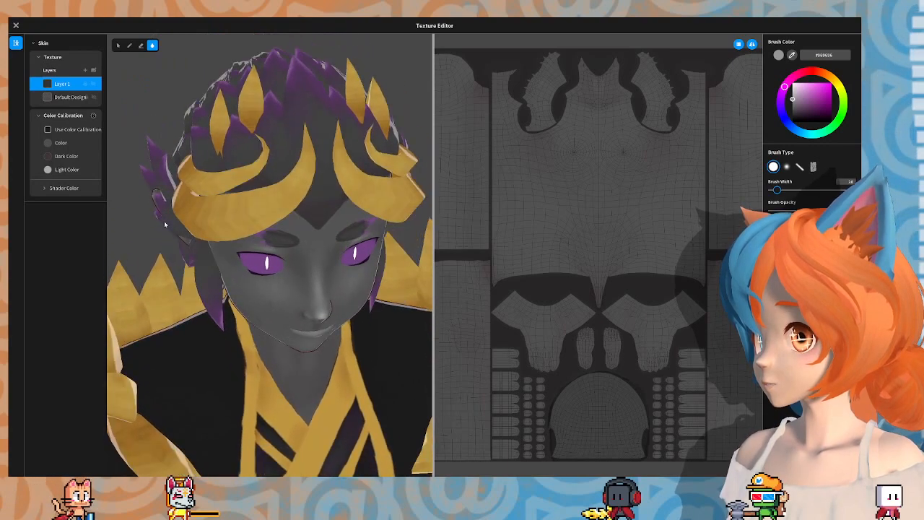
right_click_drag(313, 268, 310, 274)
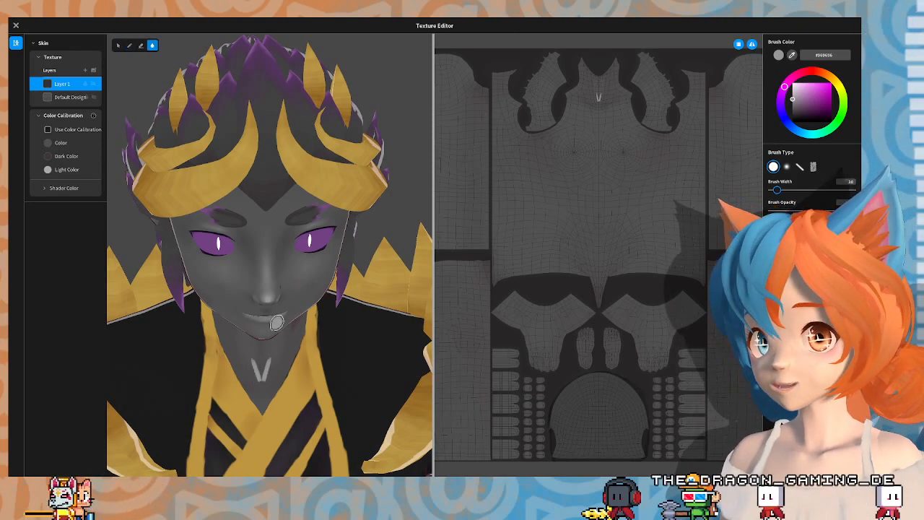
Step: Undo the light gray V at the base of the neck and check the neck from several angles
key("ctrl+z")
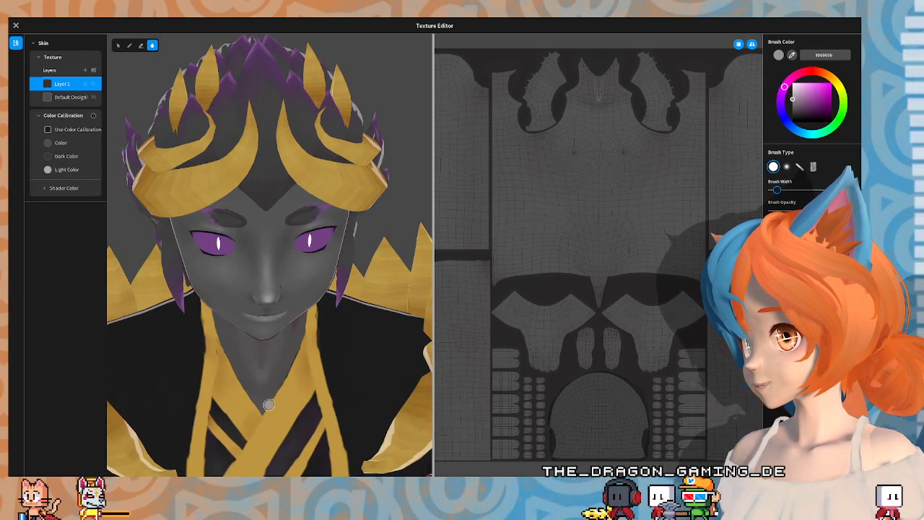
right_click_drag(266, 396, 219, 260)
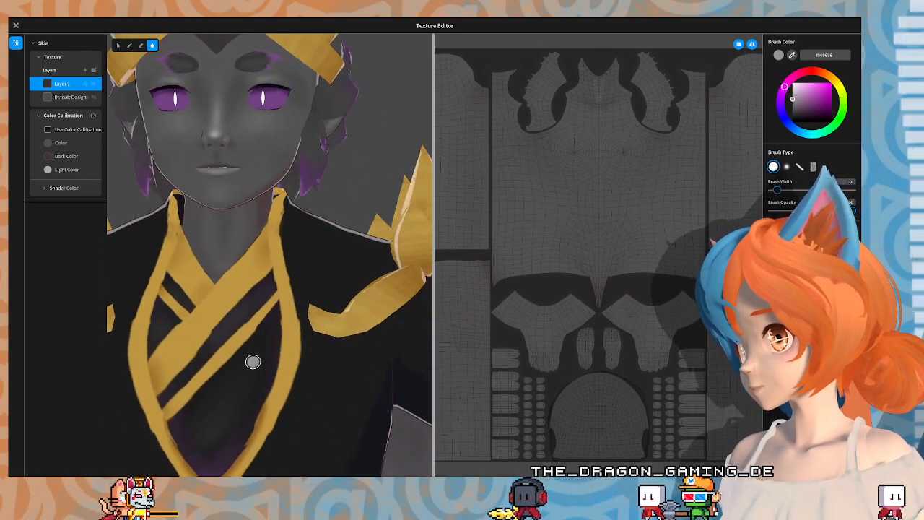
mouse_move(253, 361)
right_mouse_down()
mouse_move(317, 246)
mouse_move(293, 268)
mouse_move(255, 359)
right_mouse_up()
middle_click_drag(256, 359, 267, 458)
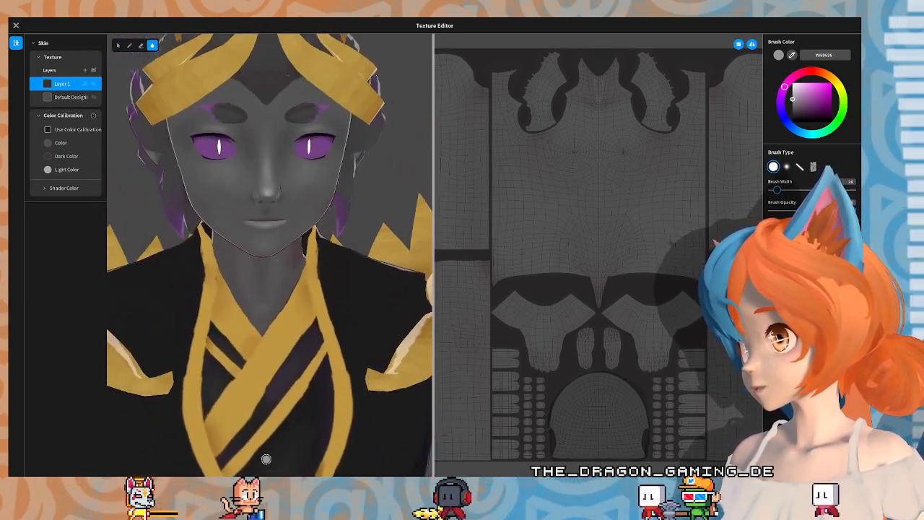
right_click_drag(254, 307, 239, 267)
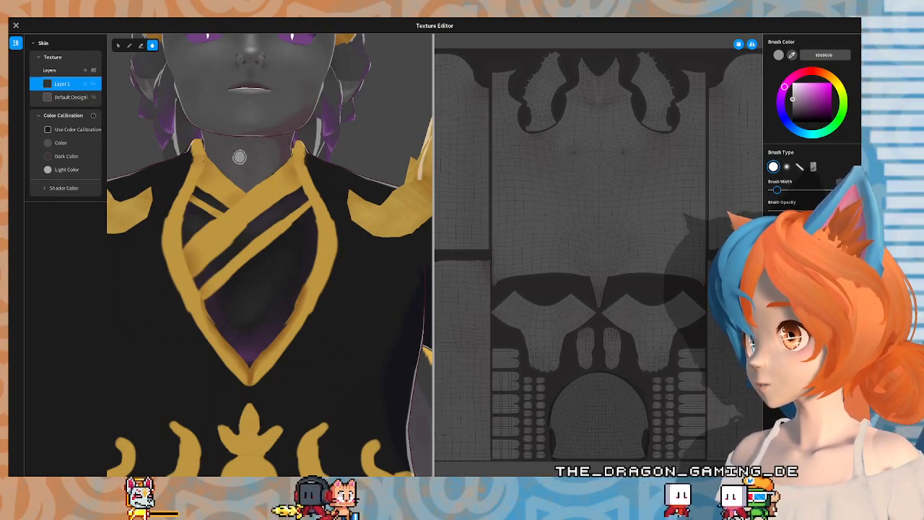
right_click_drag(247, 145, 242, 157)
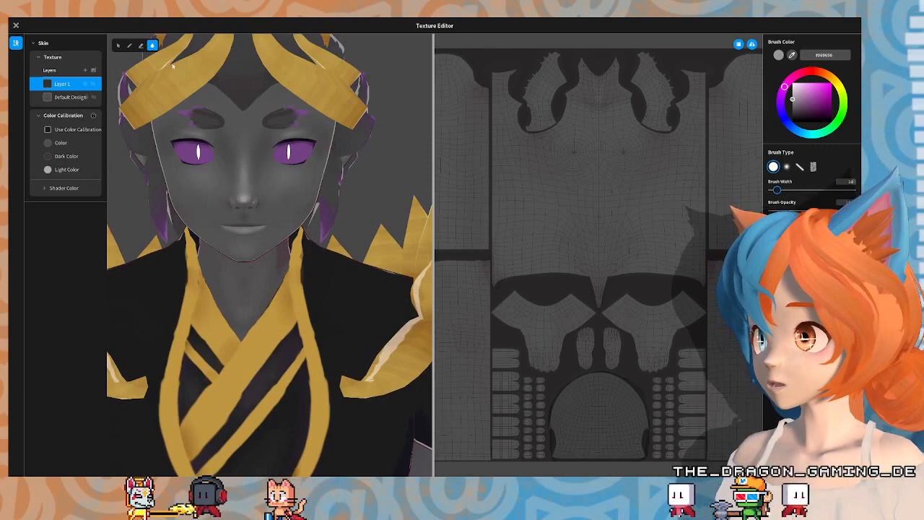
Step: Examine the front of the long coat at full length and close up around the gold waist and skirt ornaments
scroll(243, 156, "down", 5)
scroll(181, 300, "down", 3)
middle_click_drag(269, 361, 279, 218)
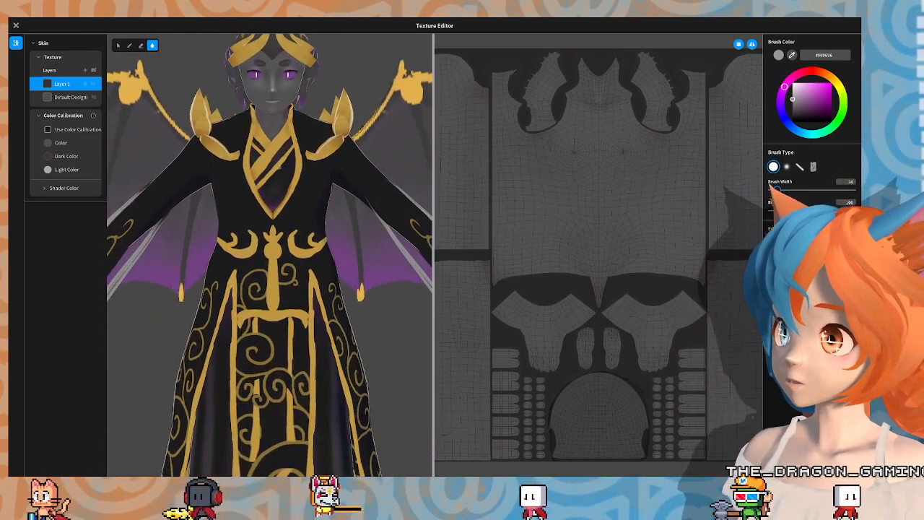
middle_click_drag(316, 258, 319, 195)
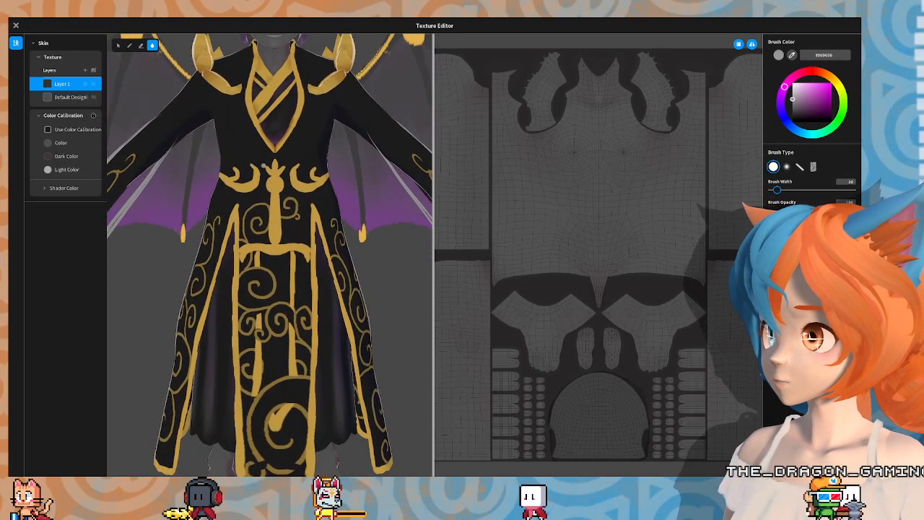
scroll(263, 166, "down", 2)
middle_click_drag(263, 165, 318, 227)
scroll(318, 227, "down", 2)
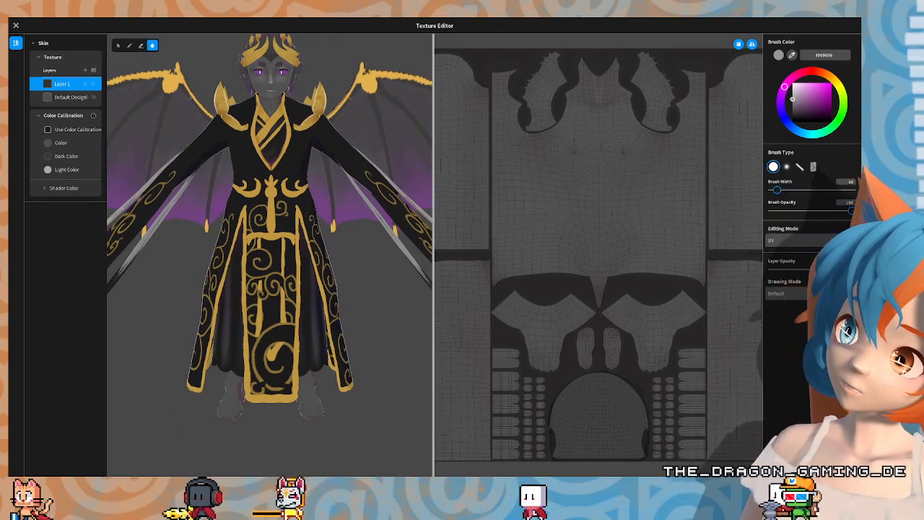
scroll(286, 211, "up", 1)
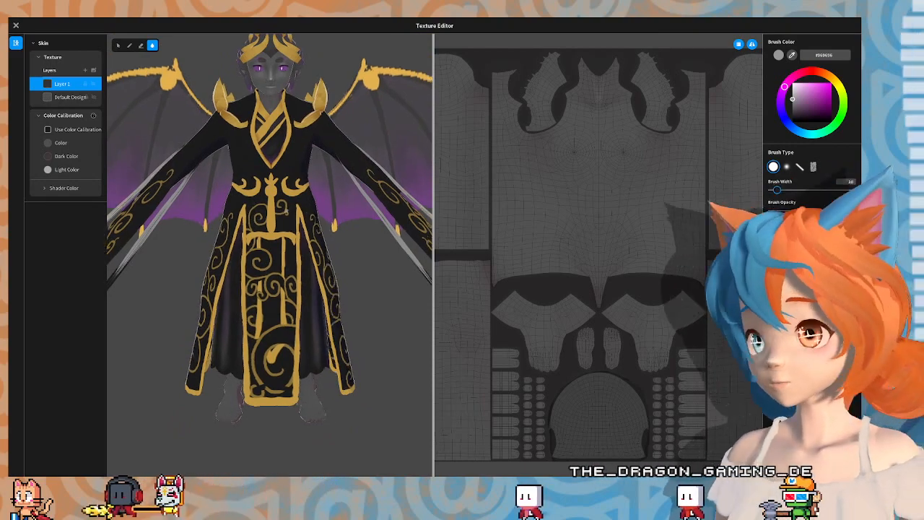
scroll(286, 210, "up", 3)
middle_click_drag(257, 135, 258, 219)
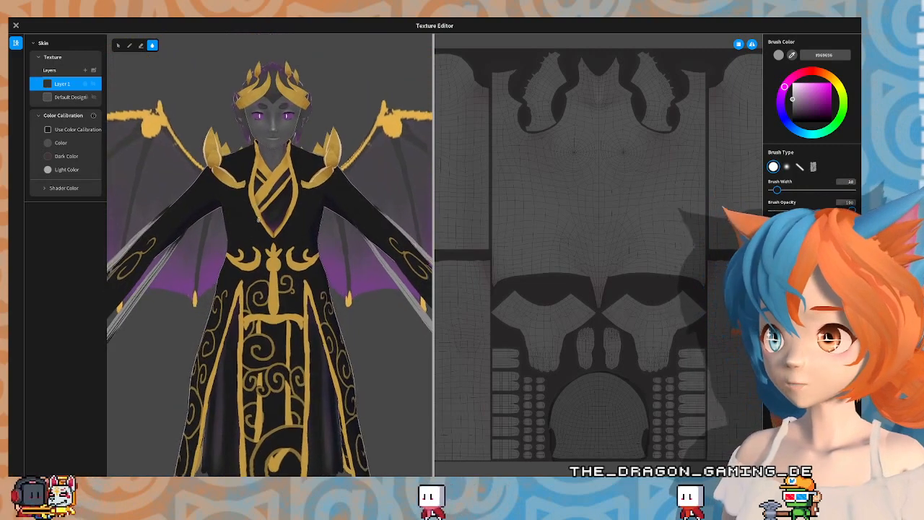
scroll(260, 243, "up", 3)
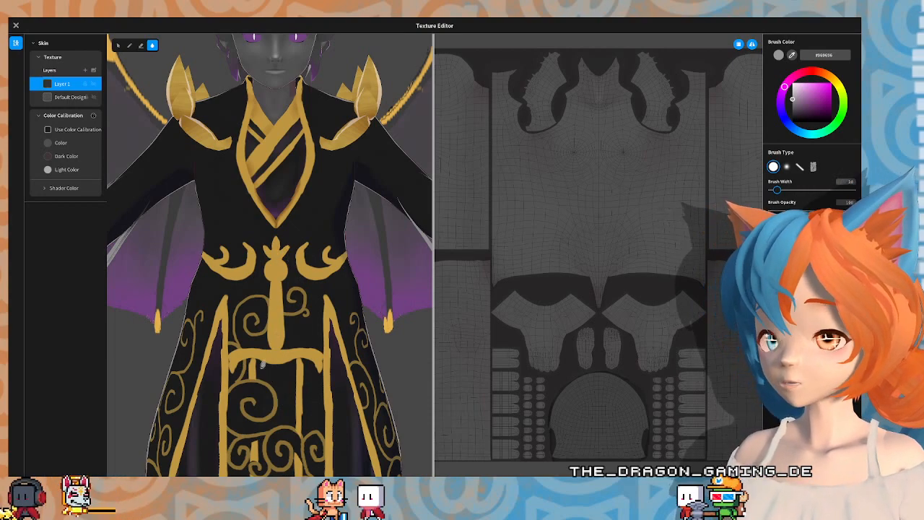
right_click_drag(278, 398, 274, 291)
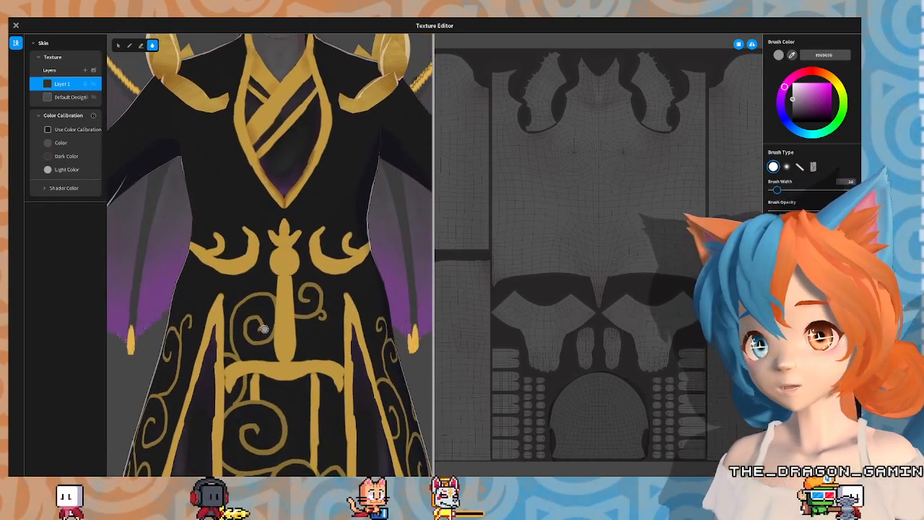
scroll(265, 308, "down", 6)
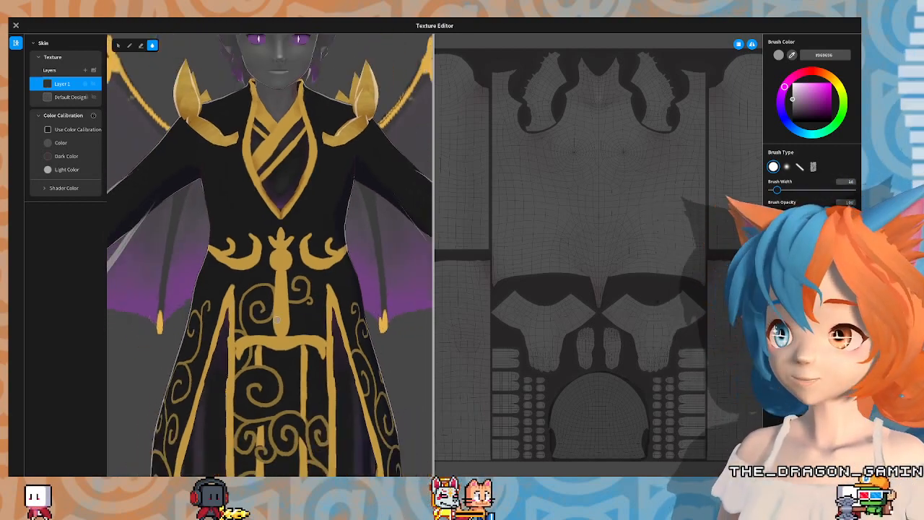
mouse_move(271, 284)
right_mouse_down()
mouse_move(265, 276)
mouse_move(303, 274)
mouse_move(252, 275)
mouse_move(282, 276)
mouse_move(273, 276)
right_mouse_up()
scroll(271, 274, "up", 3)
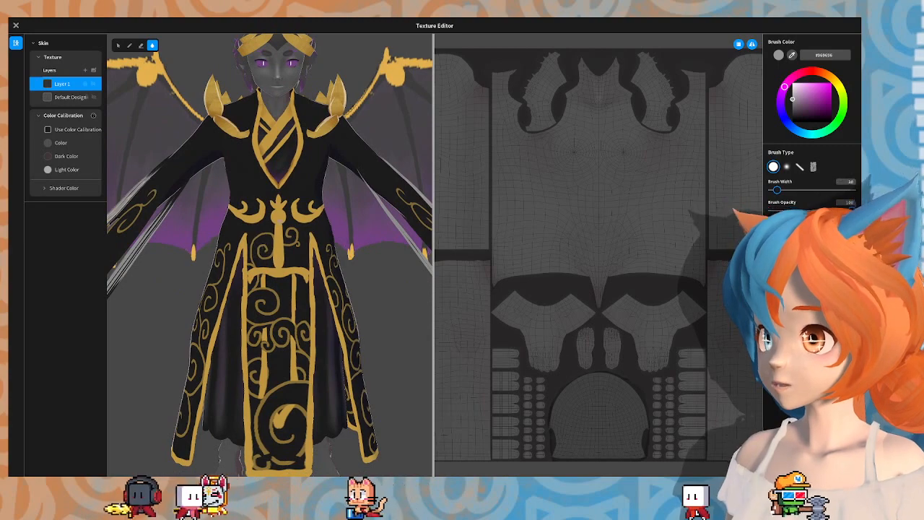
scroll(279, 227, "up", 4)
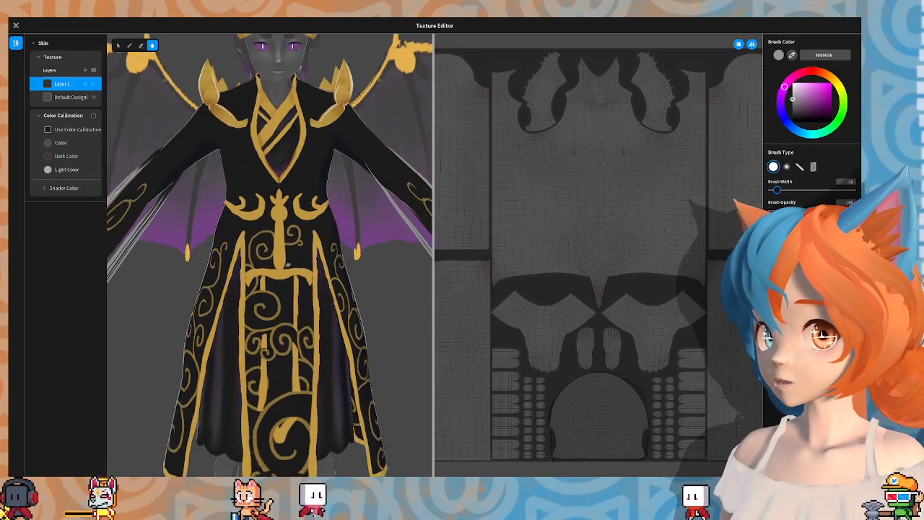
scroll(279, 227, "up", 3)
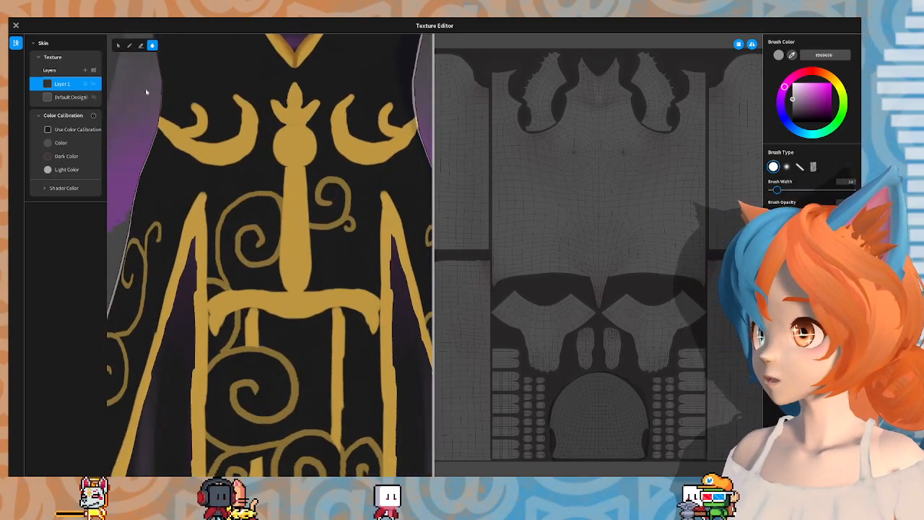
Step: Leave the skin texture and open the long coat top's texture for editing
left_click(16, 26)
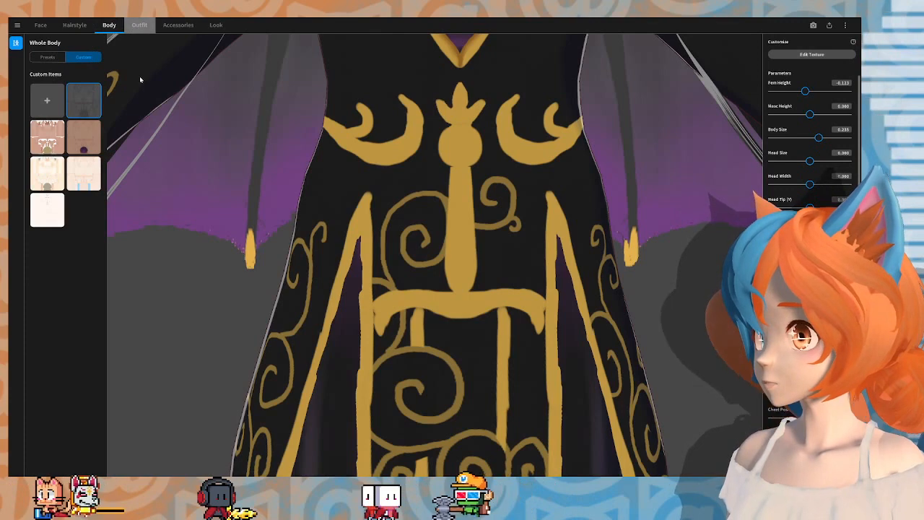
left_click(140, 25)
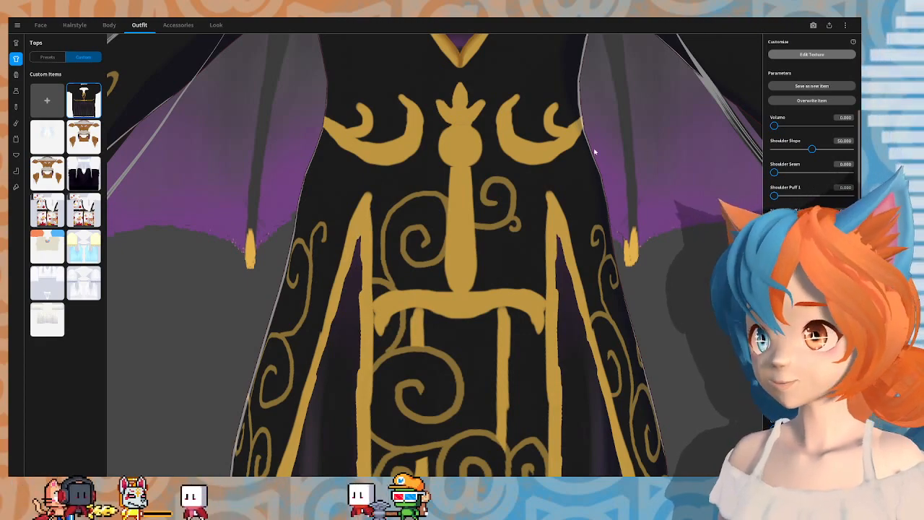
left_click(812, 54)
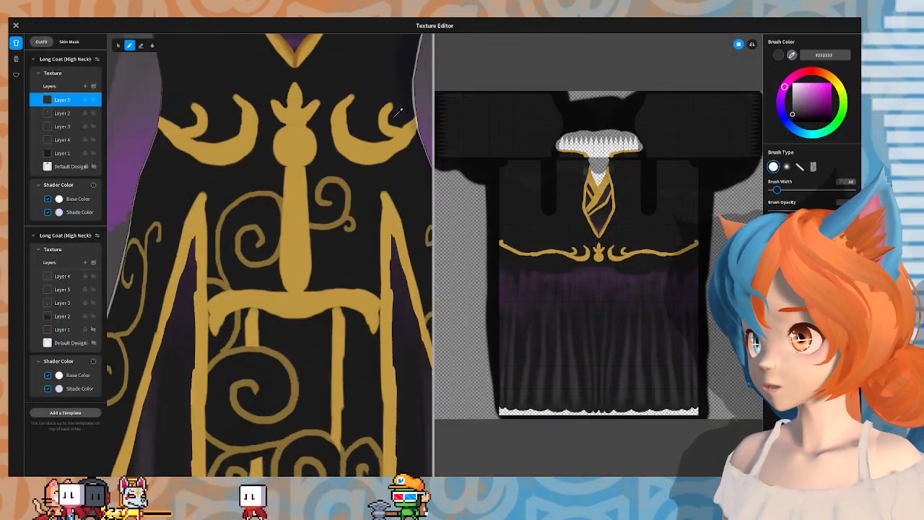
Step: Sample the brown shade #906123 from the collar trim's point and set up the textured brush at width 101
left_click(303, 56)
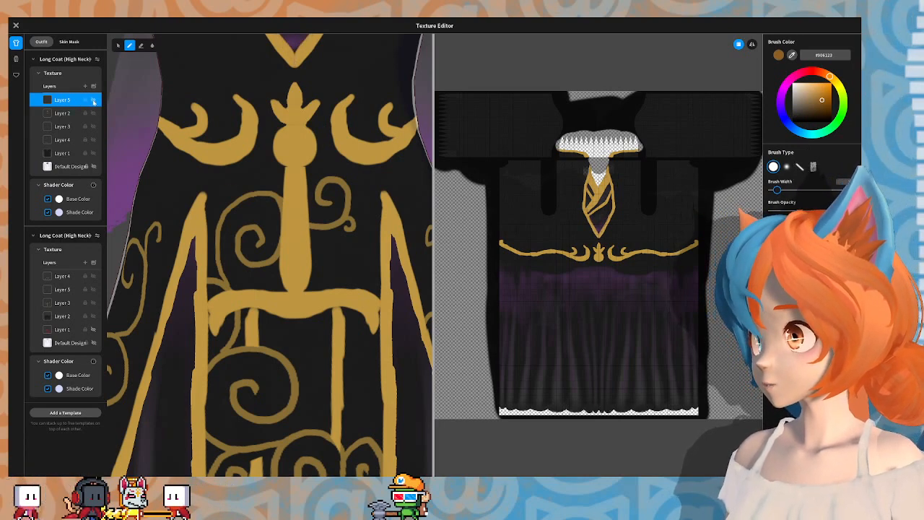
left_click(814, 166)
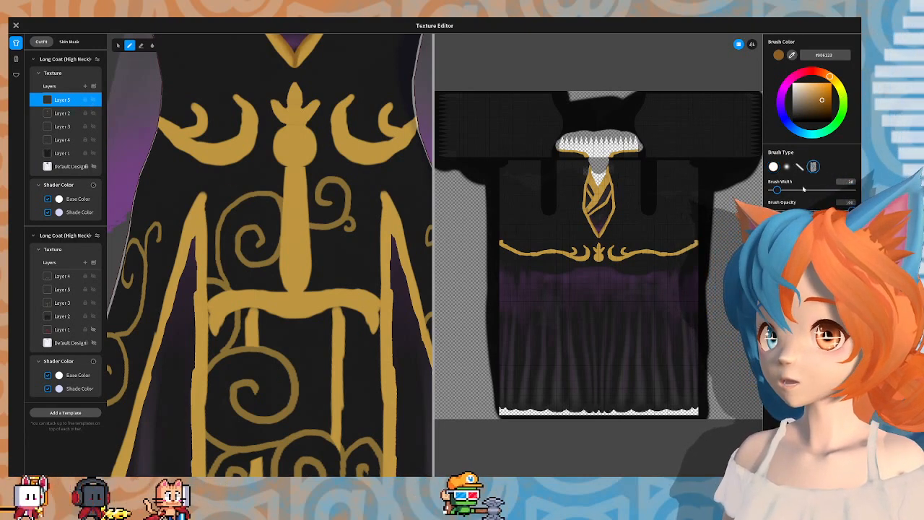
left_click_drag(778, 191, 799, 191)
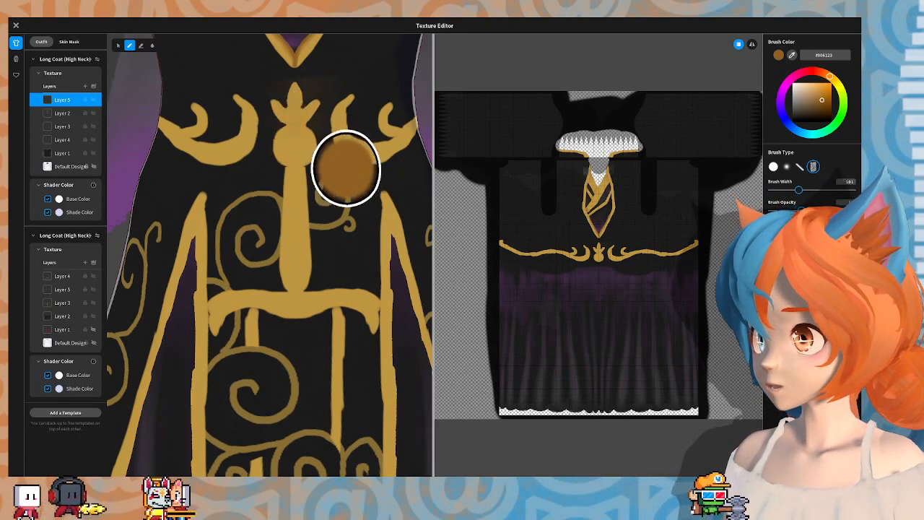
Step: Try soft brown shading strokes over the central gold waist ornament and undo each attempt
left_click_drag(305, 114, 308, 151)
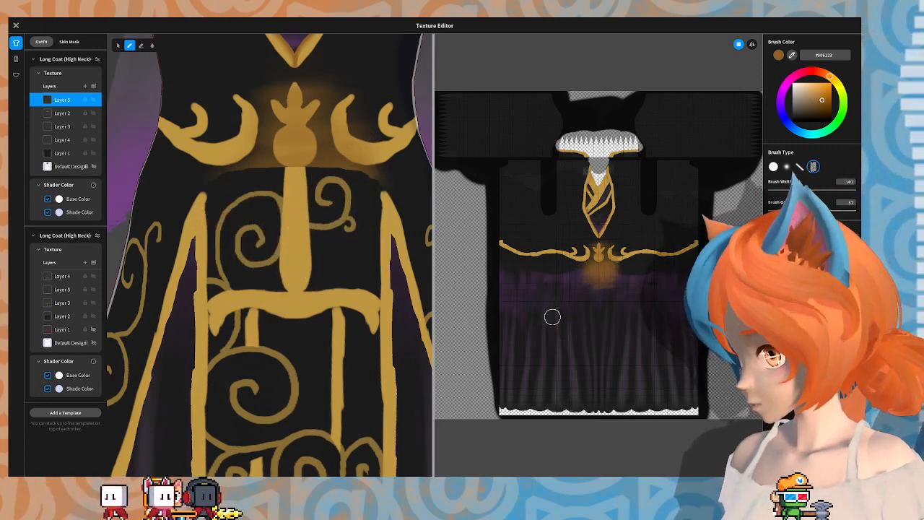
key("ctrl+z")
key("ctrl+z")
key("ctrl+z")
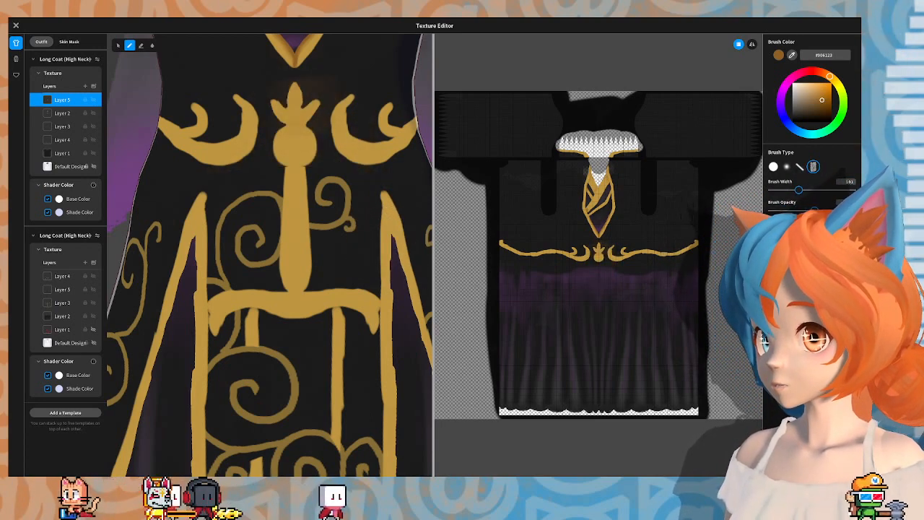
left_click_drag(252, 115, 346, 117)
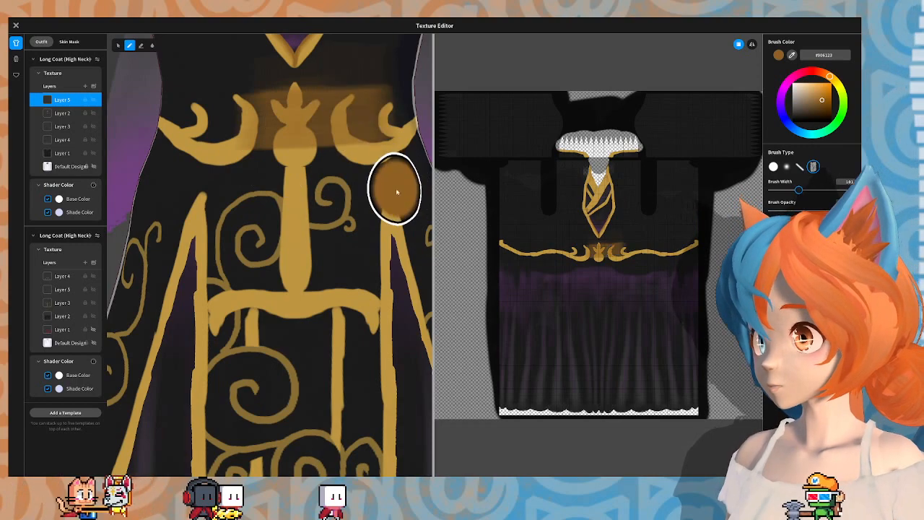
key("ctrl+z")
mouse_move(279, 150)
left_mouse_down()
mouse_move(392, 173)
mouse_move(381, 206)
left_mouse_up()
key("ctrl+z")
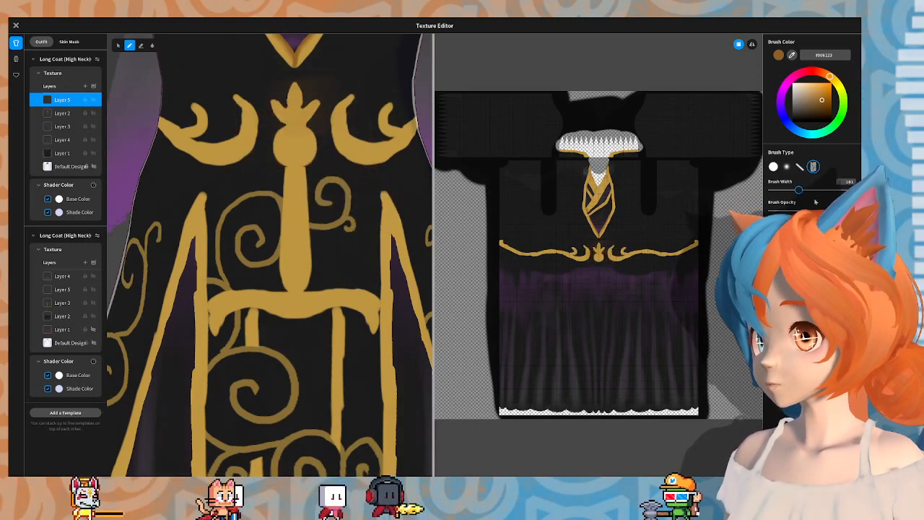
Step: Paint soft brown shading across the central gold waist ornament with the brush width set to 177
left_click_drag(810, 192, 820, 190)
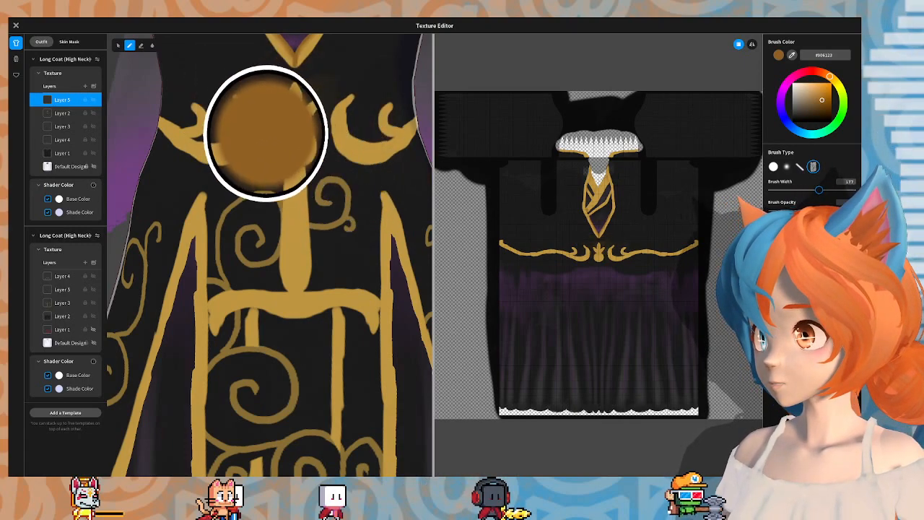
left_click_drag(266, 132, 329, 129)
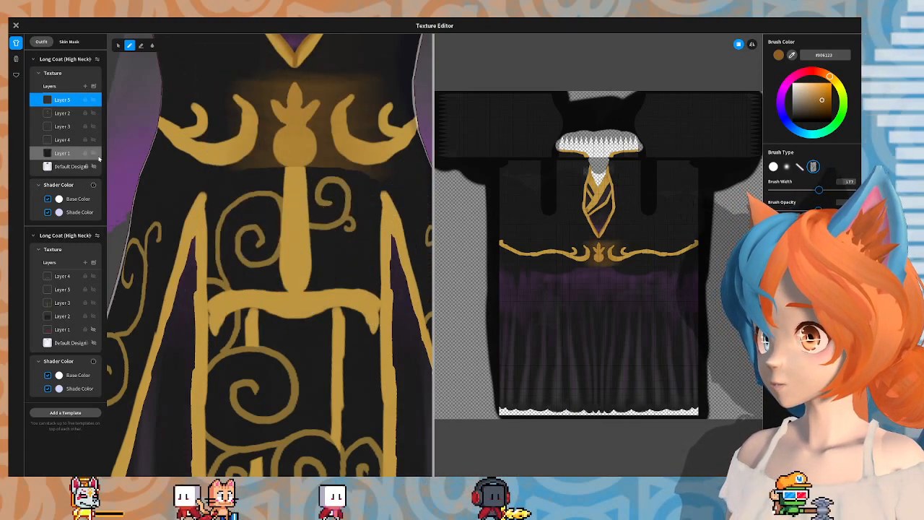
Step: Erase the brown spill on the black fabric around the central waist ornament with a soft eraser of width 31
left_click(140, 44)
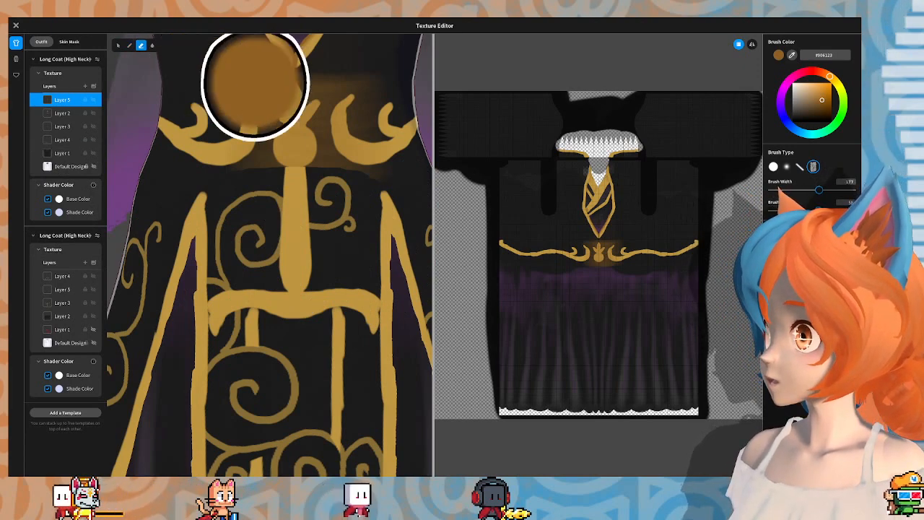
left_click(774, 167)
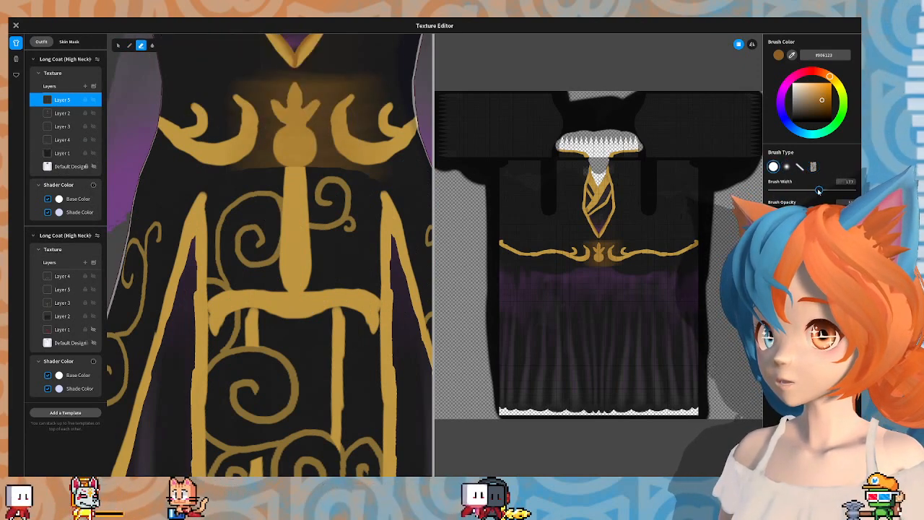
left_click_drag(813, 211, 848, 211)
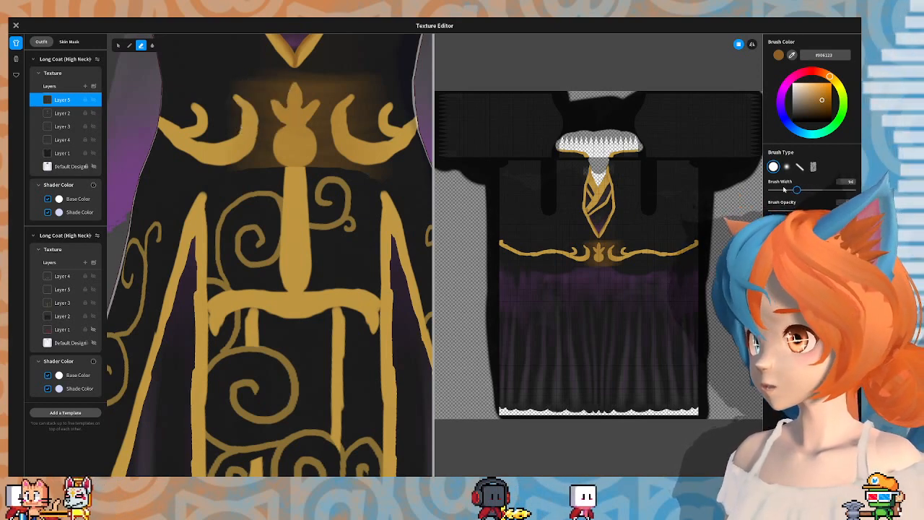
left_click_drag(791, 191, 784, 191)
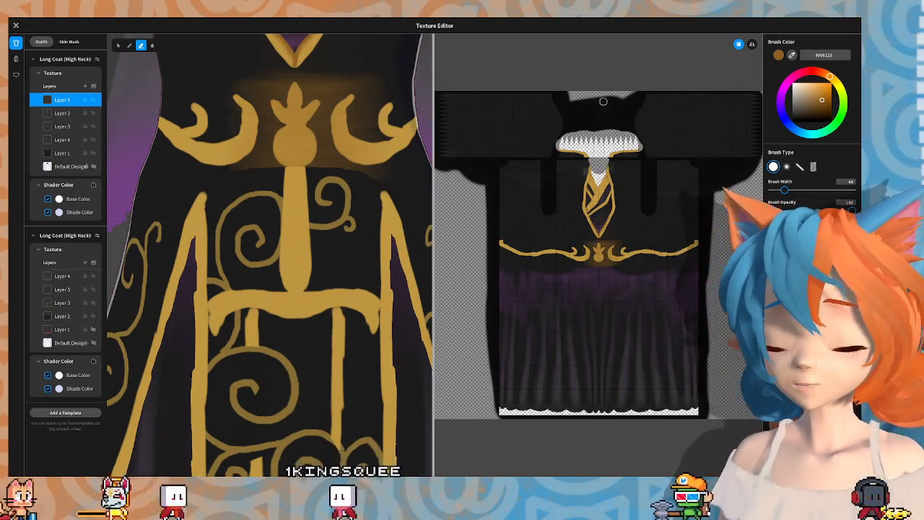
left_click(786, 167)
left_click_drag(785, 191, 779, 193)
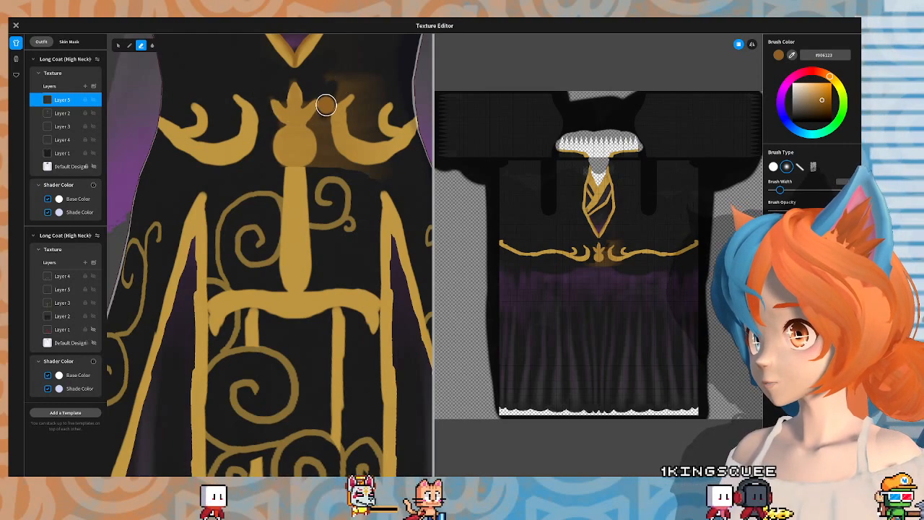
mouse_move(327, 105)
left_mouse_down()
mouse_move(315, 122)
mouse_move(337, 118)
mouse_move(340, 132)
left_mouse_up()
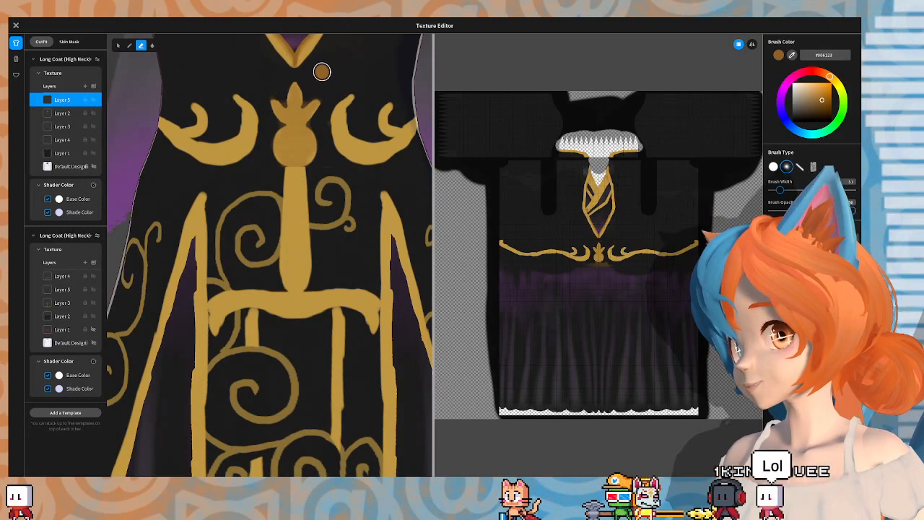
middle_click_drag(345, 81, 358, 115)
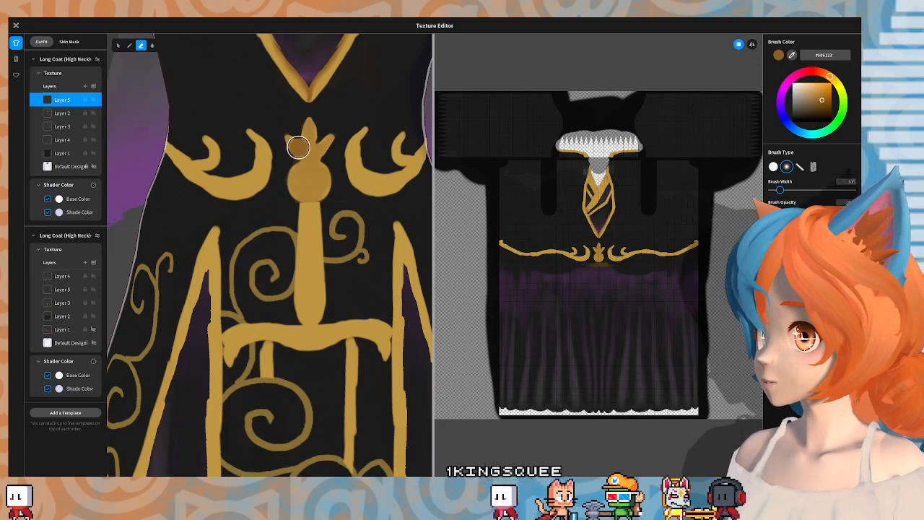
Step: Shade the lower edges of the gold crescent ornaments at the waist in brown with the hard round brush and mirrored painting
mouse_move(314, 151)
right_mouse_down()
mouse_move(365, 113)
mouse_move(368, 97)
mouse_move(331, 90)
right_mouse_up()
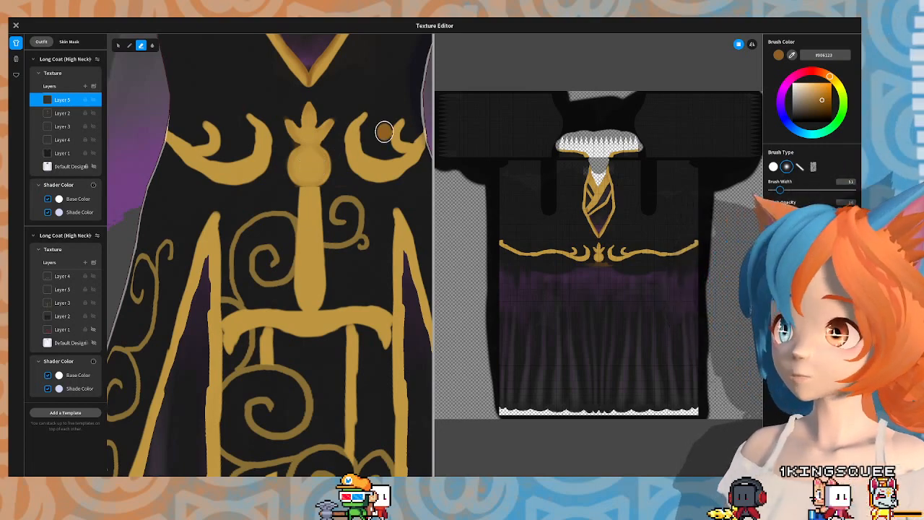
scroll(305, 109, "down", 10)
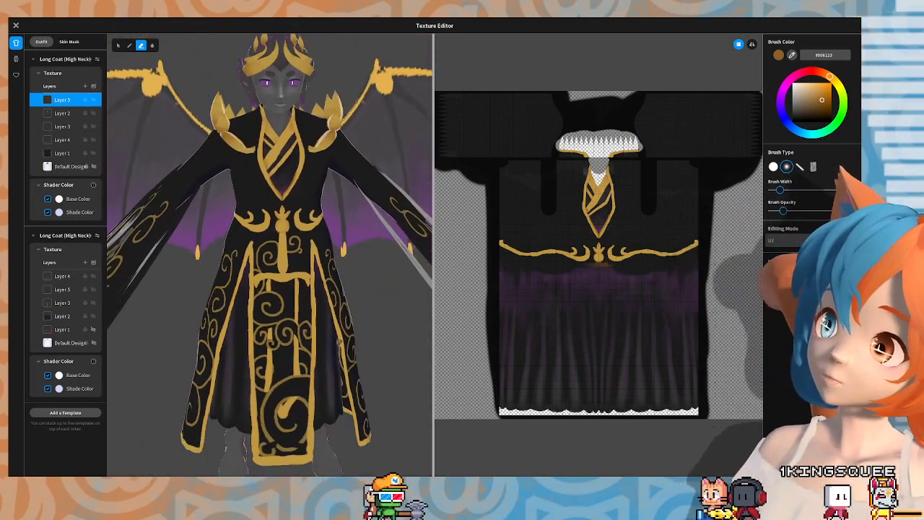
scroll(330, 332, "up", 10)
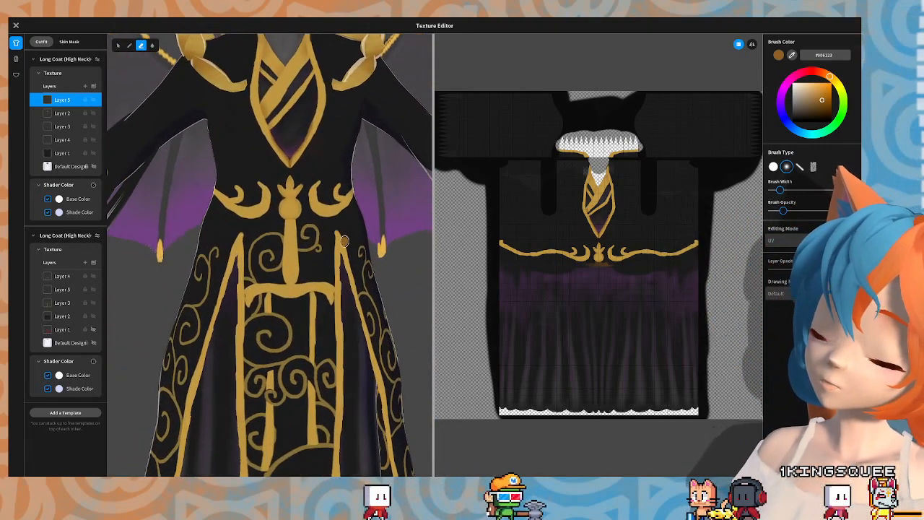
scroll(304, 229, "up", 4)
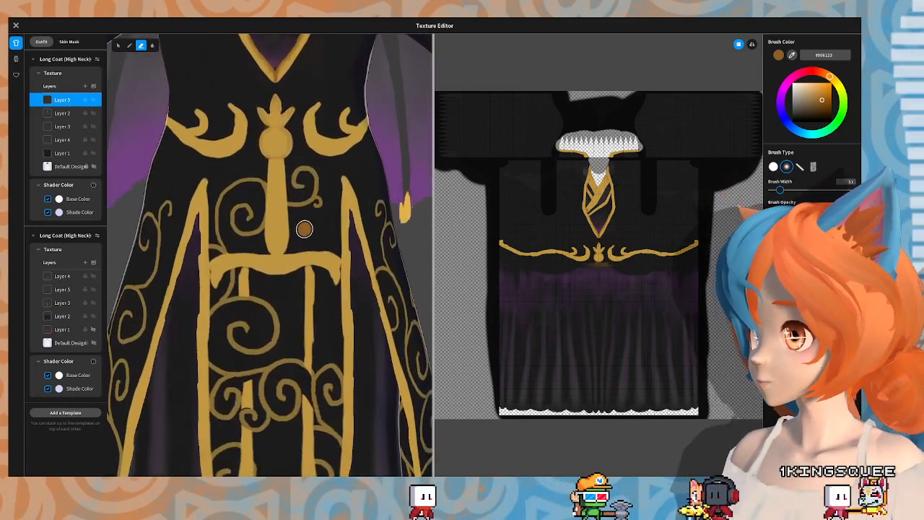
right_click_drag(318, 252, 259, 244)
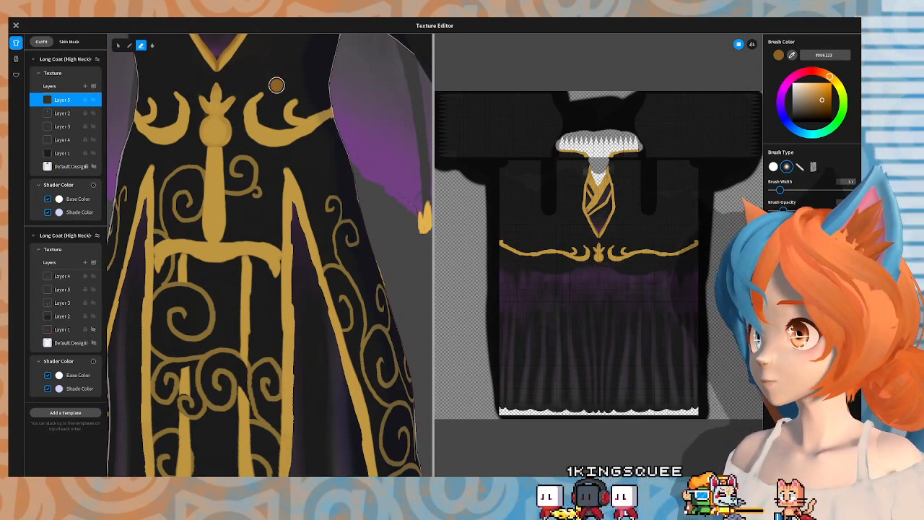
middle_click_drag(276, 85, 322, 158)
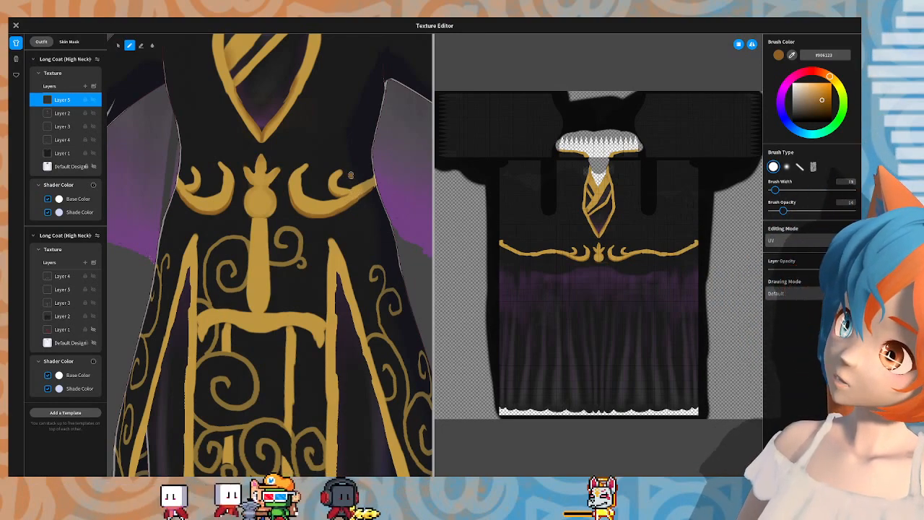
Step: Extend the mirrored brown shading over the crescents' inner curls and along the gold waist trim toward the coat's sides
right_click_drag(342, 186, 330, 190)
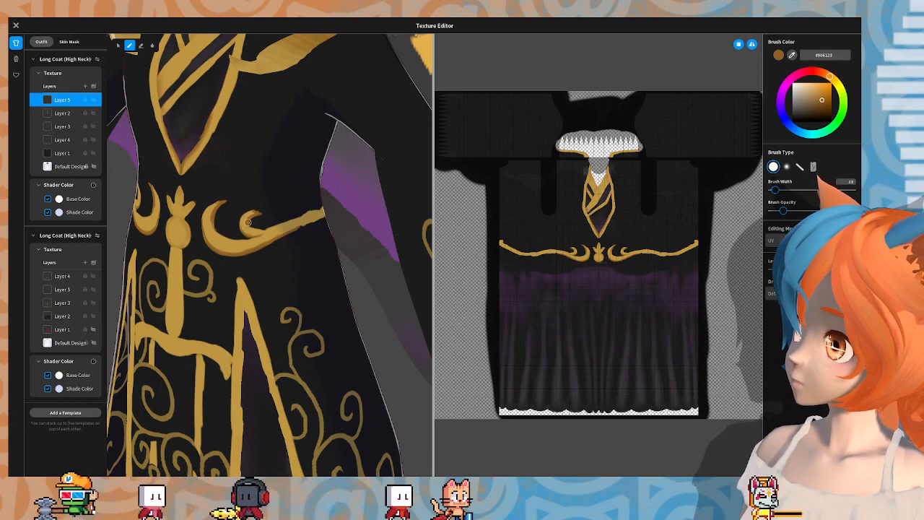
right_click_drag(247, 222, 289, 177)
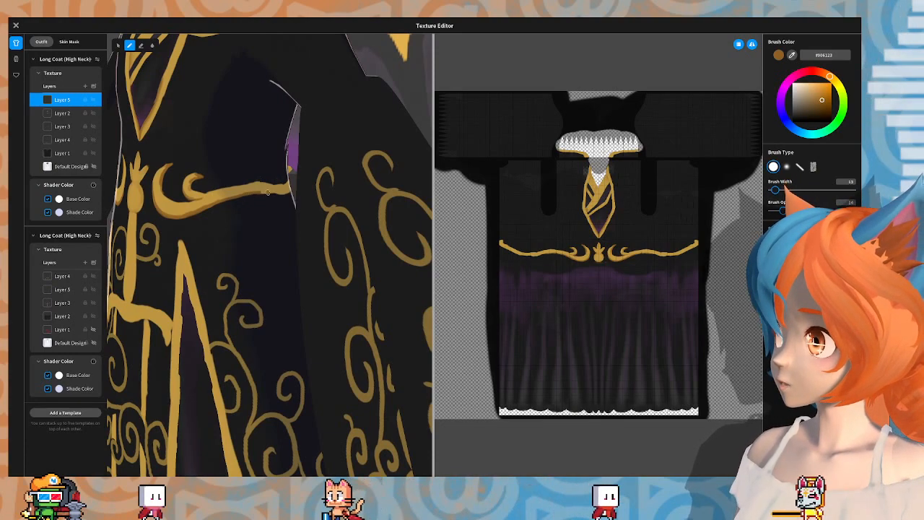
mouse_move(267, 193)
right_mouse_down()
mouse_move(112, 180)
mouse_move(244, 197)
mouse_move(283, 178)
mouse_move(250, 190)
right_mouse_up()
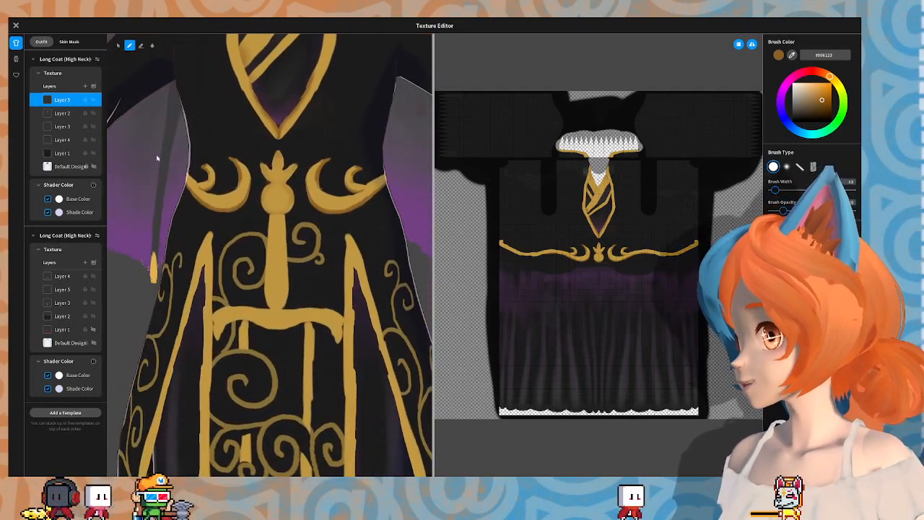
Step: Add a new top layer to the second long coat's texture and shade the gold waist trim around the back in brown
left_click(72, 279)
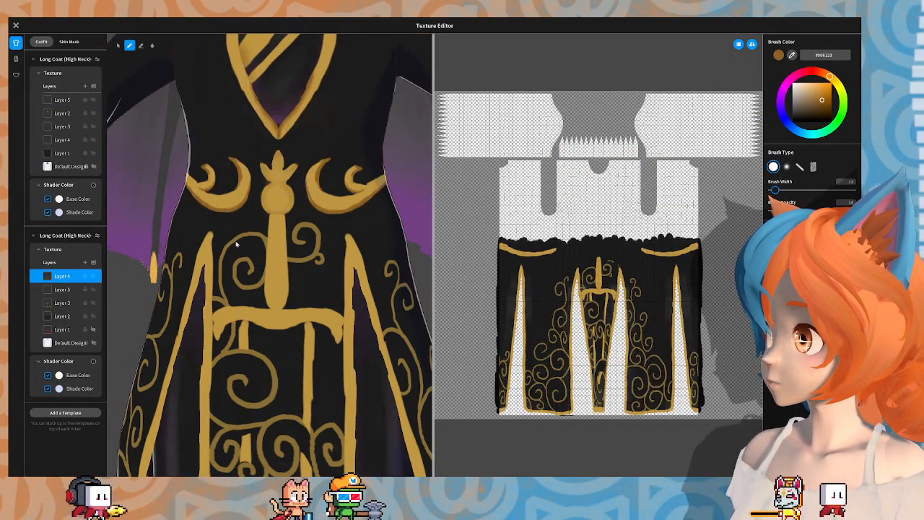
left_click(86, 262)
right_click_drag(327, 215, 344, 202)
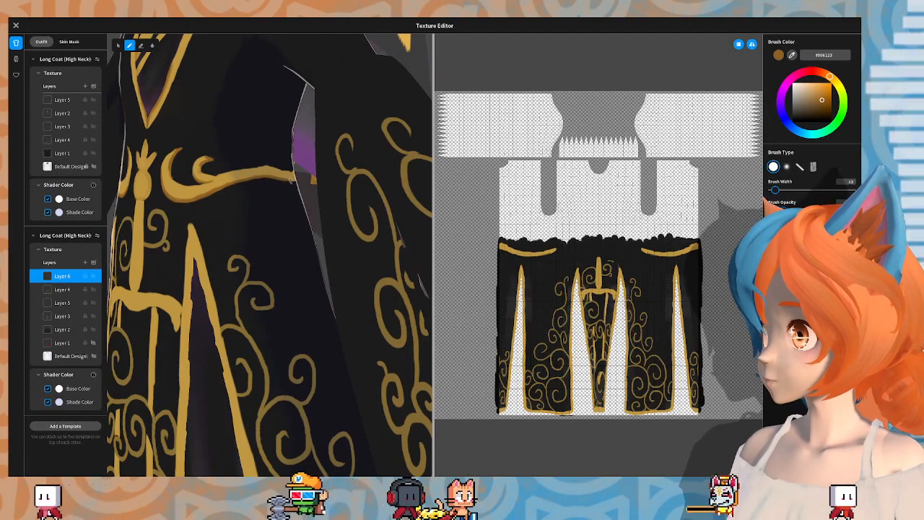
right_click_drag(282, 179, 120, 179)
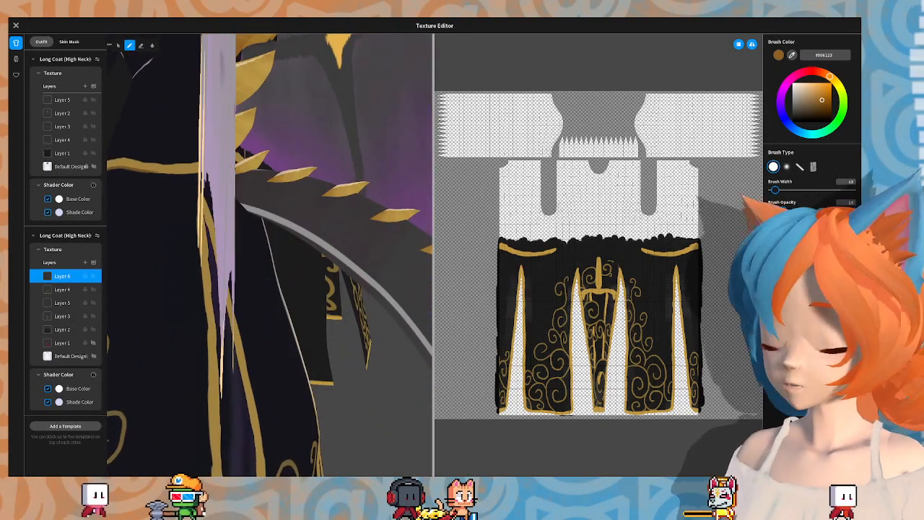
right_click_drag(184, 164, 205, 178)
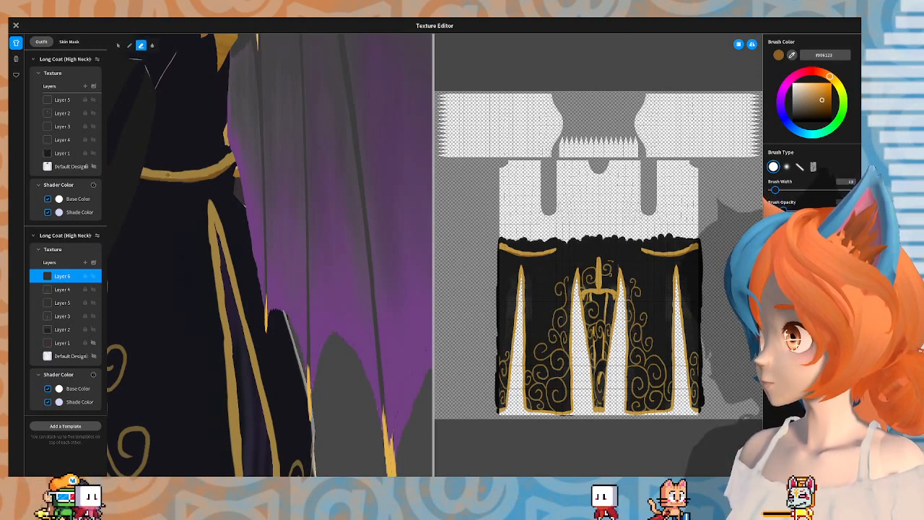
right_click_drag(361, 145, 118, 117)
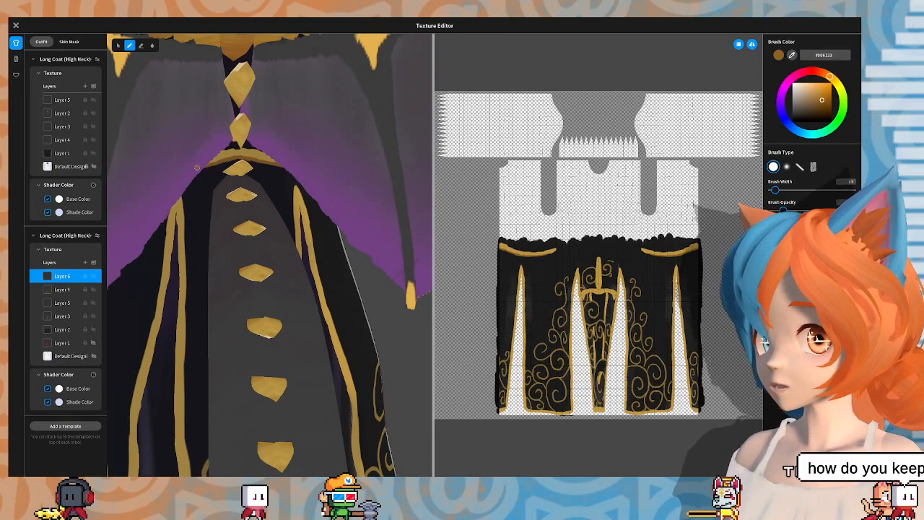
right_click_drag(197, 168, 242, 148)
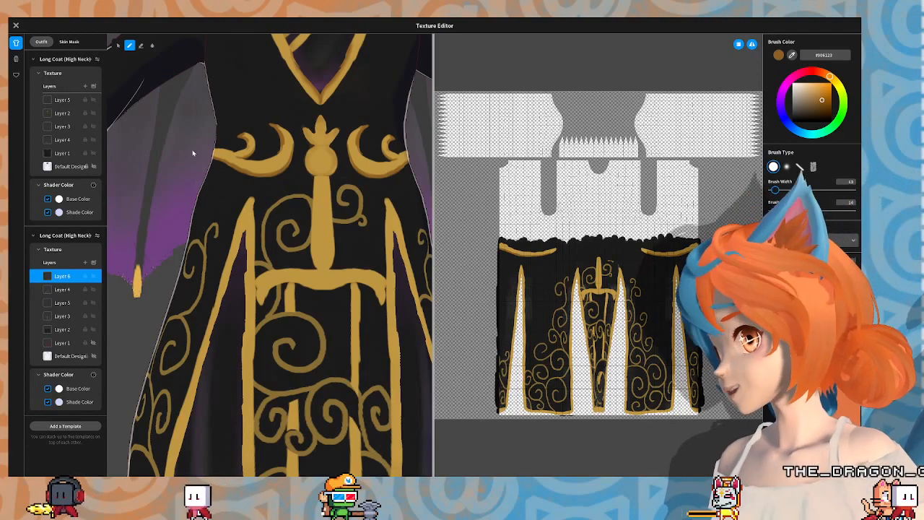
Step: Blend the brown shading on the waist crescents and side trim with the Blur tool on Layer 5 of the first coat
left_click(62, 100)
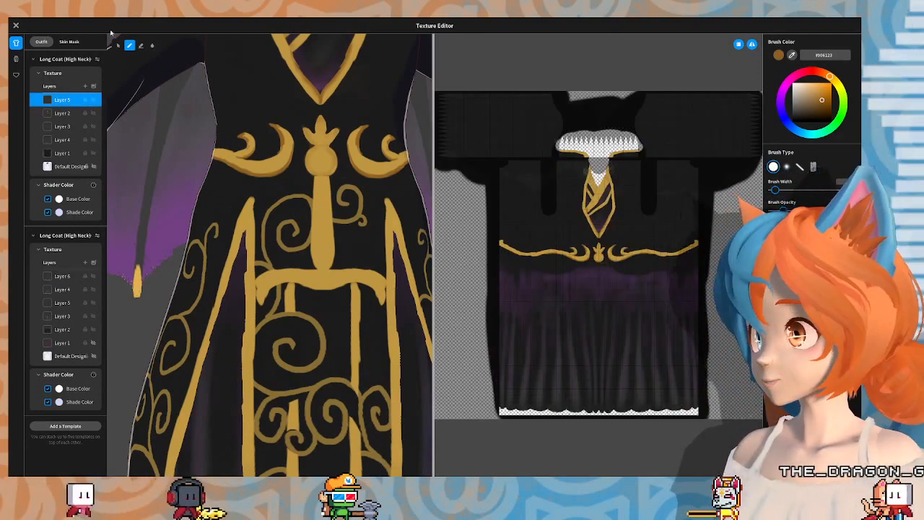
left_click(152, 45)
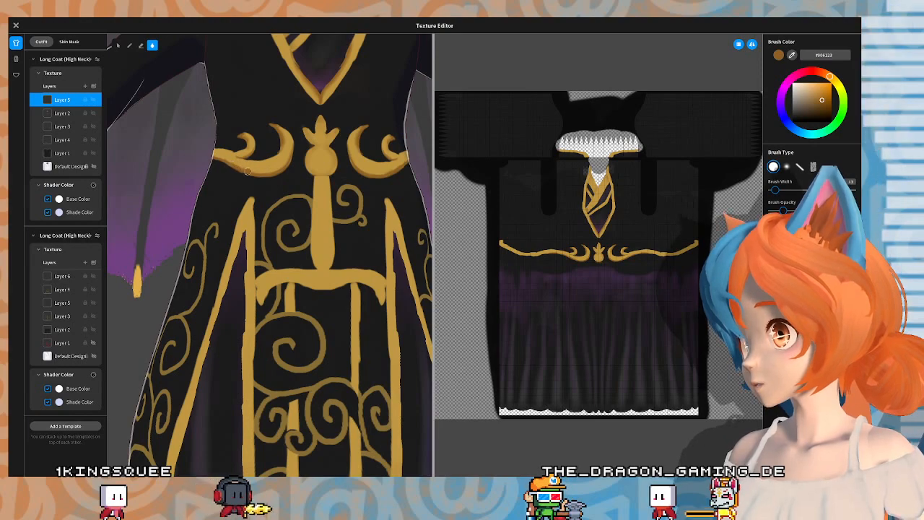
right_click_drag(250, 149, 260, 157)
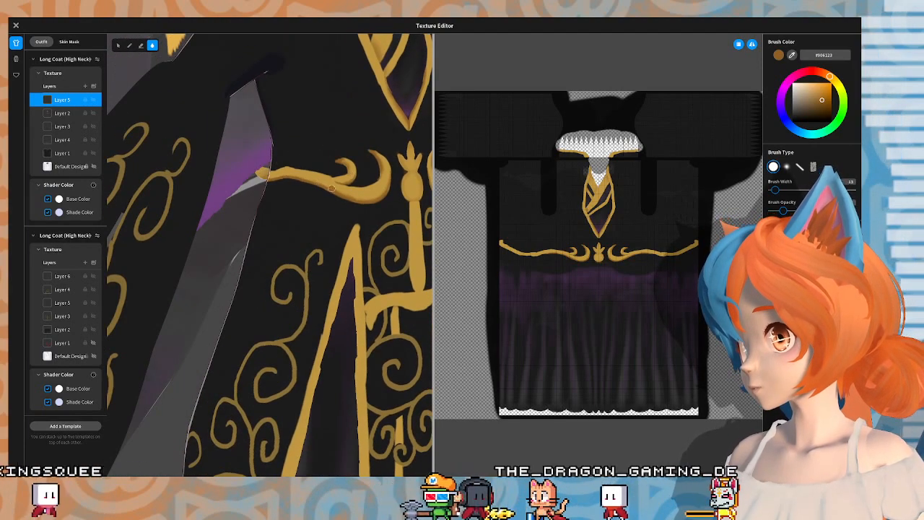
right_click_drag(264, 157, 381, 166)
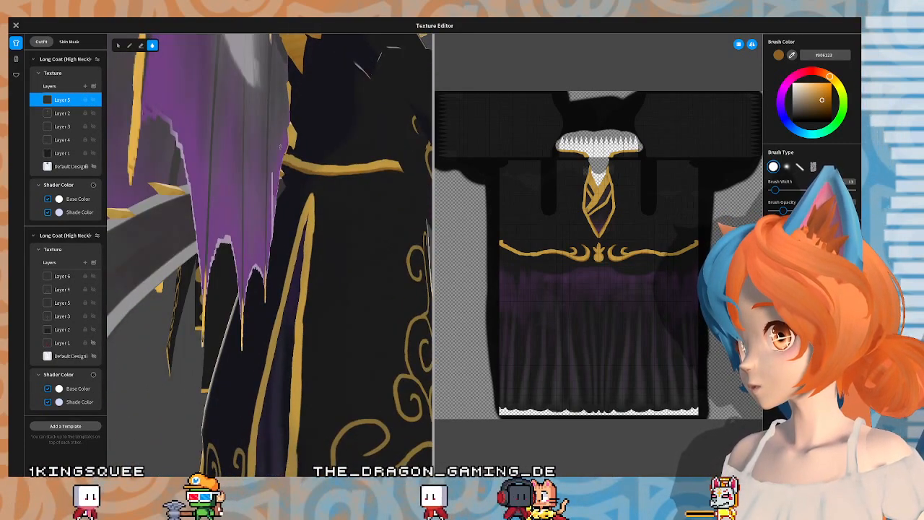
Step: Blur the brown shading on the back of the waist trim on the second coat's Layer 6
left_click(69, 276)
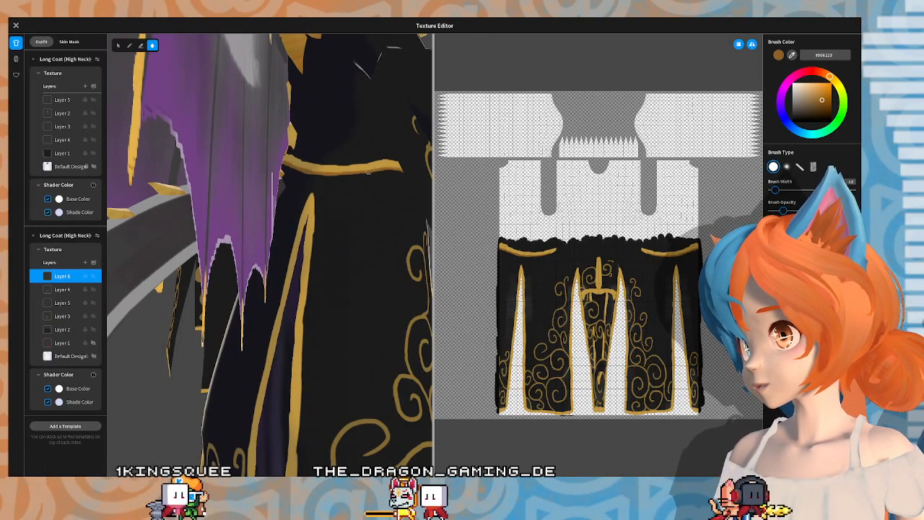
right_click_drag(369, 172, 302, 154)
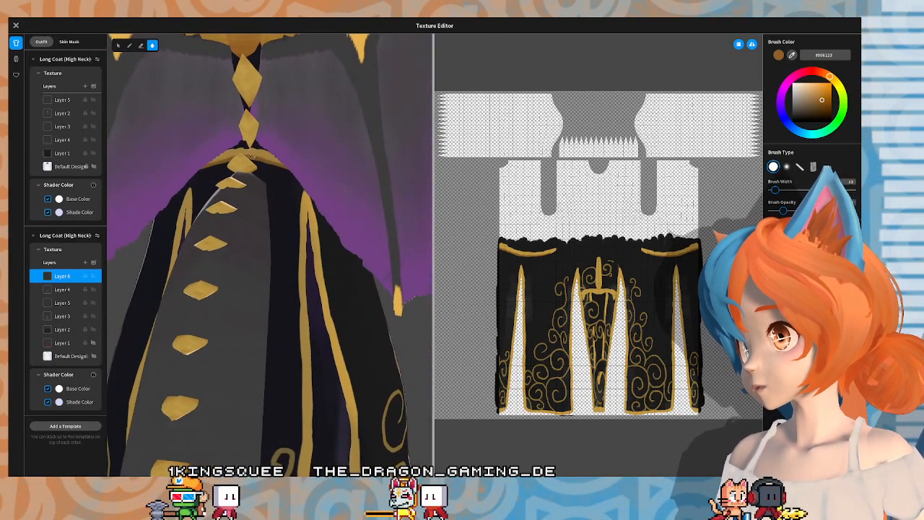
right_click_drag(393, 167, 240, 153)
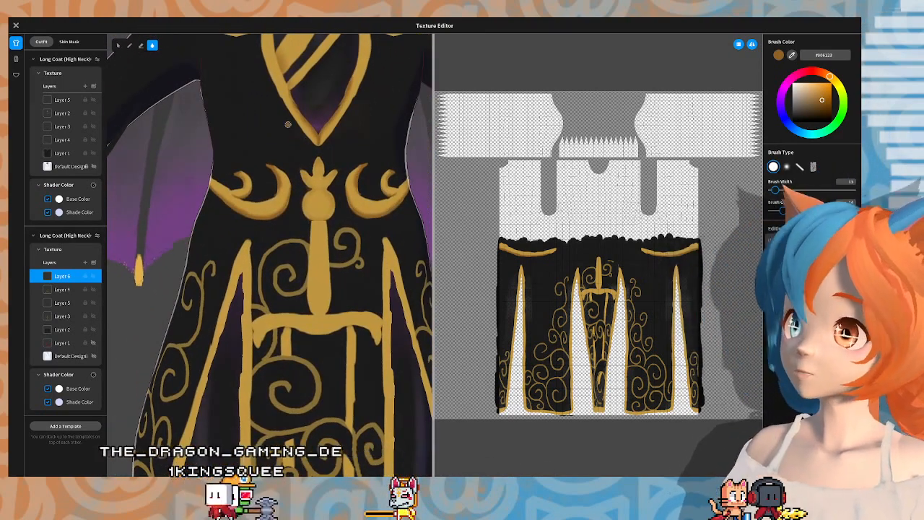
Step: Examine the shaded coat from the front, from the collar and waist ornaments down to the skirt's hem
scroll(275, 177, "down", 10)
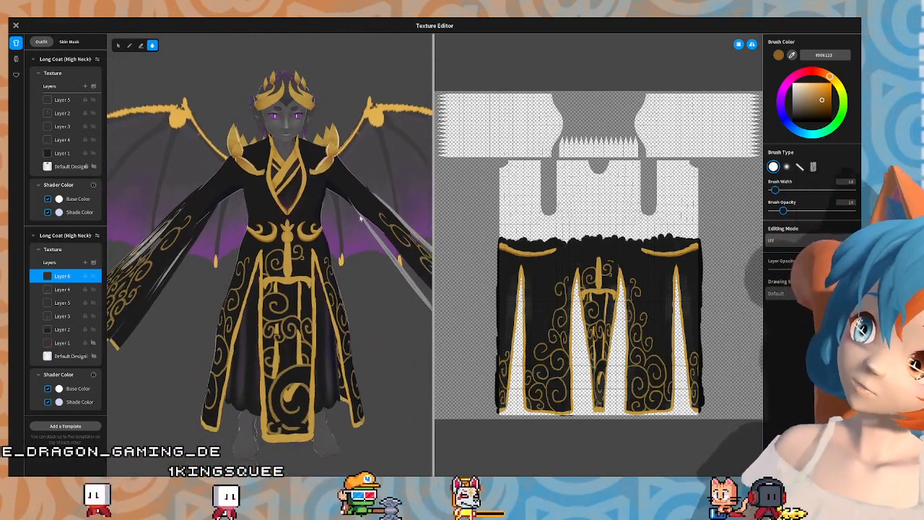
scroll(365, 206, "up", 6)
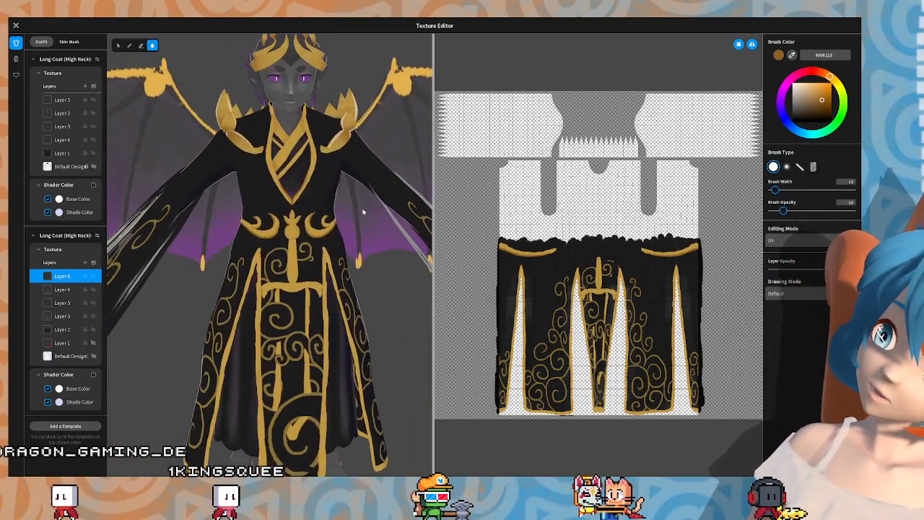
scroll(361, 204, "up", 5)
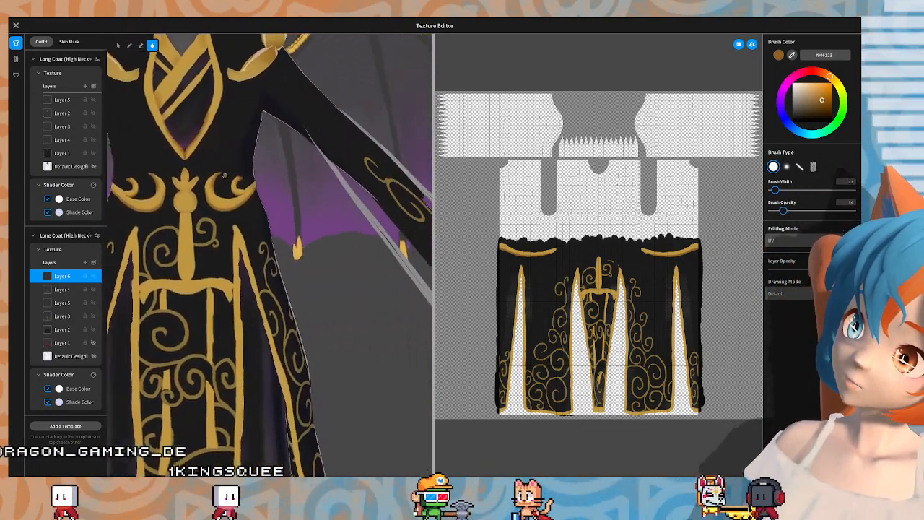
scroll(308, 196, "down", 3)
middle_click_drag(284, 189, 299, 205)
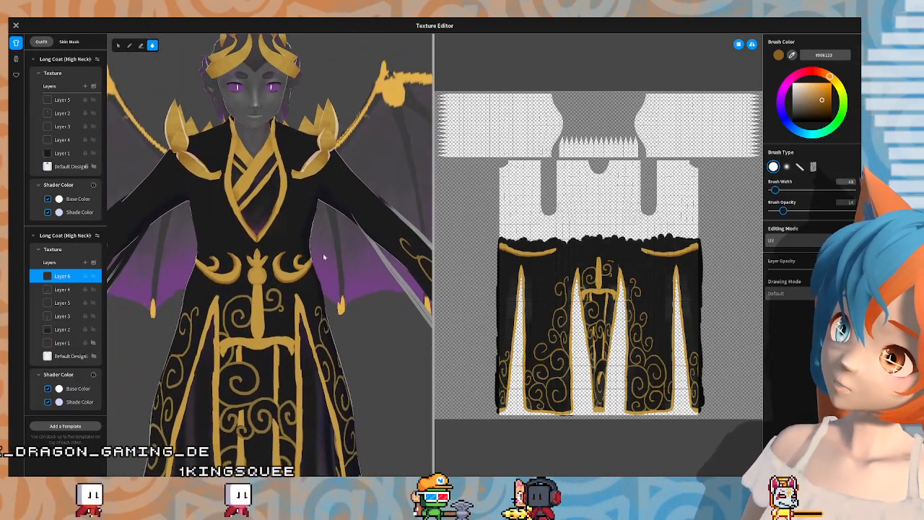
right_click_drag(299, 205, 250, 300)
middle_click_drag(246, 304, 231, 138)
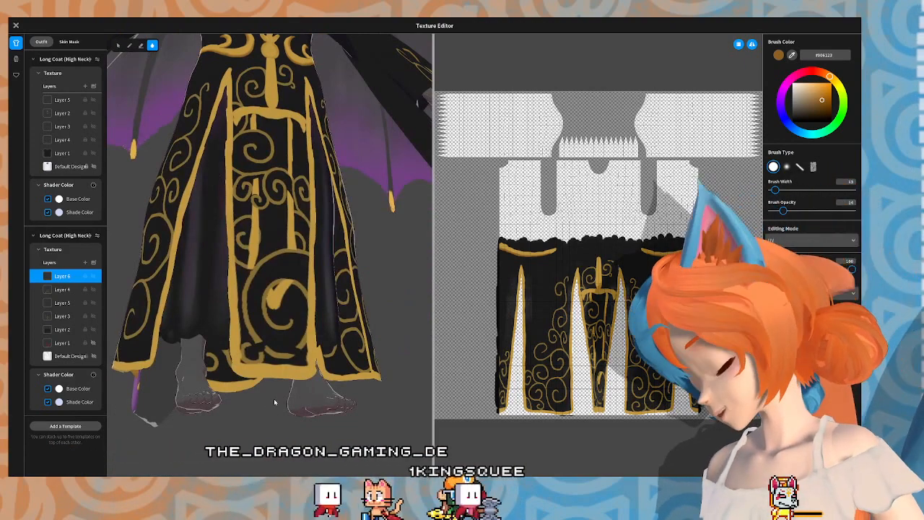
right_click_drag(300, 361, 225, 455)
middle_click_drag(223, 462, 284, 359)
Step: Identify the swirl layer by toggling visibility, select Layer 4, and repaint the swirls near the front panel's hem in gold #C19841
scroll(285, 359, "up", 5)
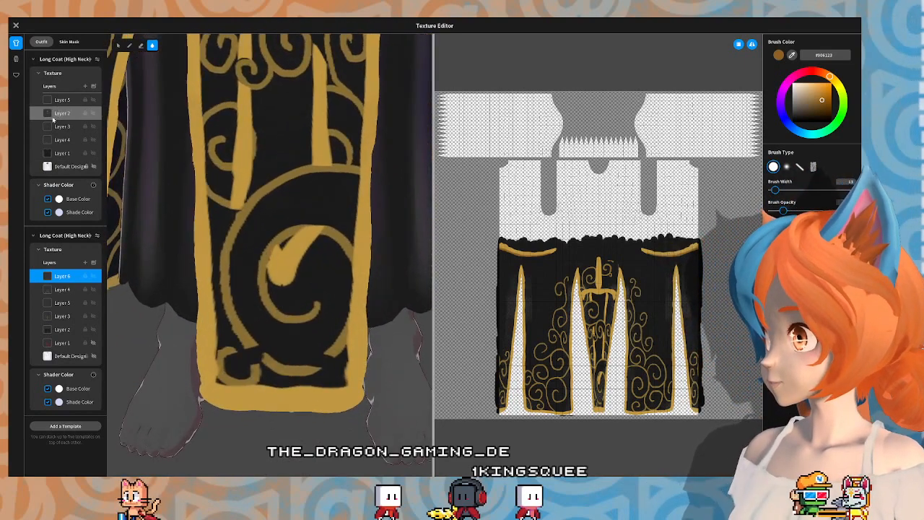
left_click(63, 316)
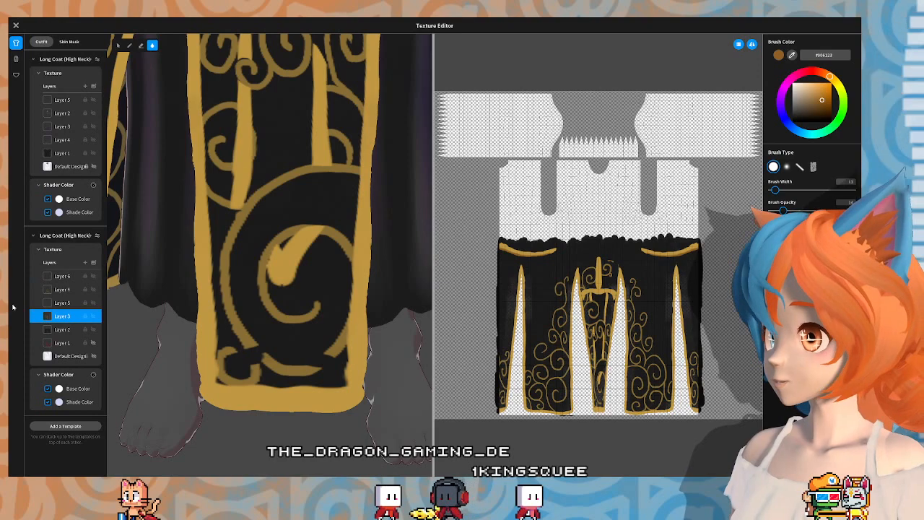
left_click(93, 290)
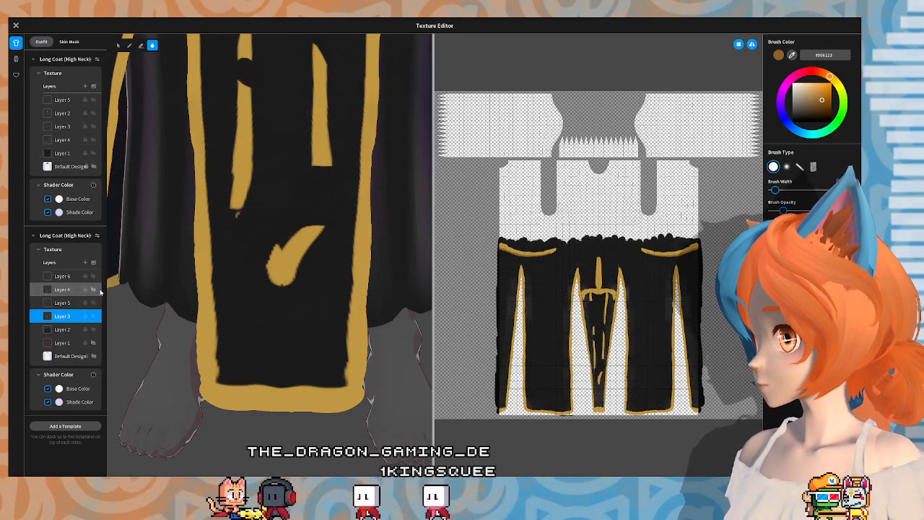
left_click(94, 290)
left_click(94, 290)
left_click(95, 291)
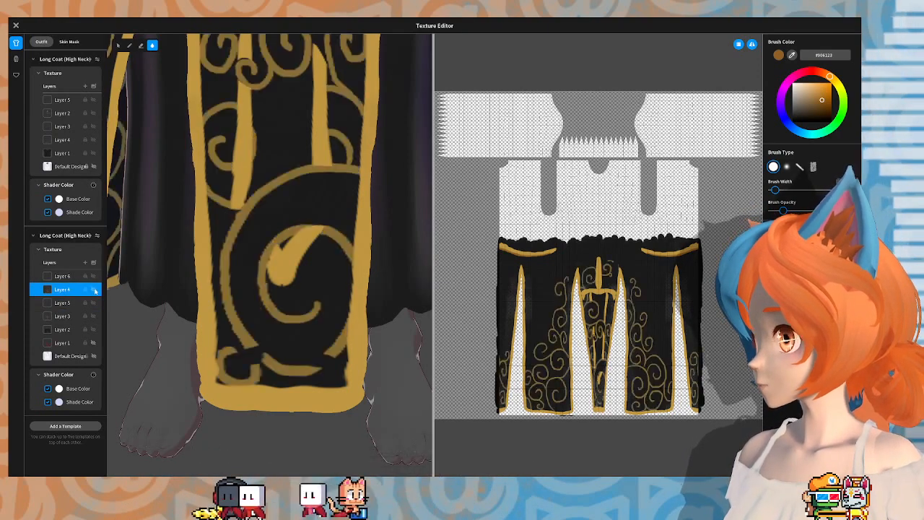
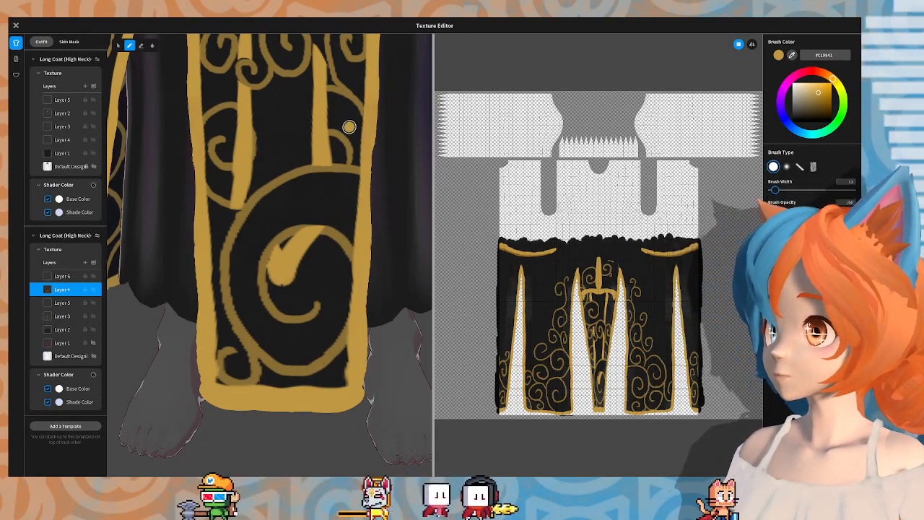
Step: Examine the coat's gold swirls and trim from the front, around the back, and up to the collar
left_click(141, 45)
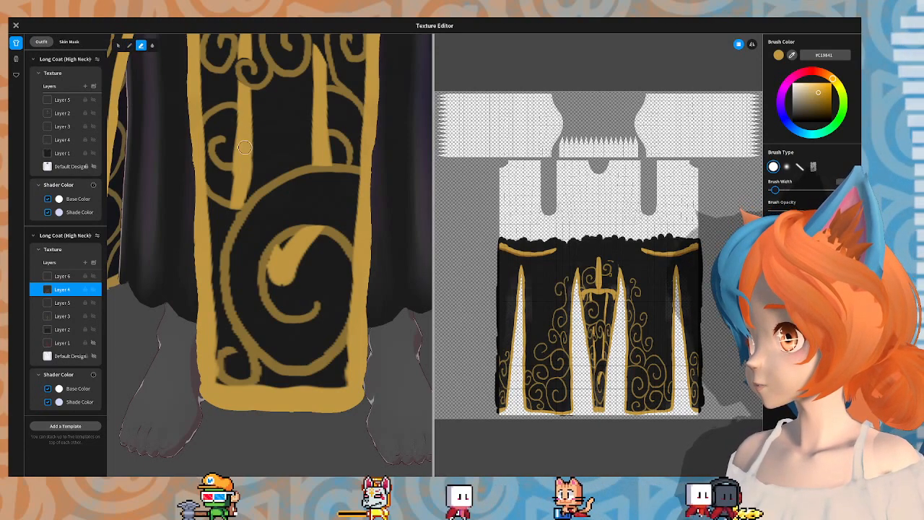
scroll(340, 43, "down", 5)
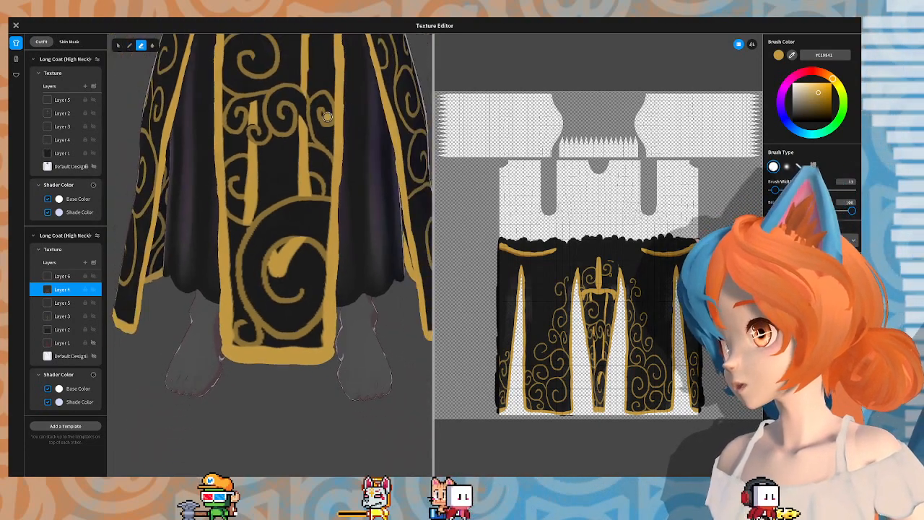
middle_click_drag(372, 139, 360, 167)
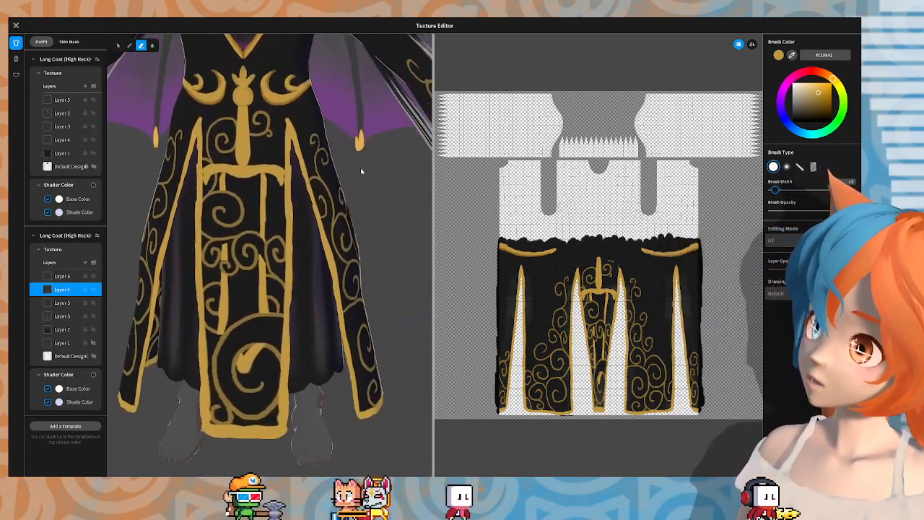
scroll(343, 191, "down", 1)
mouse_move(343, 191)
right_mouse_down()
mouse_move(342, 206)
mouse_move(319, 210)
mouse_move(344, 207)
right_mouse_up()
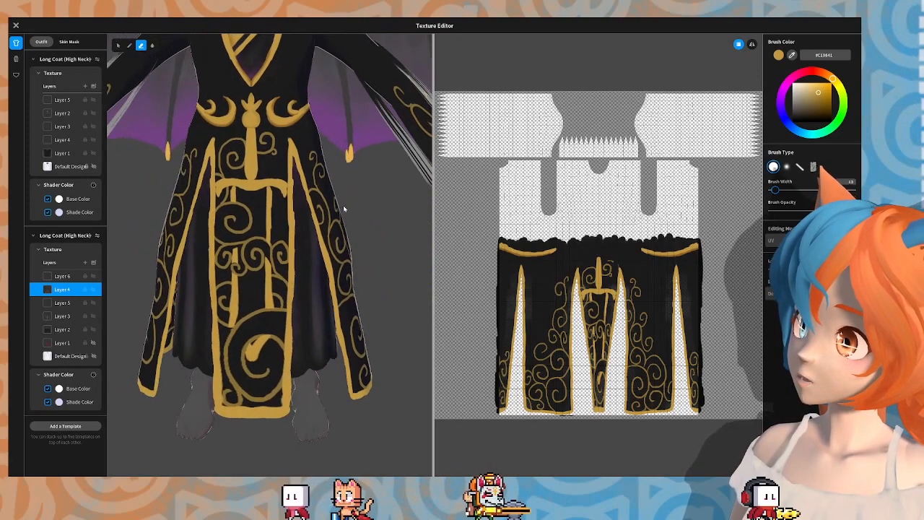
scroll(341, 205, "down", 2)
middle_click_drag(341, 179, 348, 193)
right_click_drag(348, 192, 396, 193)
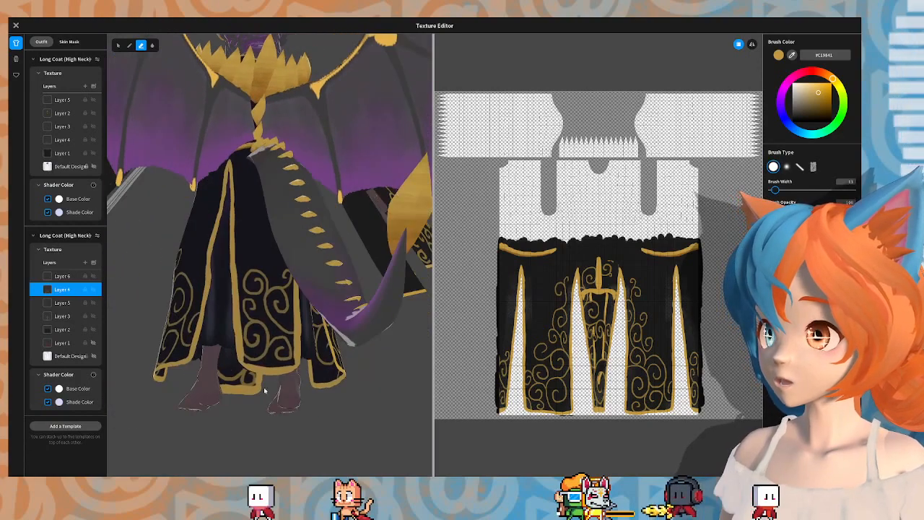
right_click_drag(269, 361, 430, 292)
scroll(298, 214, "up", 3)
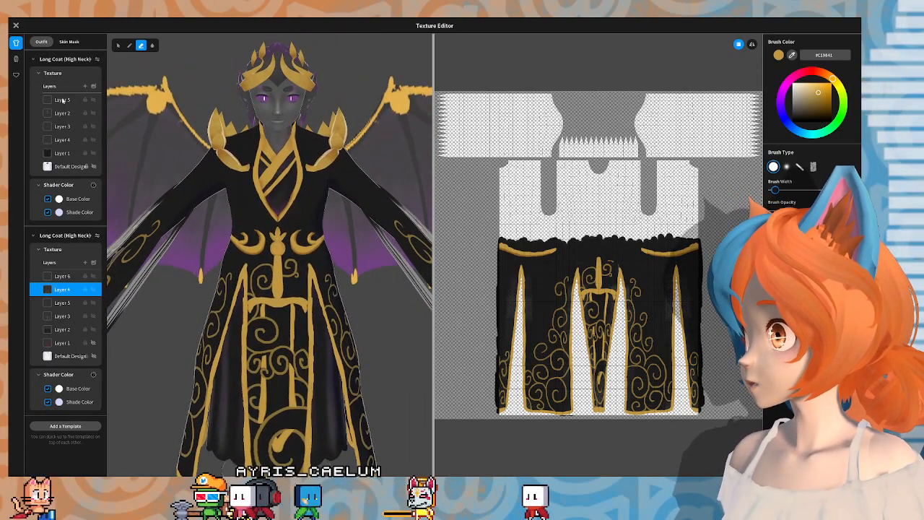
Step: Add a new layer to the first coat and paint a round purple gem inside the central waist ornament
left_click(86, 87)
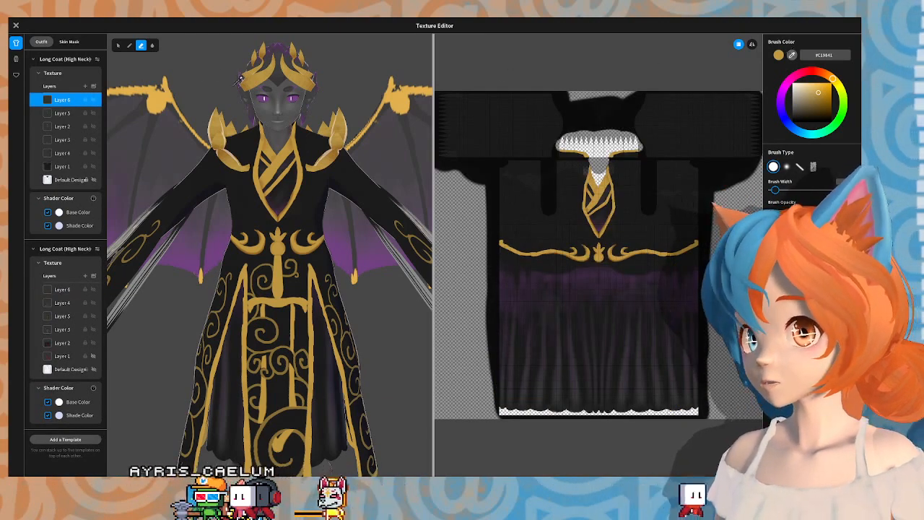
left_click(241, 78)
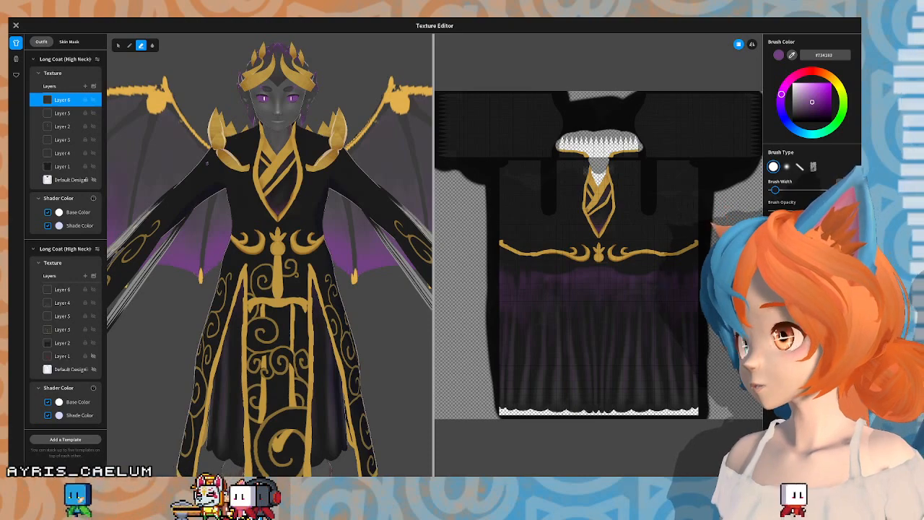
scroll(301, 216, "up", 5)
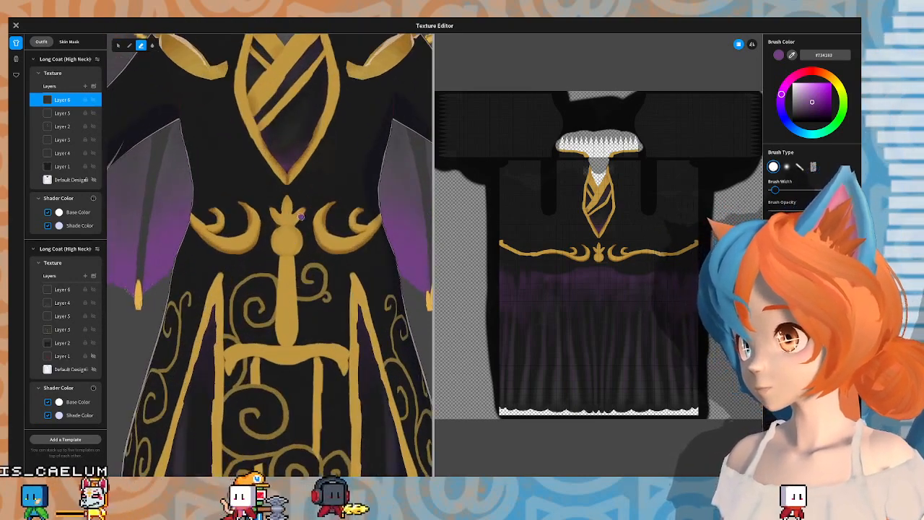
scroll(302, 217, "up", 4)
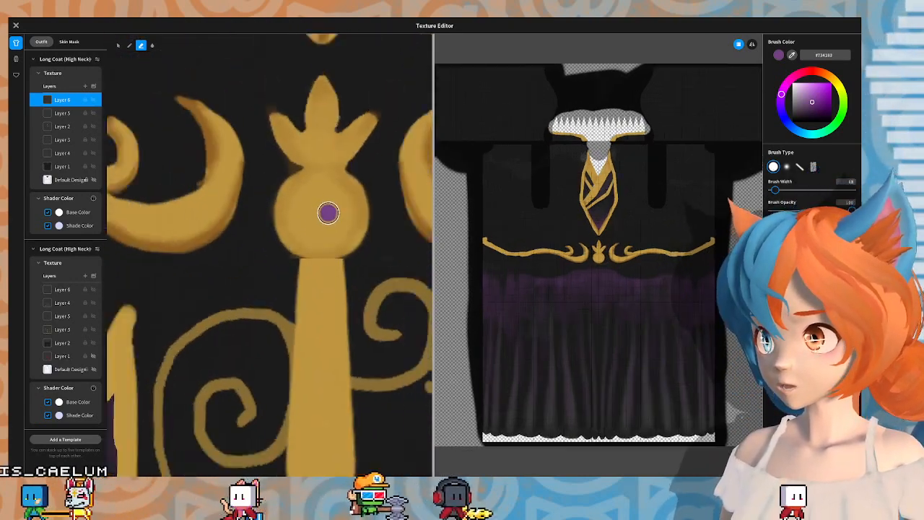
scroll(333, 215, "up", 2)
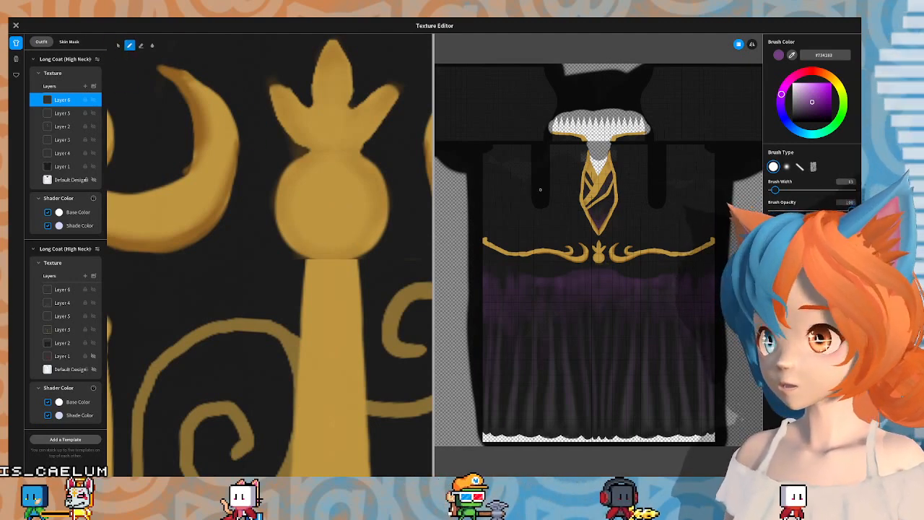
mouse_move(338, 185)
left_mouse_down()
mouse_move(325, 181)
mouse_move(339, 201)
mouse_move(313, 202)
mouse_move(330, 223)
mouse_move(336, 209)
left_mouse_up()
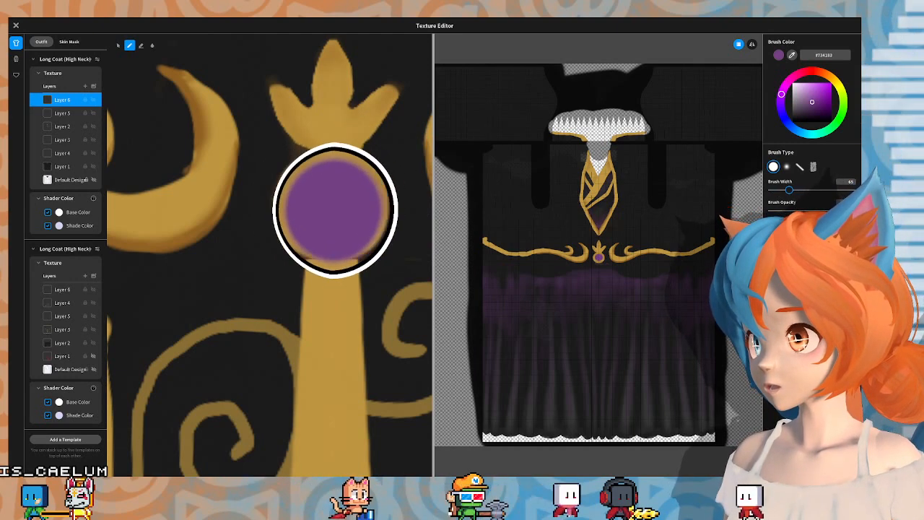
key("ctrl+z")
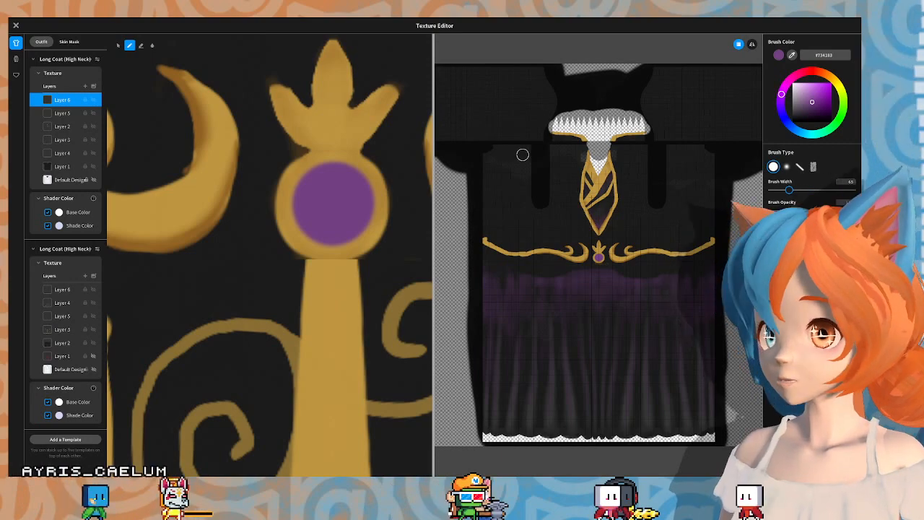
Step: Examine the purple waist gem against the whole outfit at several distances from the front
scroll(409, 192, "down", 5)
scroll(395, 139, "down", 5)
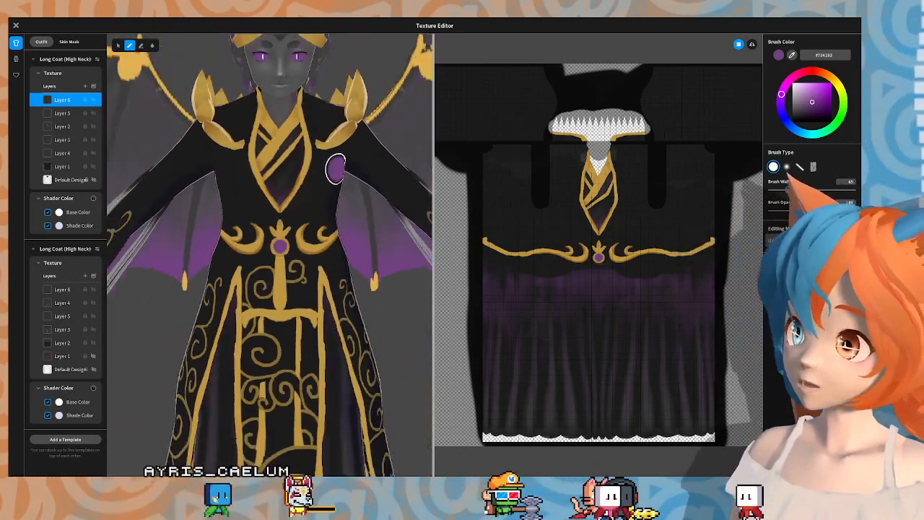
scroll(353, 176, "up", 1)
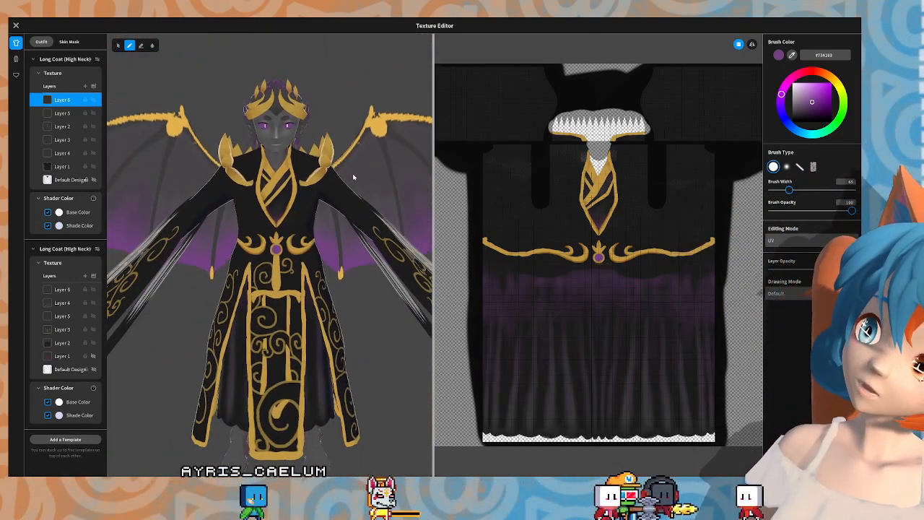
scroll(352, 177, "down", 3)
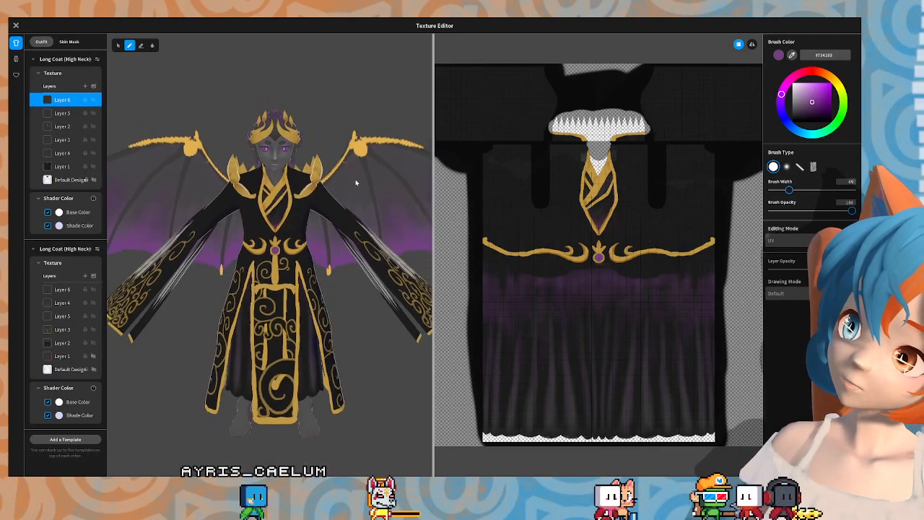
scroll(343, 188, "up", 2)
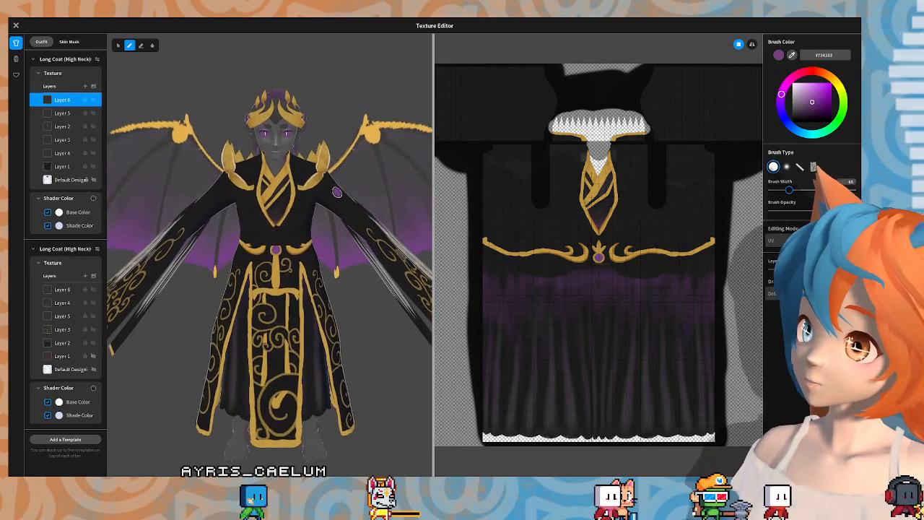
middle_click_drag(337, 192, 316, 153)
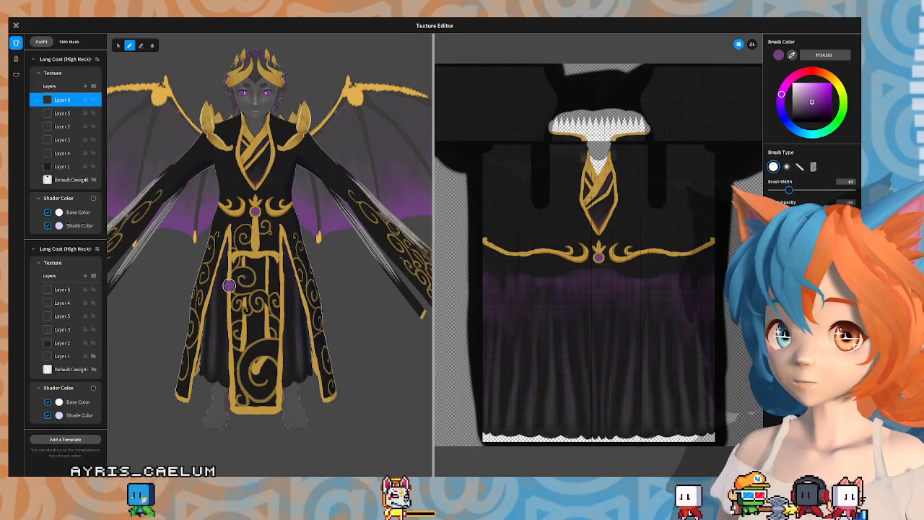
right_click_drag(243, 278, 266, 230)
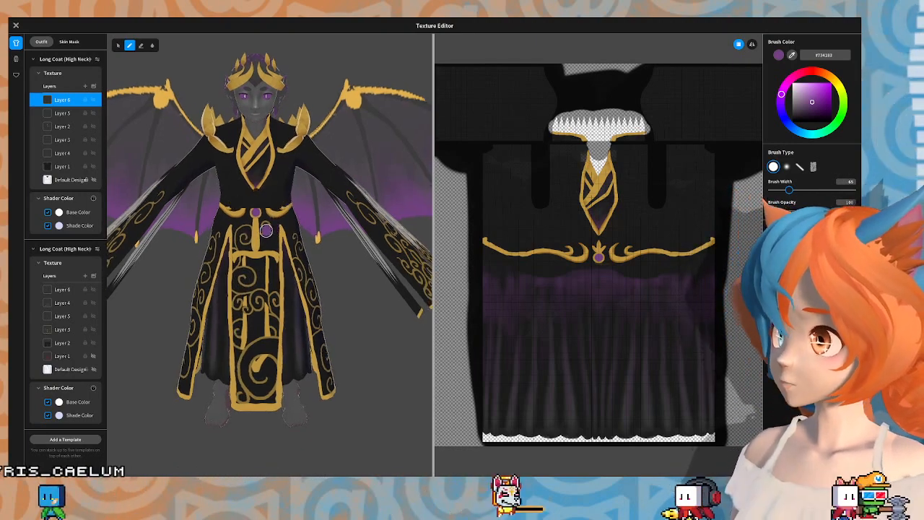
scroll(266, 233, "down", 5)
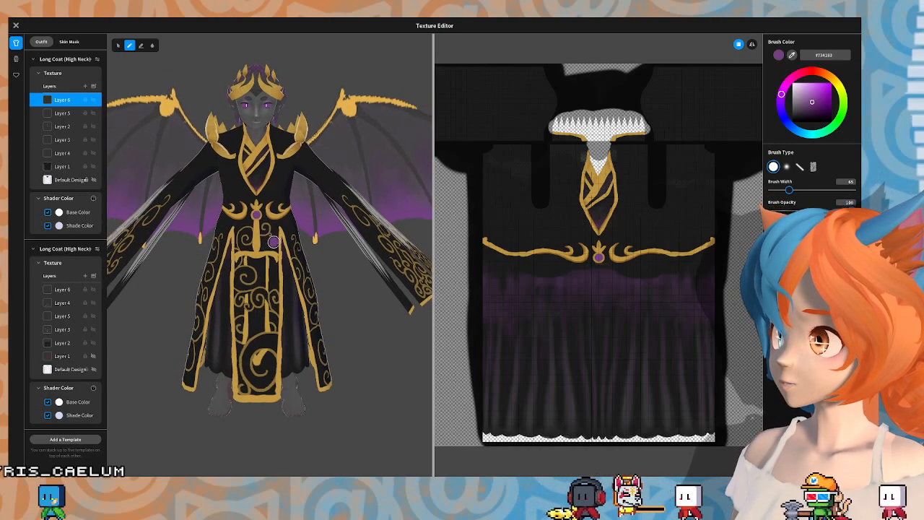
scroll(270, 264, "up", 5)
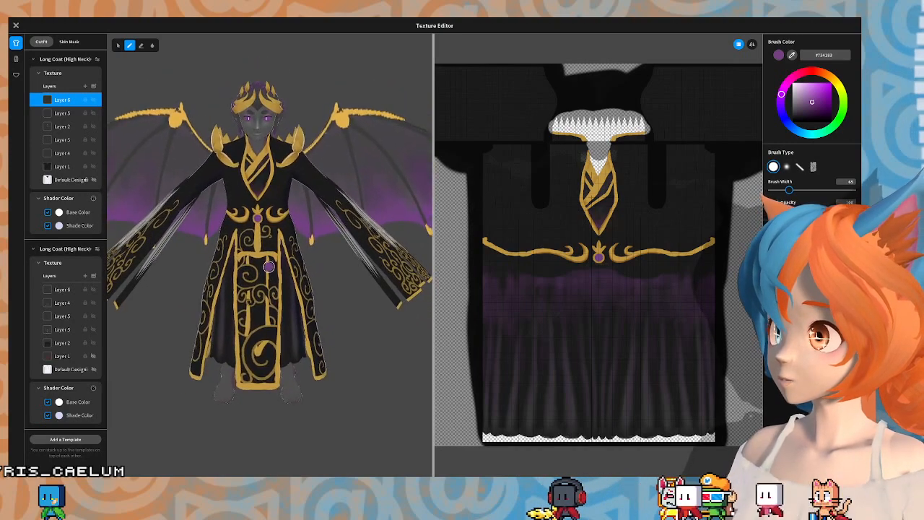
scroll(266, 249, "up", 2)
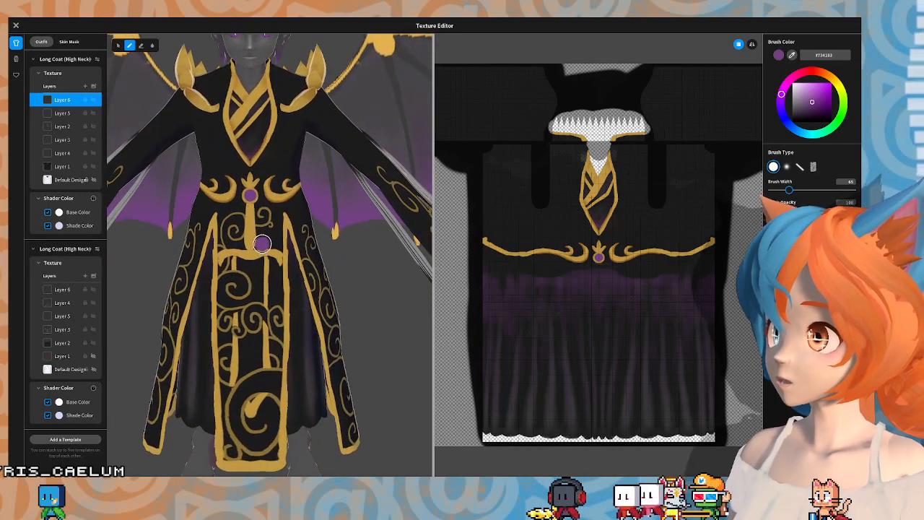
scroll(267, 244, "down", 5)
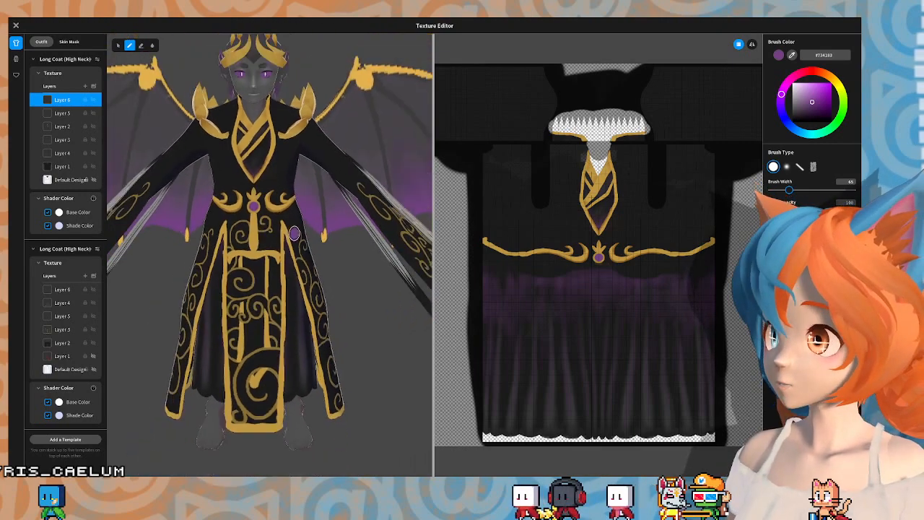
scroll(292, 255, "up", 2)
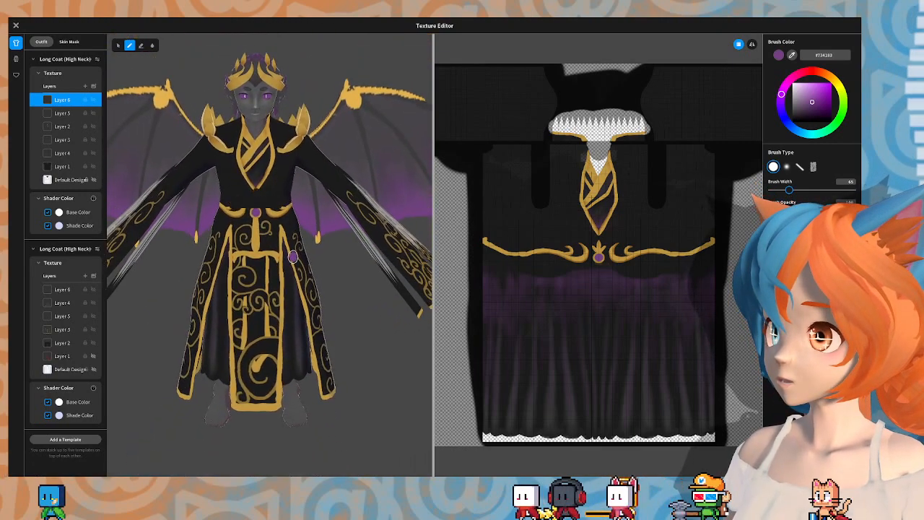
scroll(292, 256, "up", 1)
scroll(291, 256, "up", 5)
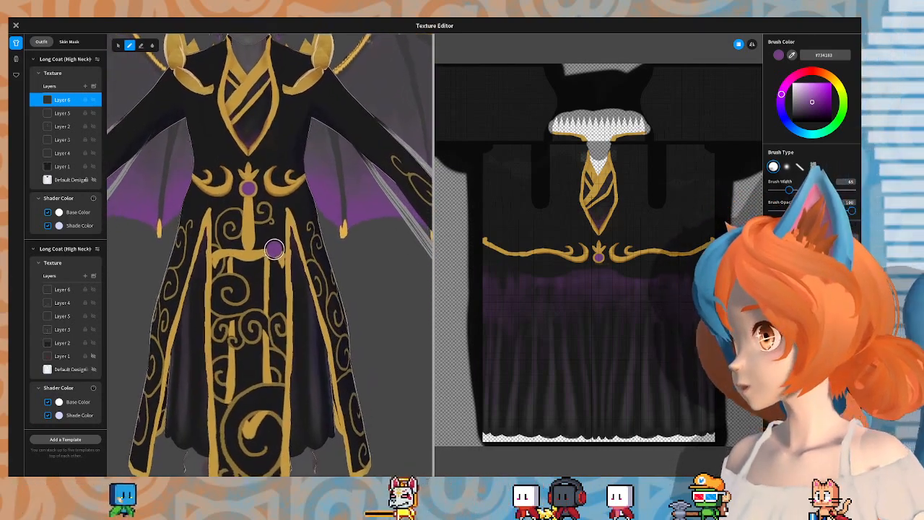
scroll(269, 258, "down", 3)
Step: Shade the waist gem's lower and outer edge in dark purple on a new Layer 7, using a narrower brush
scroll(271, 248, "up", 5)
scroll(278, 243, "up", 4)
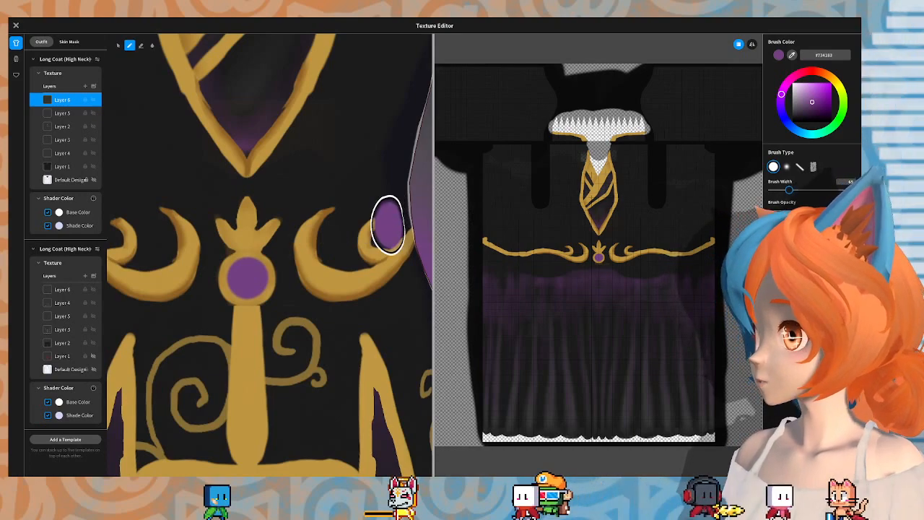
scroll(323, 279, "up", 1)
middle_click_drag(335, 271, 302, 229)
middle_click_drag(316, 273, 388, 325)
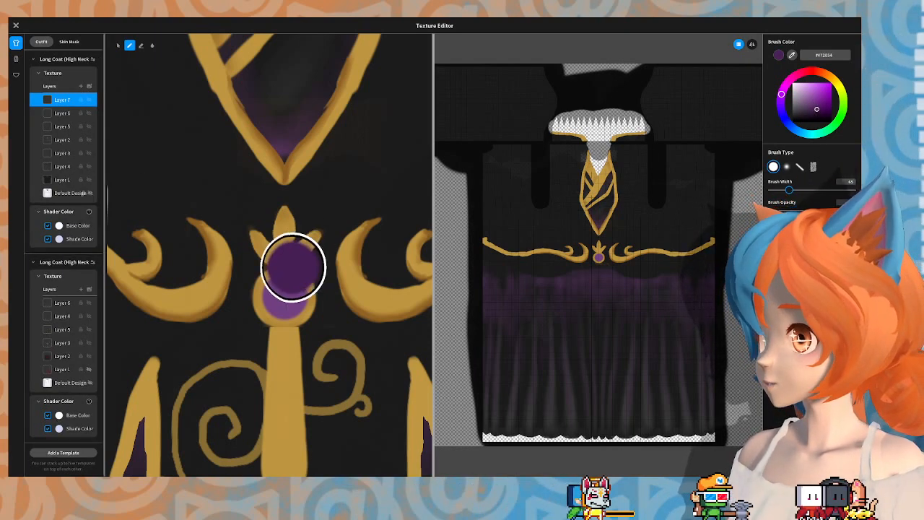
scroll(249, 229, "up", 1)
mouse_move(166, 291)
middle_mouse_down()
mouse_move(306, 231)
mouse_move(80, 224)
mouse_move(71, 212)
middle_mouse_up()
scroll(190, 243, "up", 2)
middle_click_drag(190, 243, 215, 242)
left_click_drag(789, 190, 781, 191)
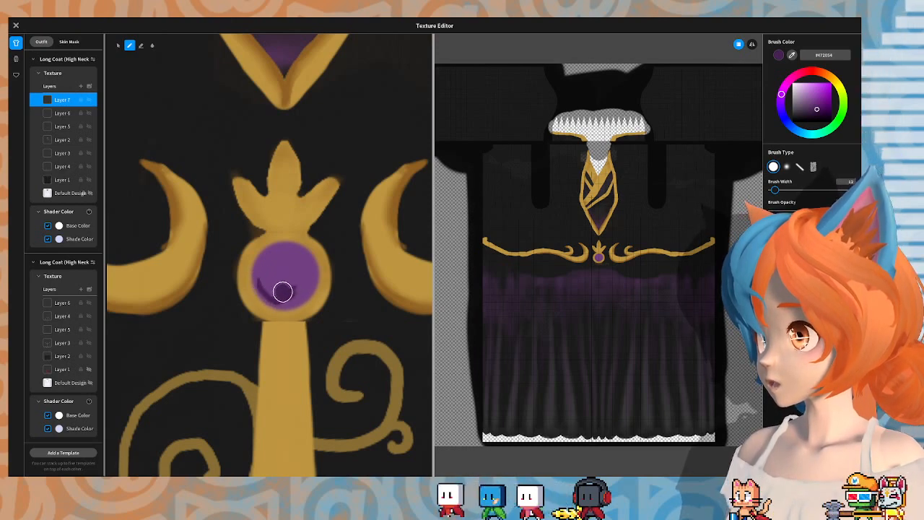
mouse_move(310, 273)
left_mouse_down()
mouse_move(286, 289)
mouse_move(305, 259)
left_mouse_up()
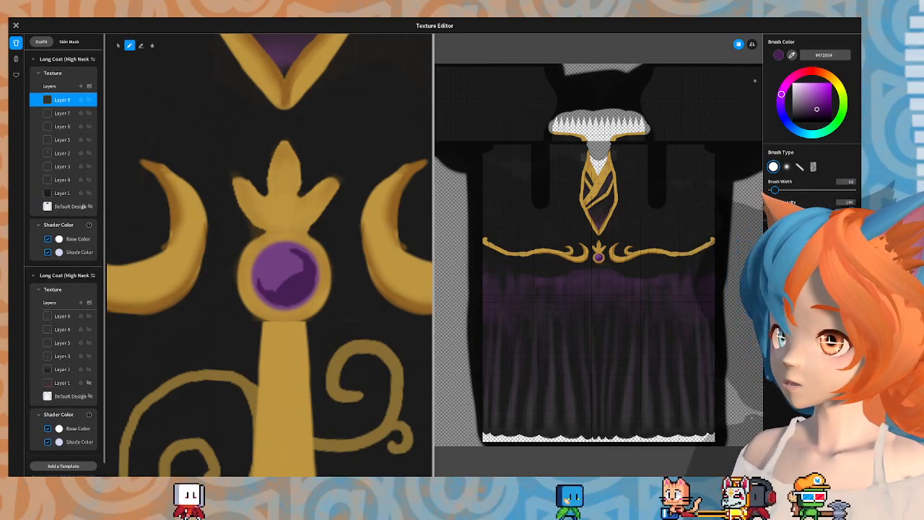
Step: Paint light purple highlights on the waist gem on a new Layer 8 and soften them with the Blur tool
left_click_drag(802, 91, 804, 89)
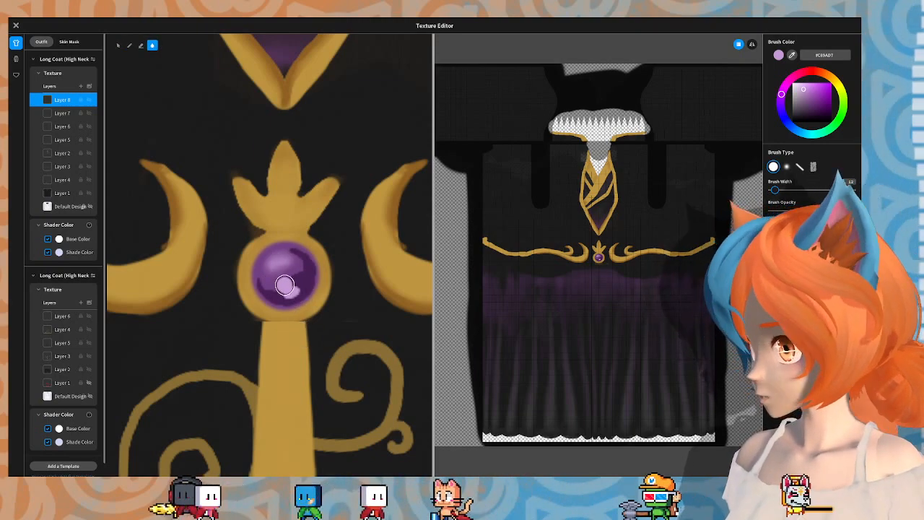
left_click_drag(284, 259, 276, 267)
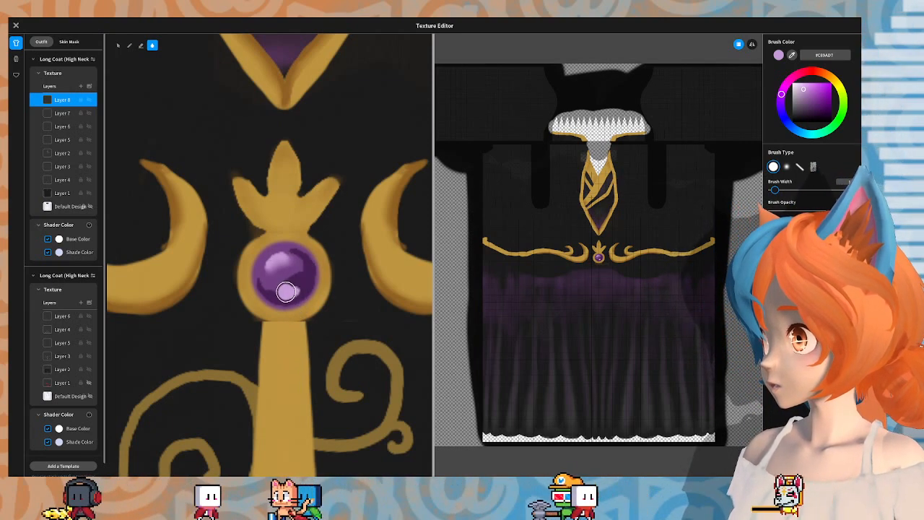
mouse_move(299, 302)
left_mouse_down()
mouse_move(310, 293)
mouse_move(288, 291)
left_mouse_up()
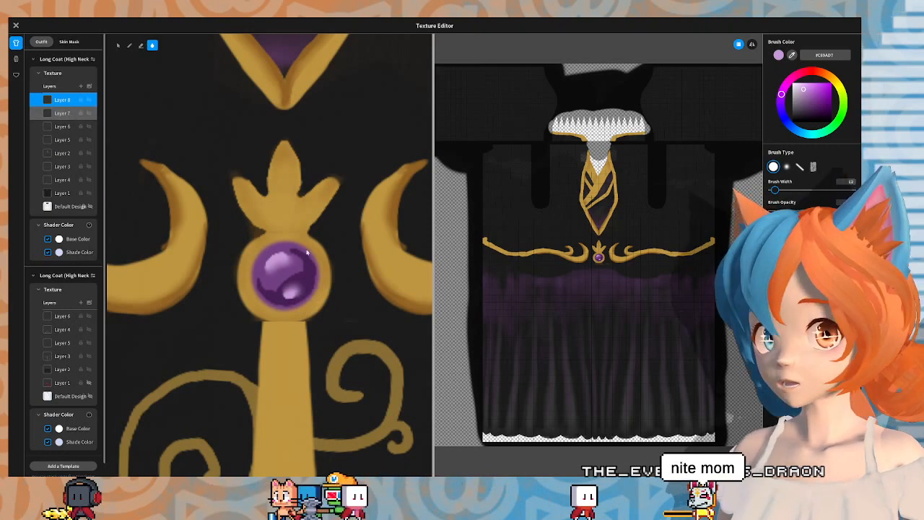
Step: Blur the gem's dark purple shading on Layer 7 and check the gem against the full coat
left_click(62, 113)
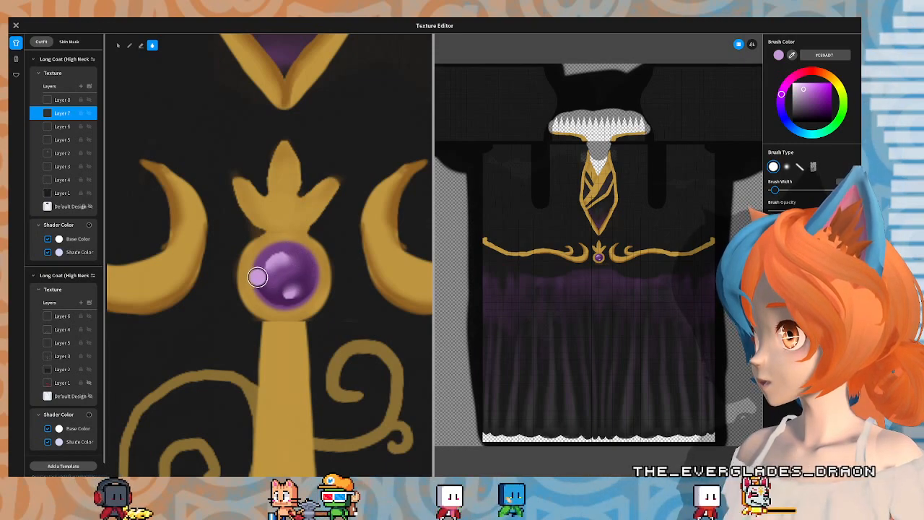
left_click(286, 292)
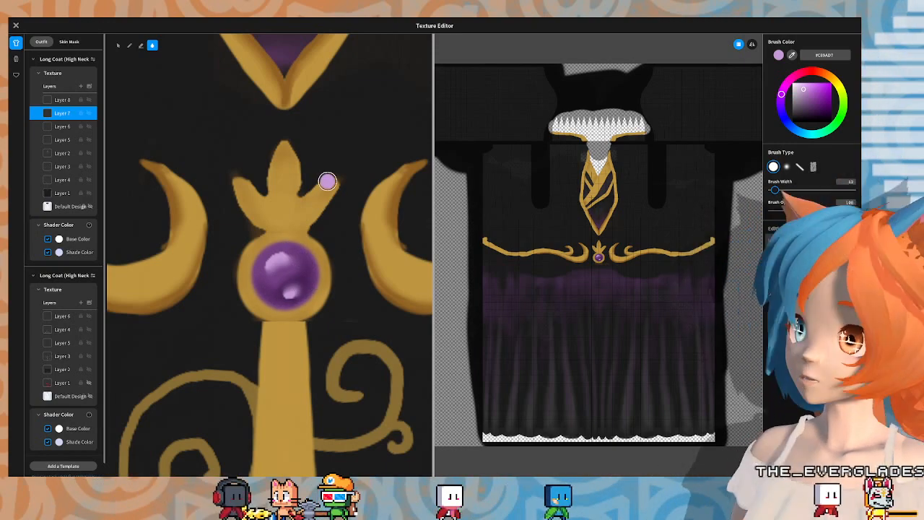
scroll(252, 101, "down", 6)
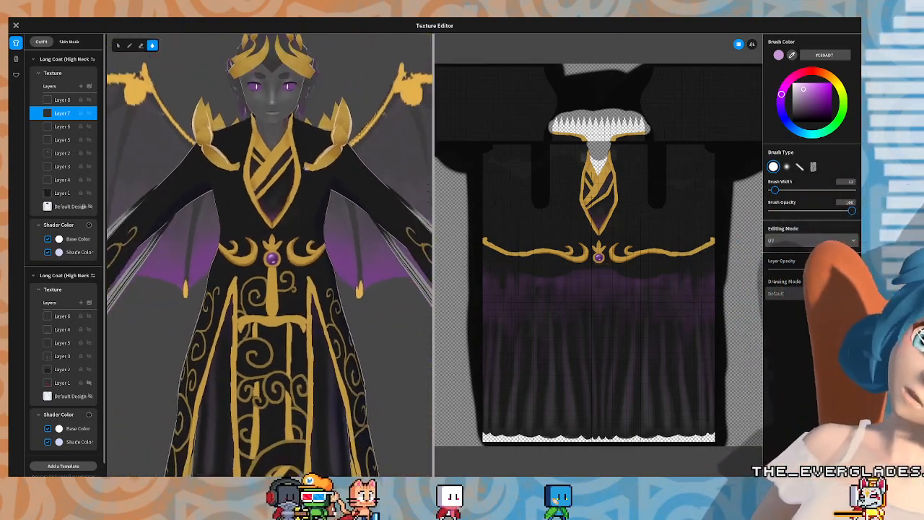
Step: Paint small bright pale lilac highlight spots on the waist gem's upper edge, centre and lower part on Layer 8
scroll(292, 163, "up", 6)
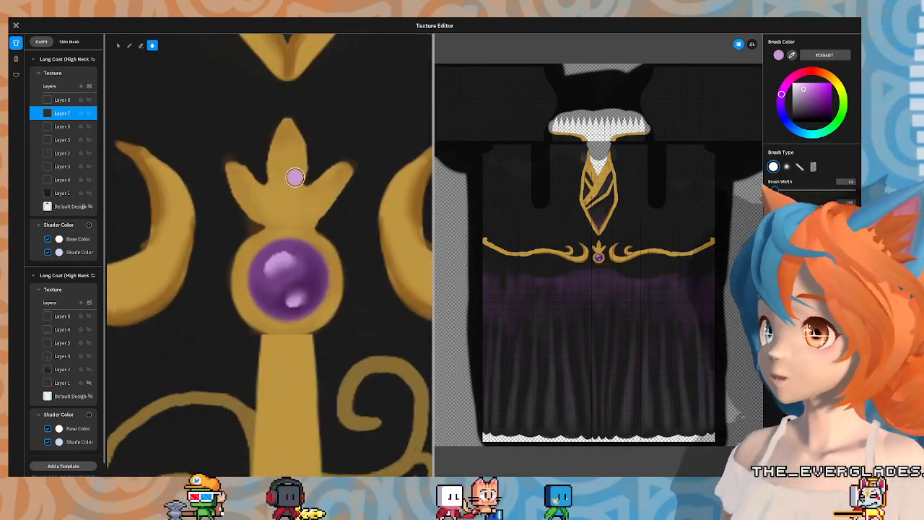
scroll(315, 210, "down", 2)
scroll(325, 238, "up", 1)
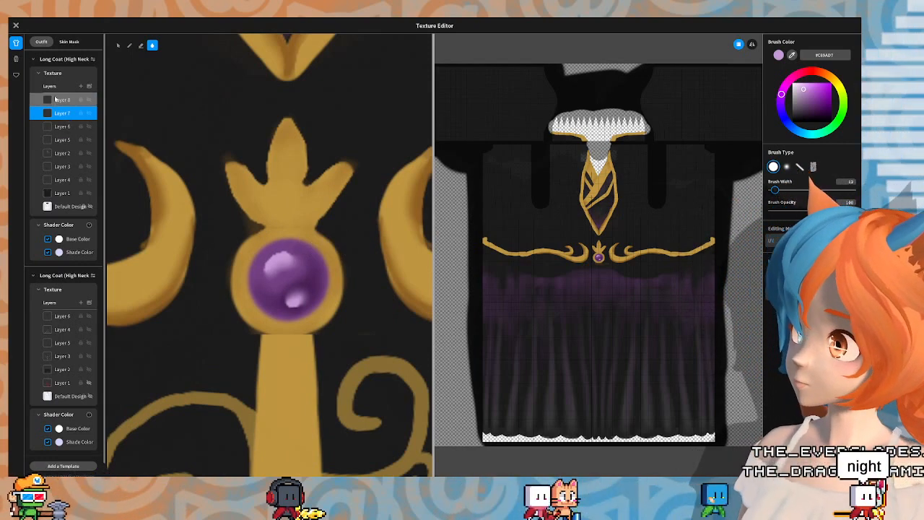
left_click(71, 100)
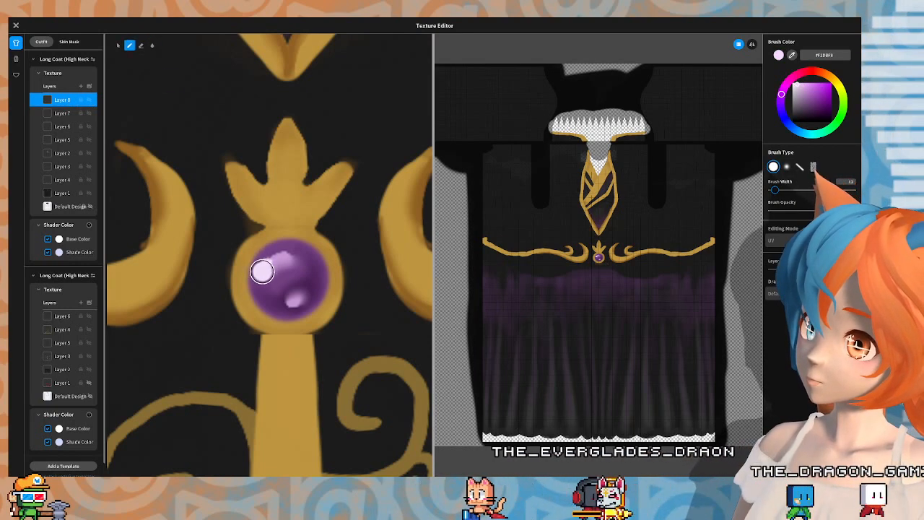
left_click_drag(262, 270, 270, 263)
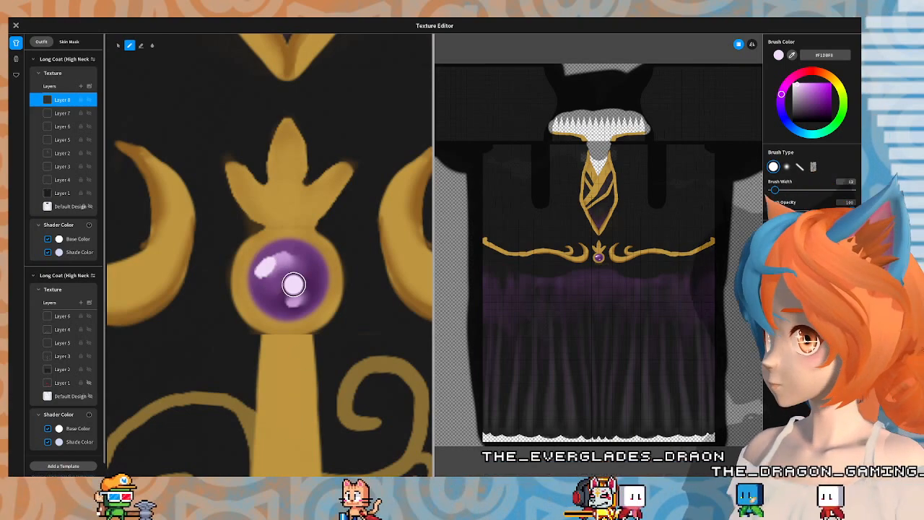
left_click(299, 294)
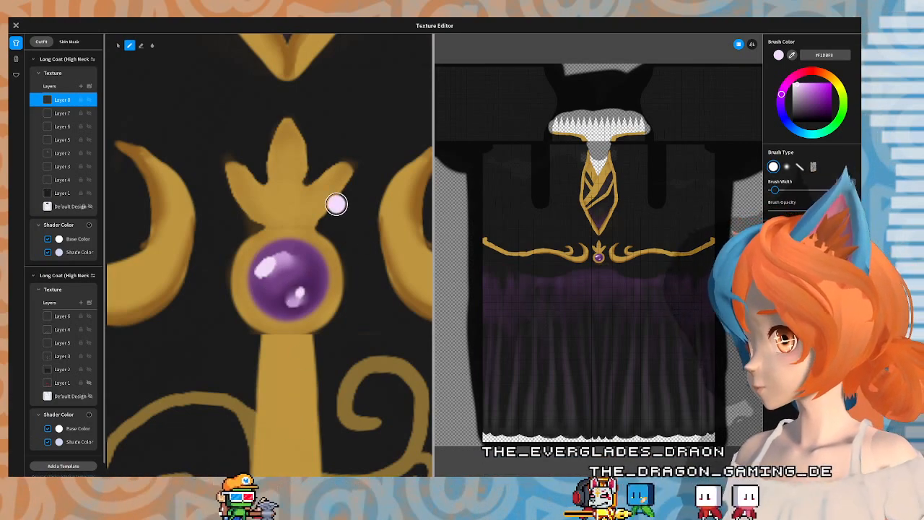
scroll(284, 211, "down", 3)
scroll(285, 210, "up", 3)
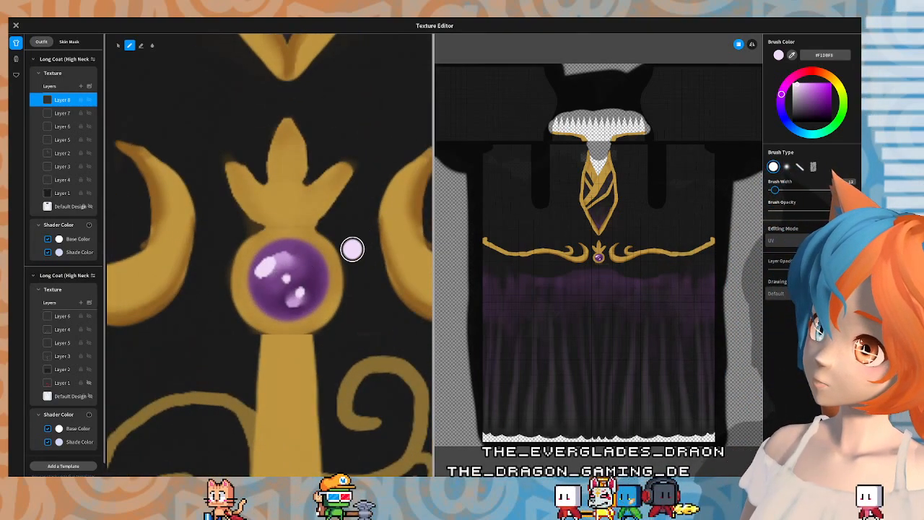
Step: Join the gem's upper and lower highlights with a thin vertical pale lilac stroke and check it against the full coat
scroll(380, 183, "down", 8)
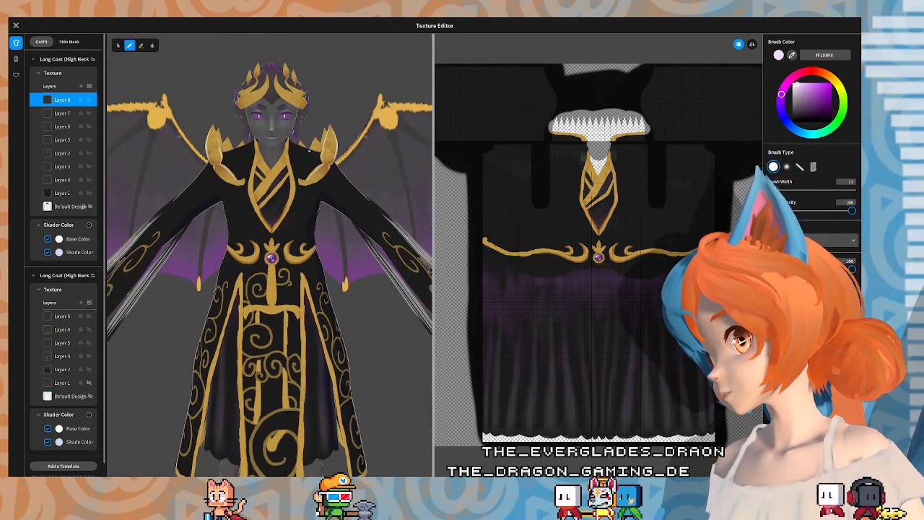
middle_click_drag(310, 150, 306, 190)
scroll(243, 274, "up", 8)
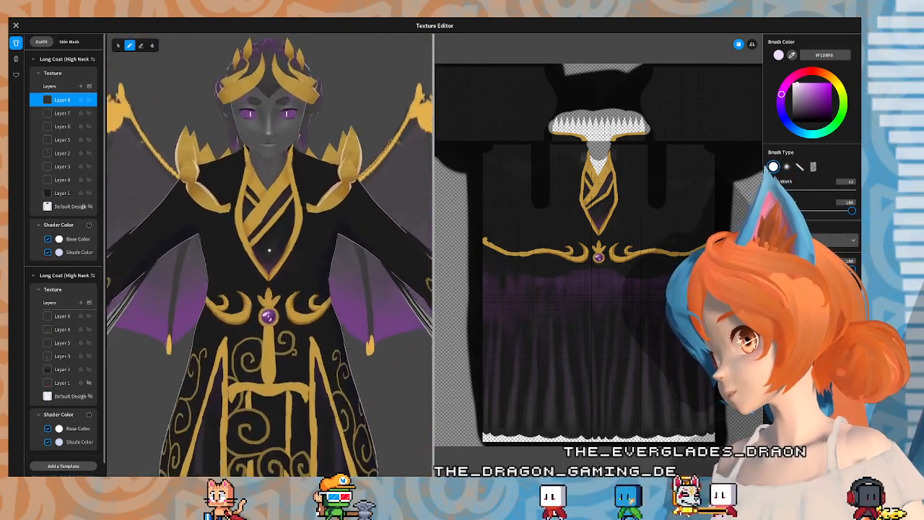
middle_click_drag(251, 319, 258, 186)
scroll(290, 242, "up", 5)
mouse_move(296, 235)
middle_mouse_down()
mouse_move(262, 361)
mouse_move(267, 289)
mouse_move(293, 235)
middle_mouse_up()
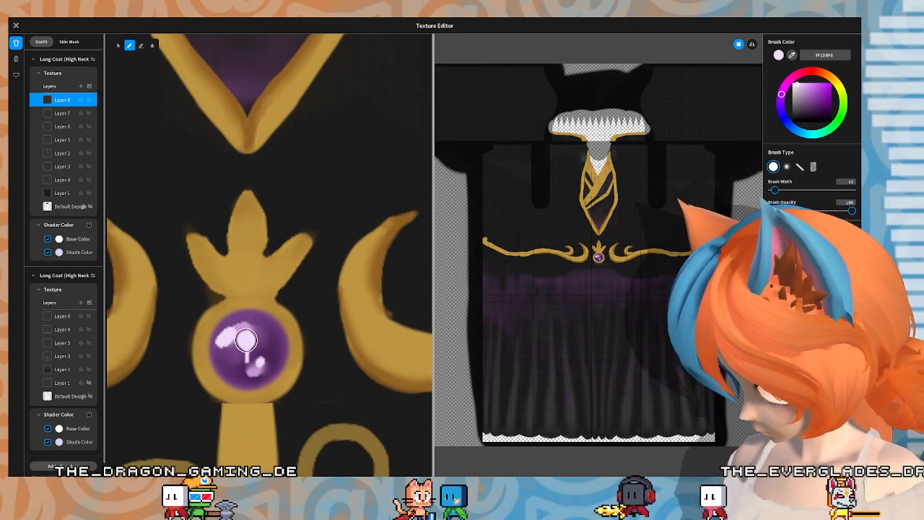
left_click_drag(245, 341, 247, 366)
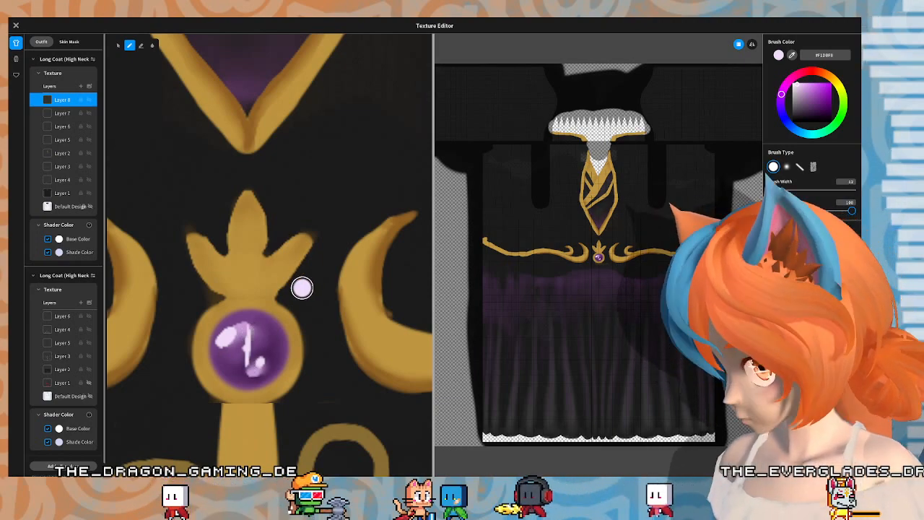
scroll(246, 243, "down", 5)
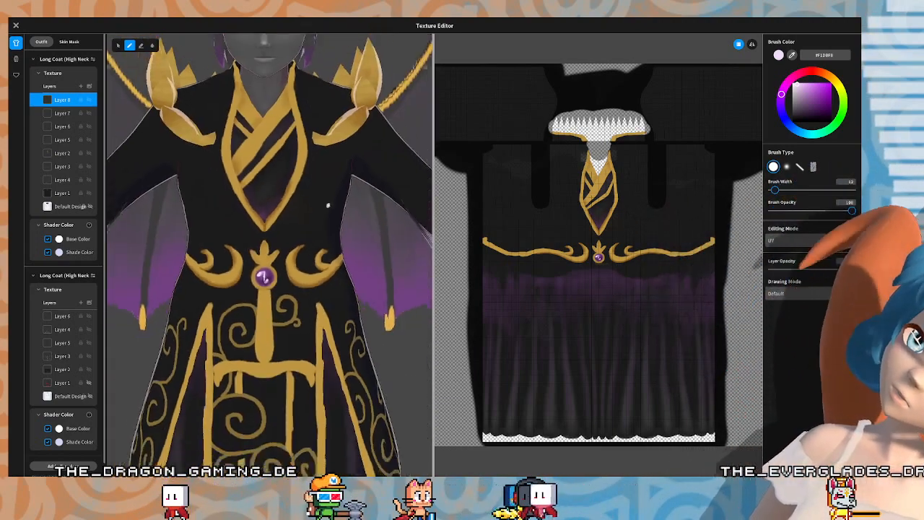
scroll(328, 206, "down", 3)
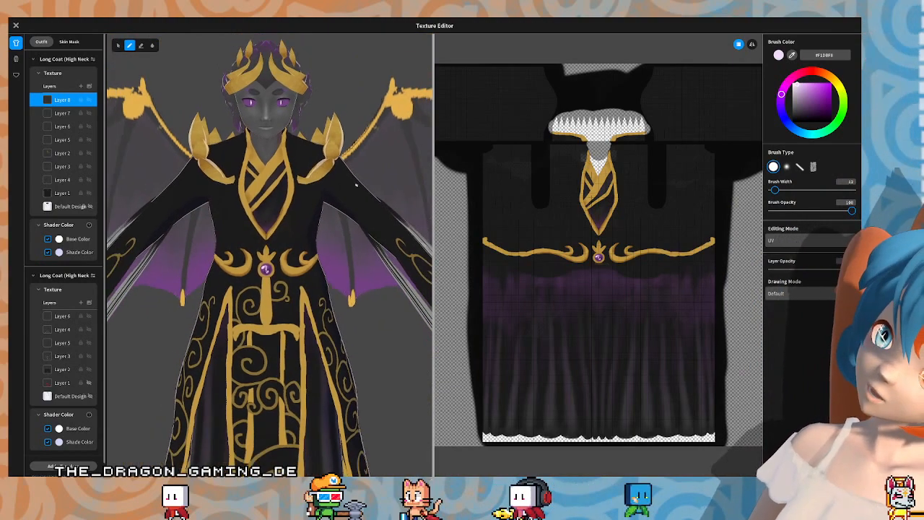
middle_click_drag(356, 185, 354, 206)
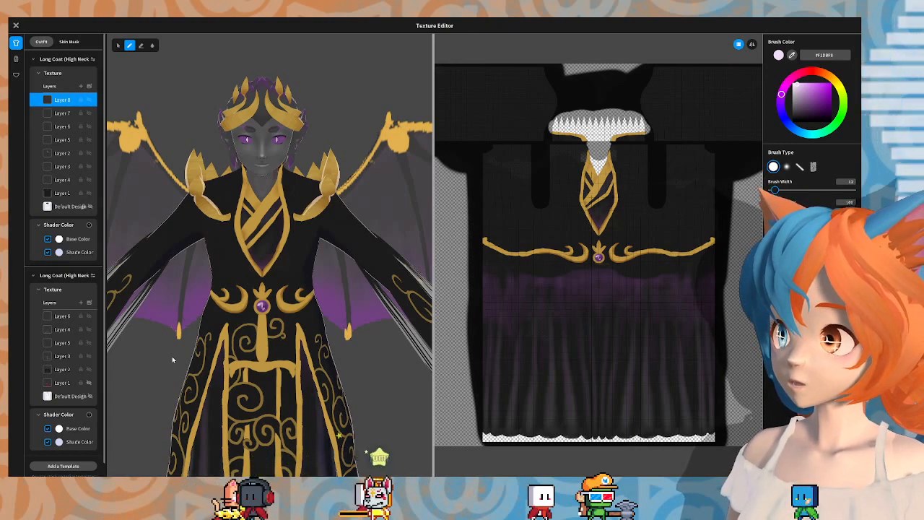
Step: Soften the waist gem's pale highlights on Layer 8 with the Blur tool
scroll(288, 318, "up", 10)
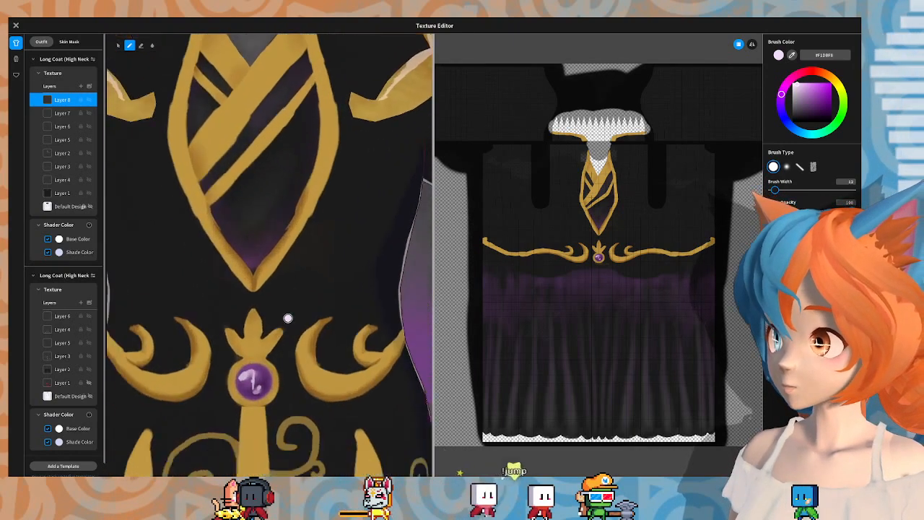
middle_click_drag(288, 319, 330, 151)
scroll(289, 318, "up", 5)
middle_click_drag(301, 264, 252, 403)
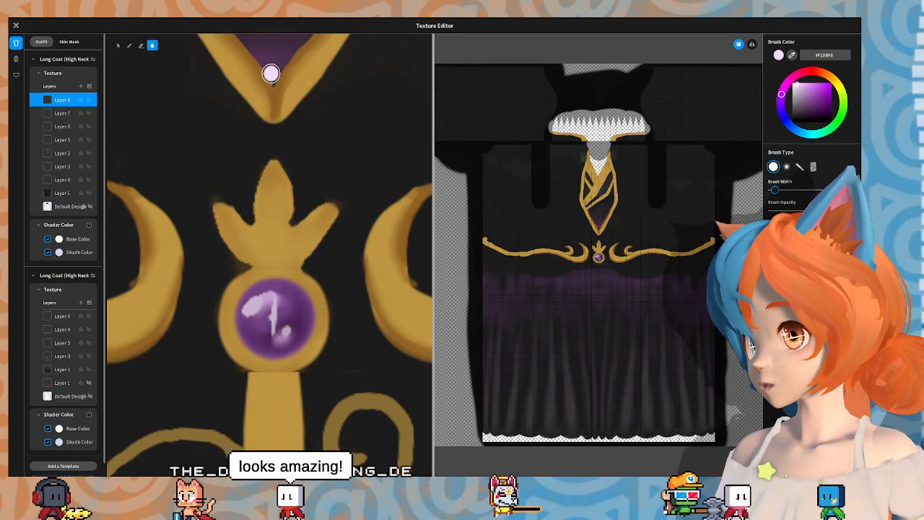
scroll(306, 219, "down", 10)
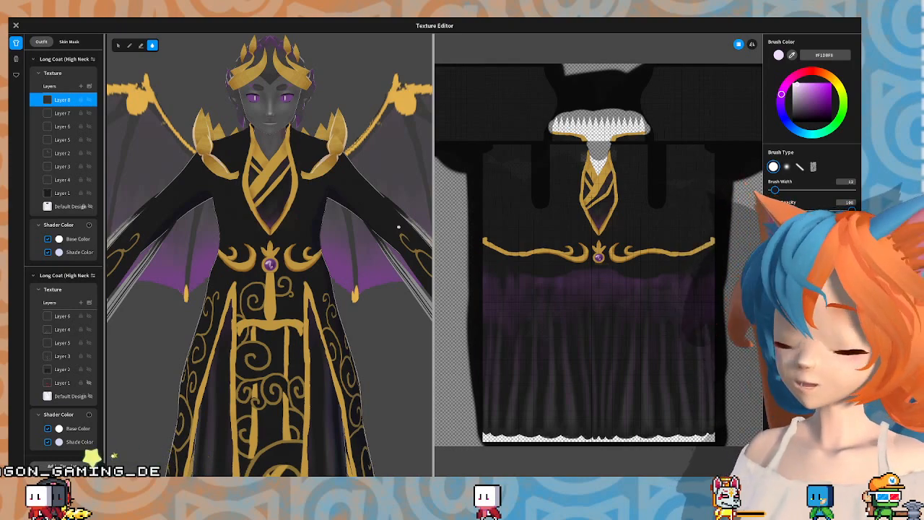
Step: Examine the waist gem and the whole coat from the front and from both sides at several distances
right_click_drag(270, 244, 296, 259)
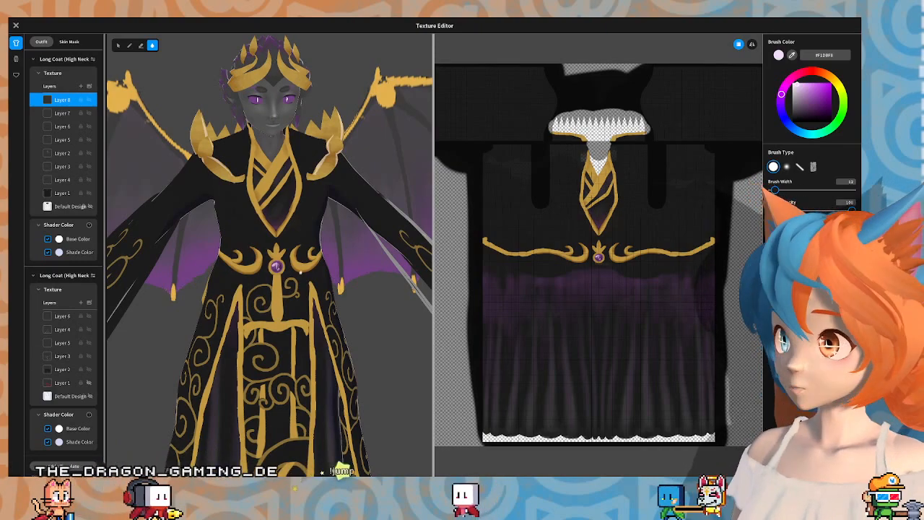
mouse_move(278, 267)
right_mouse_down()
mouse_move(245, 283)
mouse_move(177, 274)
mouse_move(261, 259)
right_mouse_up()
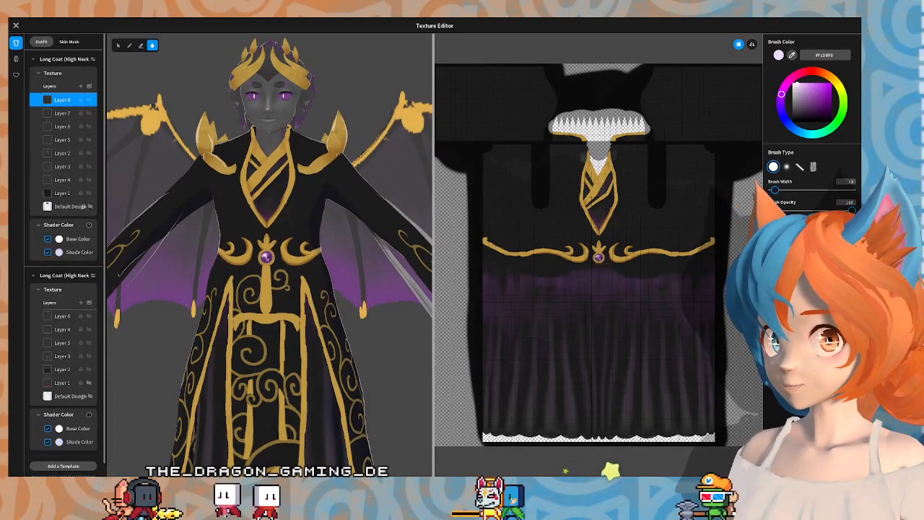
right_click_drag(238, 285, 267, 302)
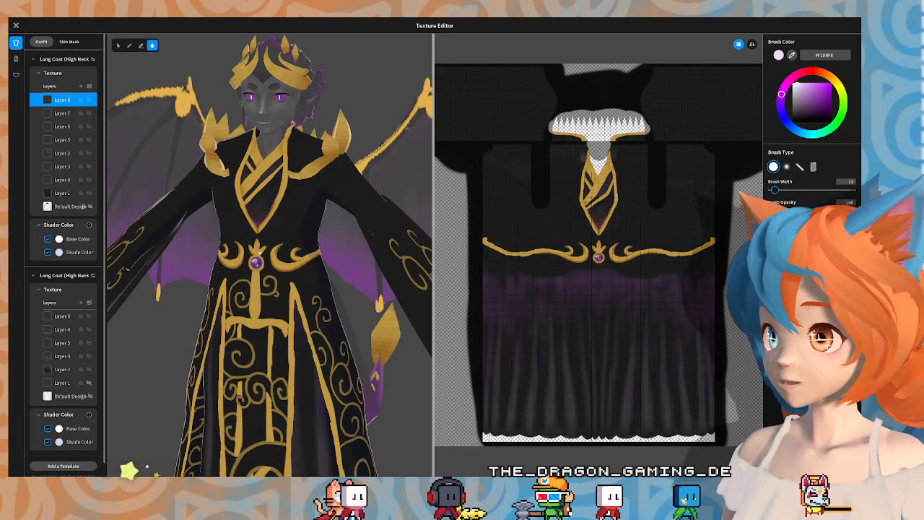
right_click_drag(236, 222, 243, 286)
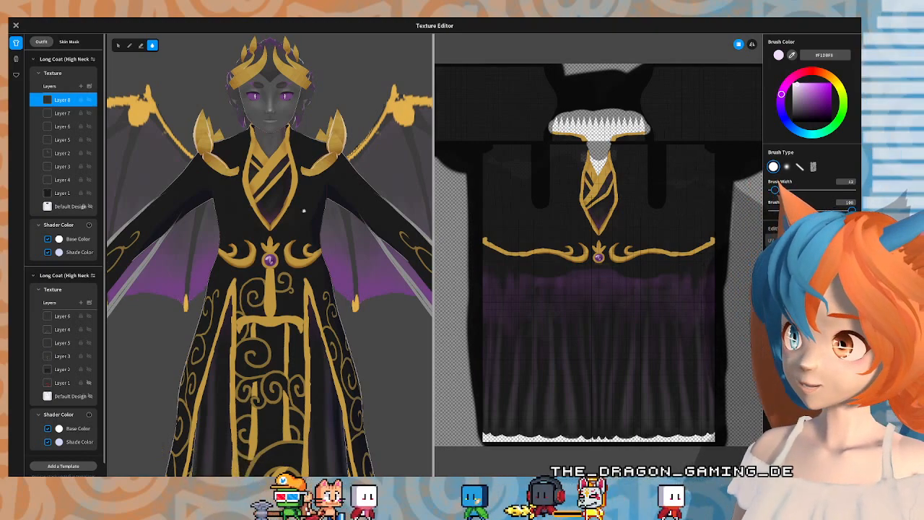
left_click_drag(285, 348, 252, 210)
right_click_drag(376, 221, 276, 228)
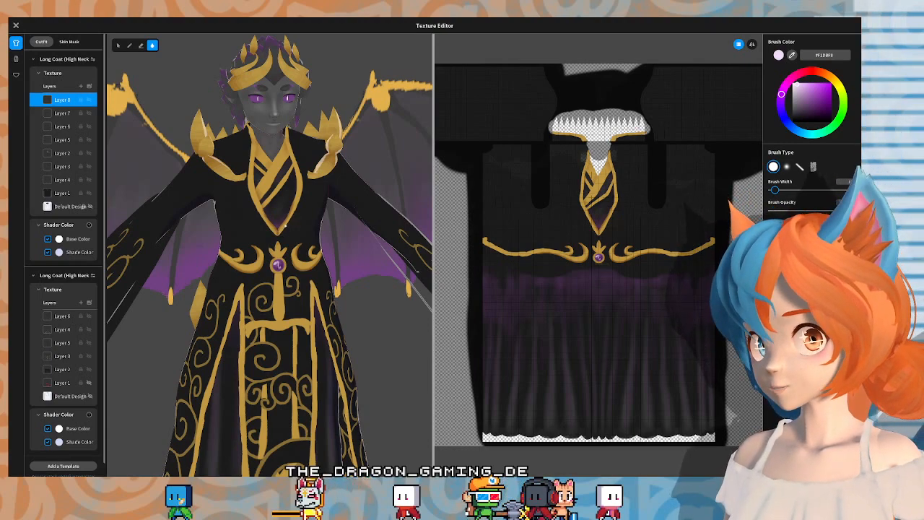
right_click_drag(285, 226, 262, 231)
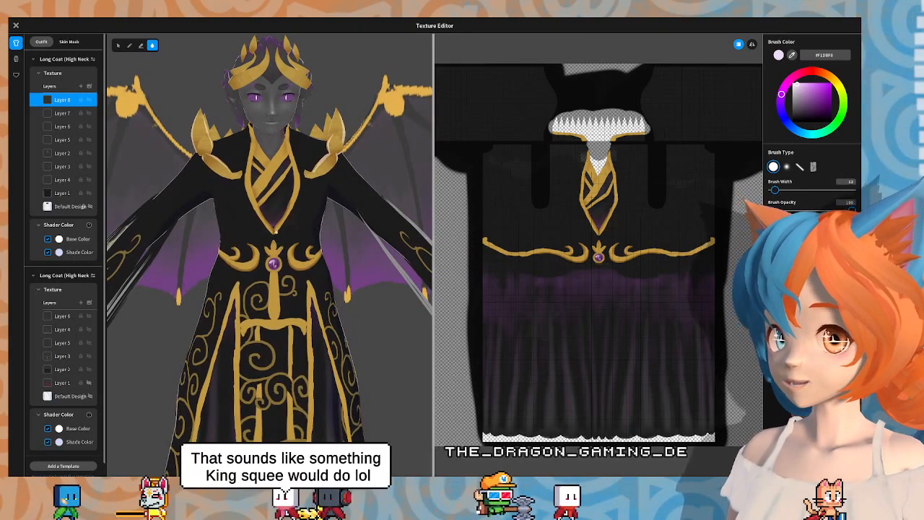
mouse_move(275, 232)
right_mouse_down()
mouse_move(257, 251)
mouse_move(276, 244)
right_mouse_up()
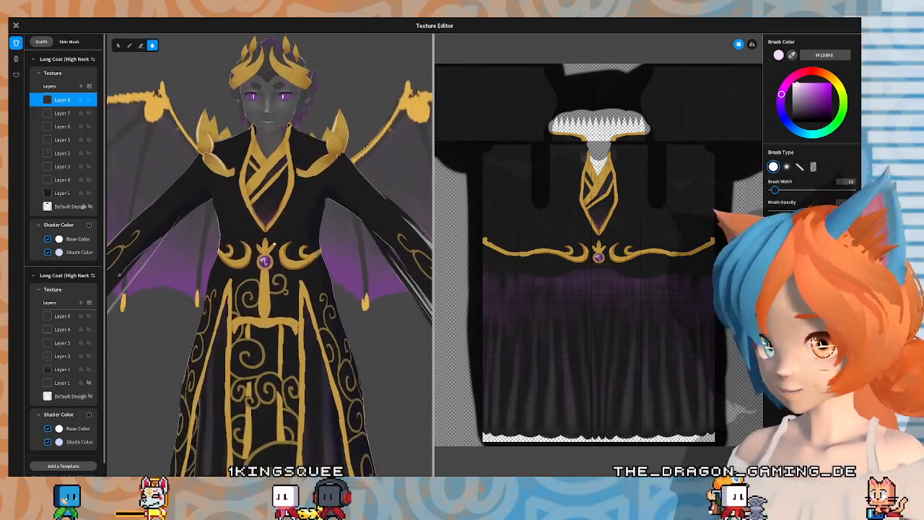
right_click_drag(221, 197, 272, 182)
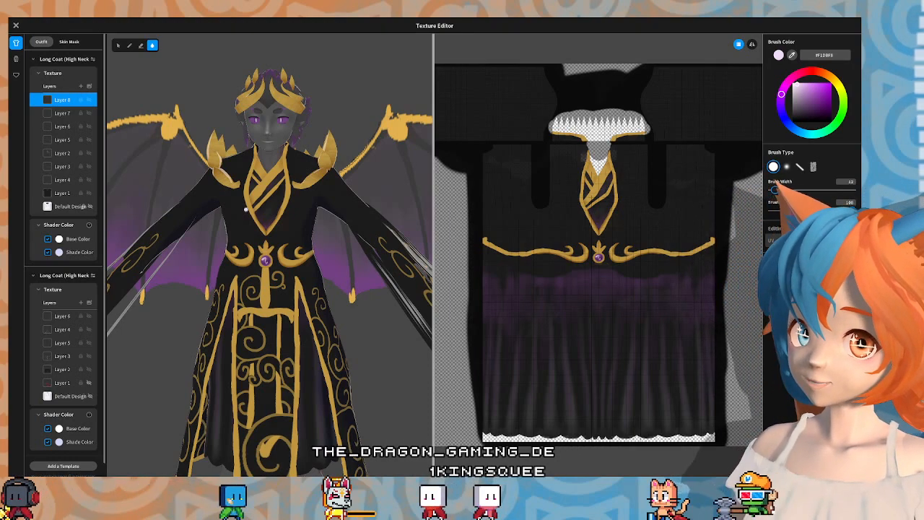
mouse_move(218, 268)
right_mouse_down()
mouse_move(271, 266)
mouse_move(229, 270)
right_mouse_up()
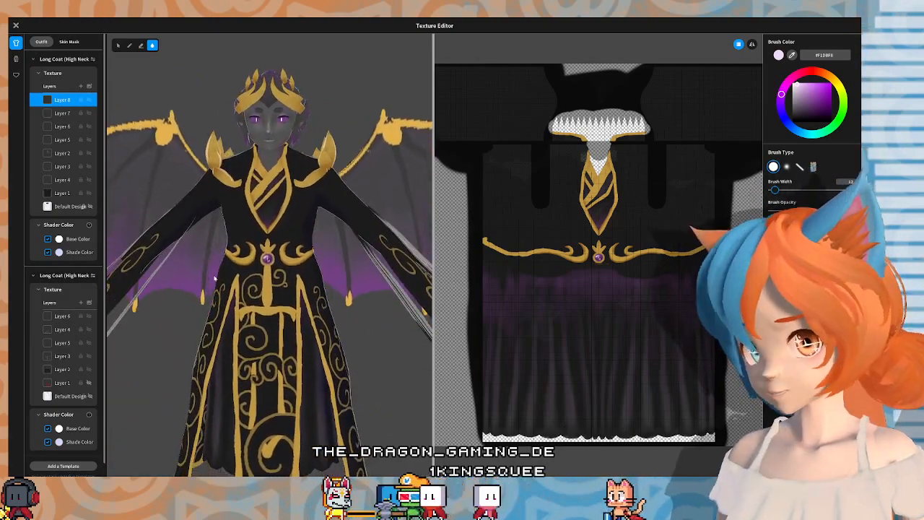
middle_click_drag(215, 278, 228, 251)
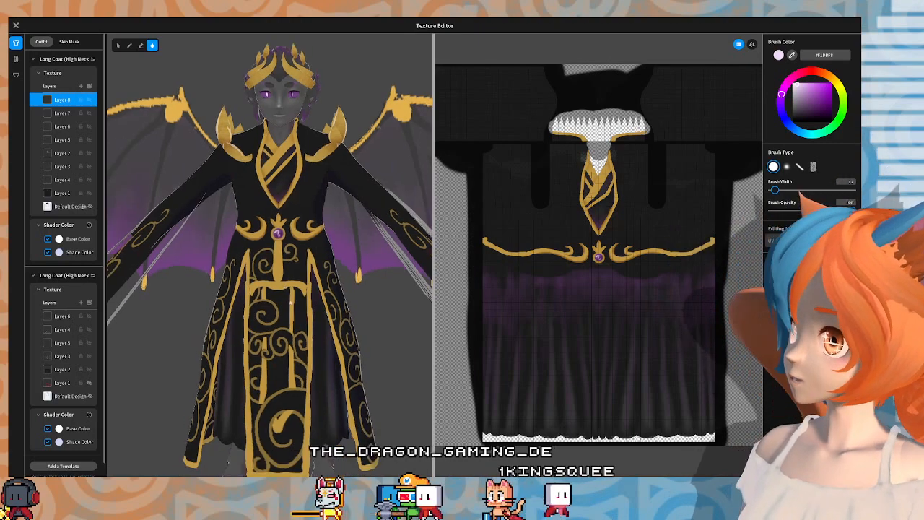
right_click_drag(227, 251, 202, 252)
right_click_drag(315, 278, 251, 169)
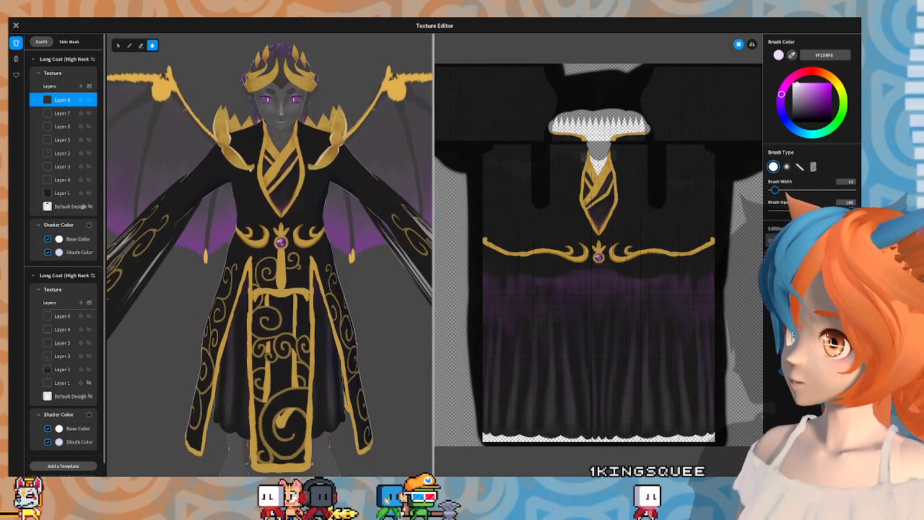
mouse_move(181, 158)
right_mouse_down()
mouse_move(202, 158)
mouse_move(185, 162)
right_mouse_up()
right_click_drag(141, 202, 146, 199)
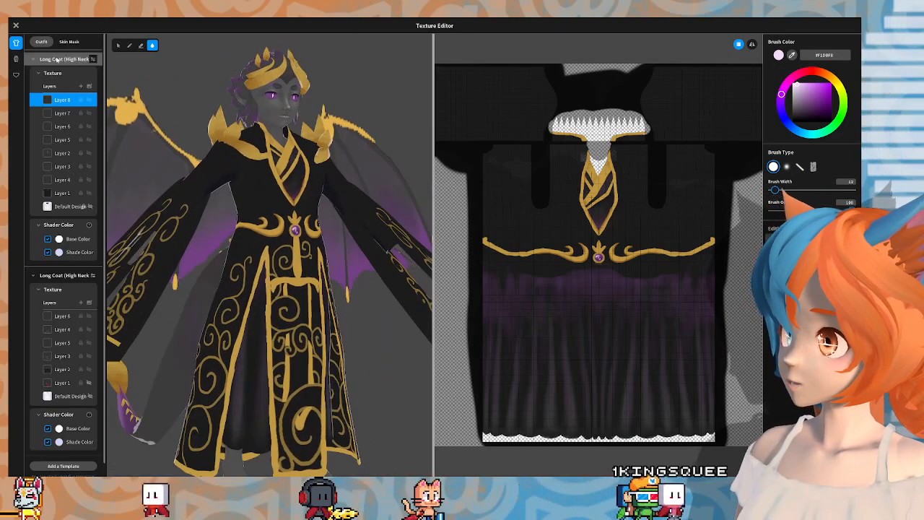
Step: Close the texture editor, overwriting the saved Tops item, and reopen the coat's texture for editing
left_click(16, 26)
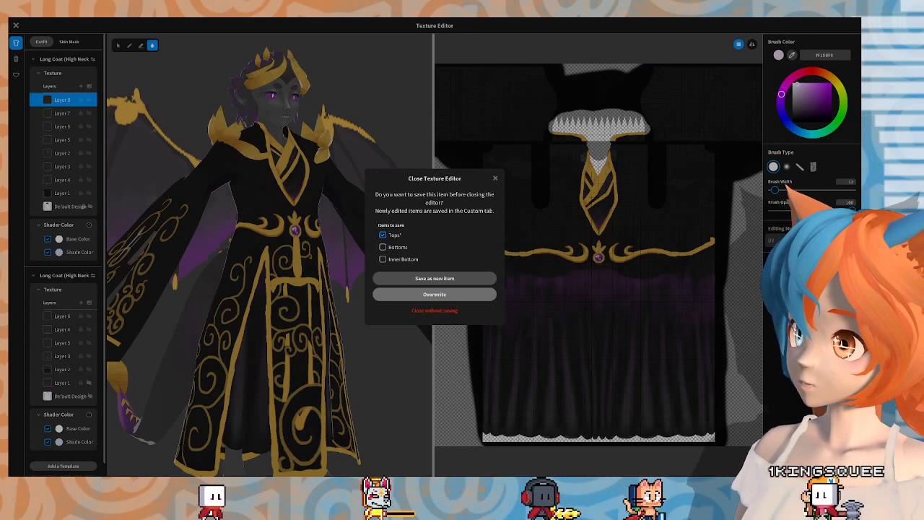
left_click(435, 295)
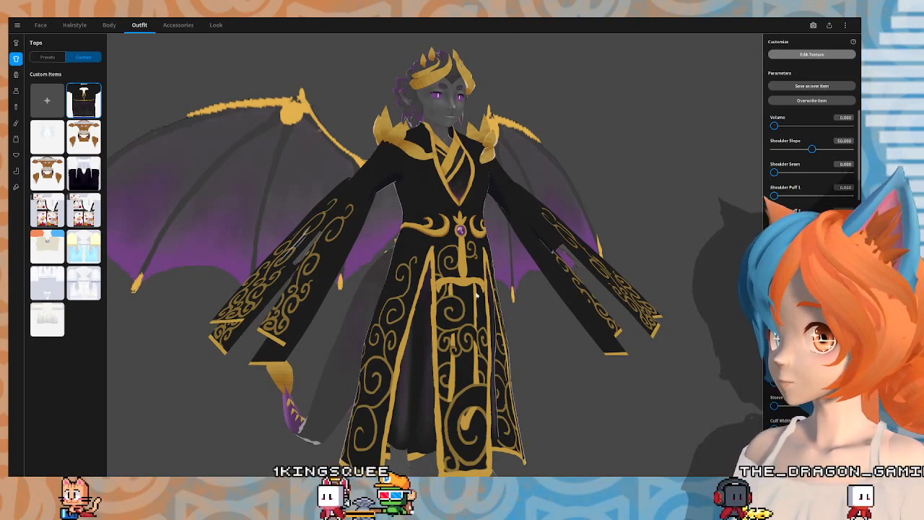
left_click(794, 57)
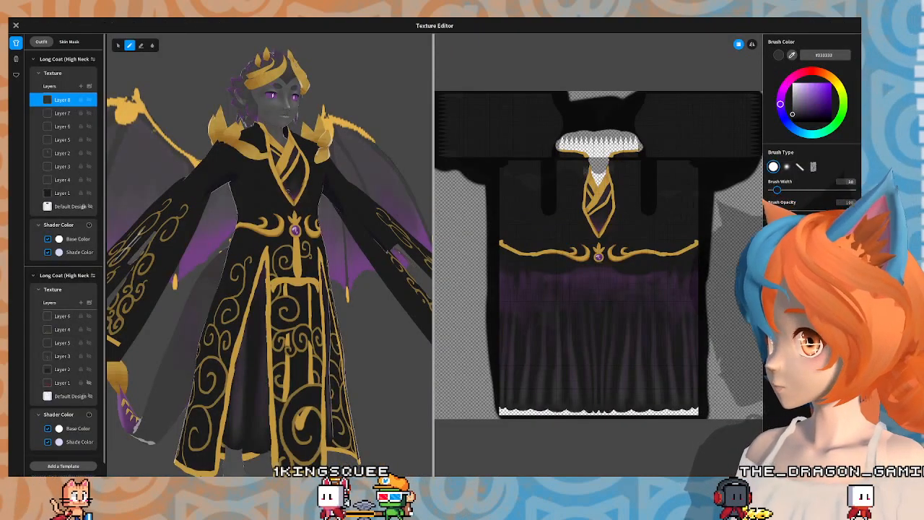
Step: Paint a straight gold trim band across the wrist end of the inner sleeve texture on Layer 2, with mirroring on
left_click(89, 154)
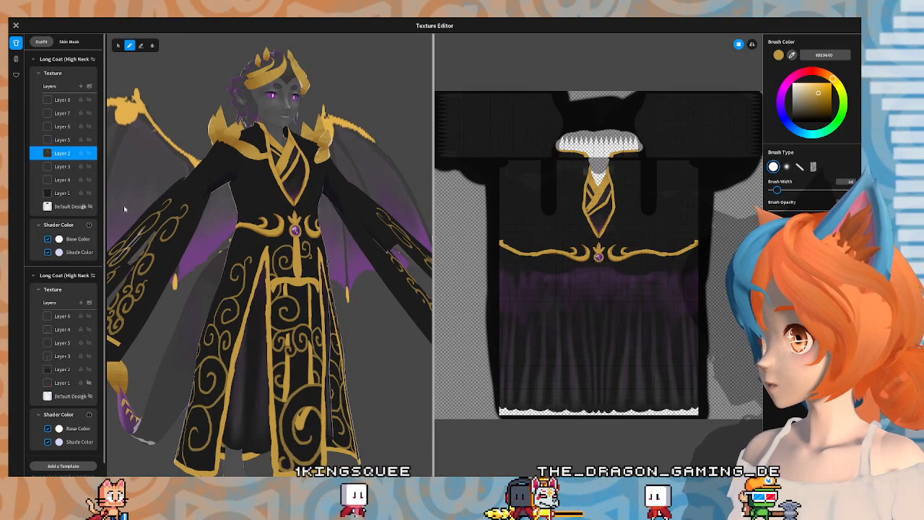
middle_click_drag(118, 247, 236, 231)
scroll(236, 230, "up", 2)
right_click_drag(236, 230, 248, 260)
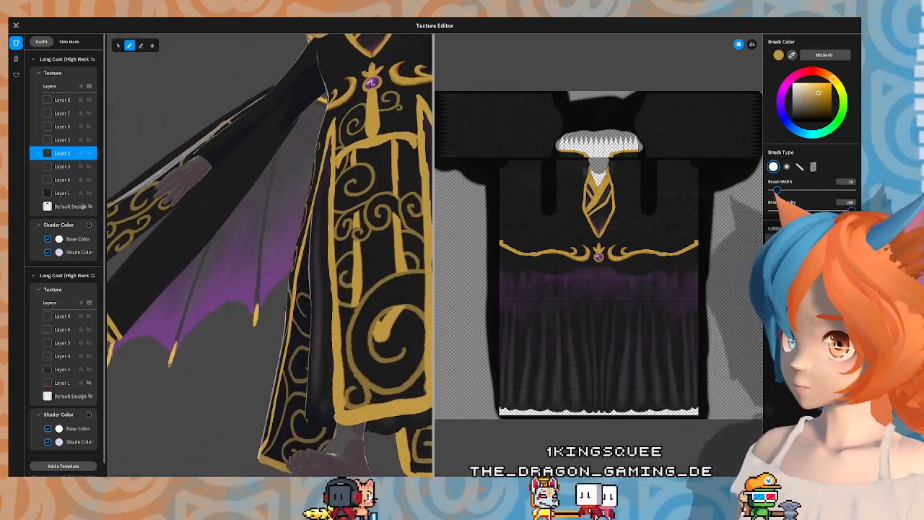
scroll(534, 130, "up", 6)
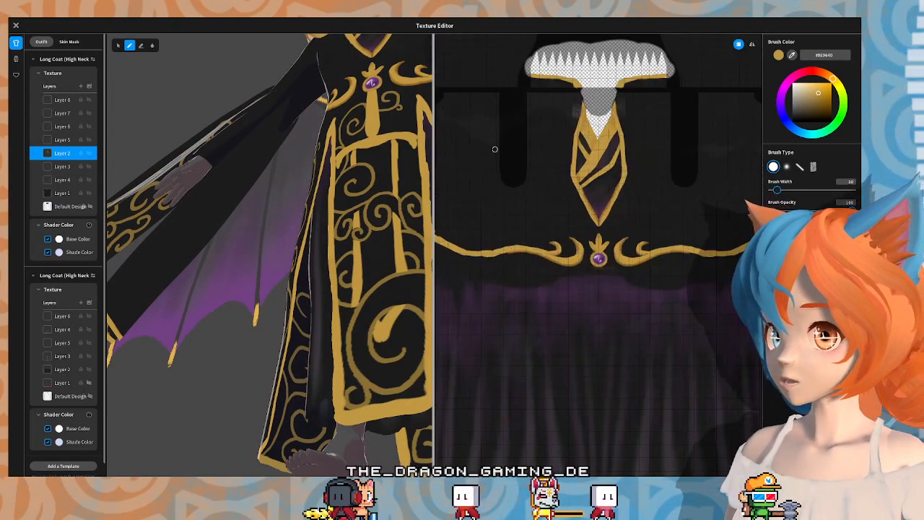
middle_click_drag(556, 113, 859, 488)
scroll(534, 317, "up", 1)
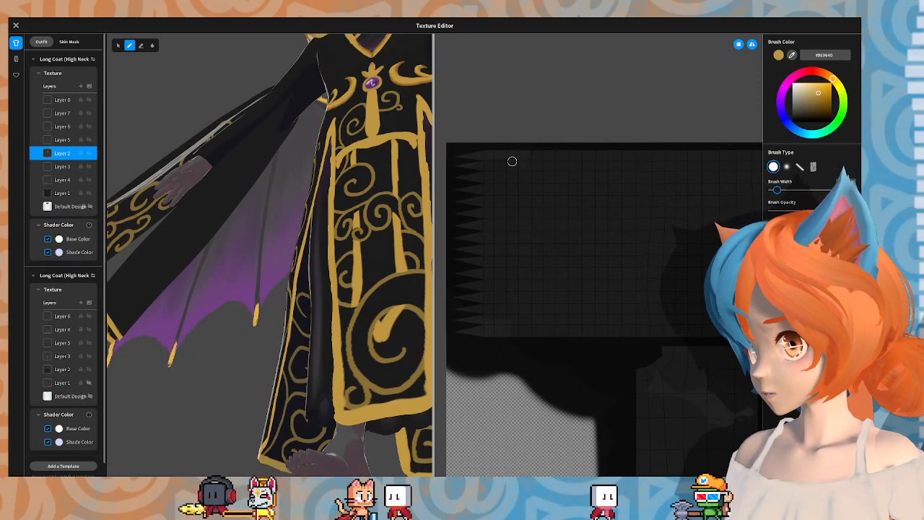
left_click_drag(511, 157, 513, 251)
left_click_drag(512, 316, 514, 326)
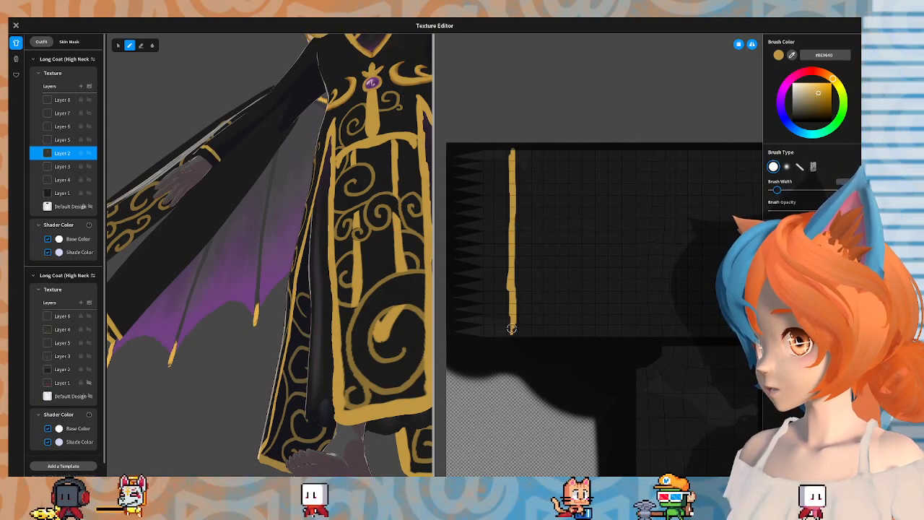
left_click_drag(509, 330, 511, 335)
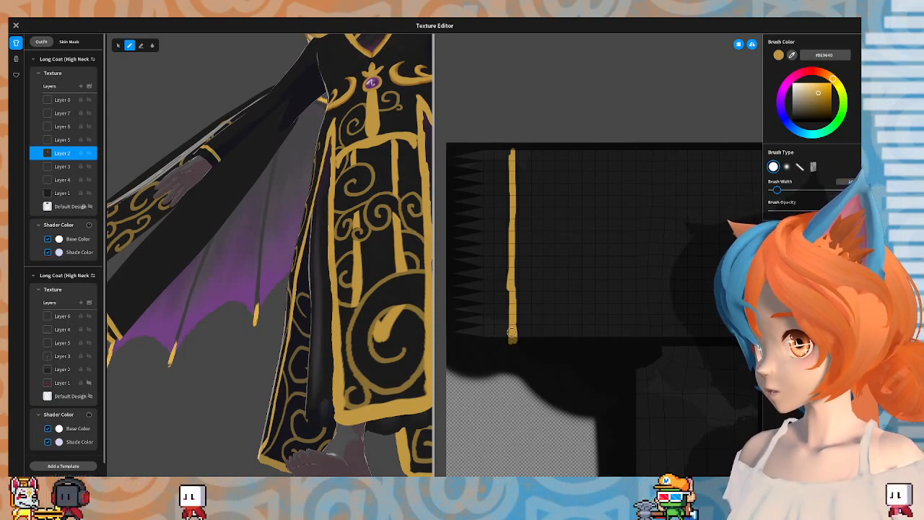
Step: Even out the edges of the gold wrist band on Layer 2 with the eraser and brush
scroll(510, 294, "up", 3)
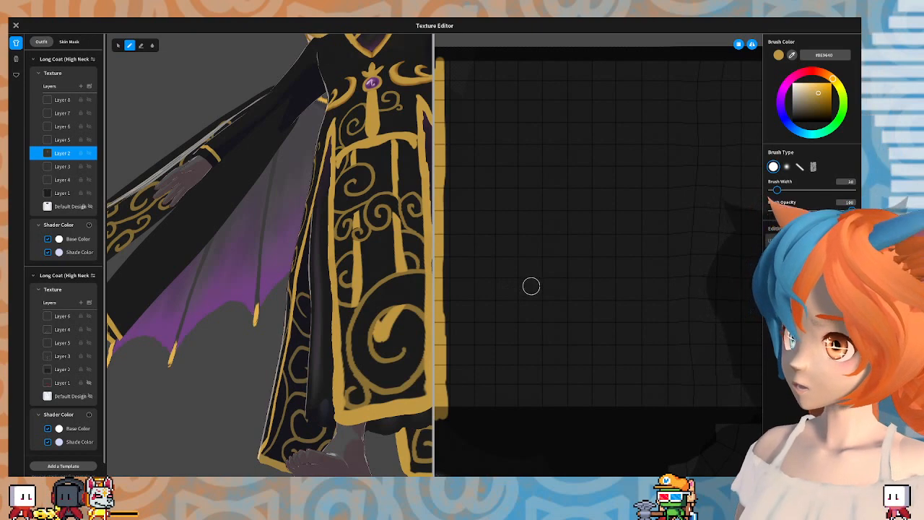
mouse_move(532, 287)
right_mouse_down()
mouse_move(597, 285)
mouse_move(622, 302)
right_mouse_up()
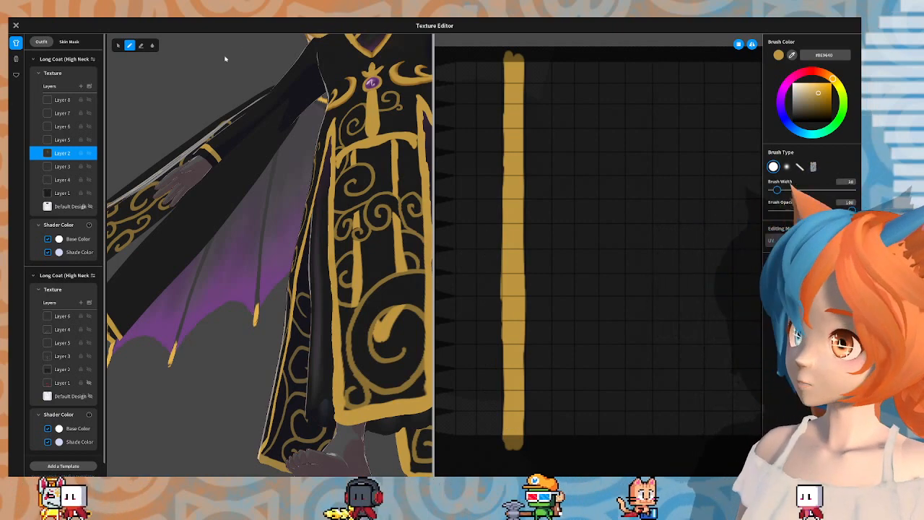
left_click(143, 46)
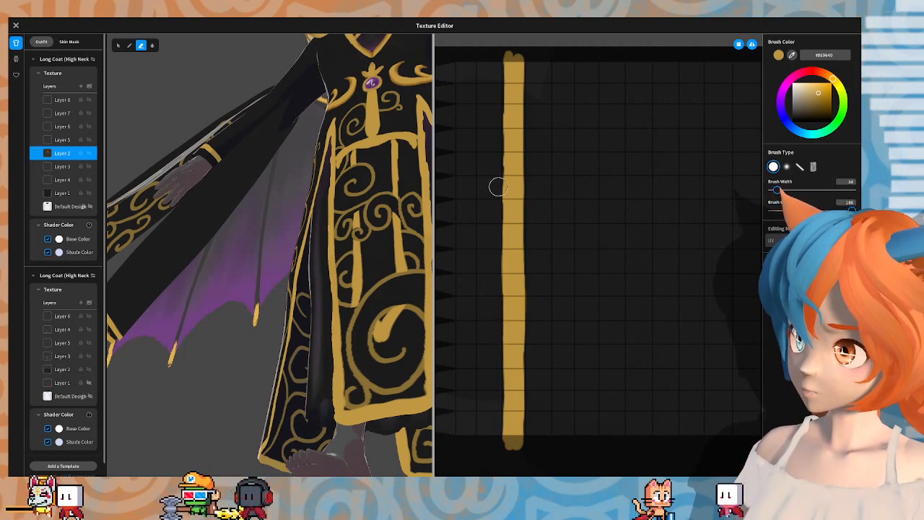
left_click(129, 45)
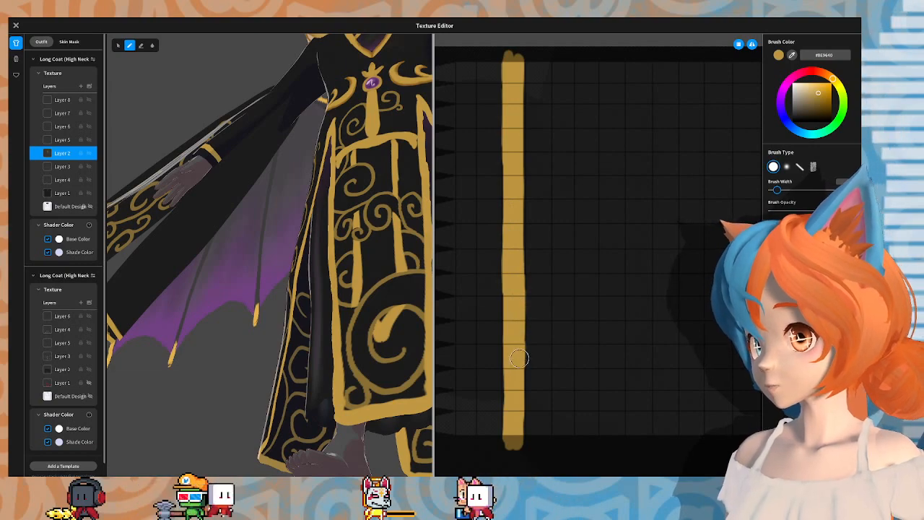
Step: Check the gold sleeve details on the model and close the texture editor, overwriting the saved Tops item
mouse_move(248, 260)
right_mouse_down()
mouse_move(290, 268)
mouse_move(268, 256)
mouse_move(252, 272)
mouse_move(284, 267)
mouse_move(258, 268)
right_mouse_up()
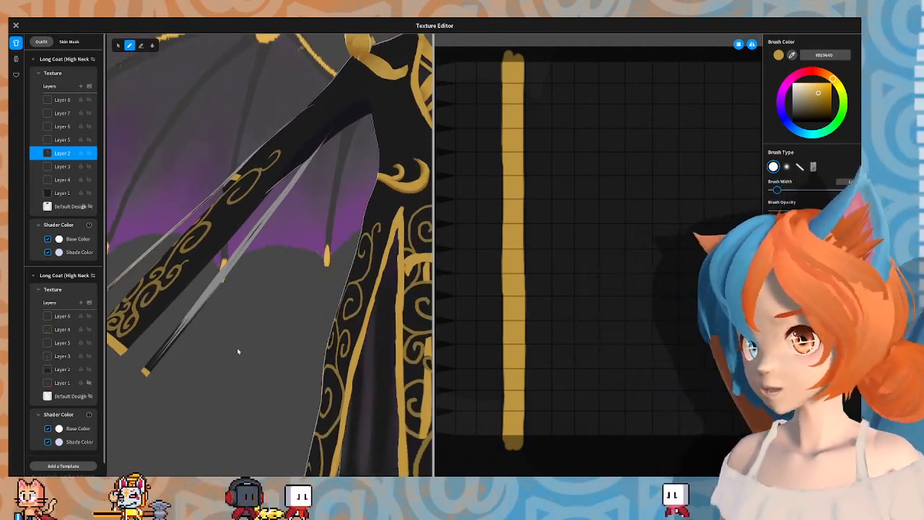
left_click(16, 26)
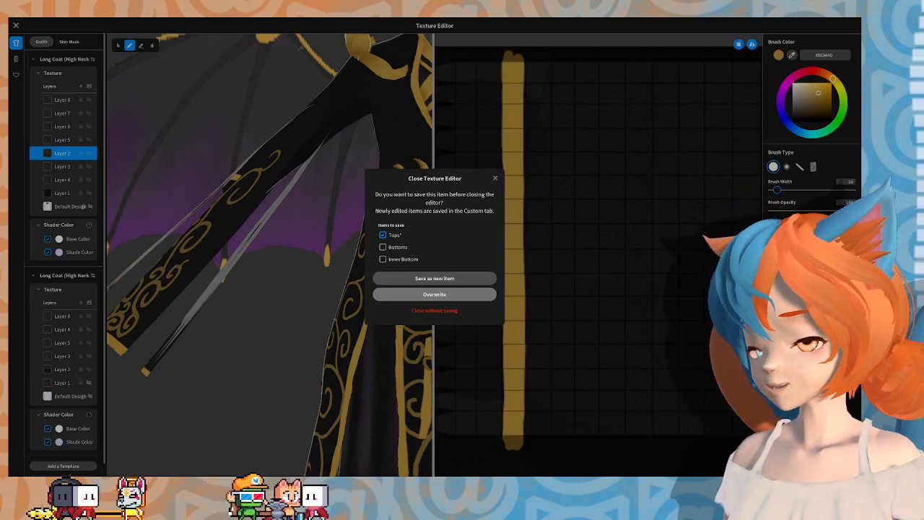
left_click(434, 293)
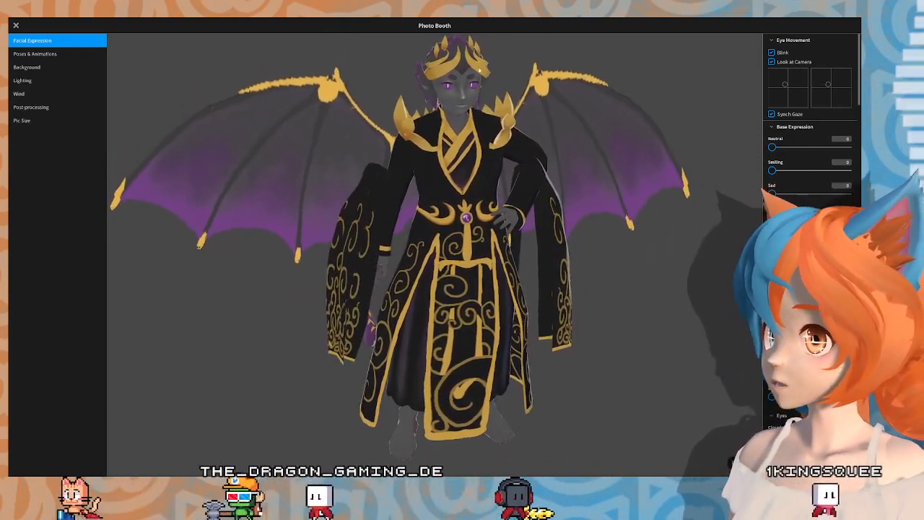
Step: Examine the animated character's coat, sleeves and cuffs in the Photo Booth from the front, back and sides, and leave the booth
right_click_drag(501, 161, 464, 162)
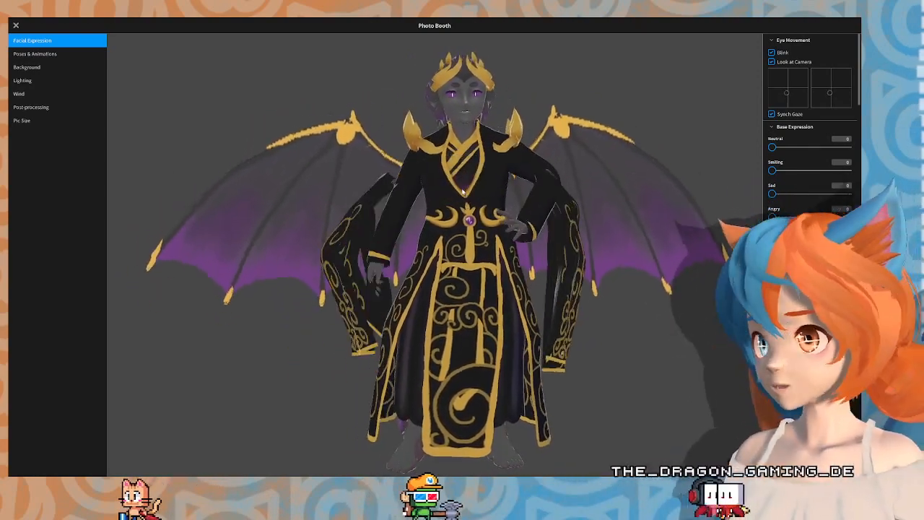
right_click_drag(267, 235, 315, 204)
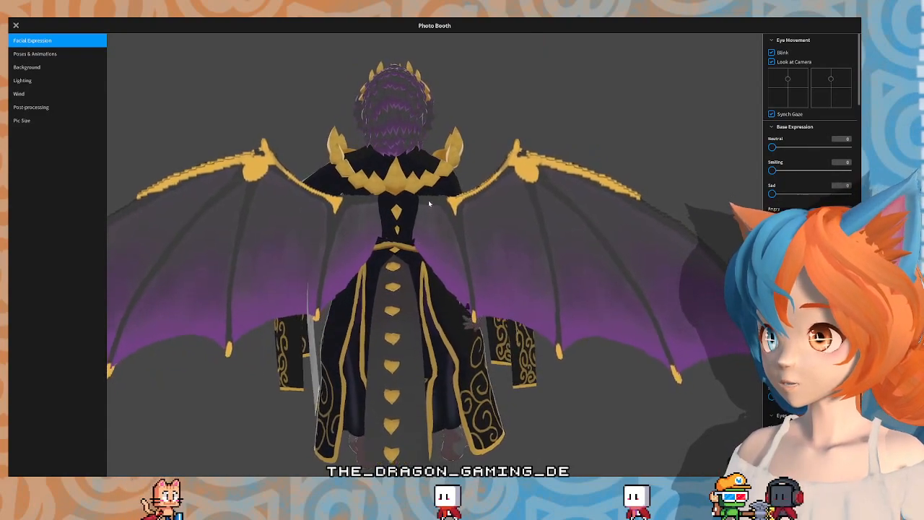
right_click_drag(429, 203, 399, 174)
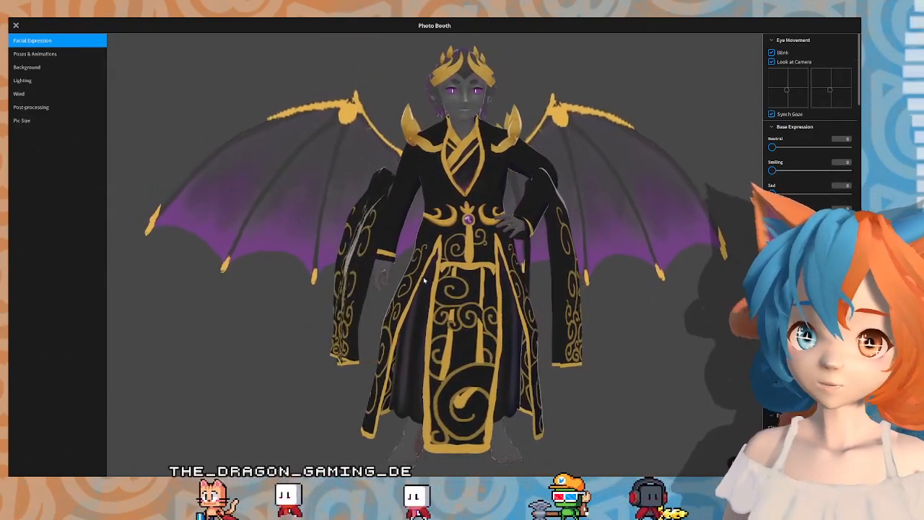
mouse_move(398, 202)
right_mouse_down()
mouse_move(412, 205)
mouse_move(397, 206)
right_mouse_up()
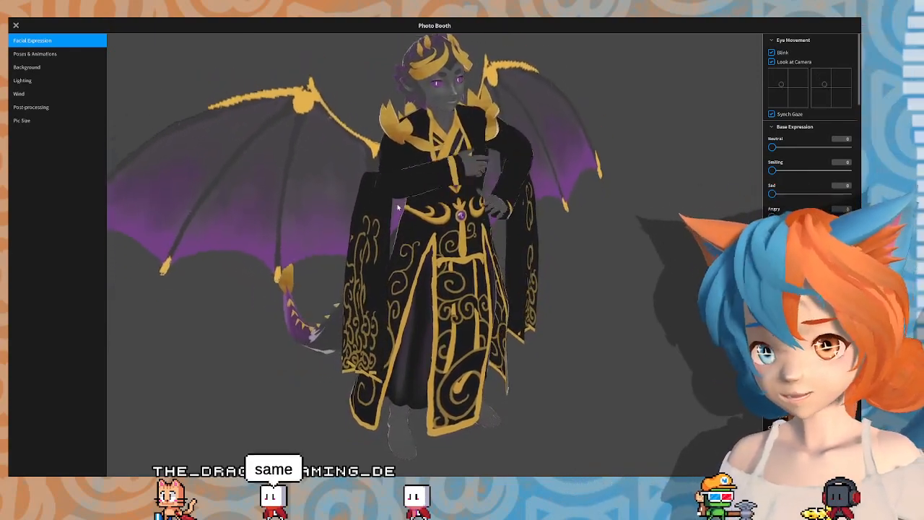
right_click_drag(397, 192, 401, 194)
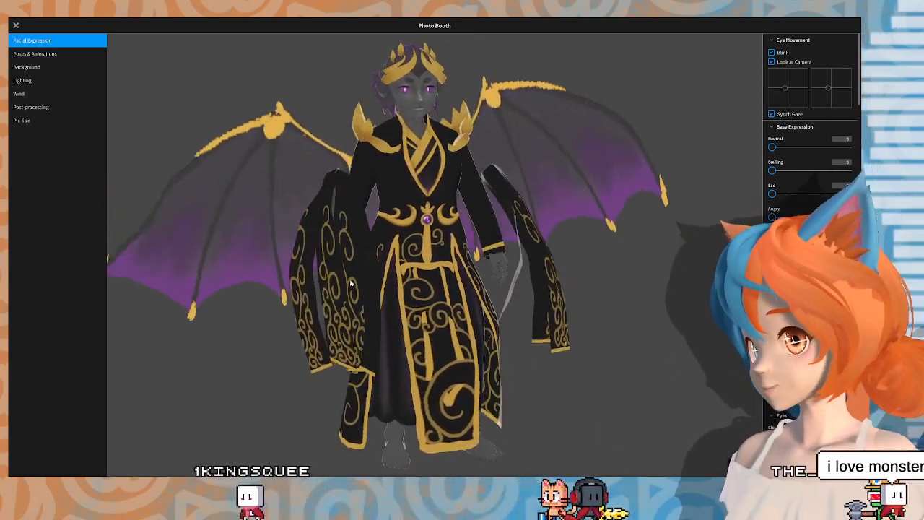
mouse_move(323, 271)
right_mouse_down()
mouse_move(371, 279)
mouse_move(331, 275)
right_mouse_up()
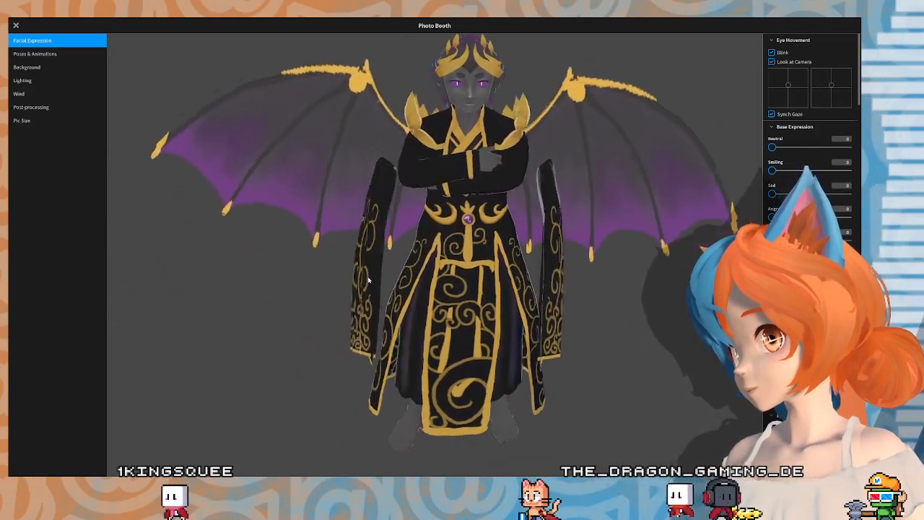
mouse_move(361, 280)
right_mouse_down()
mouse_move(411, 278)
mouse_move(373, 276)
right_mouse_up()
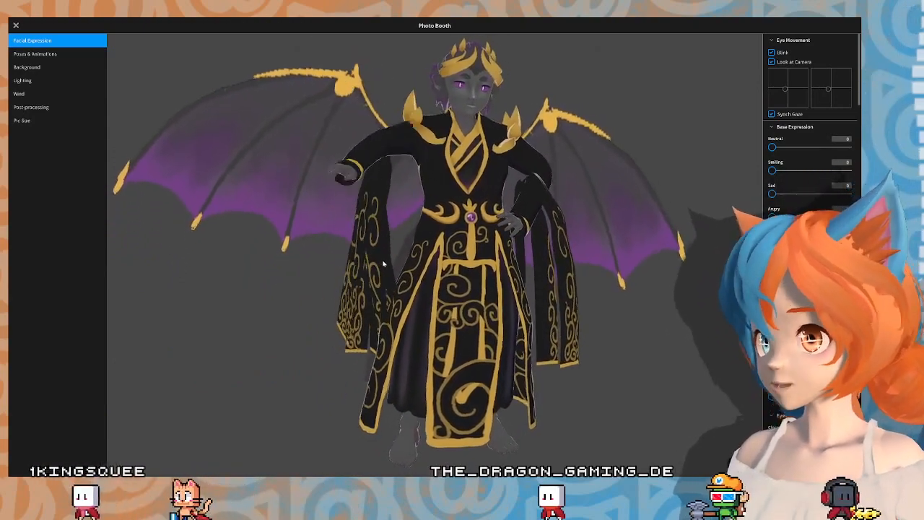
mouse_move(398, 263)
right_mouse_down()
mouse_move(442, 264)
mouse_move(418, 286)
mouse_move(405, 275)
right_mouse_up()
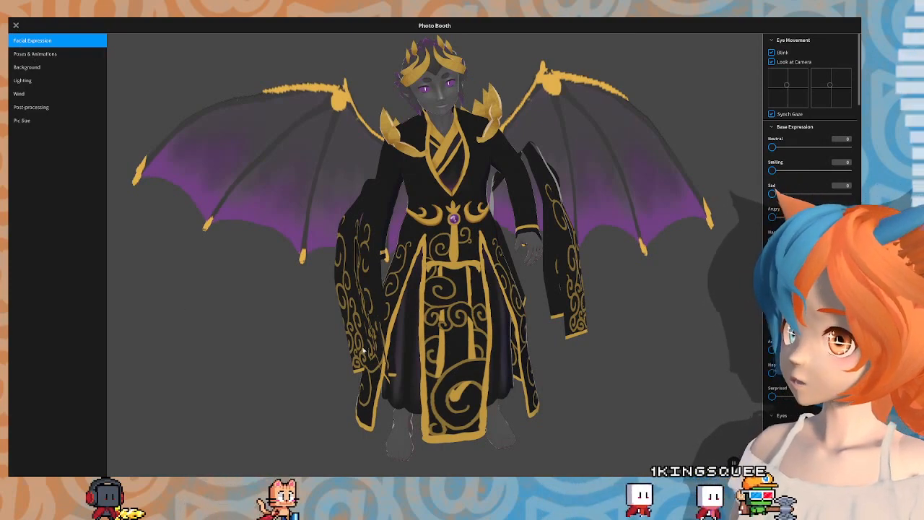
key("Escape")
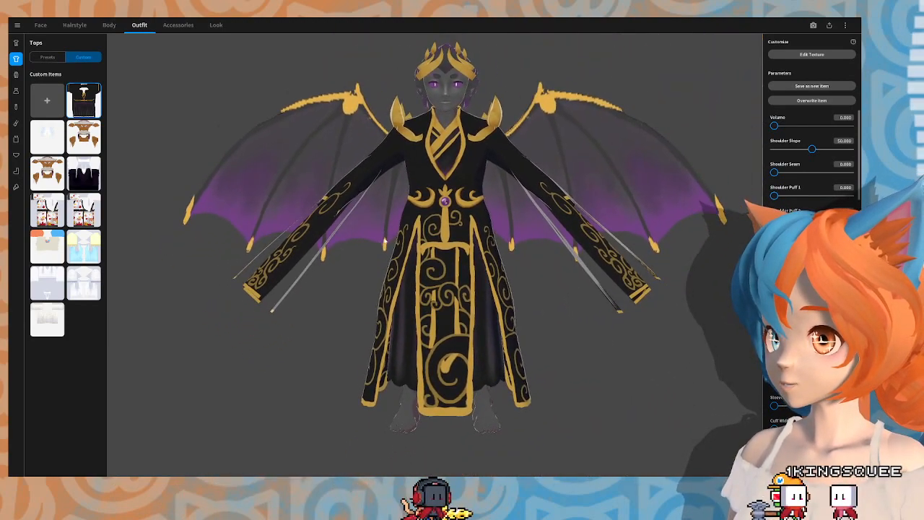
Step: Inspect the coat in the outfit view from several angles, including a close look at the sleeve ends and skirt scrollwork
mouse_move(416, 257)
right_mouse_down()
mouse_move(355, 265)
mouse_move(418, 265)
right_mouse_up()
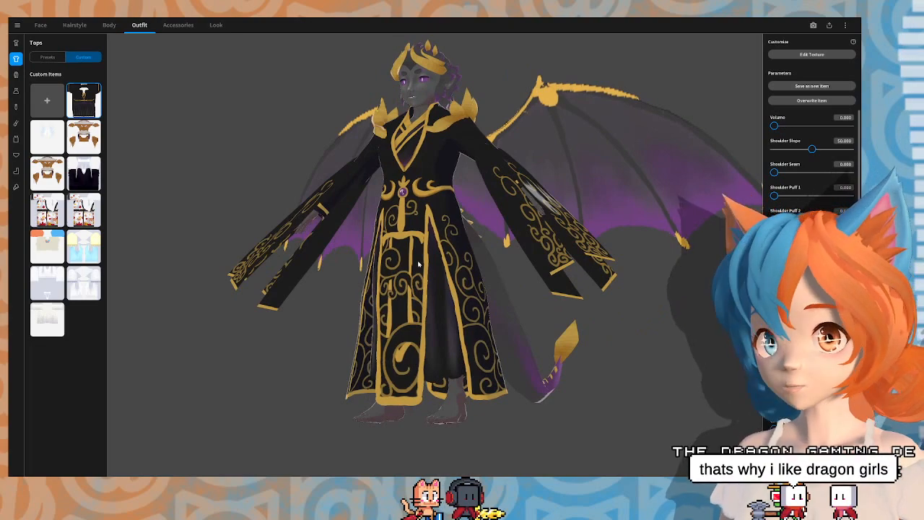
right_click_drag(353, 265, 378, 286)
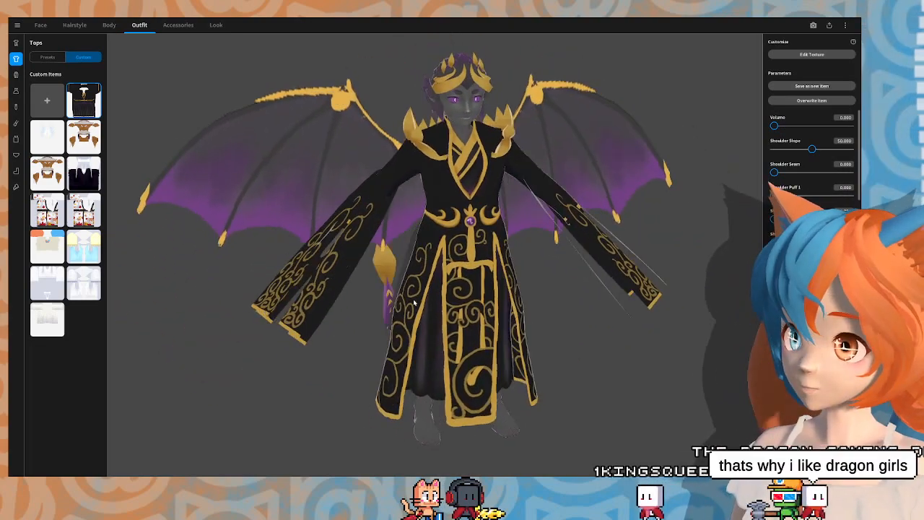
right_click_drag(445, 303, 436, 303)
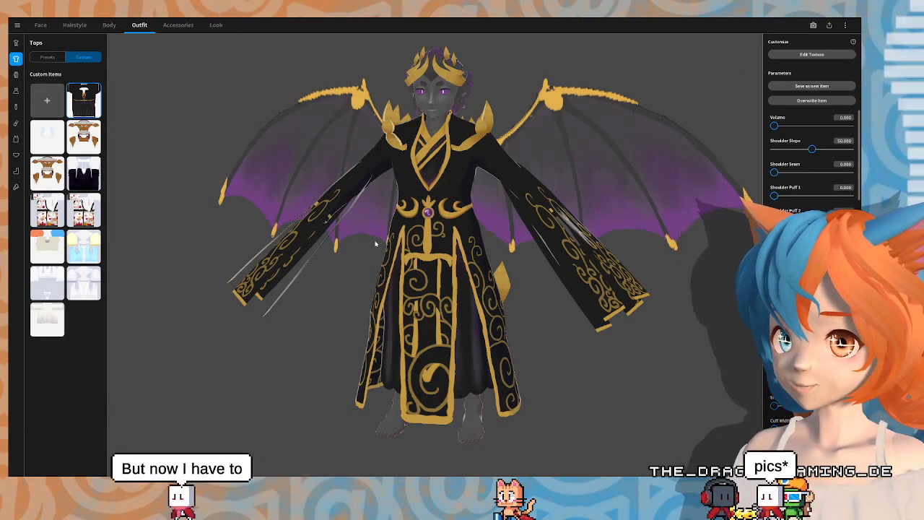
right_click_drag(381, 167, 395, 179)
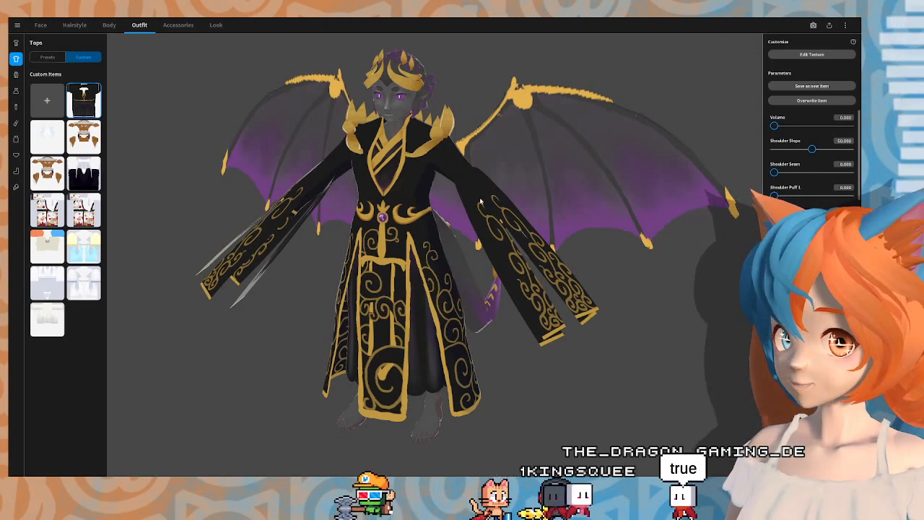
right_click_drag(393, 233, 468, 217)
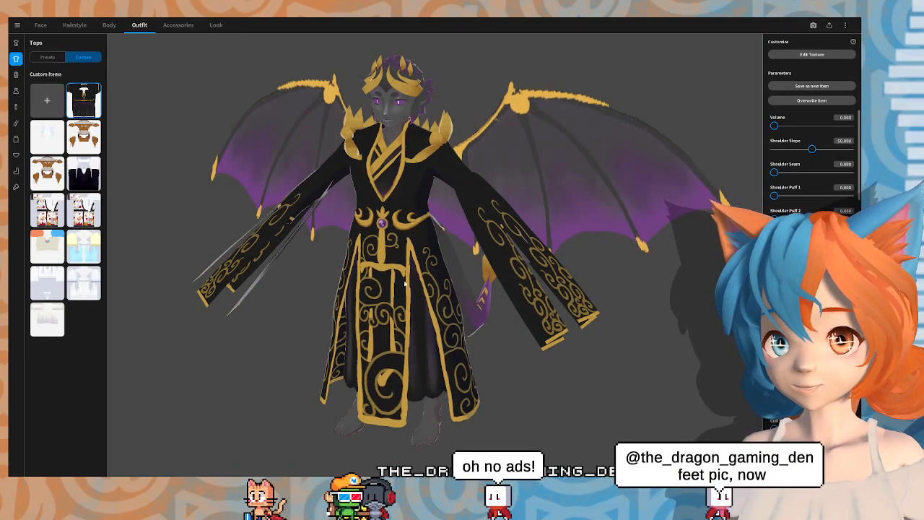
right_click_drag(463, 316, 482, 303)
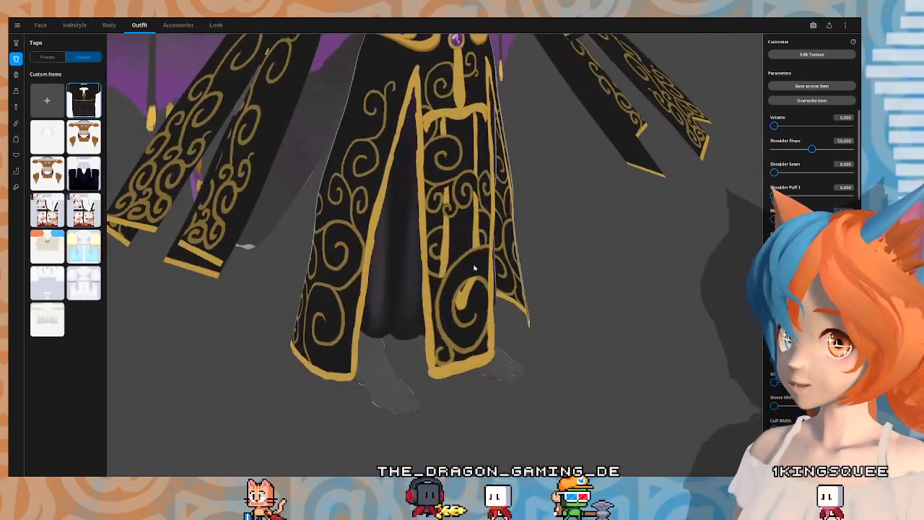
right_click_drag(475, 269, 464, 295)
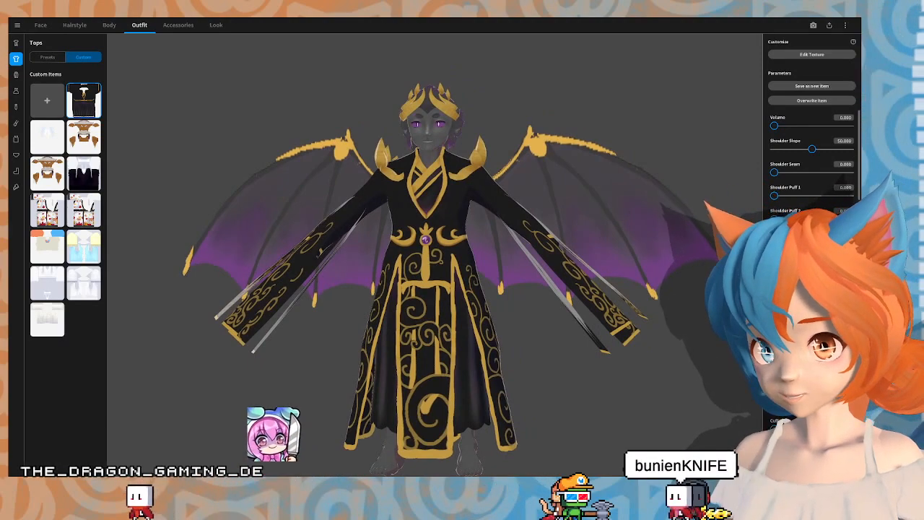